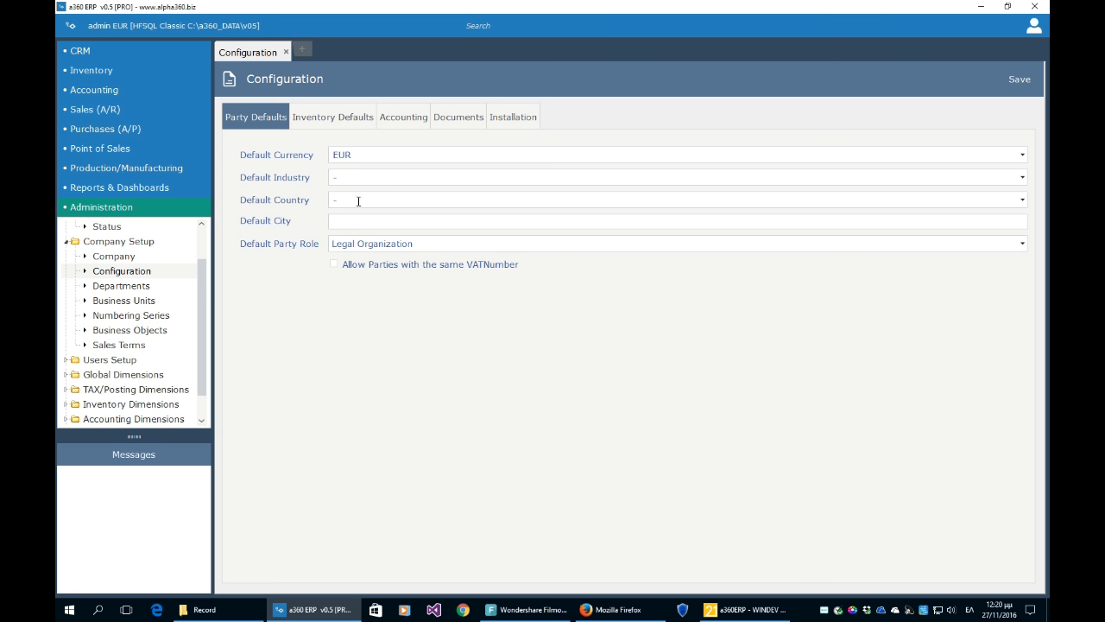
- Make EACH the default unit of measure on the Inventory Defaults tab
left_click(339, 121)
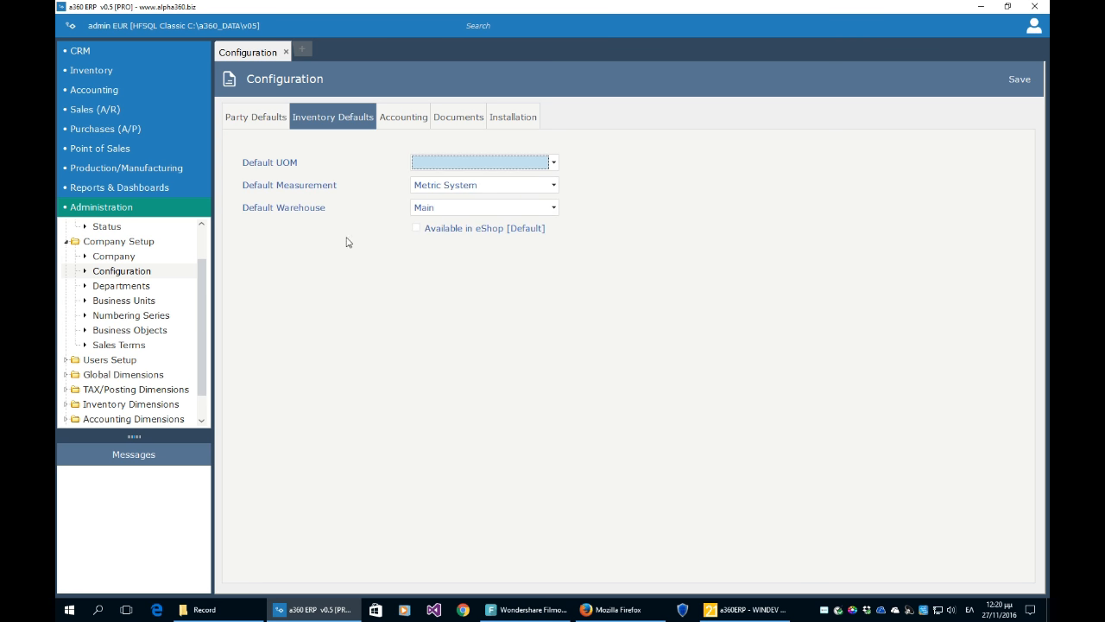
left_click(437, 161)
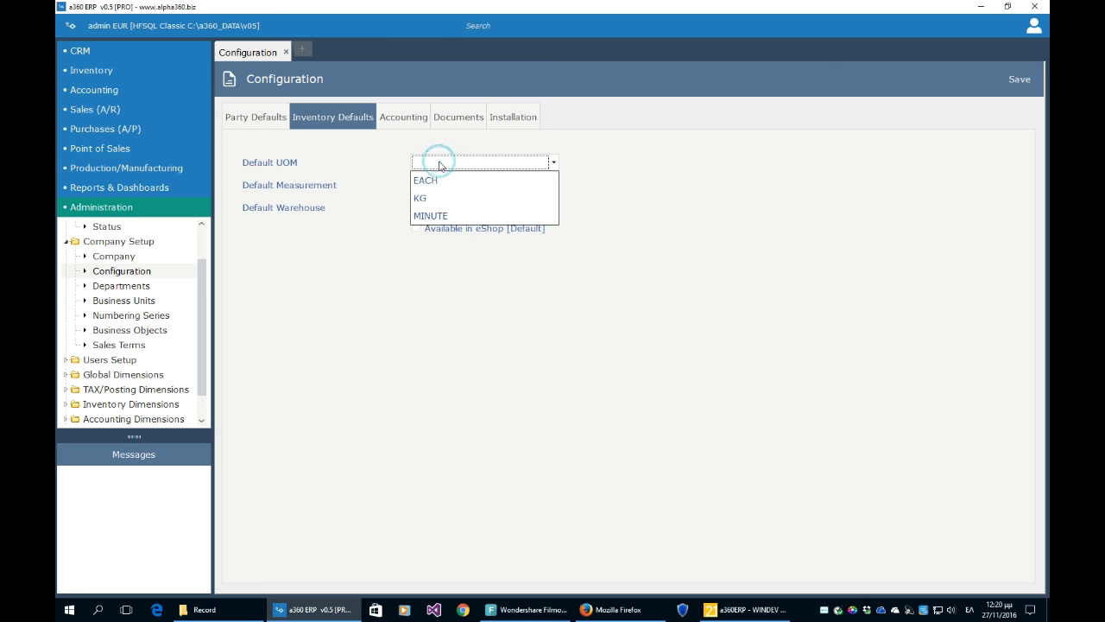
left_click(436, 179)
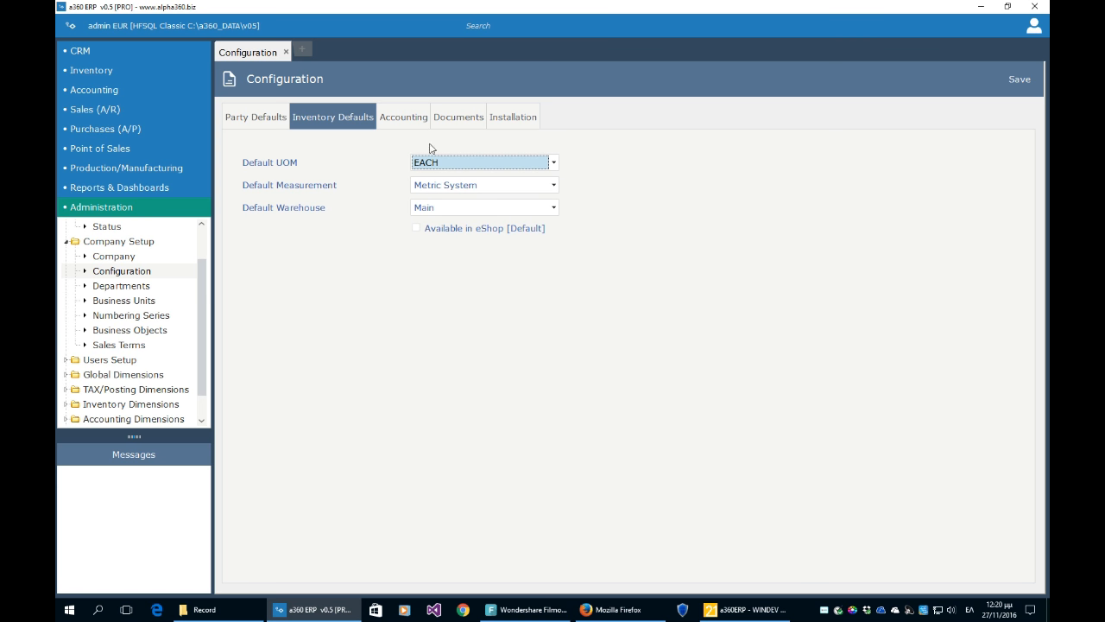
- Review the accounting, document format and installation settings, save the configuration, and open Departments
left_click(405, 118)
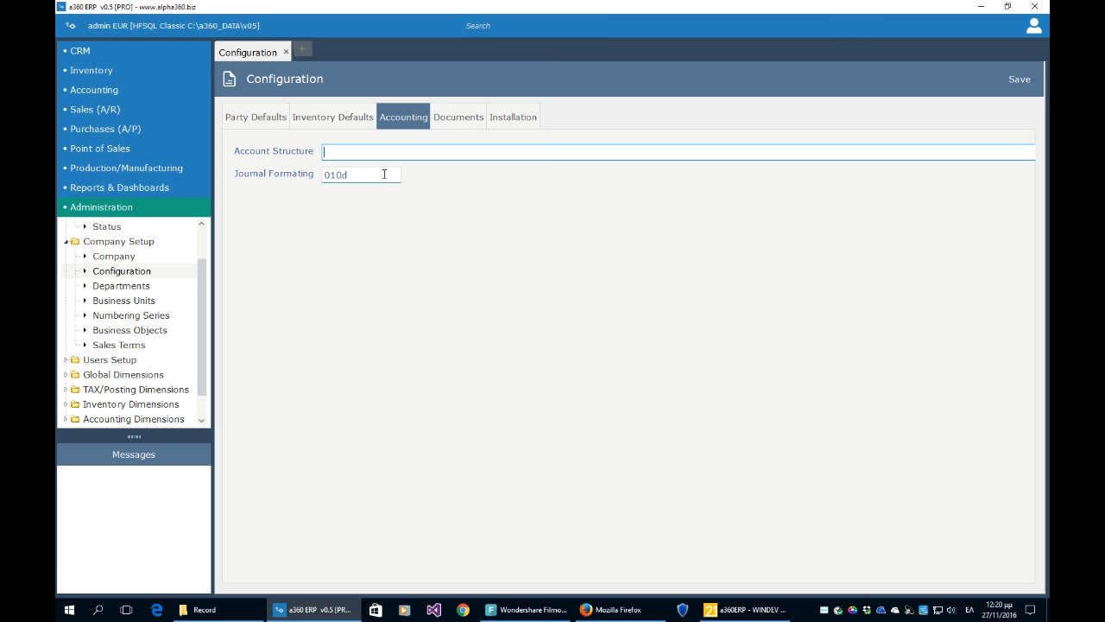
left_click(468, 121)
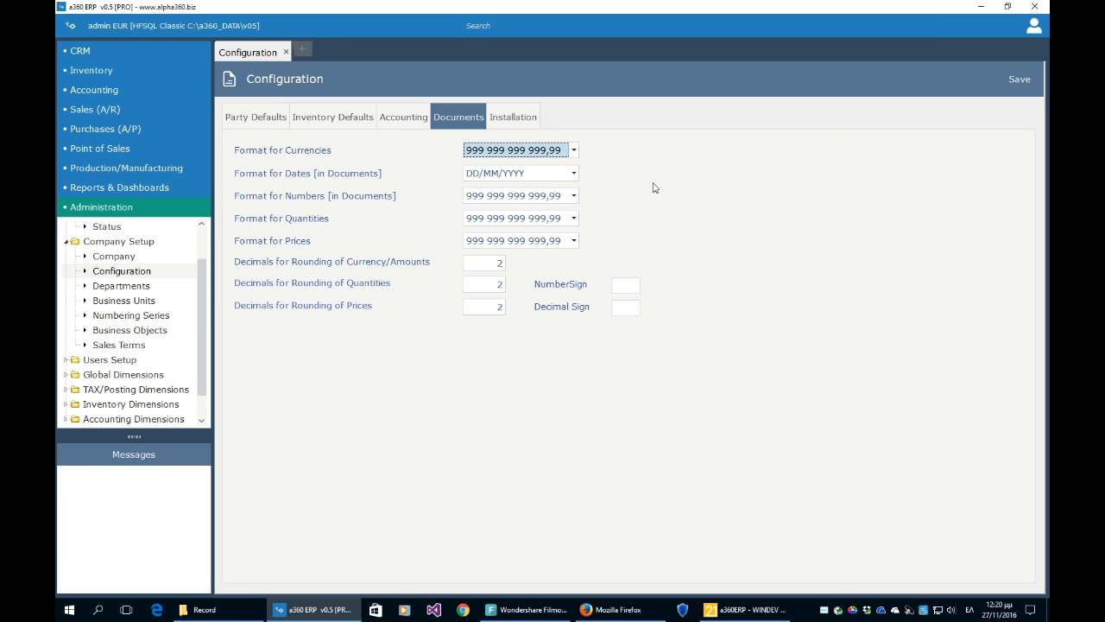
left_click(524, 121)
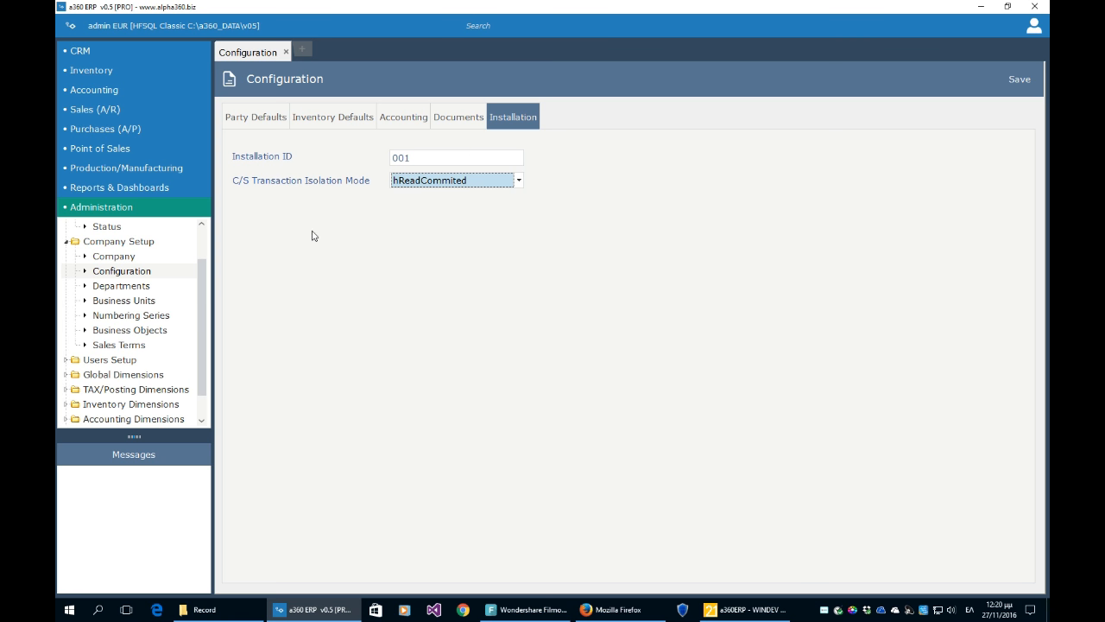
left_click(1017, 88)
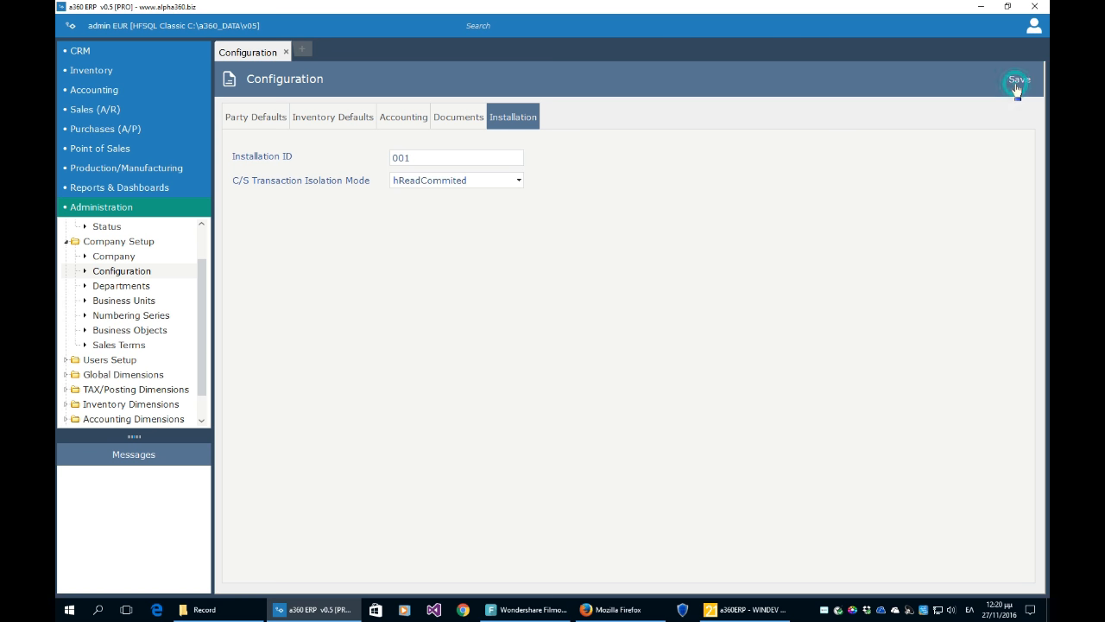
left_click(140, 286)
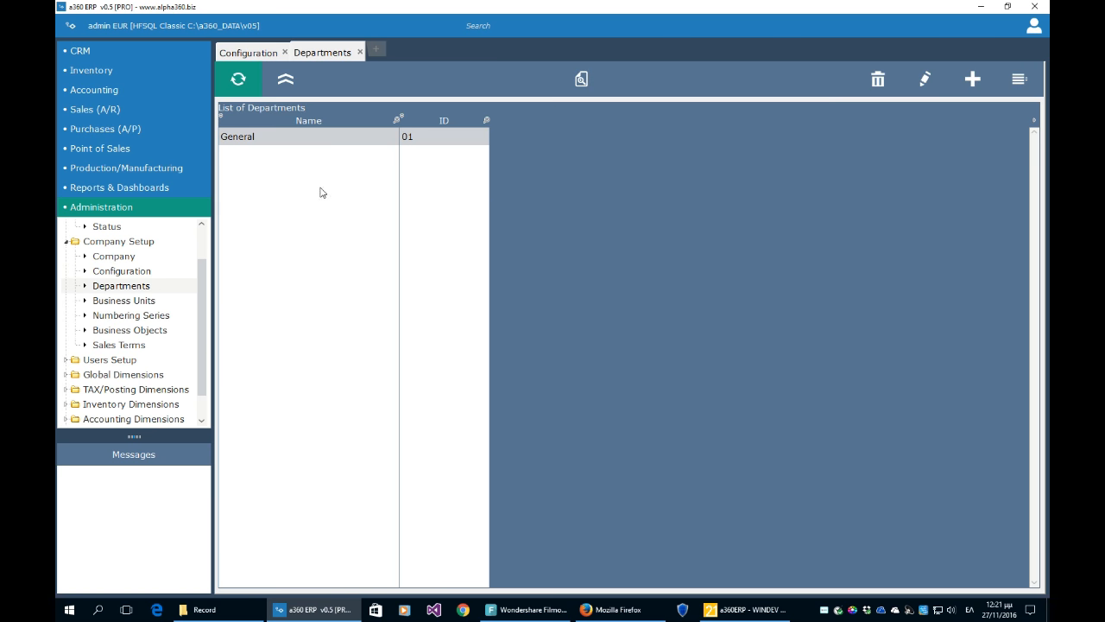
- Open the Business Units, Numbering Series, Business Objects and Sales Terms lists, then fold Company Setup
left_click(127, 301)
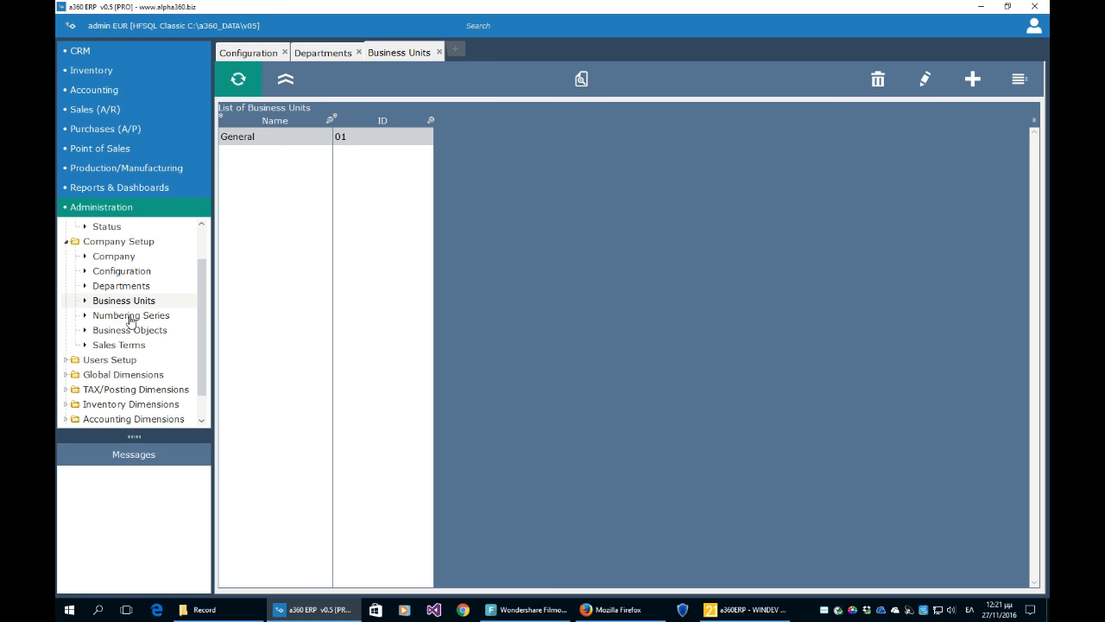
left_click(130, 316)
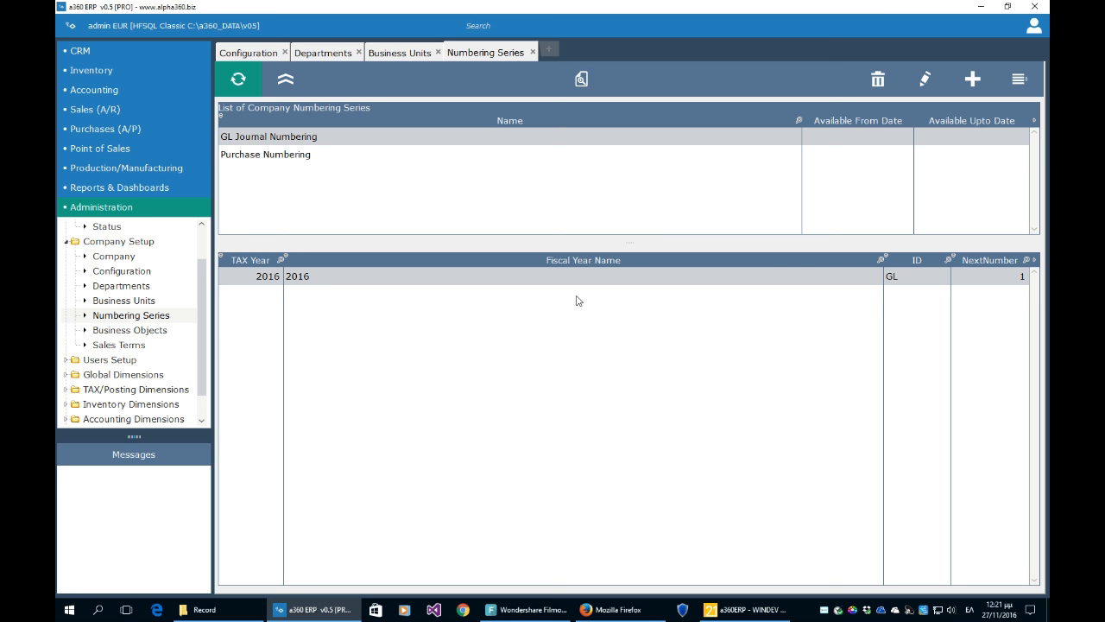
left_click(153, 335)
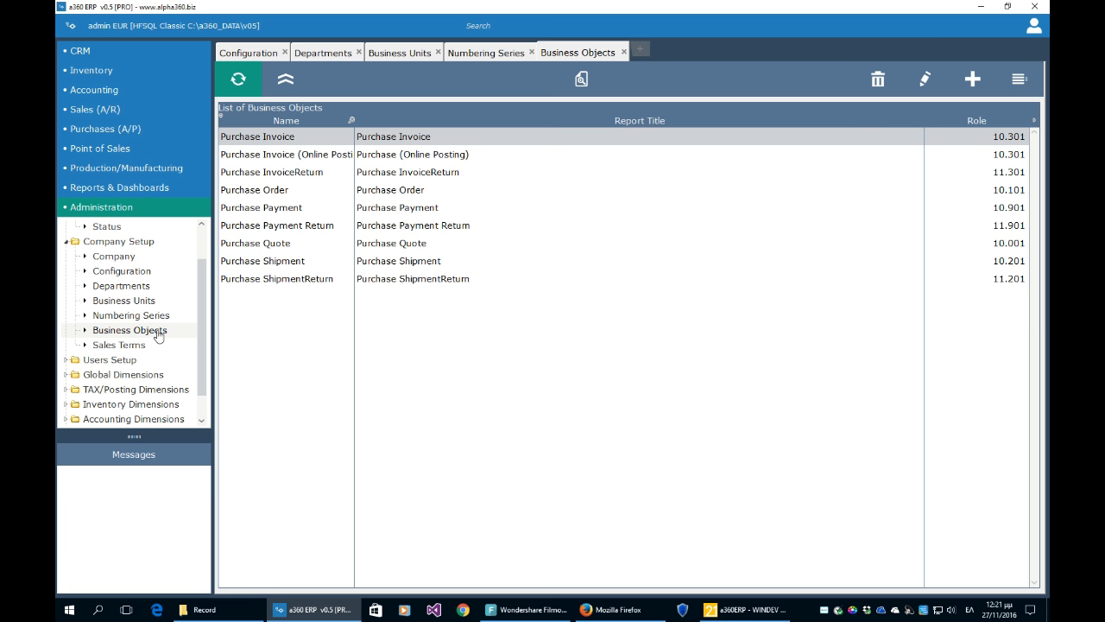
left_click(140, 345)
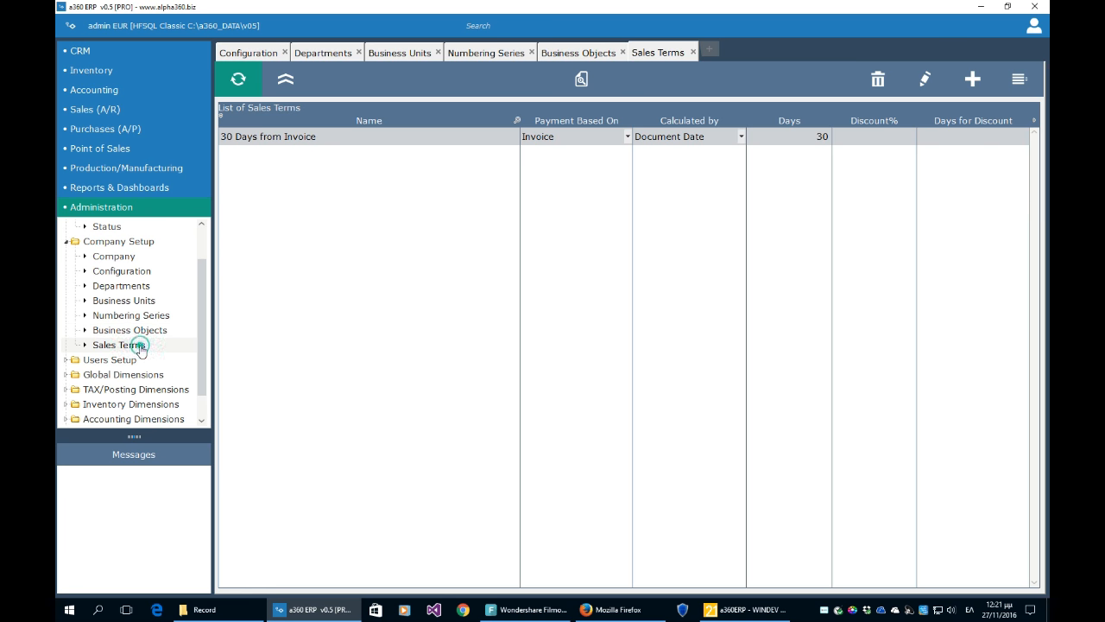
left_click(67, 243)
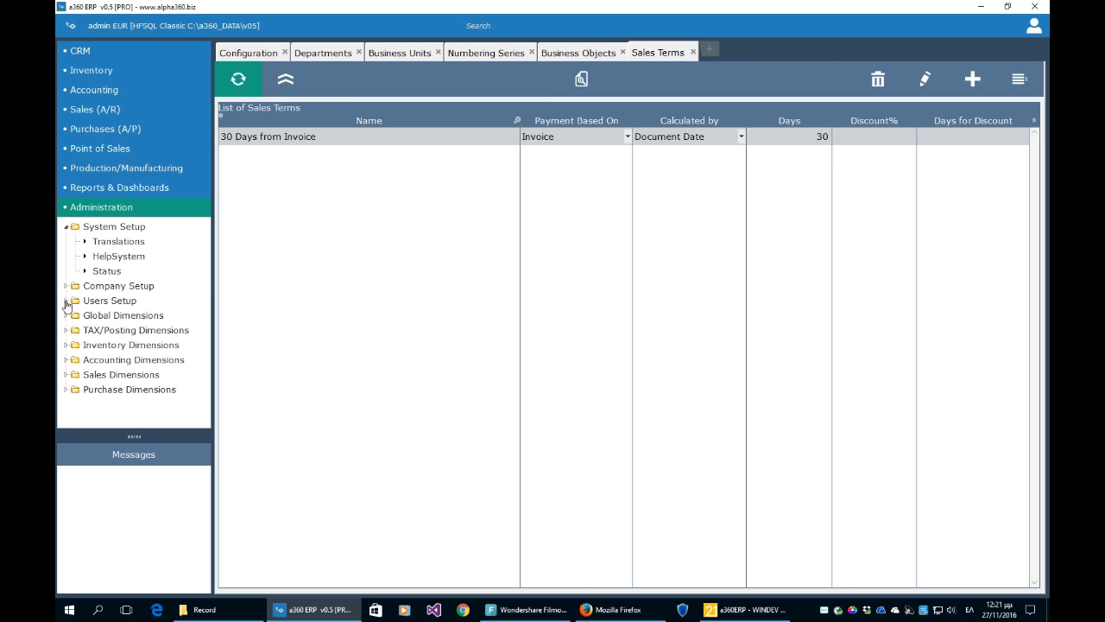
left_click(67, 301)
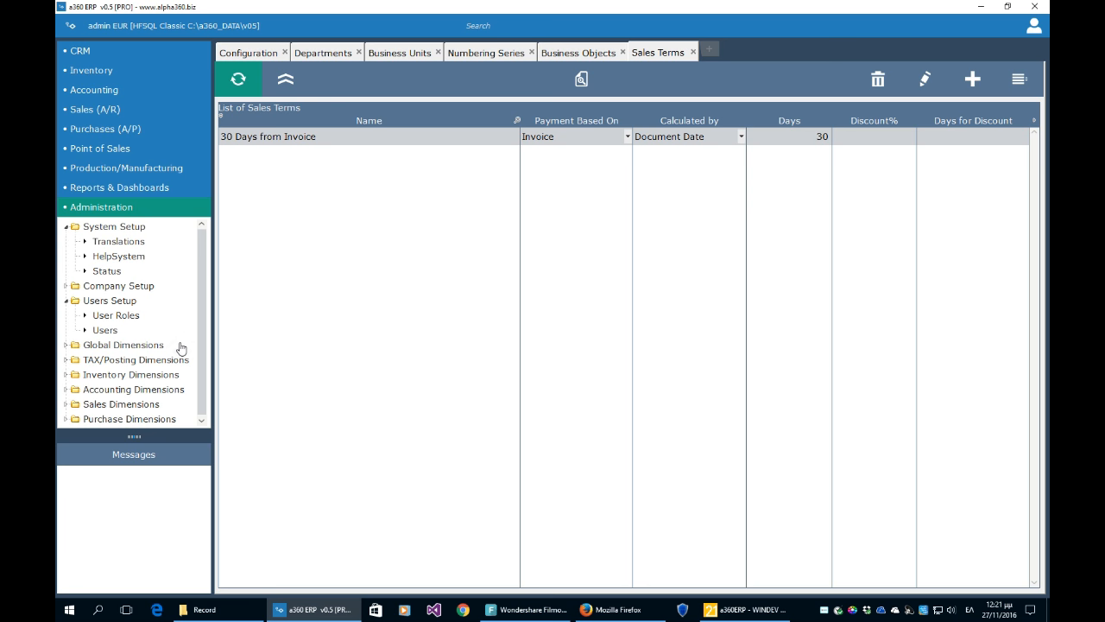
- Look over the User Roles and Users lists, then close both
left_click(128, 317)
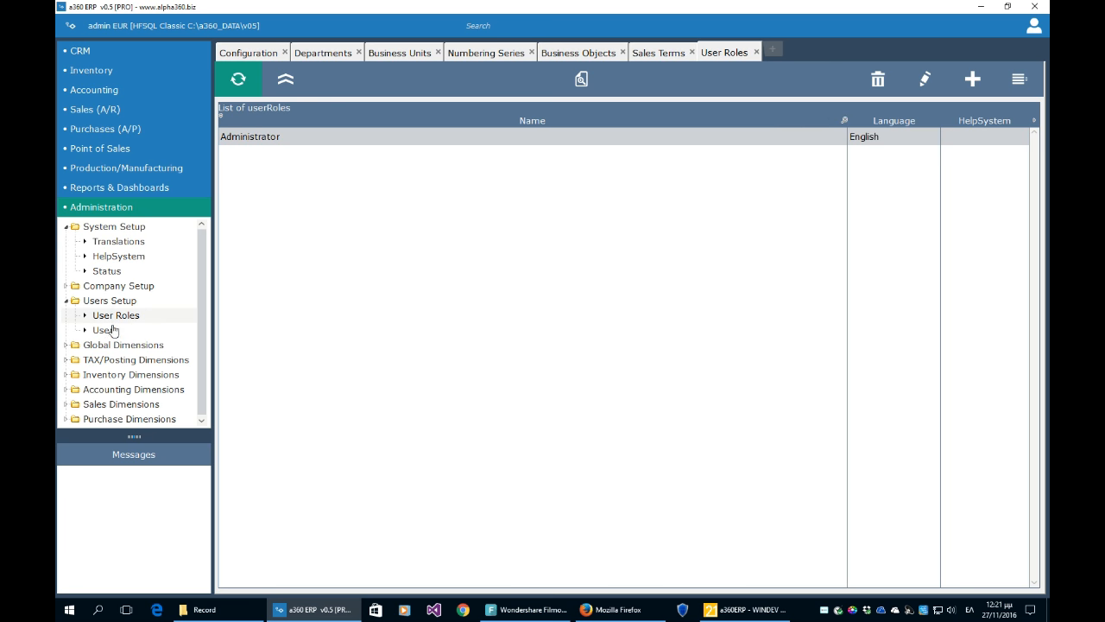
left_click(106, 329)
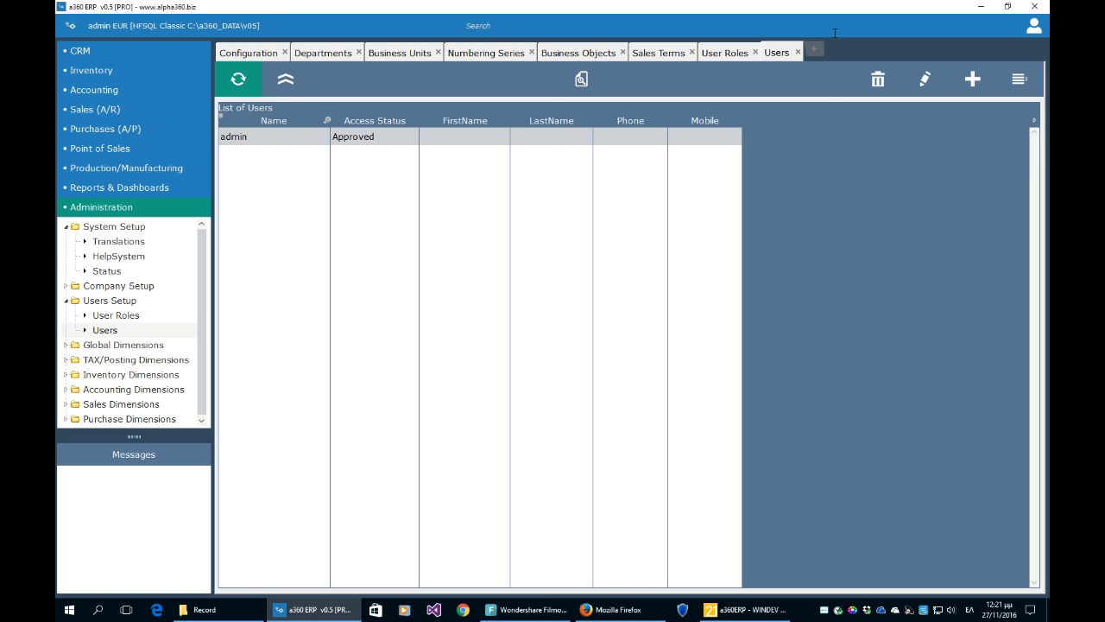
left_click(797, 52)
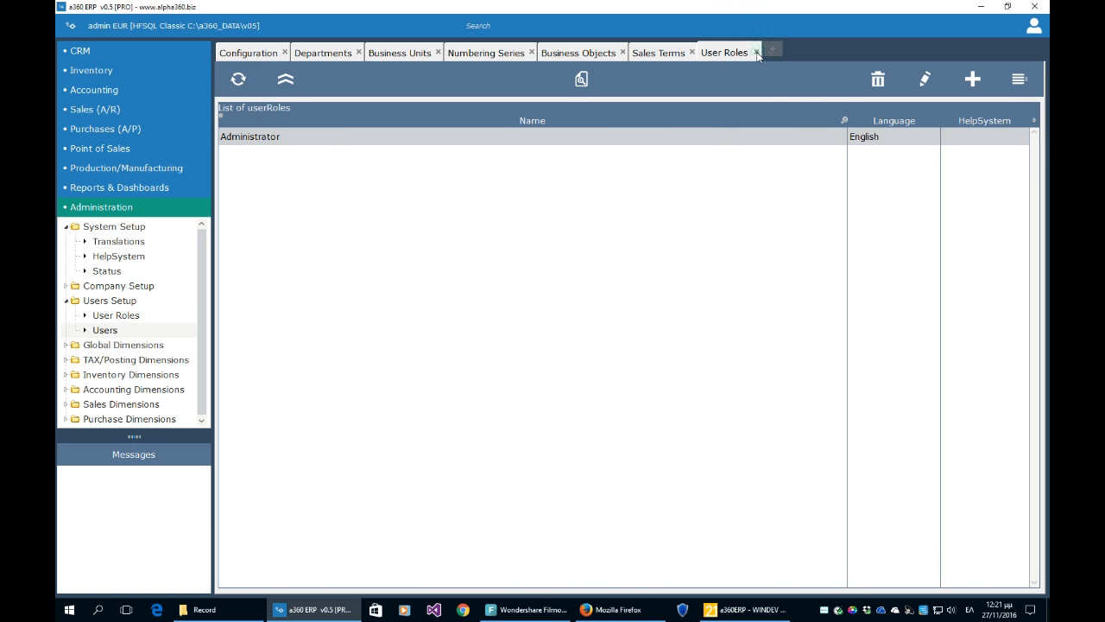
left_click(756, 52)
- Close the Sales Terms, Business Objects, Numbering Series, Business Units and Departments tabs
left_click(691, 53)
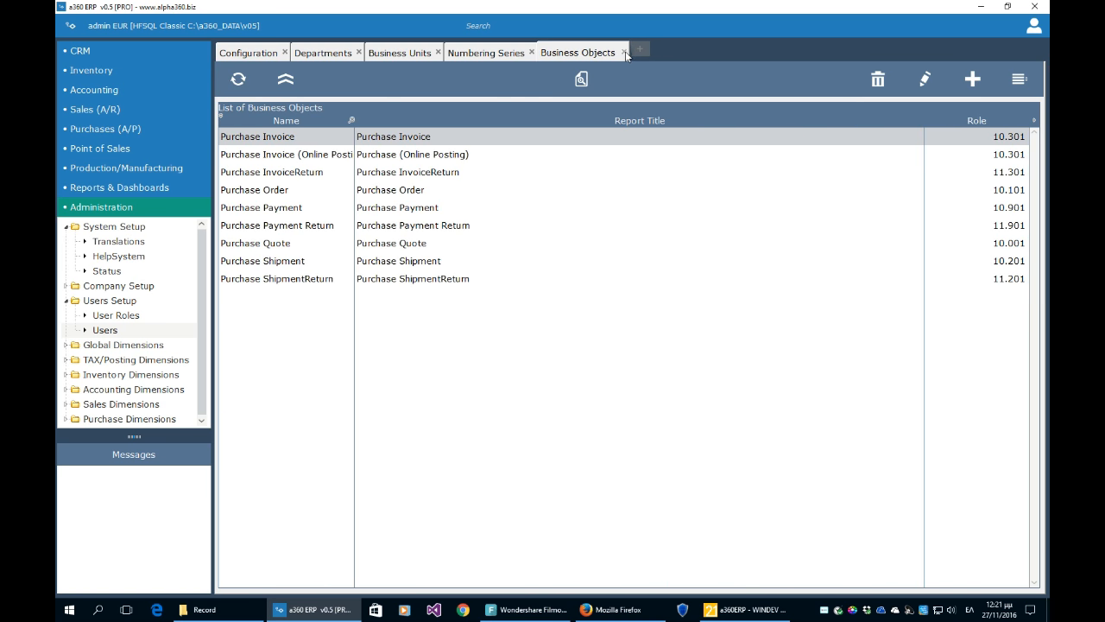
left_click(623, 52)
left_click(533, 53)
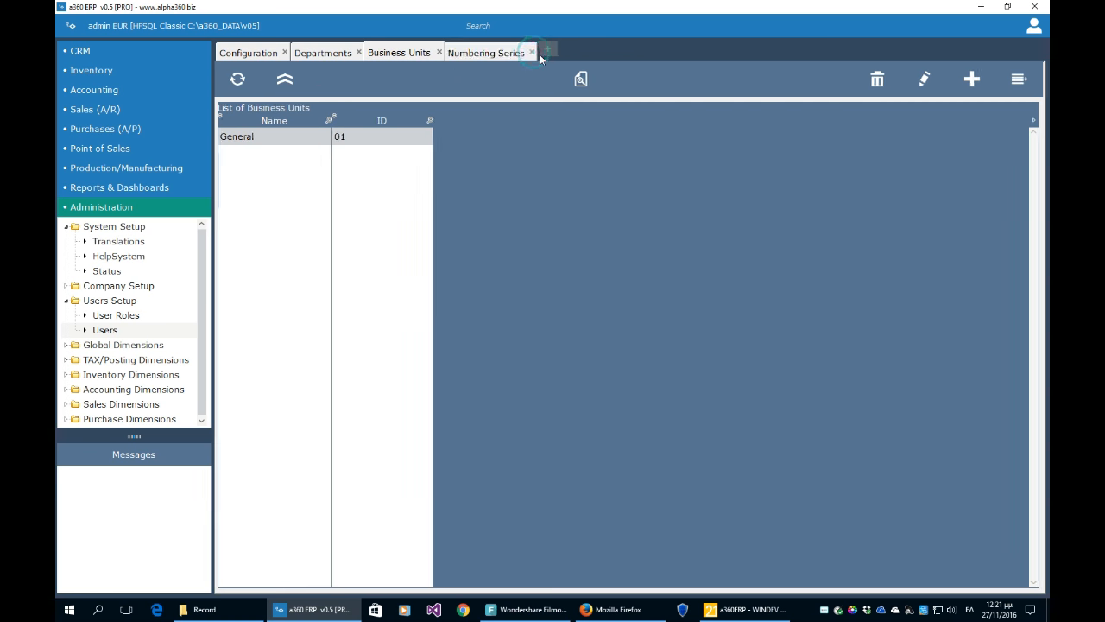
left_click(439, 53)
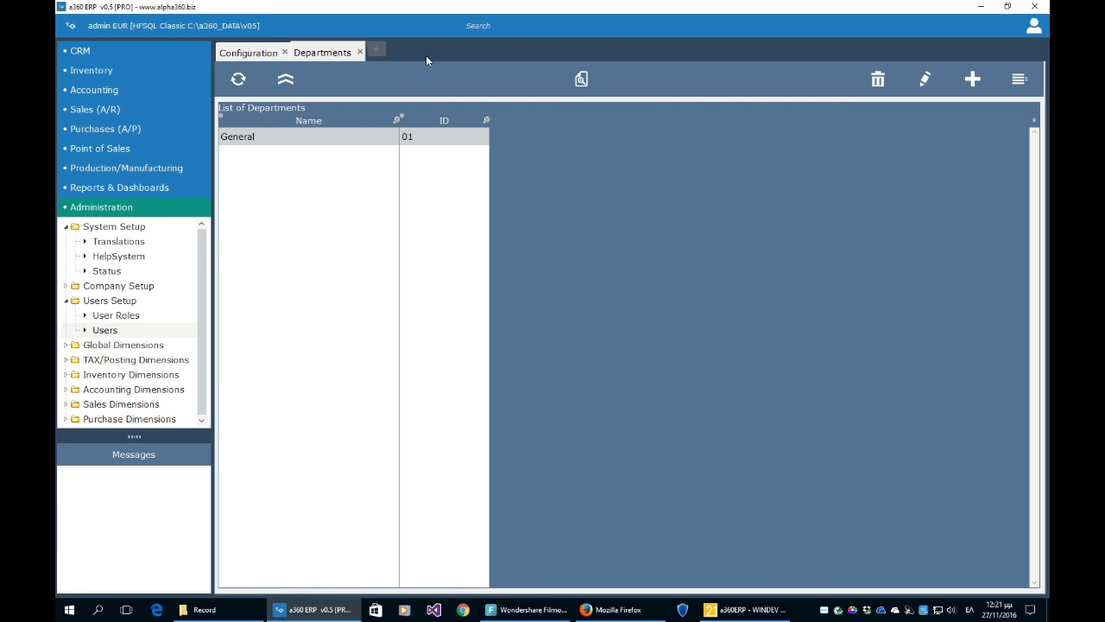
left_click(360, 52)
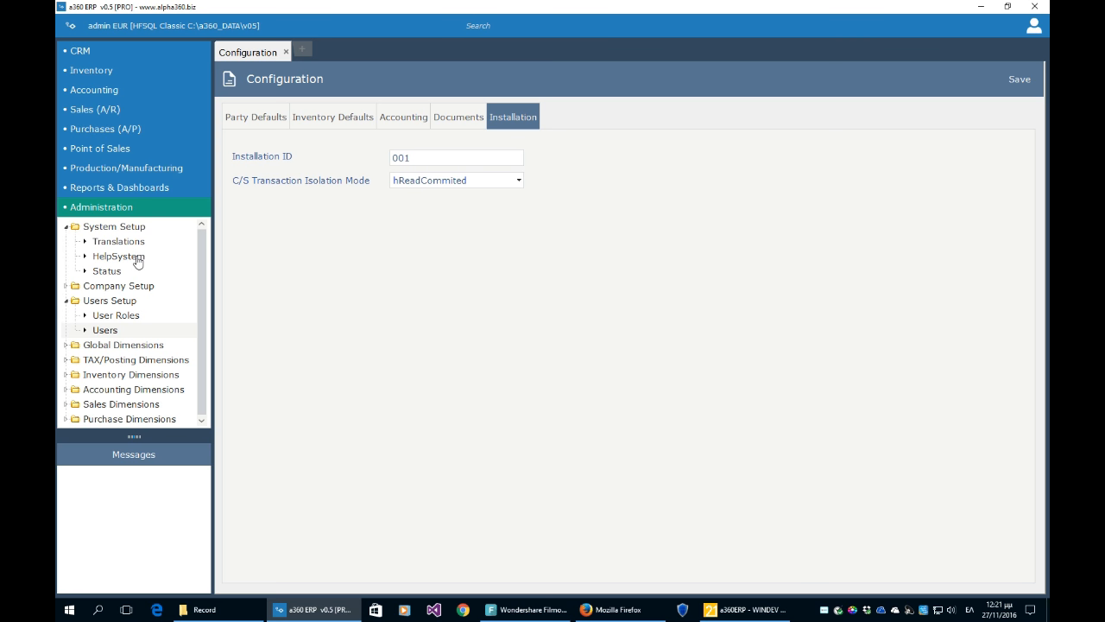
left_click(66, 227)
- Expand Global Dimensions and open the Currencies, Countries, Industries and Manufacturers lists
left_click(66, 256)
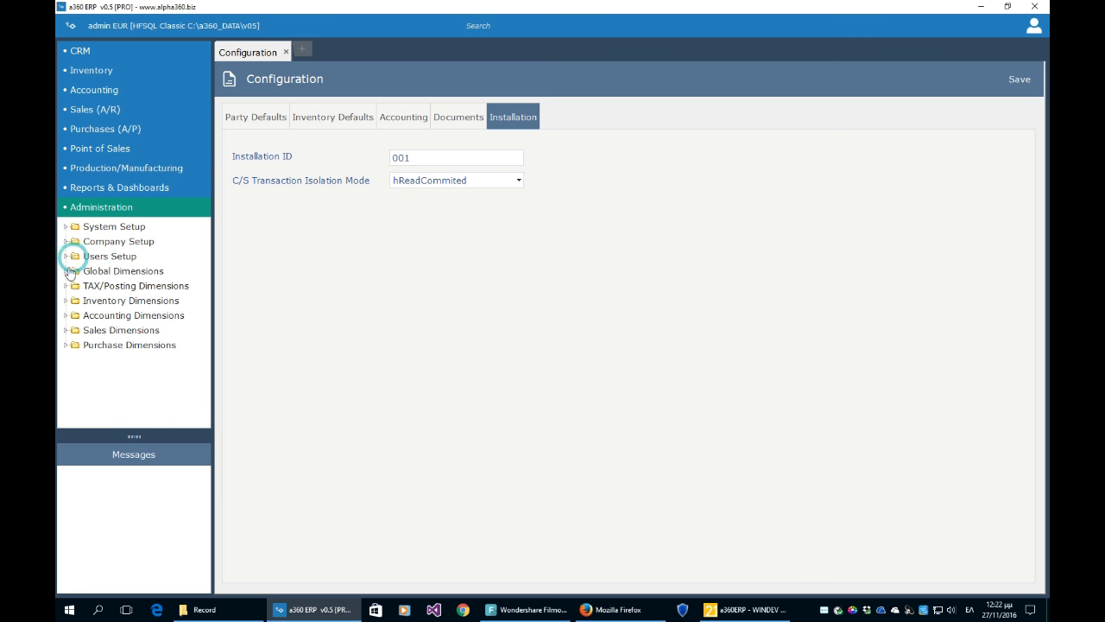
left_click(67, 273)
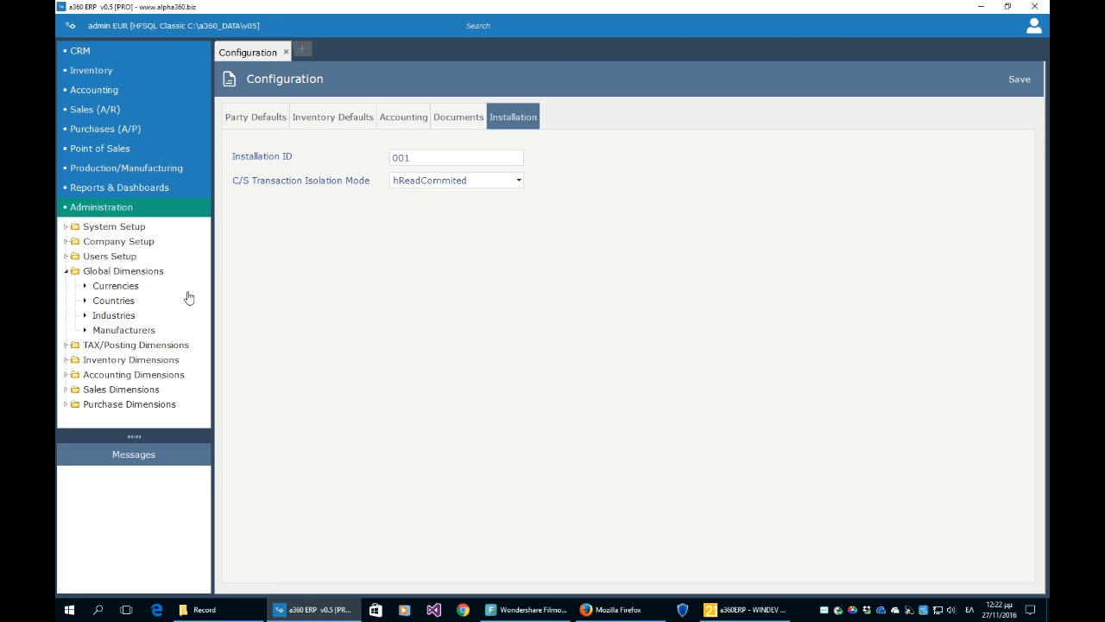
left_click(126, 287)
left_click(125, 306)
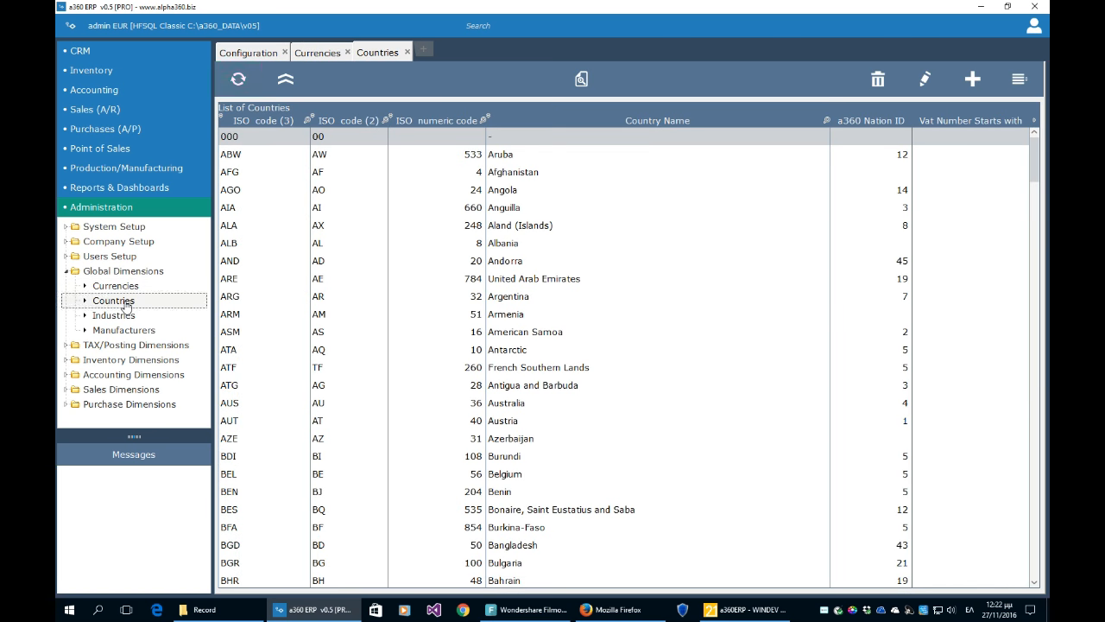
left_click(123, 317)
left_click(125, 332)
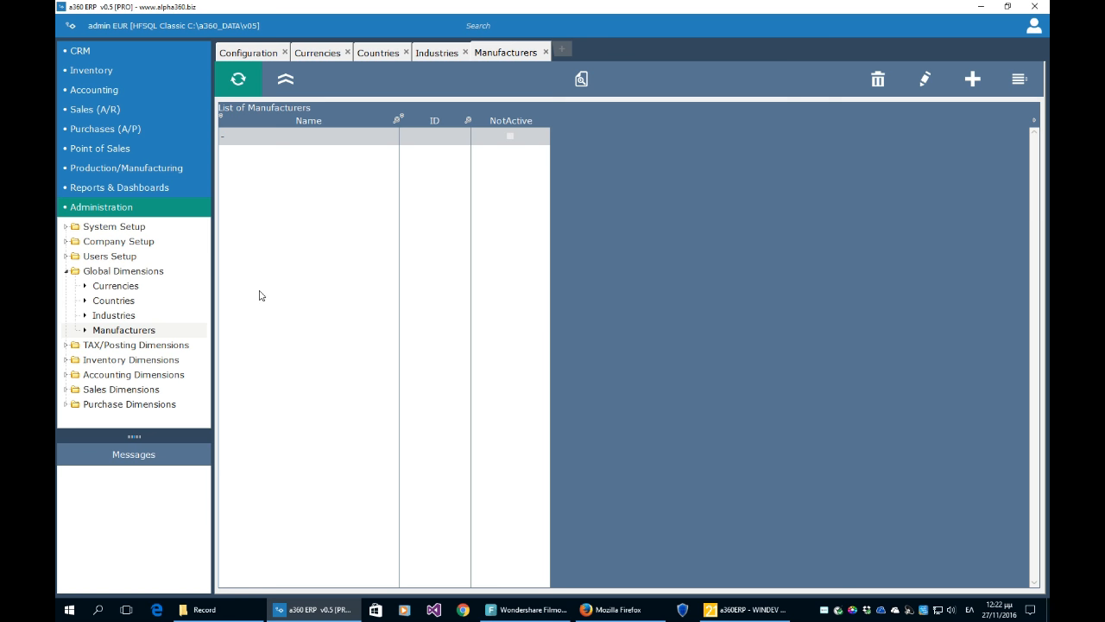
- Revisit the Currencies, Countries and Industries tabs, then expand Inventory Dimensions
left_click(136, 286)
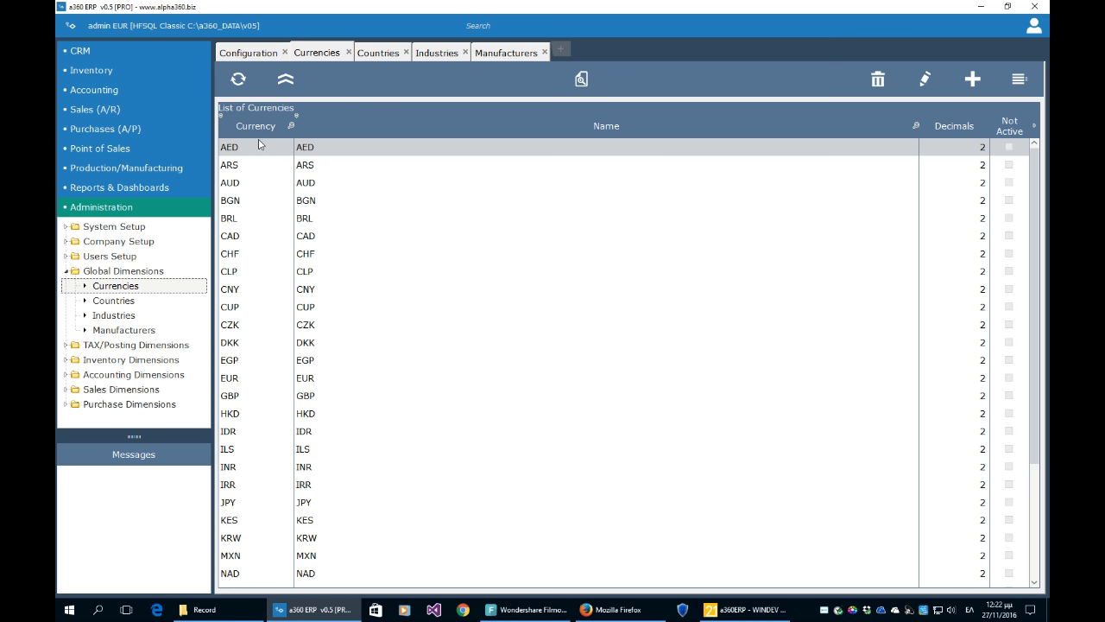
left_click(131, 305)
left_click(121, 316)
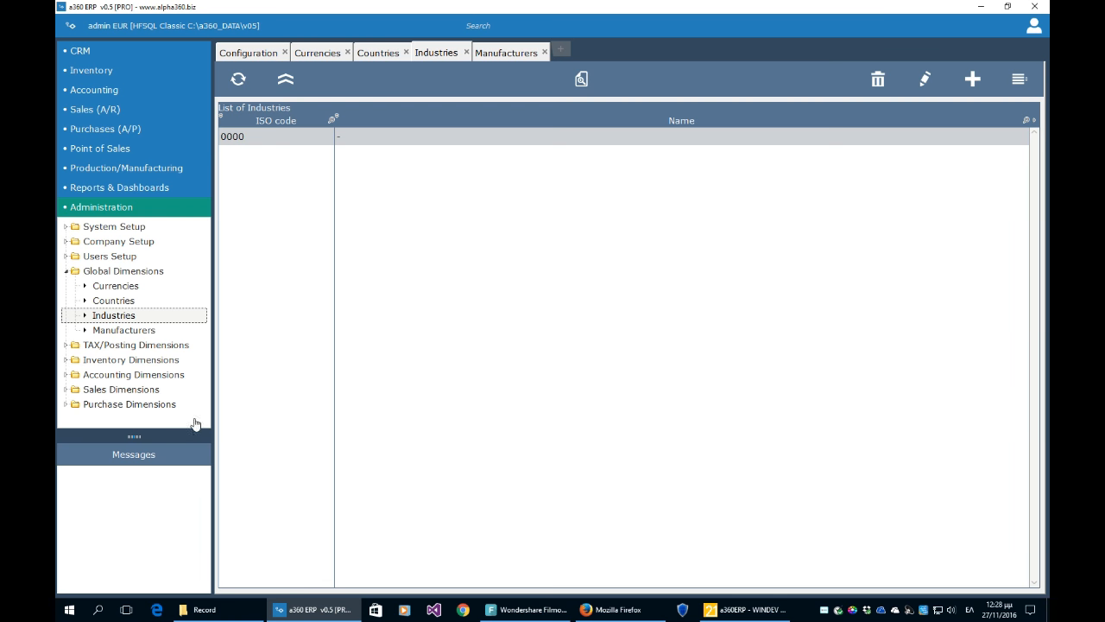
left_click(67, 360)
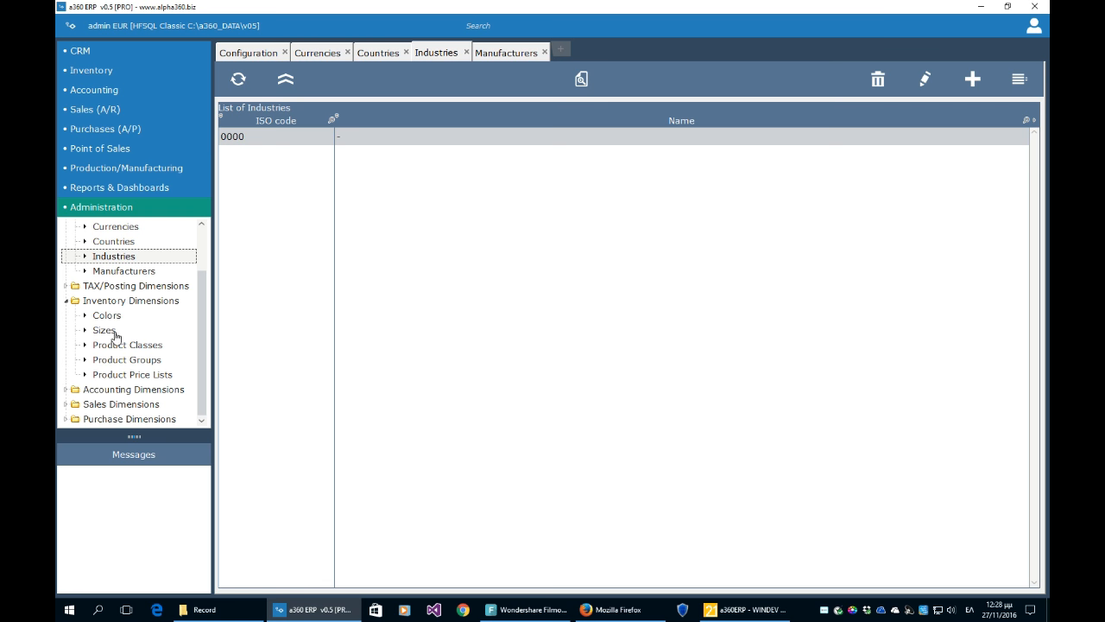
- Collapse the Inventory Dimensions group after viewing its Colors, Sizes, Product Classes, Groups and Price Lists
left_click(68, 302)
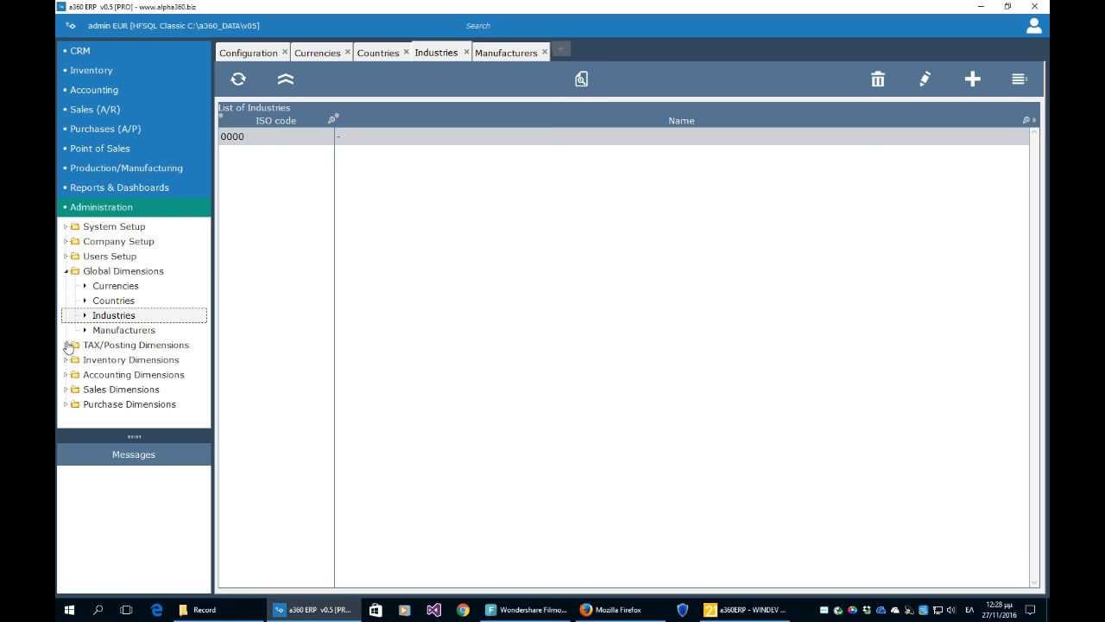
- Collapse Global Dimensions, peek at Accounting Dimensions, and expand Sales Dimensions to show Customer Areas
left_click(68, 273)
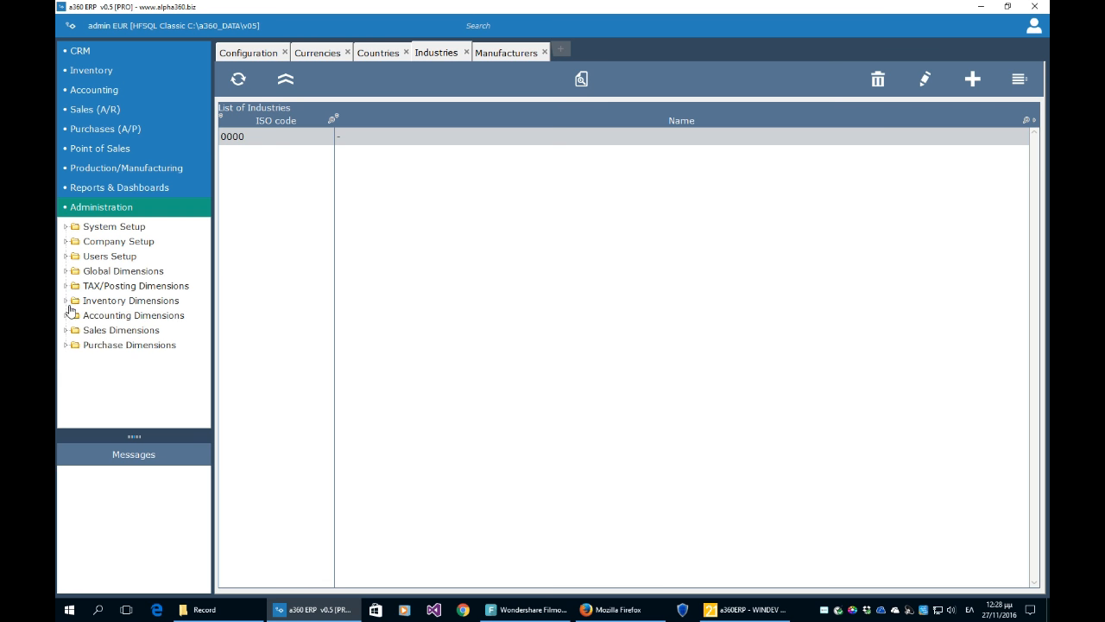
left_click(66, 315)
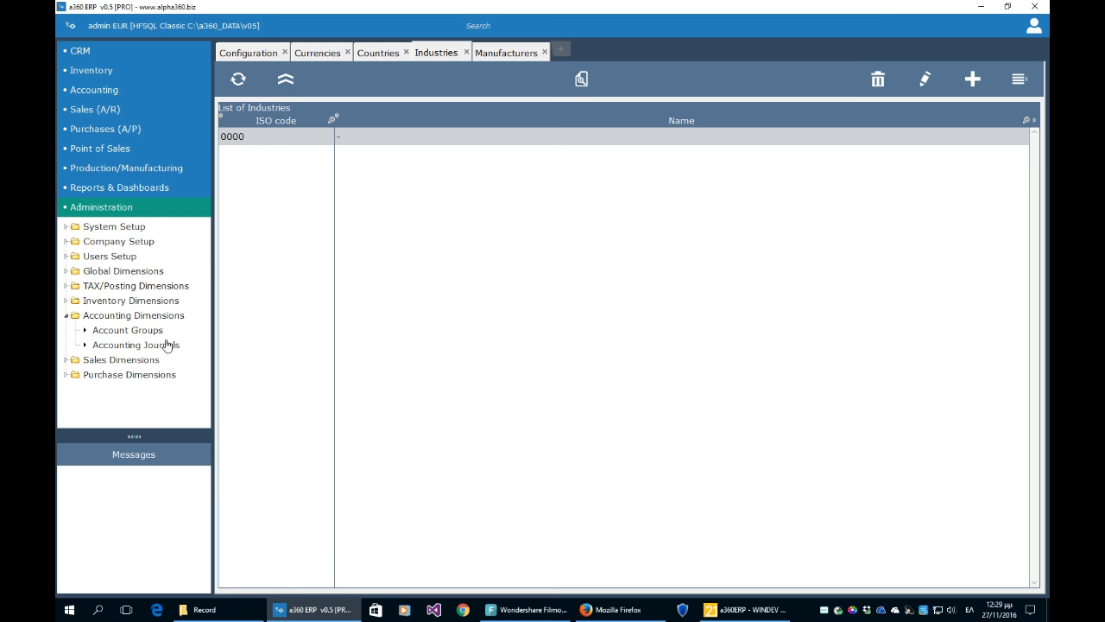
left_click(67, 316)
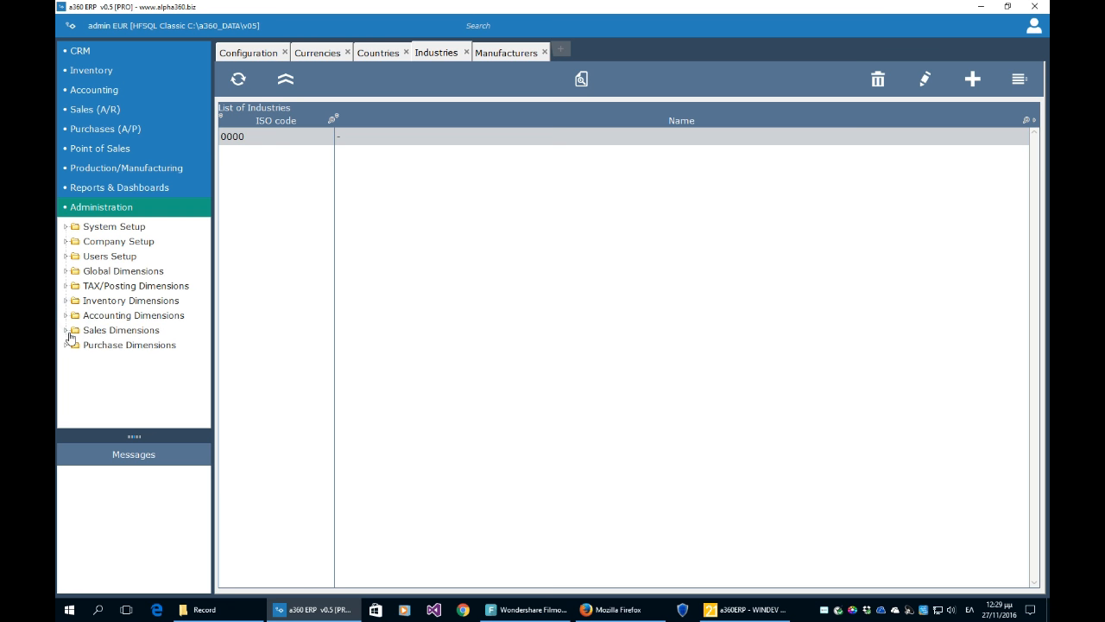
left_click(66, 330)
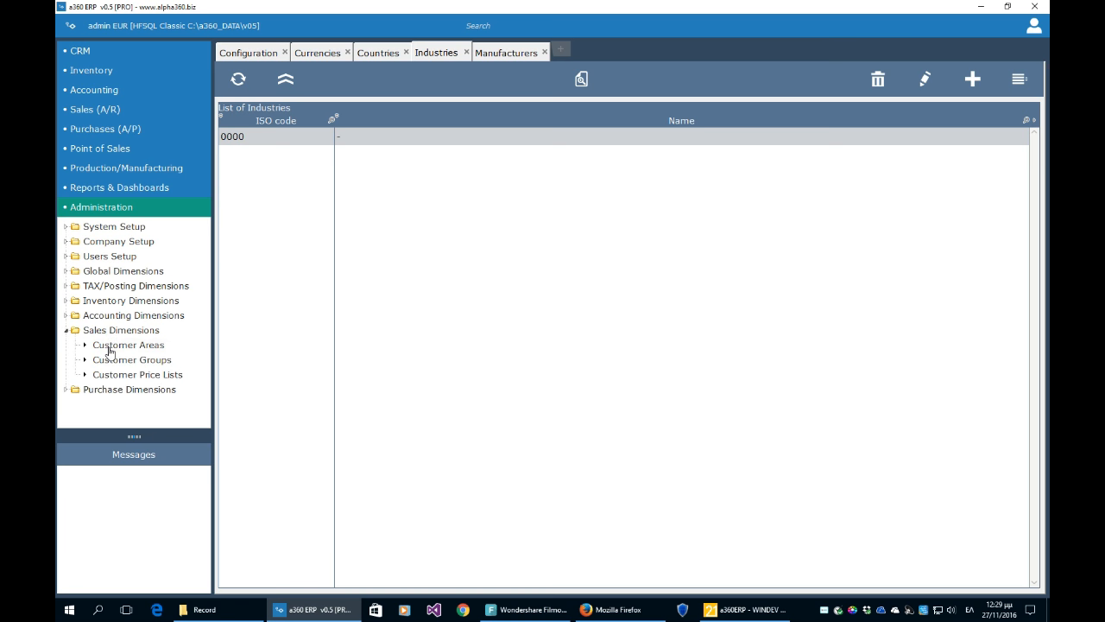
left_click(108, 345)
- Open Customer Groups and Customer Price Lists (Retail, WholeSale), then expand TAX/Posting Dimensions
left_click(106, 363)
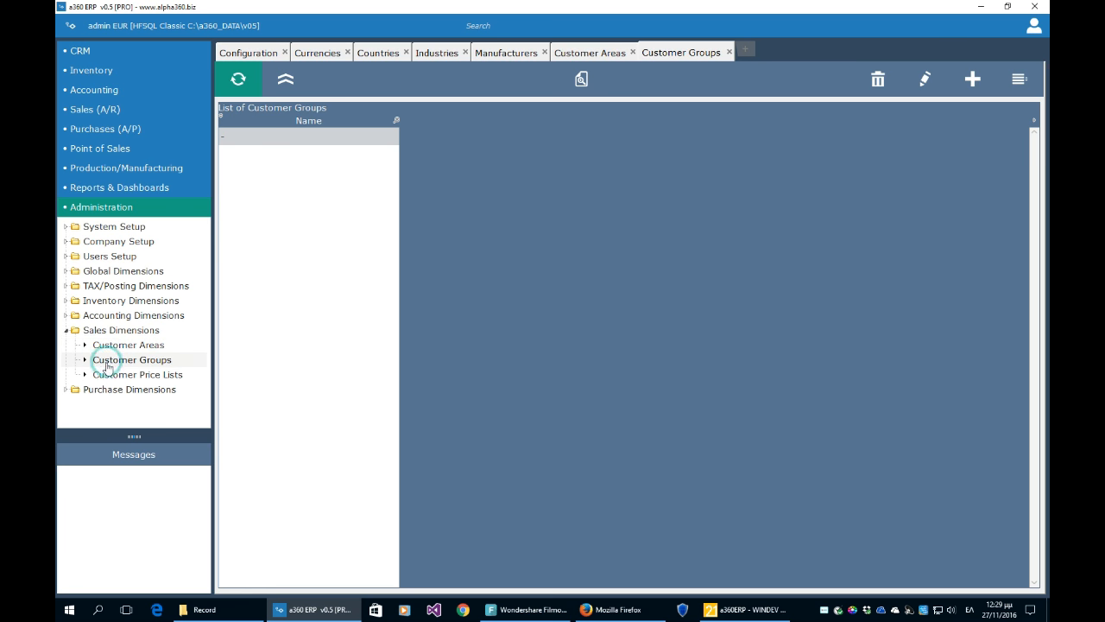
left_click(108, 378)
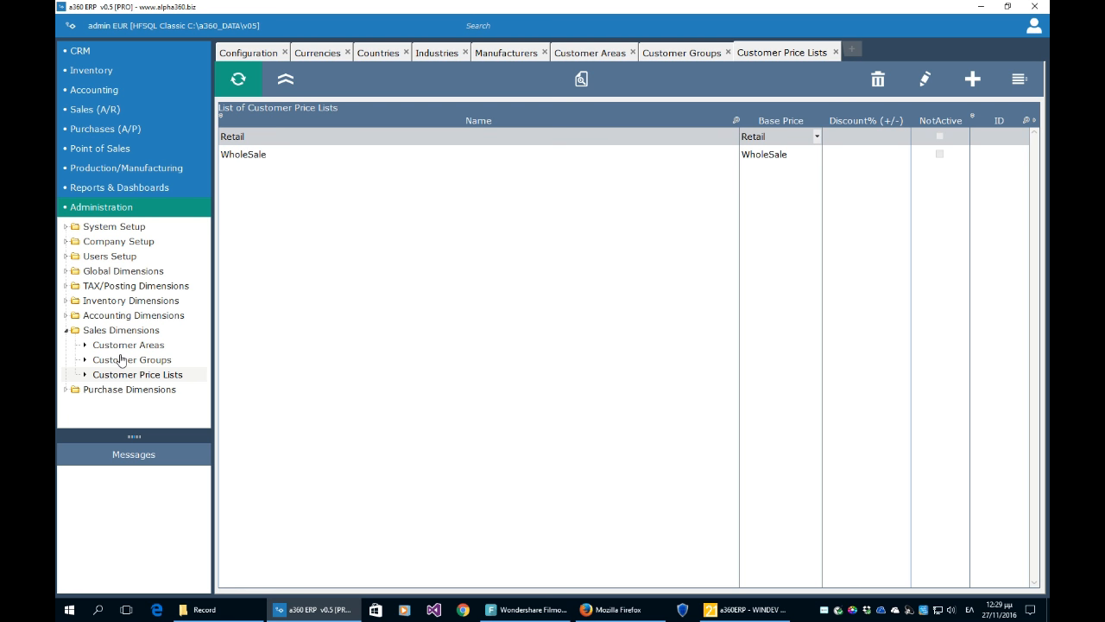
left_click(67, 332)
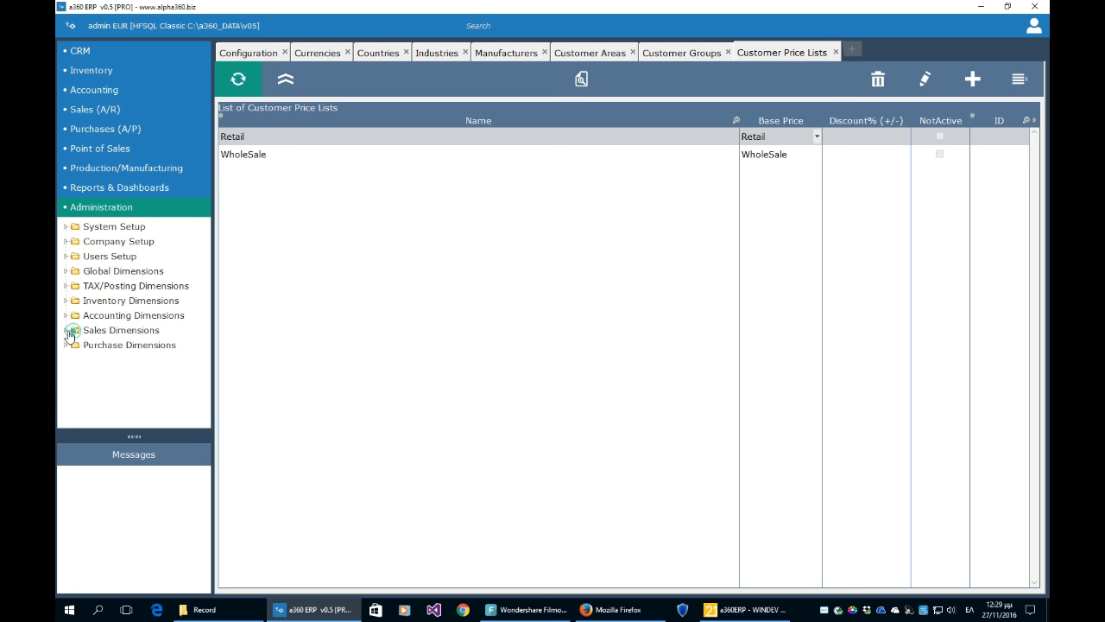
left_click(67, 344)
left_click(66, 344)
left_click(65, 285)
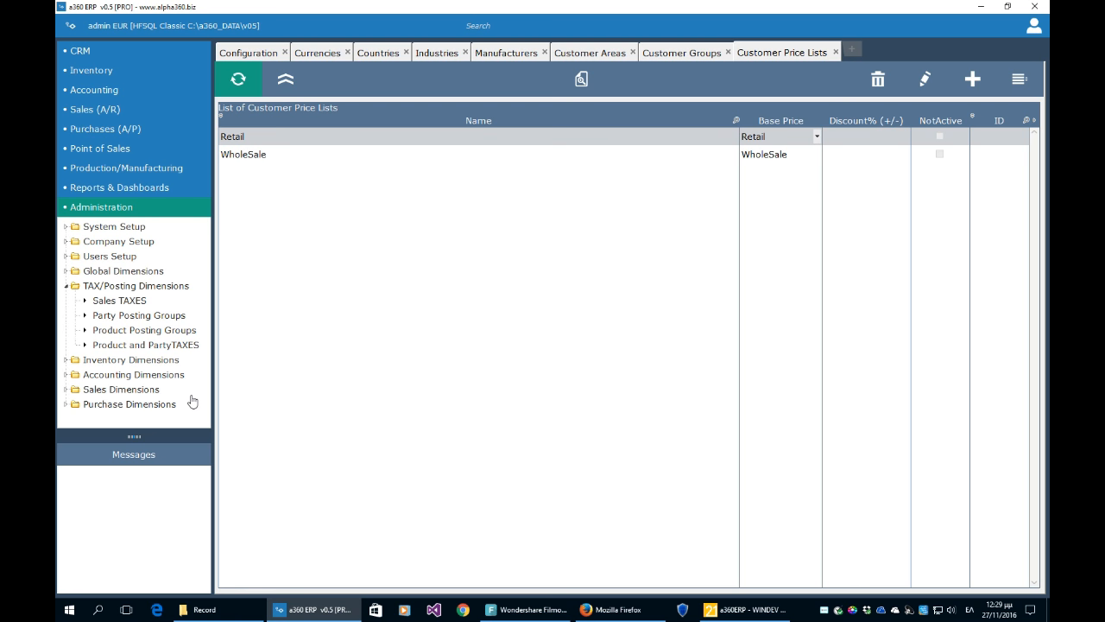
- Open the Sales TAXES list showing VAT, then the Party Posting Groups list
left_click(99, 303)
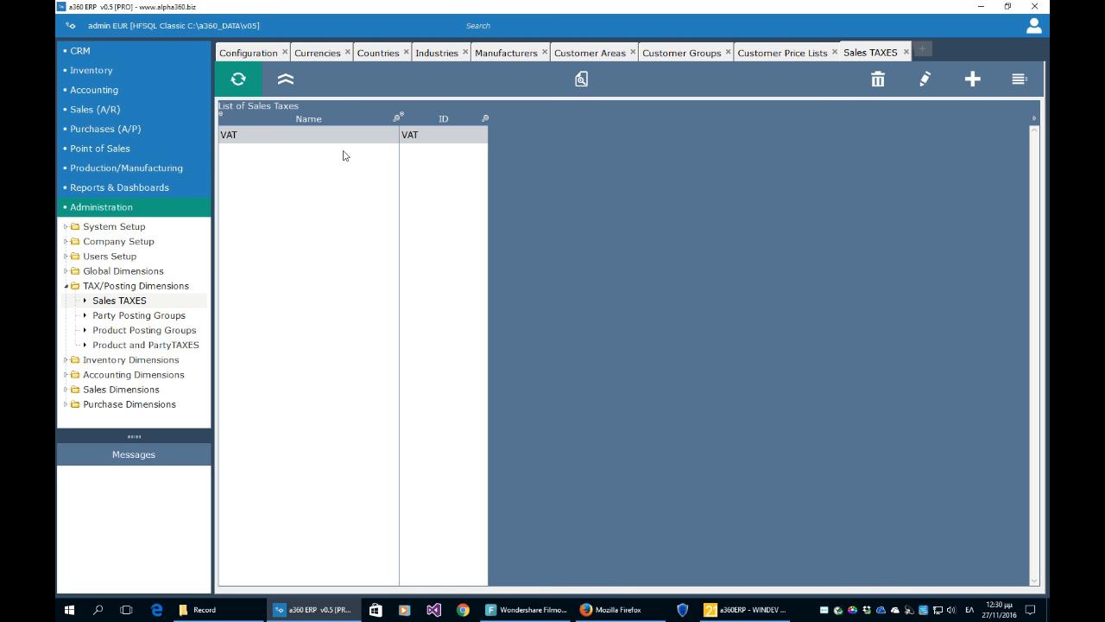
left_click(173, 318)
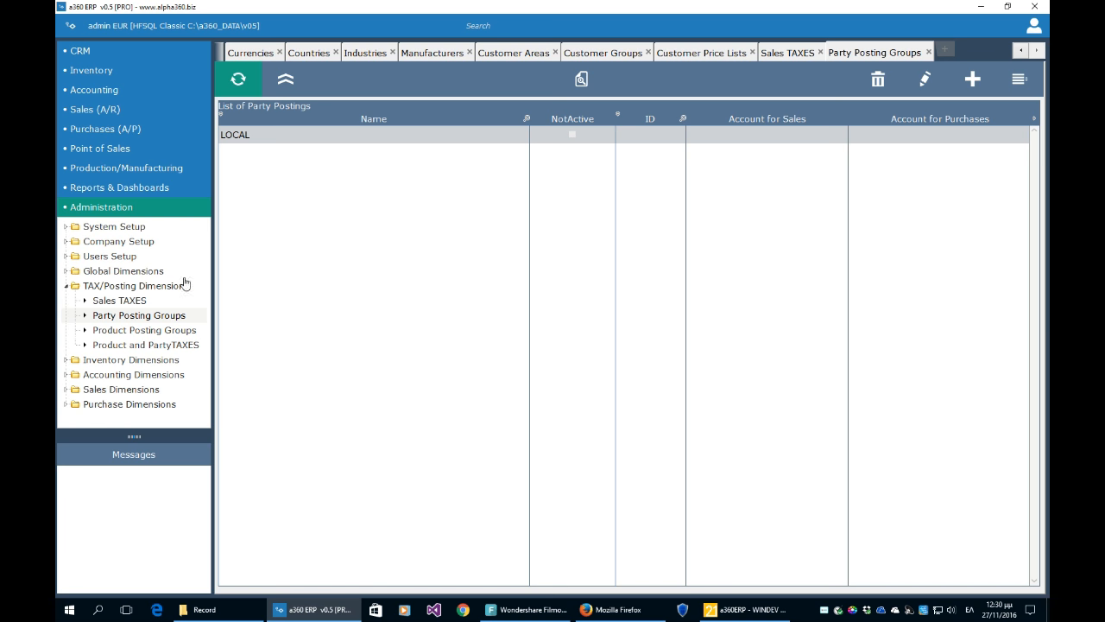
- Open Product Posting Groups and compare the HIGH VAT and LOW VAT rows
left_click(157, 332)
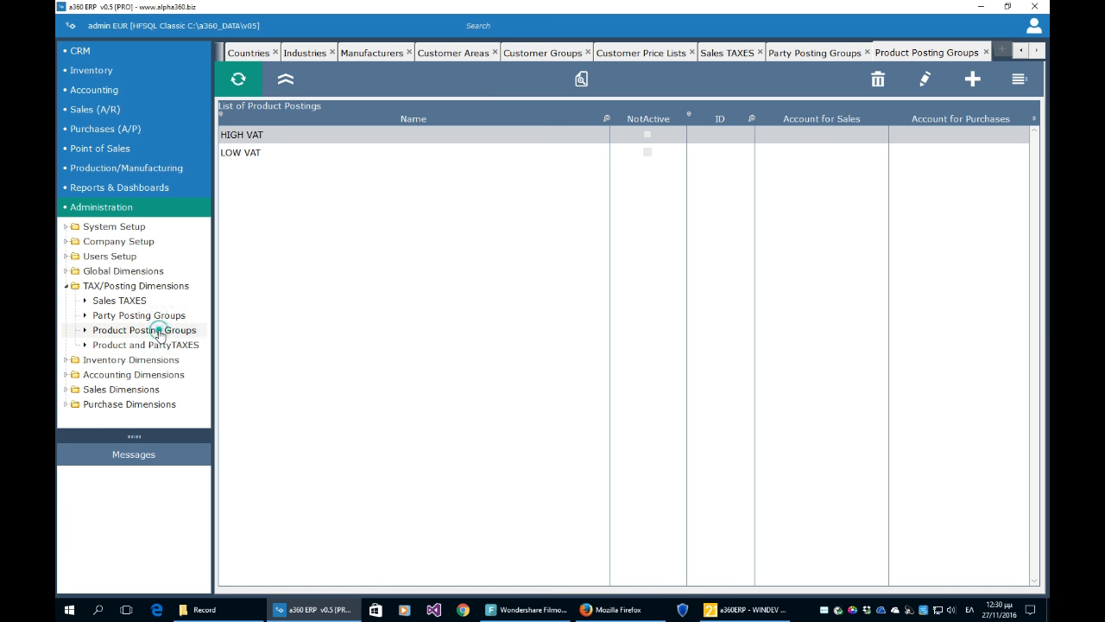
left_click(286, 135)
left_click(283, 152)
left_click(287, 135)
left_click(287, 152)
left_click(289, 136)
left_click(289, 153)
left_click(288, 135)
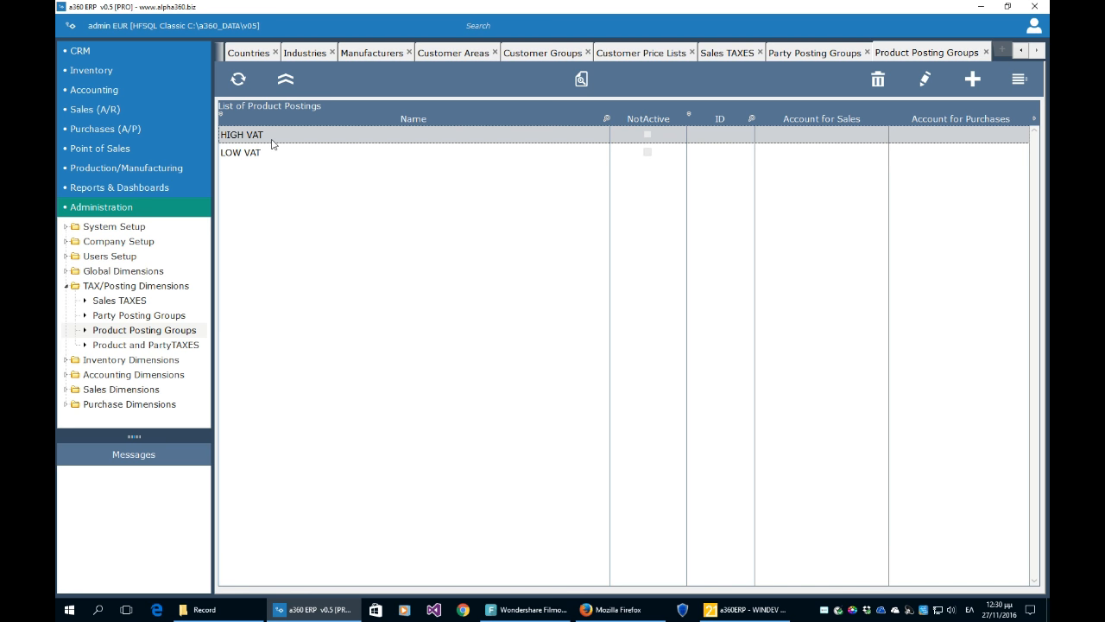
left_click(349, 155)
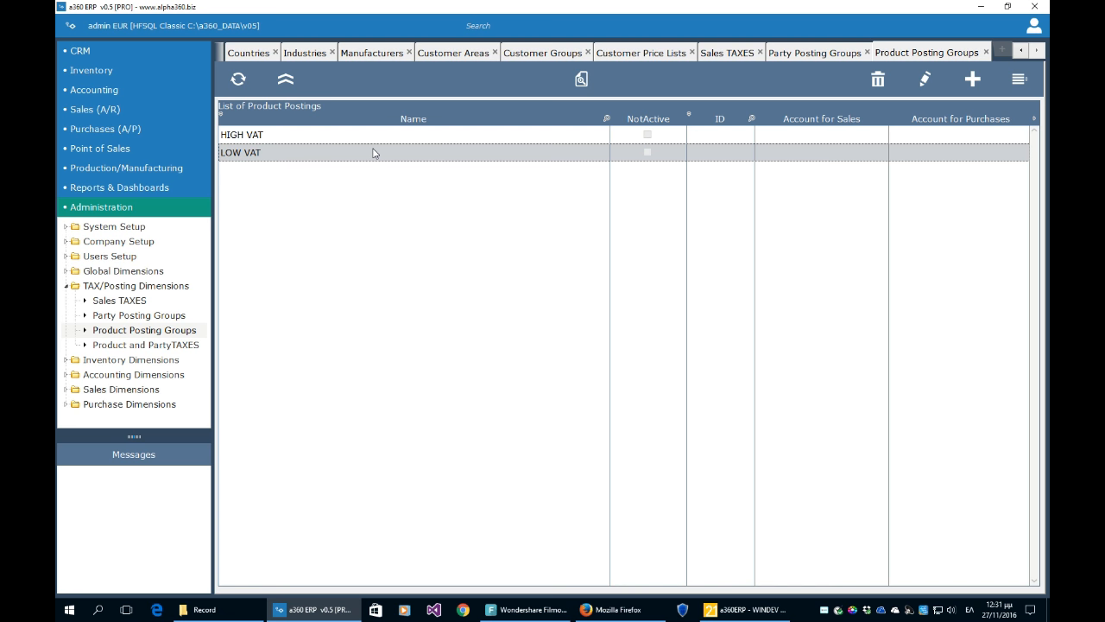
- Compare HIGH VAT and LOW VAT again, then open Product and PartyTAXES postings (24%, 13%)
left_click(411, 136)
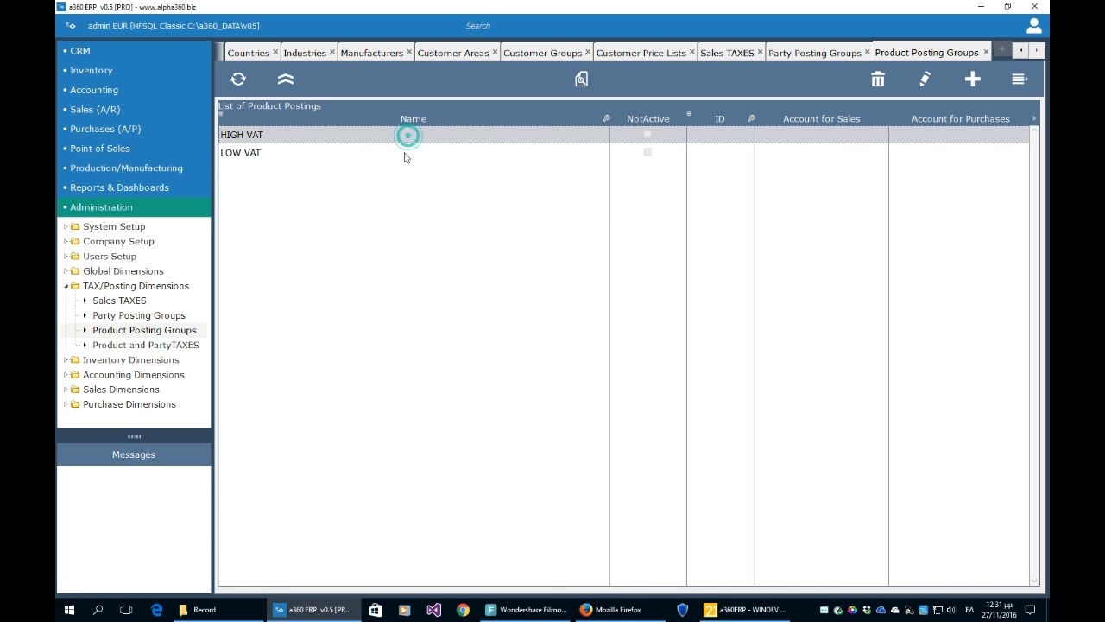
left_click(409, 153)
left_click(407, 134)
left_click(408, 153)
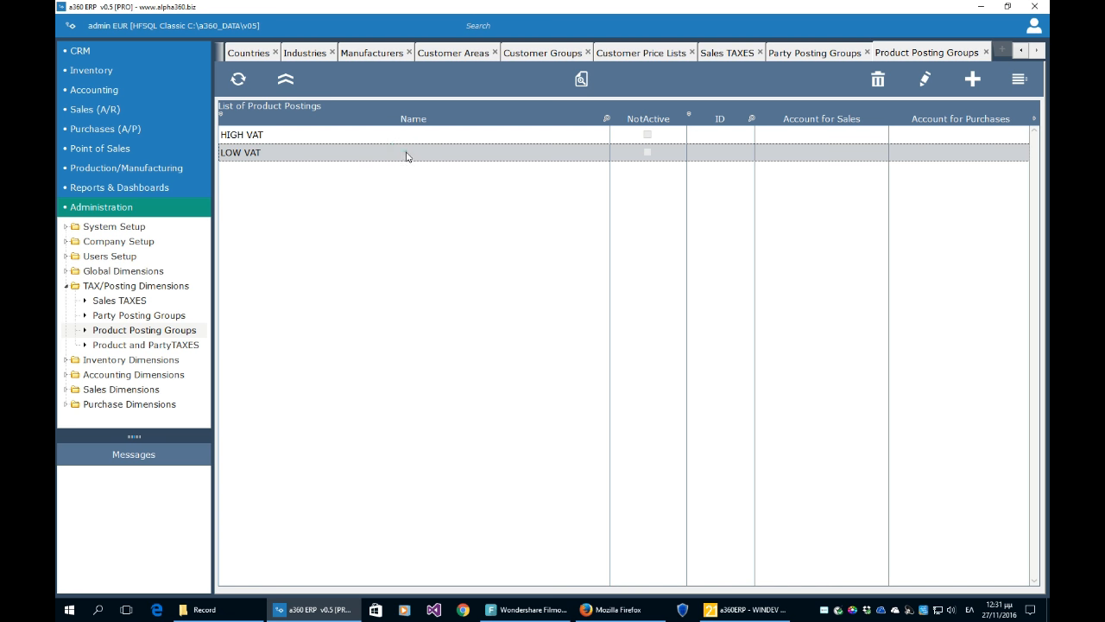
left_click(413, 136)
left_click(406, 152)
left_click(411, 136)
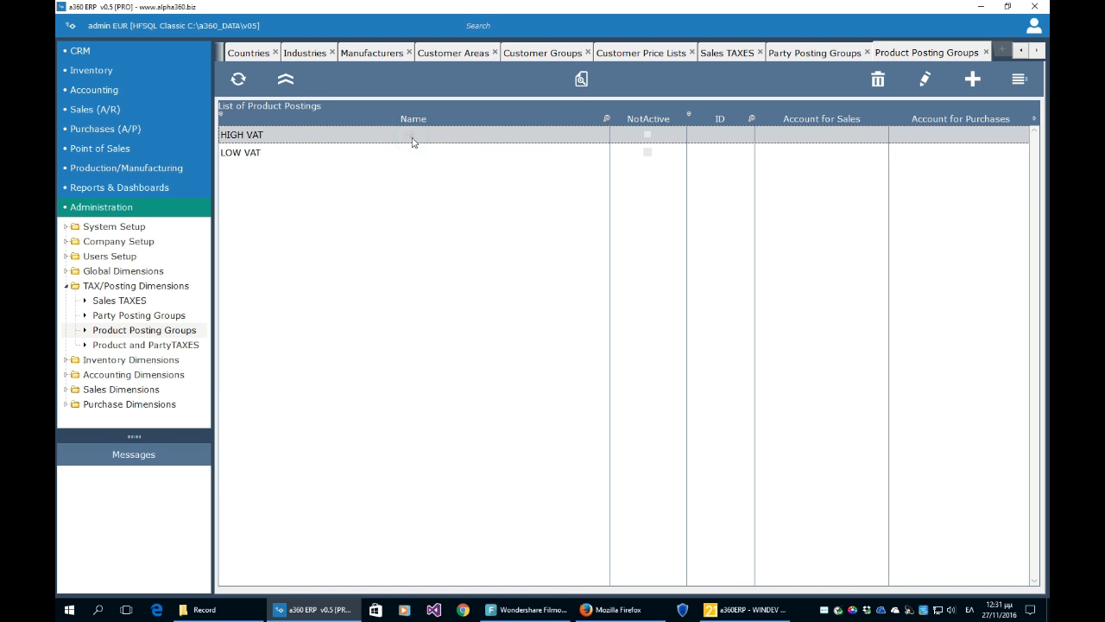
left_click(185, 353)
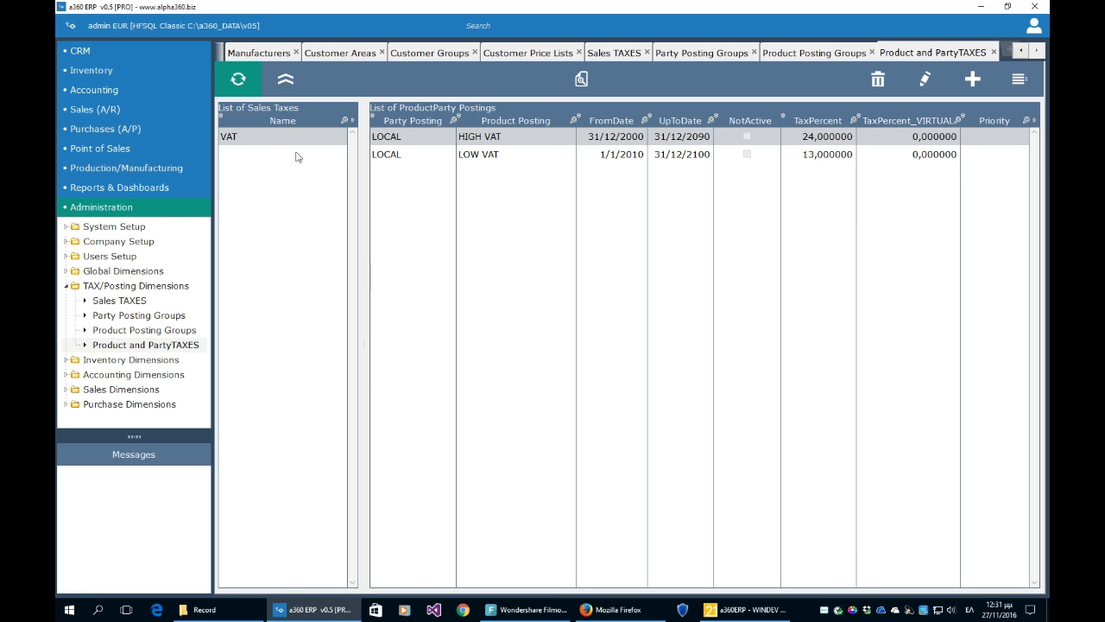
- Under the VAT tax, open the LOCAL / HIGH VAT posting (VAT 24%) for editing
left_click(235, 137)
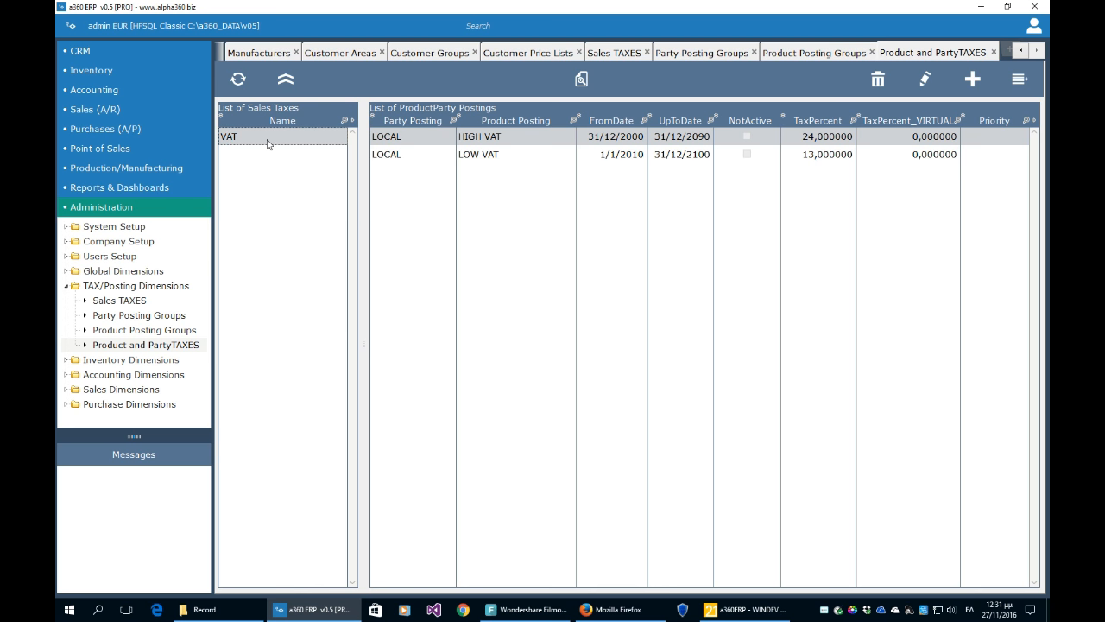
left_click(393, 157)
left_click(401, 141)
left_click(395, 154)
left_click(388, 140)
left_click(390, 154)
left_click(402, 140)
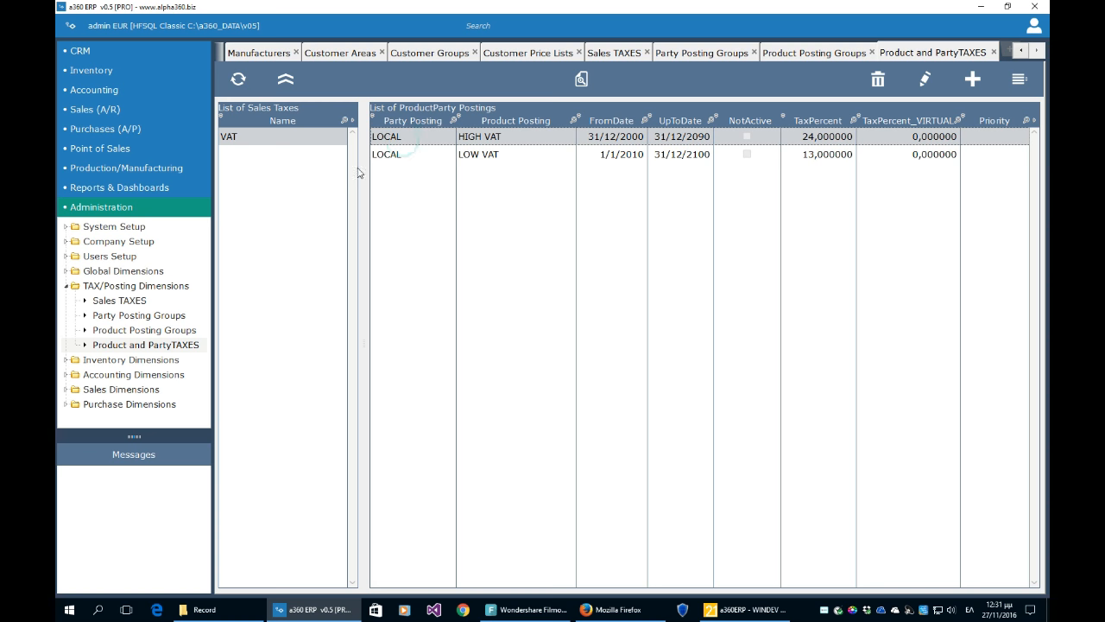
left_click(925, 81)
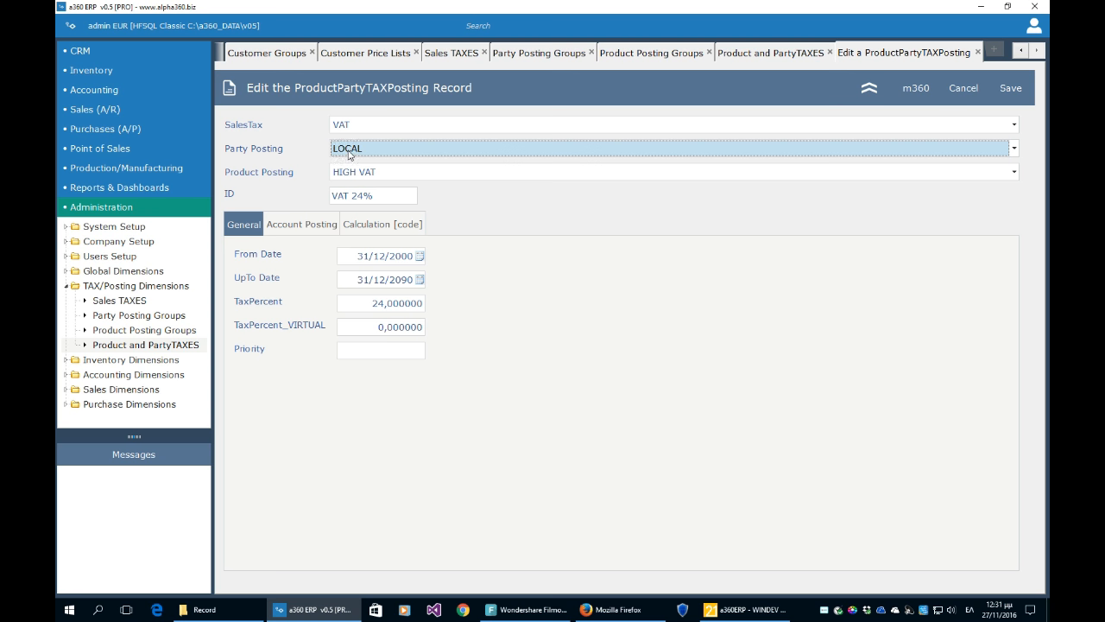
left_click(385, 196)
- Review the HIGH VAT 24% record's dates, account posting and calculation code, then cancel unsaved
left_click(385, 196)
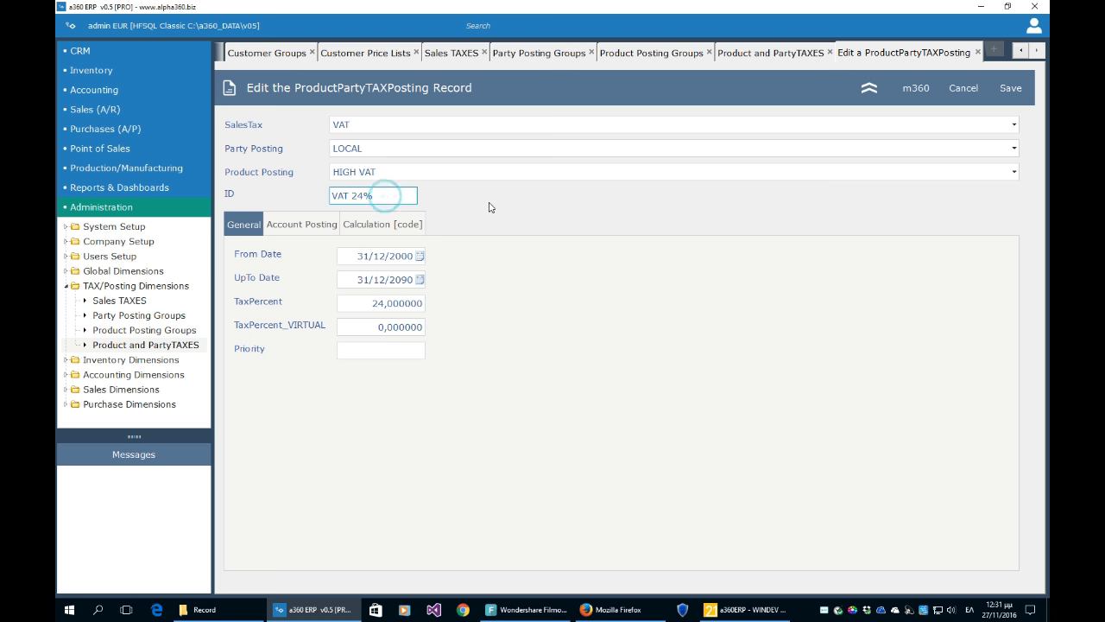
left_click(404, 257)
left_click(406, 279)
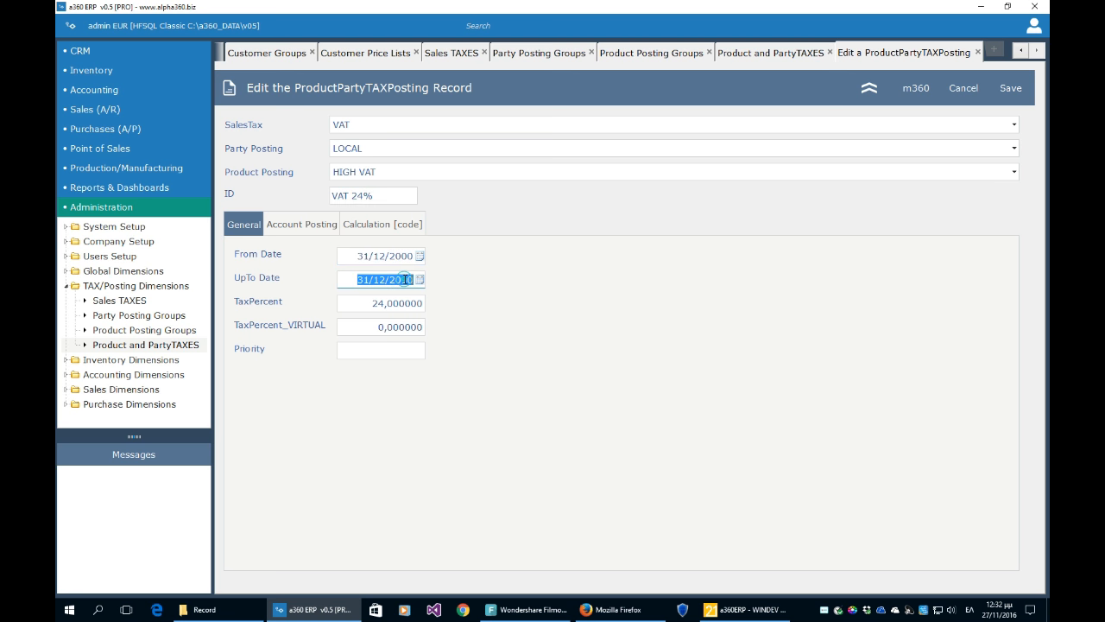
left_click(397, 302)
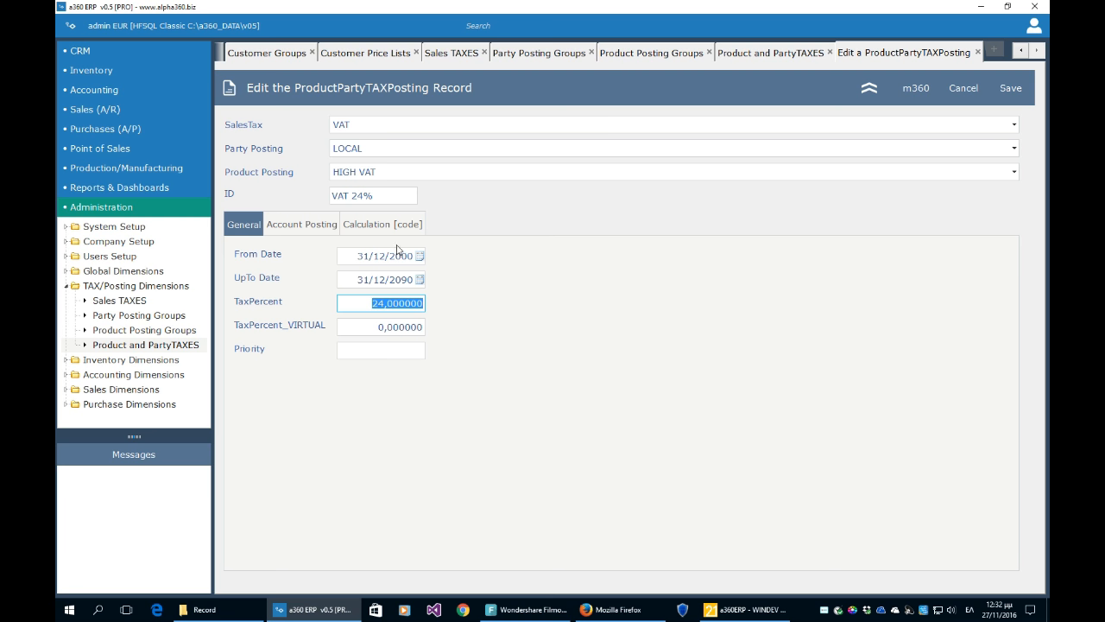
left_click(327, 229)
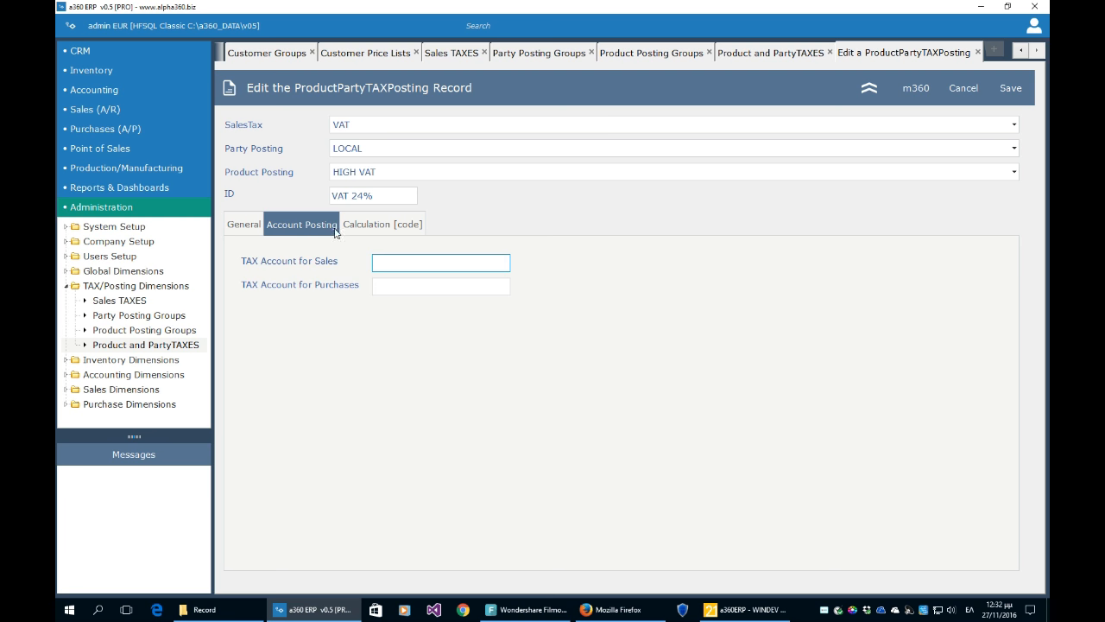
left_click(360, 228)
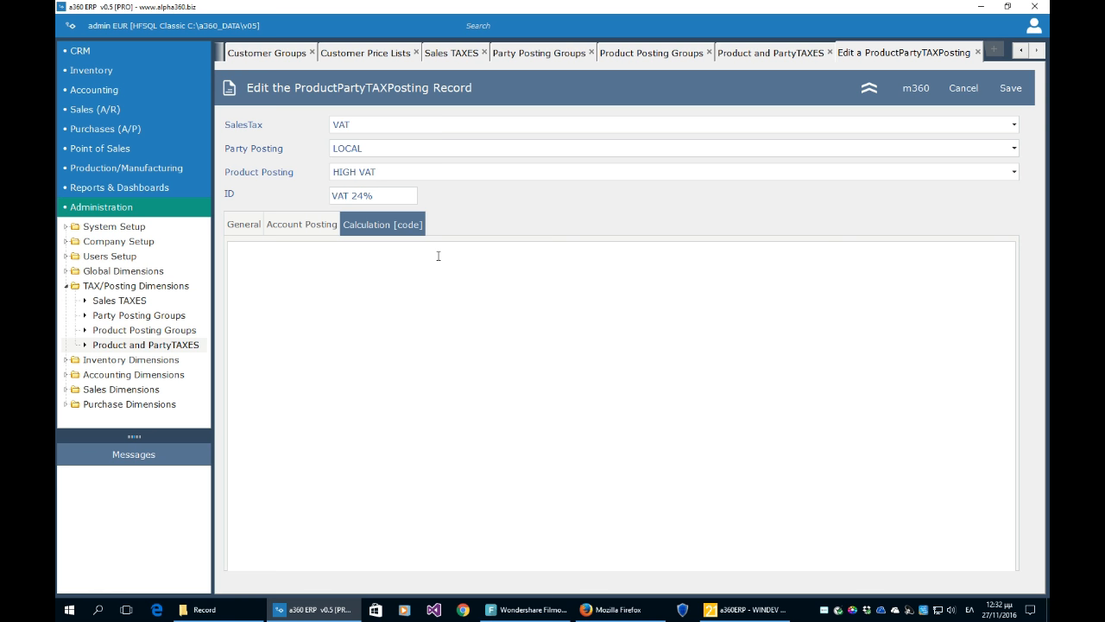
left_click(958, 88)
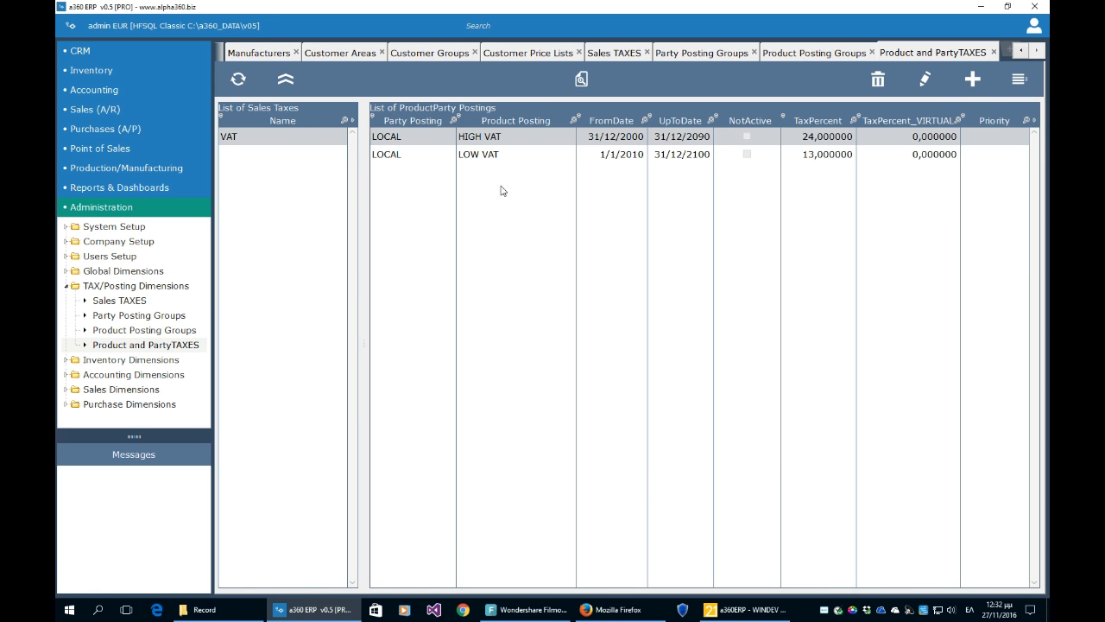
- Open the LOW VAT 13% posting, check its rate, cancel unsaved and close the taxes list
left_click(499, 161)
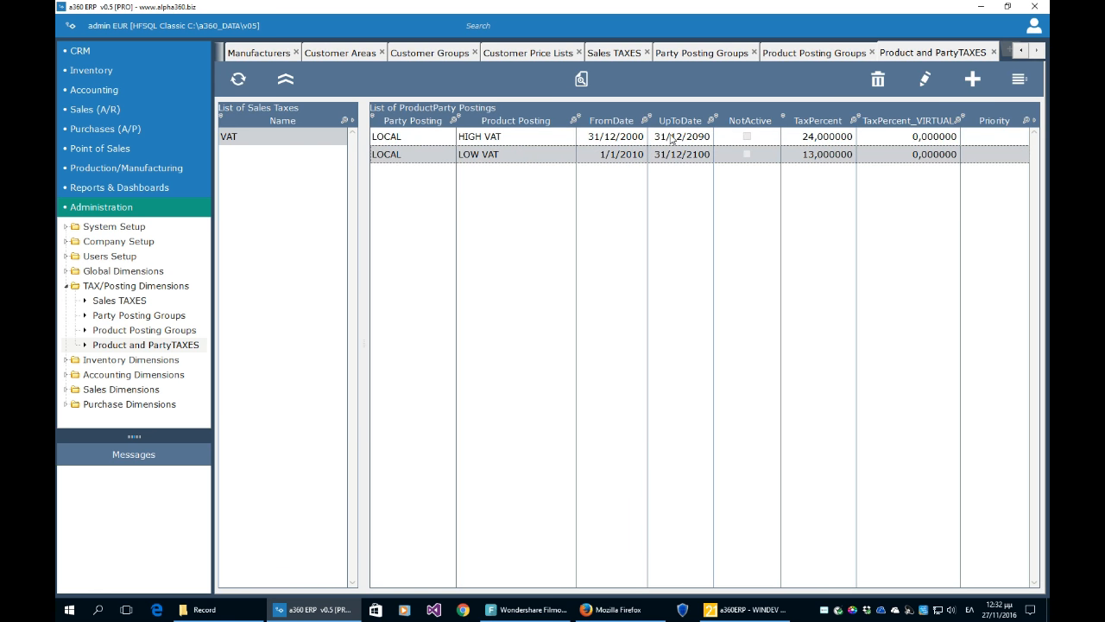
left_click(924, 79)
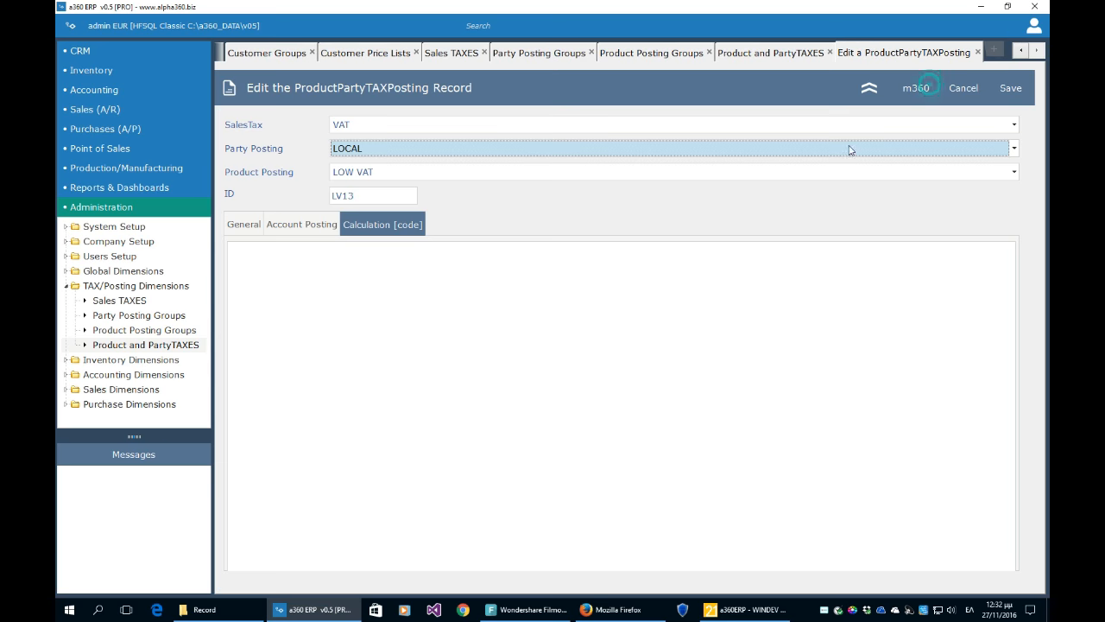
left_click(247, 226)
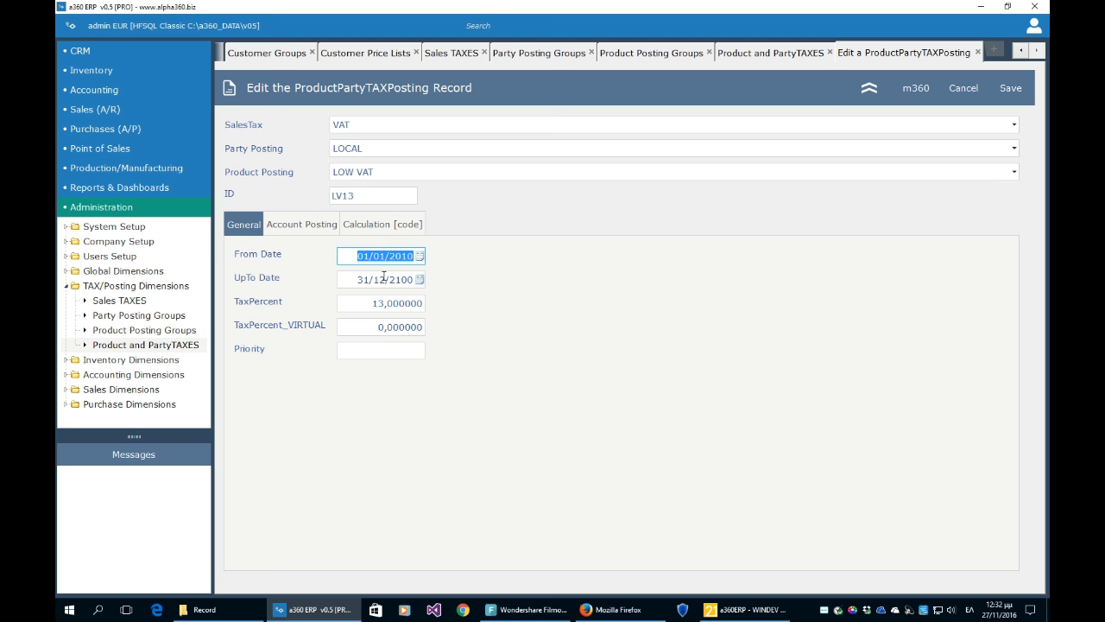
left_click(393, 303)
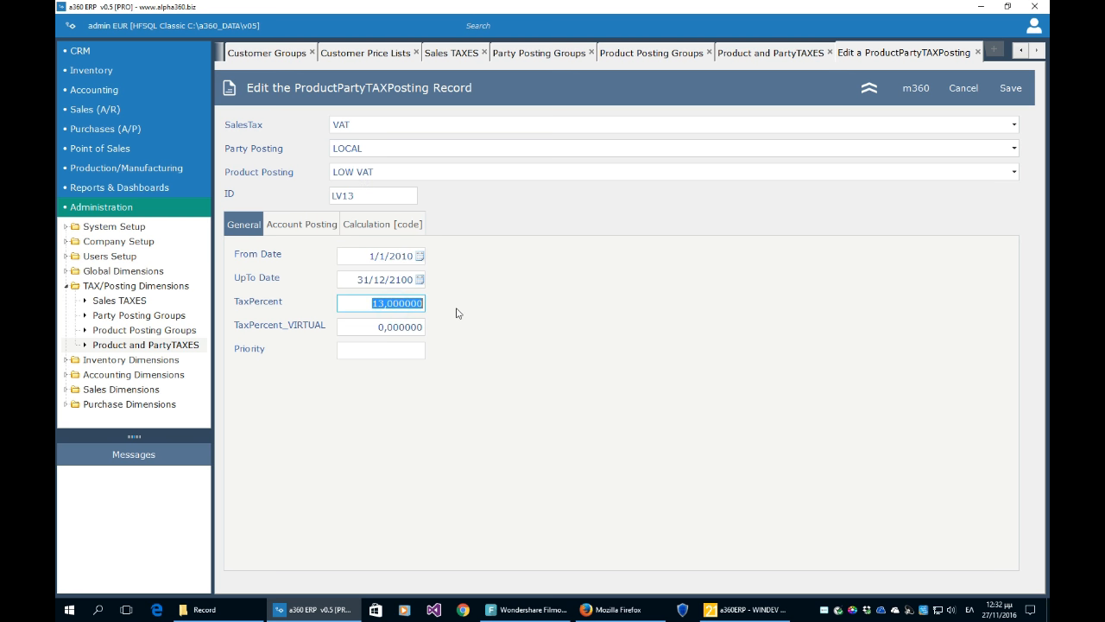
left_click(963, 88)
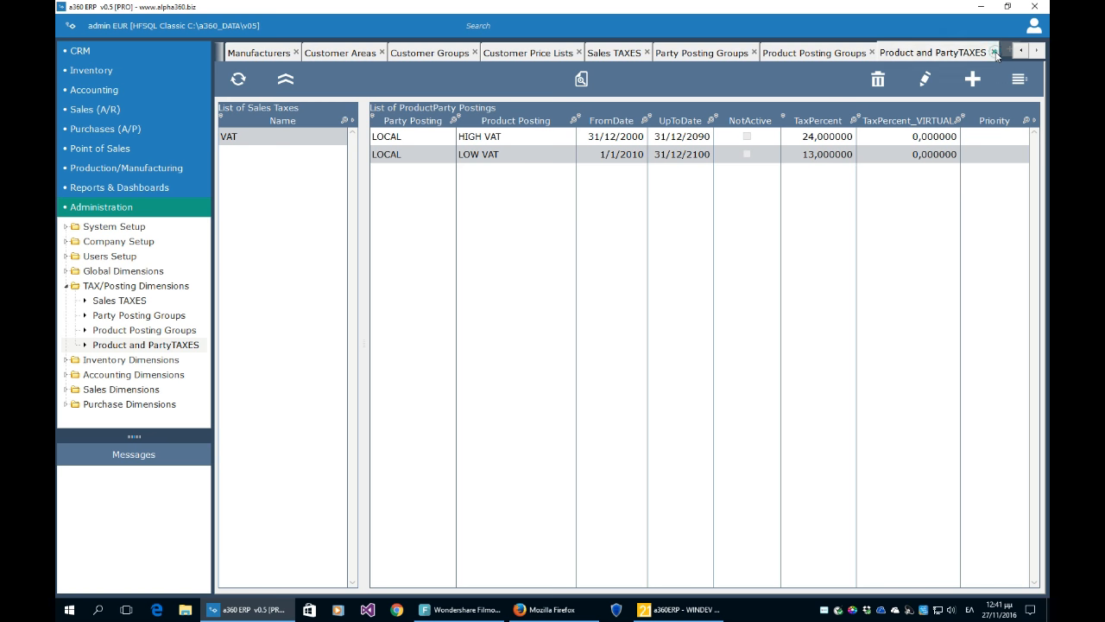
left_click(994, 52)
- Close every open administration tab, from Product Posting Groups through Configuration
left_click(987, 52)
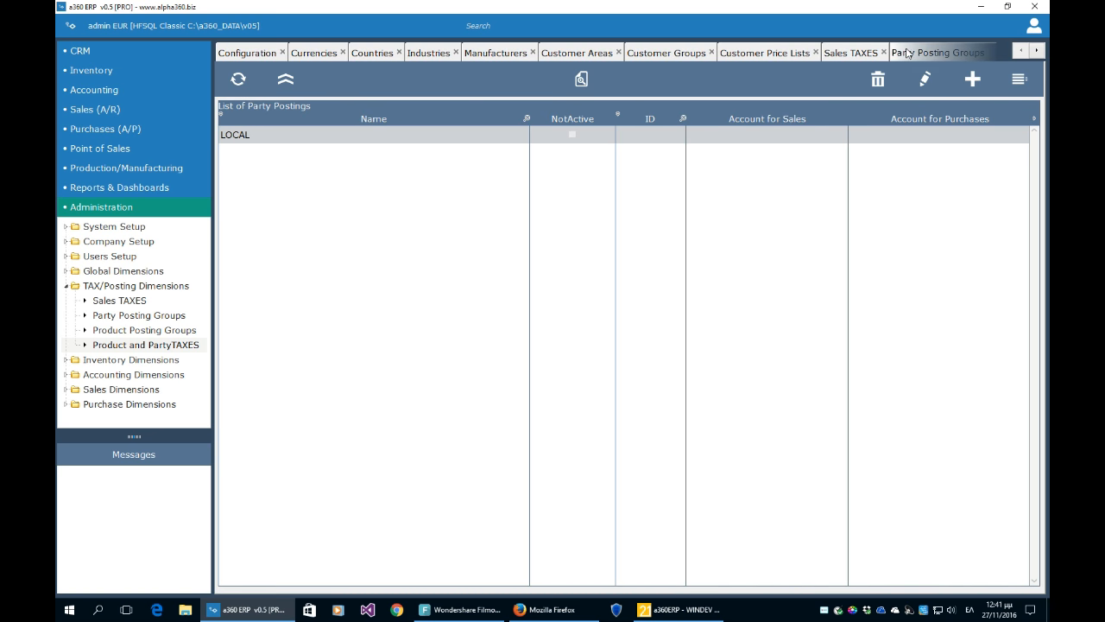
left_click(883, 53)
left_click(831, 52)
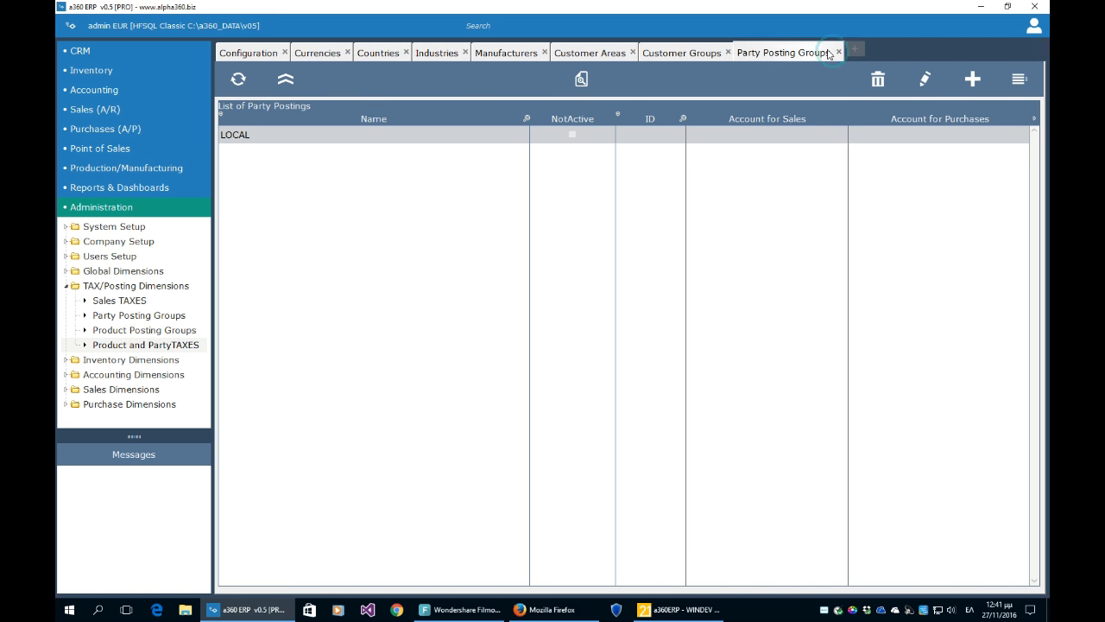
left_click(838, 52)
left_click(727, 53)
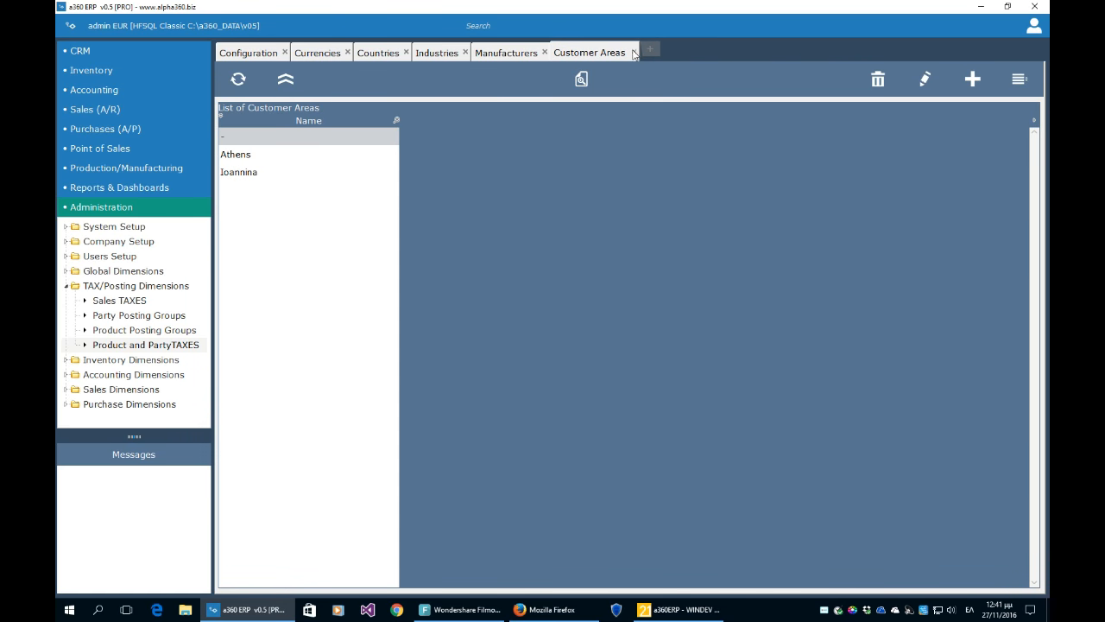
left_click(632, 52)
left_click(550, 53)
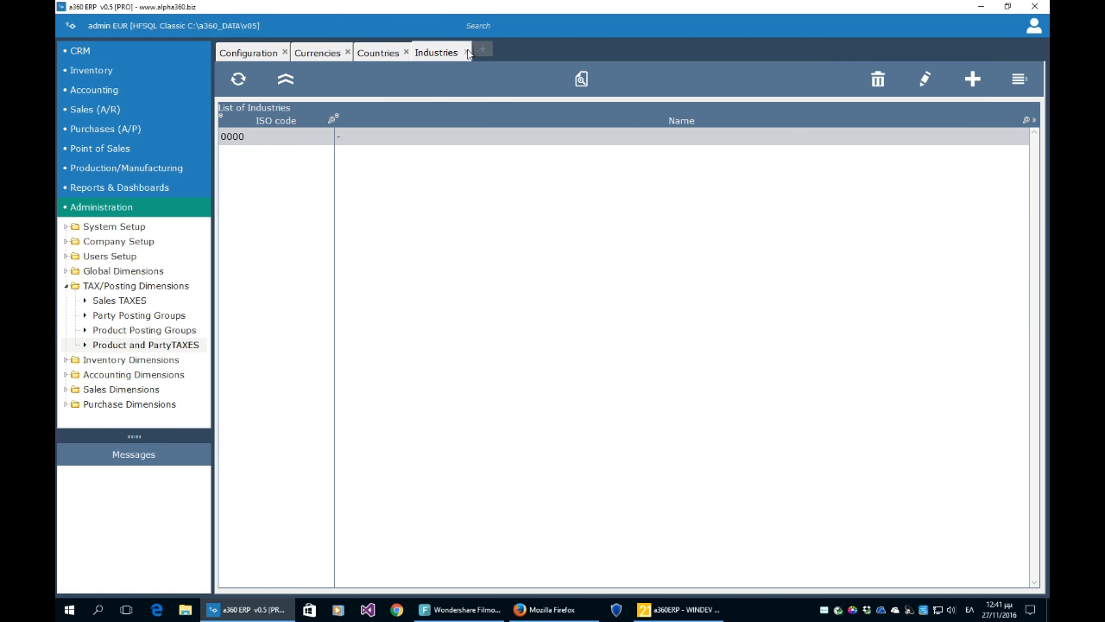
left_click(467, 53)
left_click(406, 53)
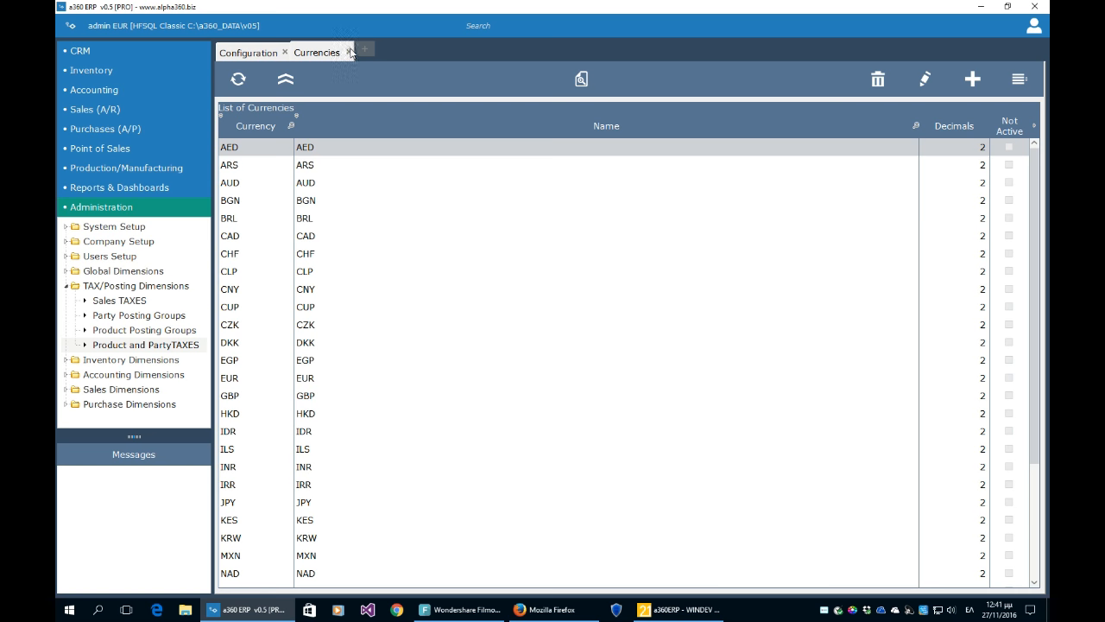
left_click(349, 52)
left_click(285, 53)
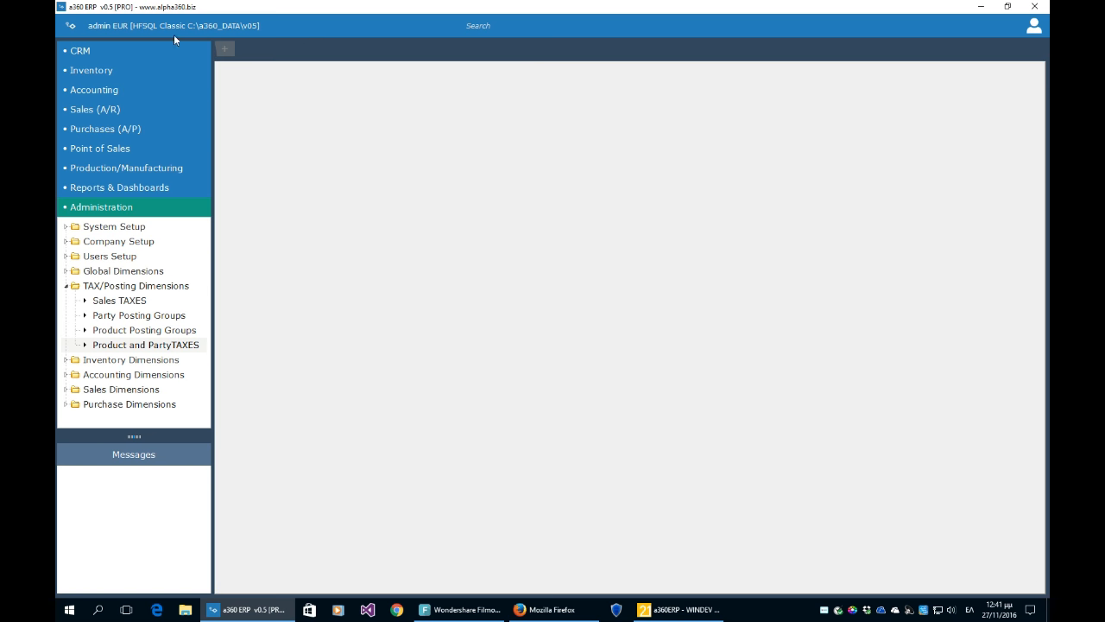
- Open the CRM Parties list, show its search options and refresh it
left_click(83, 51)
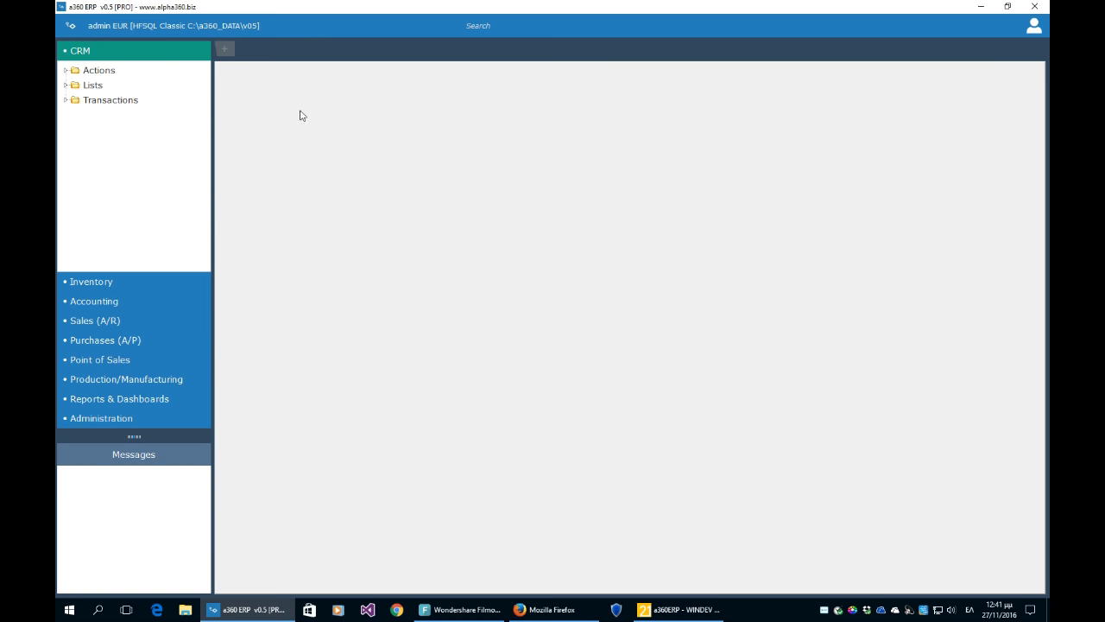
left_click(68, 87)
left_click(116, 102)
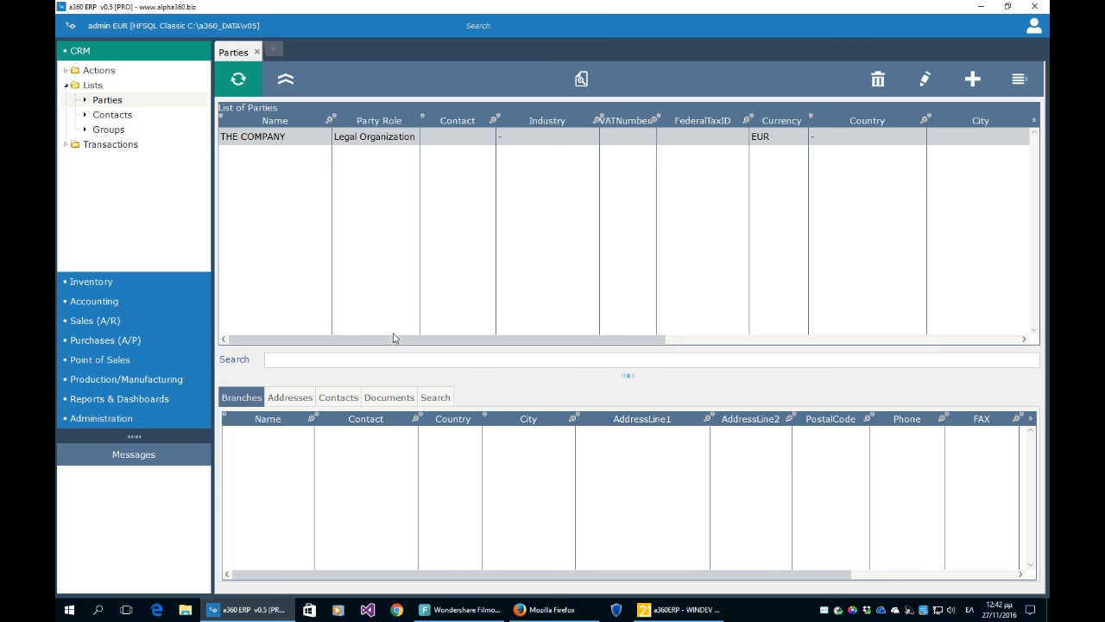
left_click(435, 397)
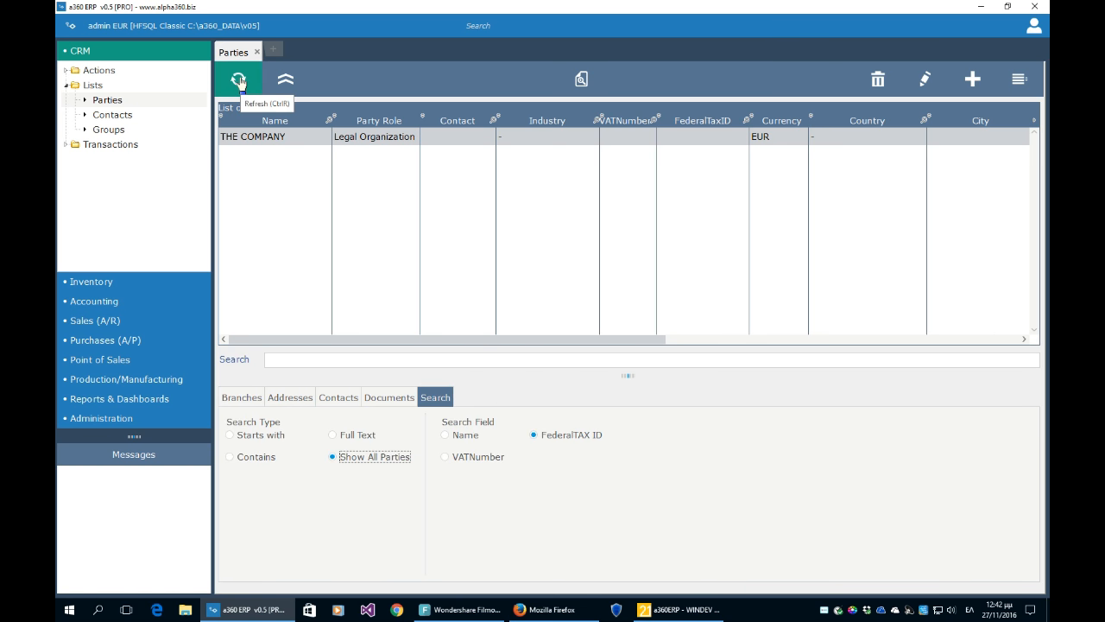
left_click(239, 81)
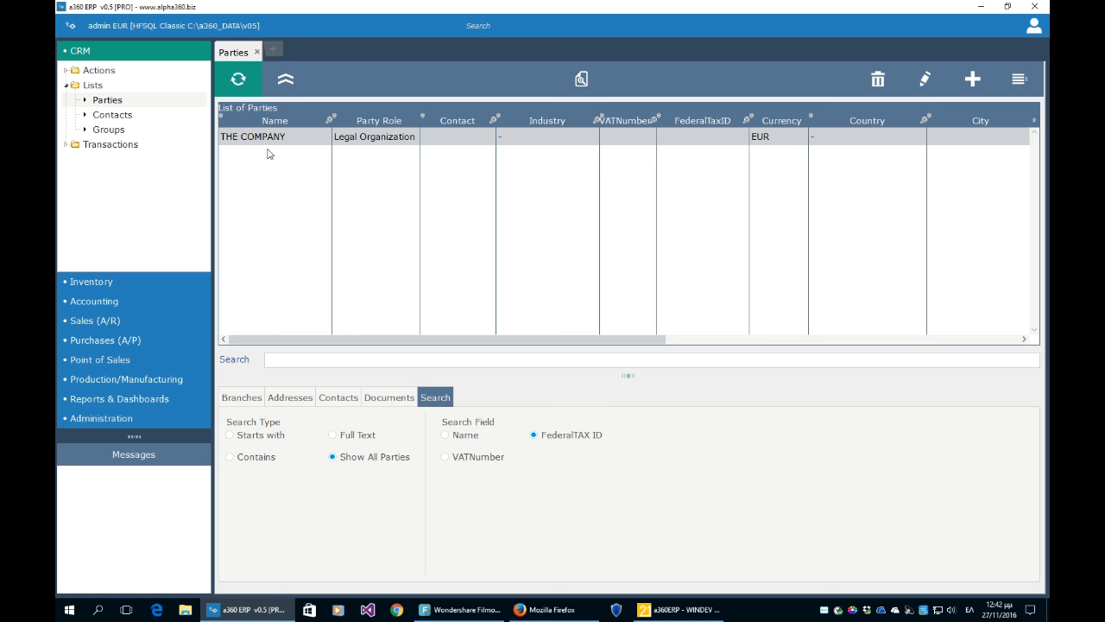
left_click(973, 78)
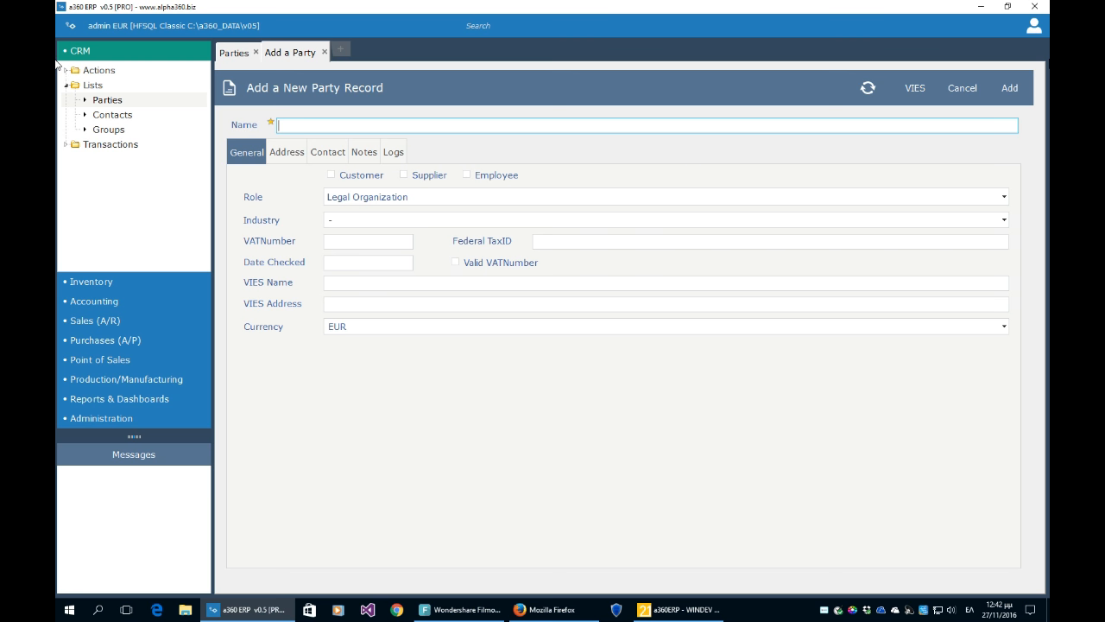
- Enter computerplus as the new party's name, switching the keyboard from Greek to English
type("ο")
key("BackSpace")
type("ψομηθτερ")
key("BackSpace")
key("BackSpace")
key("BackSpace")
key("BackSpace")
key("BackSpace")
key("BackSpace")
key("BackSpace")
key("alt+shift")
type("computer")
key("Tab")
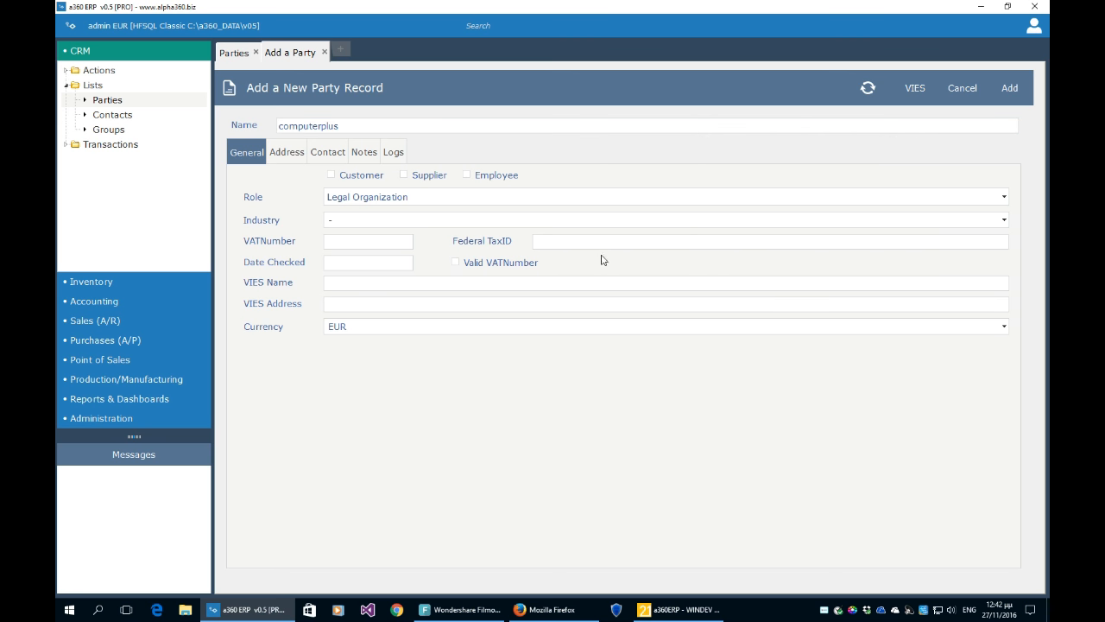
left_click(353, 129)
- Enter the party's VAT number and check it against VIES
left_click(344, 241)
key("Tab")
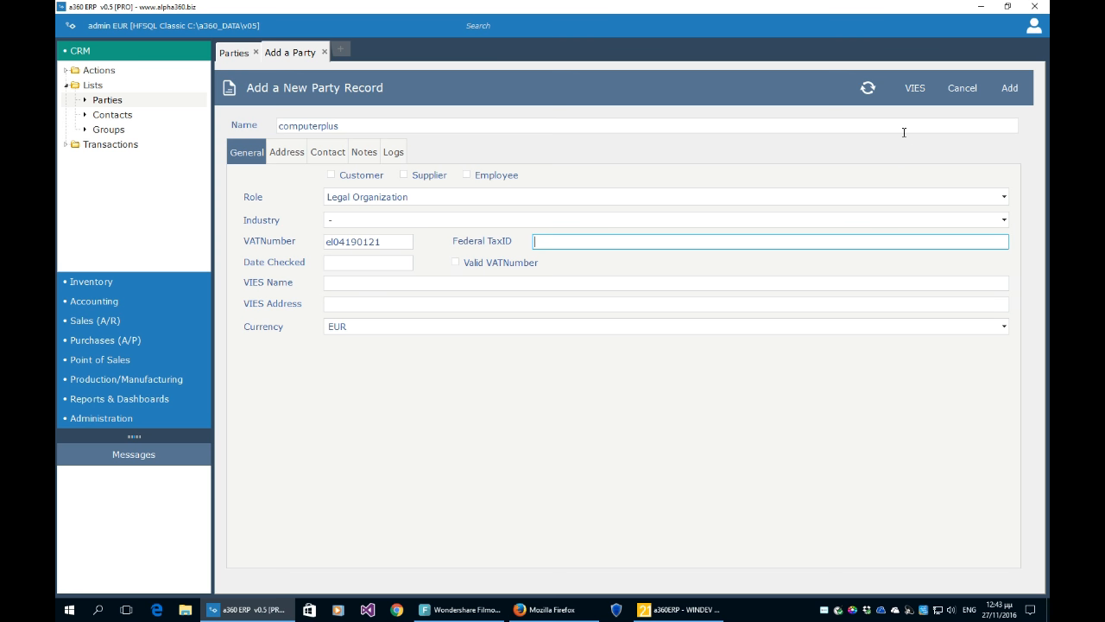
left_click(915, 93)
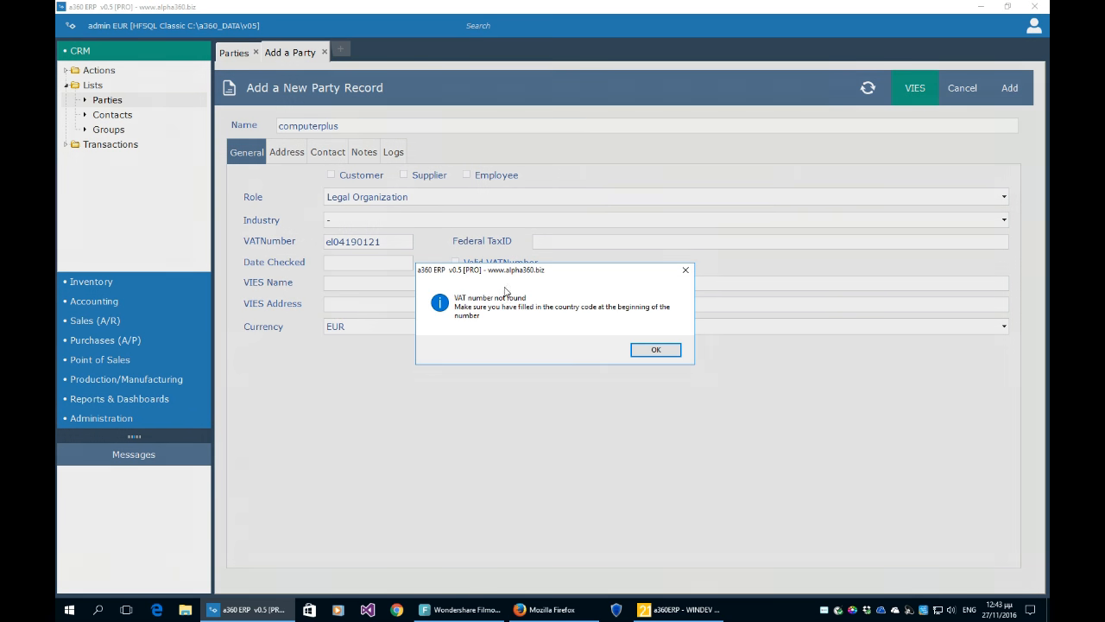
- Add a missing 8 to the VAT number, re-run VIES to fill name and address, and tick Supplier
left_click(646, 349)
left_click(336, 243)
left_click(340, 242)
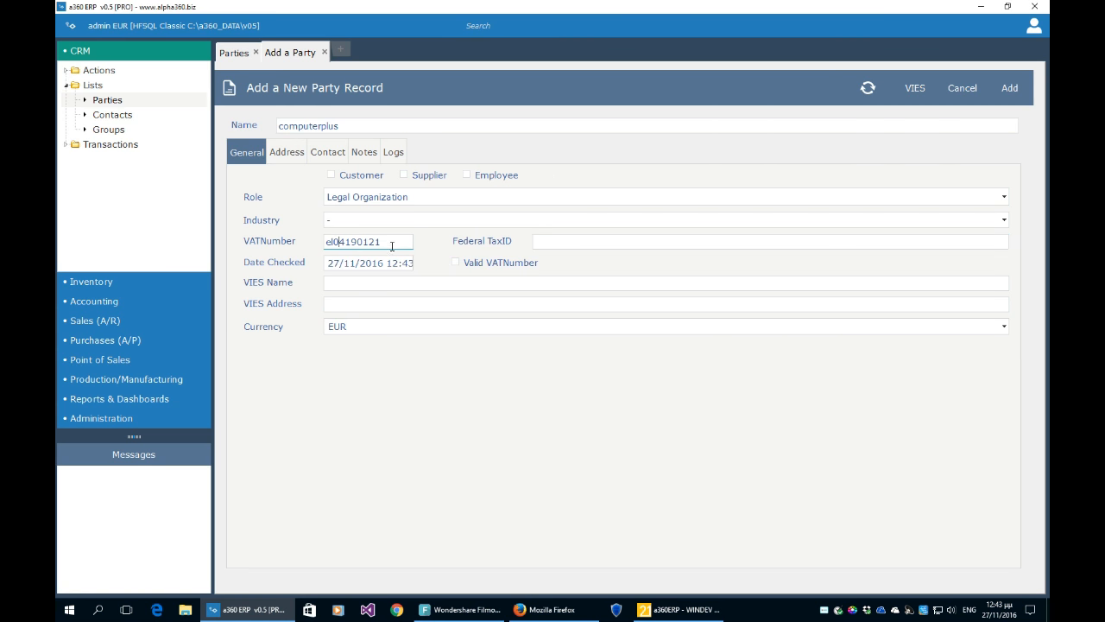
type("8")
key("Tab")
left_click(915, 89)
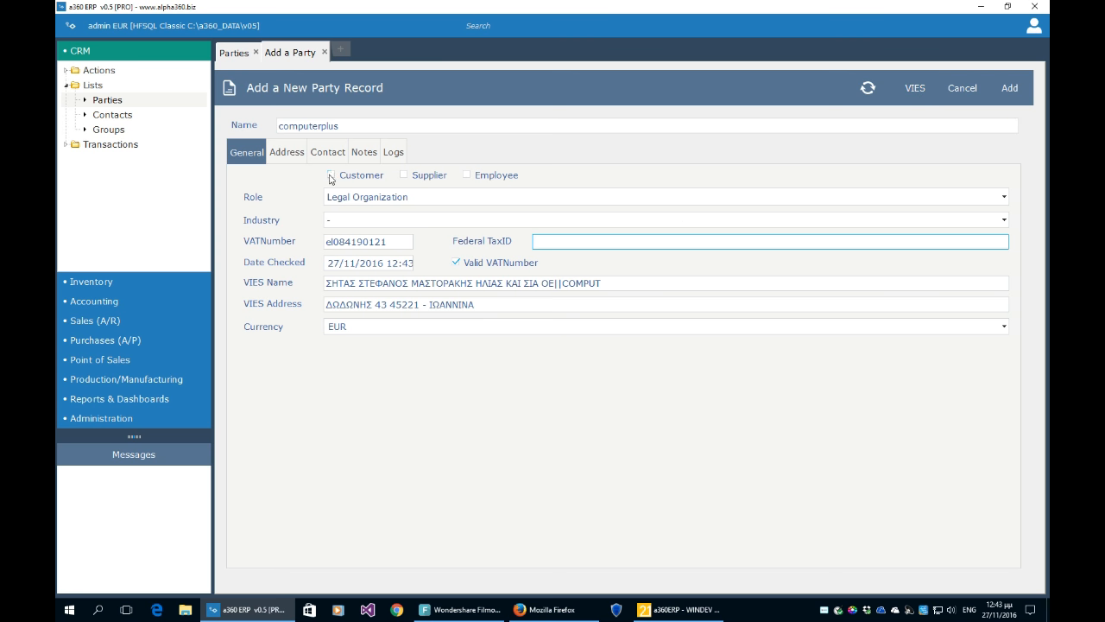
left_click(414, 178)
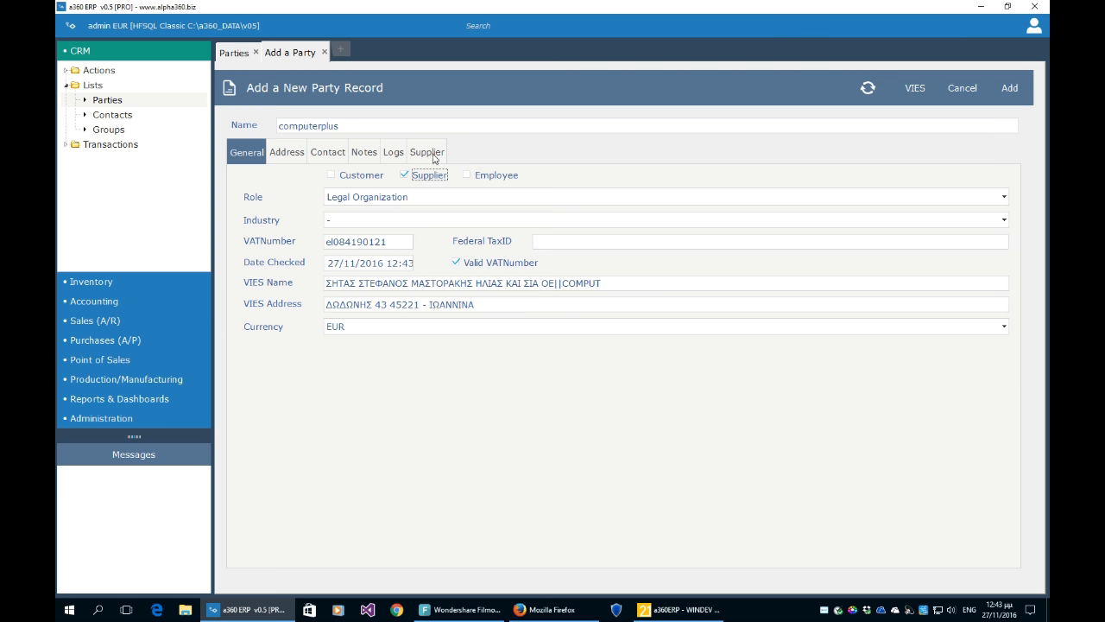
- Set supplier group to -, supplier posting to LOCAL and purchase terms to 30 Days from Invoice
left_click(426, 178)
left_click(427, 178)
left_click(431, 160)
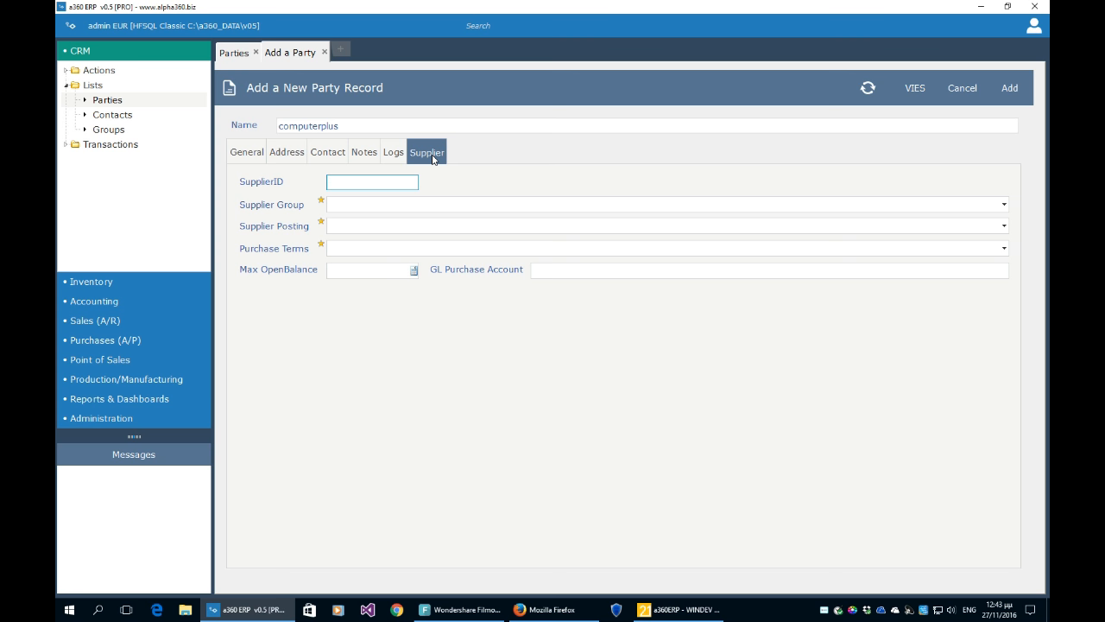
left_click(353, 206)
left_click(353, 223)
left_click(345, 226)
left_click(347, 244)
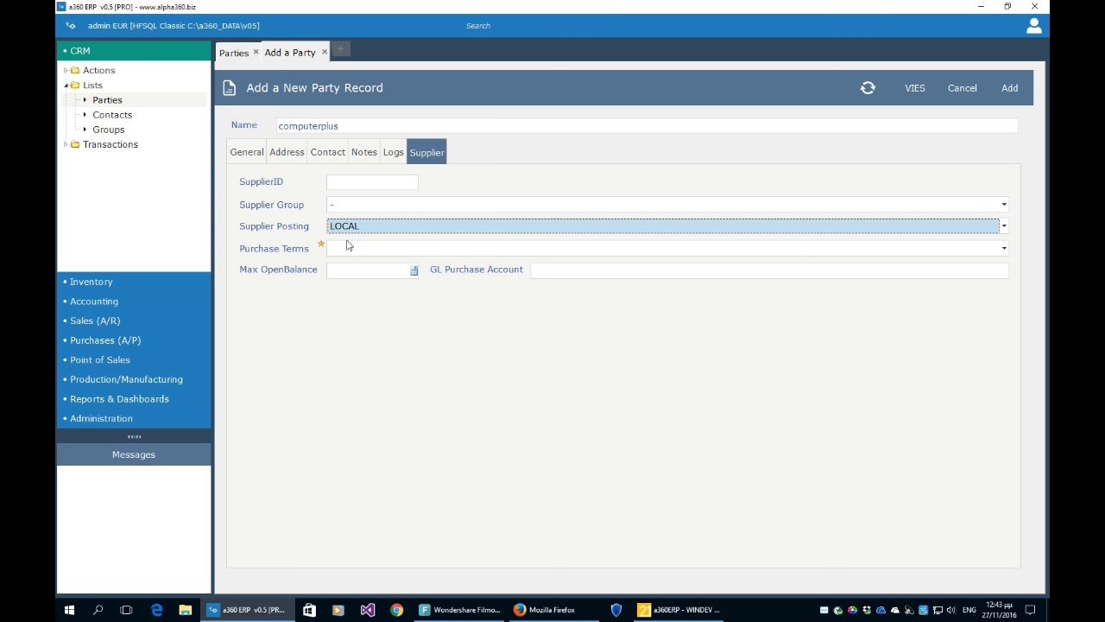
left_click(347, 248)
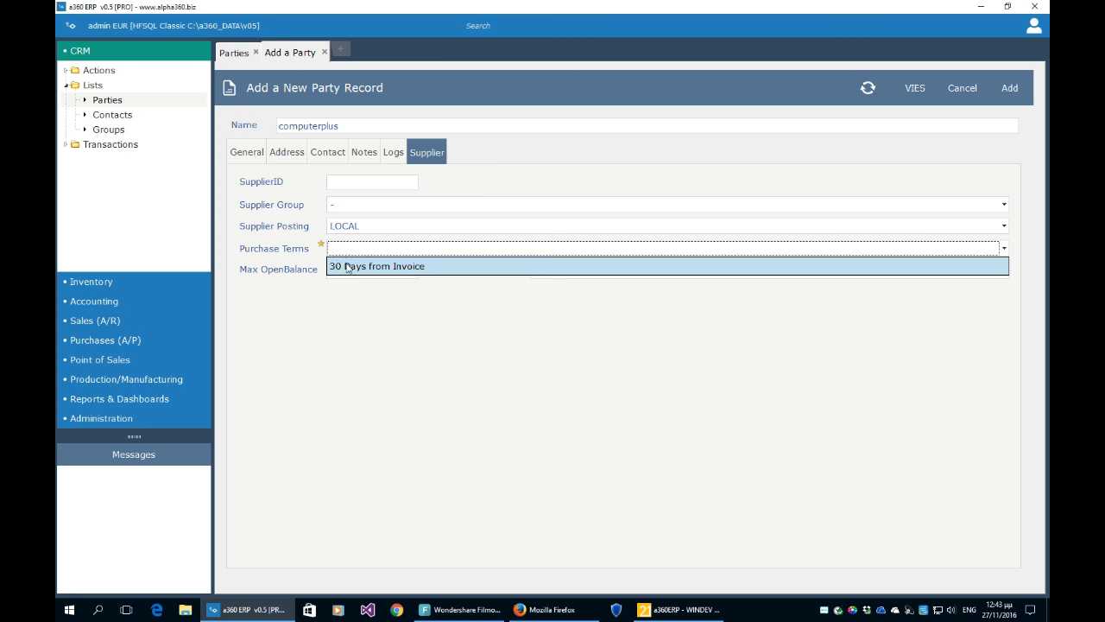
left_click(347, 267)
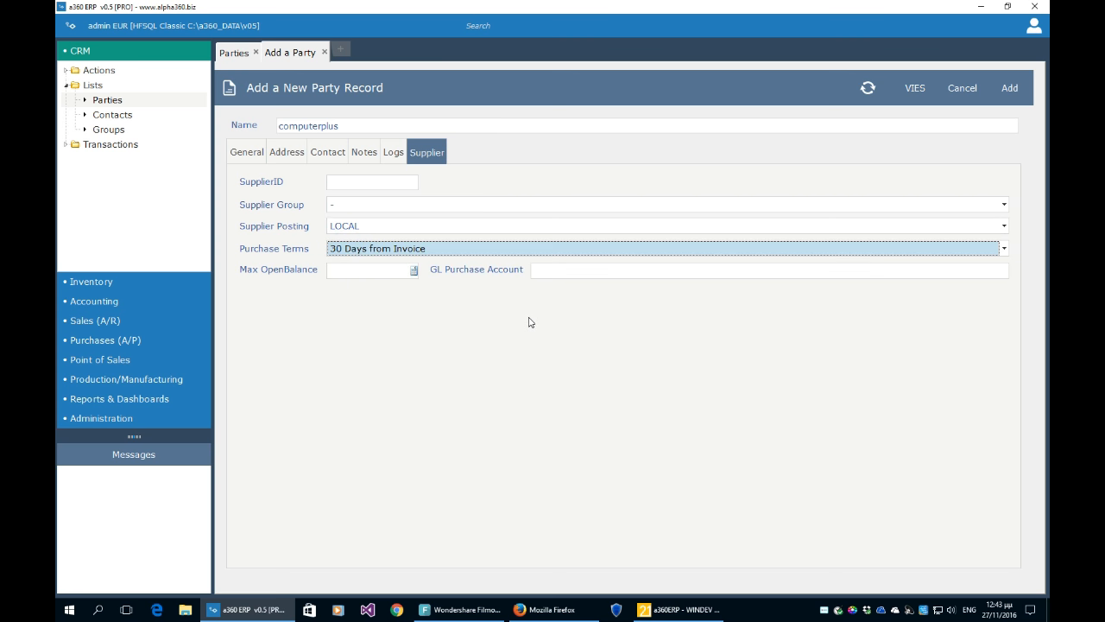
left_click(389, 271)
left_click(388, 272)
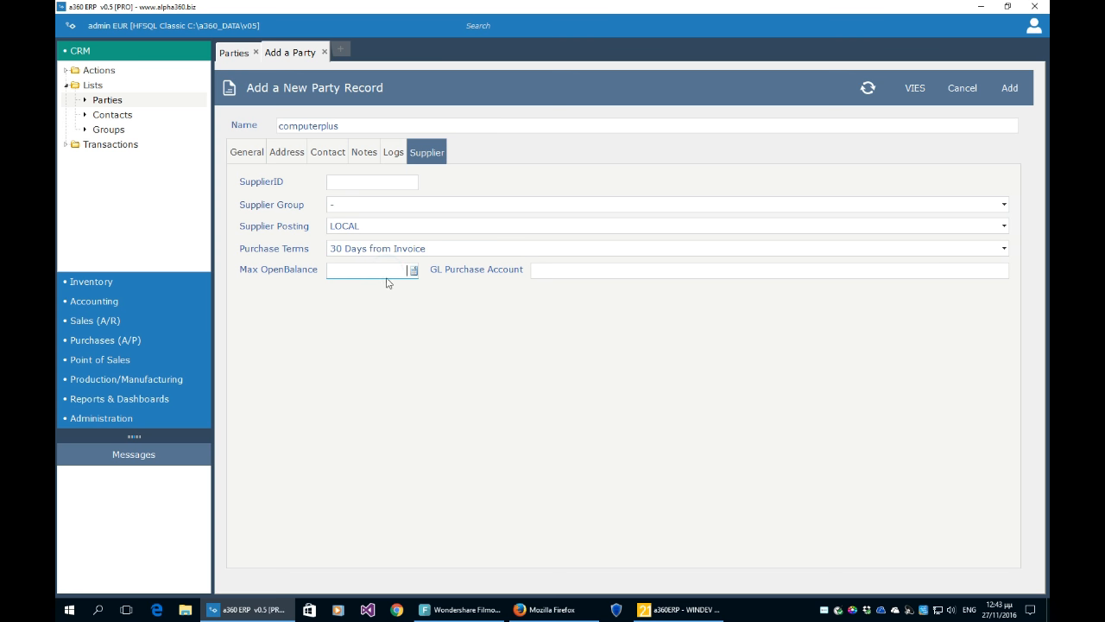
left_click(560, 272)
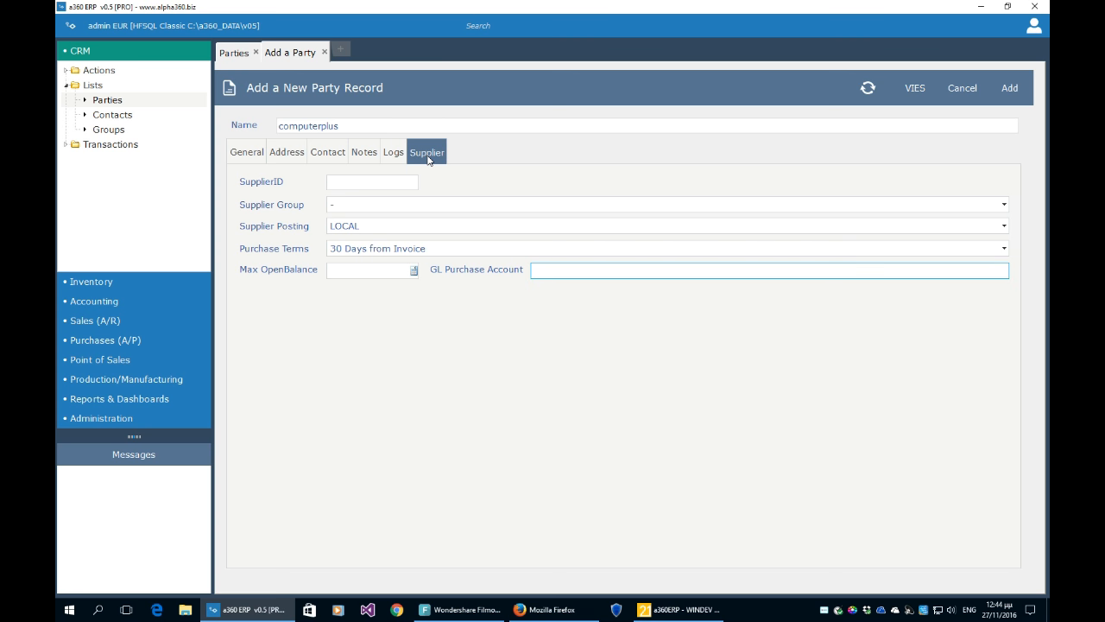
- Briefly mark computerplus as a customer, view its customer details, then remove the customer role
left_click(248, 157)
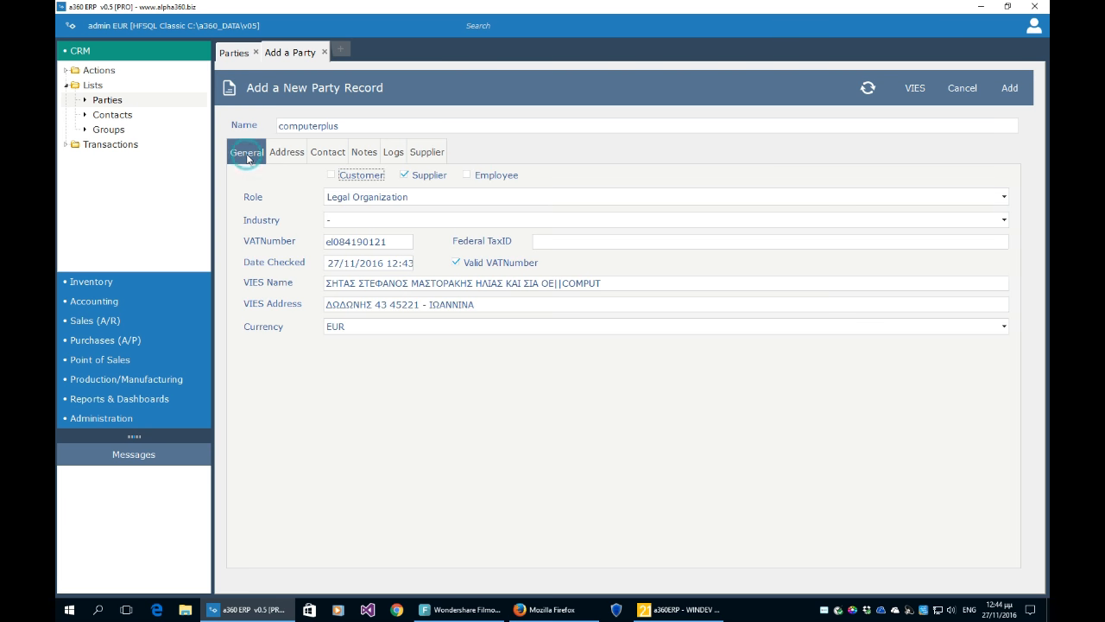
left_click(357, 175)
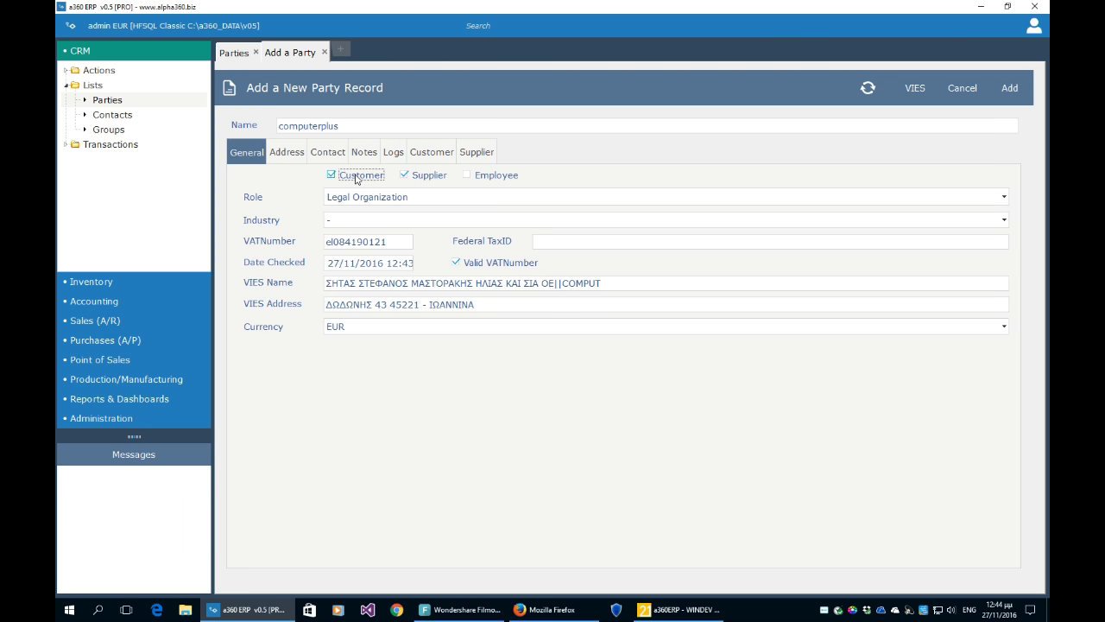
left_click(433, 154)
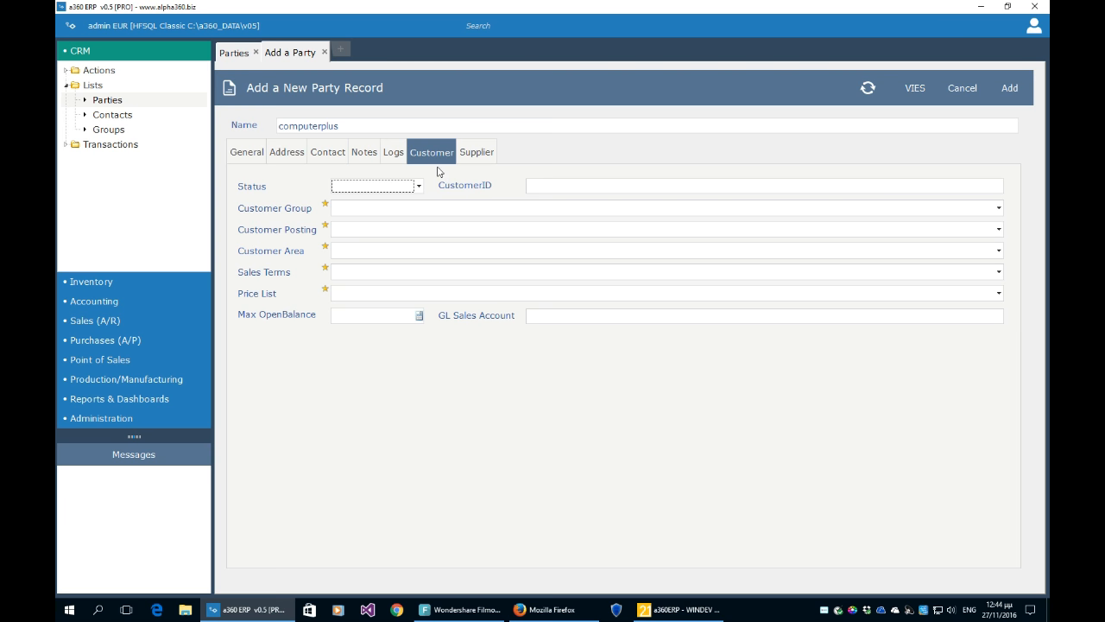
left_click(249, 153)
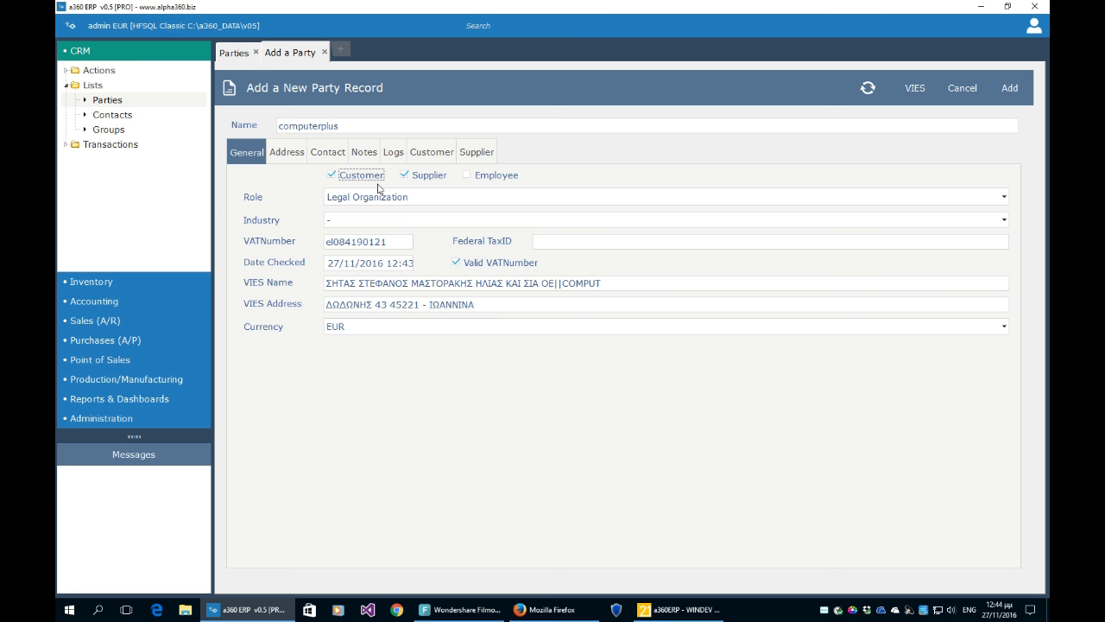
left_click(340, 177)
- Try the Person role, then set the role back to Legal Organization and add the party
left_click(424, 198)
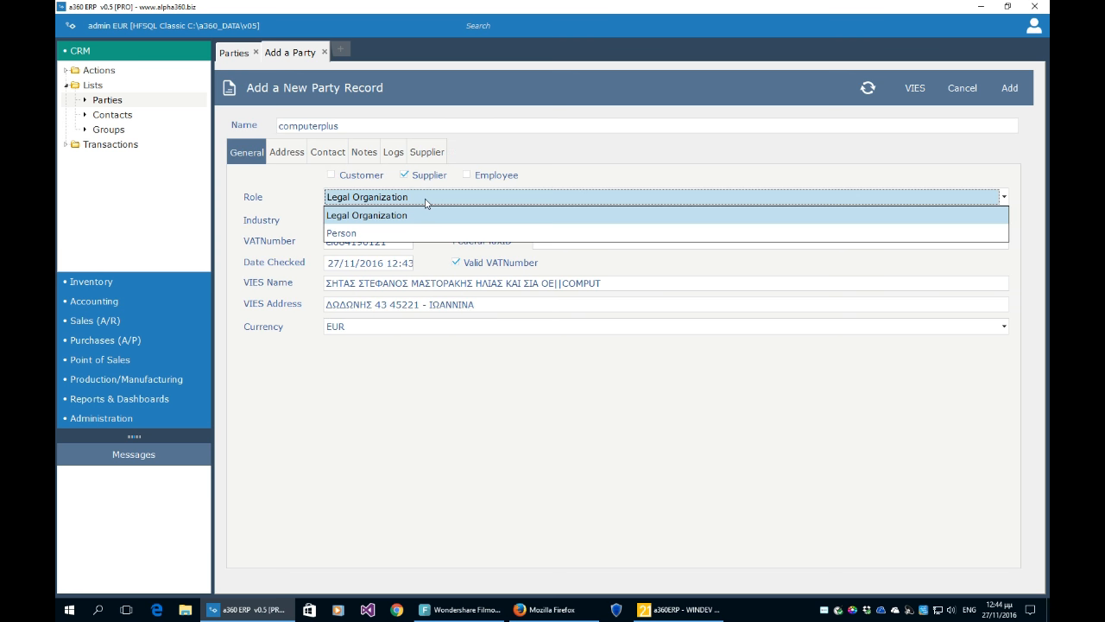
left_click(385, 199)
left_click(385, 200)
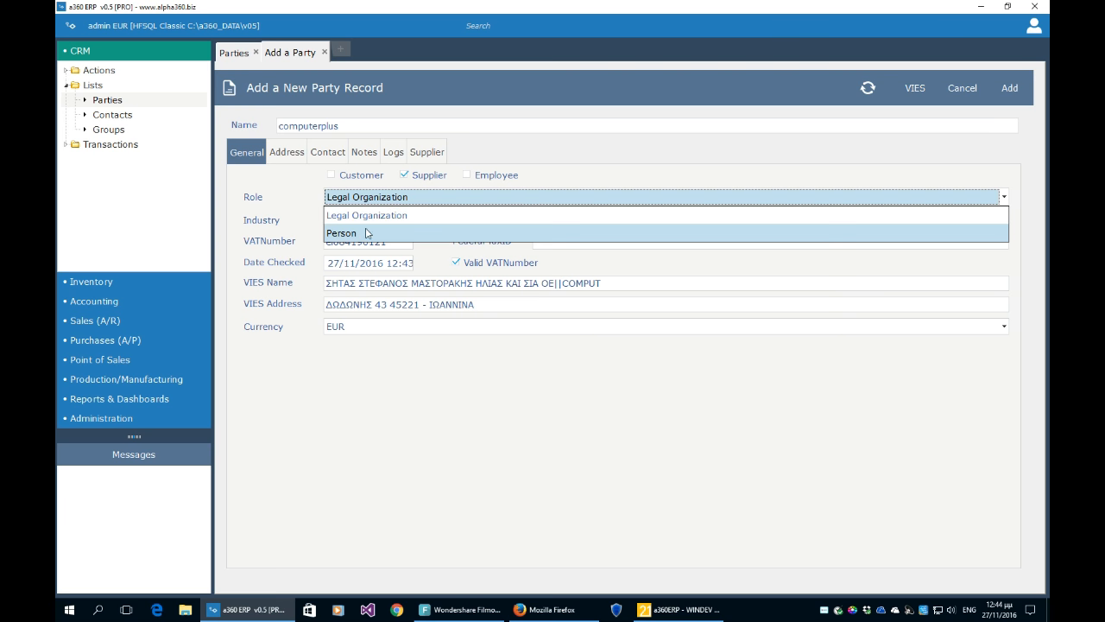
left_click(366, 233)
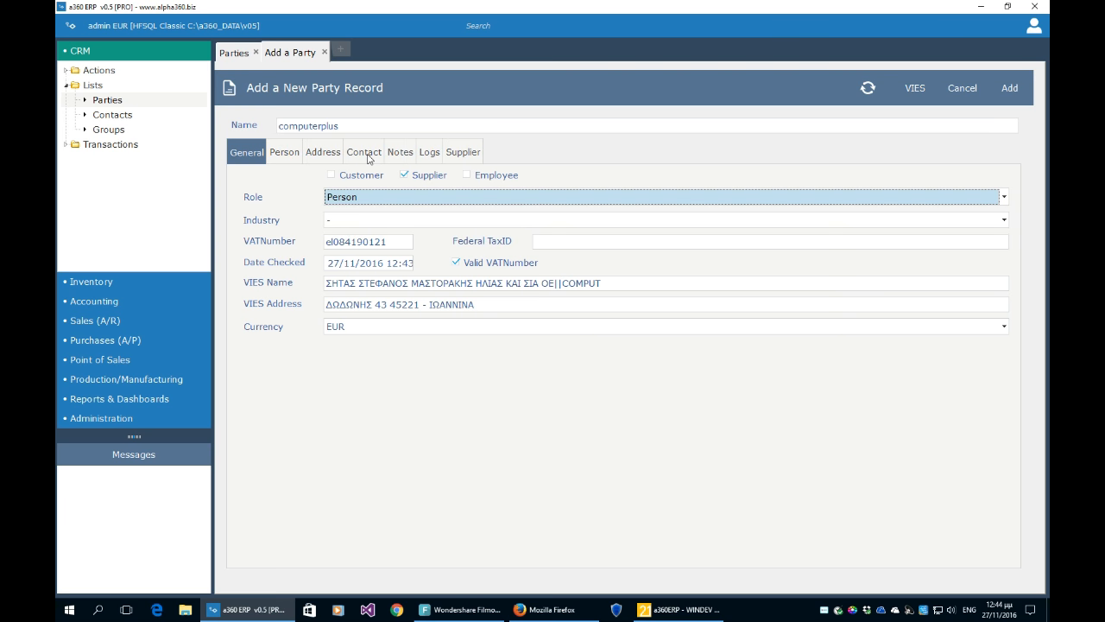
left_click(296, 157)
left_click(316, 191)
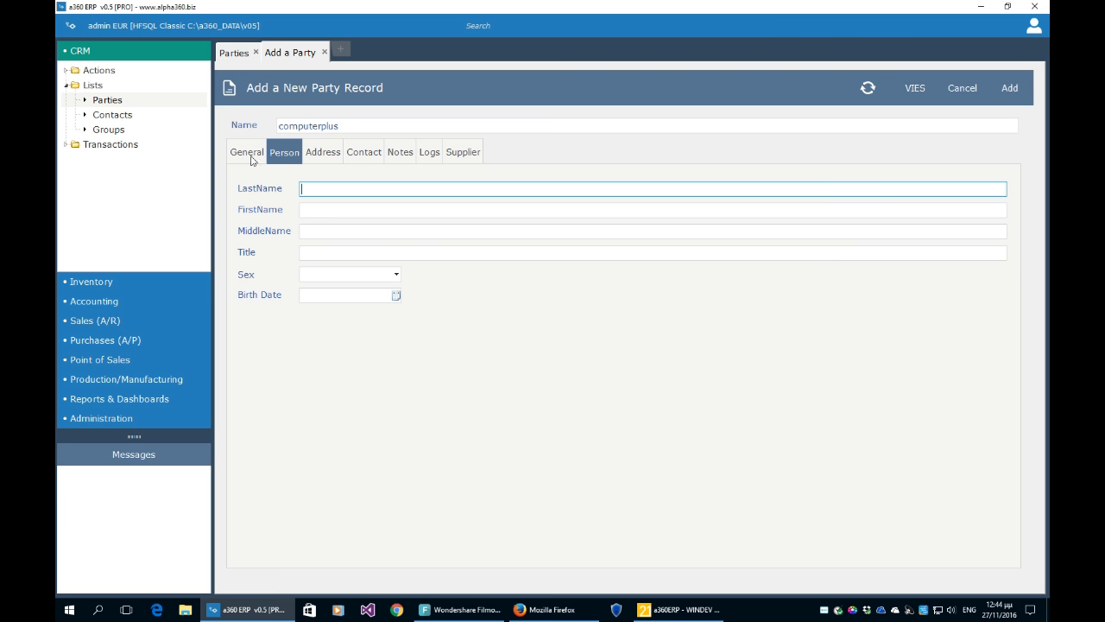
left_click(249, 153)
left_click(348, 199)
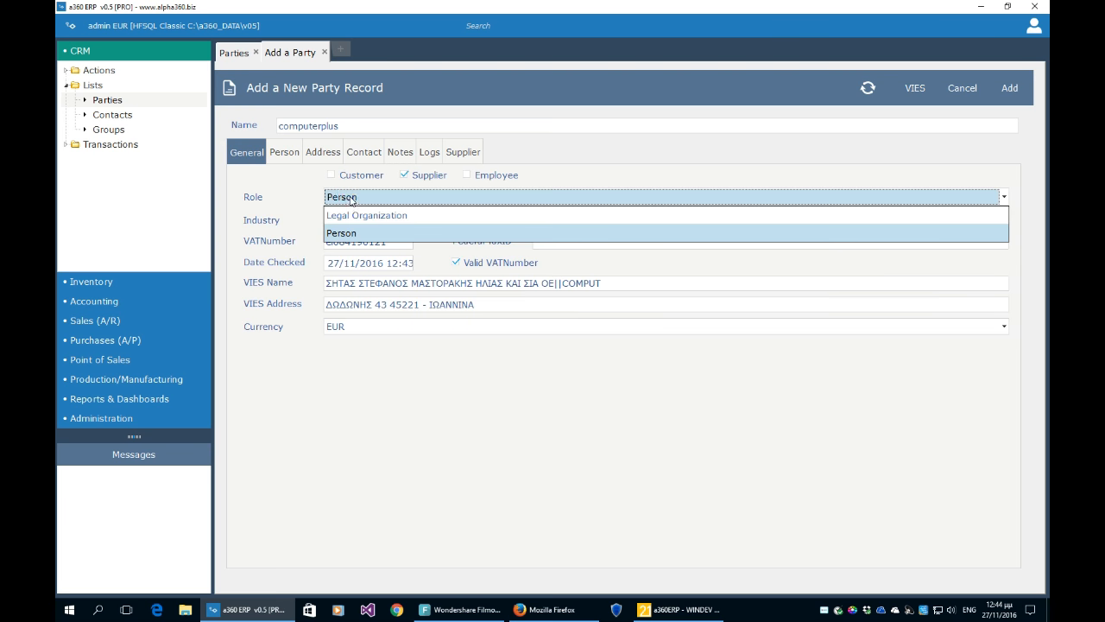
left_click(362, 215)
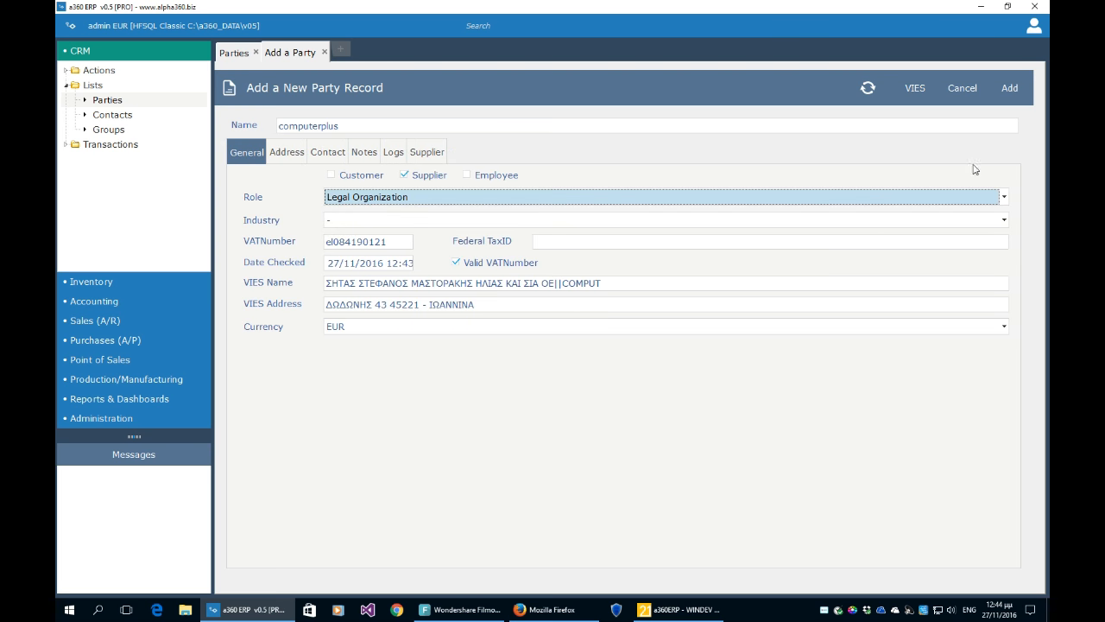
left_click(1009, 92)
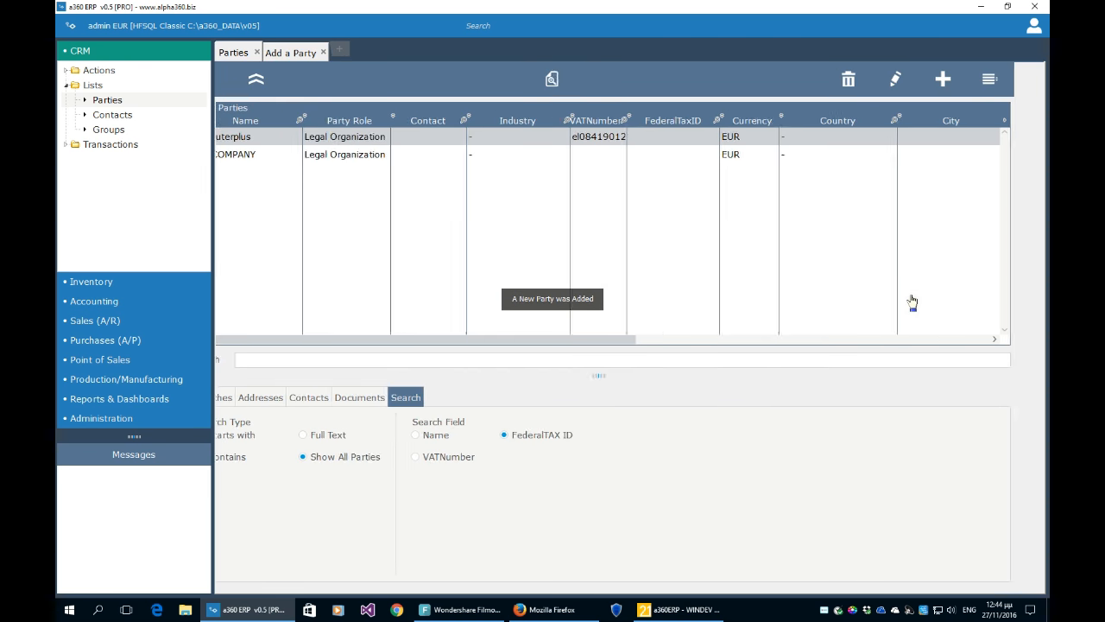
- Alternate the selection between THE COMPANY and computerplus in the Parties list
left_click(725, 158)
left_click(723, 139)
left_click(719, 156)
left_click(718, 140)
left_click(714, 153)
left_click(715, 140)
left_click(706, 155)
left_click(710, 141)
left_click(712, 155)
left_click(711, 142)
left_click(703, 155)
left_click(708, 139)
left_click(702, 154)
left_click(706, 137)
left_click(699, 153)
left_click(703, 139)
left_click(700, 153)
left_click(703, 138)
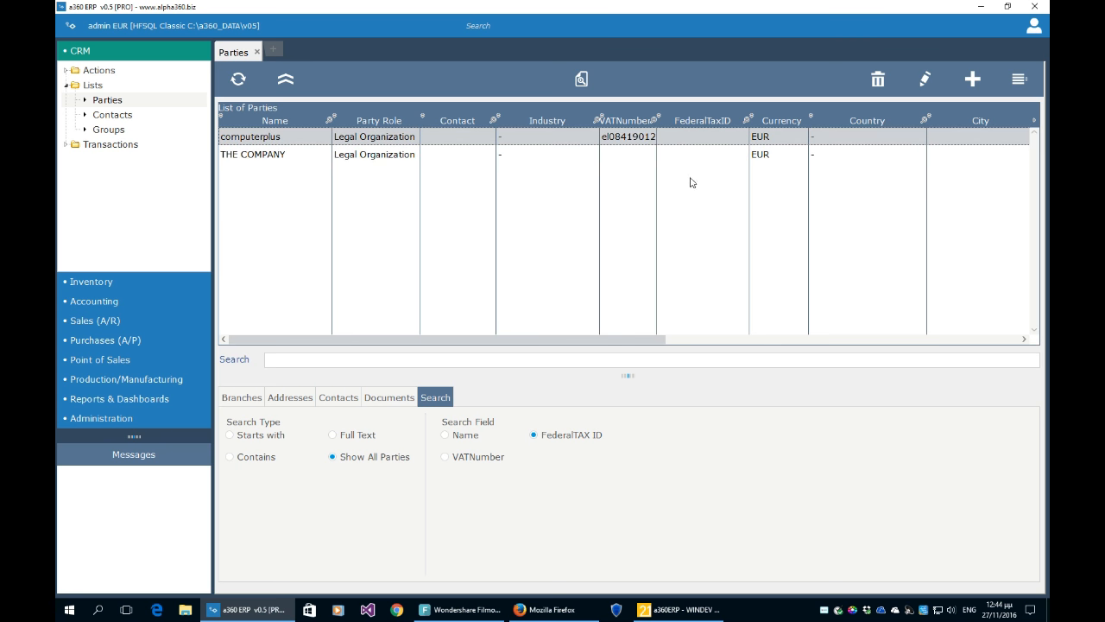
- Set the User Interface preference to Simple and save the user preferences
left_click(1034, 30)
left_click(1023, 35)
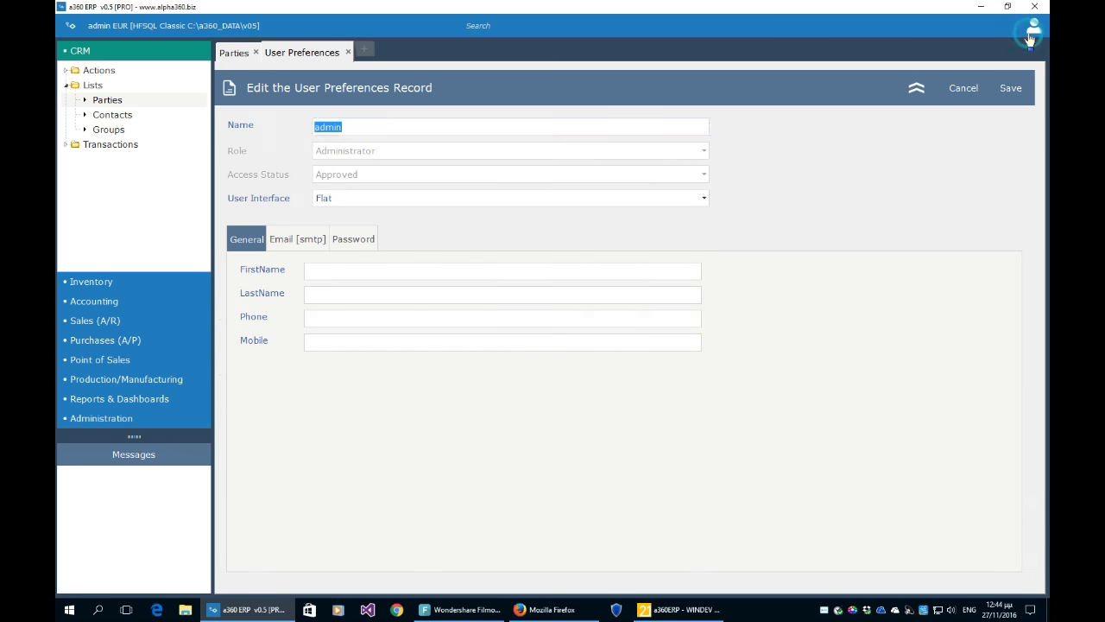
left_click(518, 202)
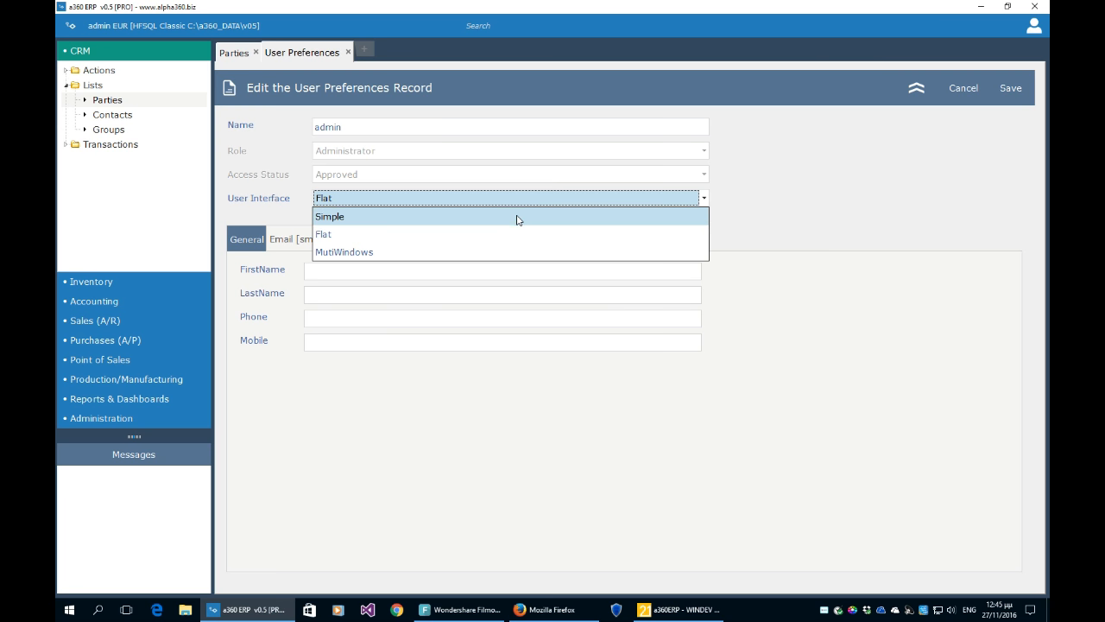
left_click(516, 219)
left_click(1005, 94)
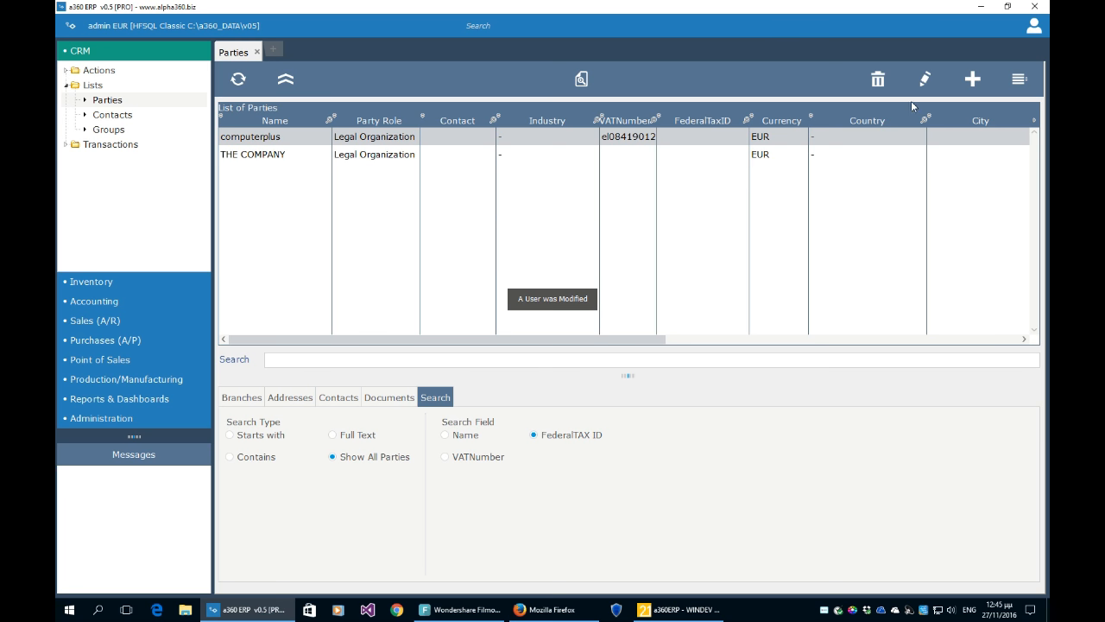
- Open the computerplus party record, reposition its dialog, and cancel without saving
left_click(924, 79)
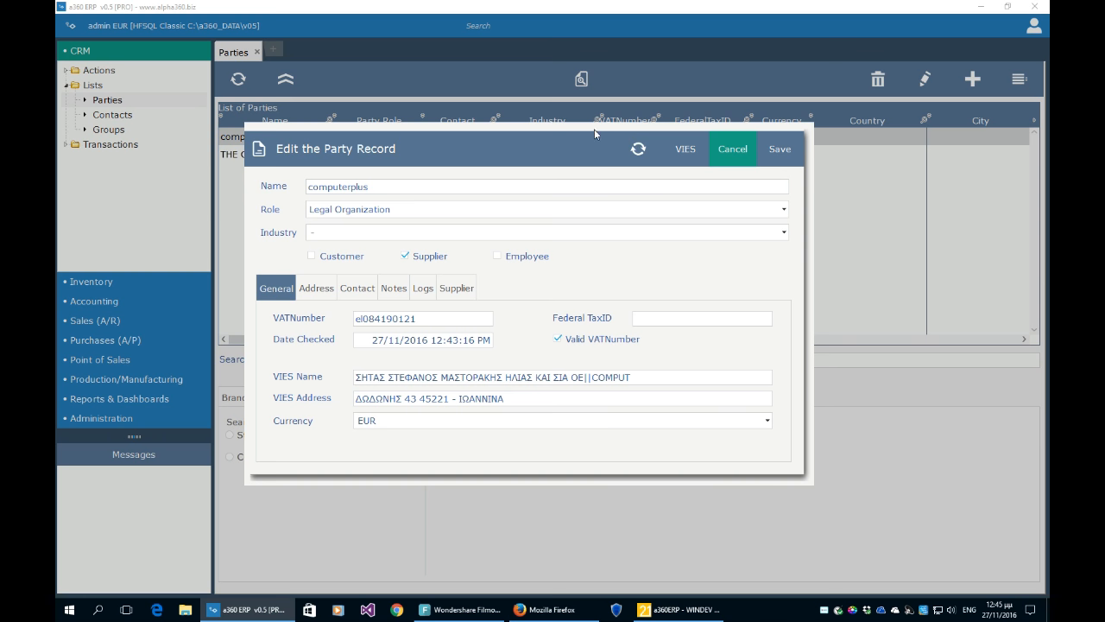
left_click_drag(594, 134, 618, 99)
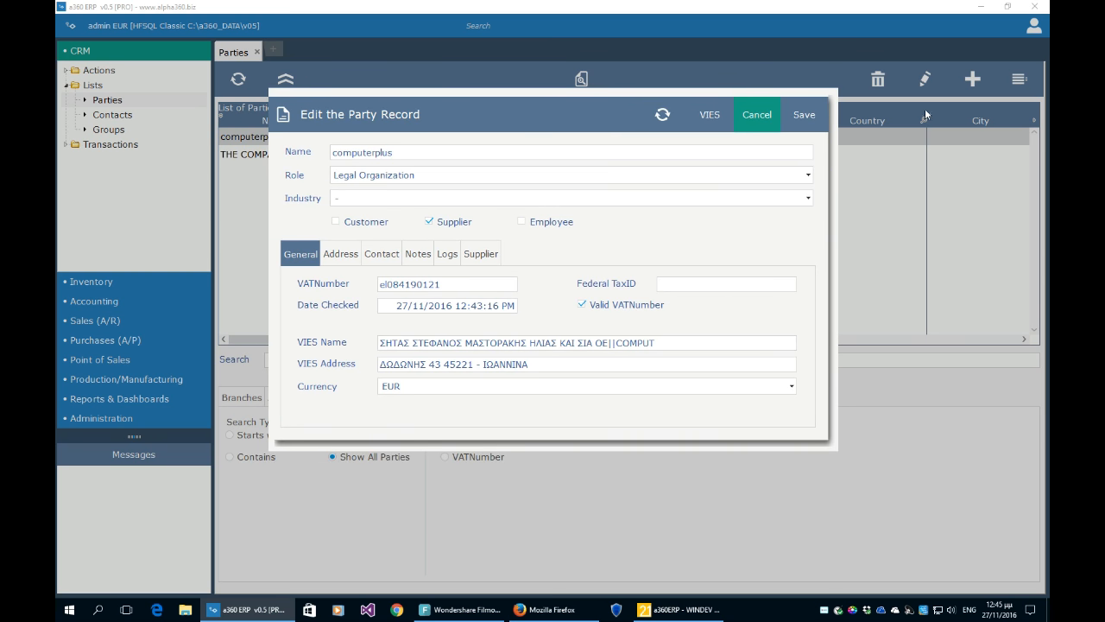
left_click_drag(705, 91, 705, 110)
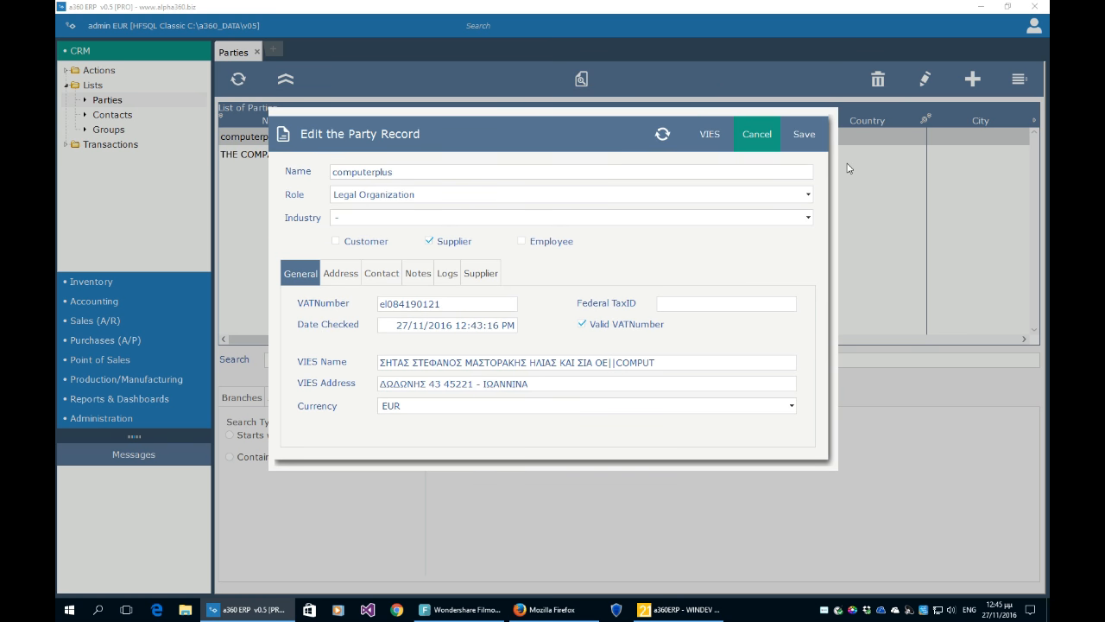
left_click(760, 140)
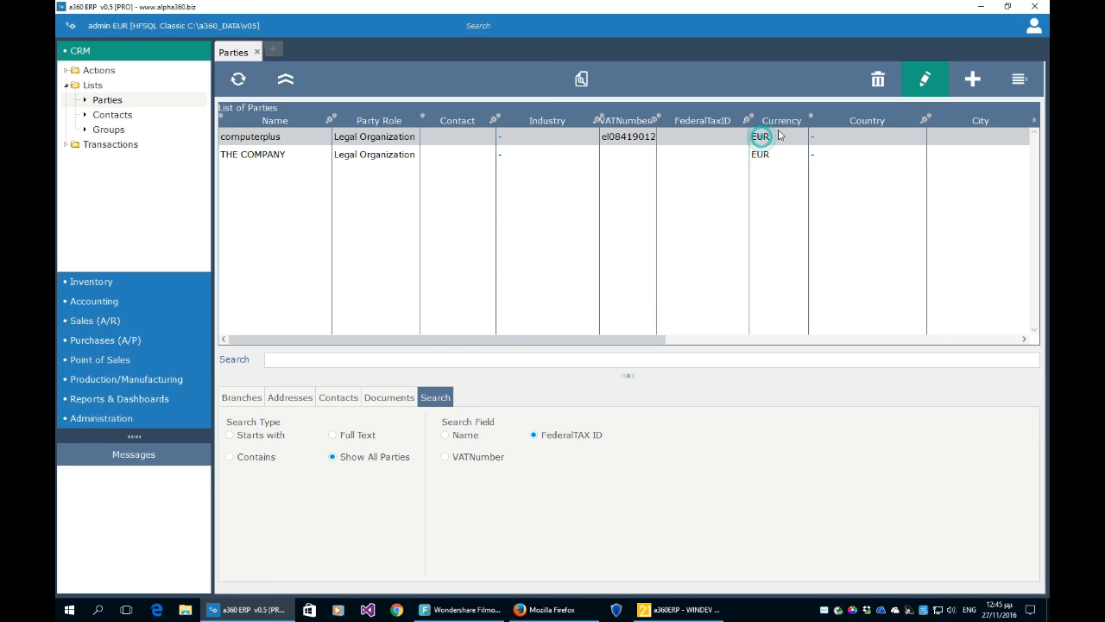
- Set the User Interface preference back to Flat and save
left_click(1035, 32)
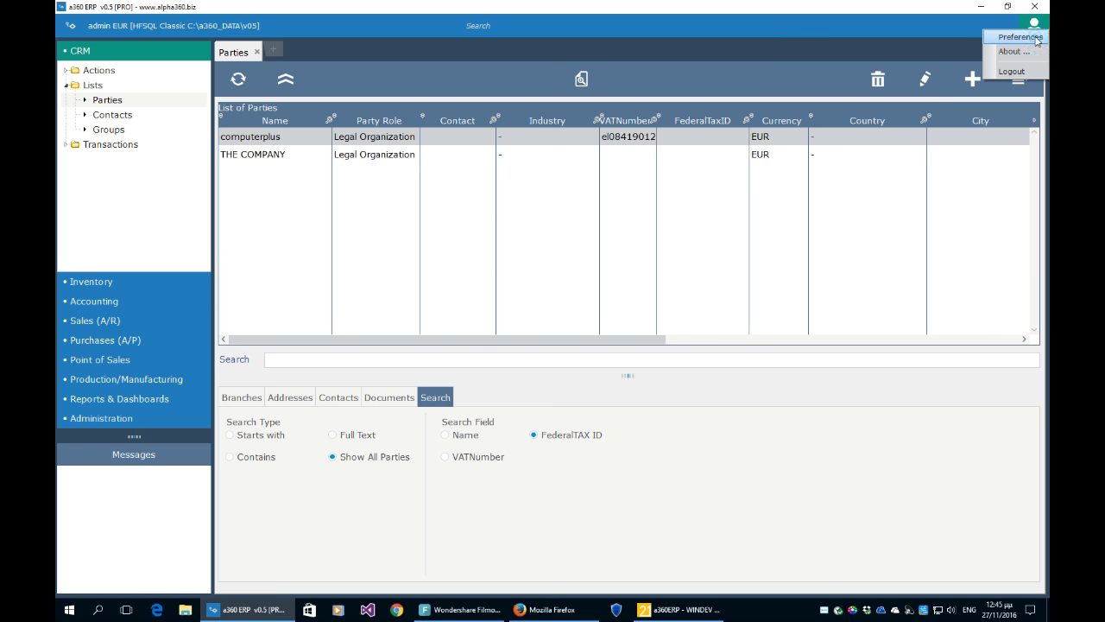
left_click(1031, 38)
left_click(321, 220)
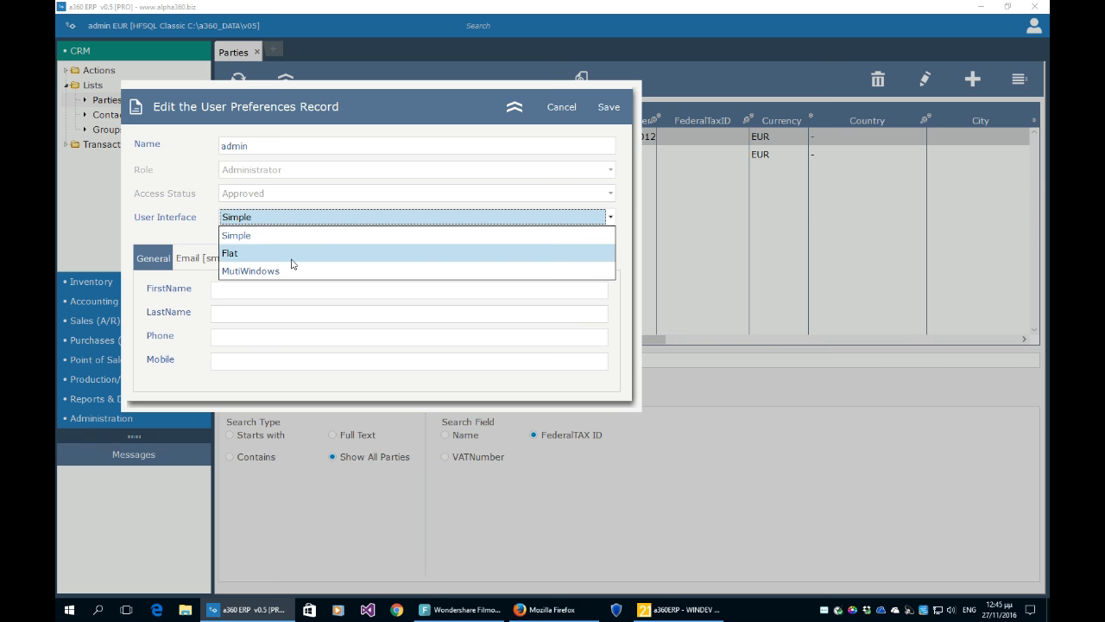
left_click(292, 256)
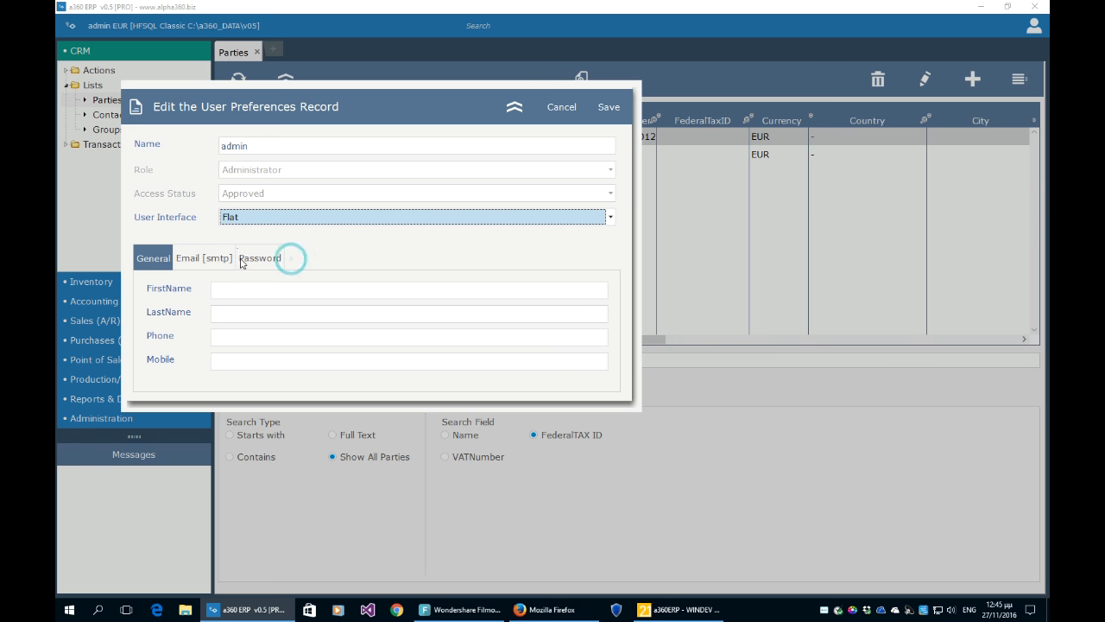
left_click(608, 110)
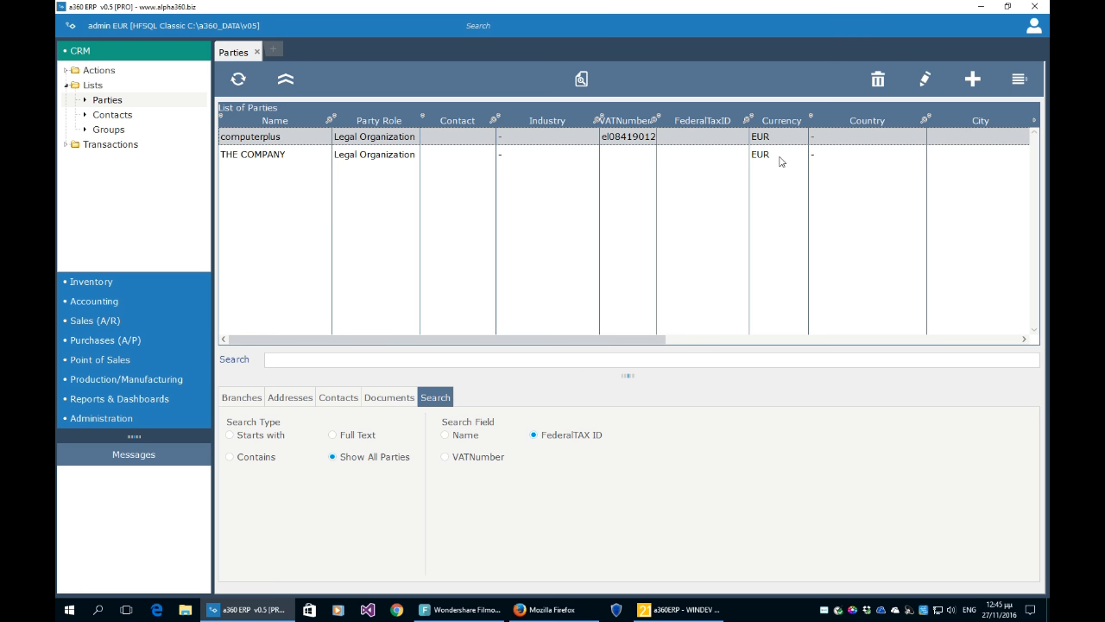
- Hide and restore the module navigation panel beside the Parties list
left_click(713, 159)
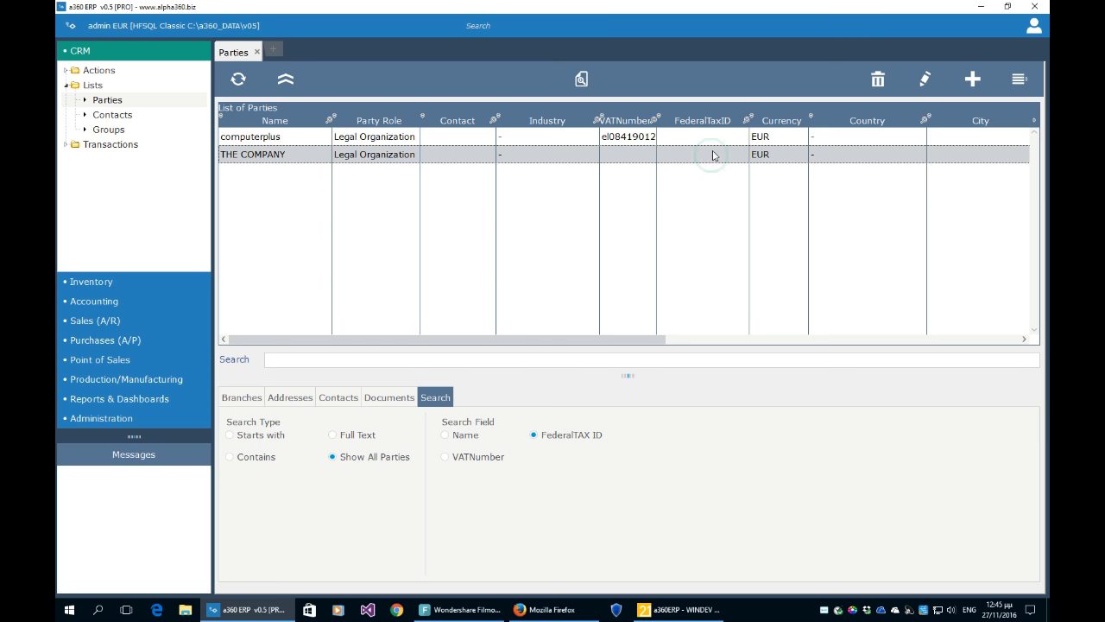
left_click(69, 28)
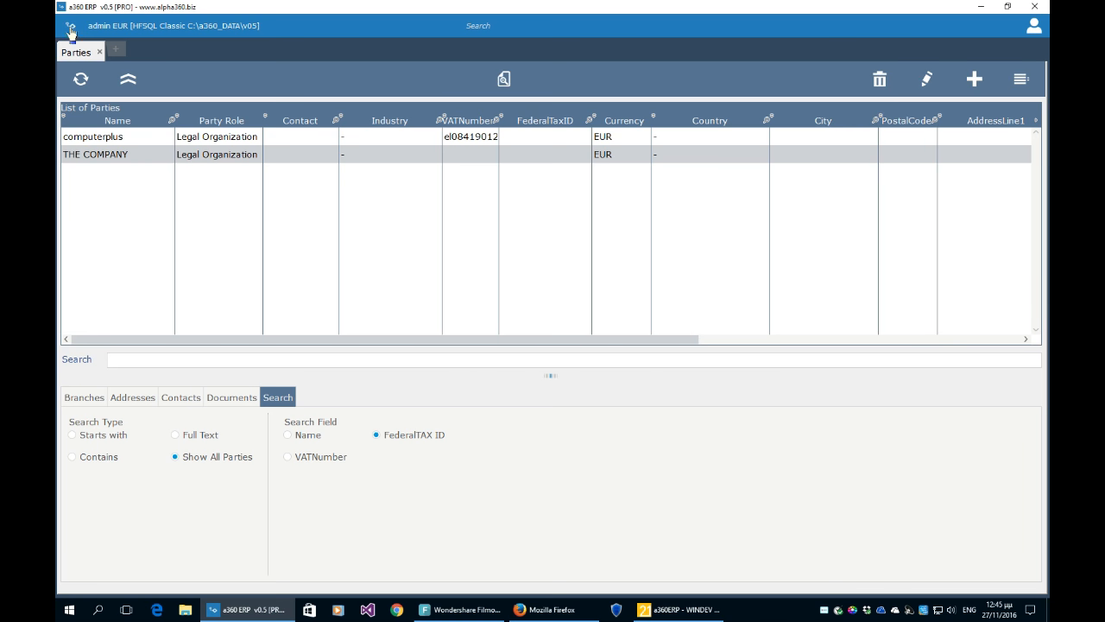
left_click(70, 28)
left_click(70, 28)
left_click(71, 28)
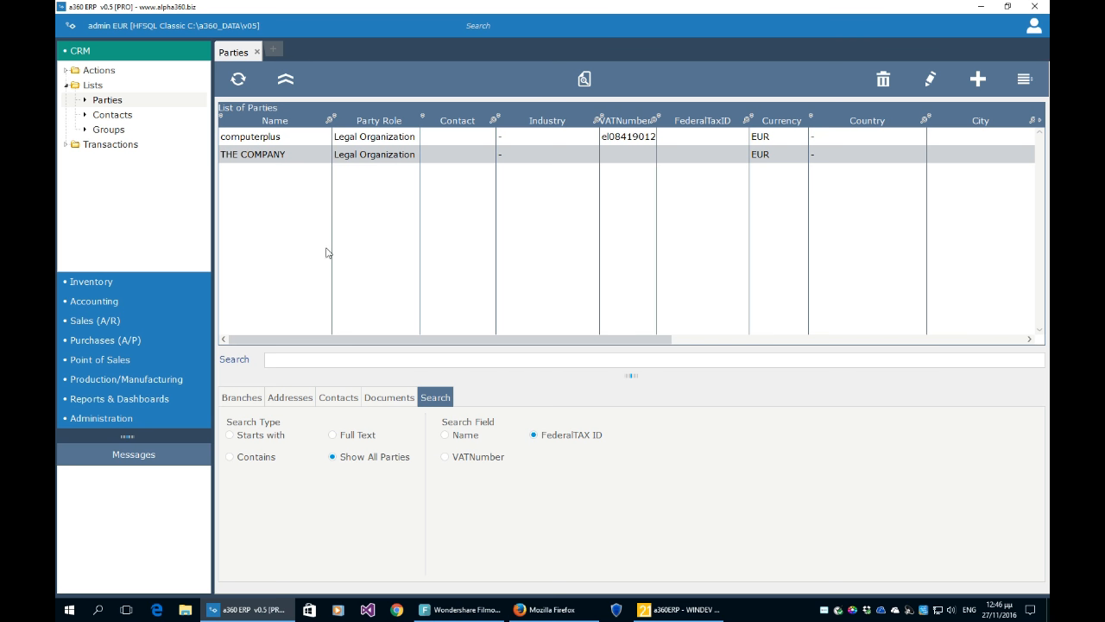
- Select computerplus and THE COMPANY in turn, then collapse the CRM Lists branch
left_click(293, 144)
left_click(292, 159)
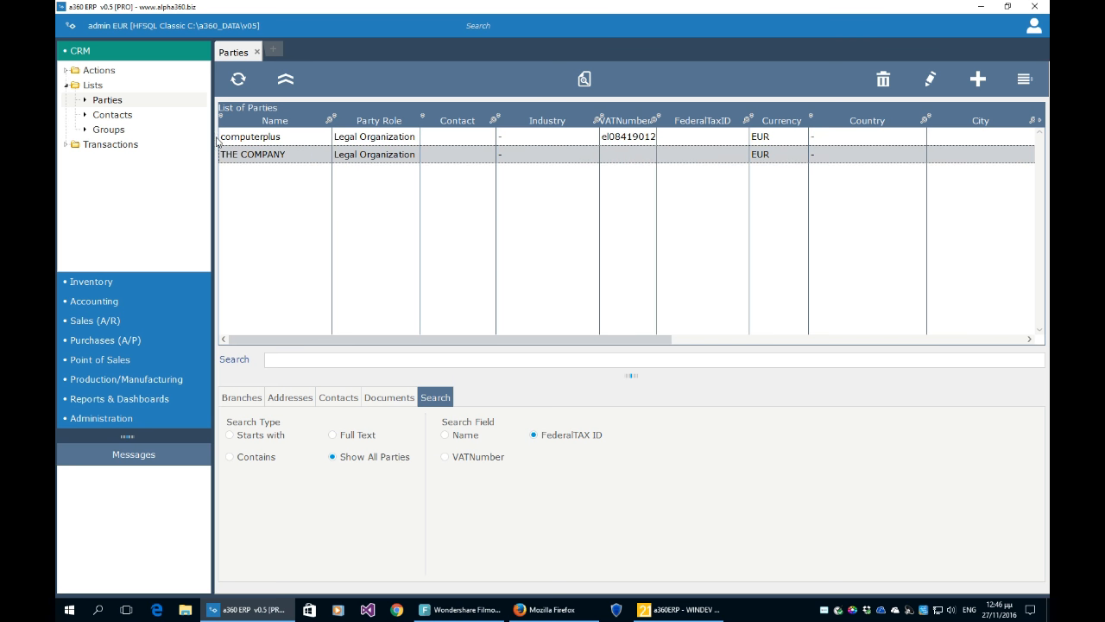
left_click(68, 86)
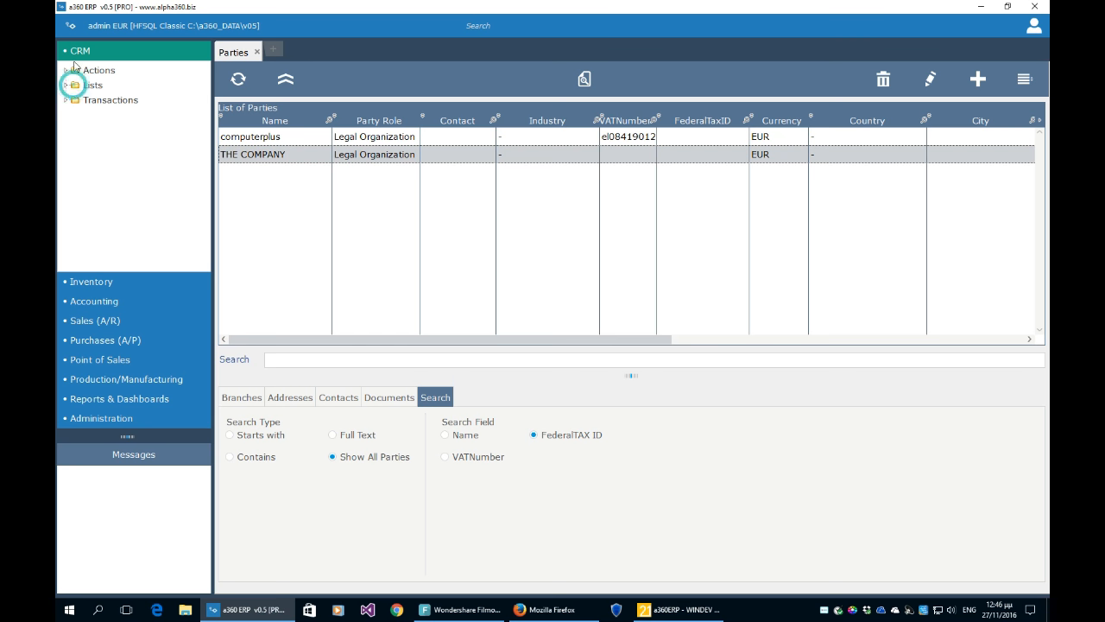
left_click(65, 344)
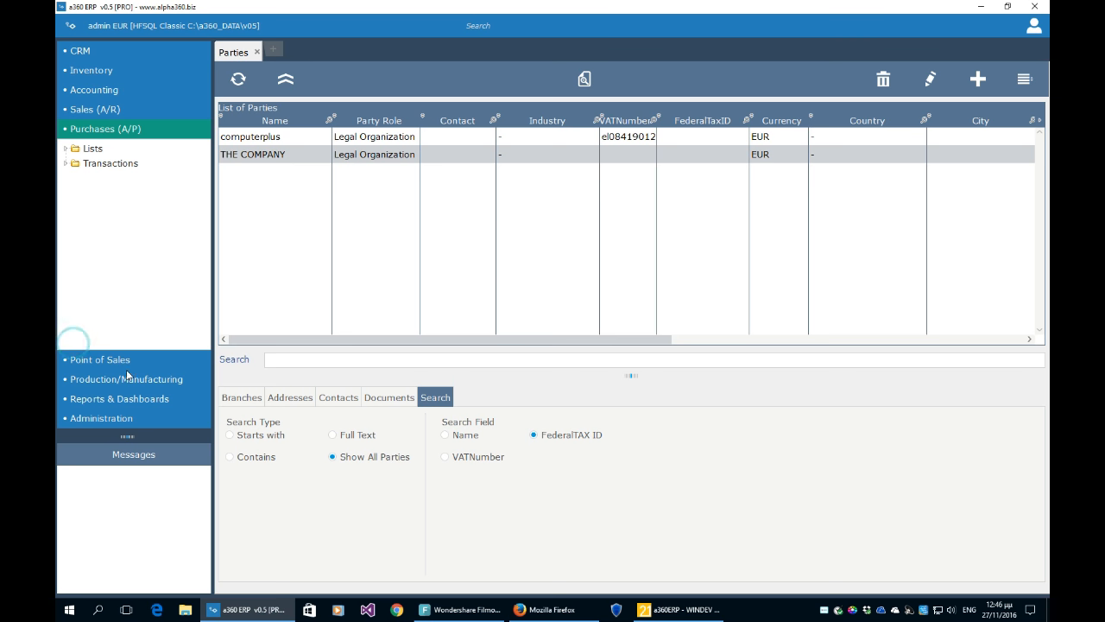
- Open the Suppliers list, enlarge its grid, and select computerplus
left_click(66, 151)
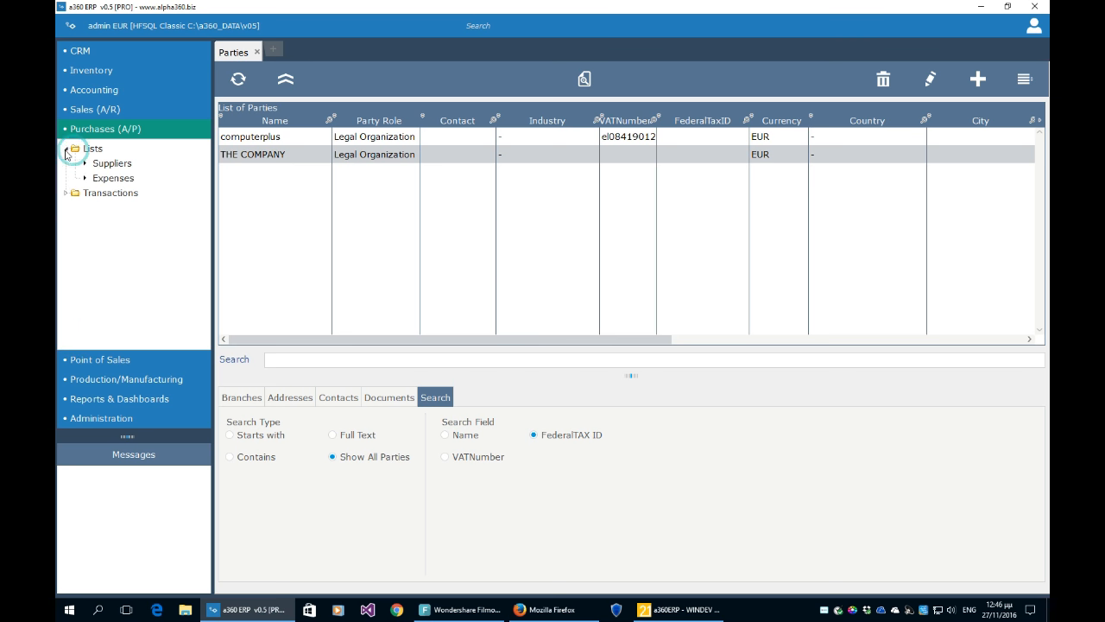
left_click(112, 164)
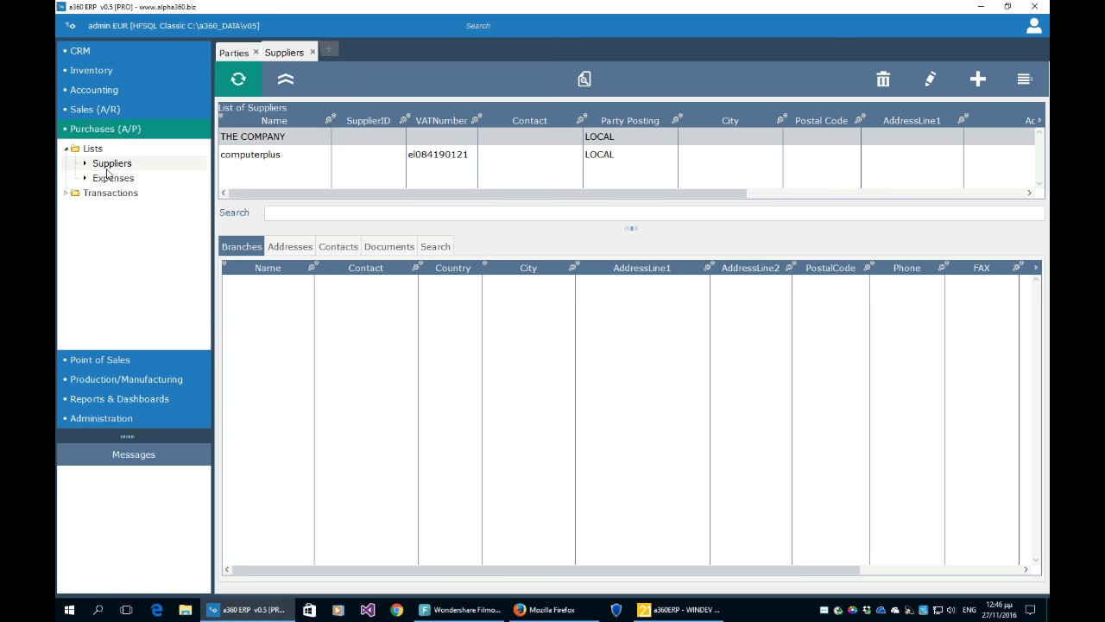
left_click_drag(631, 227, 631, 355)
left_click(276, 157)
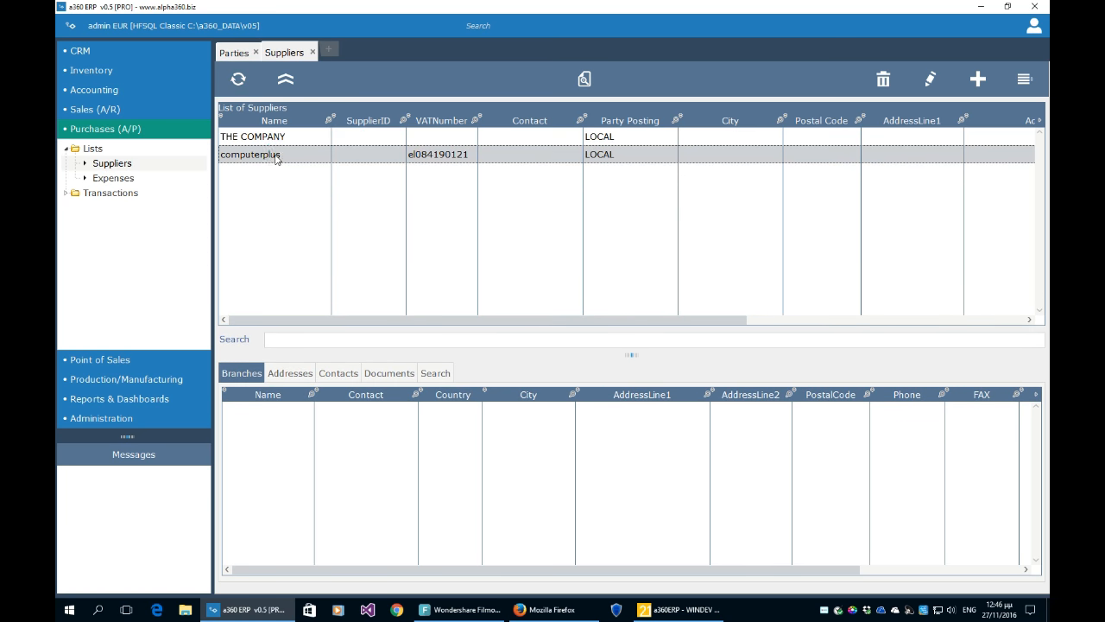
left_click(277, 137)
left_click(277, 153)
- Open the Customers list from Sales (A/R), enlarge it, then return to the Suppliers tab
left_click(96, 110)
left_click(66, 129)
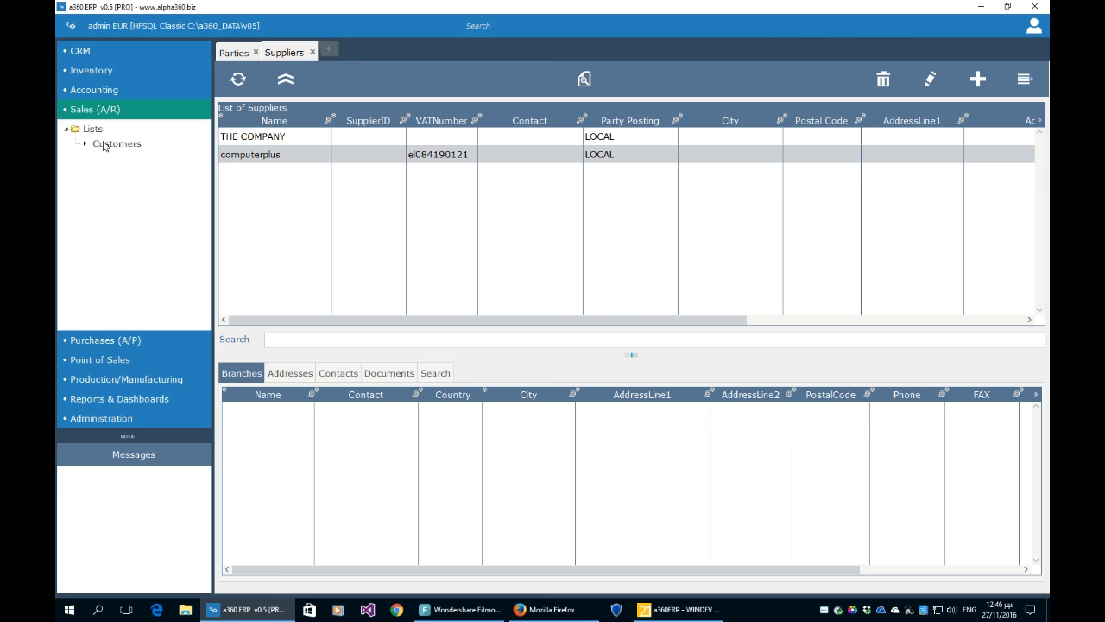
left_click(107, 145)
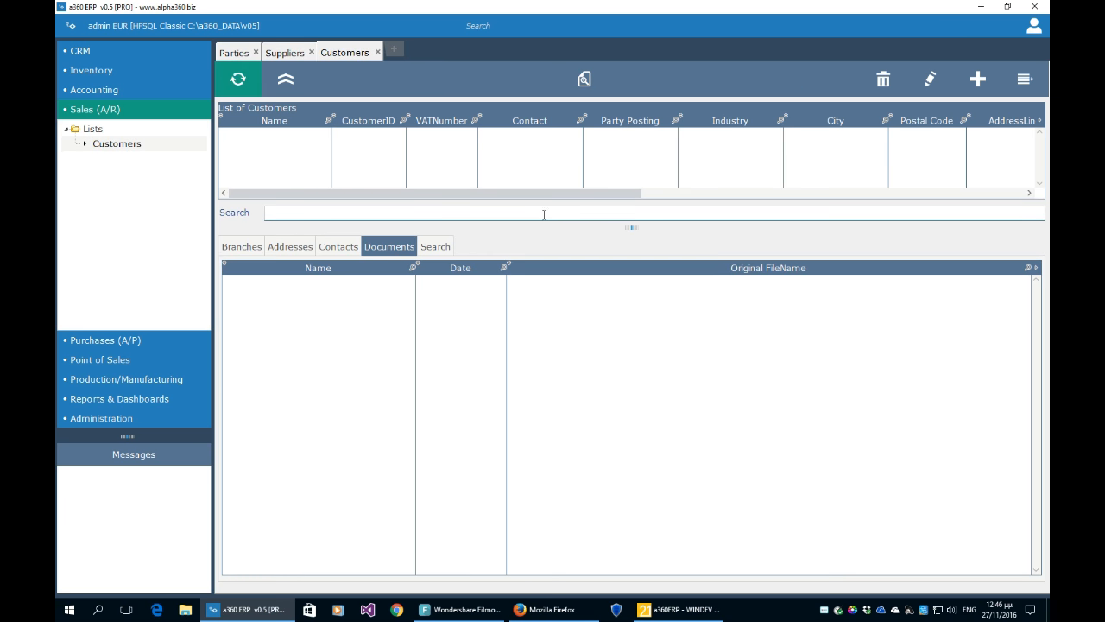
left_click_drag(633, 227, 631, 330)
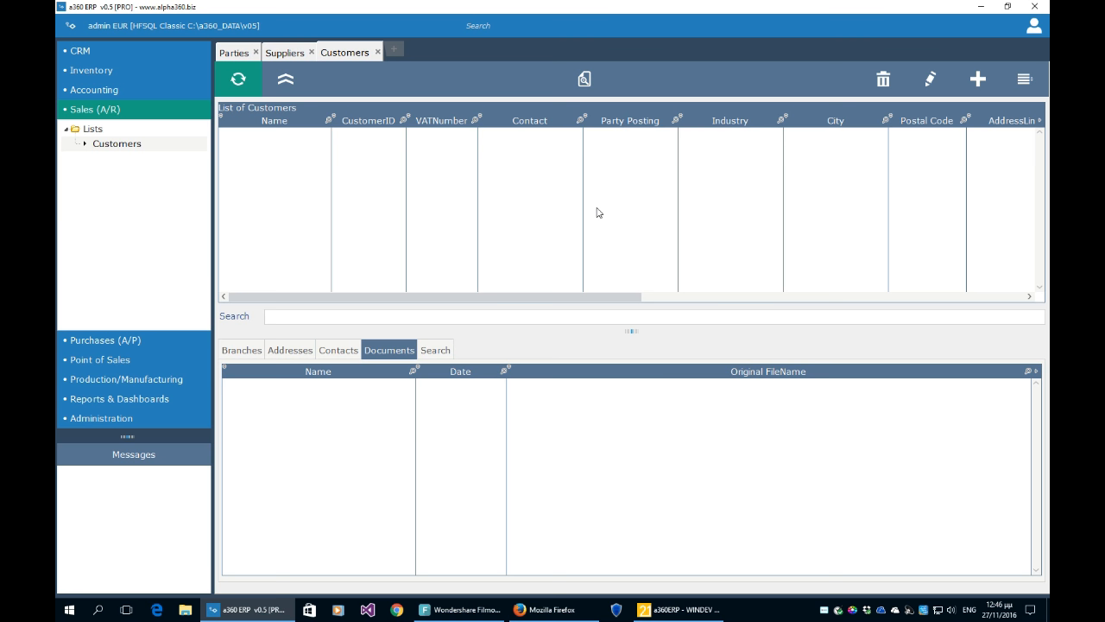
left_click(296, 54)
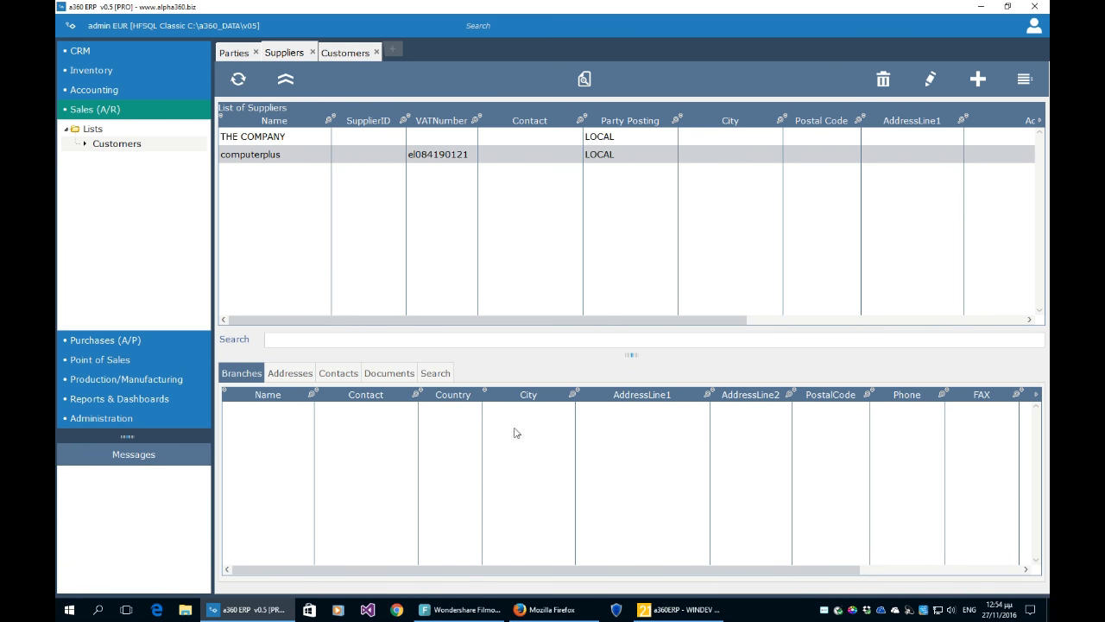
- Open Inventory's Products and Services list and close the Customers, Suppliers and Parties tabs
left_click(79, 70)
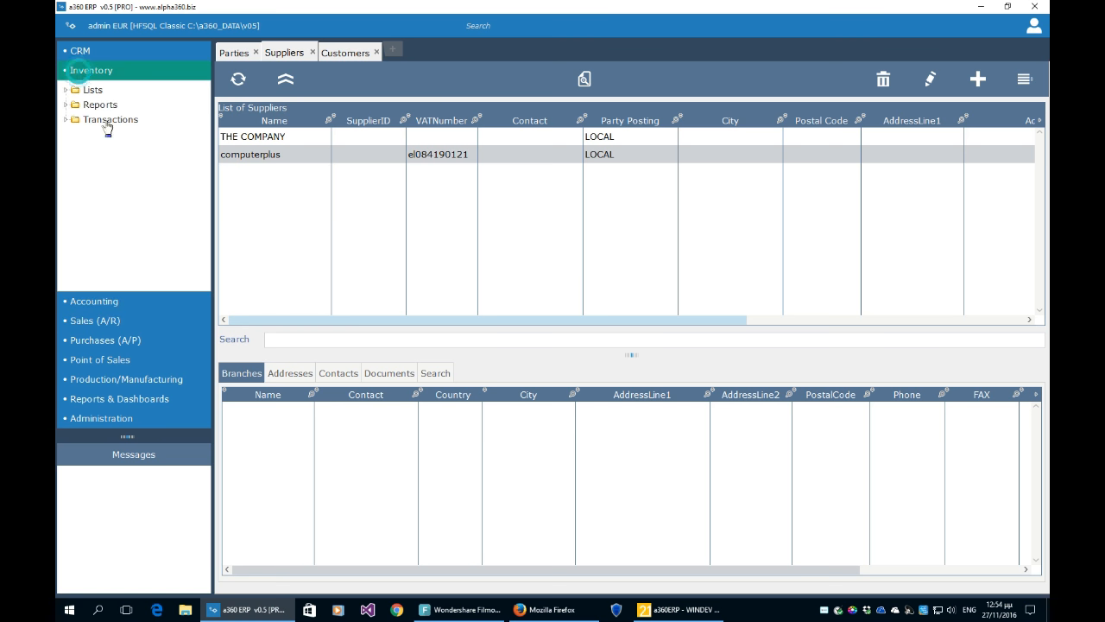
left_click(65, 89)
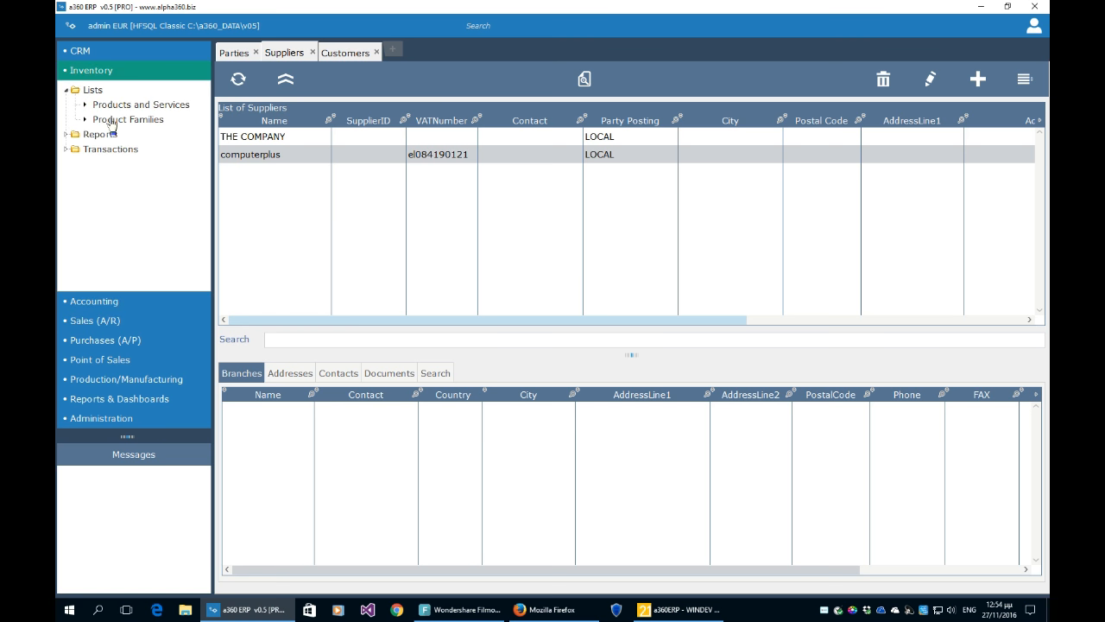
left_click(122, 107)
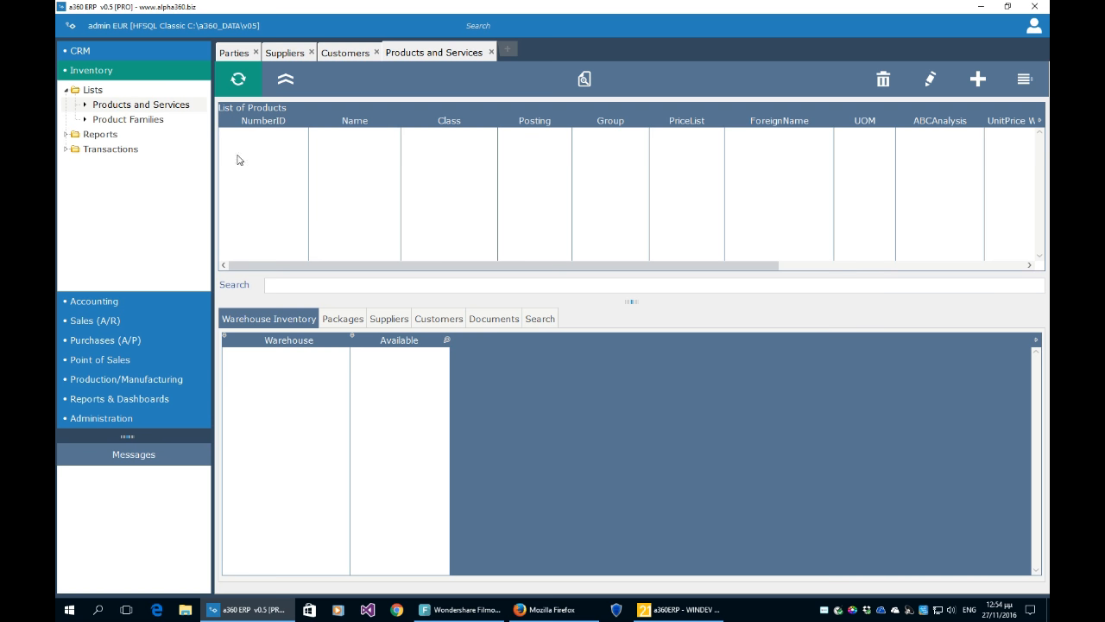
left_click(339, 53)
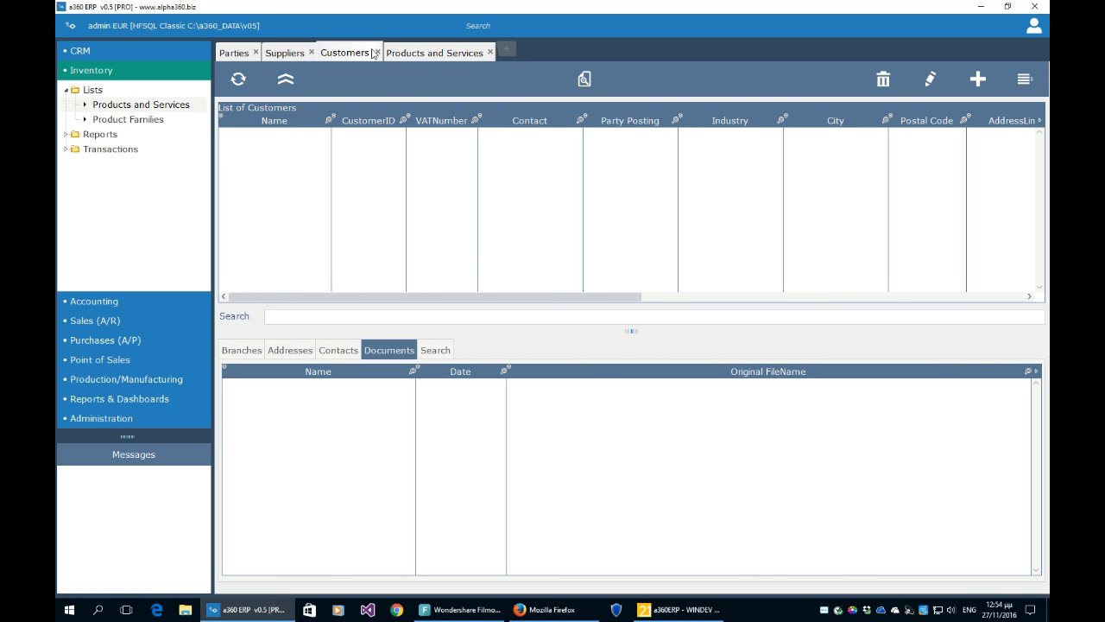
left_click(375, 53)
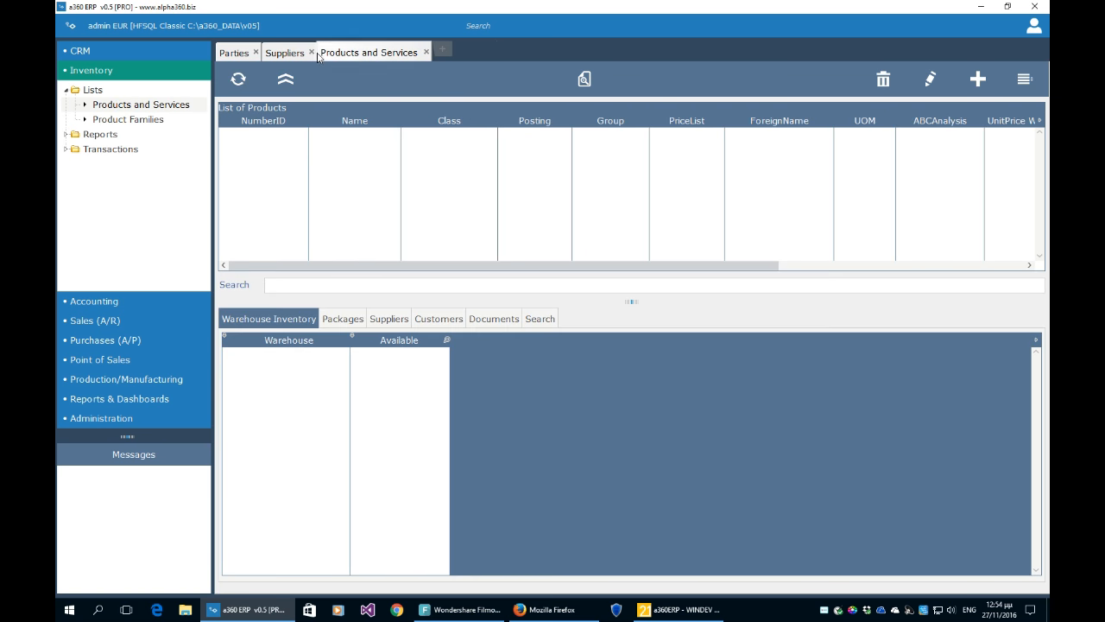
left_click(311, 52)
left_click(255, 52)
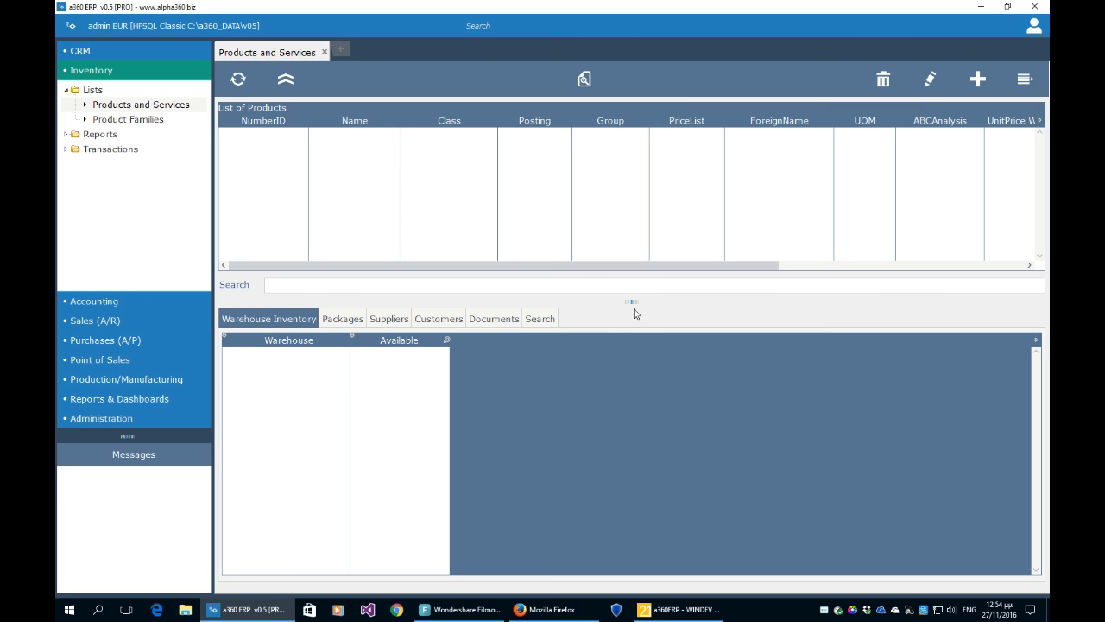
- Enlarge and refresh the products grid, then select HP 560 and CHOCOLATE A
left_click_drag(633, 301, 632, 336)
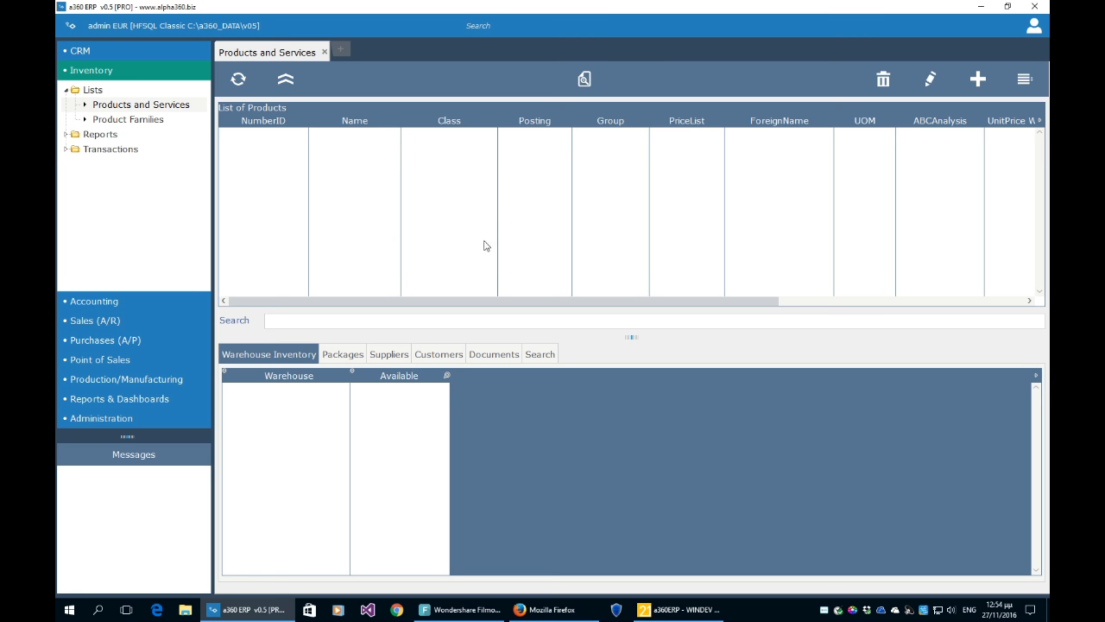
left_click(247, 82)
left_click(350, 154)
left_click(352, 140)
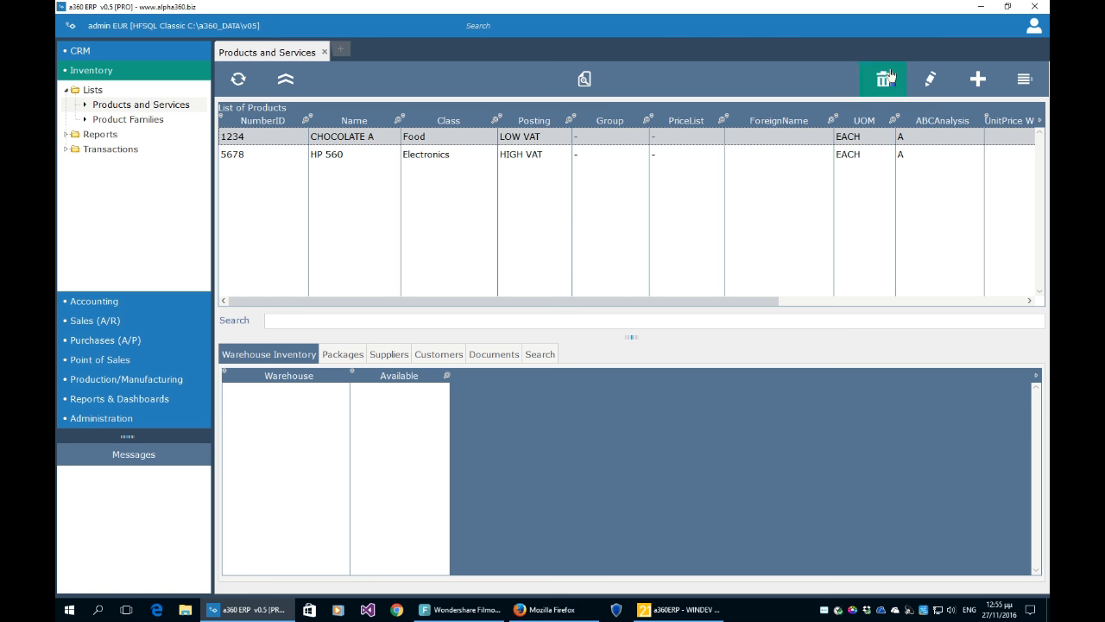
- Open CHOCOLATE A for editing, check its ID, Description and Barcode fields, and view packages
left_click(930, 78)
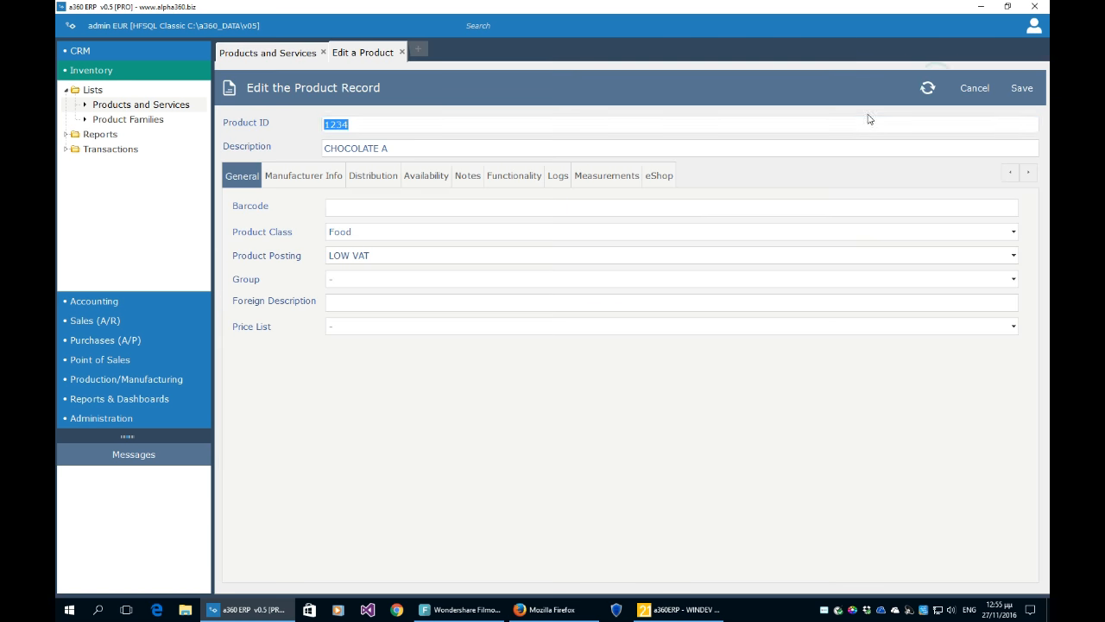
left_click(388, 124)
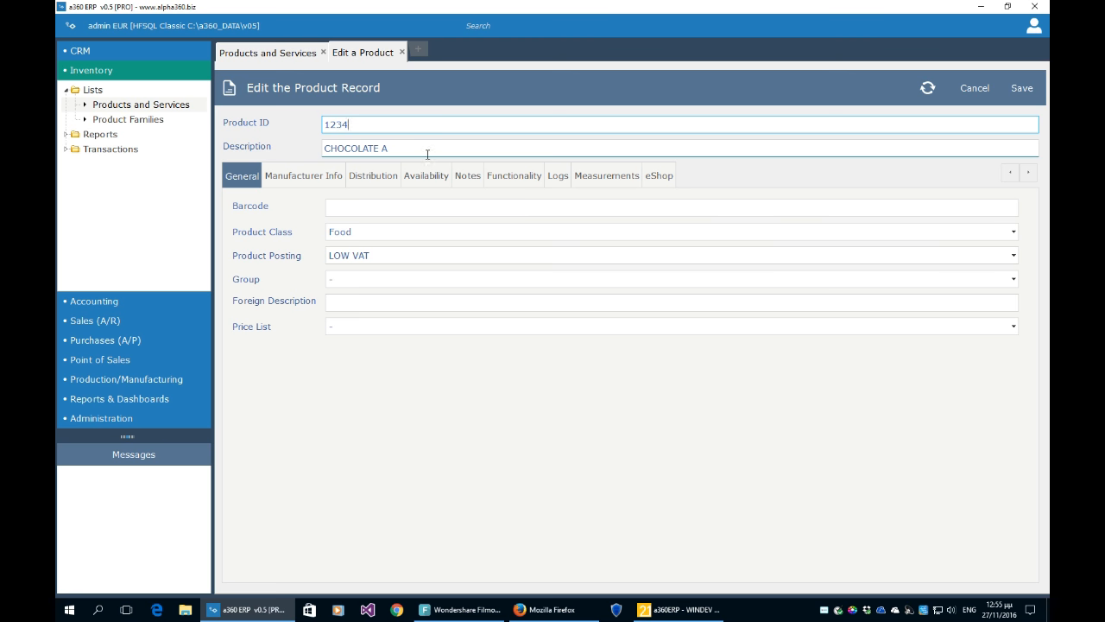
key("Tab")
left_click(395, 208)
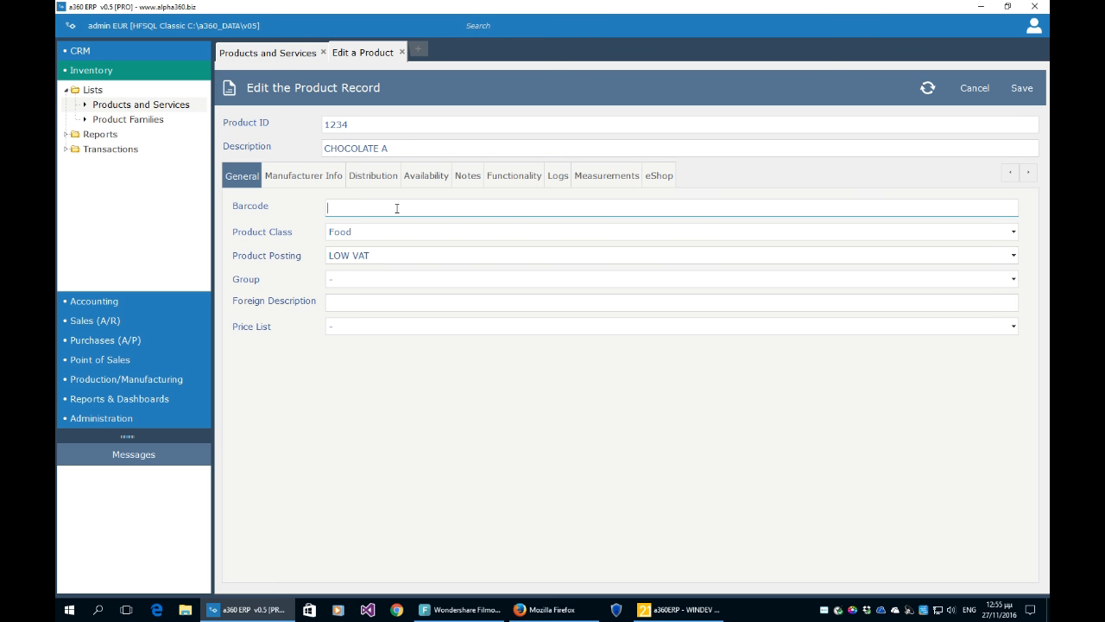
left_click(294, 54)
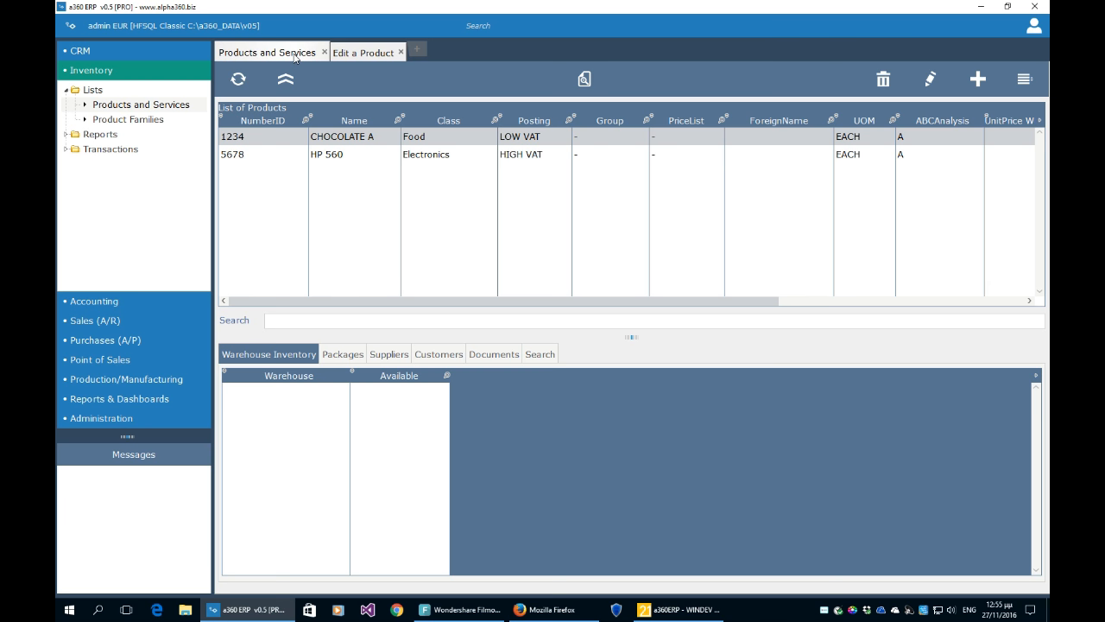
left_click(357, 353)
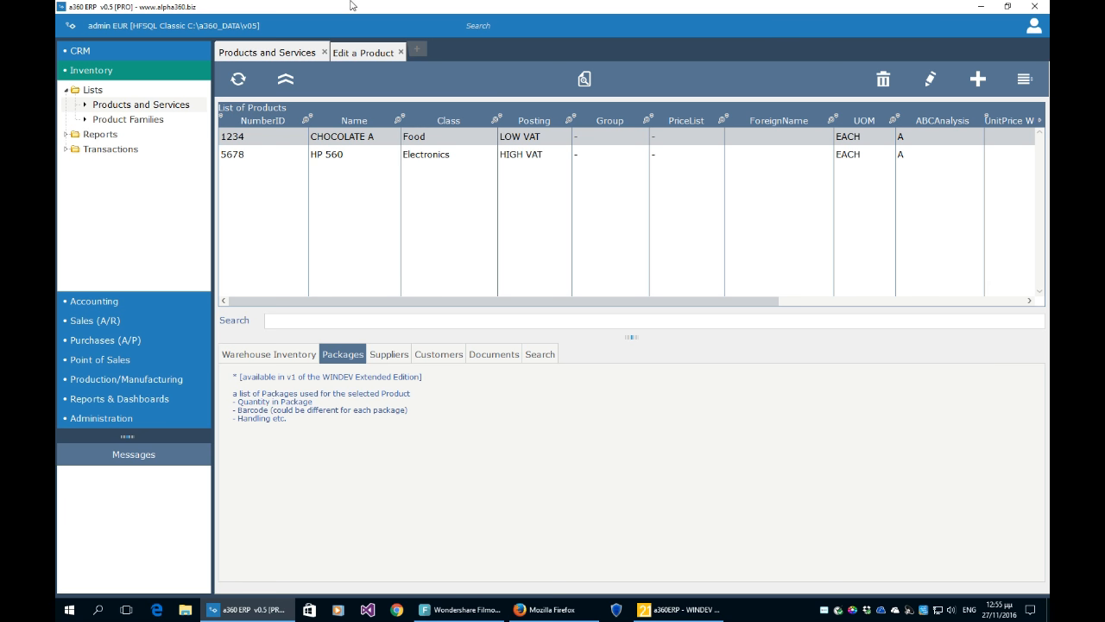
left_click(361, 55)
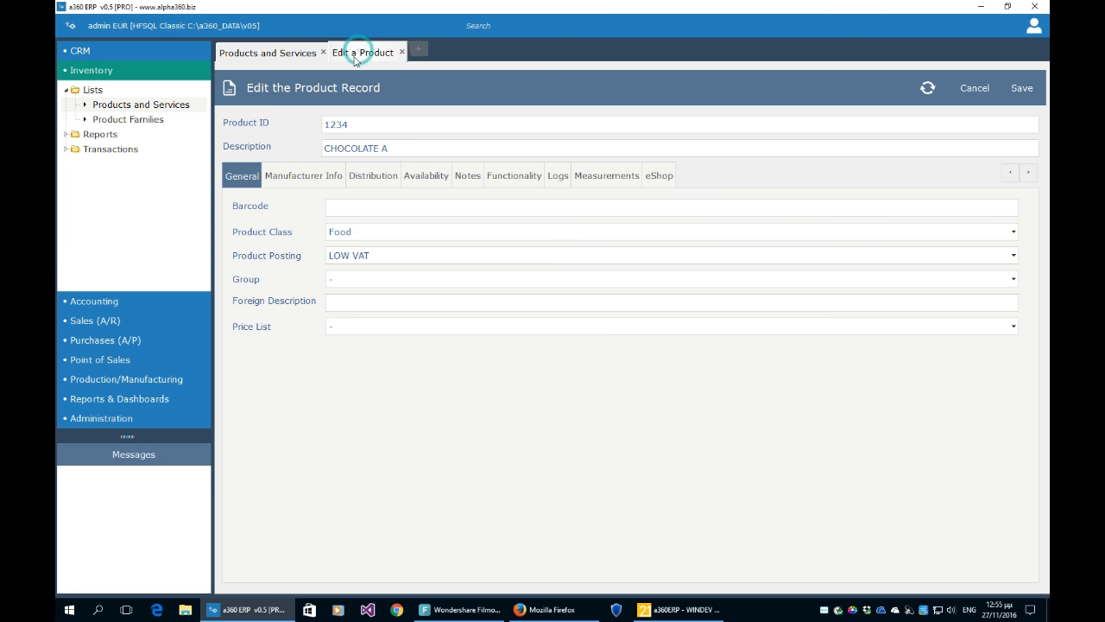
- Keep Food as the product class and review the Functionality and General tabs
left_click(370, 233)
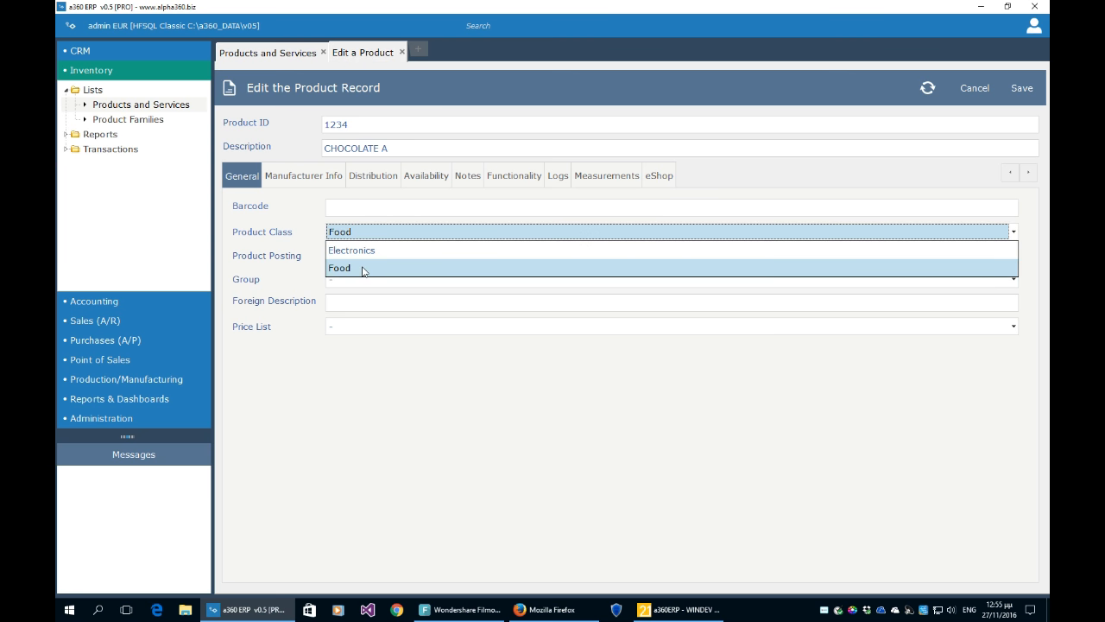
left_click(363, 269)
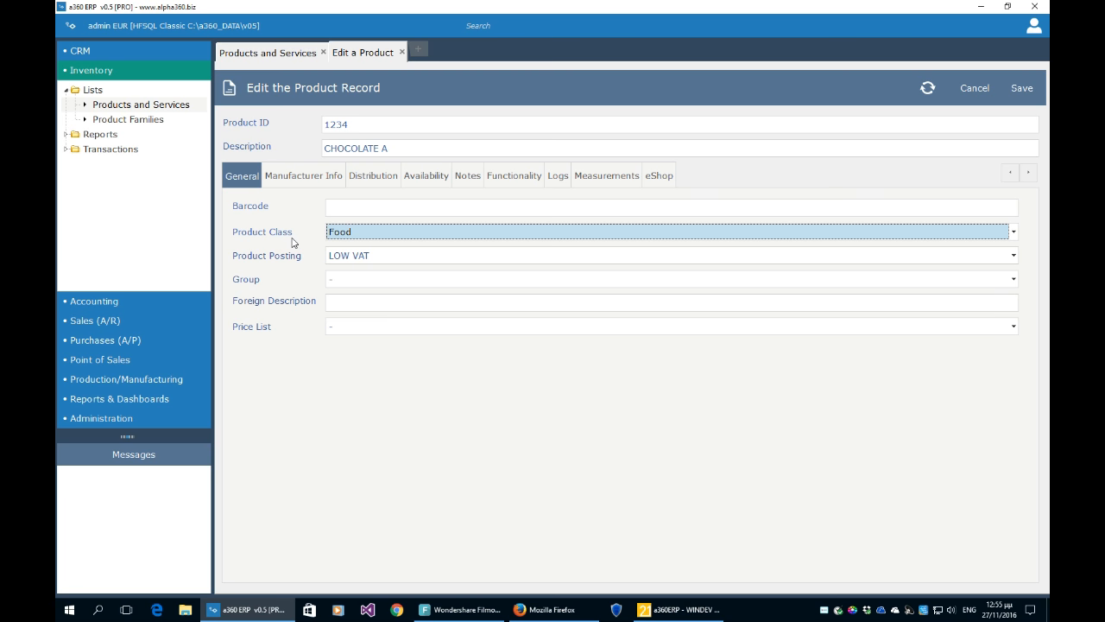
left_click(528, 182)
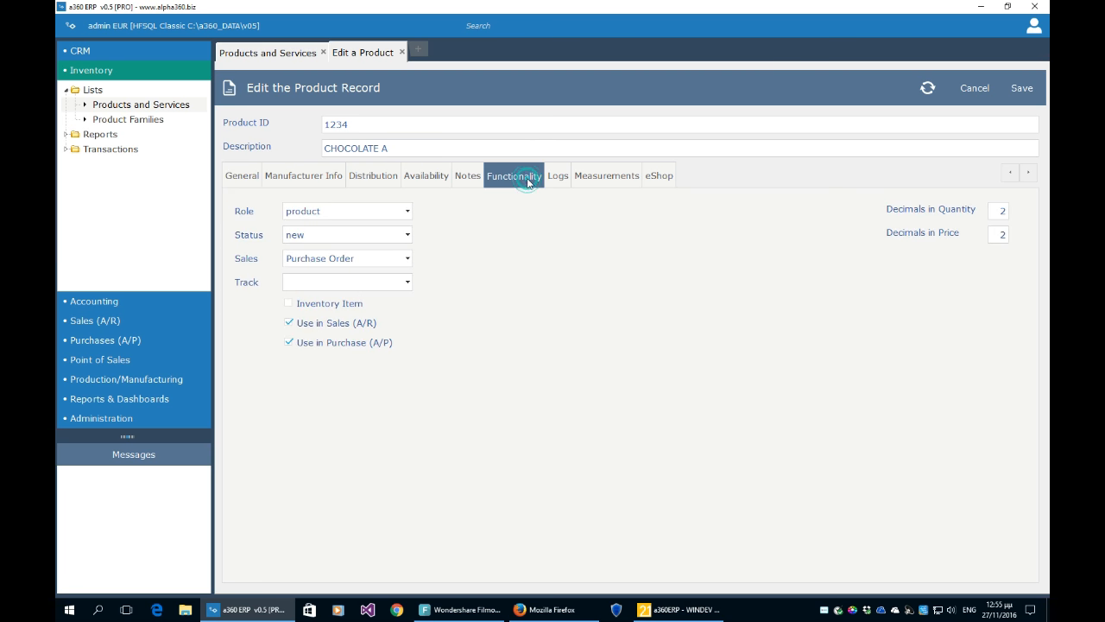
left_click(372, 215)
left_click(248, 182)
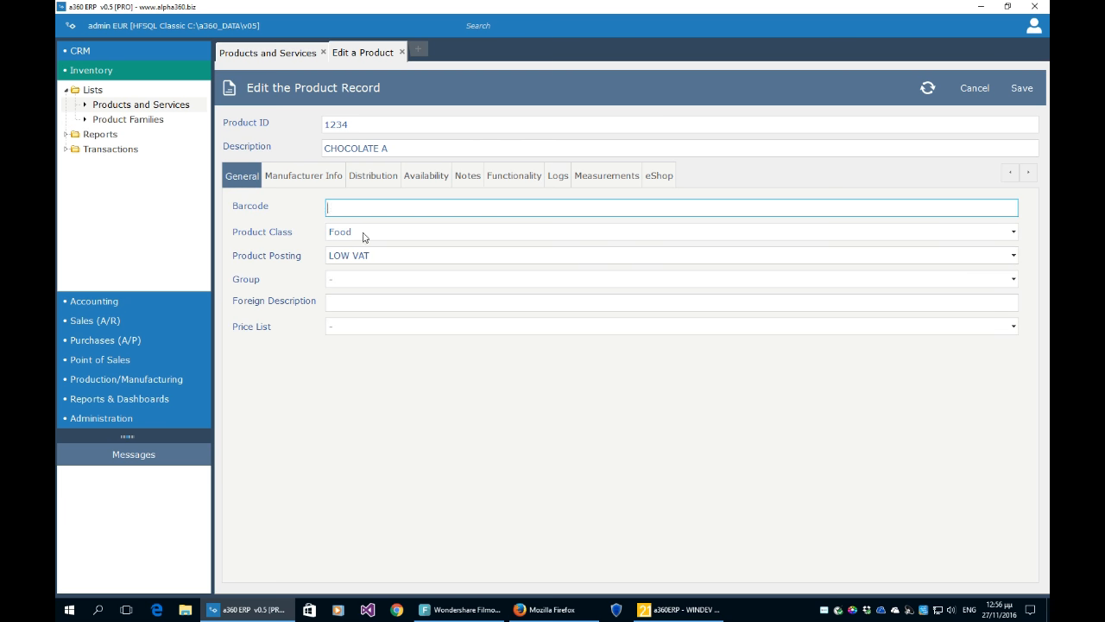
left_click(111, 417)
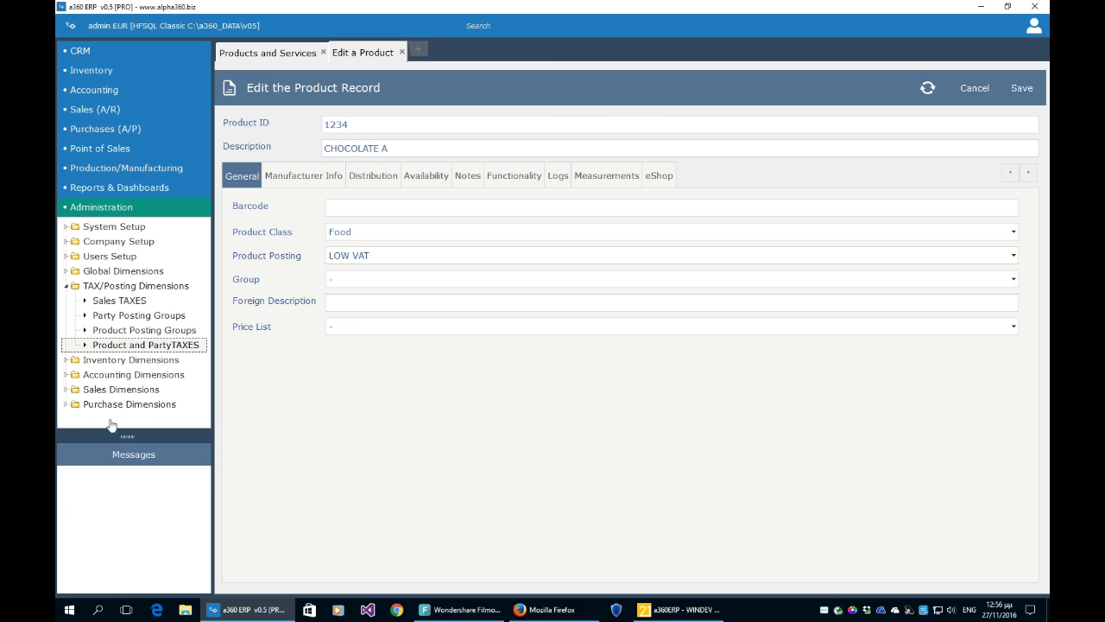
- Open the Product Classes list under Inventory Dimensions and briefly open the Electronics class
left_click(64, 286)
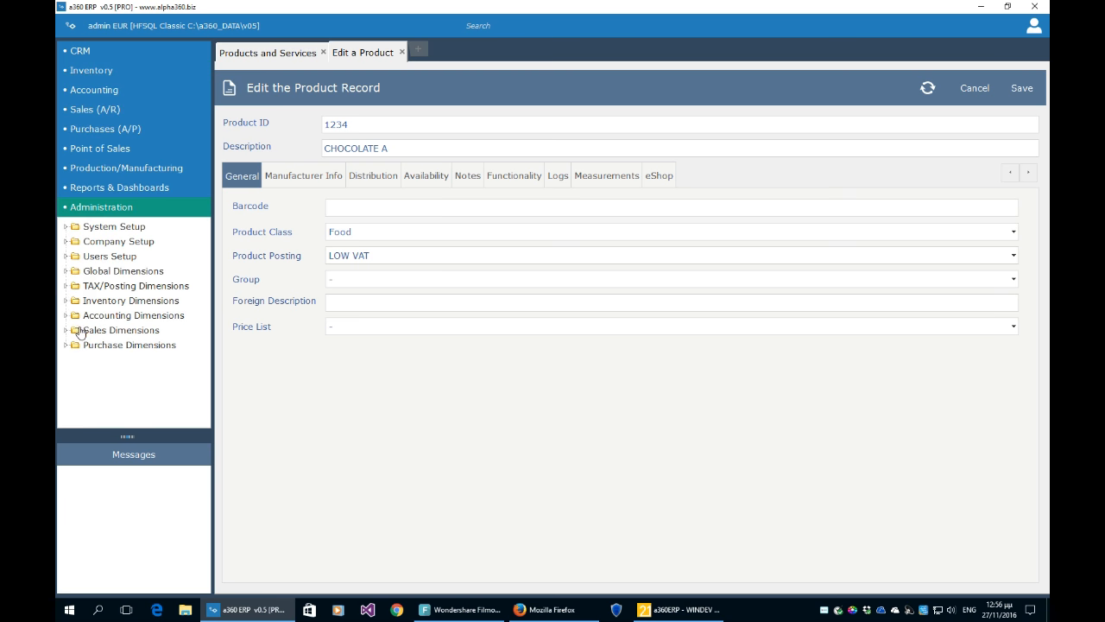
left_click(67, 301)
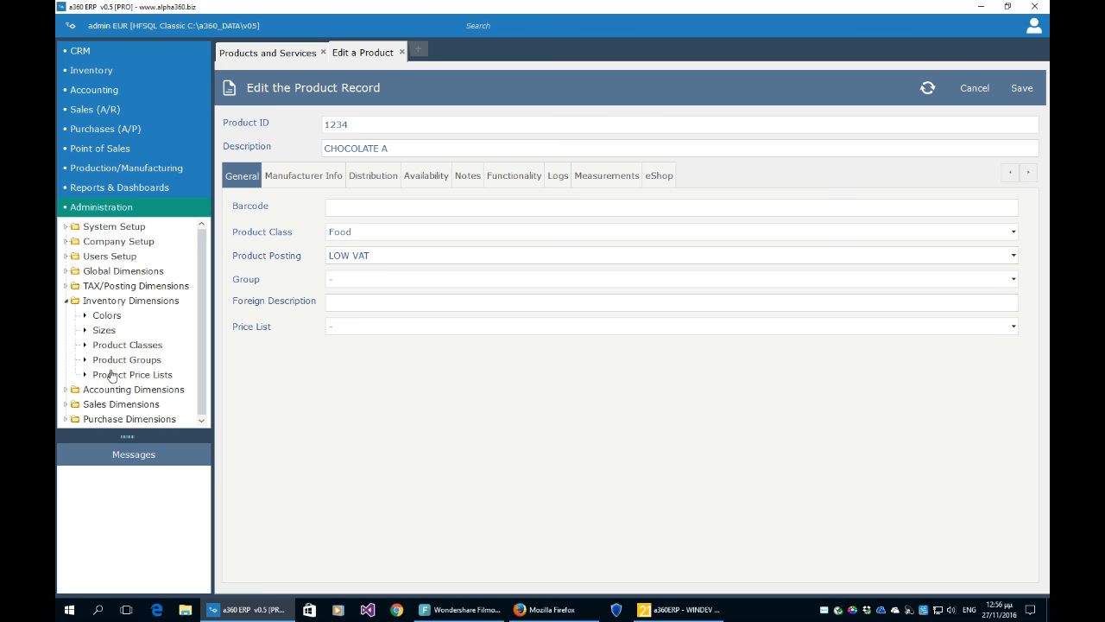
left_click(136, 347)
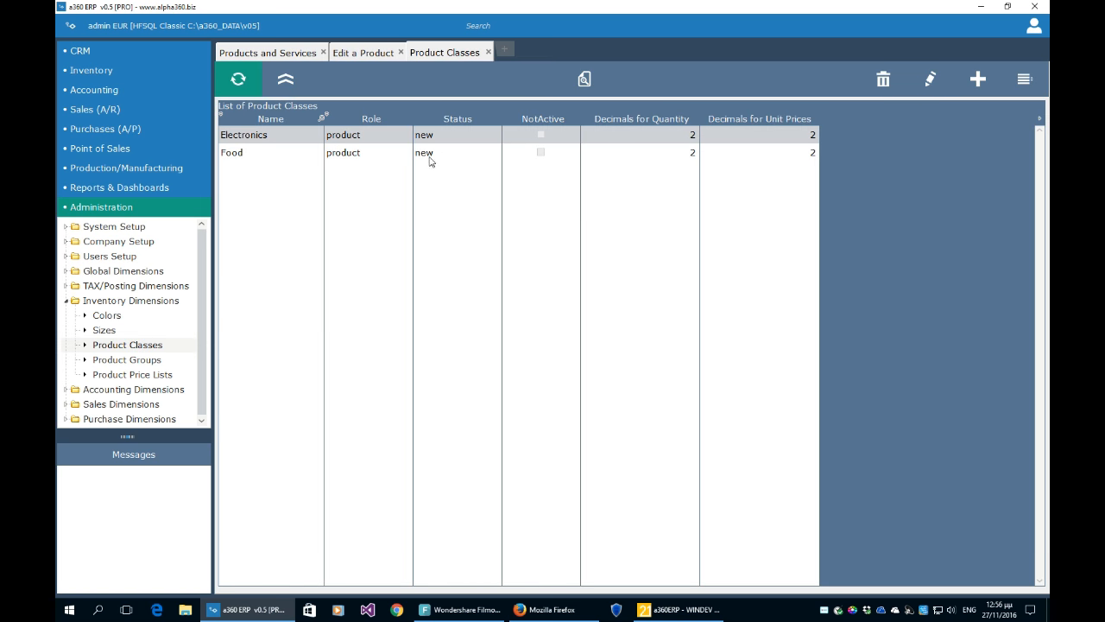
left_click(929, 82)
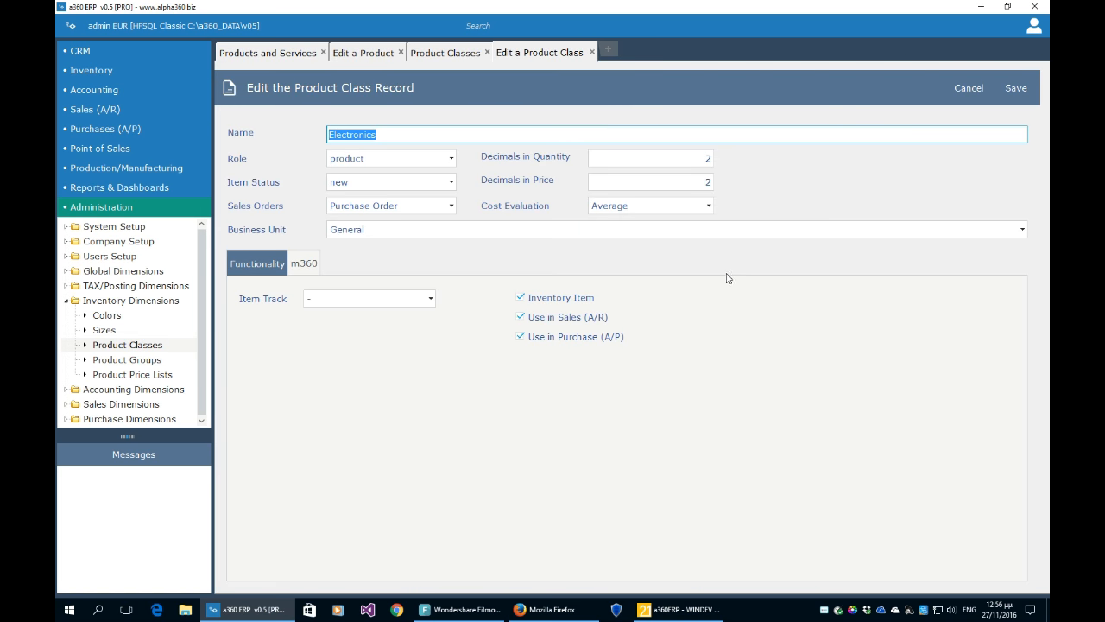
left_click(973, 93)
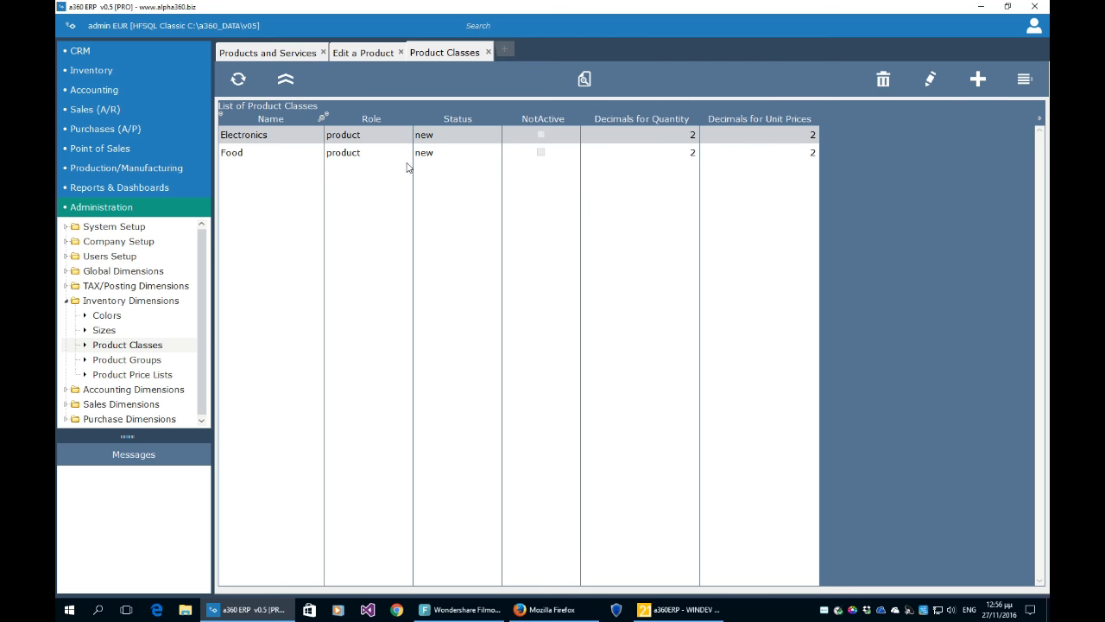
- Open the Food class for editing, keeping its role as product
left_click(371, 155)
left_click(932, 91)
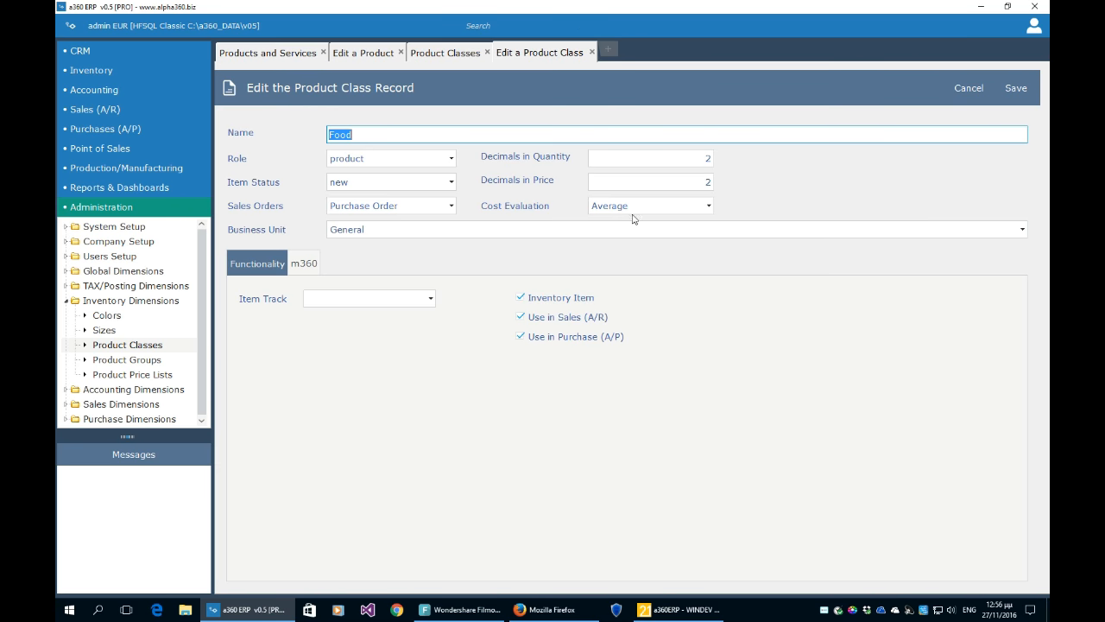
left_click(368, 160)
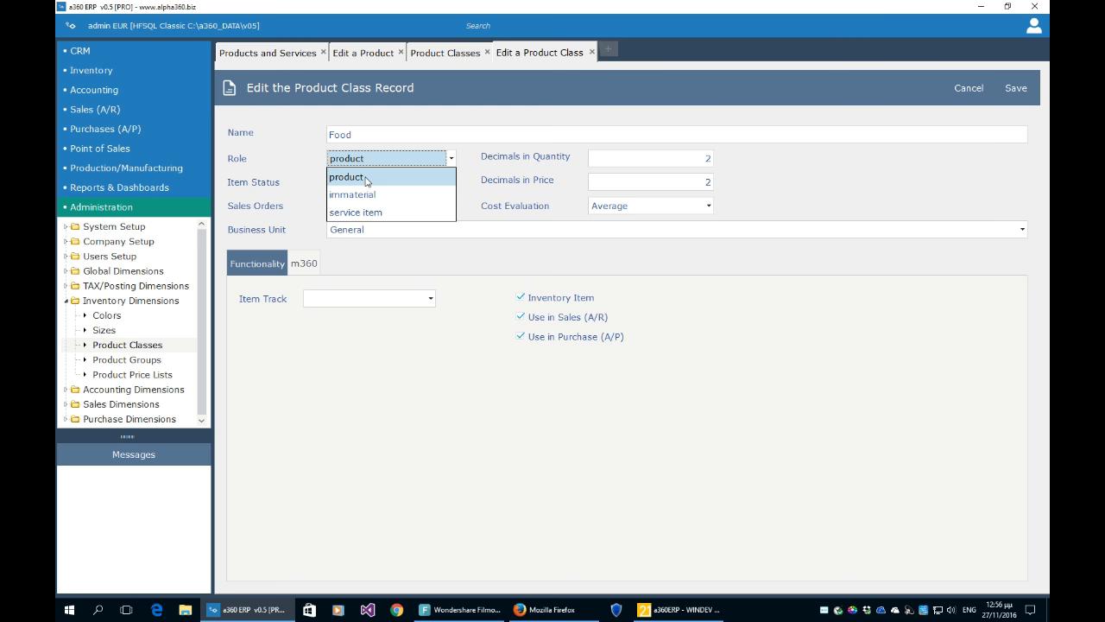
left_click(365, 178)
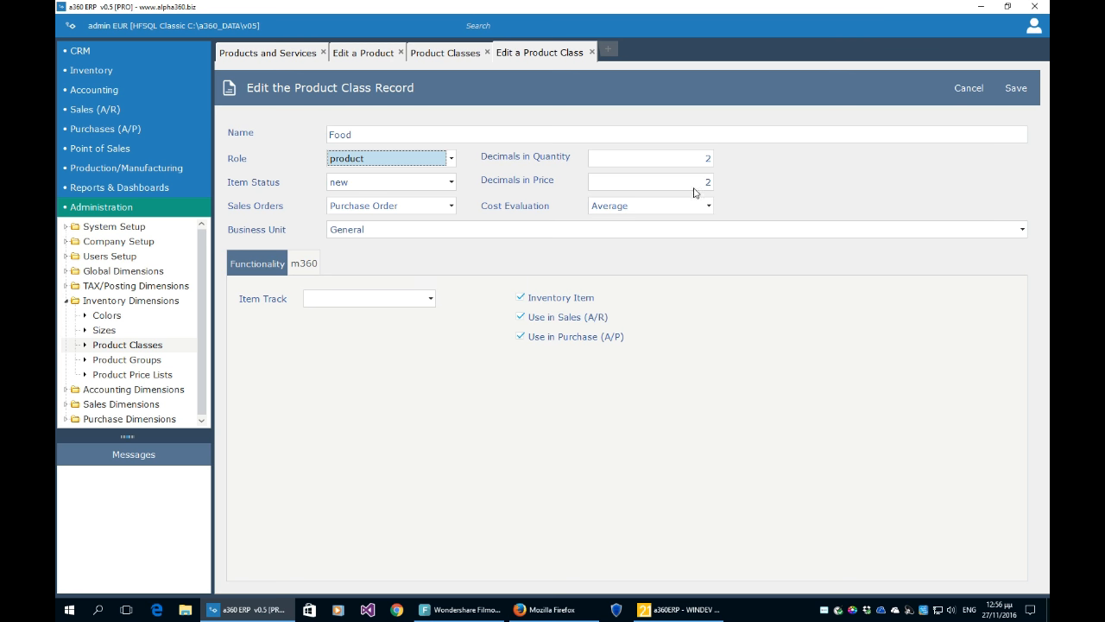
left_click(422, 210)
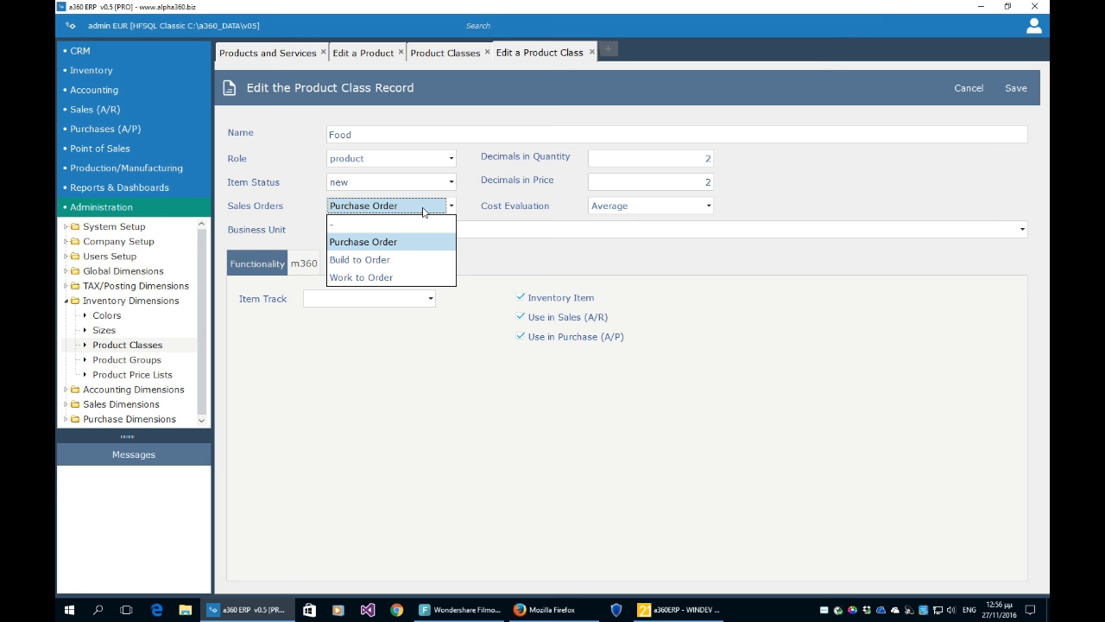
left_click(471, 210)
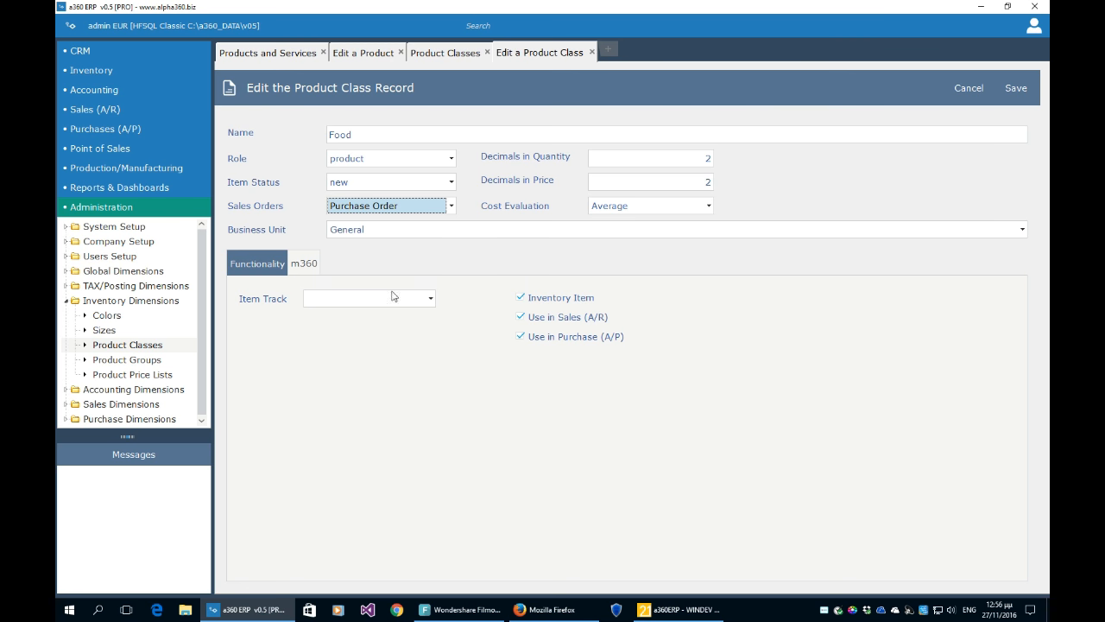
left_click(353, 300)
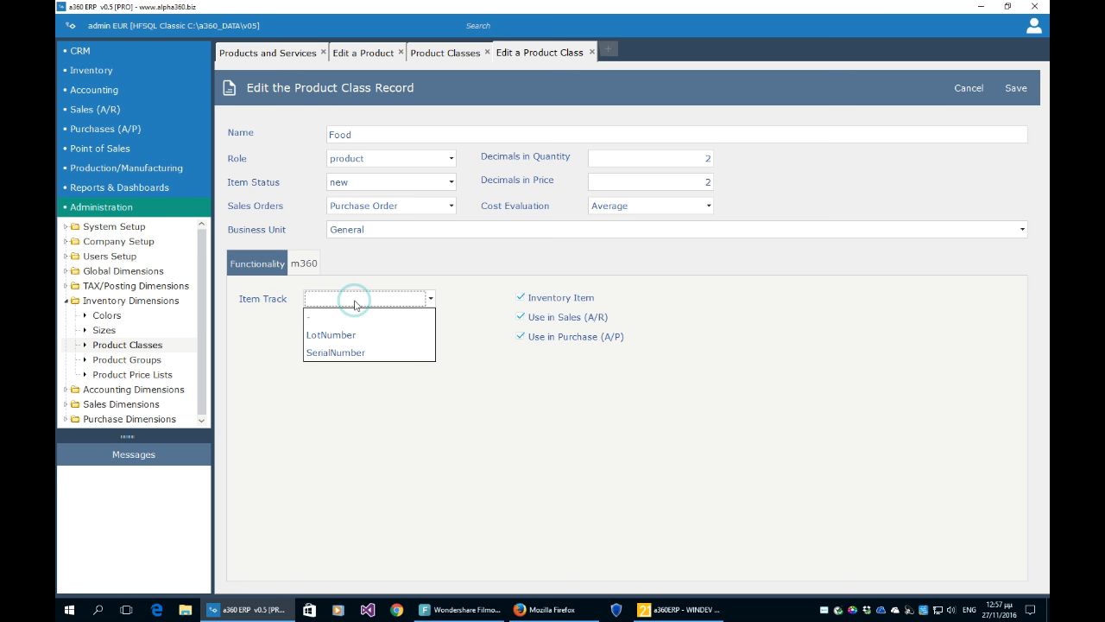
left_click(354, 316)
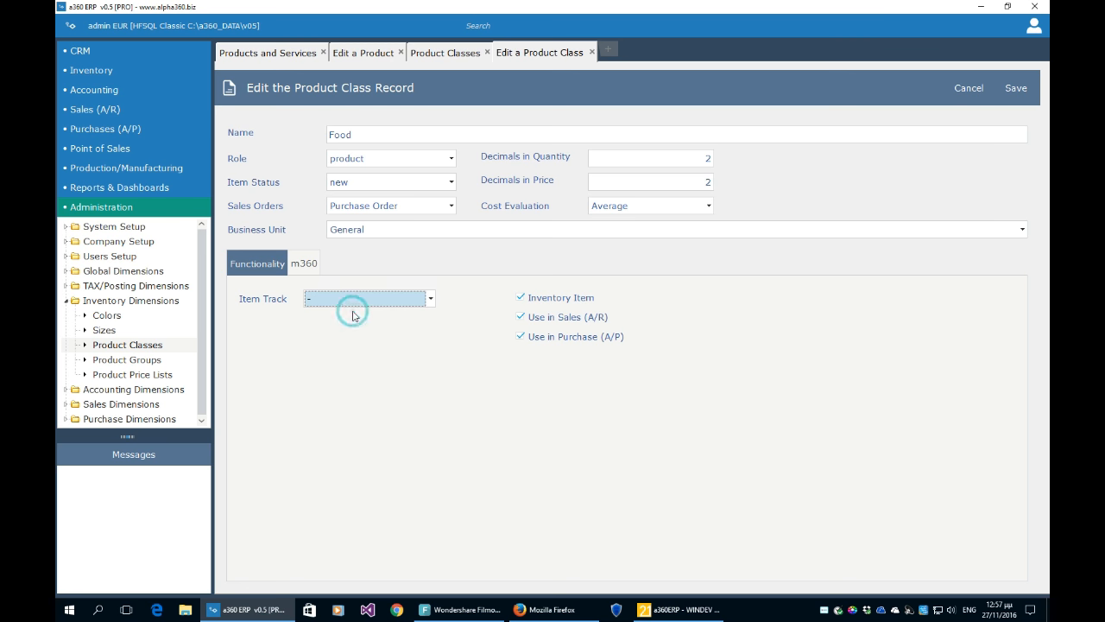
left_click(358, 302)
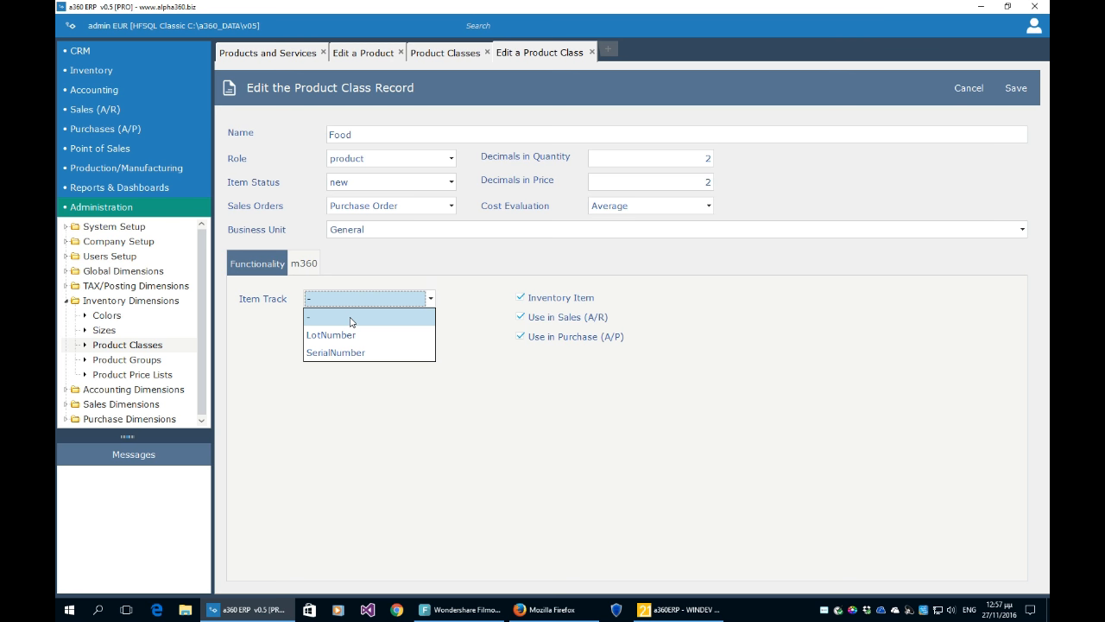
left_click(351, 320)
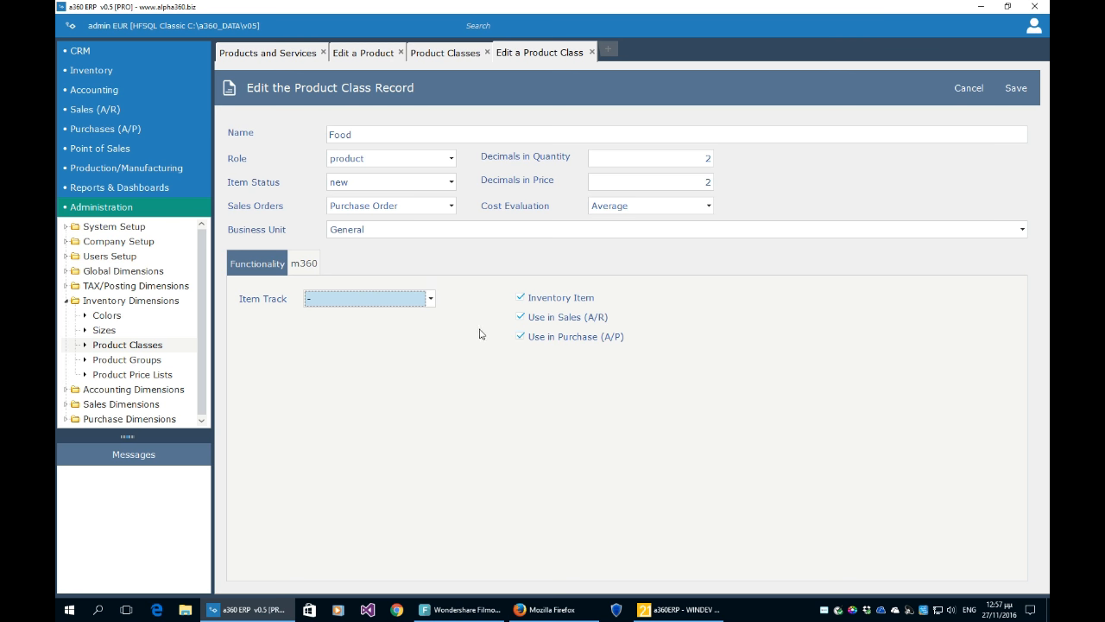
left_click(607, 209)
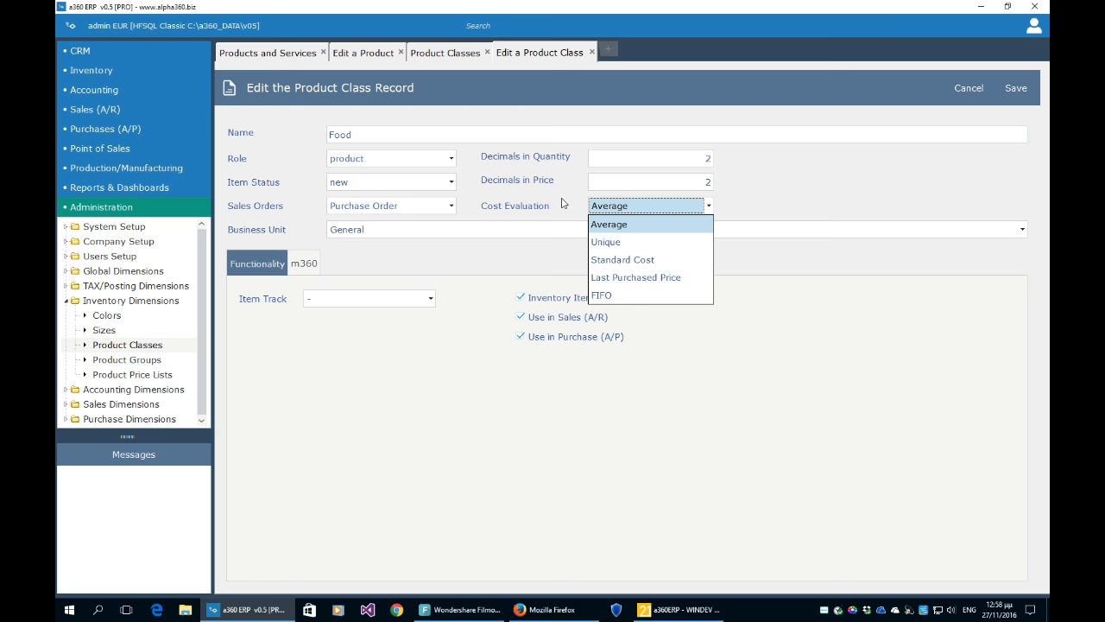
- Compare the Cost Evaluation and Item Track options, keeping Average cost evaluation
left_click(605, 230)
left_click(605, 230)
left_click(616, 209)
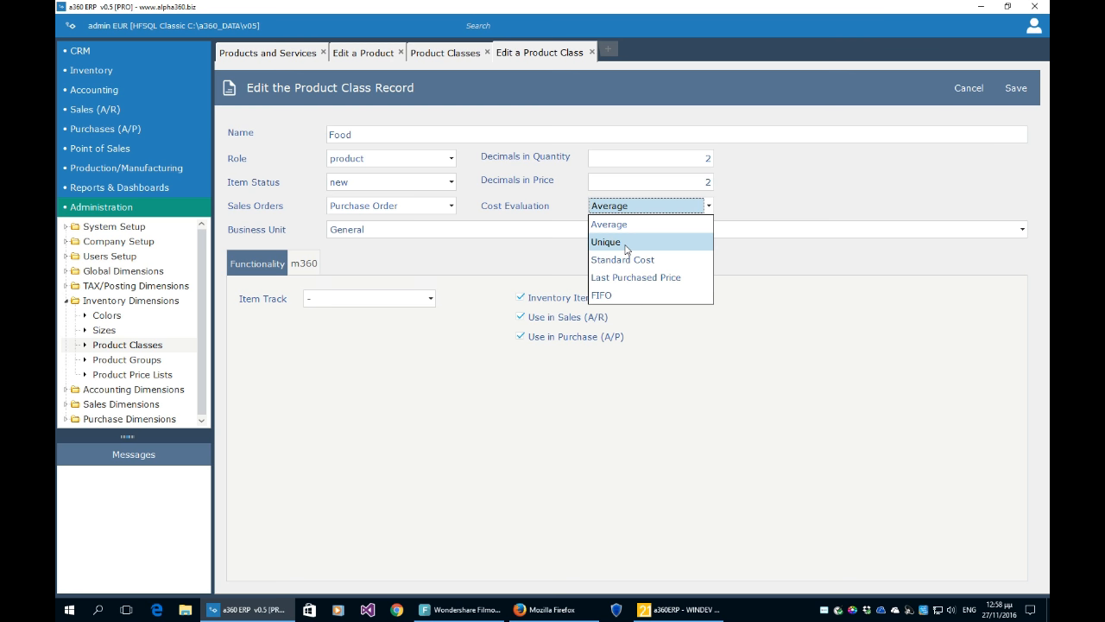
left_click(404, 347)
left_click(406, 301)
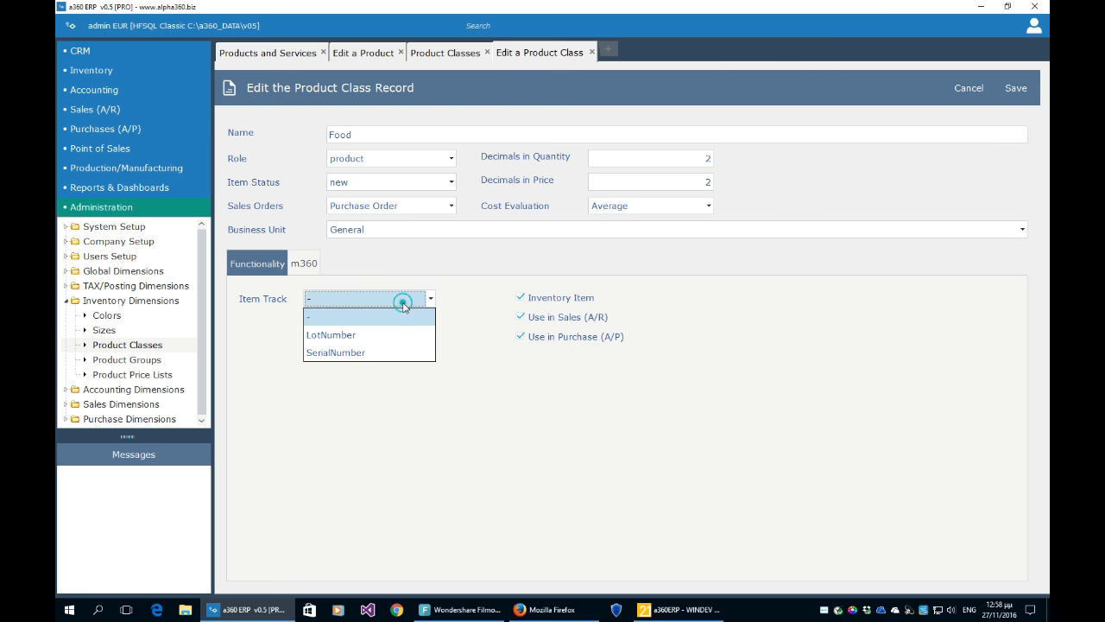
left_click(671, 208)
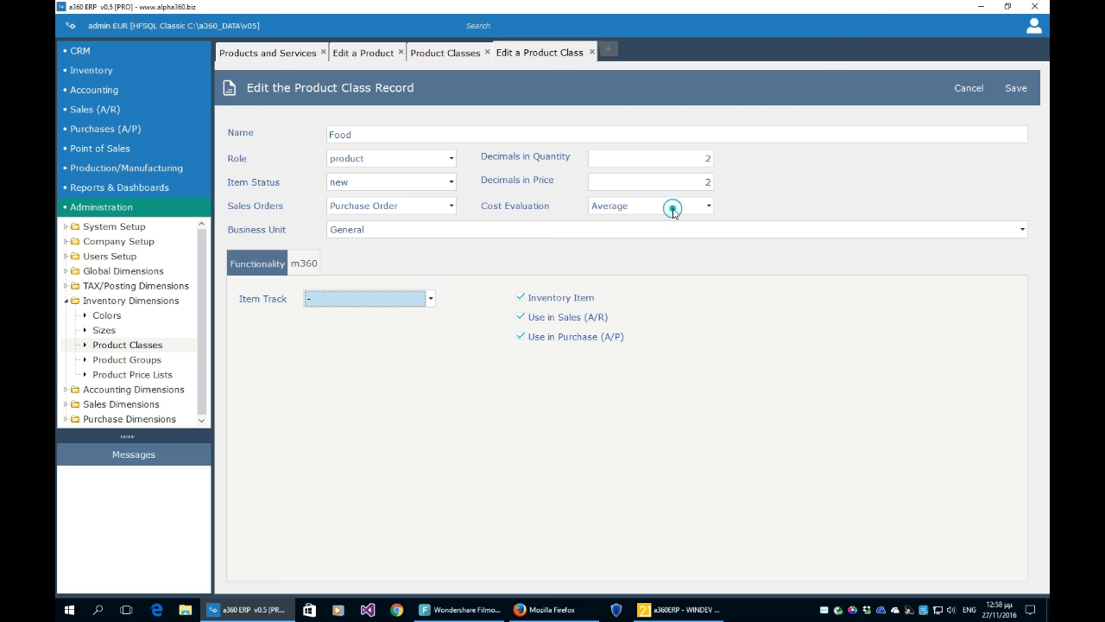
left_click(674, 209)
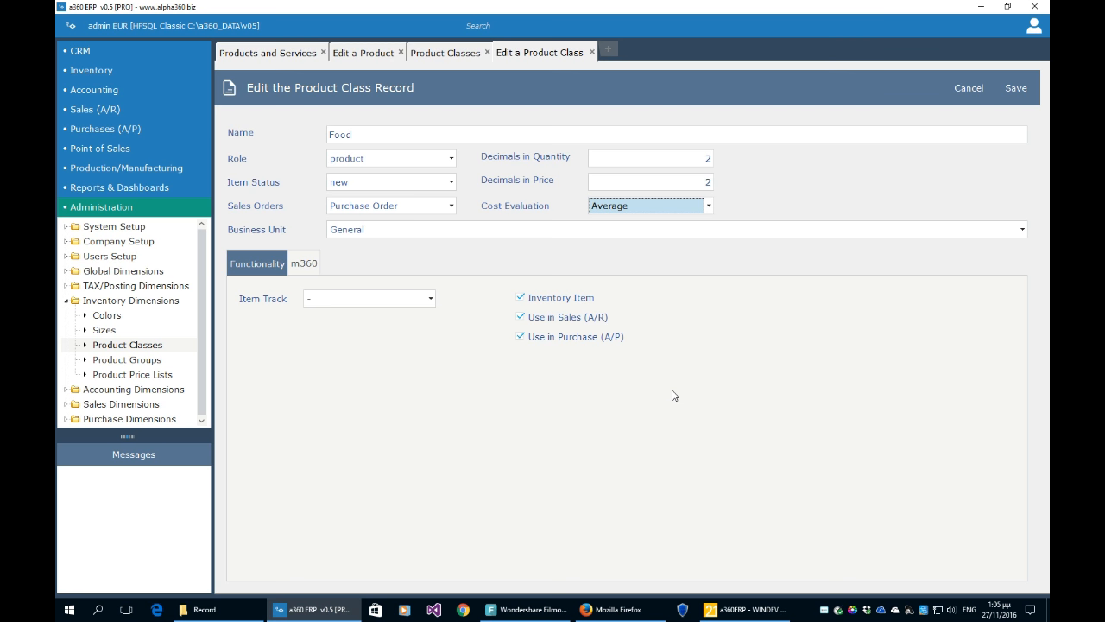
left_click(648, 206)
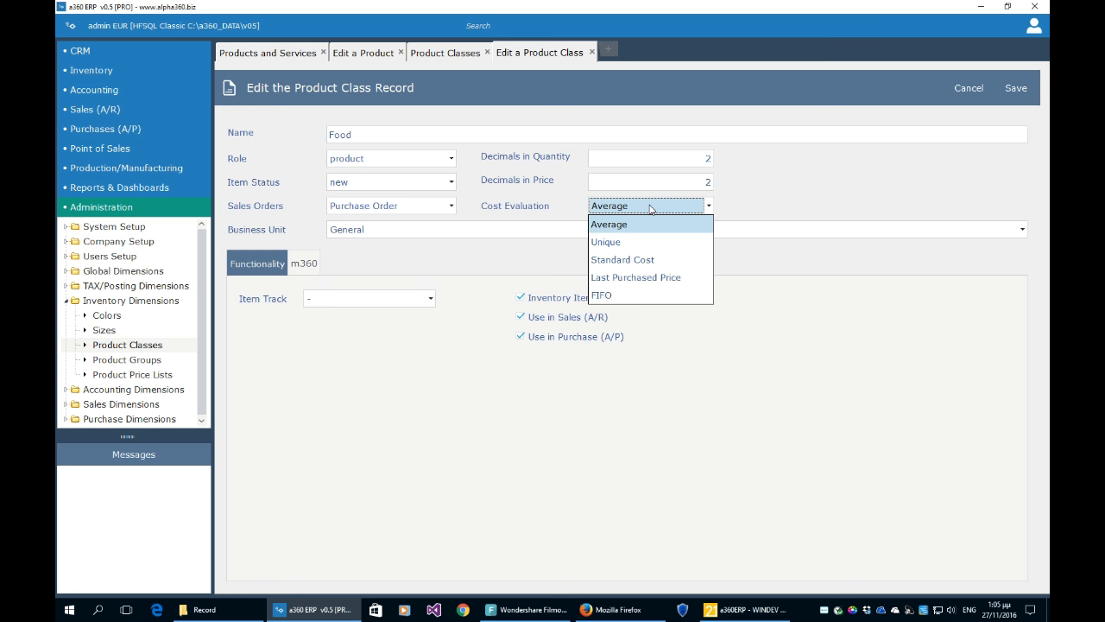
left_click(784, 191)
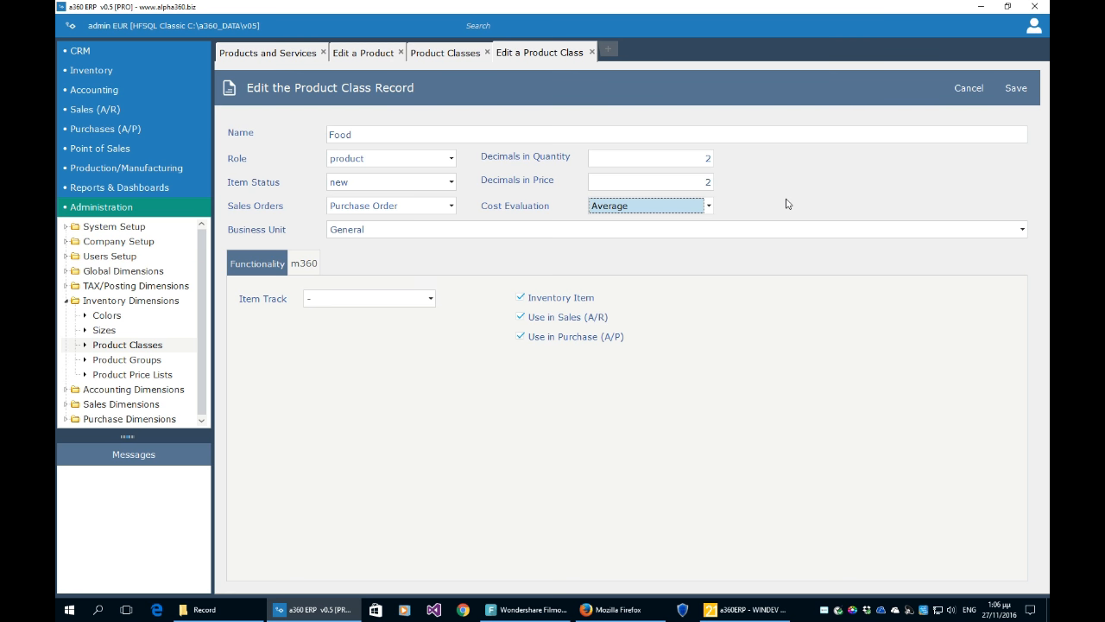
- Leave Item Track at '-' and close the Food class editor
left_click(603, 211)
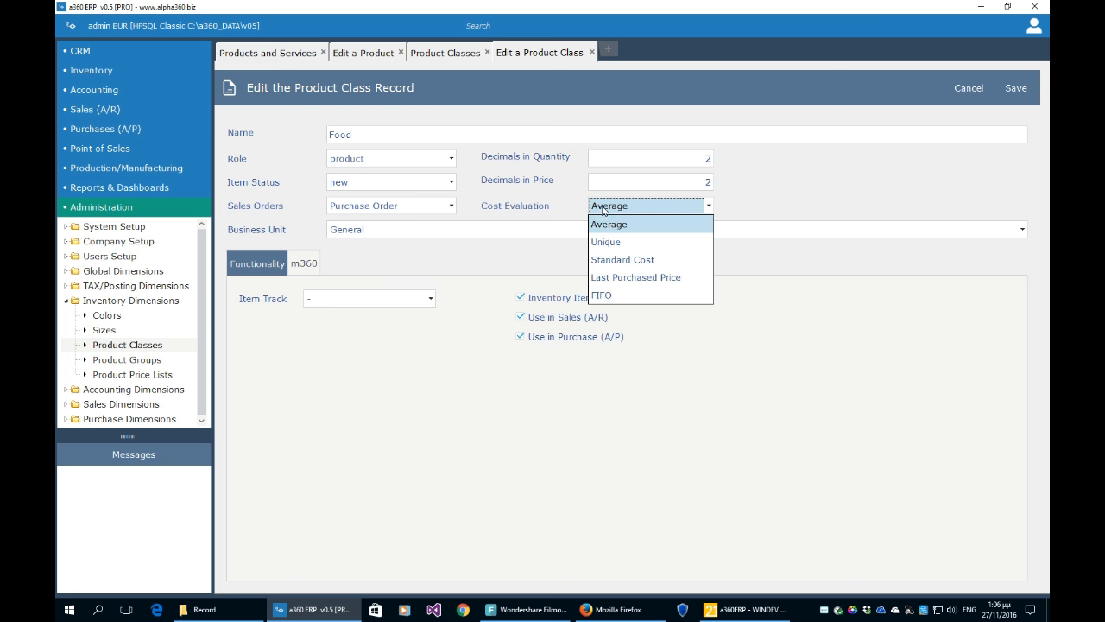
left_click(525, 250)
left_click(402, 302)
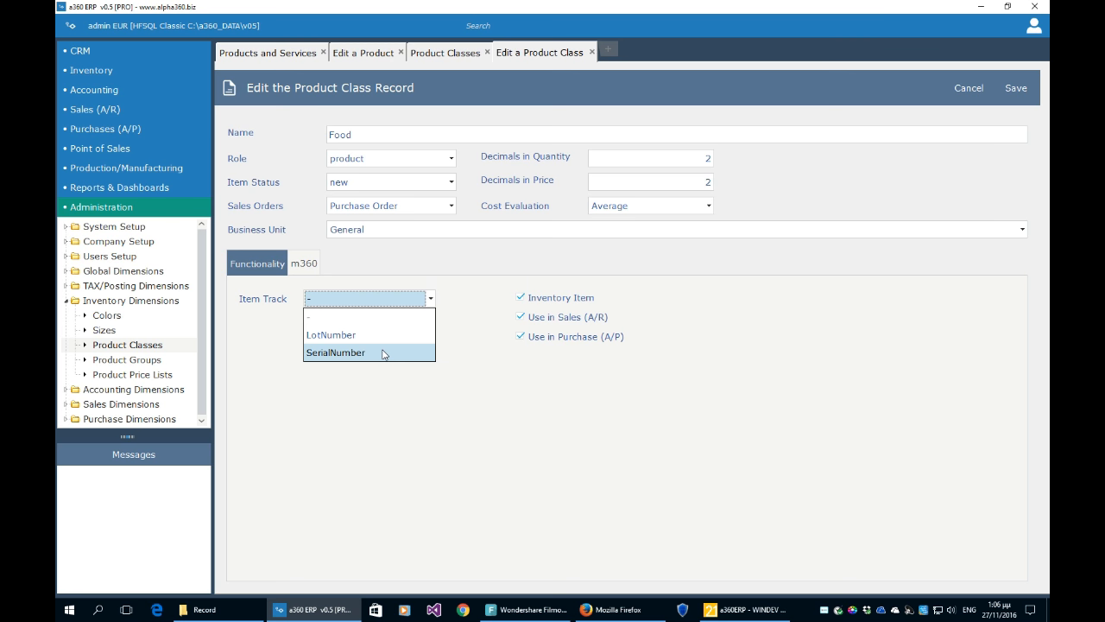
left_click(530, 404)
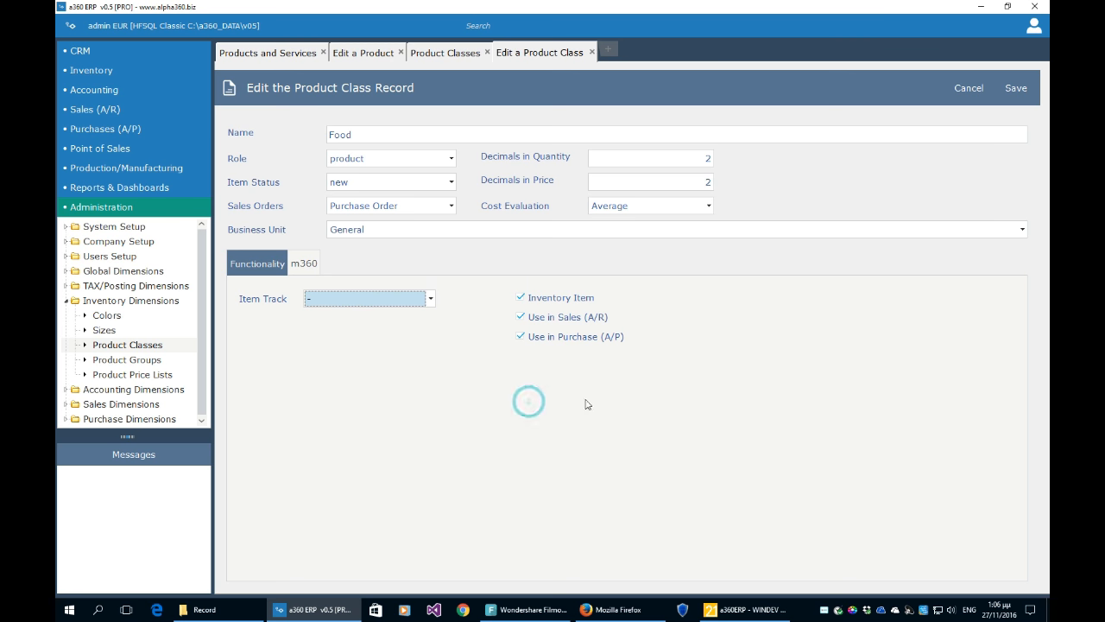
left_click(591, 53)
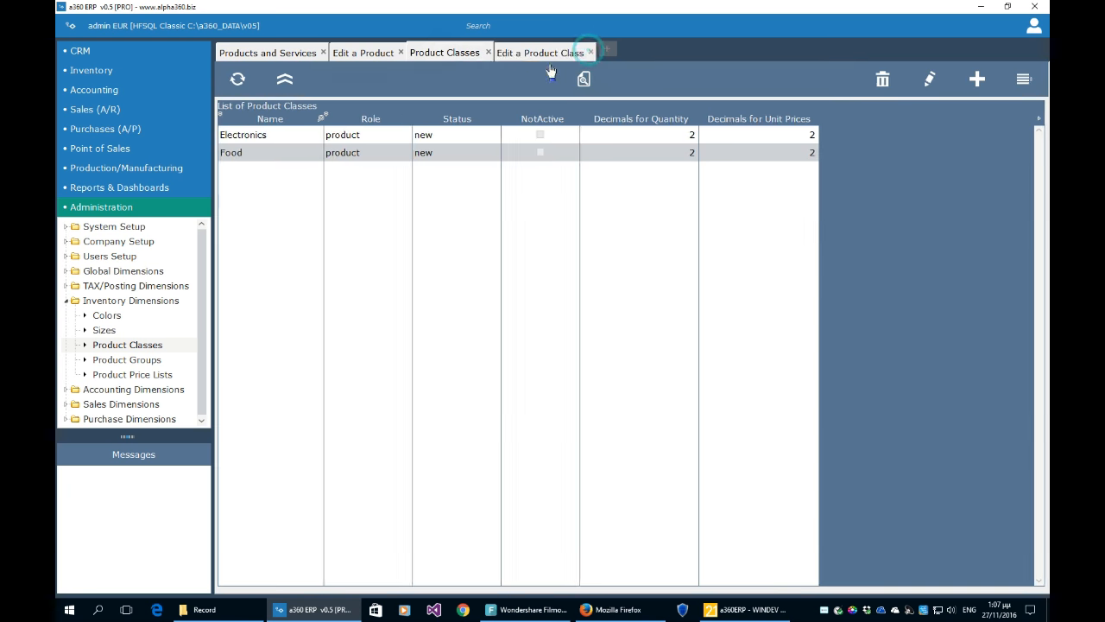
- Back on CHOCOLATE A, confirm Food class and LOW VAT posting, then show Manufacturer Info
left_click(487, 52)
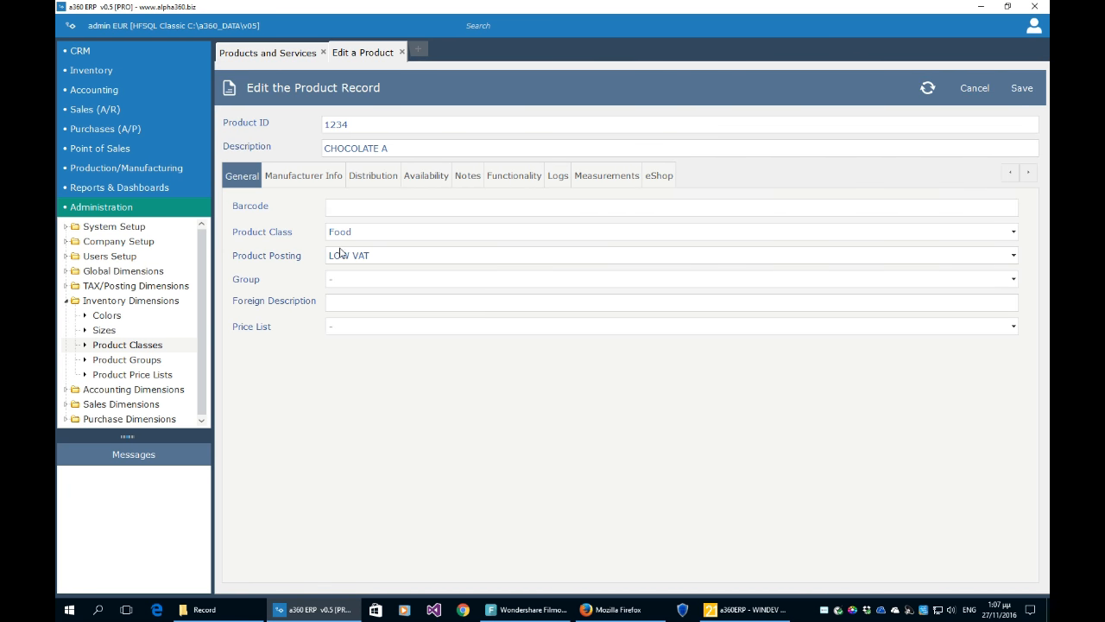
left_click(350, 234)
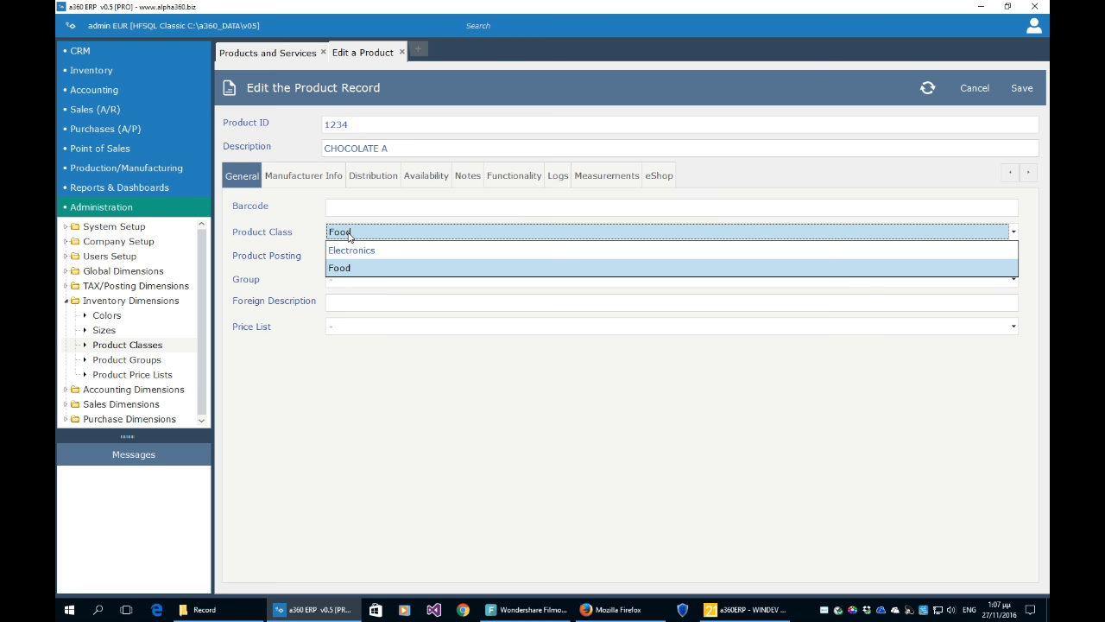
left_click(348, 234)
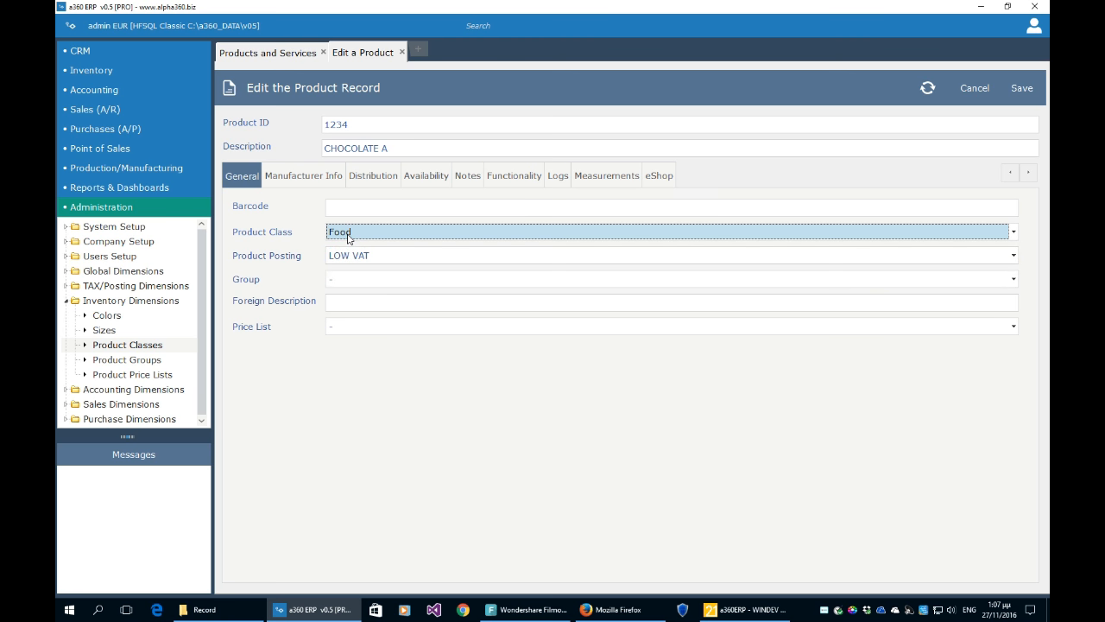
left_click(352, 258)
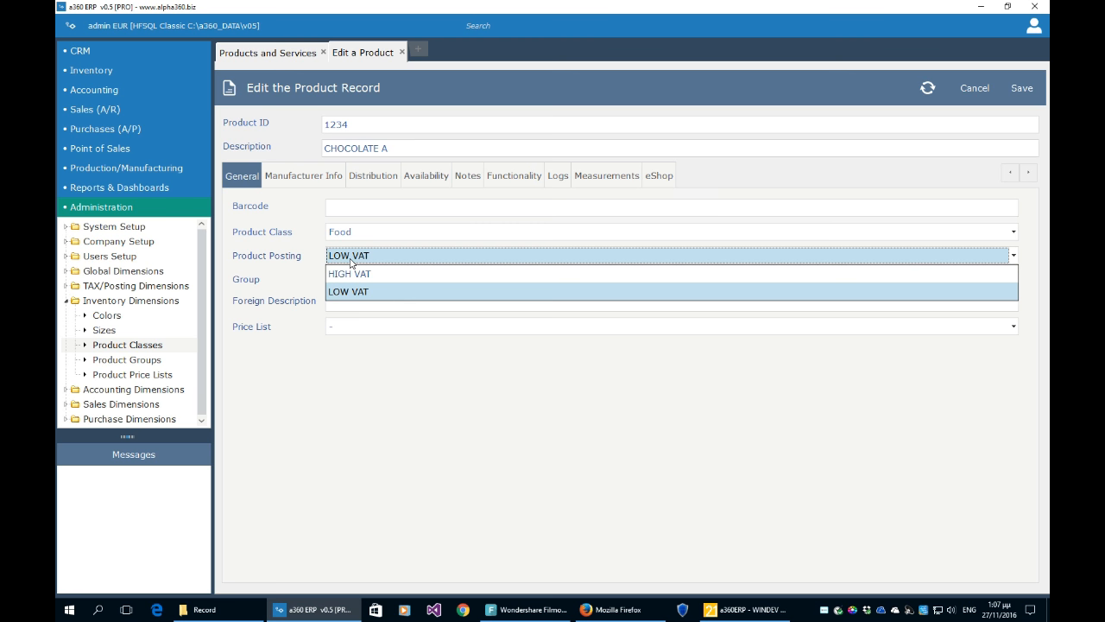
left_click(351, 261)
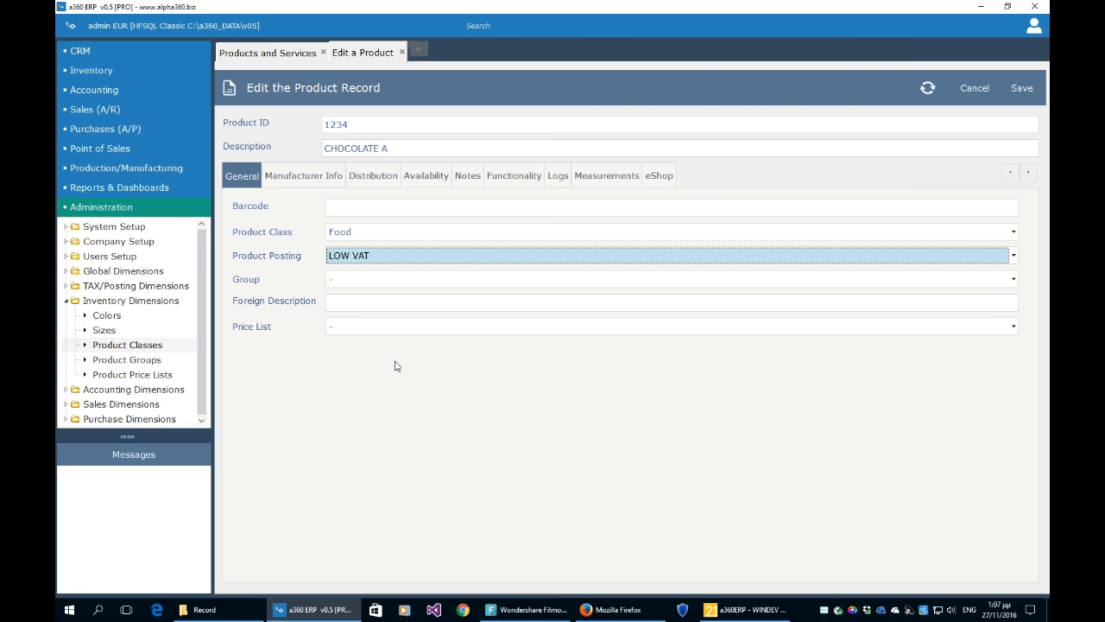
left_click(314, 177)
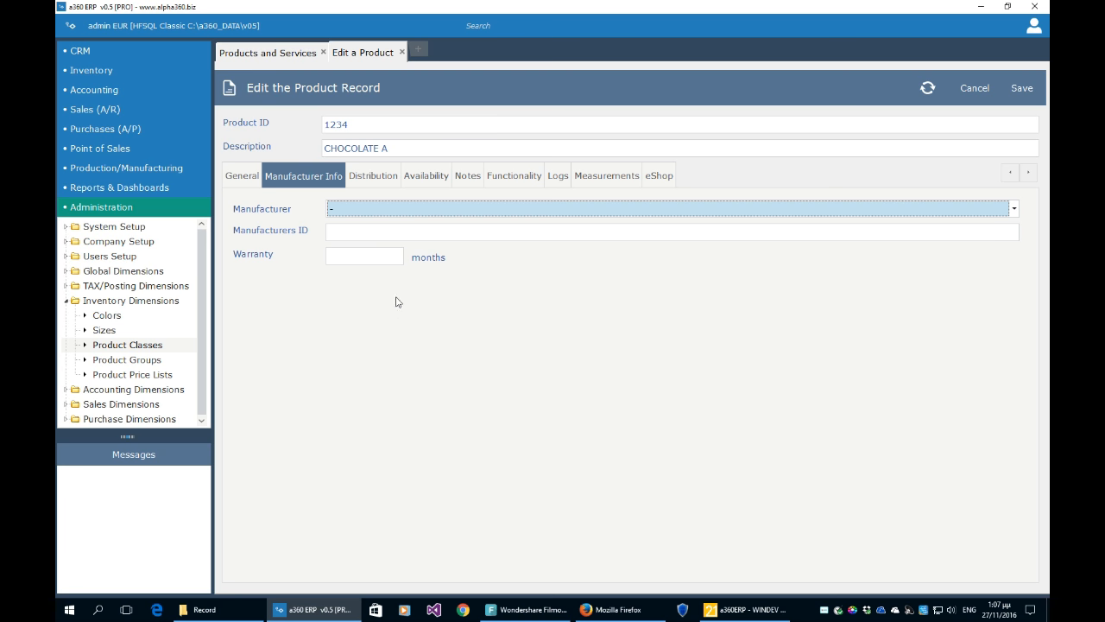
- Show CHOCOLATE A's distribution settings, keep UOM EACH, and step through the cost and price fields
left_click(380, 179)
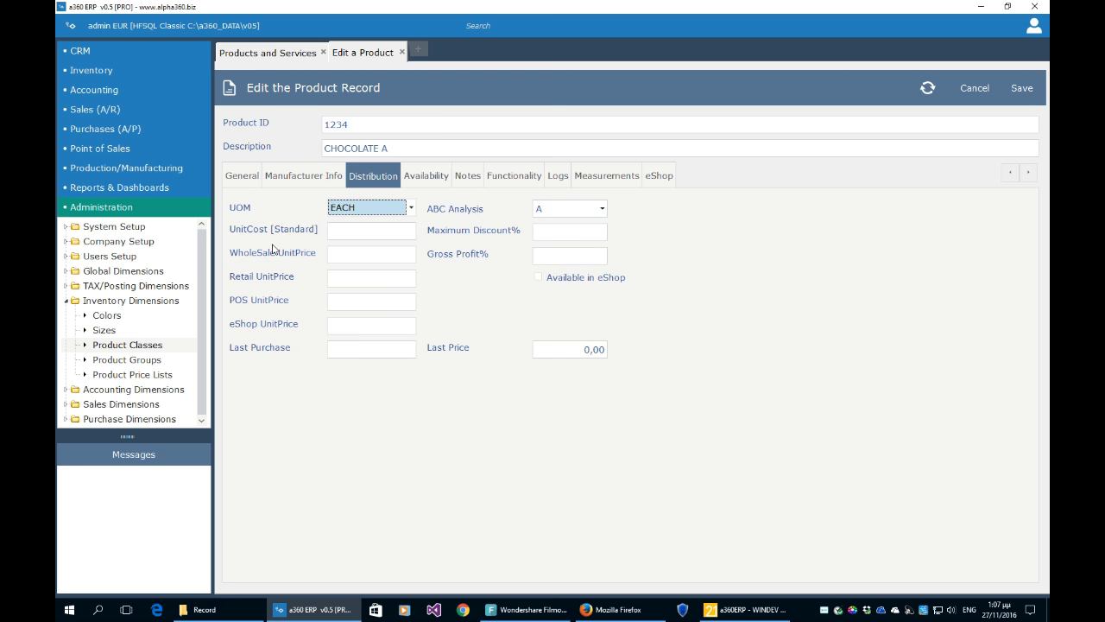
left_click(411, 211)
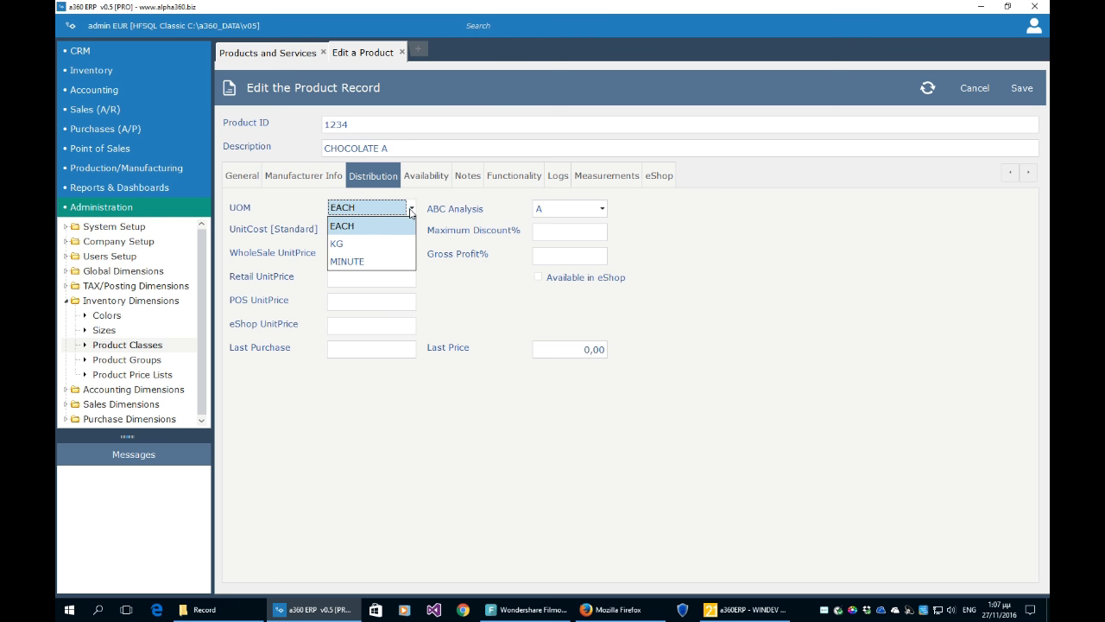
left_click(399, 228)
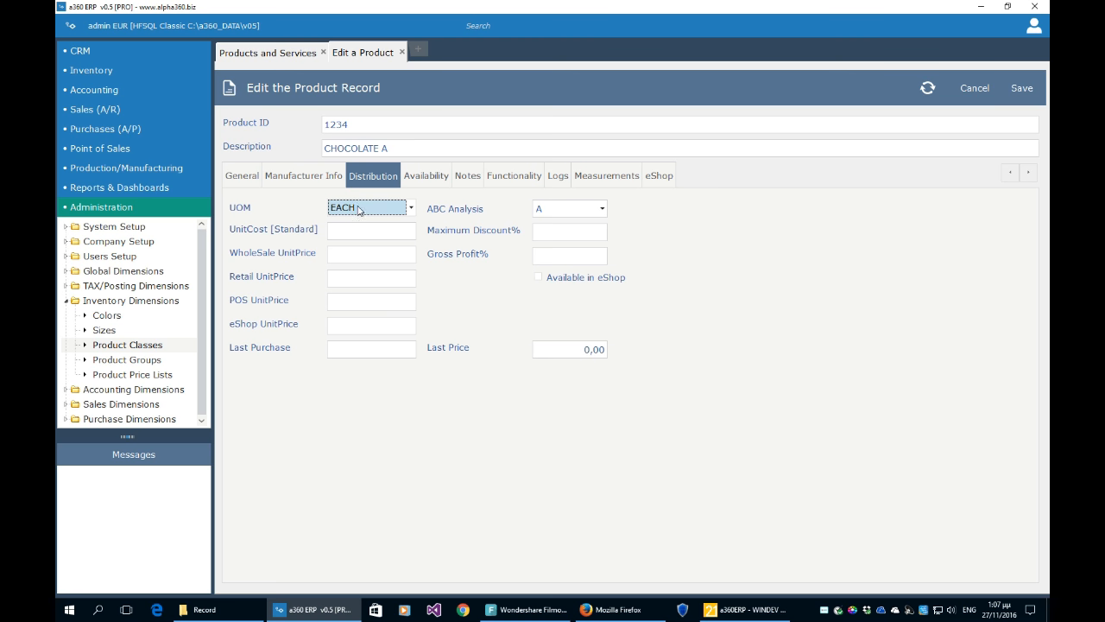
left_click(350, 233)
left_click(356, 255)
left_click(345, 278)
left_click(345, 300)
left_click(342, 326)
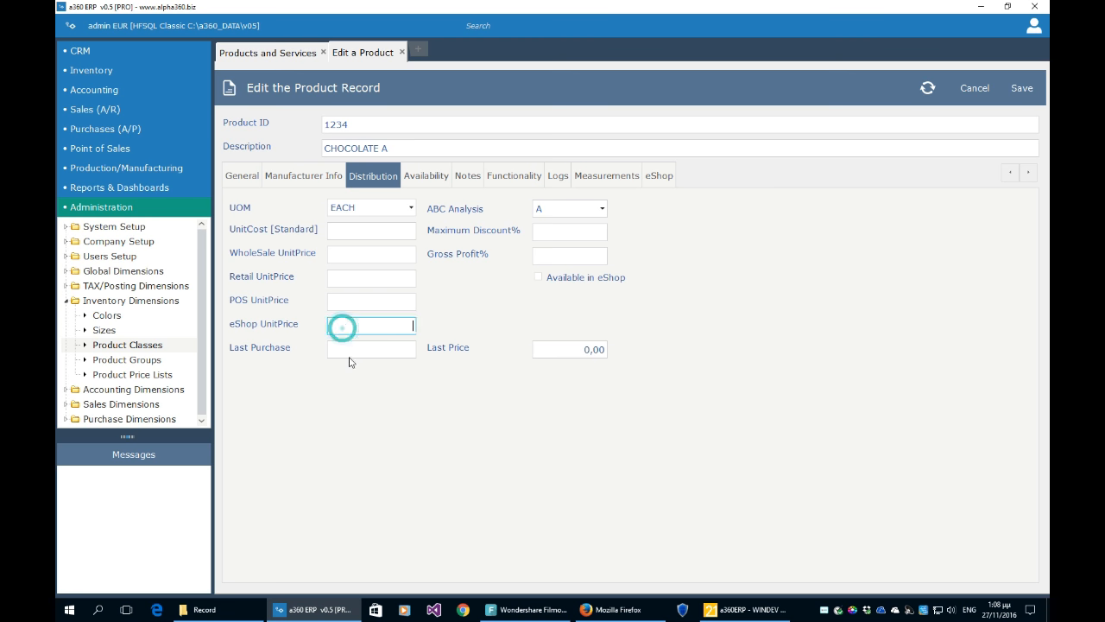
left_click(349, 350)
left_click(562, 348)
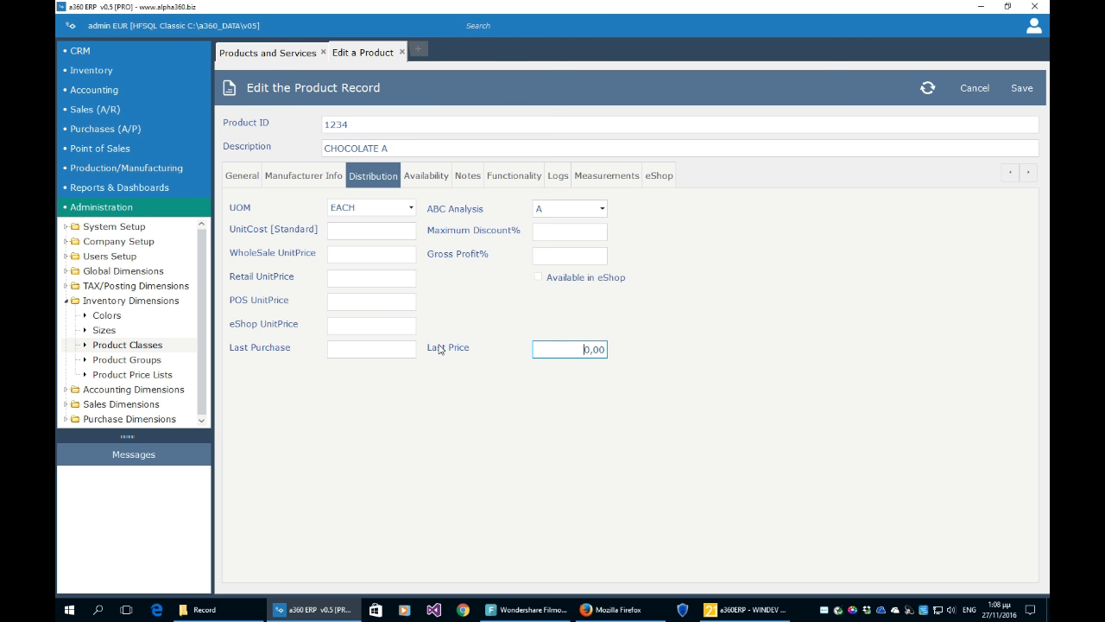
- Keep ABC Analysis at A, visit Maximum Discount% and Gross Profit%, and show Availability dates
left_click(583, 214)
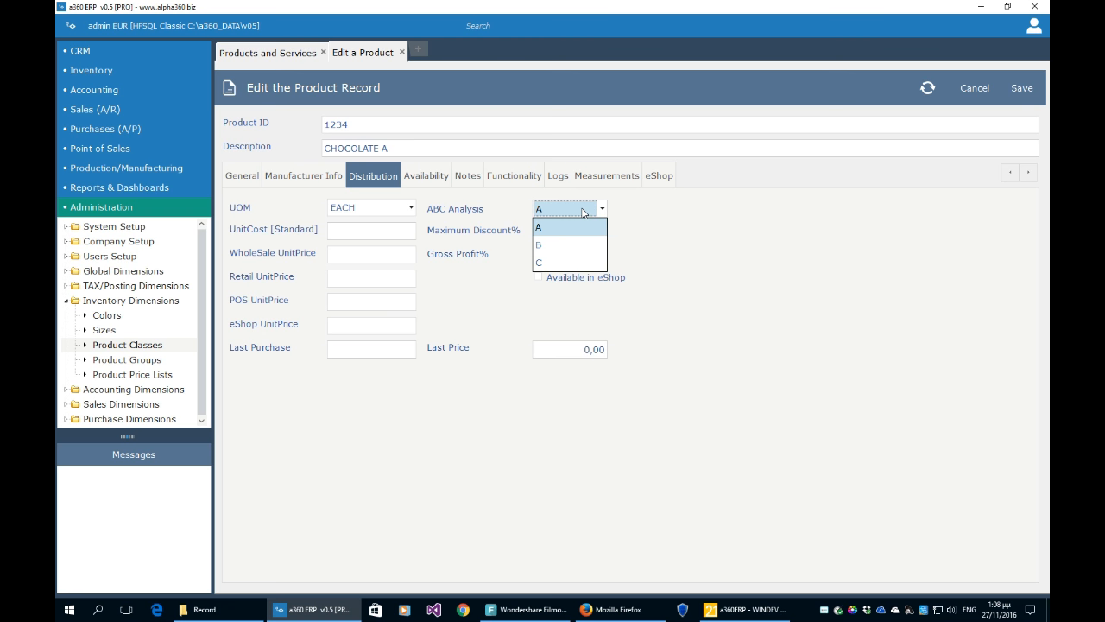
left_click(682, 221)
left_click(585, 230)
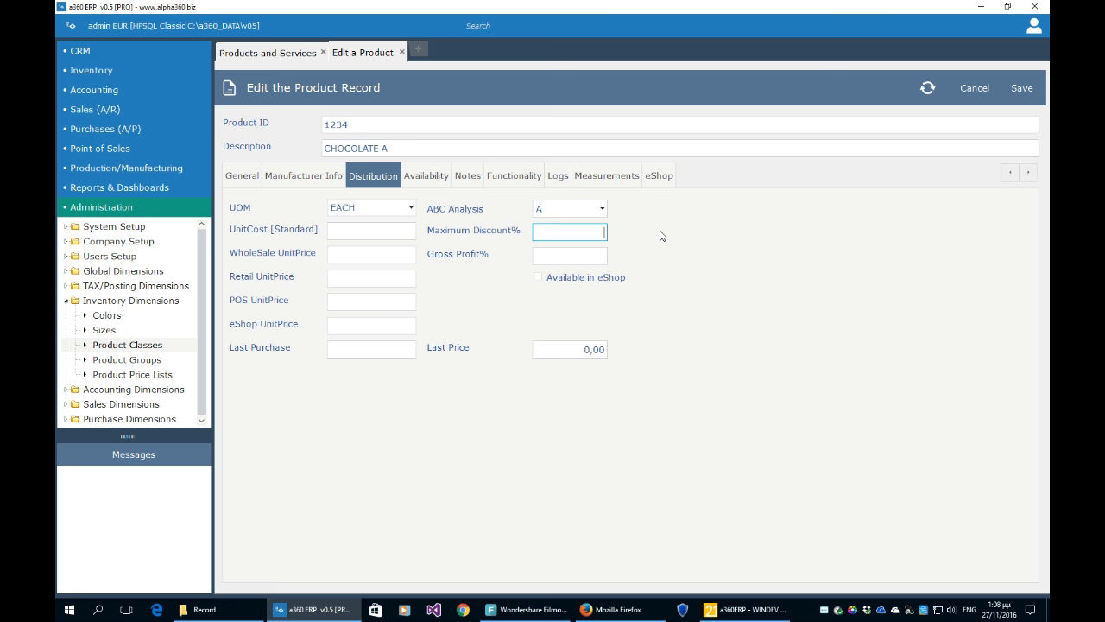
left_click(572, 256)
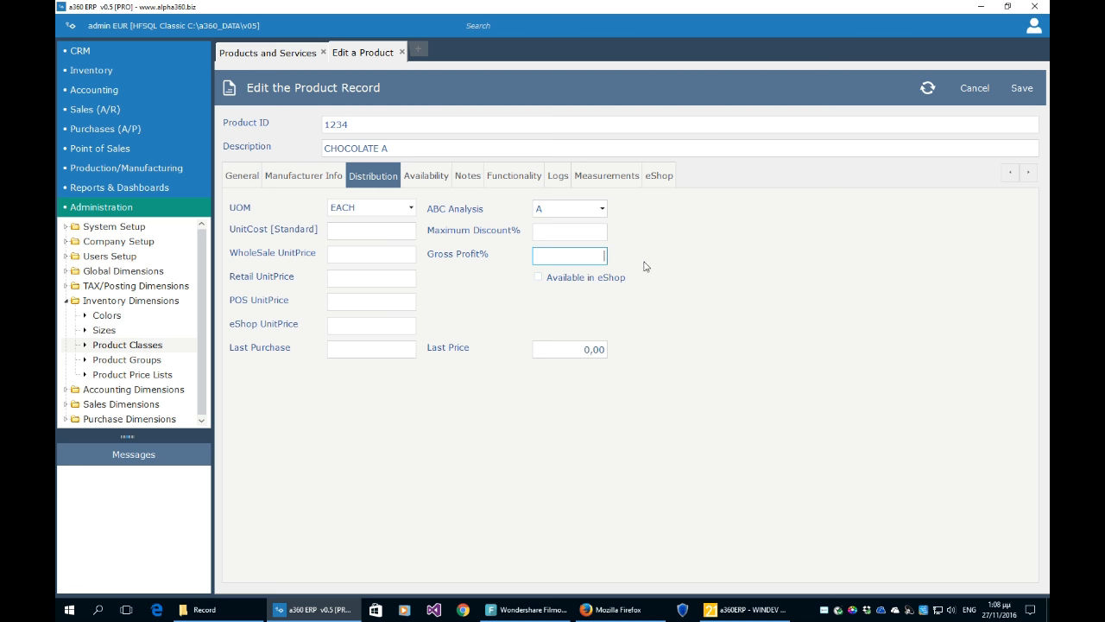
left_click(438, 183)
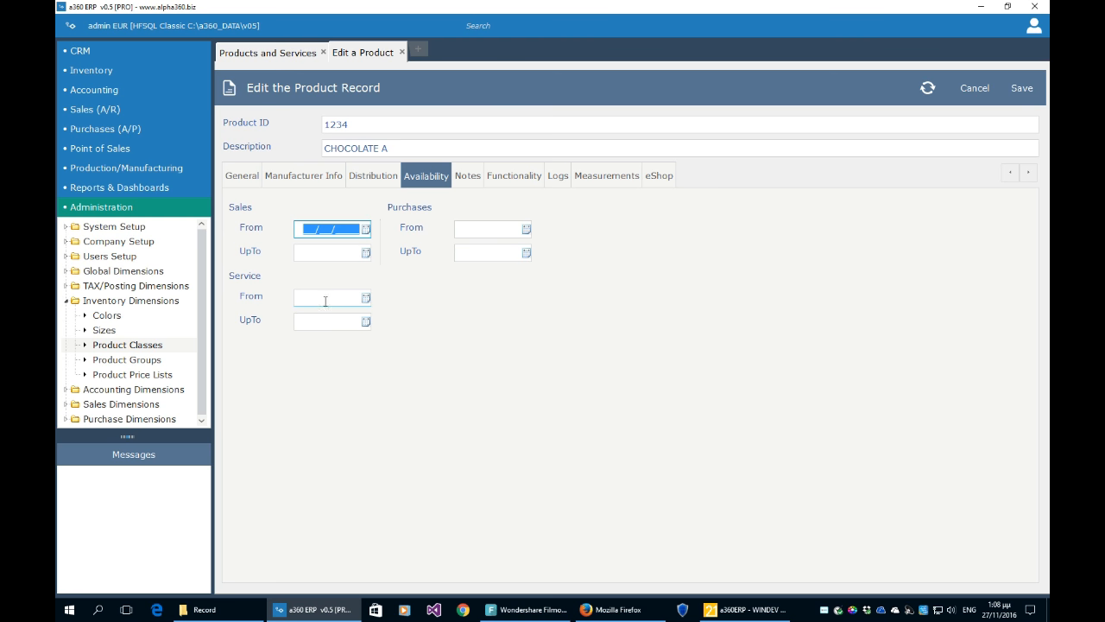
- View CHOCOLATE A's Notes, Functionality, Logs and Measurements tabs
left_click(466, 176)
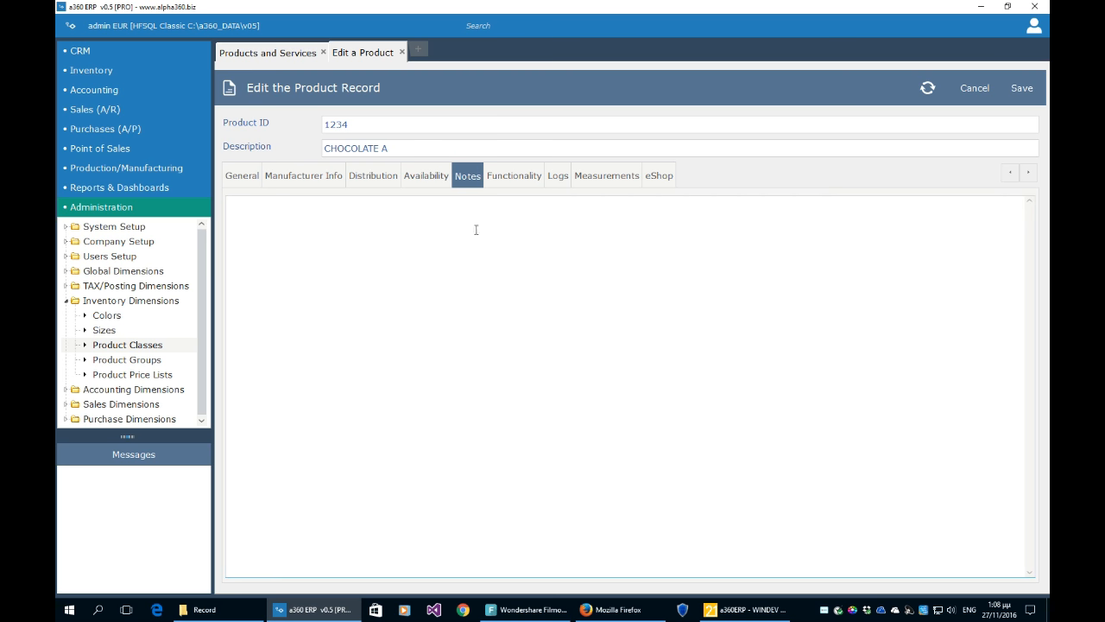
left_click(516, 183)
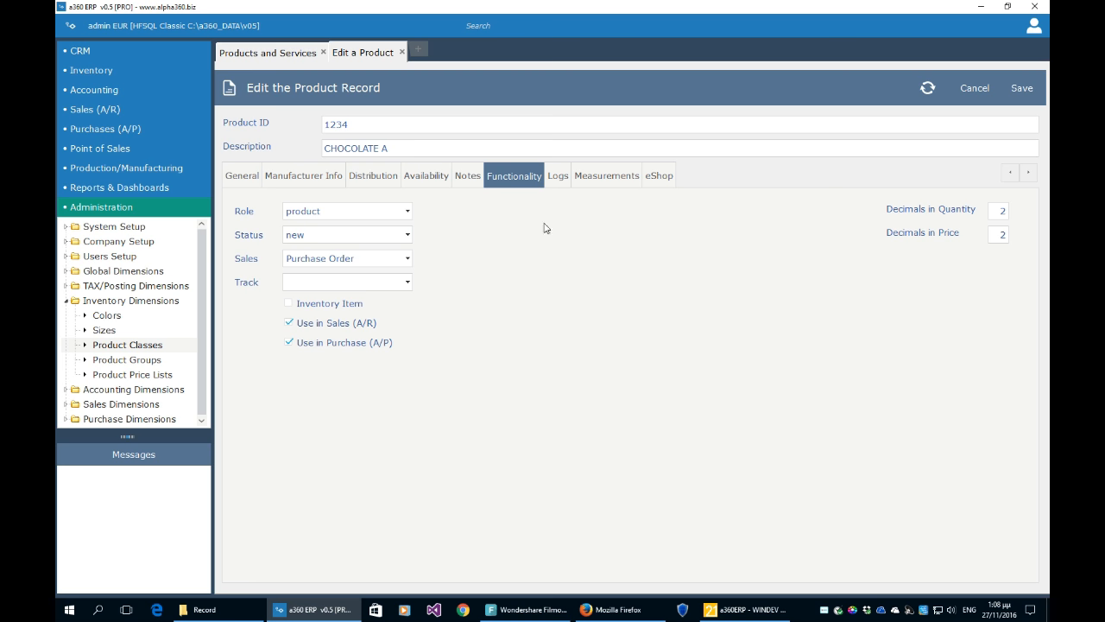
left_click(557, 179)
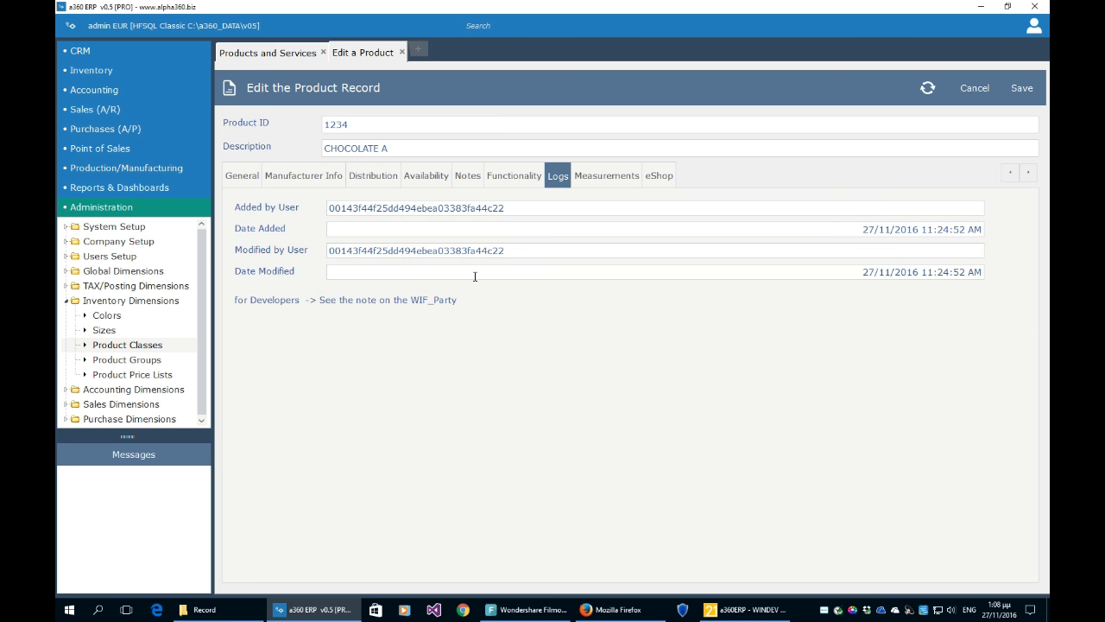
left_click(599, 178)
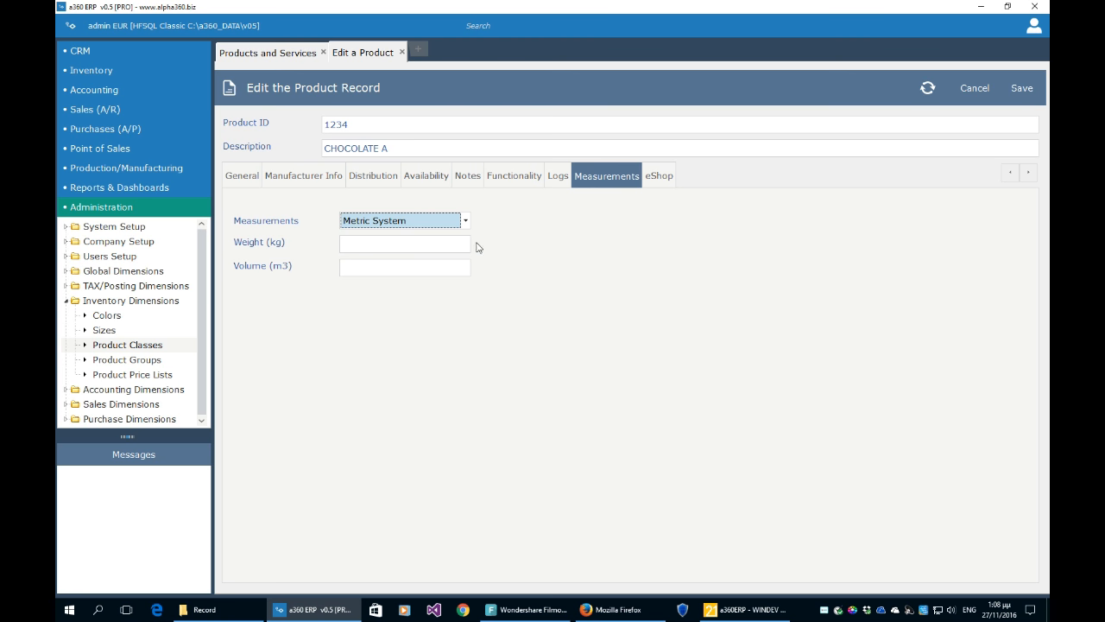
- Try Imperial and US Customary measurement systems, then reset to Metric System
left_click(452, 224)
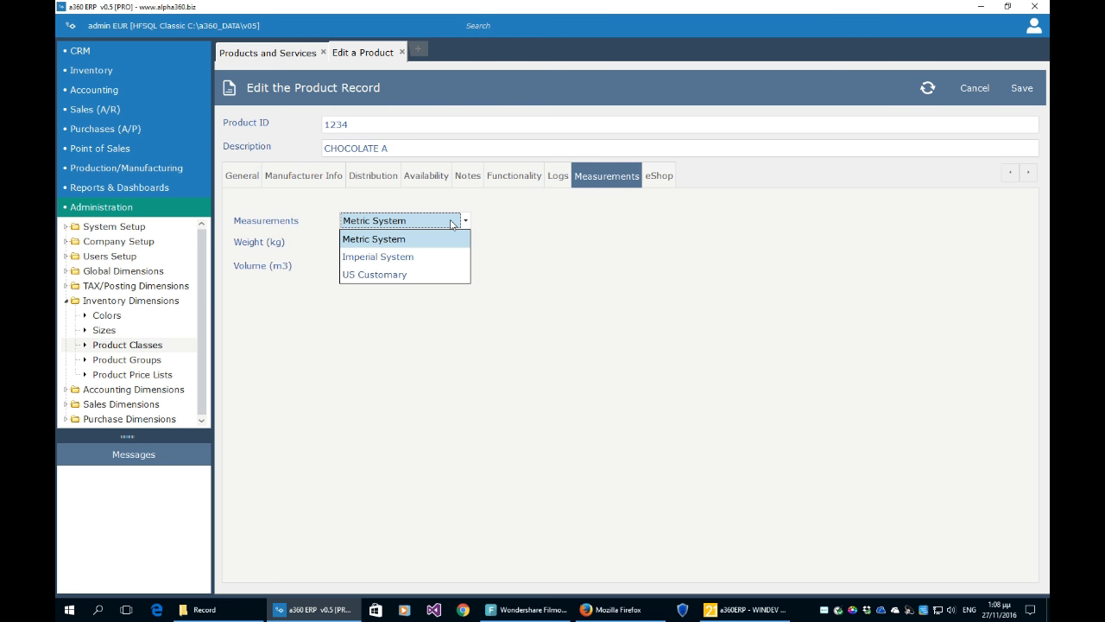
left_click(441, 257)
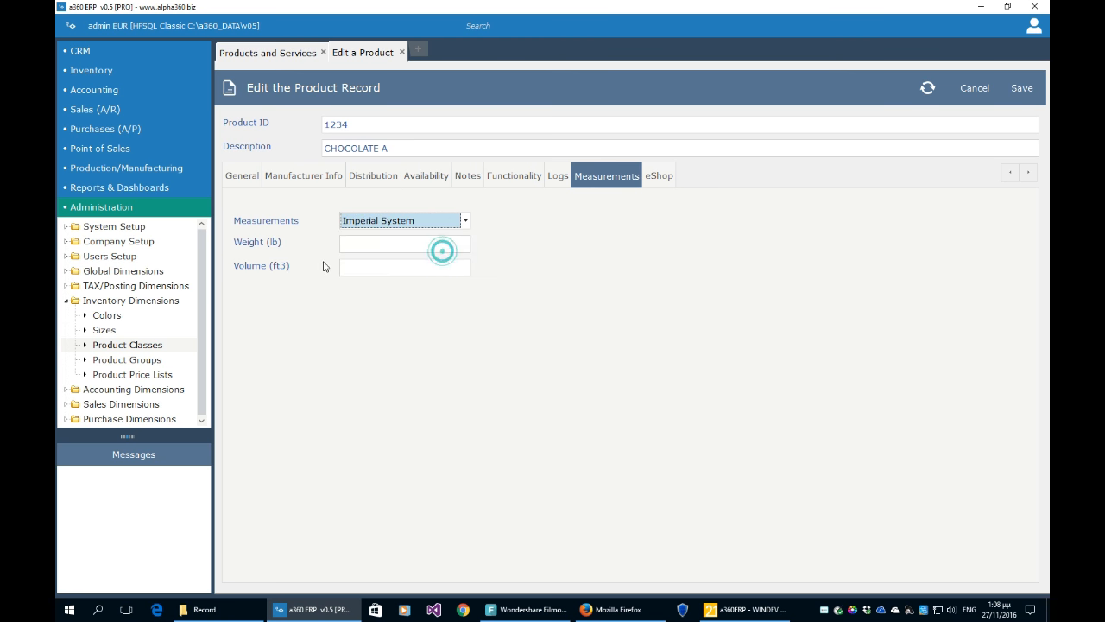
left_click(401, 221)
left_click(402, 277)
left_click(402, 221)
left_click(402, 237)
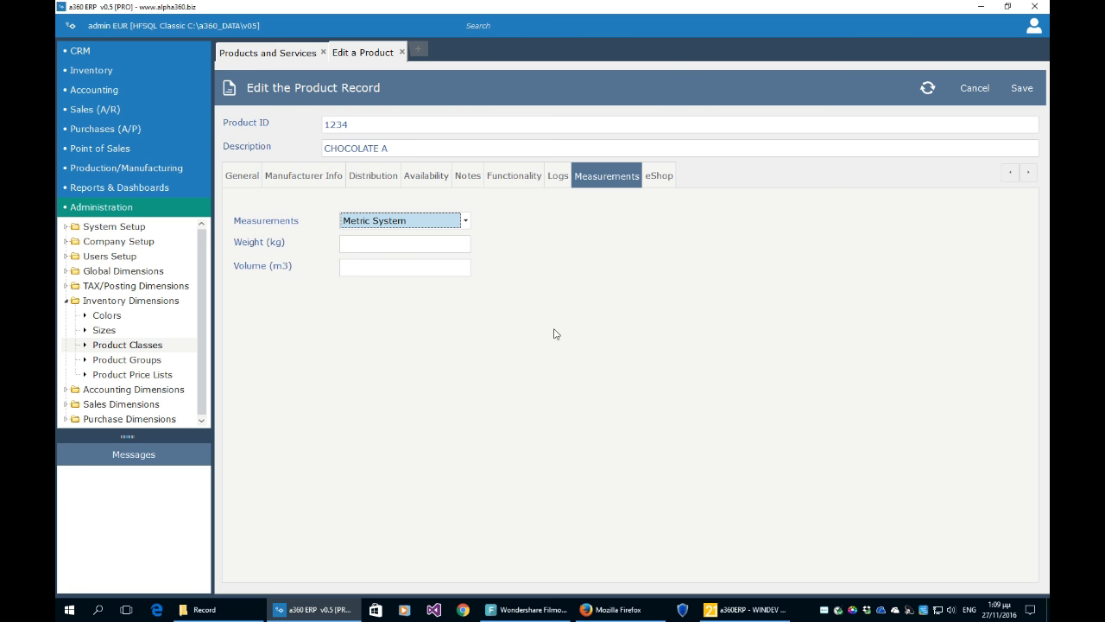
- Glance at the eShop description editor and return to the General details
left_click(663, 179)
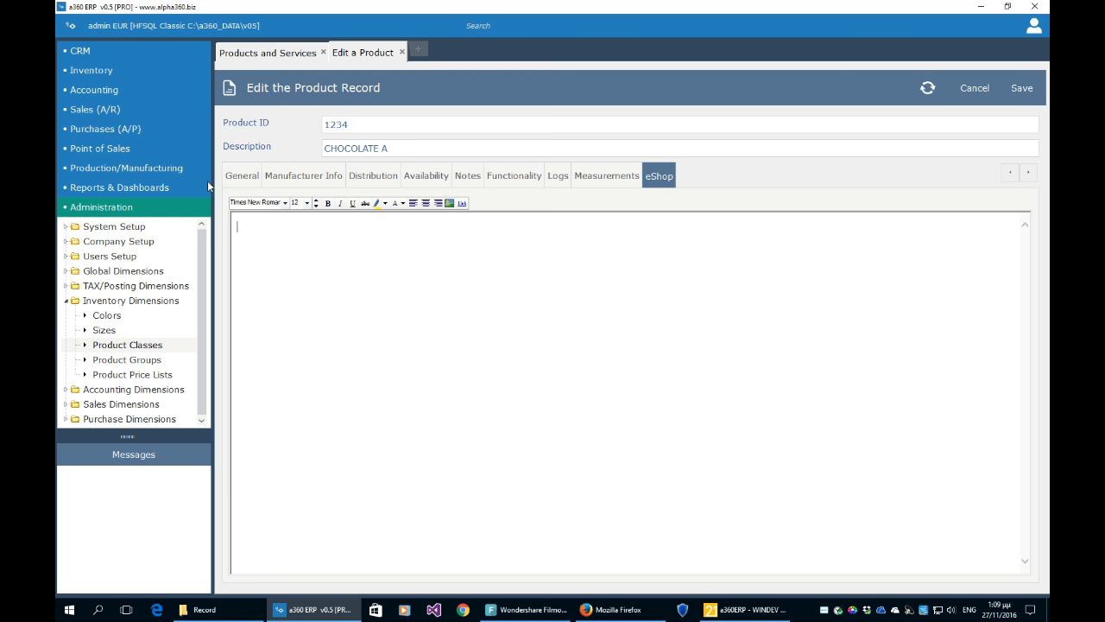
left_click(244, 181)
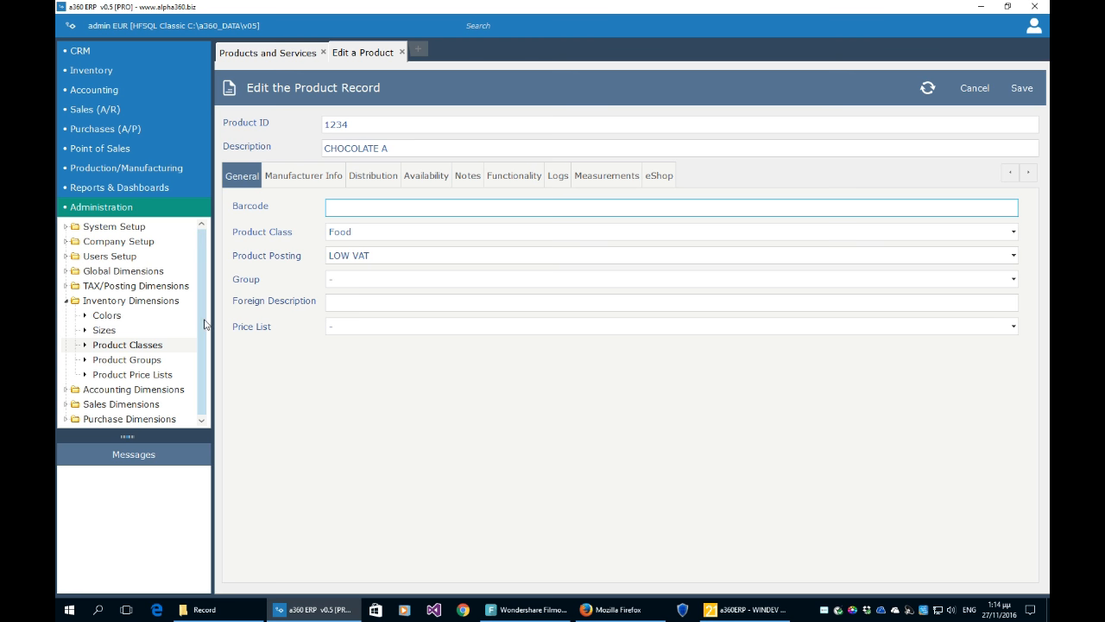
left_click_drag(199, 320, 202, 334)
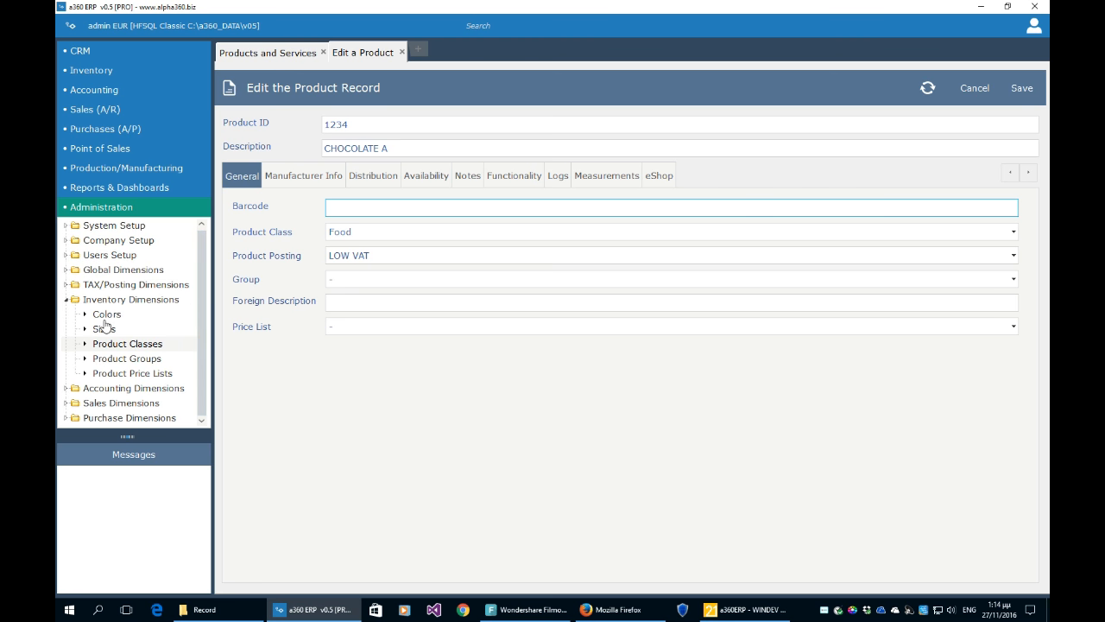
- Open Product Groups and Product Price Lists, then view CHOCOLATE A's manufacturer details
left_click(66, 301)
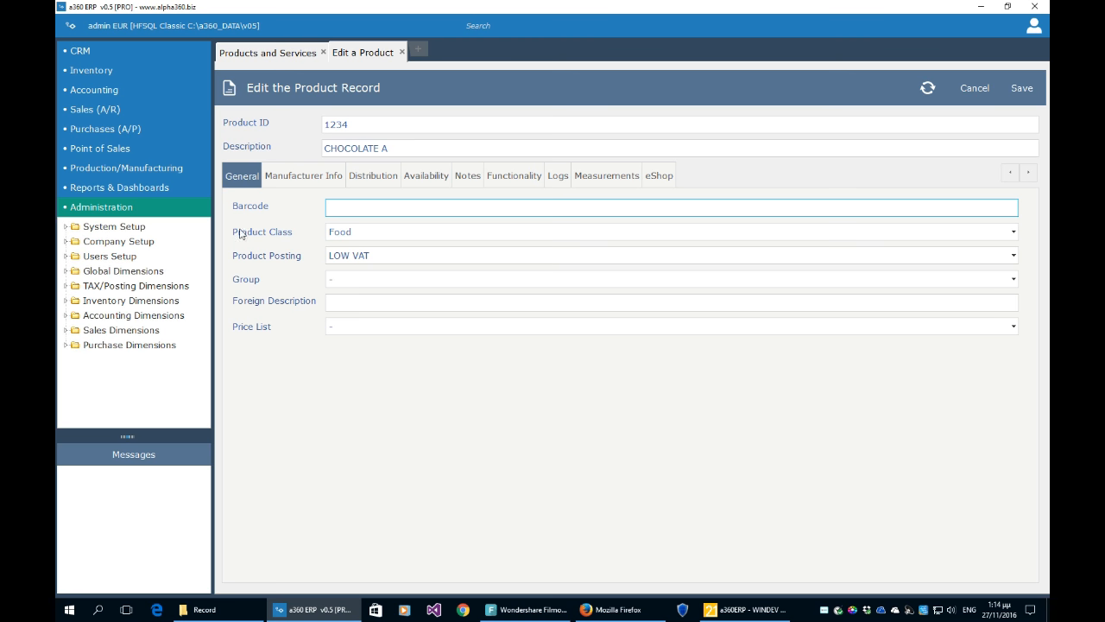
left_click(66, 301)
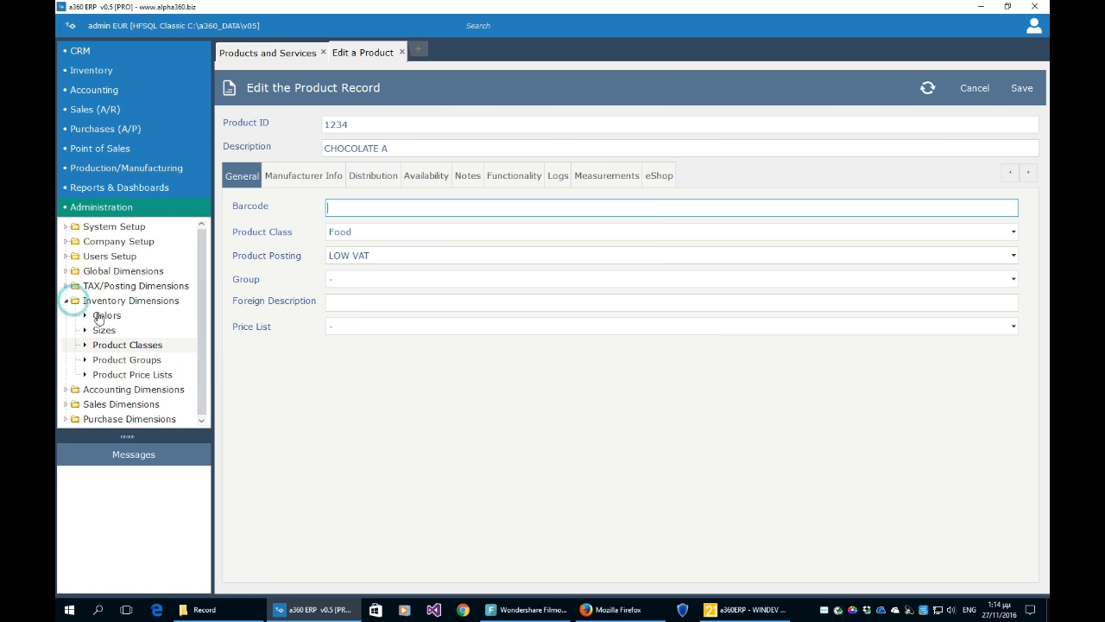
left_click(143, 363)
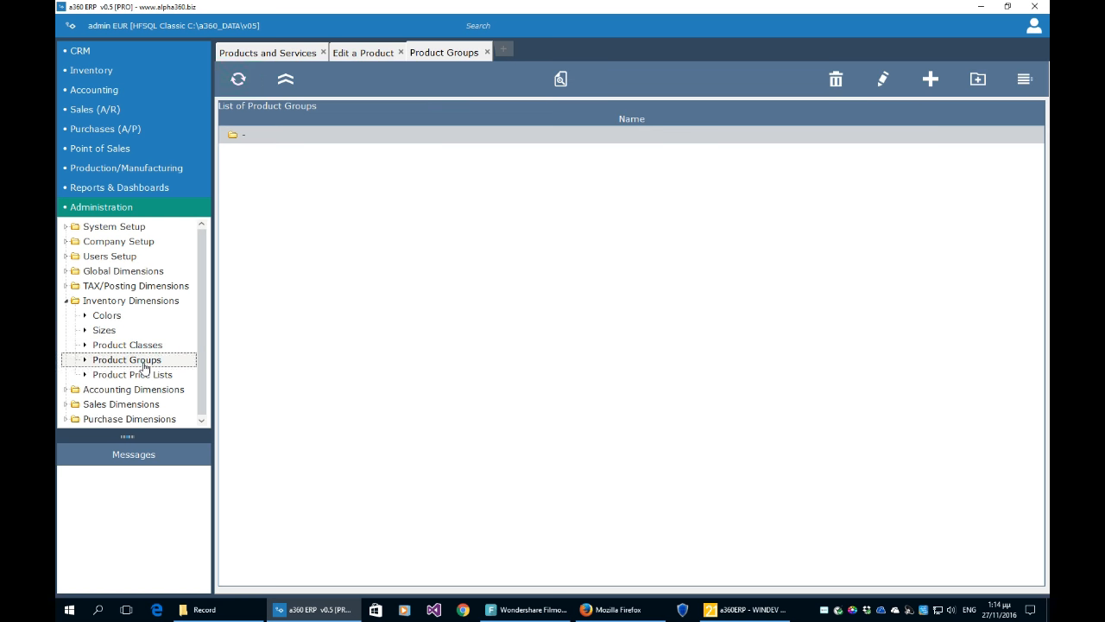
left_click(143, 375)
left_click(143, 360)
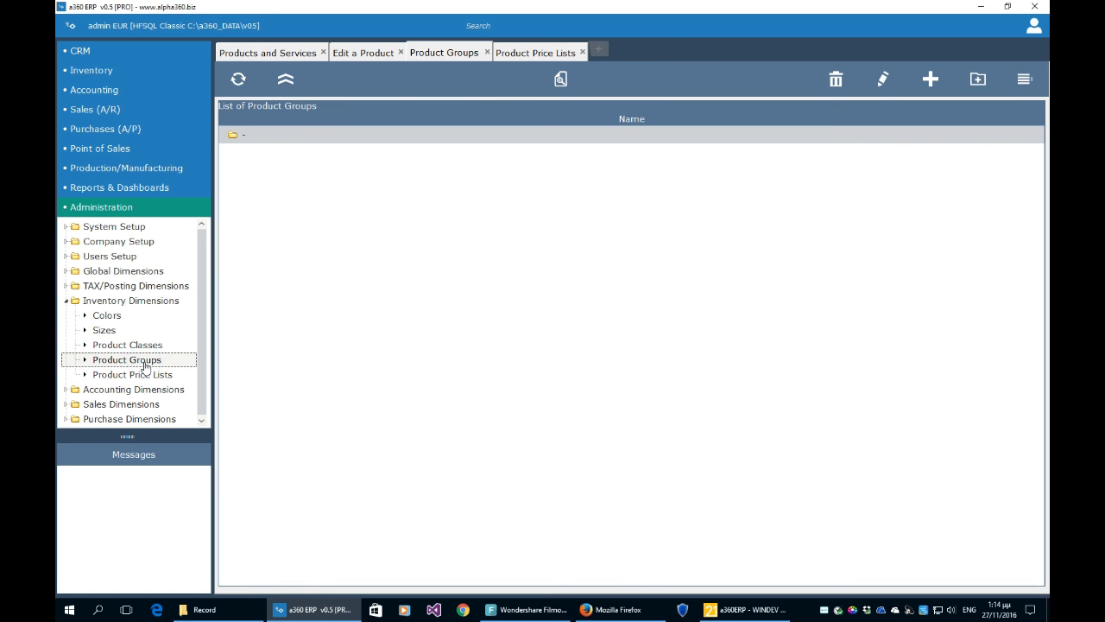
left_click(383, 52)
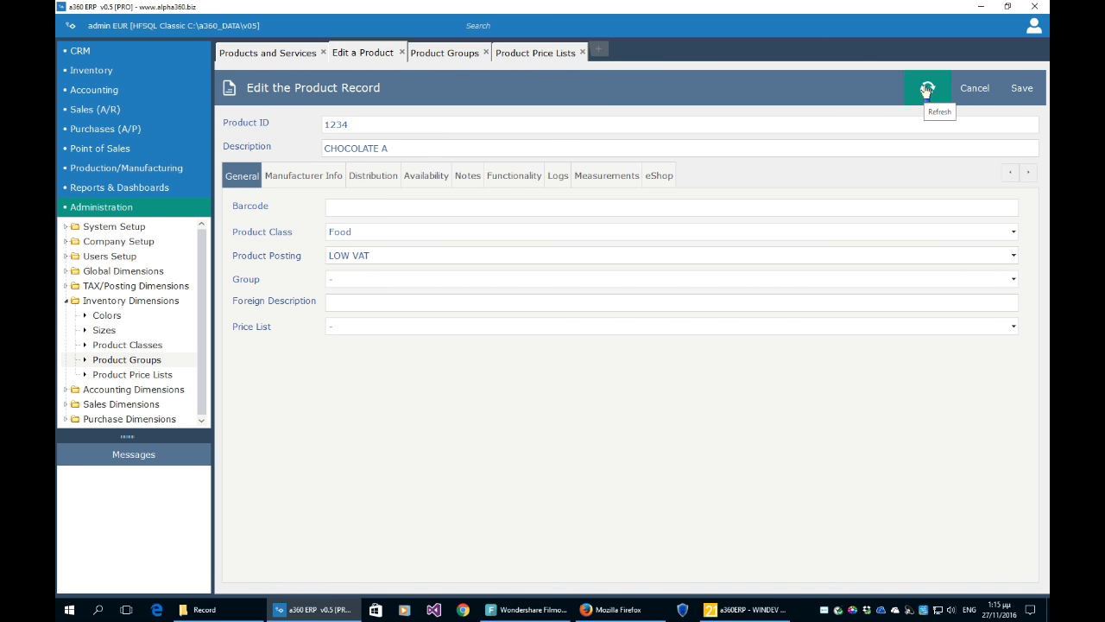
left_click(327, 182)
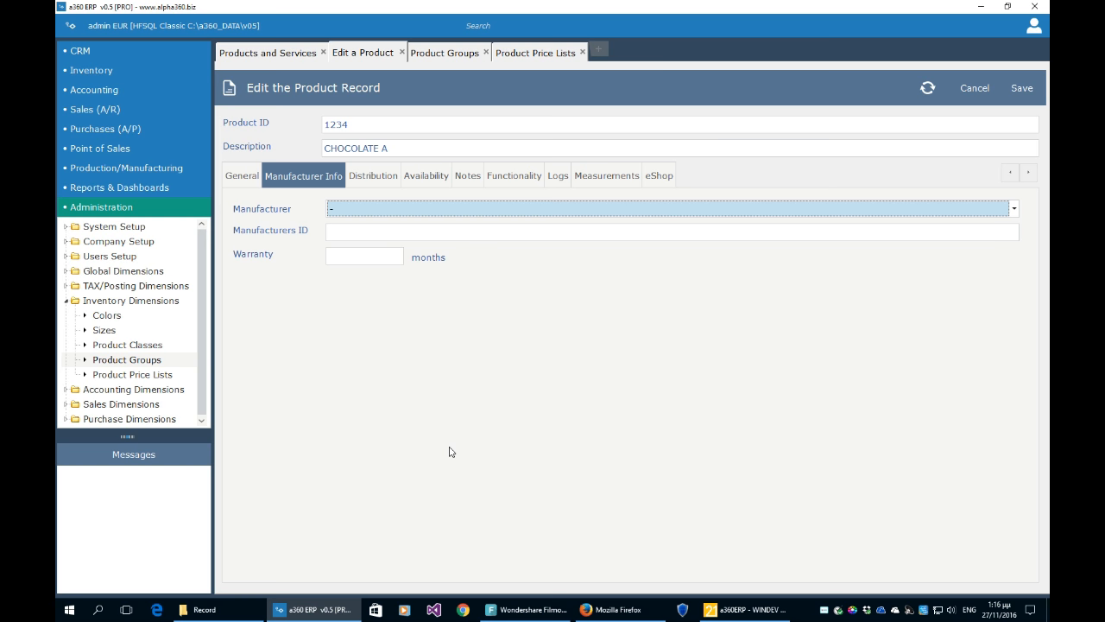
- Close the price lists, product groups, CHOCOLATE A record and products list tabs
left_click(582, 53)
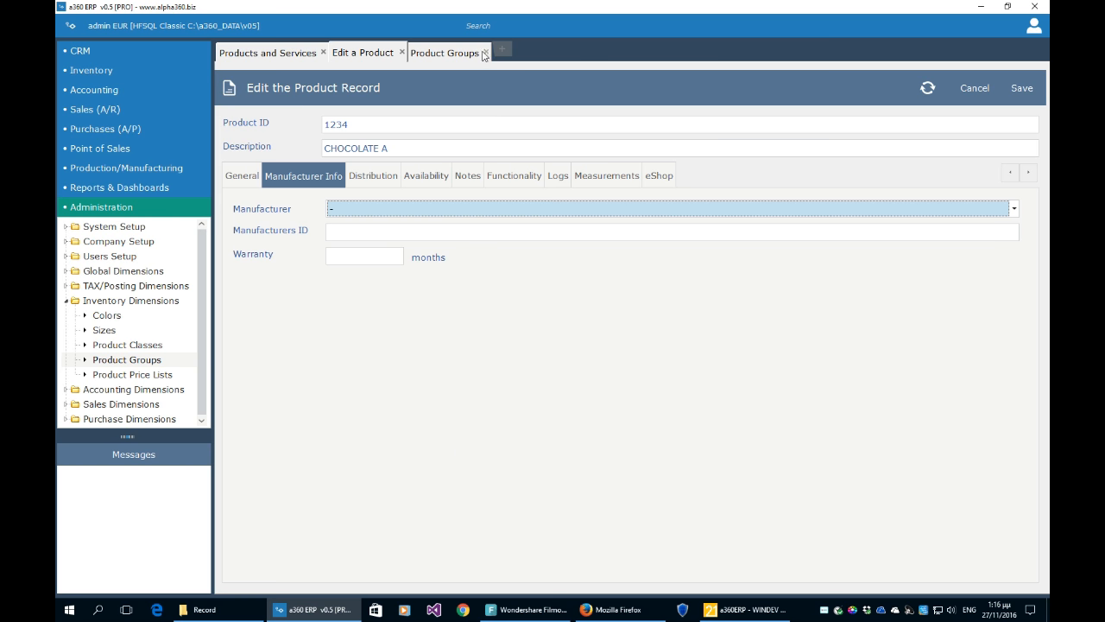
left_click(484, 53)
left_click(401, 53)
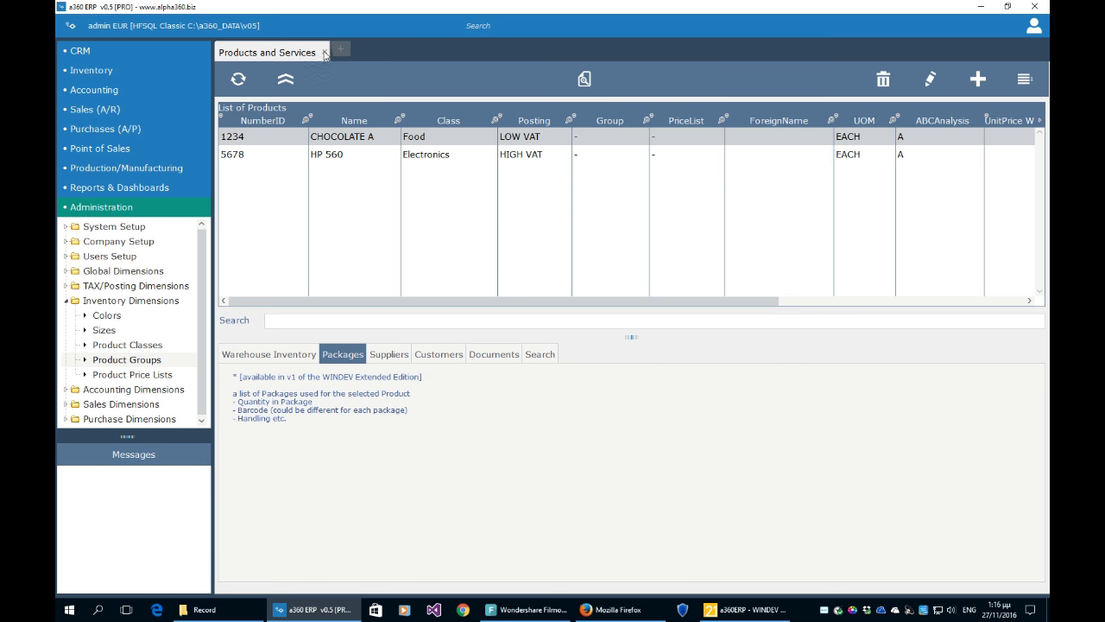
left_click(325, 52)
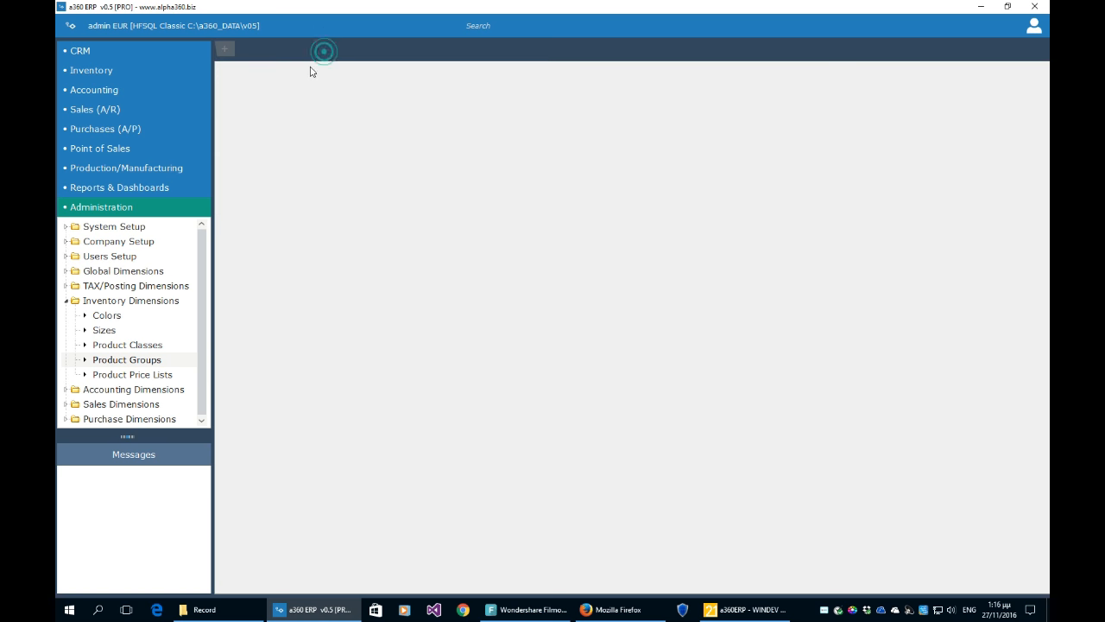
left_click(88, 131)
- Open the Expenses list and start a new expense with ID 01
left_click(119, 180)
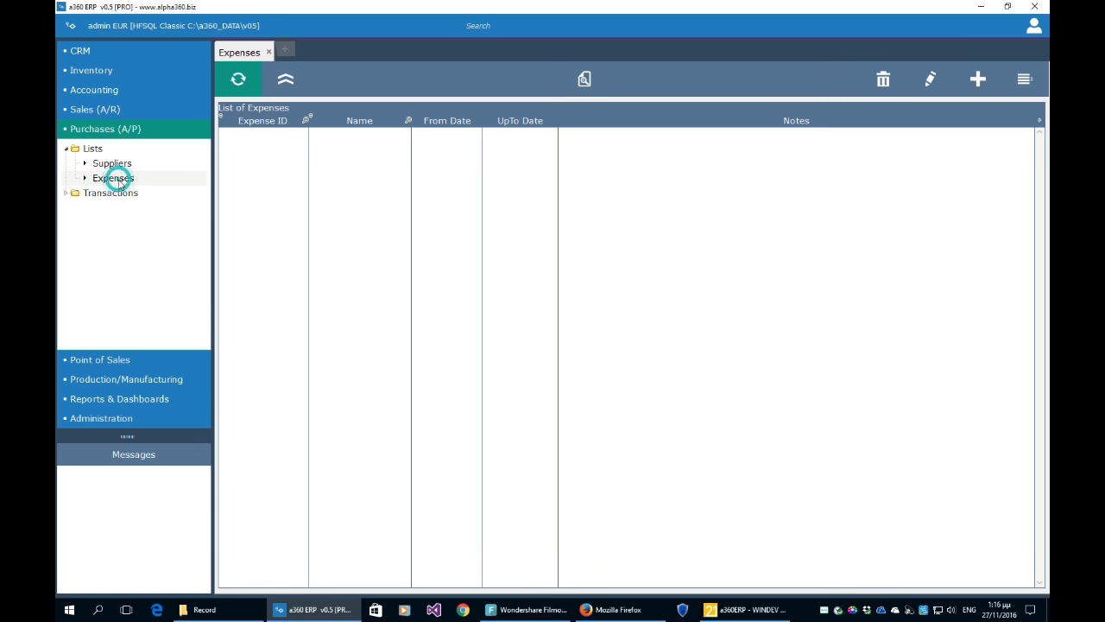
left_click(385, 223)
left_click(981, 91)
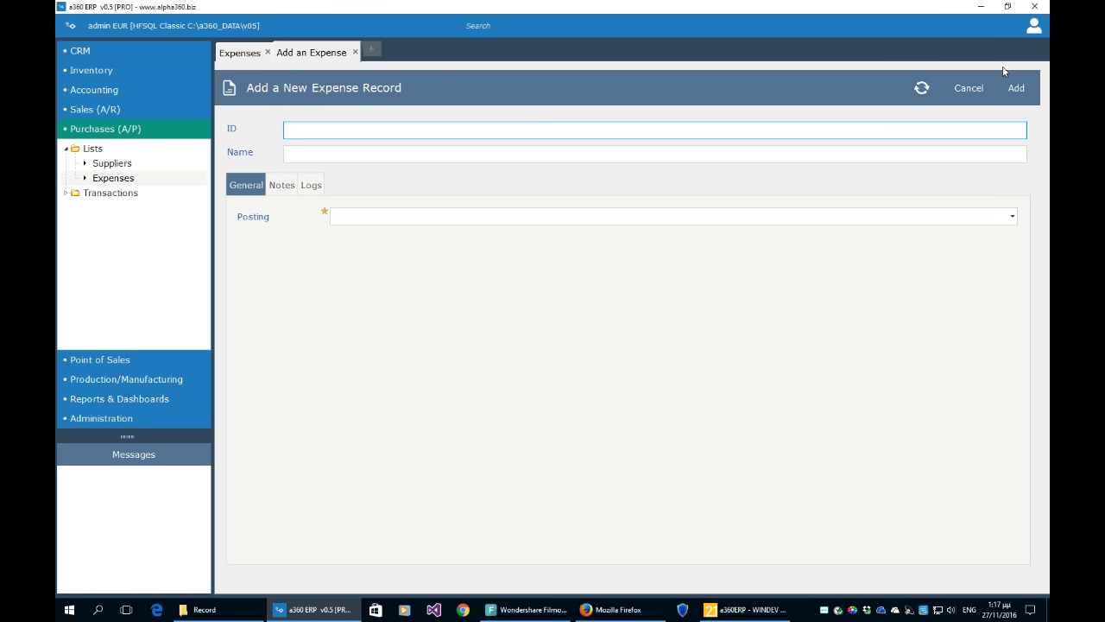
type("0")
key("BackSpace")
type("01")
key("Tab")
- Name the expense EXPENSE 1, set HIGH VAT posting, and add it
type("EXPESN")
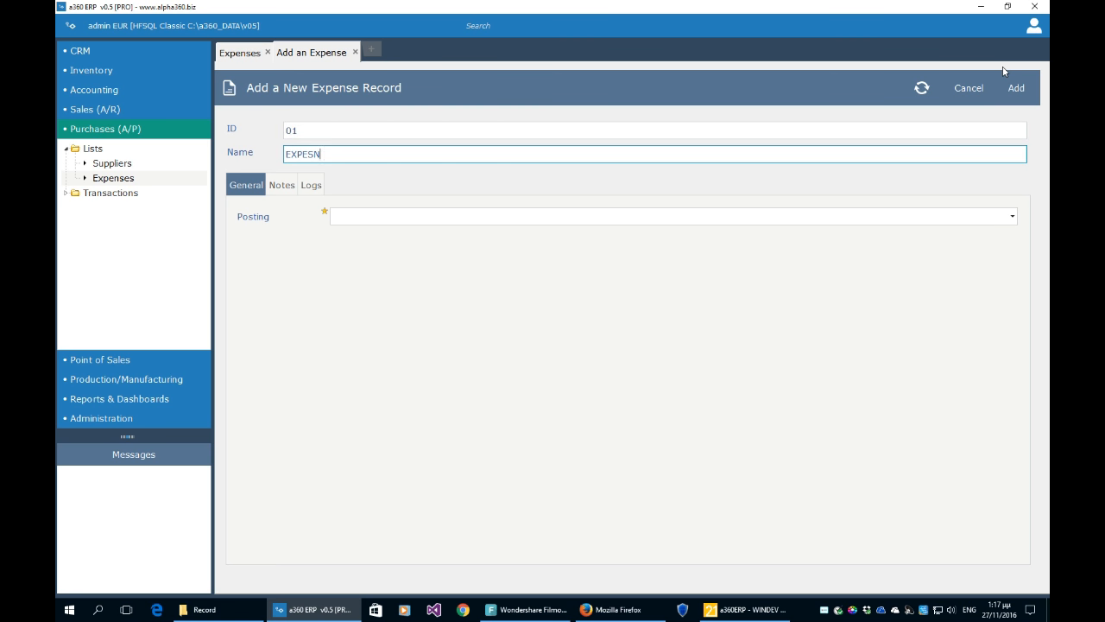
type("E")
key("BackSpace")
key("BackSpace")
key("BackSpace")
type("NSE 1")
key("Tab")
left_click(962, 221)
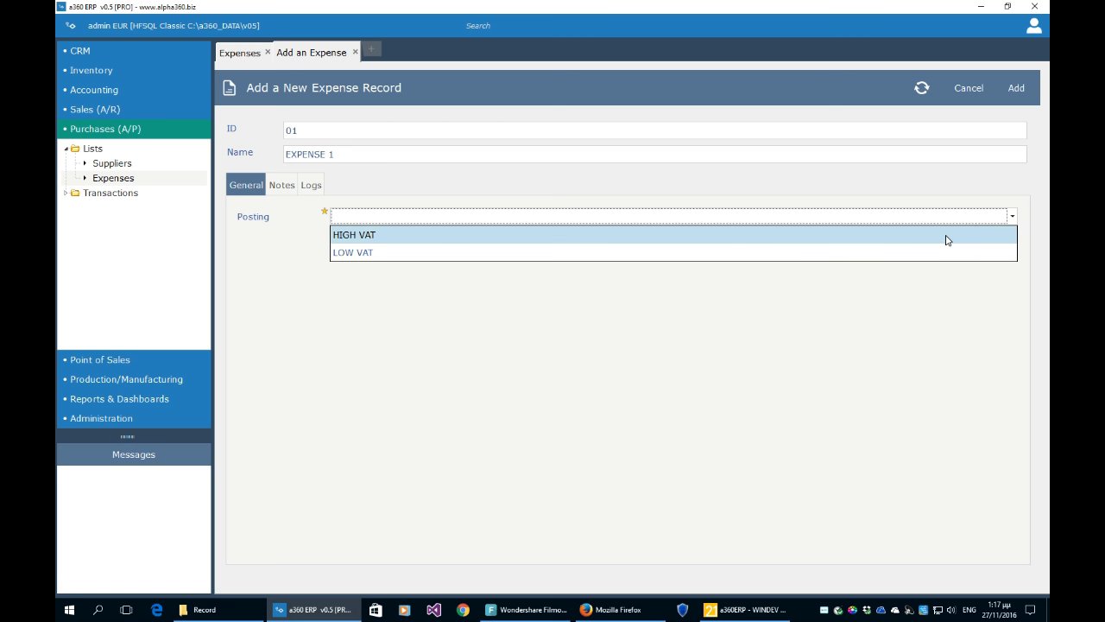
left_click(944, 238)
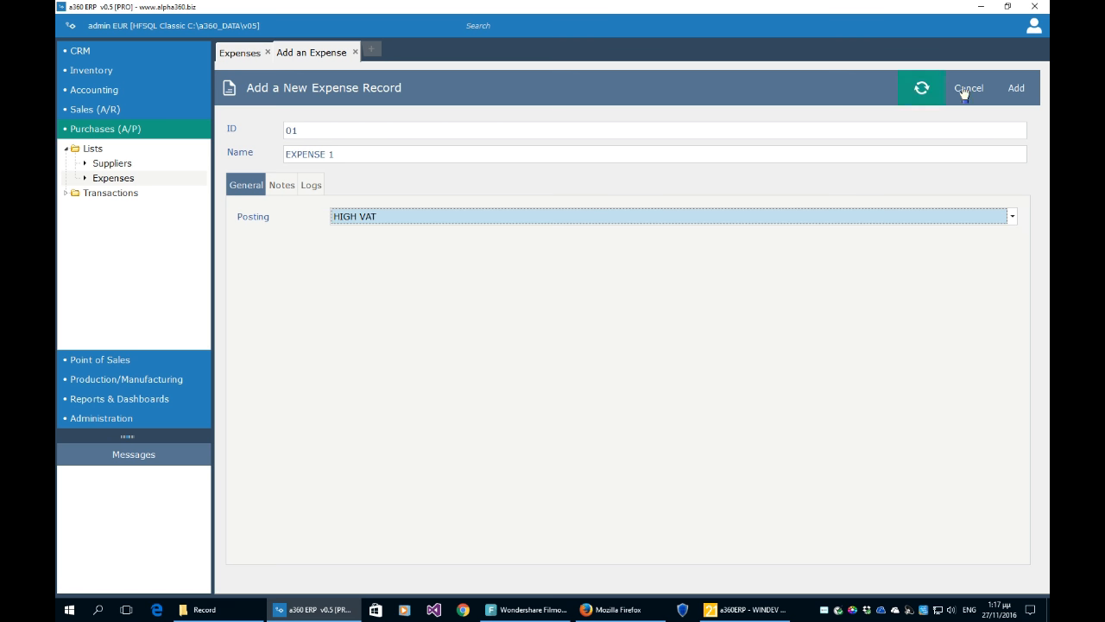
left_click(1015, 89)
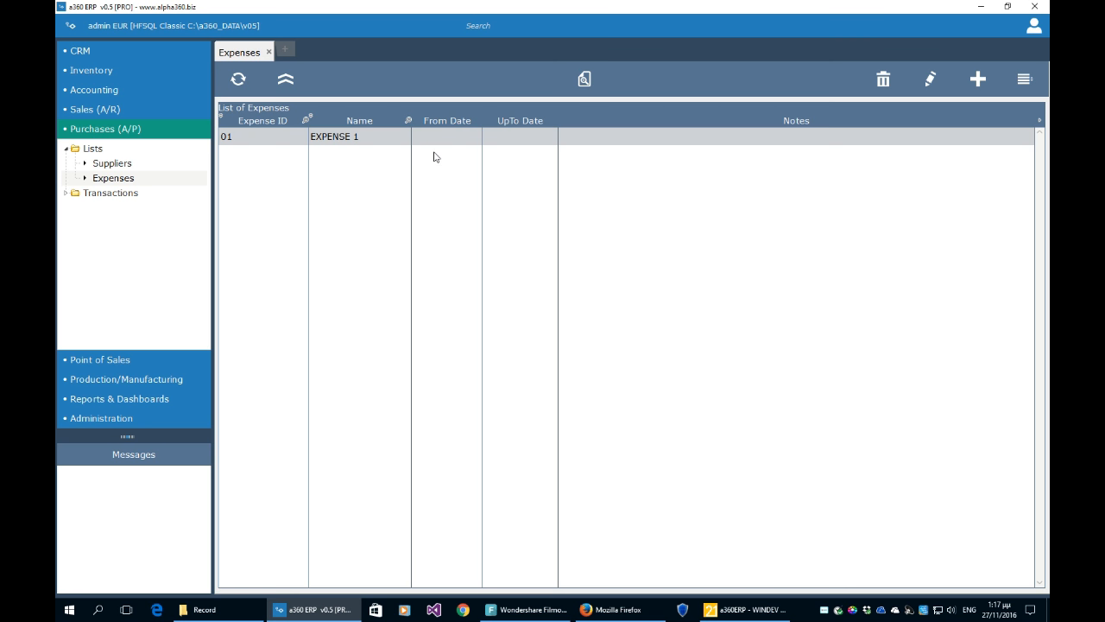
left_click(105, 92)
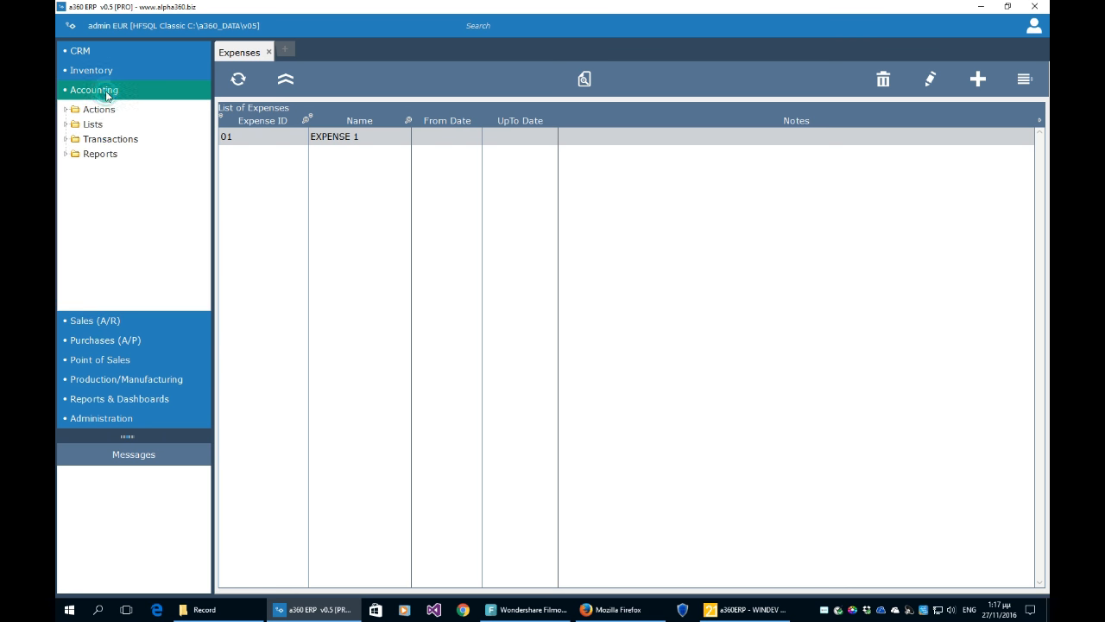
- Open the chart of accounts and inspect the Land and Buildings accounts
left_click(66, 124)
left_click(111, 139)
left_click(501, 231)
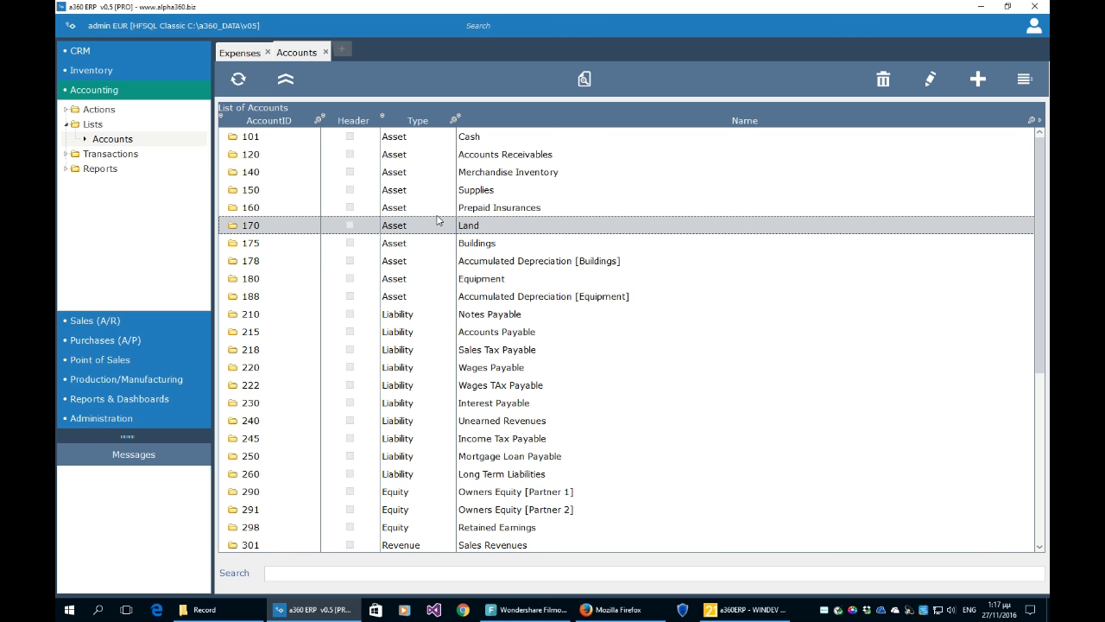
left_click(484, 247)
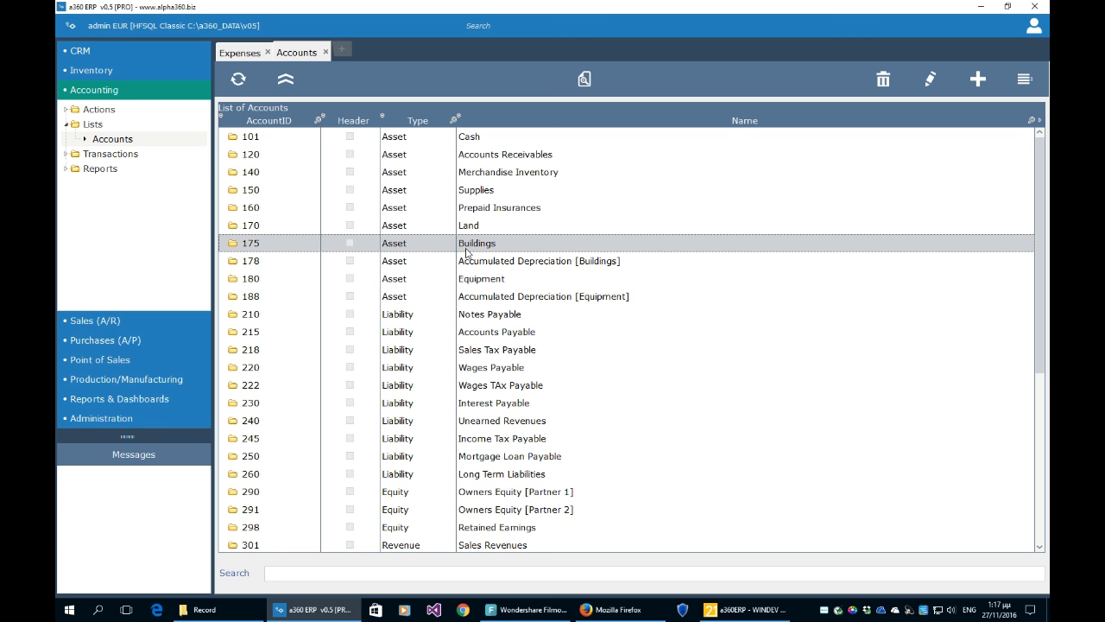
- Check Accumulated Depreciation, Prepaid Insurances and Land, then close the Accounts tab
left_click(434, 261)
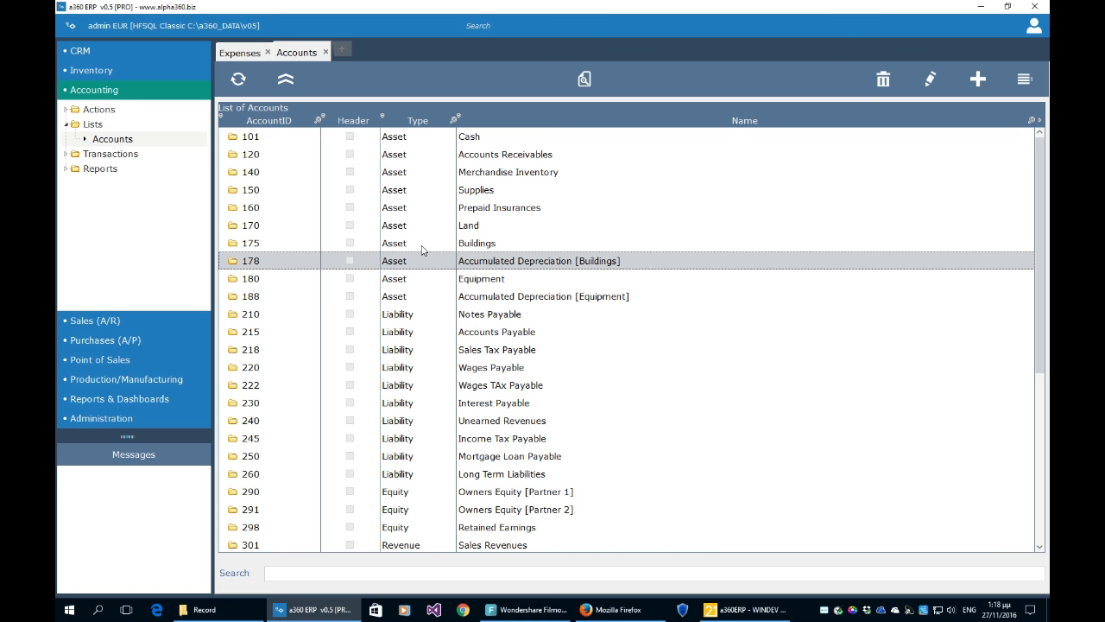
left_click(329, 207)
left_click(333, 215)
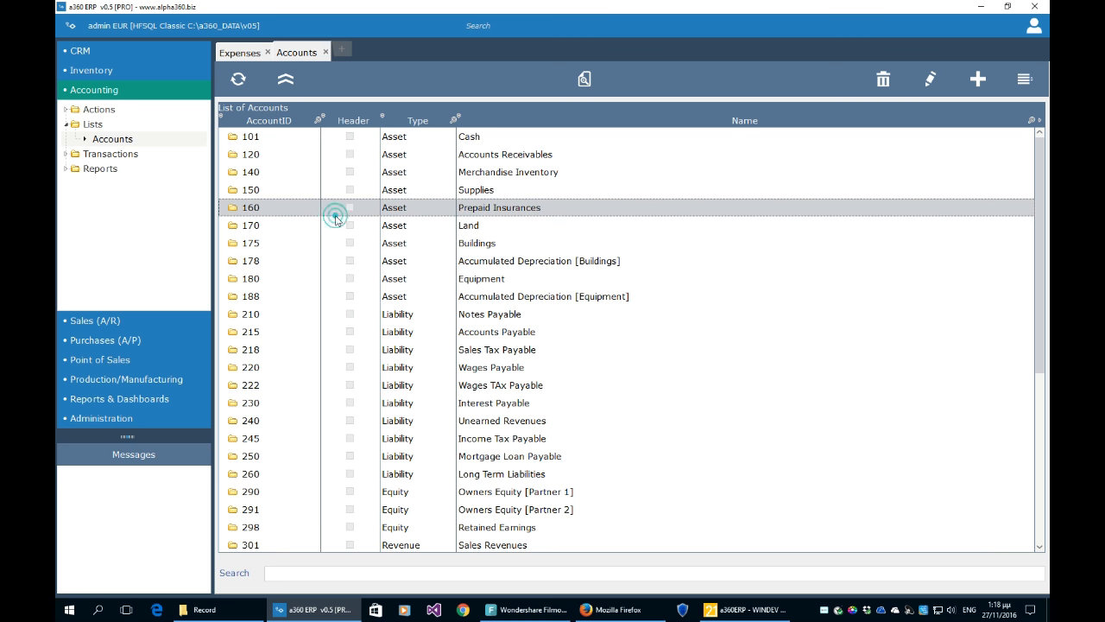
left_click(335, 226)
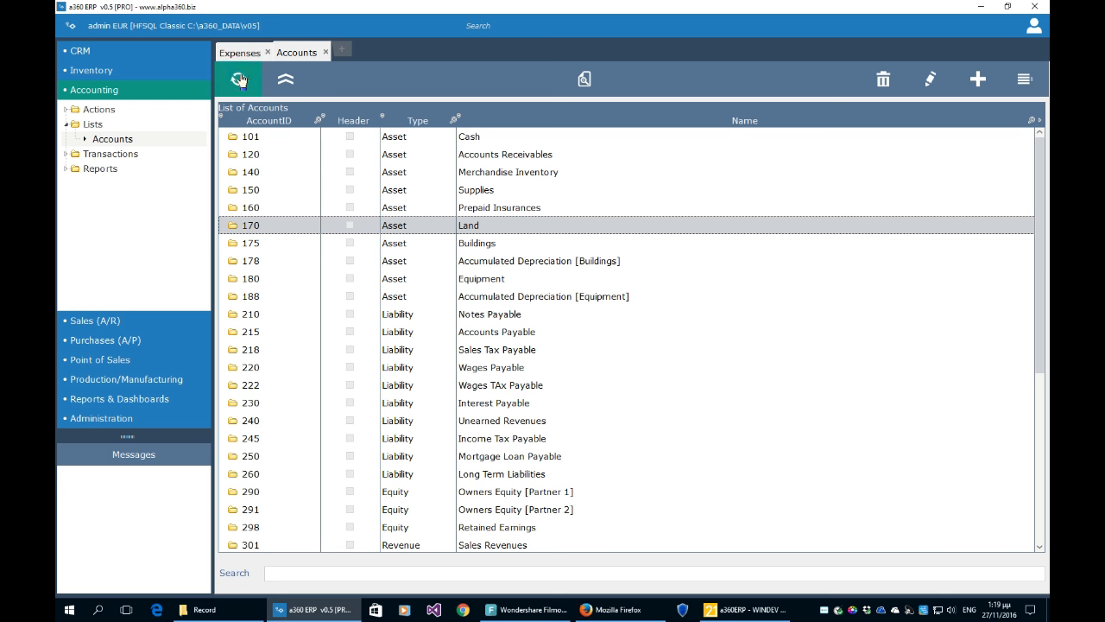
left_click(324, 52)
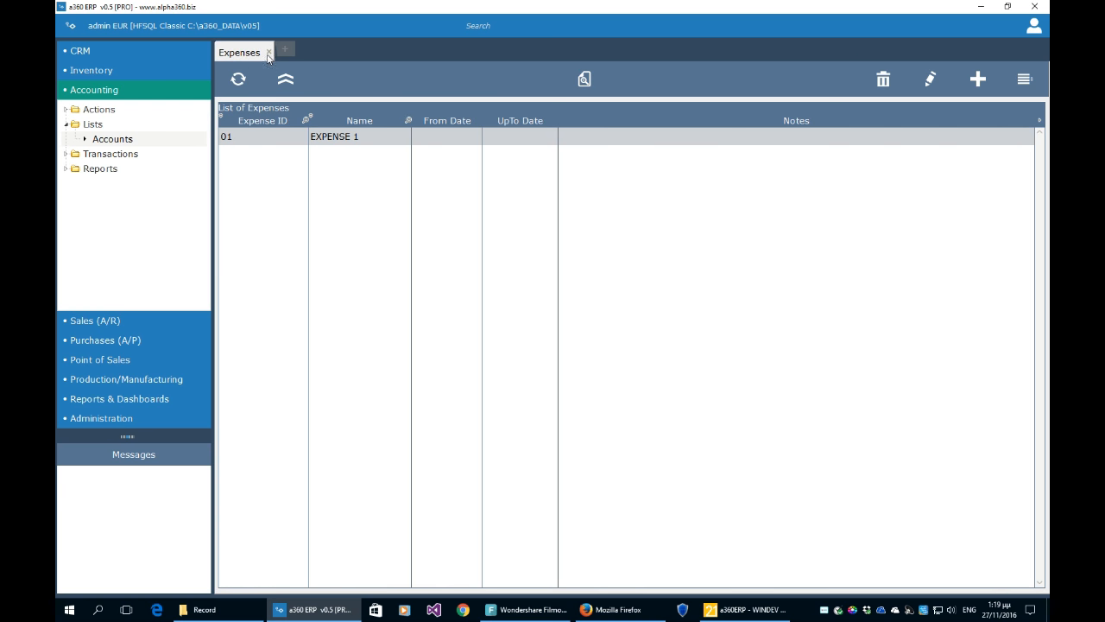
left_click(269, 52)
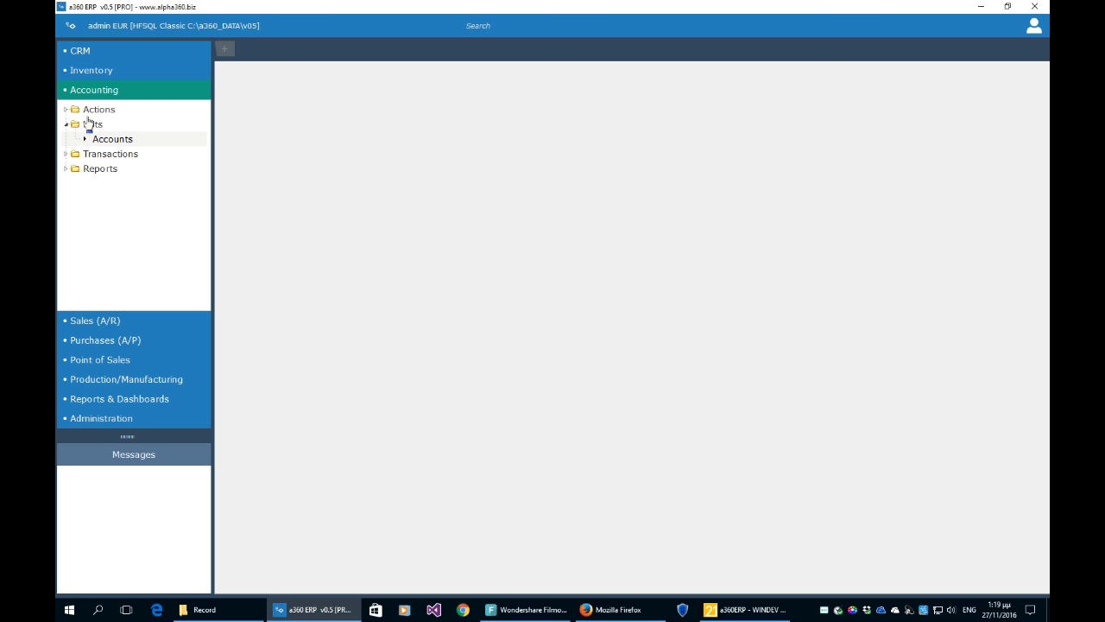
- Open the Suppliers and Expenses lists, then the Purchase Quotes list under purchase transactions
left_click(98, 340)
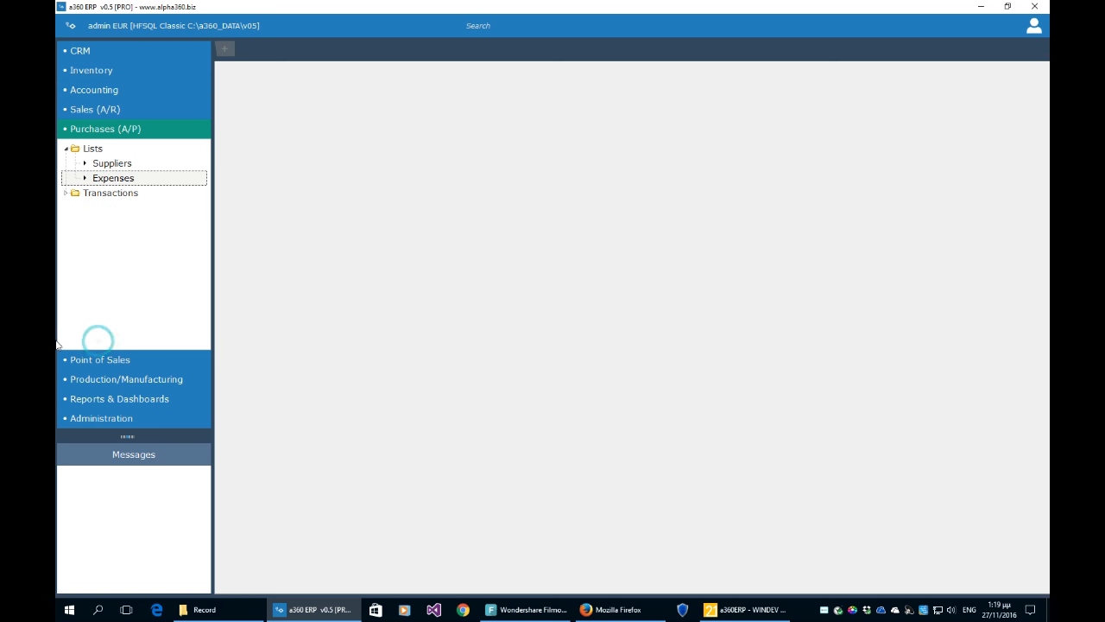
left_click(113, 166)
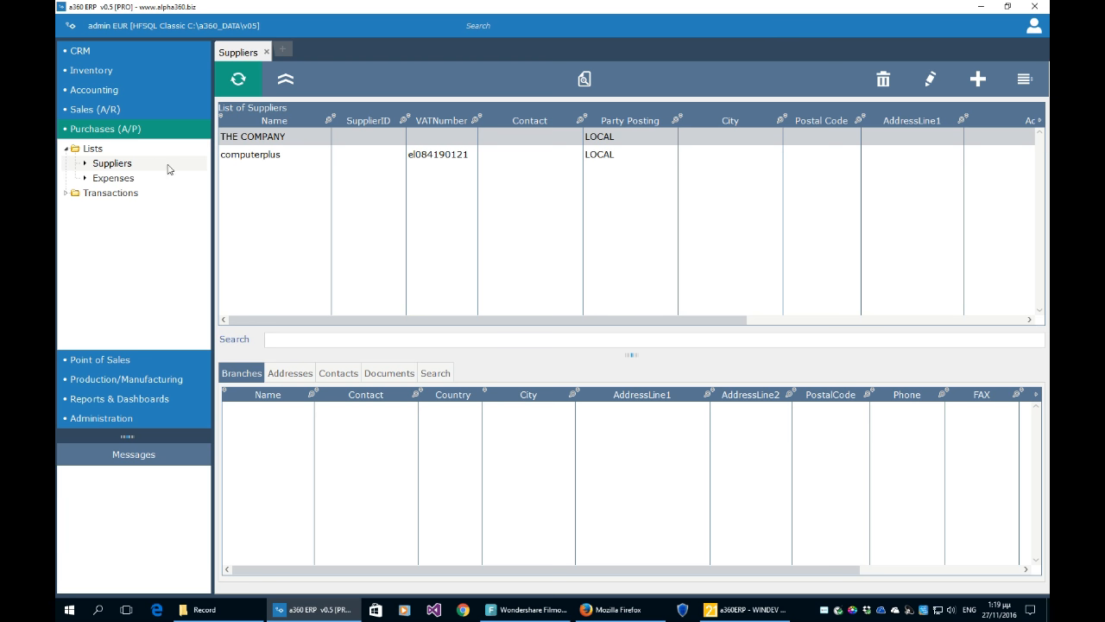
left_click(136, 178)
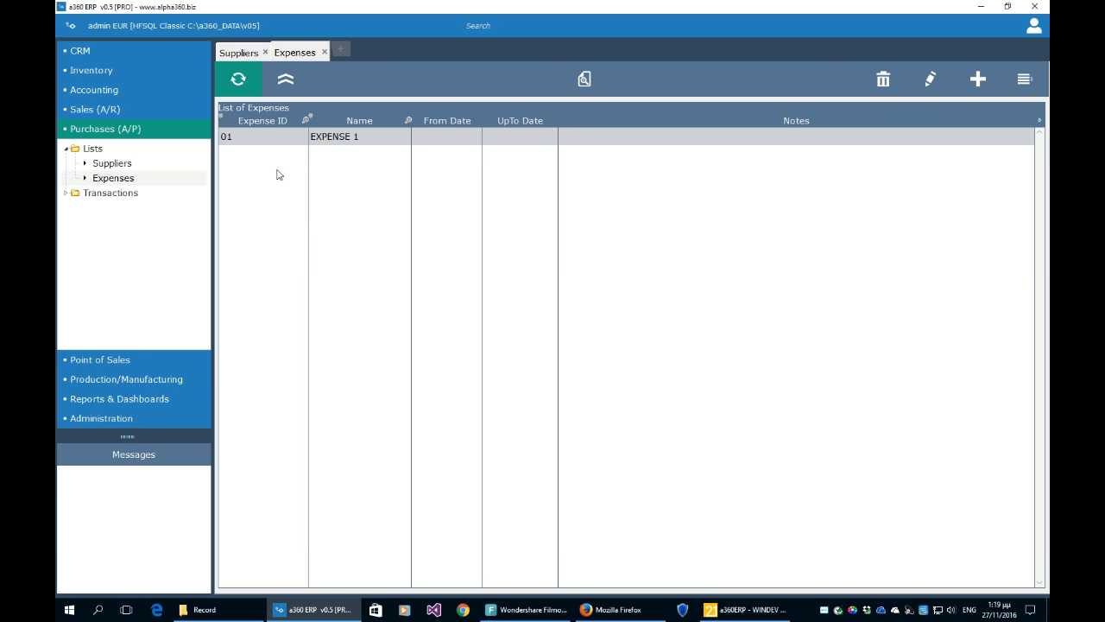
left_click(67, 149)
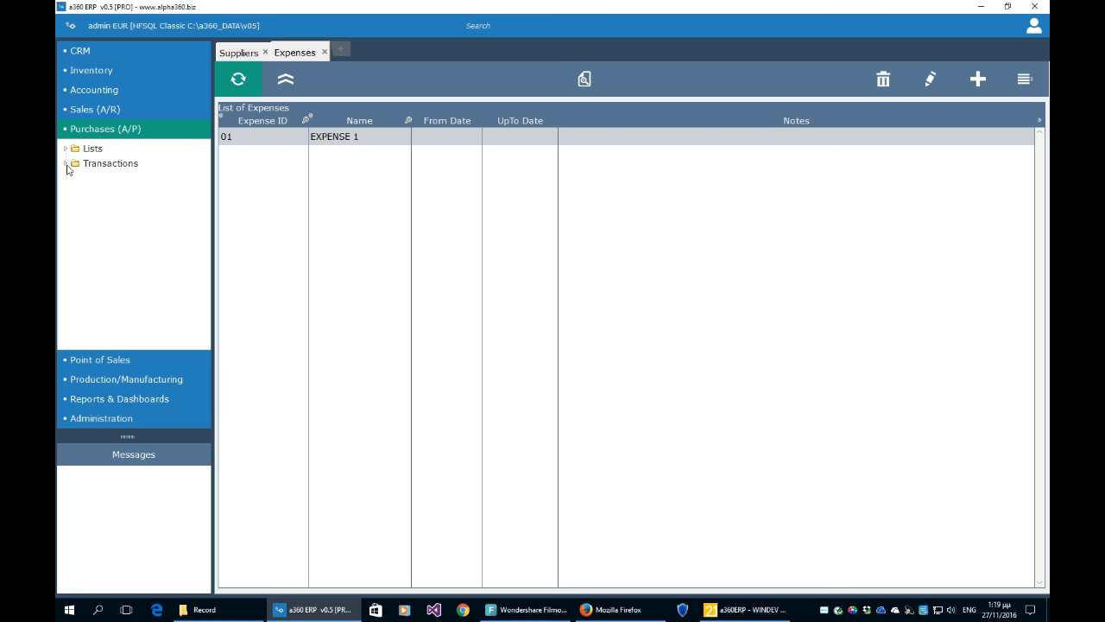
left_click(67, 164)
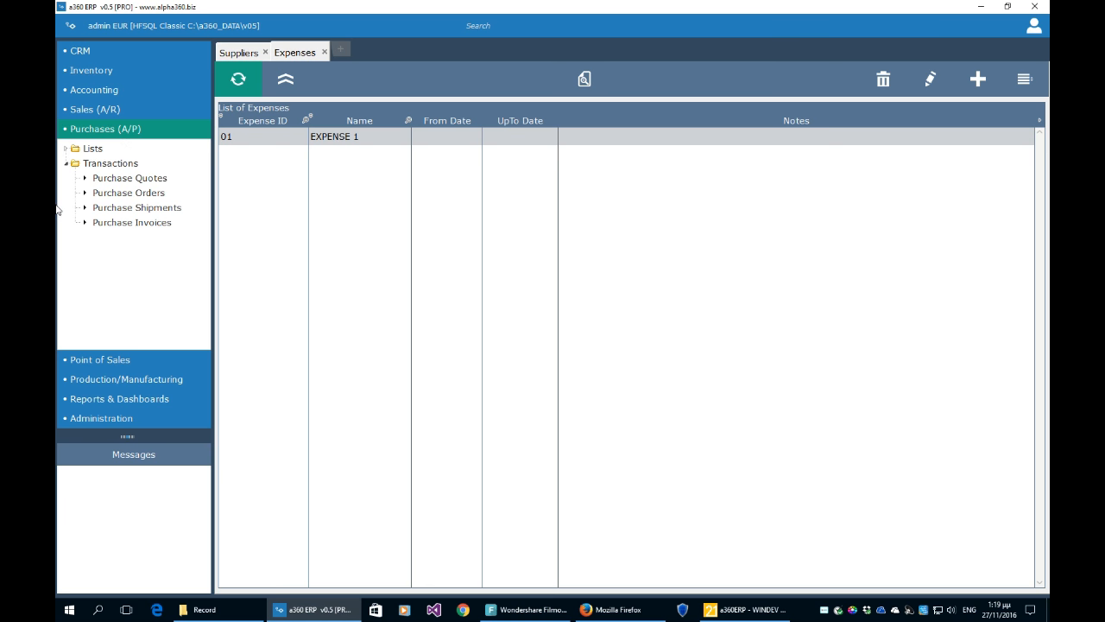
left_click(118, 182)
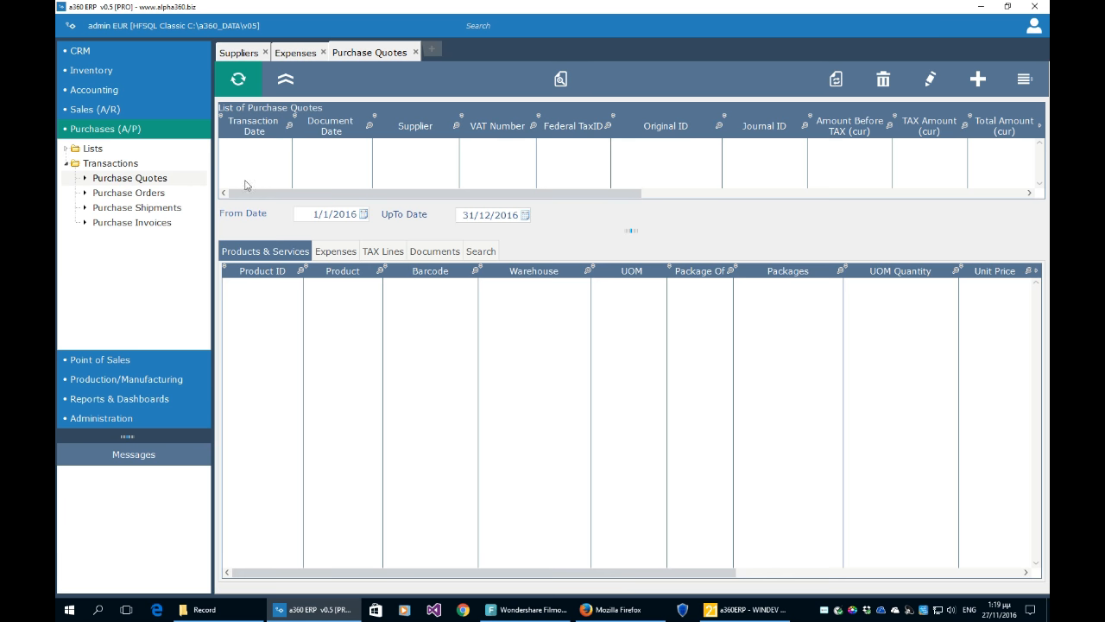
- Open the Purchase Orders list and close the Purchase Quotes tab
left_click(629, 230)
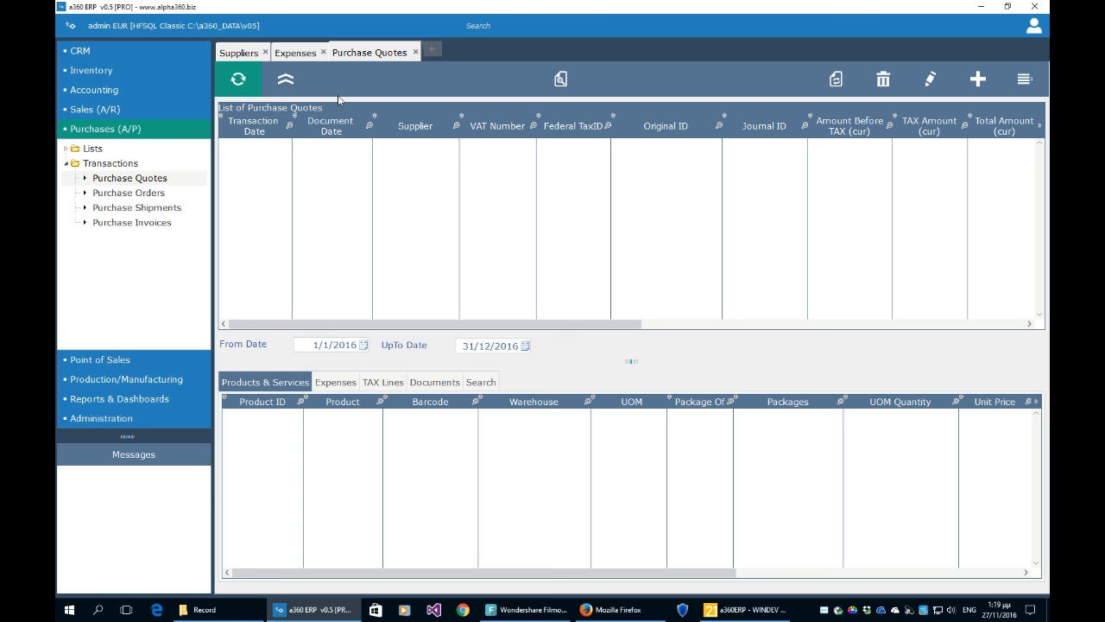
left_click(147, 192)
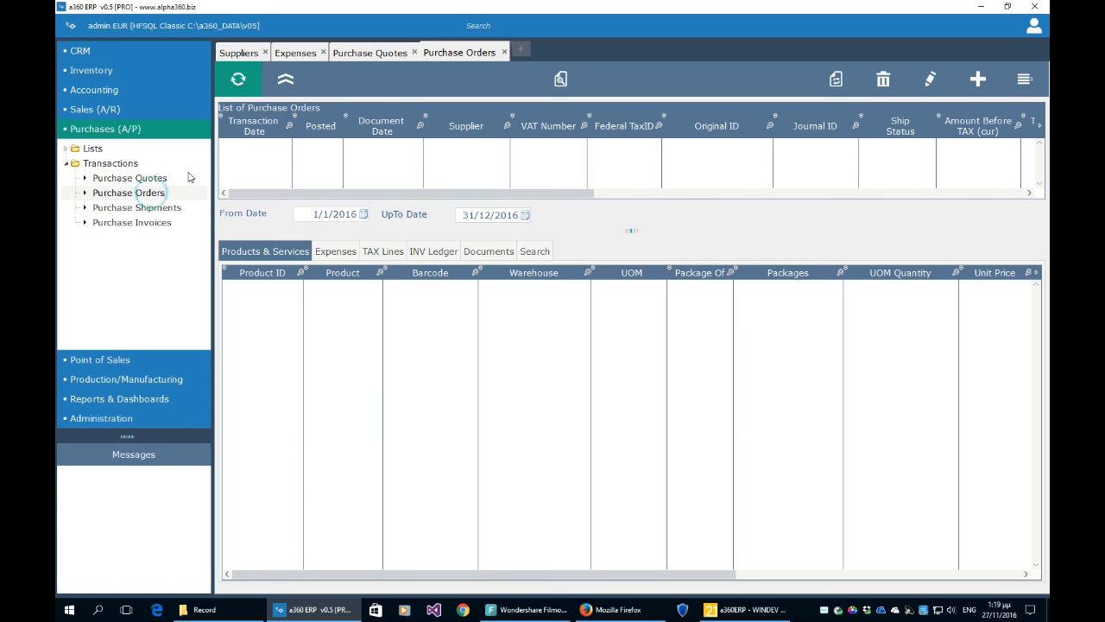
left_click(378, 54)
left_click(414, 52)
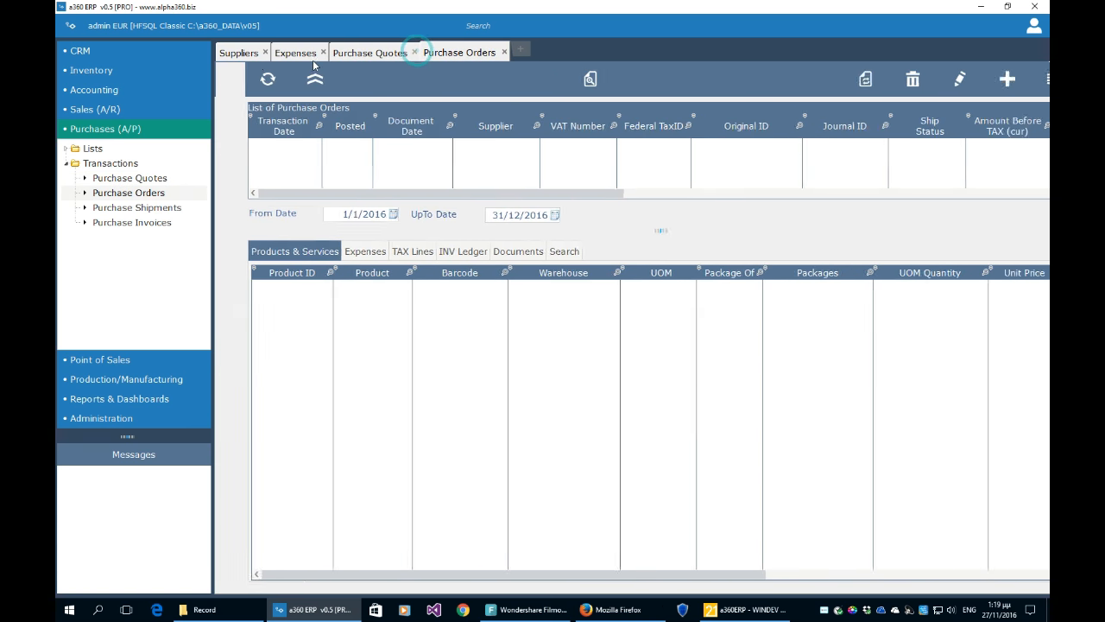
left_click(311, 53)
- Close the Expenses tab, enlarge the Purchase Orders list, and start a new purchase order
left_click(323, 53)
left_click(239, 53)
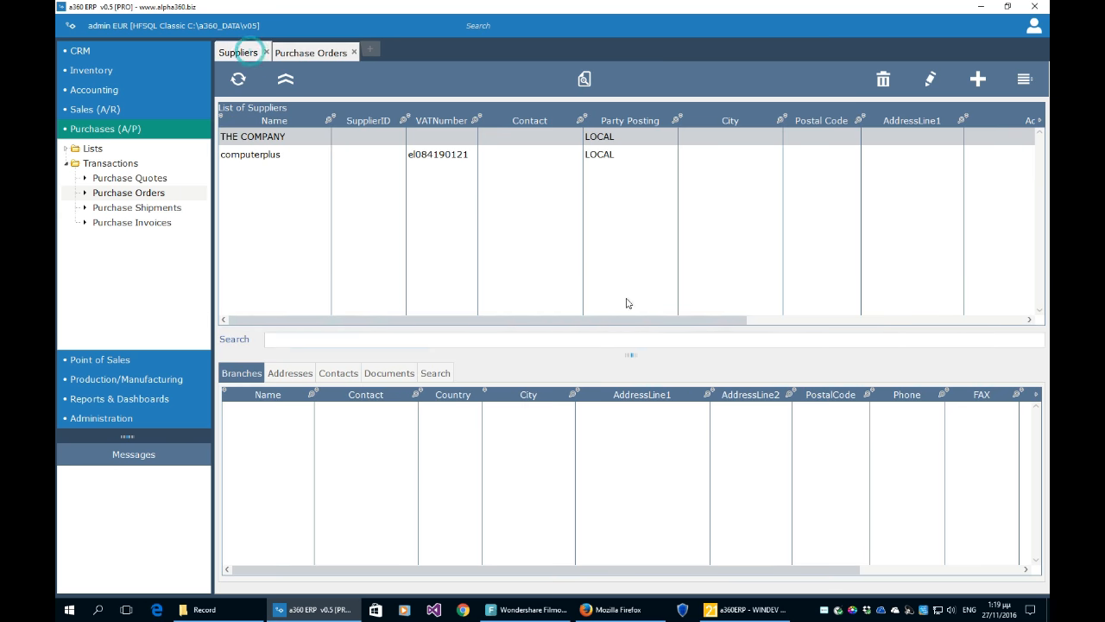
left_click(328, 52)
left_click_drag(630, 230, 627, 348)
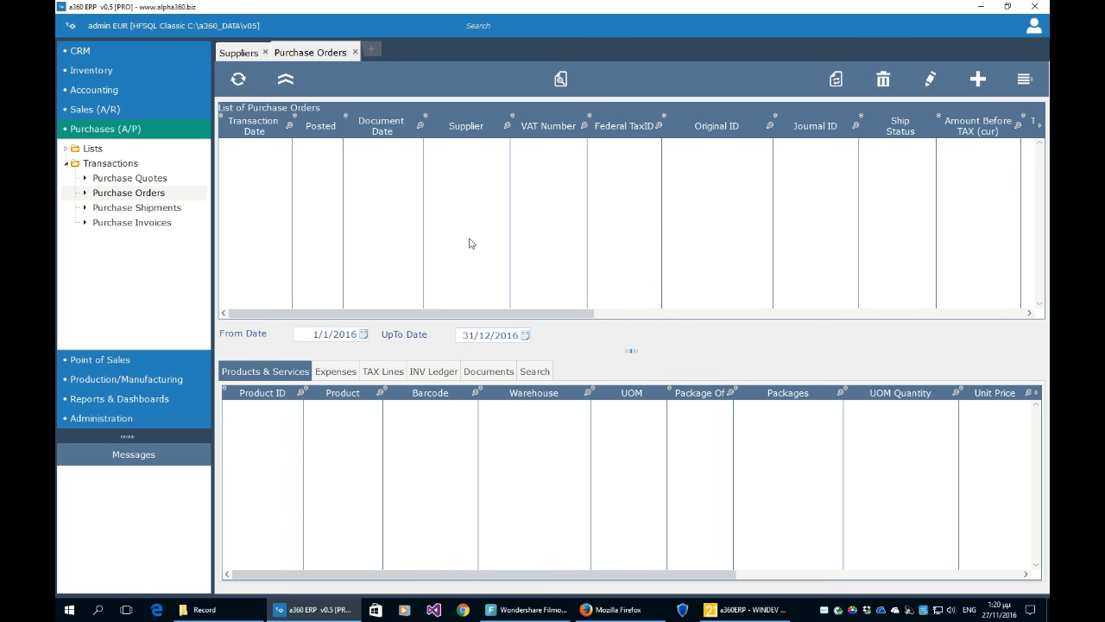
left_click(978, 81)
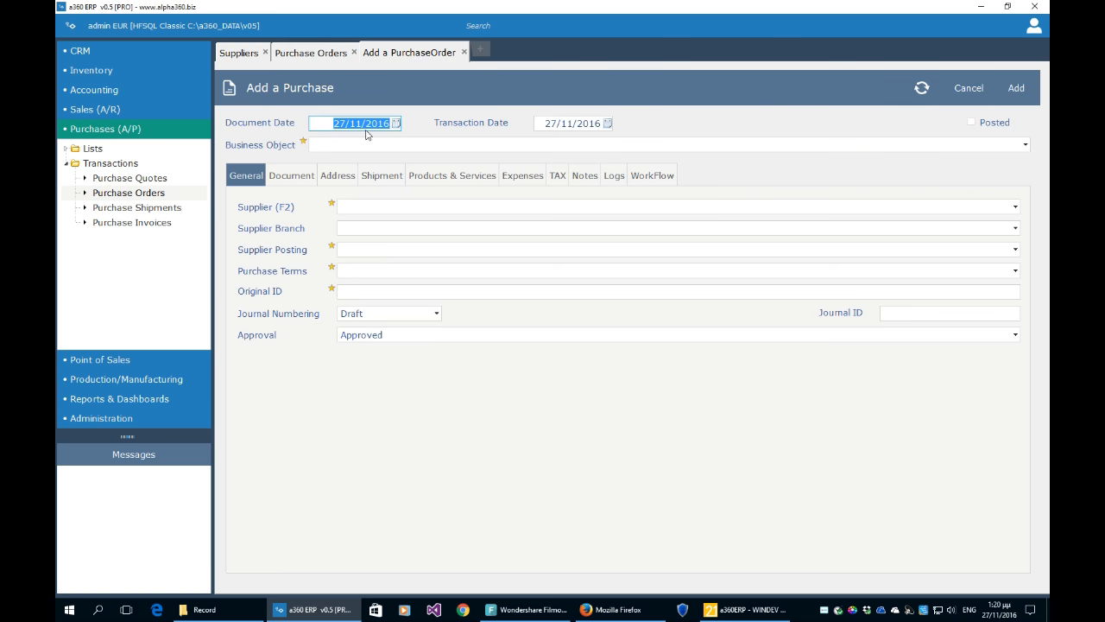
- Set the new order's Business Object to Purchase Order, keeping both dates at 27/11/2016
left_click(576, 124)
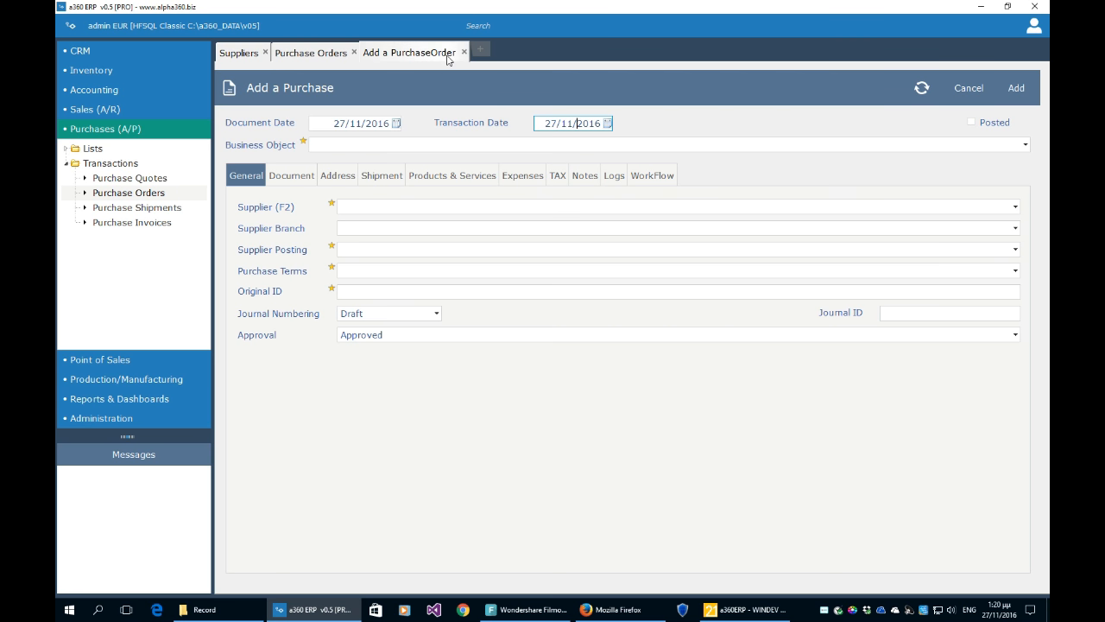
left_click(379, 145)
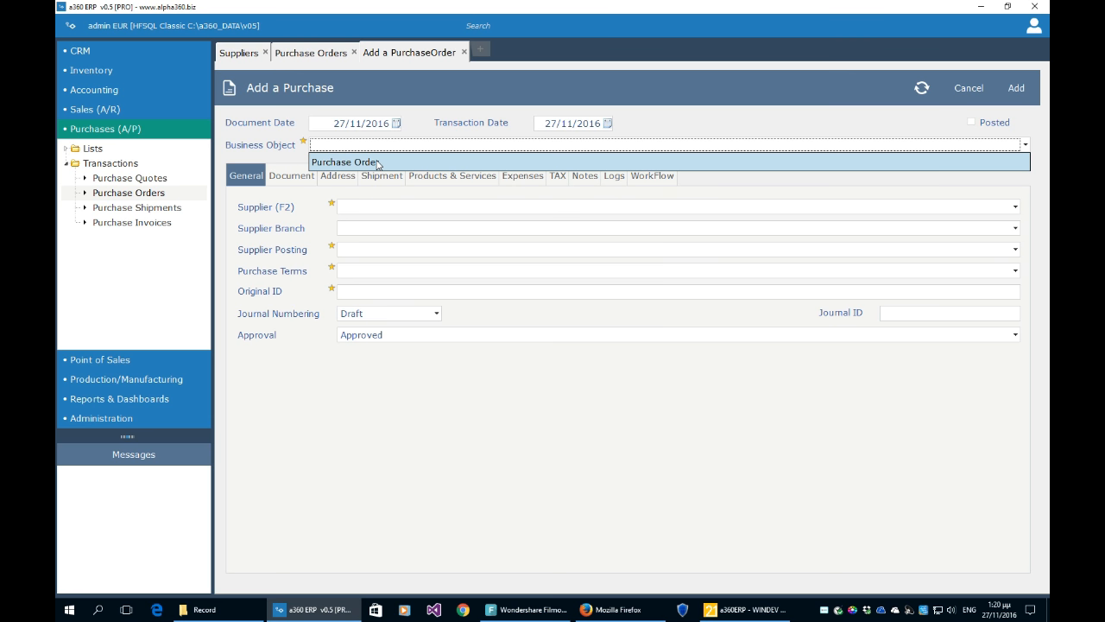
left_click(377, 163)
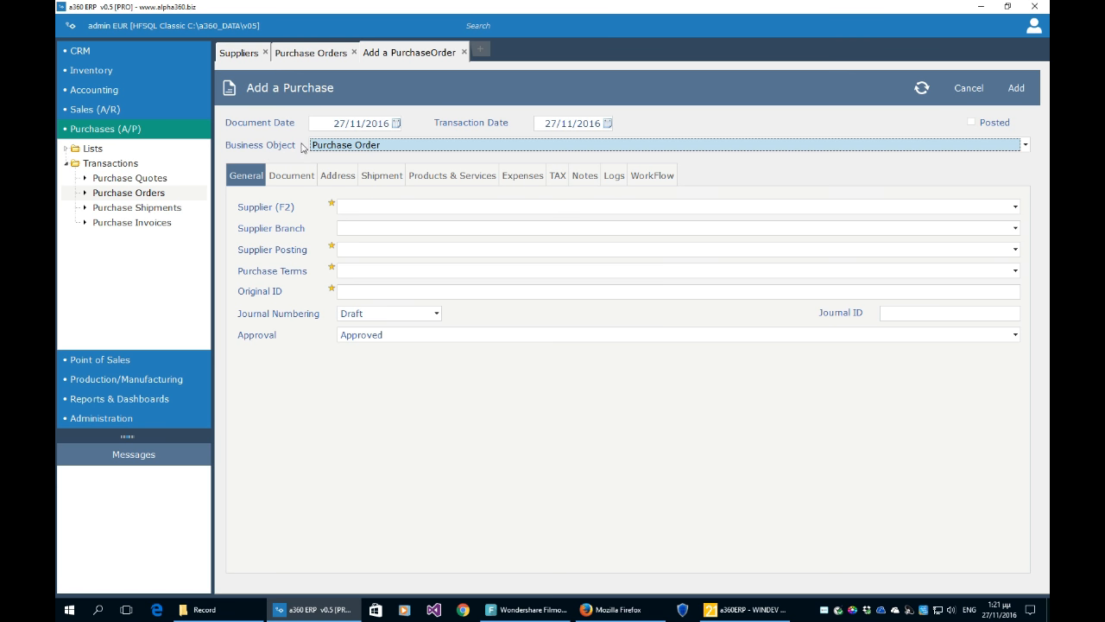
left_click(327, 148)
left_click(324, 163)
left_click(363, 209)
- Pick computerplus as supplier, auto-filling LOCAL posting and 30 Days from Invoice terms
left_click(361, 209)
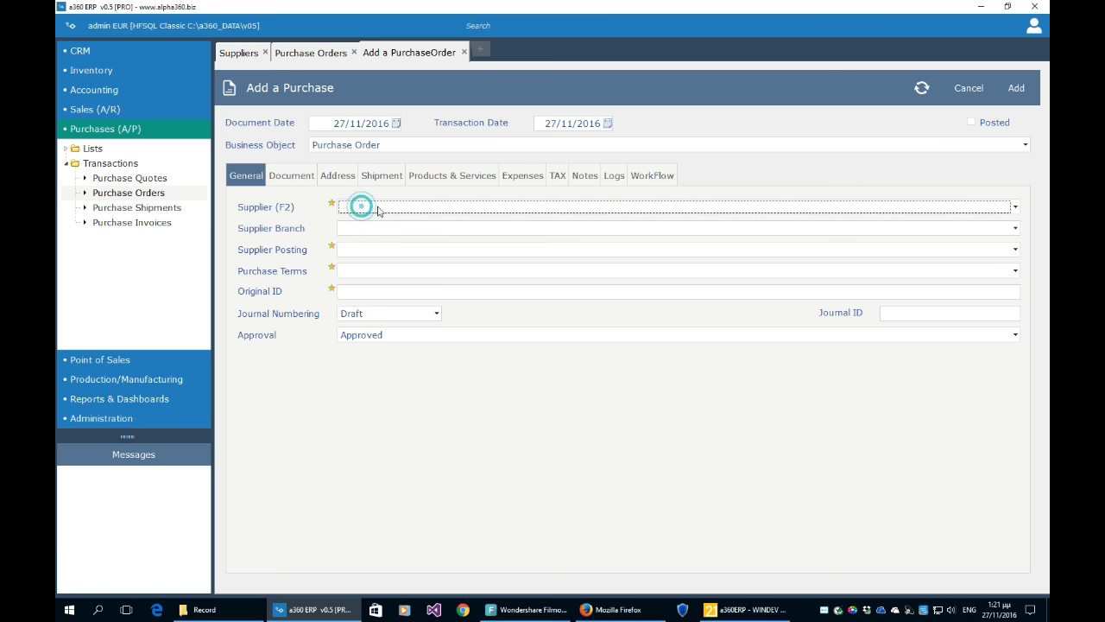
key("F2")
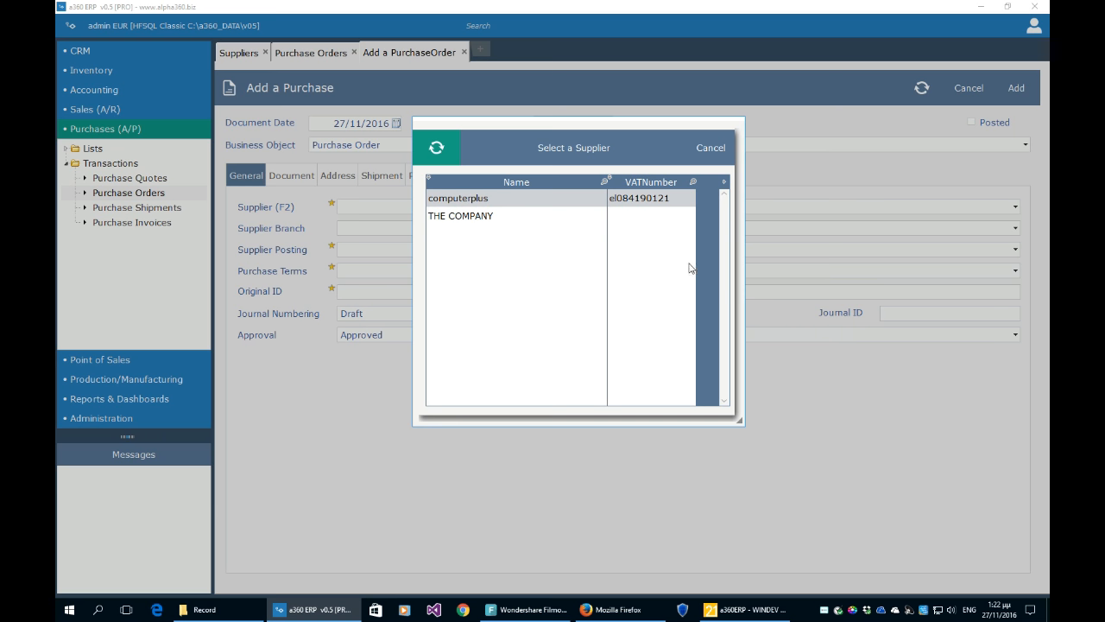
double_click(520, 198)
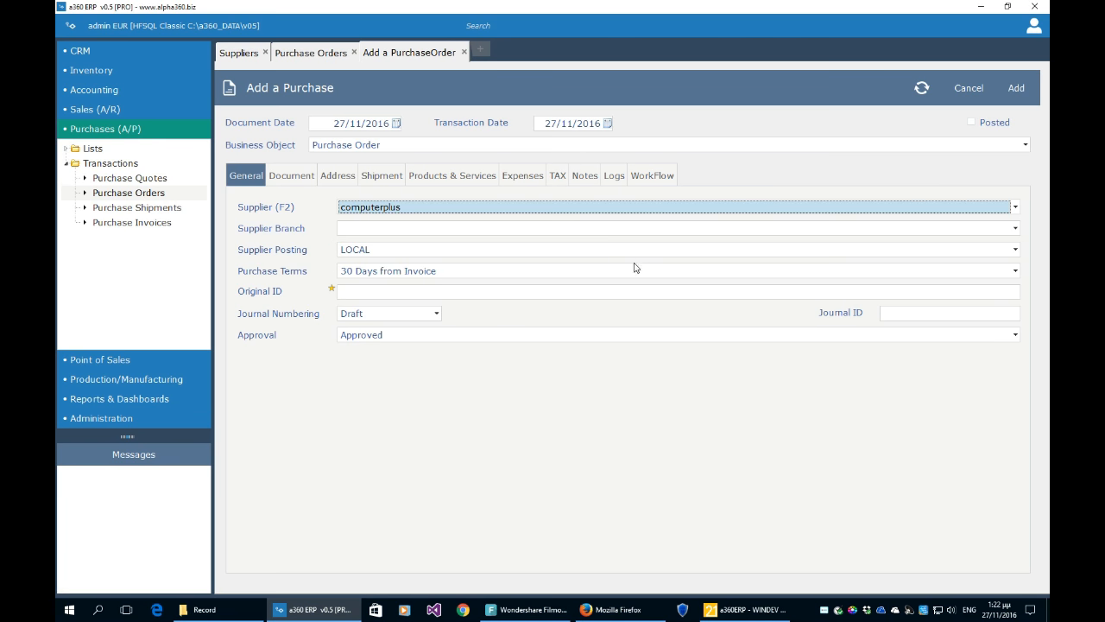
left_click(364, 228)
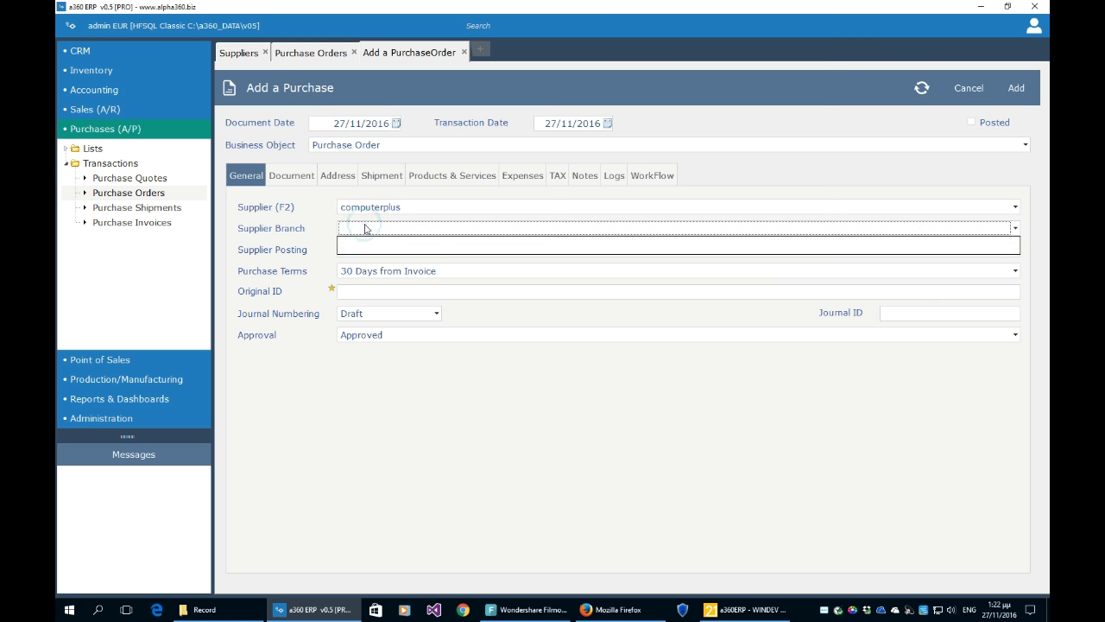
left_click(403, 223)
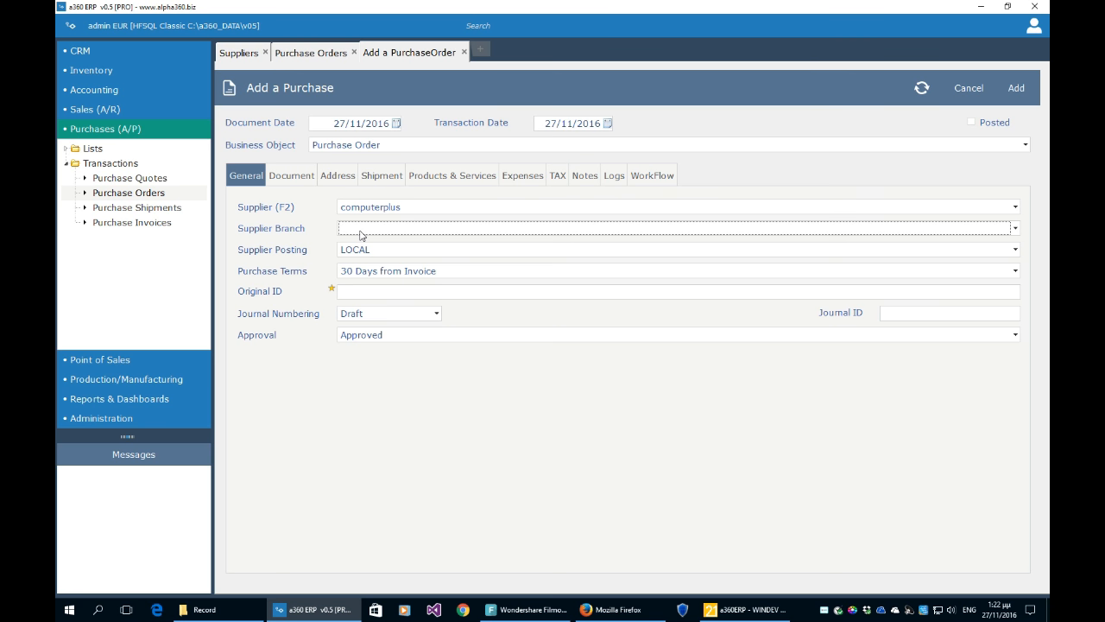
- Try the CRM Contacts list, dismiss the unavailable-feature message, and open Parties
left_click(80, 51)
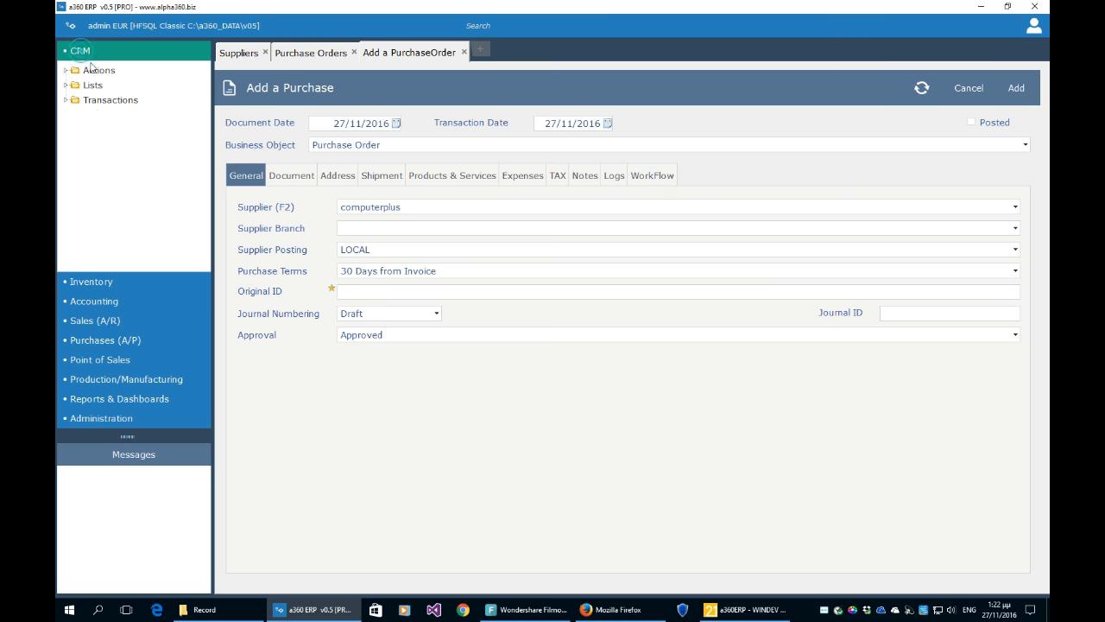
left_click(67, 85)
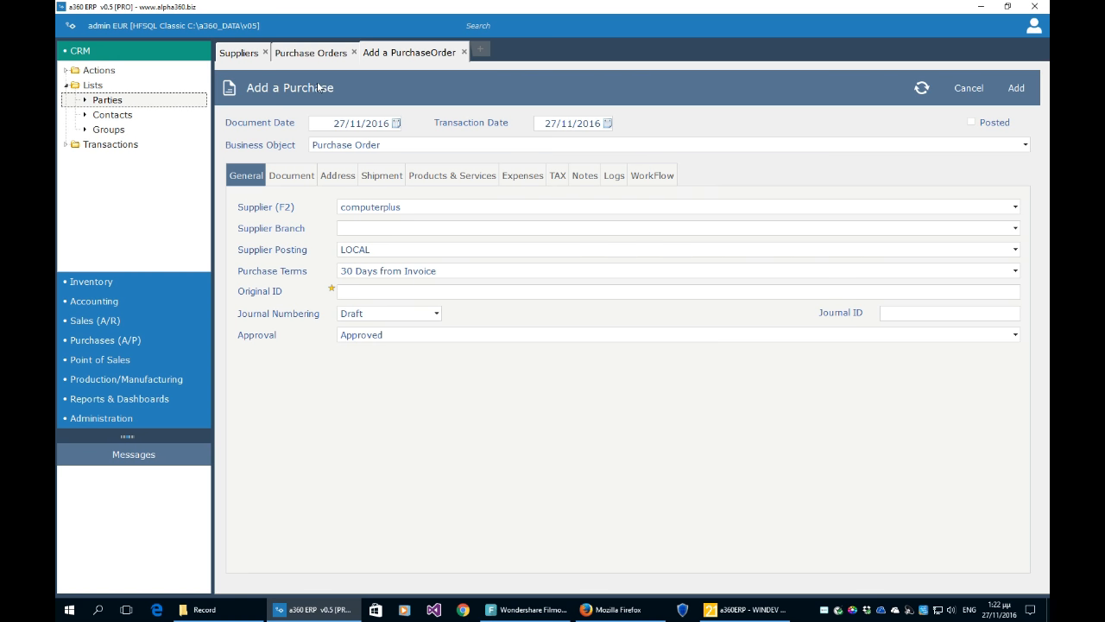
left_click(112, 113)
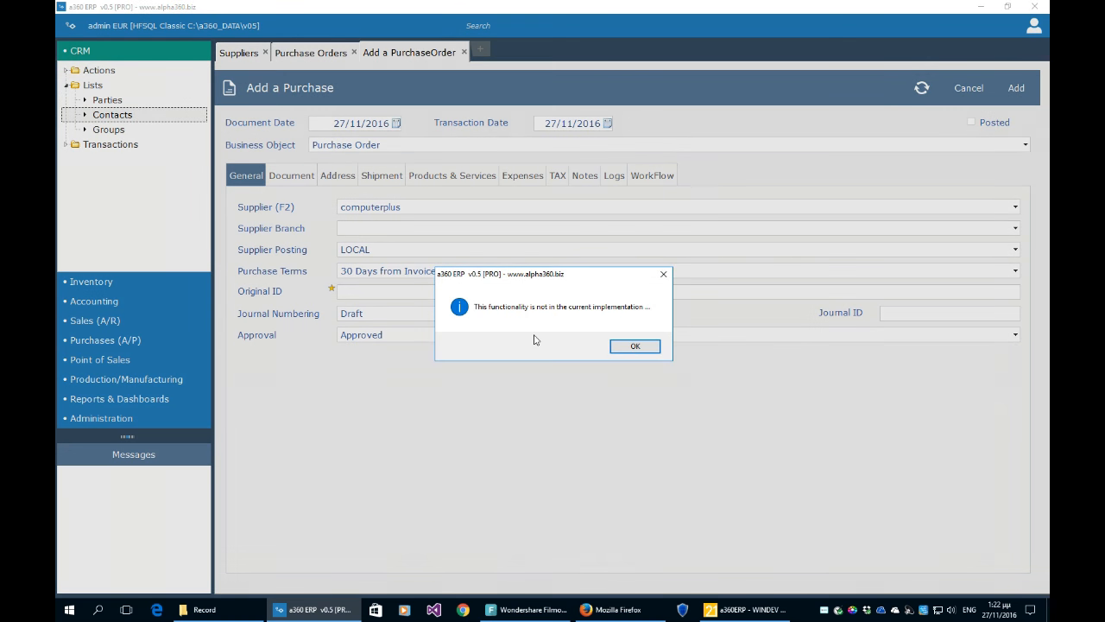
left_click(630, 346)
left_click(119, 100)
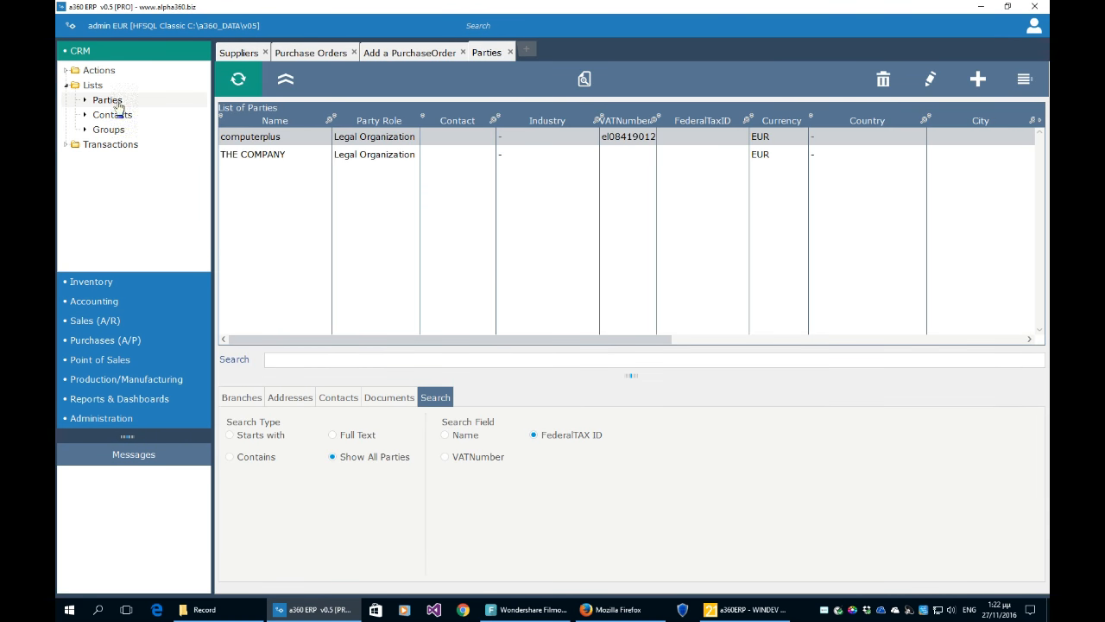
- Review computerplus's branches, cancel a new branch, and close the Parties tab
left_click(243, 398)
left_click(272, 452)
left_click(283, 155)
left_click(280, 139)
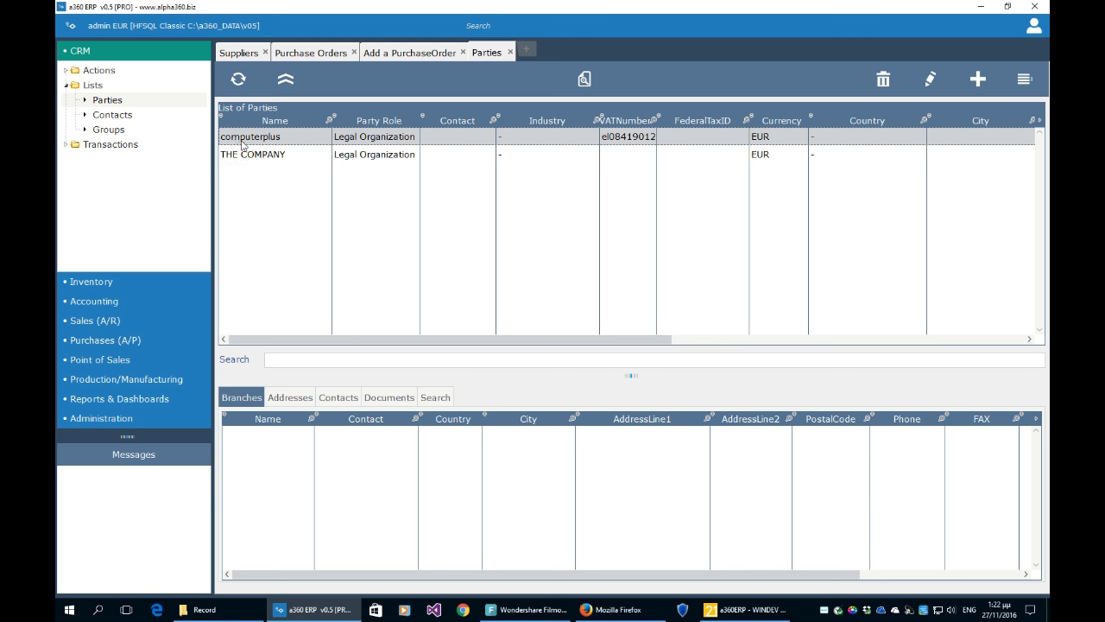
left_click(1034, 83)
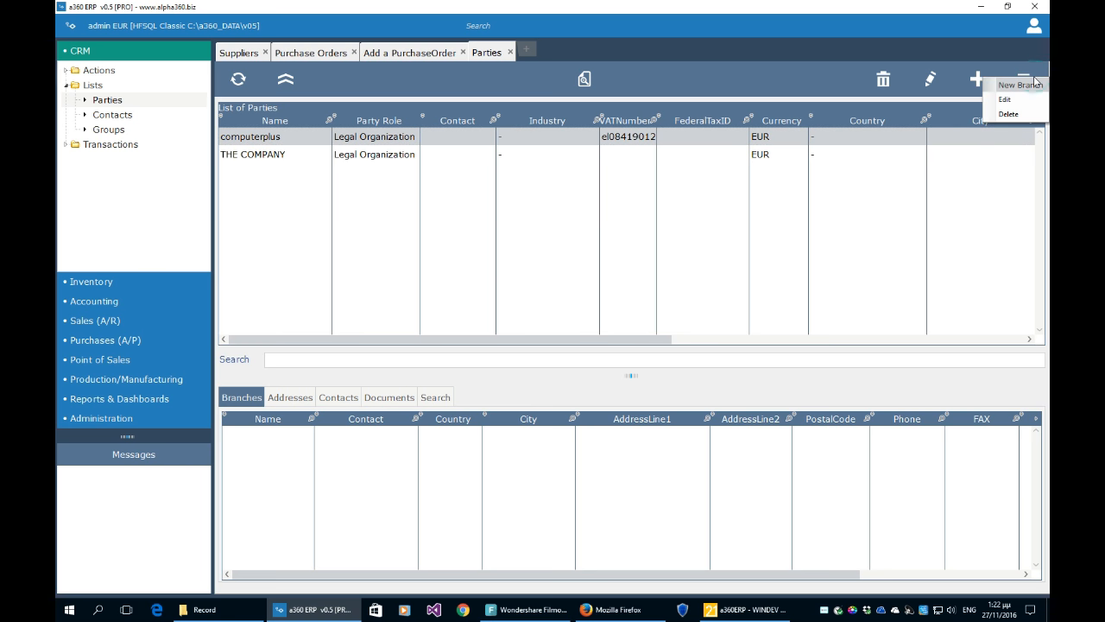
left_click(1035, 87)
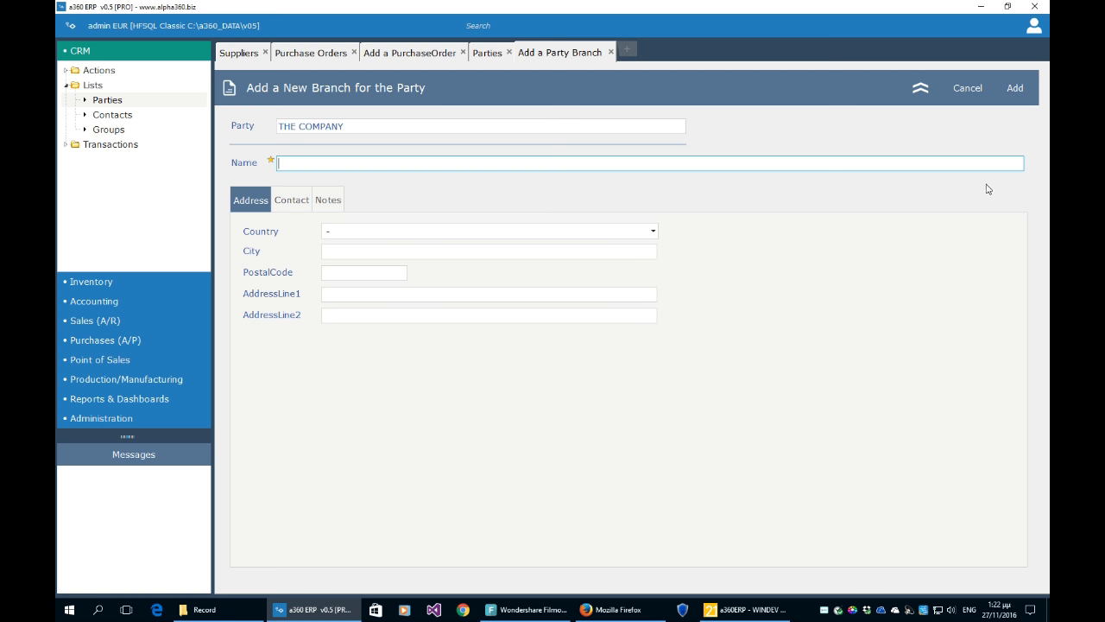
left_click(968, 101)
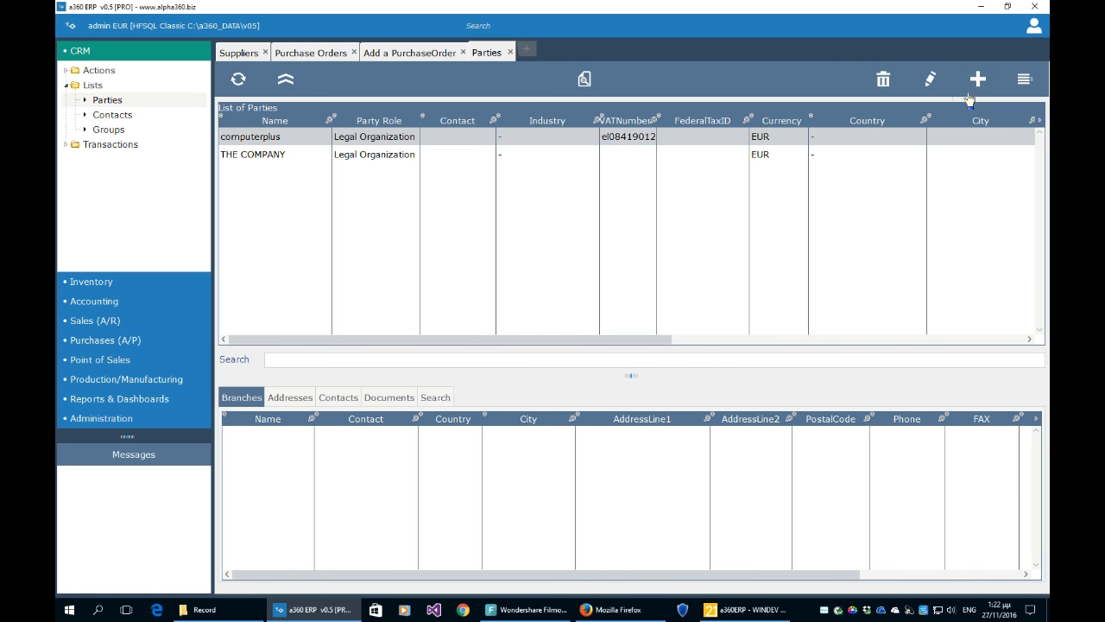
left_click(510, 52)
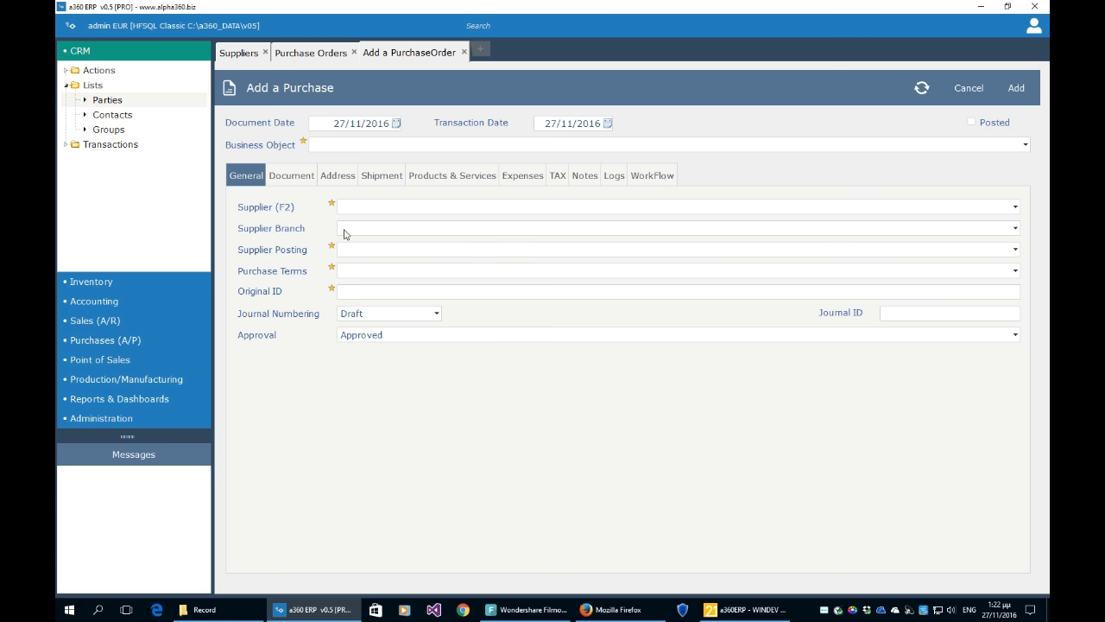
- Set Business Object Purchase Order, supplier computerplus, an empty branch, and Original ID 1234
left_click(348, 144)
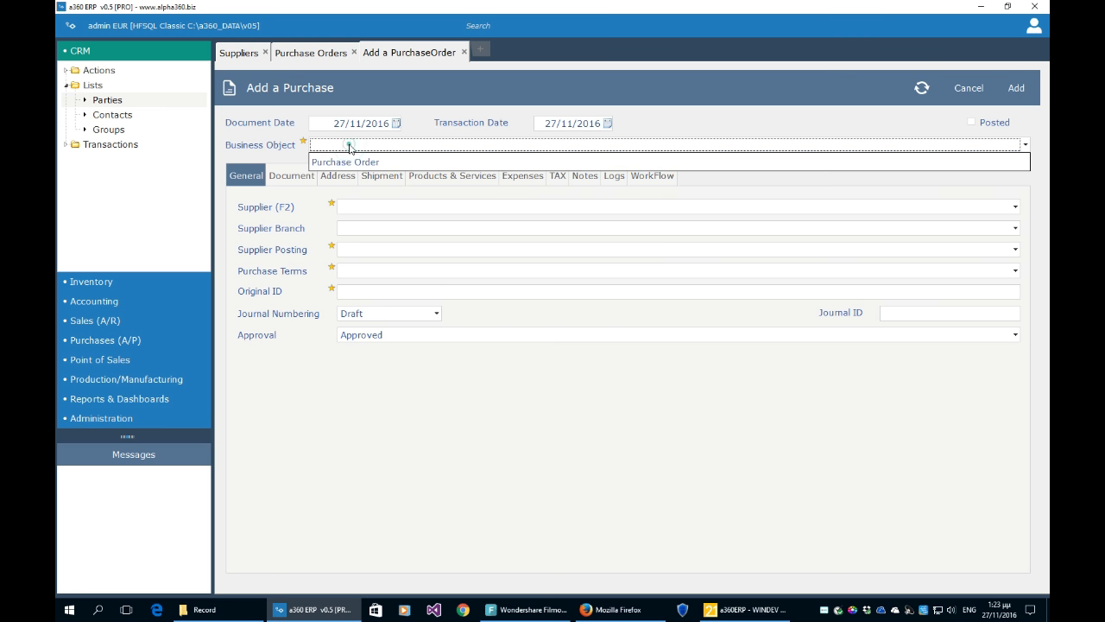
left_click(346, 157)
left_click(354, 207)
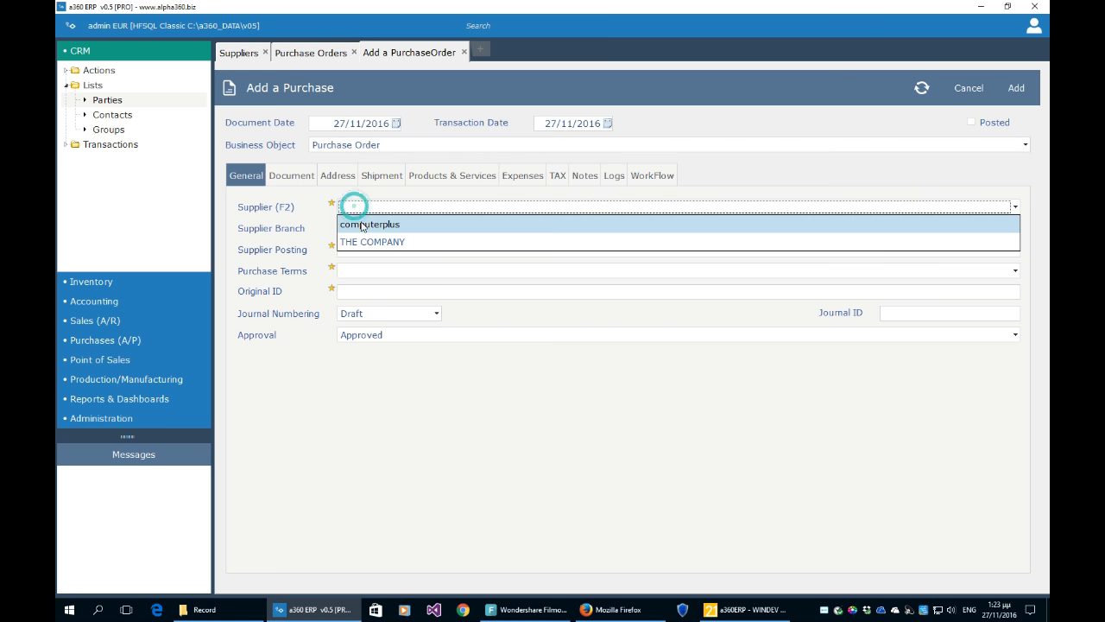
left_click(360, 223)
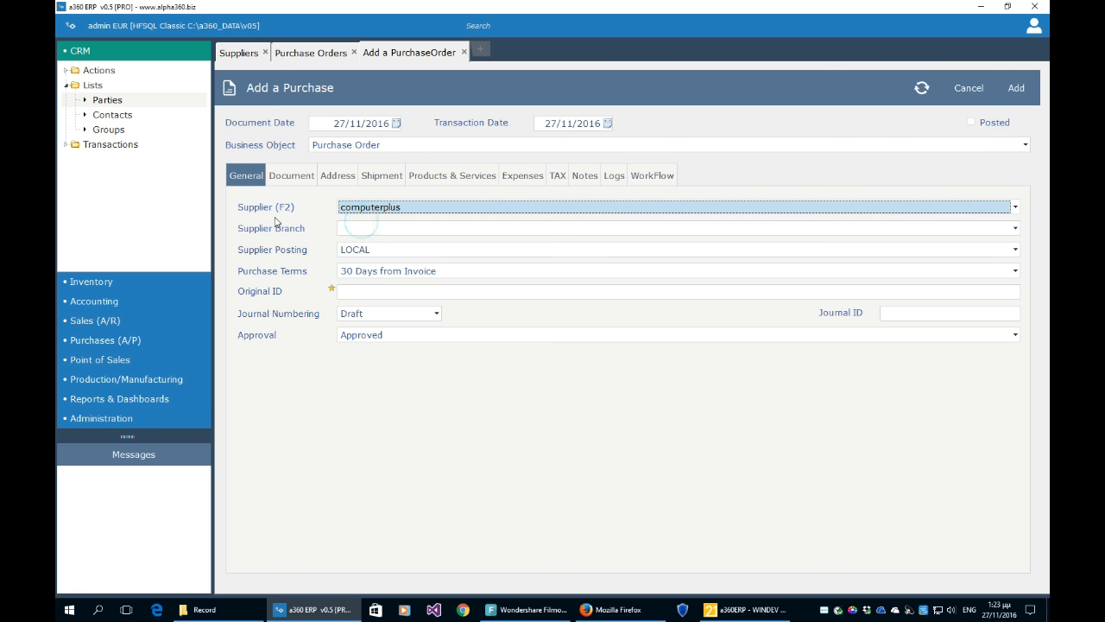
left_click(353, 229)
left_click(353, 243)
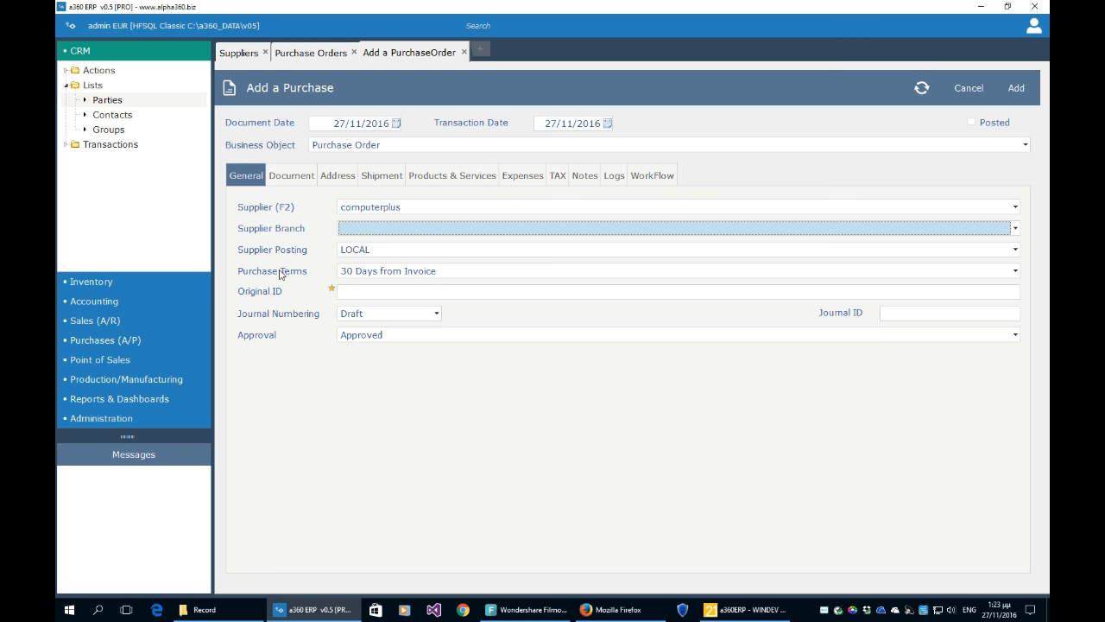
left_click(375, 292)
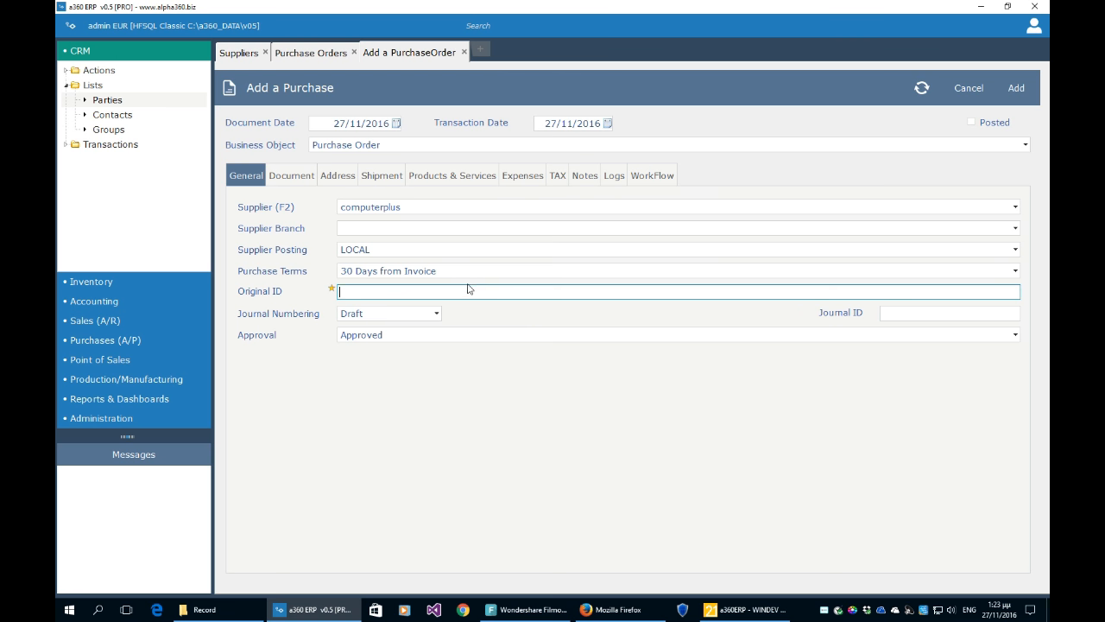
type("1234")
- Enter 1234 as the order's short and long description on the Document tab
left_click(298, 177)
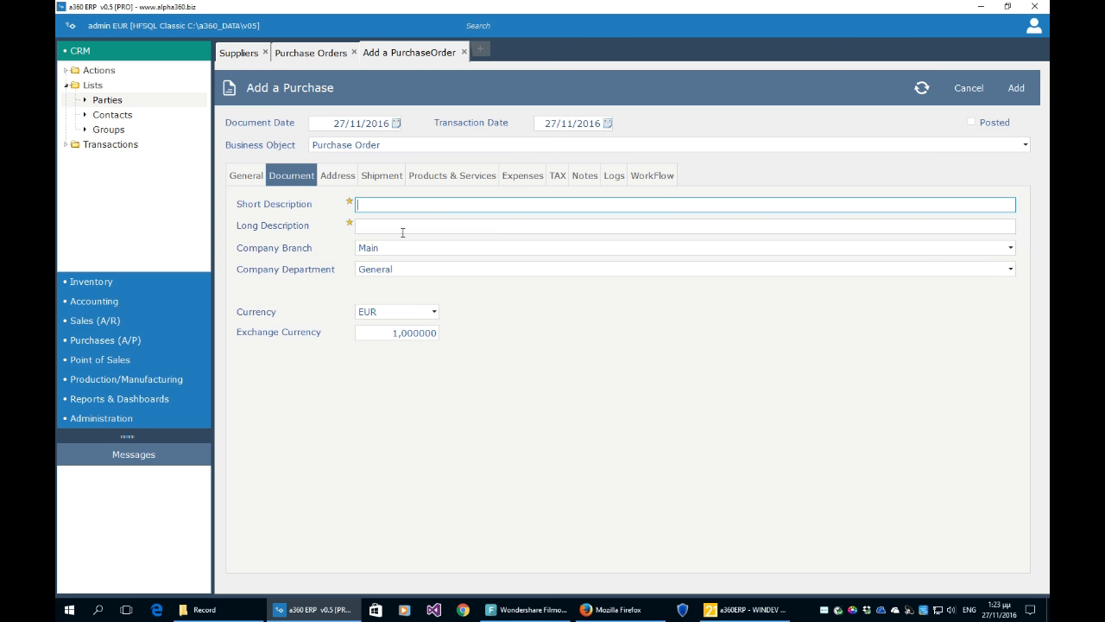
left_click(416, 208)
left_click(248, 177)
left_click(291, 177)
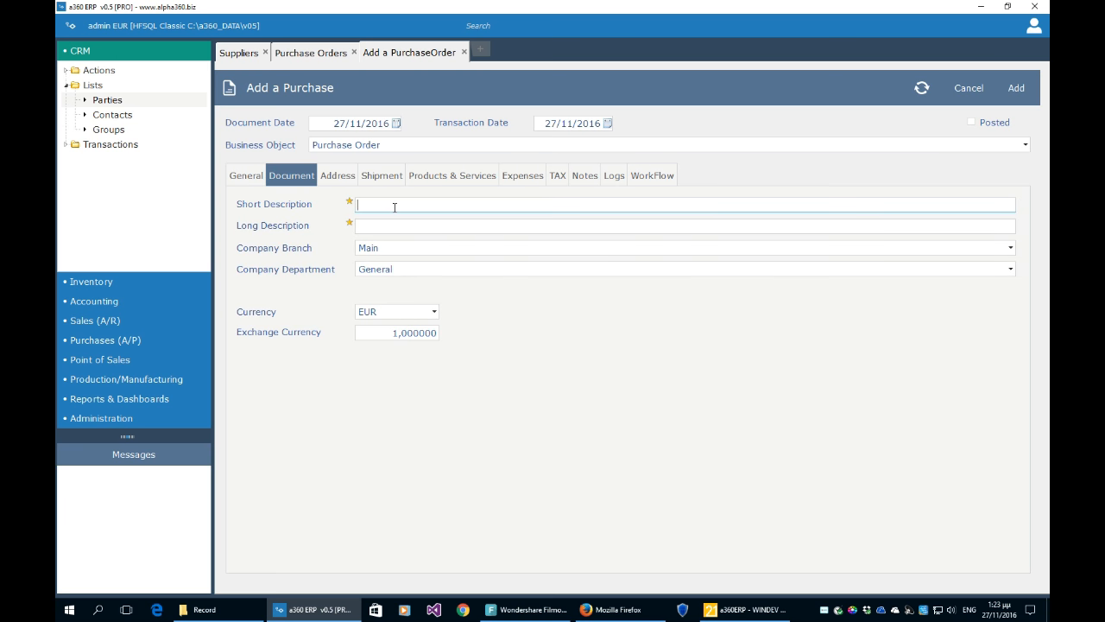
left_click(394, 207)
type("1234")
key("Tab")
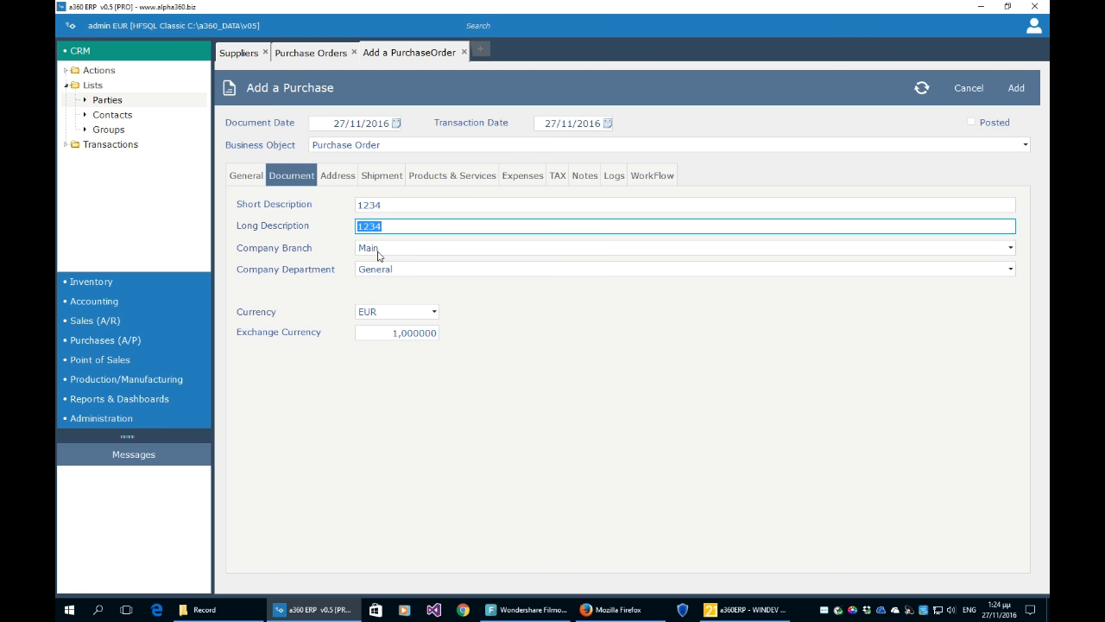
- Keep Main as the company branch and EUR as the currency
left_click(377, 250)
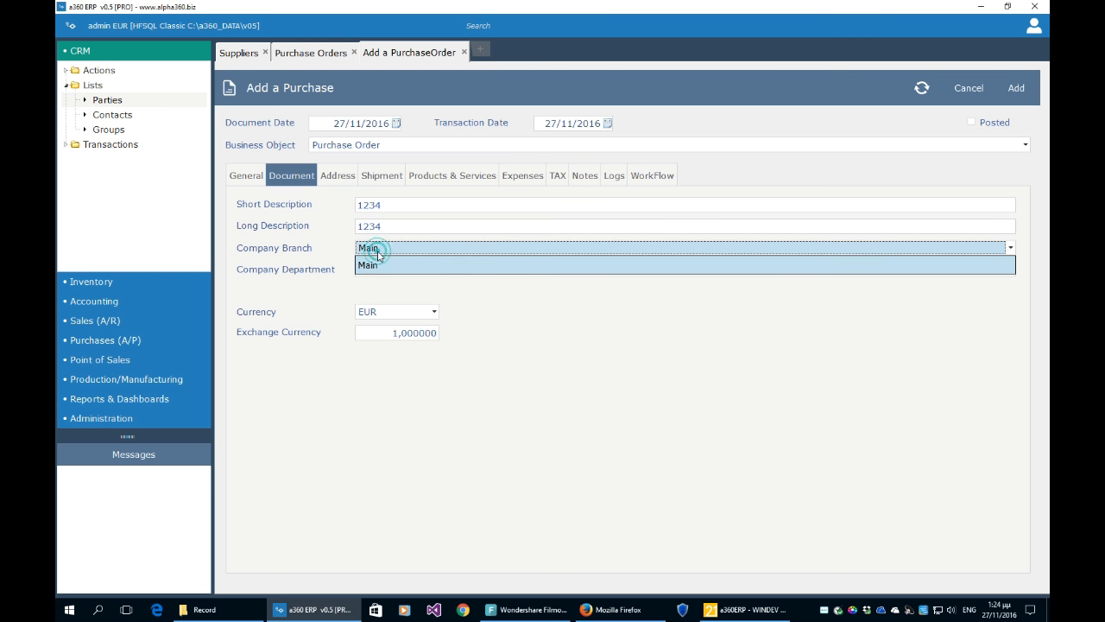
left_click(377, 264)
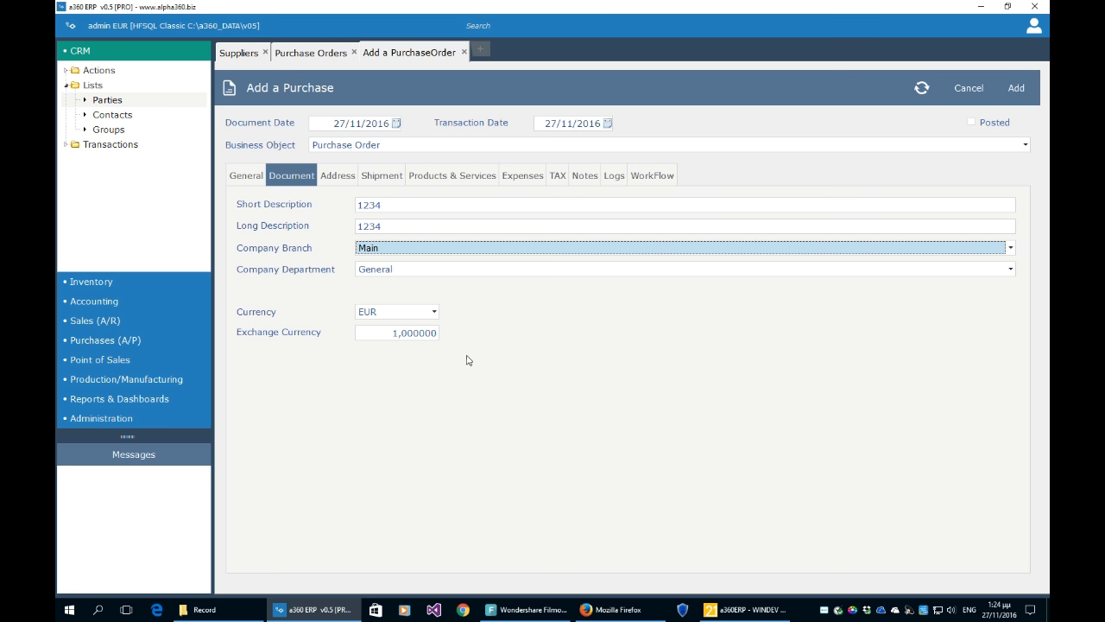
left_click(435, 312)
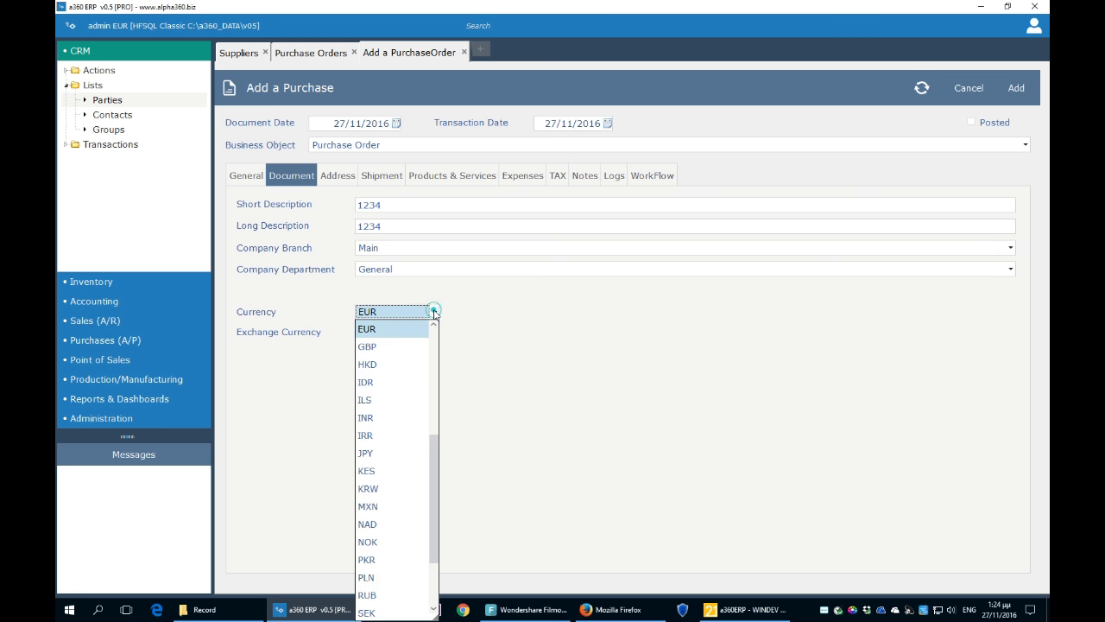
left_click(485, 315)
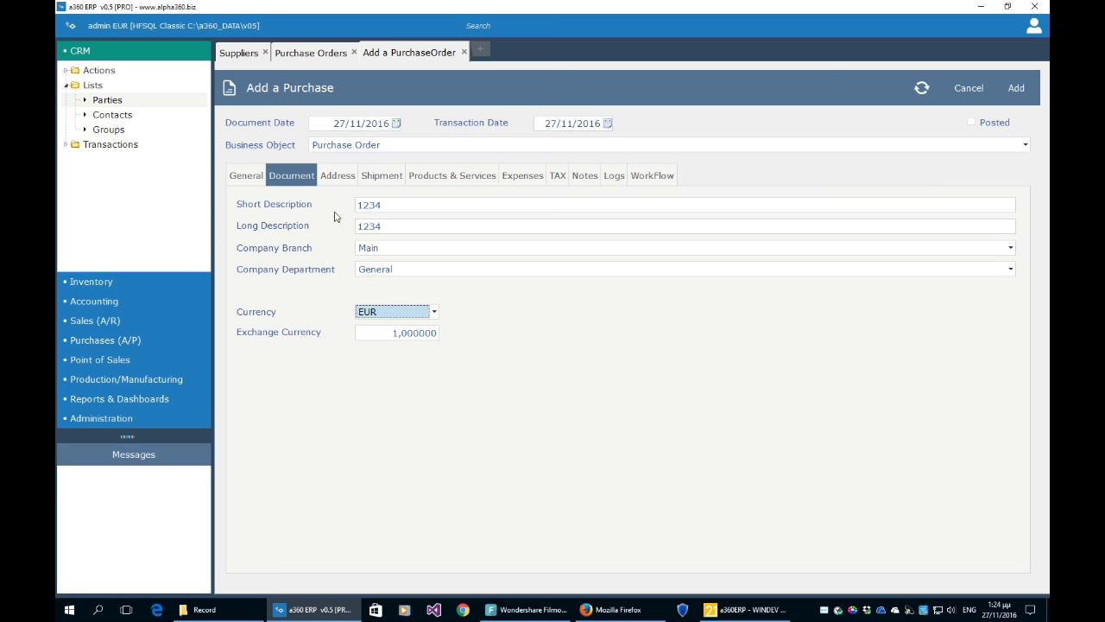
left_click(336, 178)
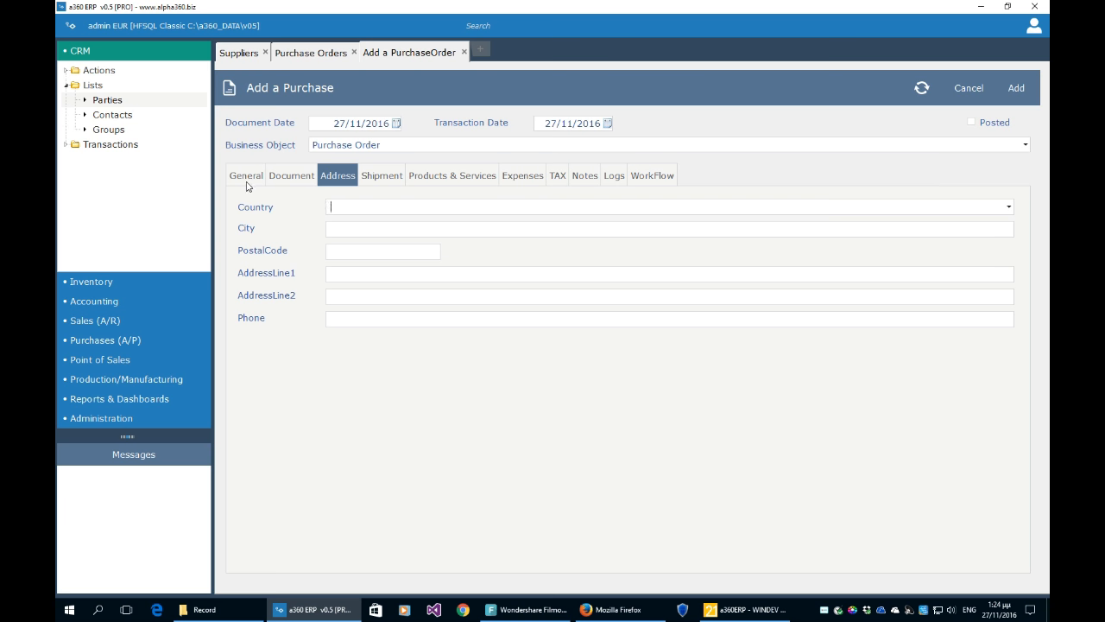
- Show the Products & Services lines with a wider Product Name column and call up the product picker
left_click(381, 180)
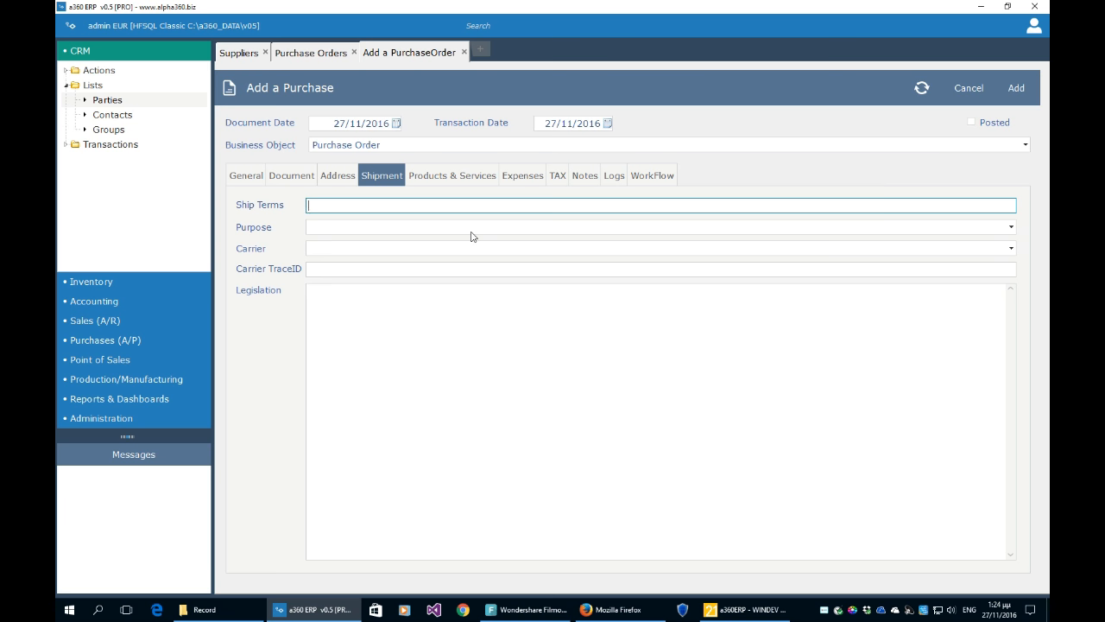
left_click(456, 179)
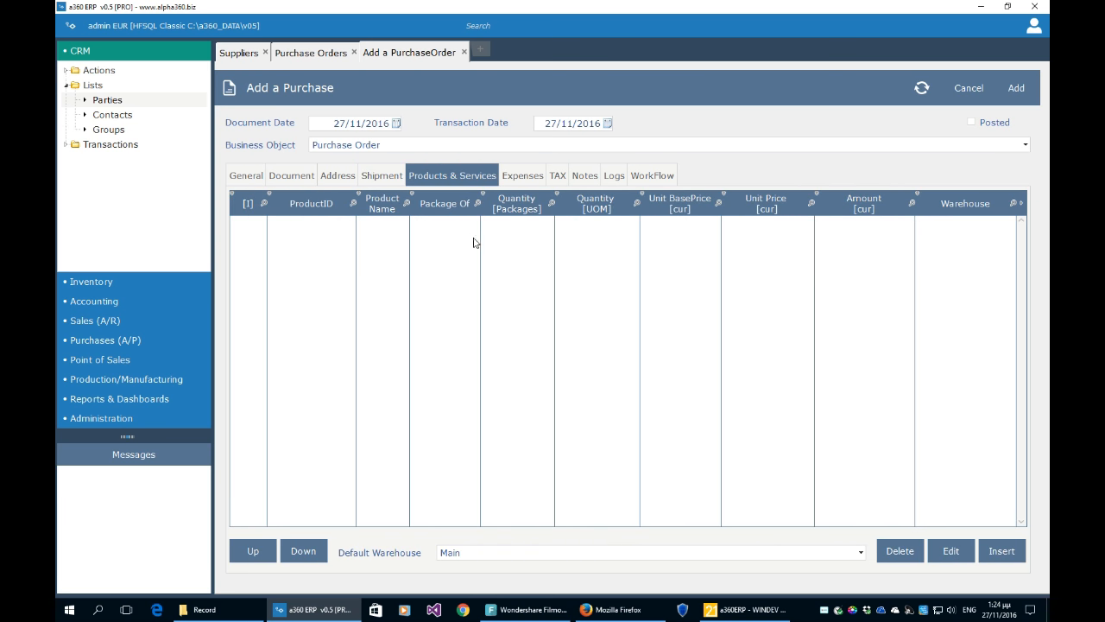
left_click_drag(409, 241, 439, 251)
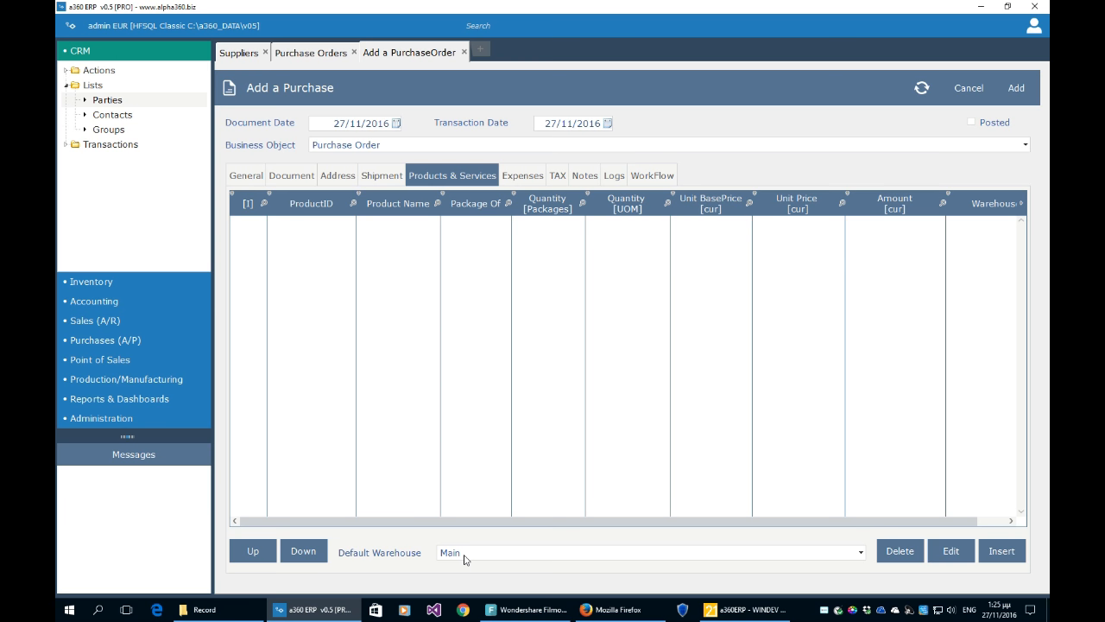
left_click(1000, 551)
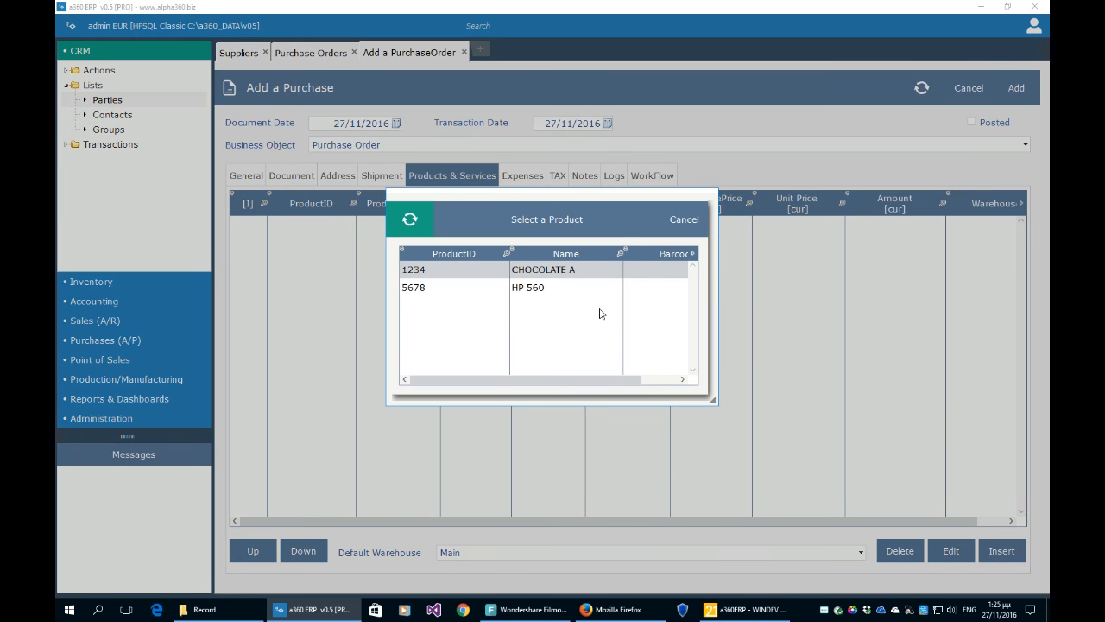
- Add a CHOCOLATE A line: 10 packages at unit base price 10,00, amount 100,00
left_click(551, 219)
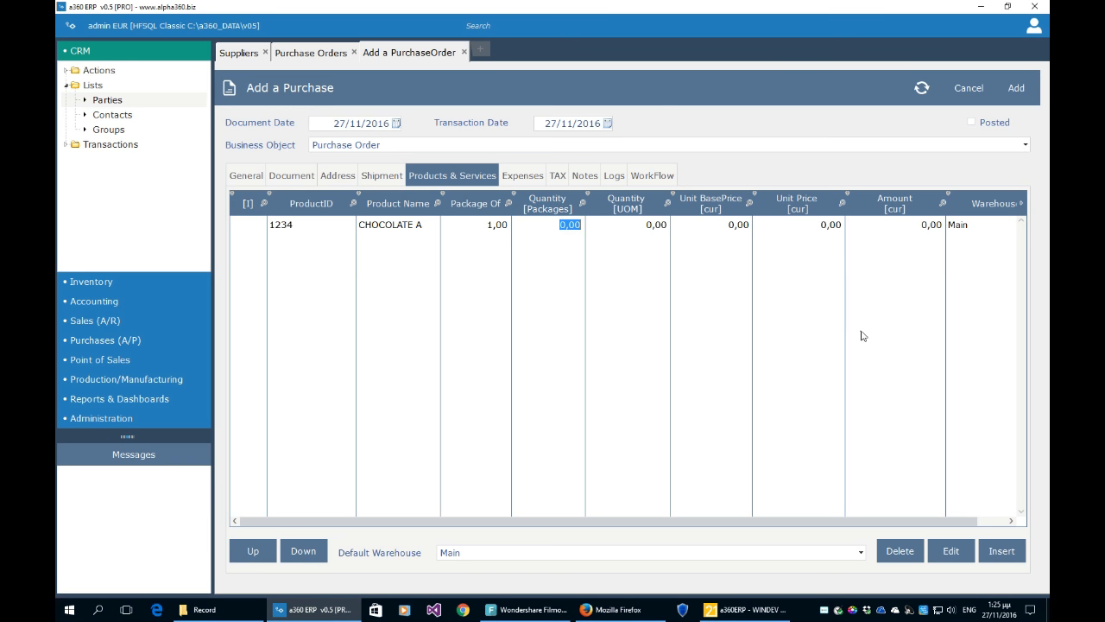
type("10")
left_click(728, 257)
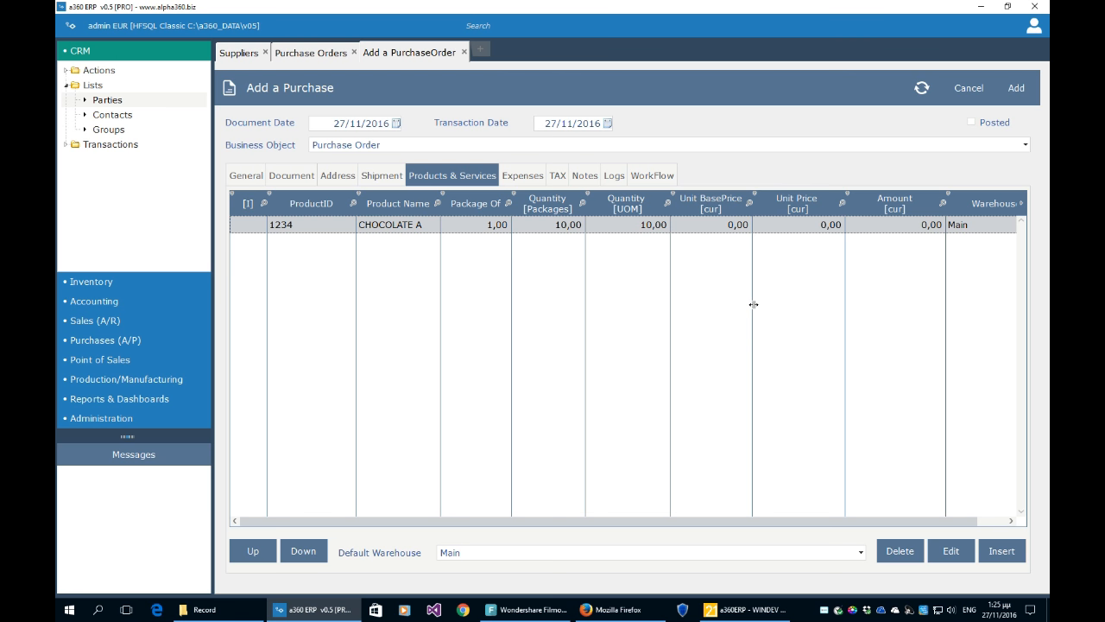
left_click(733, 225)
type("10")
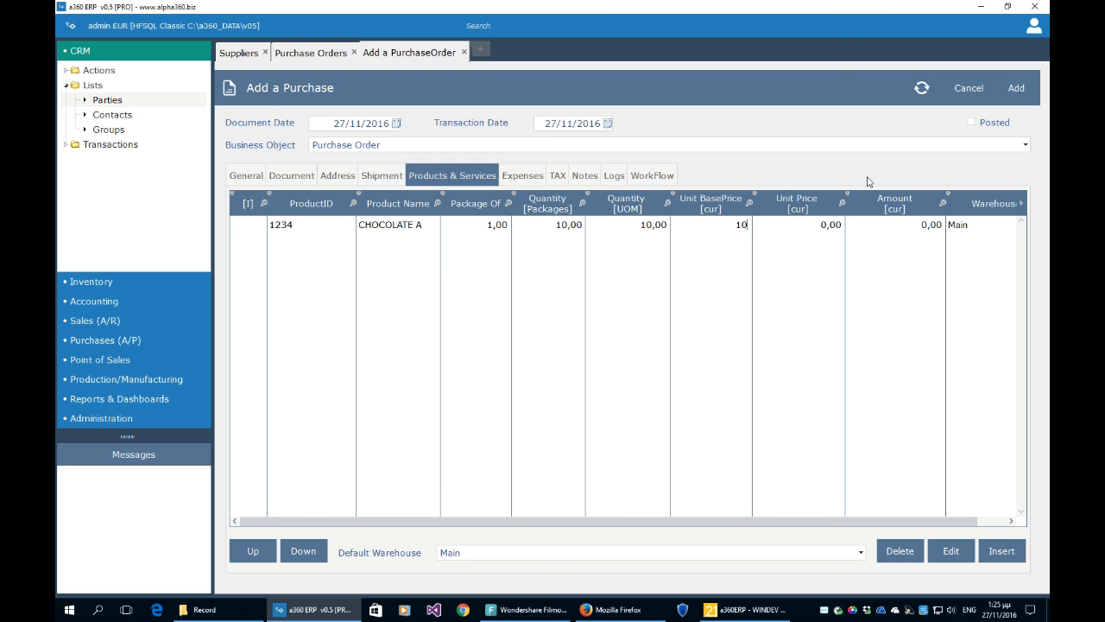
left_click(764, 282)
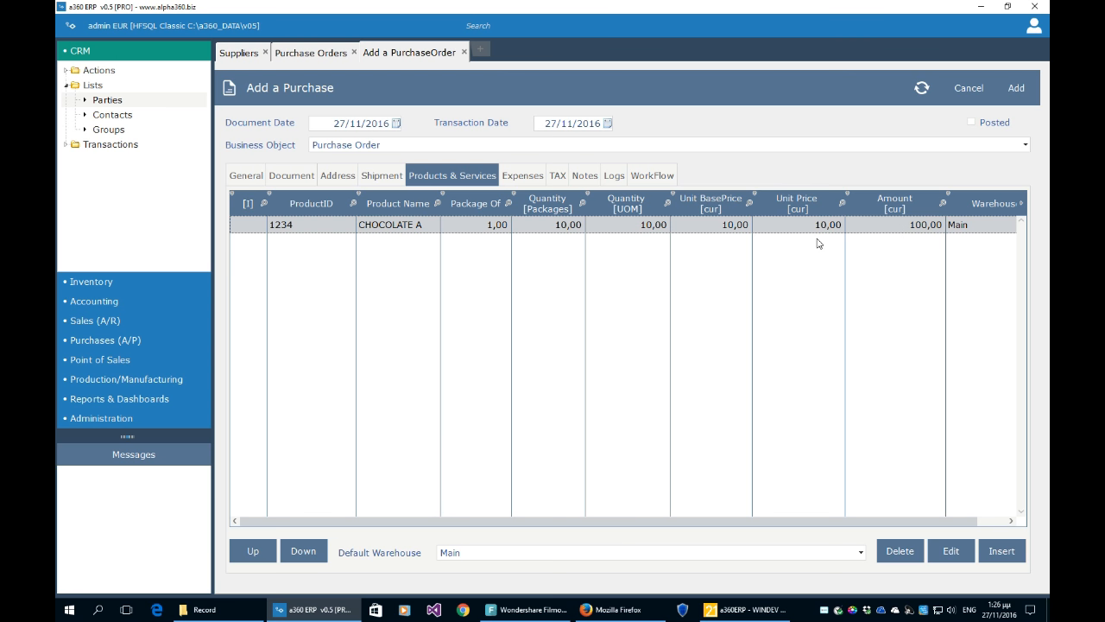
- Confirm EUR stays the order currency and review the order's taxes
left_click(291, 176)
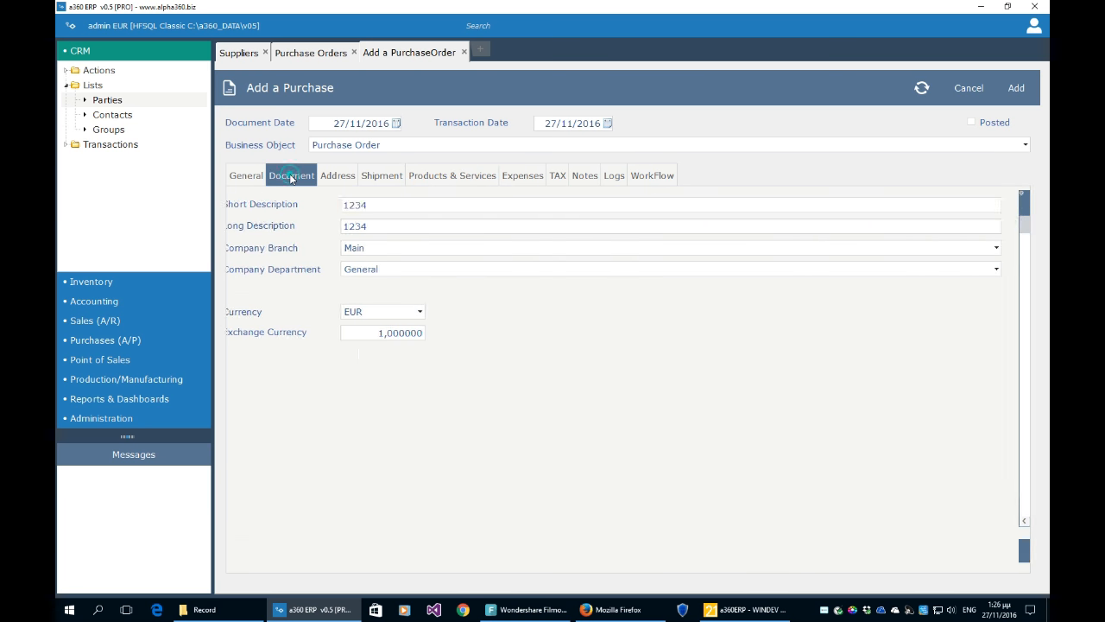
left_click(391, 316)
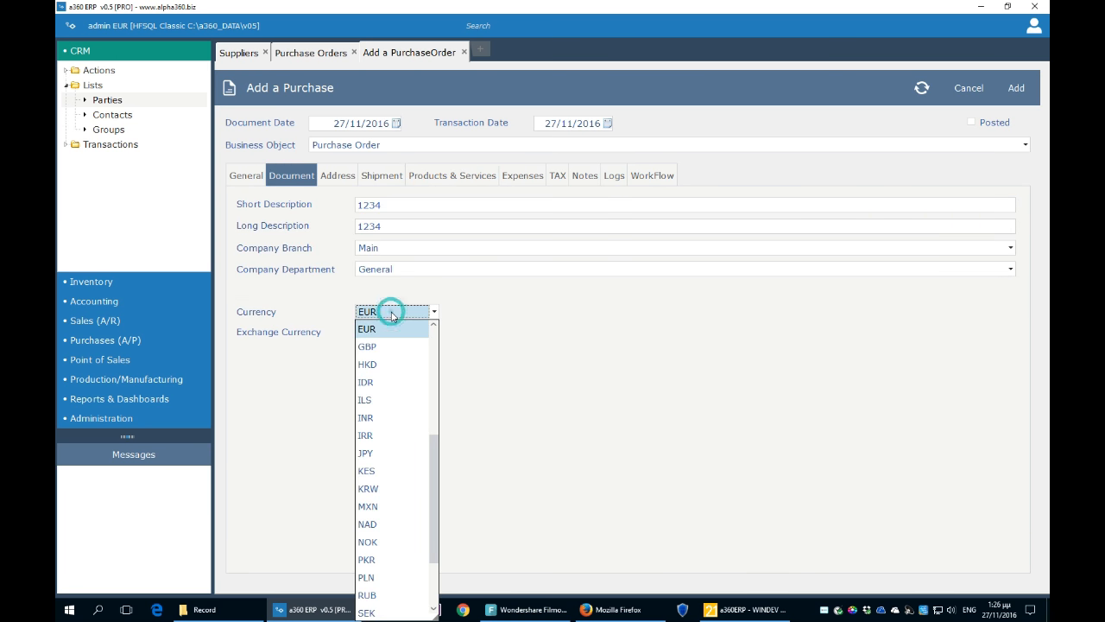
left_click(536, 334)
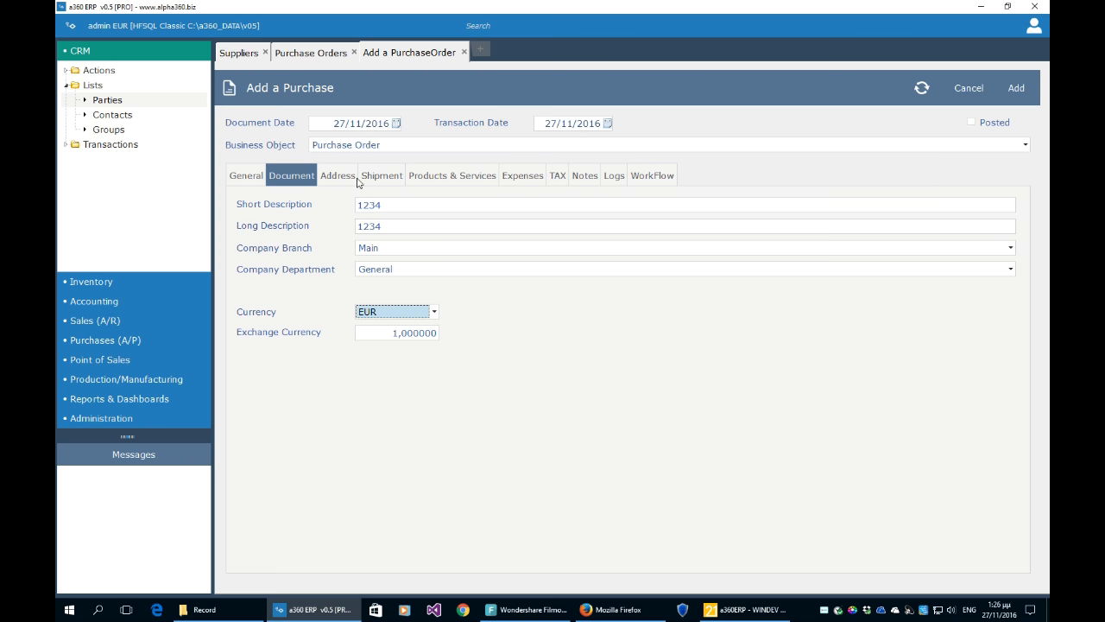
left_click(471, 182)
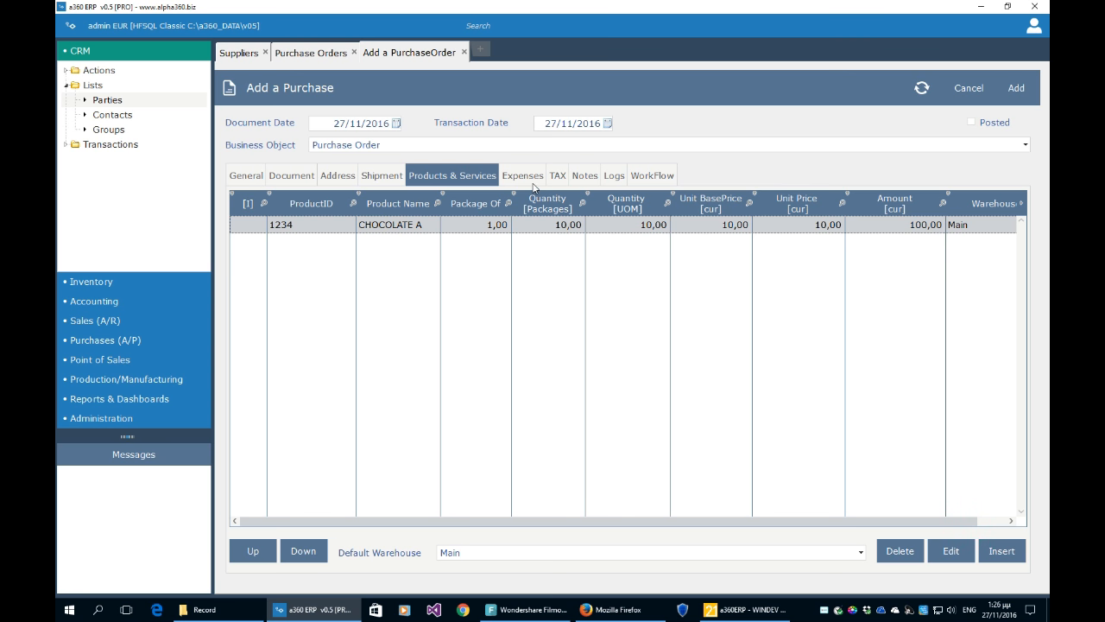
left_click(557, 177)
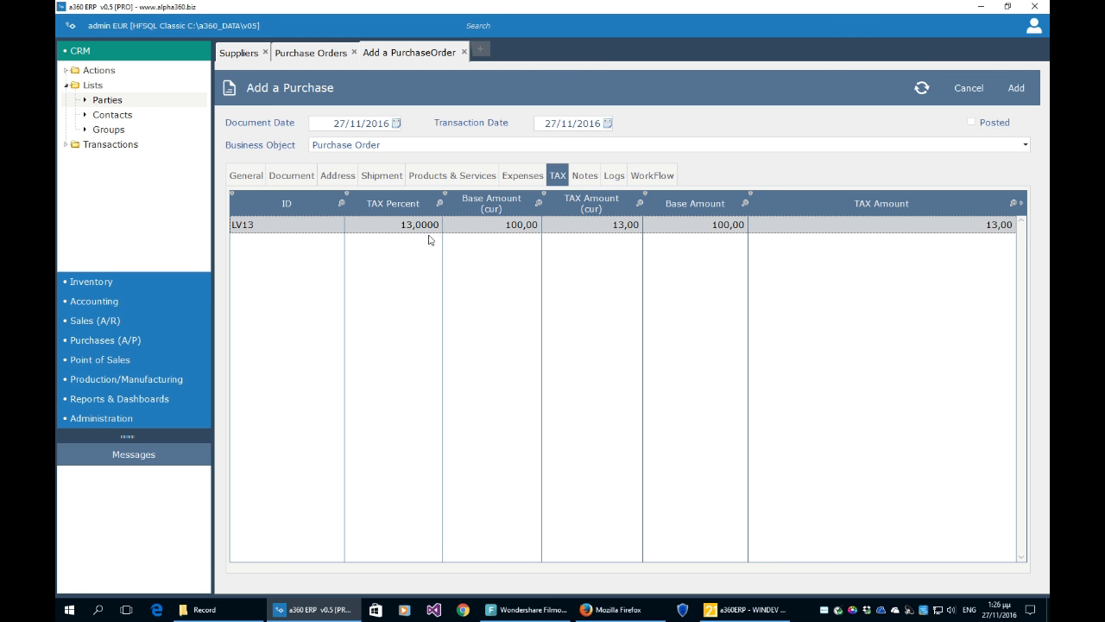
left_click(468, 178)
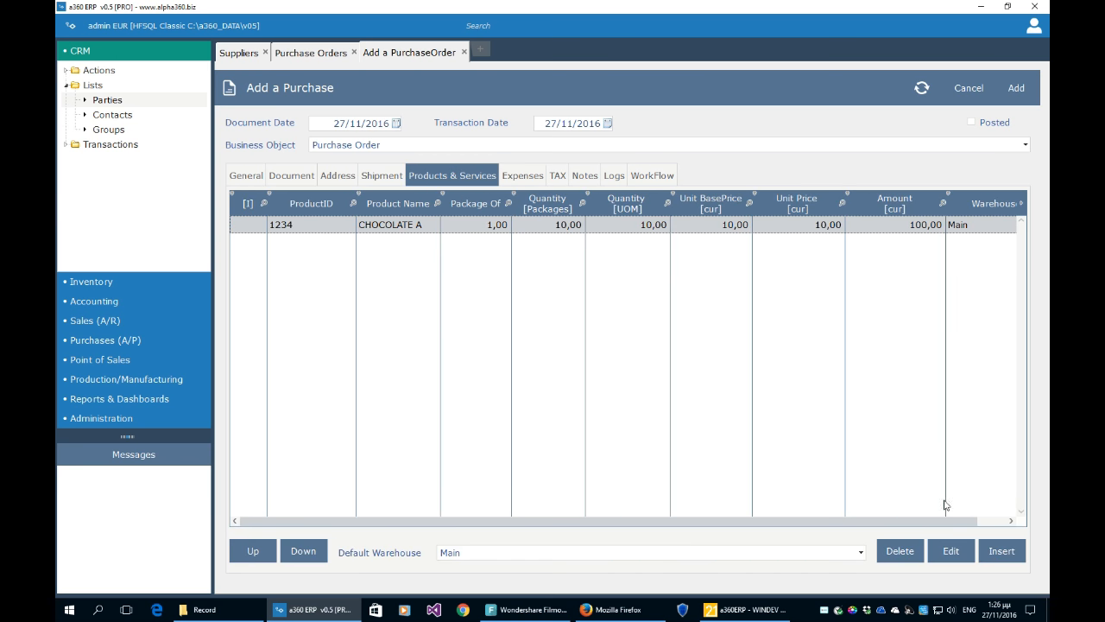
- Add an HP 560 line with quantity 1 at unit base price 1.000,00
left_click(998, 557)
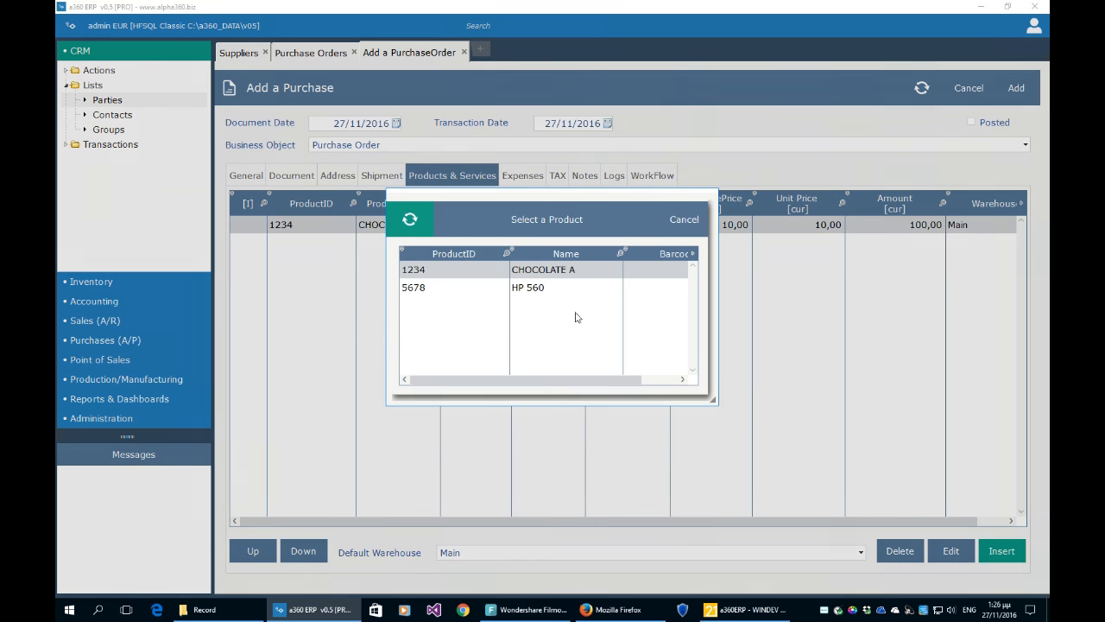
left_click(554, 289)
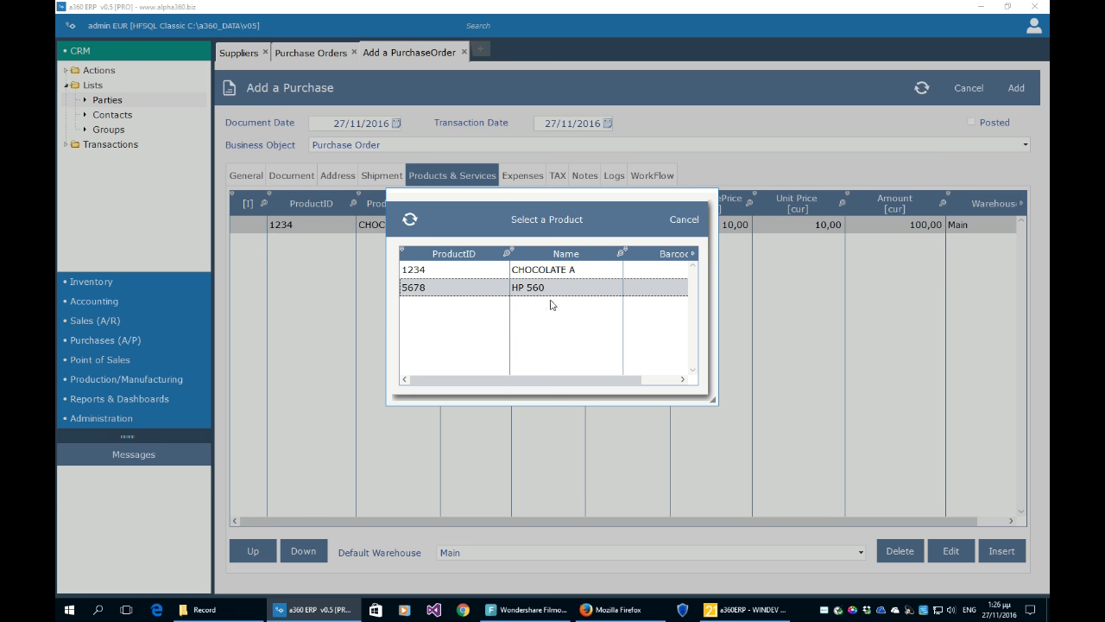
left_click(566, 232)
type("1")
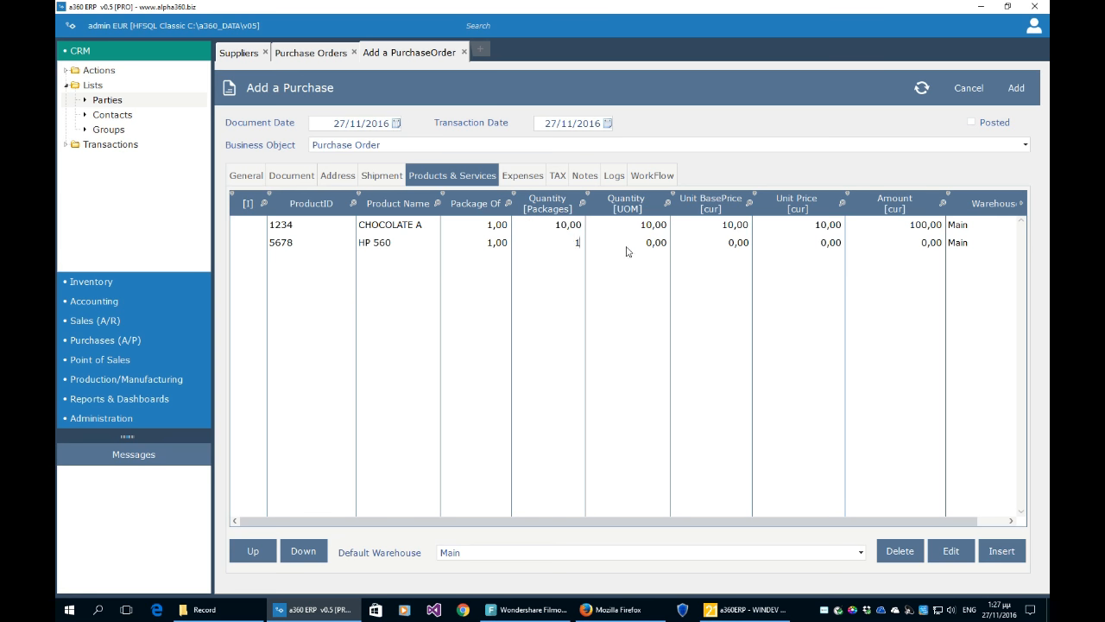
left_click(647, 242)
left_click(723, 243)
type("1.000")
left_click(797, 309)
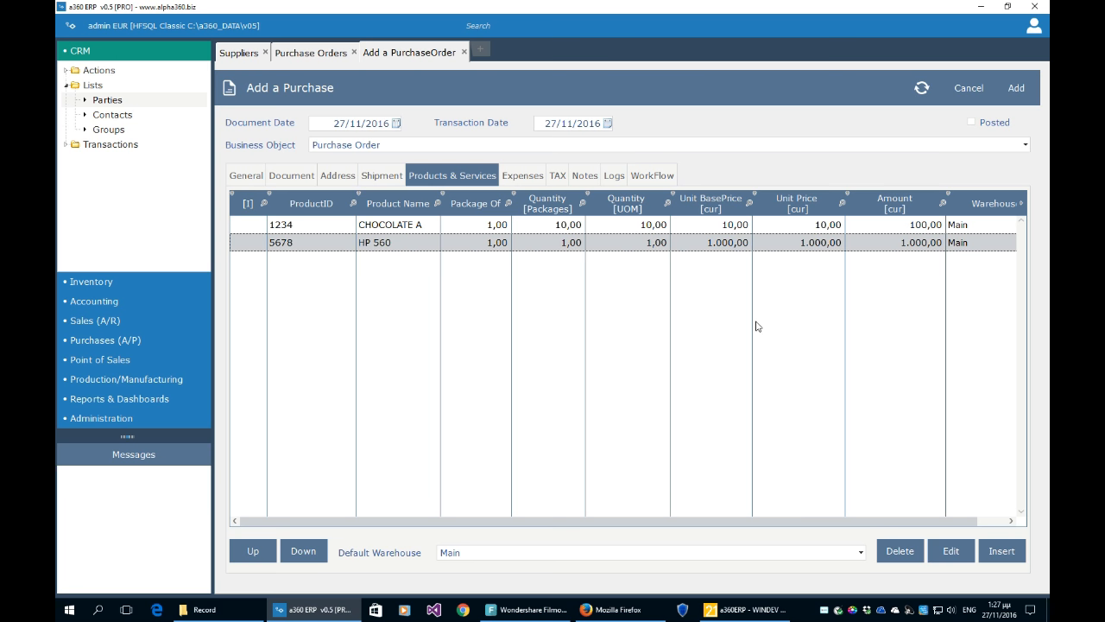
- Check the resulting LV13 and VAT 24% tax lines and the order's expenses
left_click(558, 177)
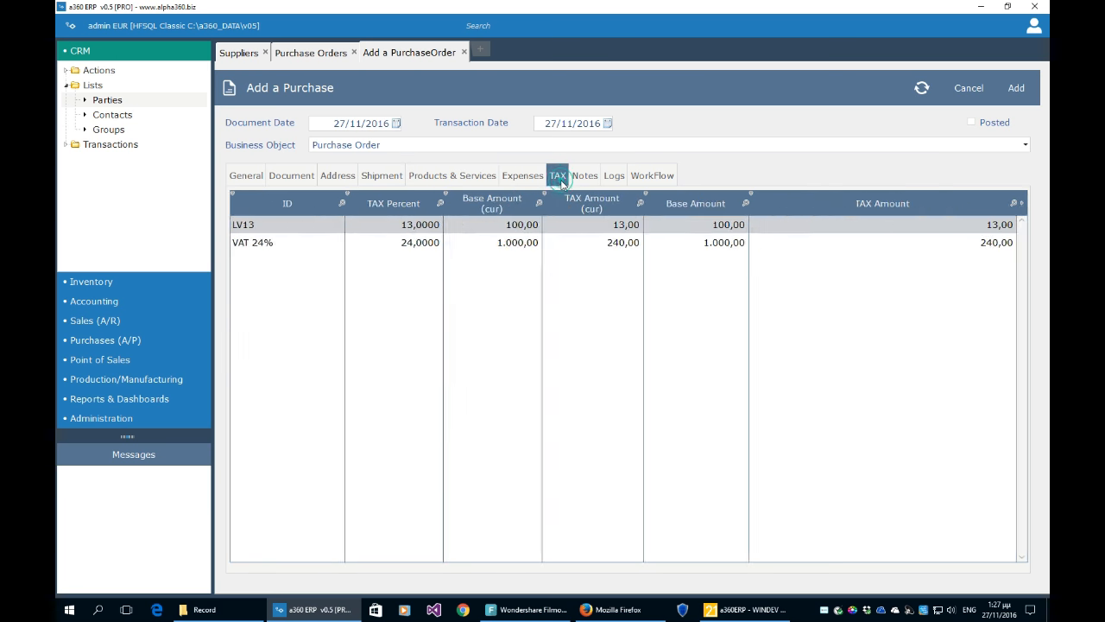
left_click(526, 228)
left_click(523, 245)
left_click(529, 228)
left_click(521, 245)
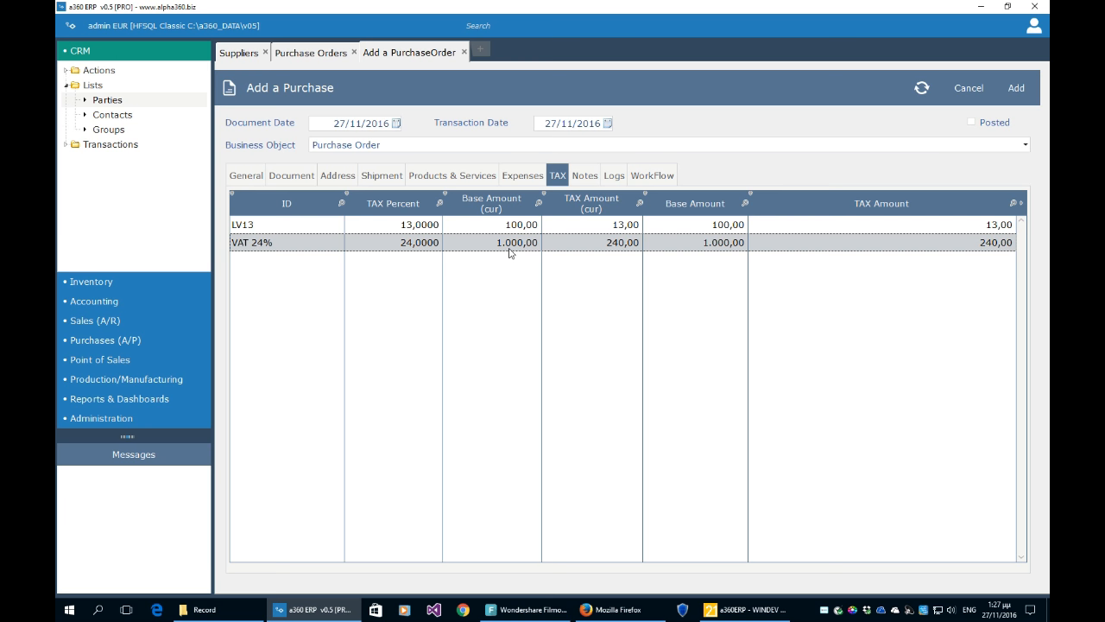
left_click(522, 175)
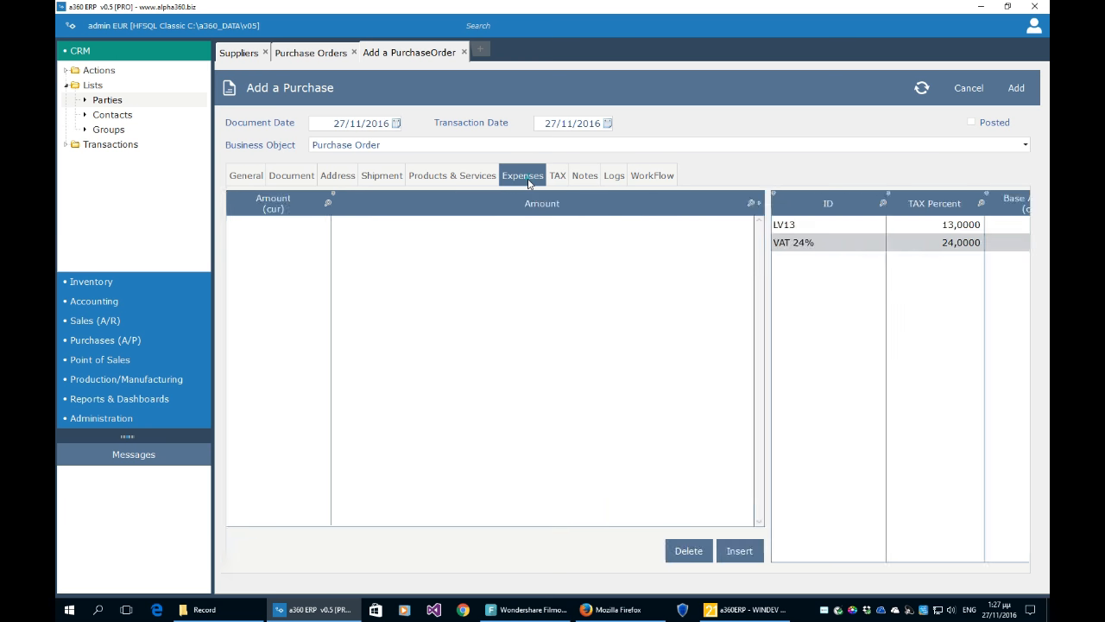
- Save the computerplus purchase order totalling 1.100,00 before tax
left_click(467, 179)
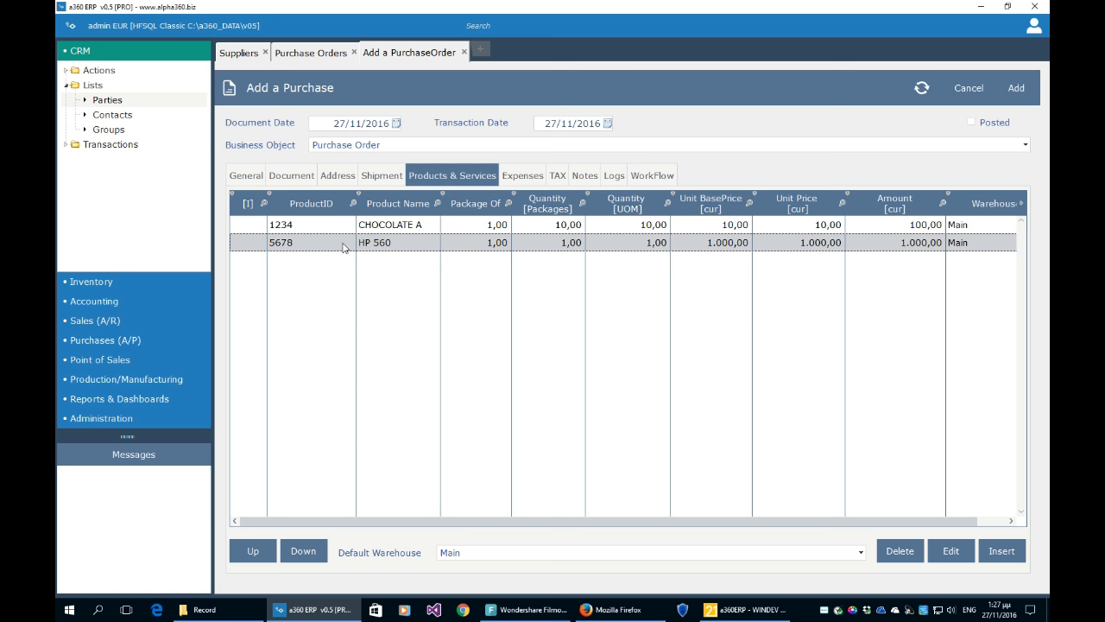
left_click(1016, 88)
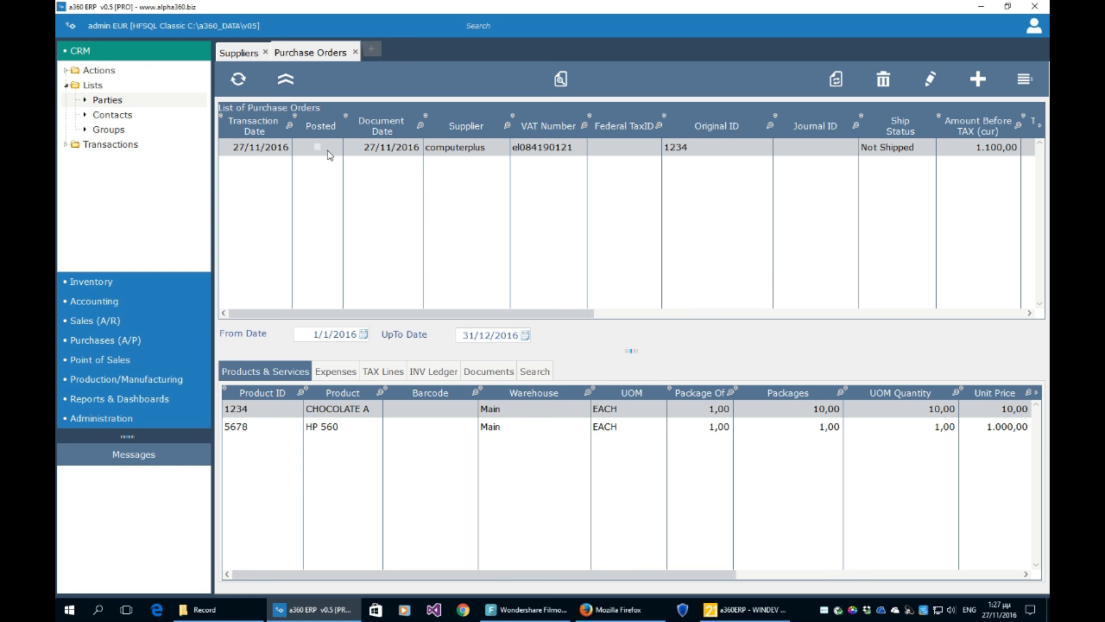
left_click(930, 82)
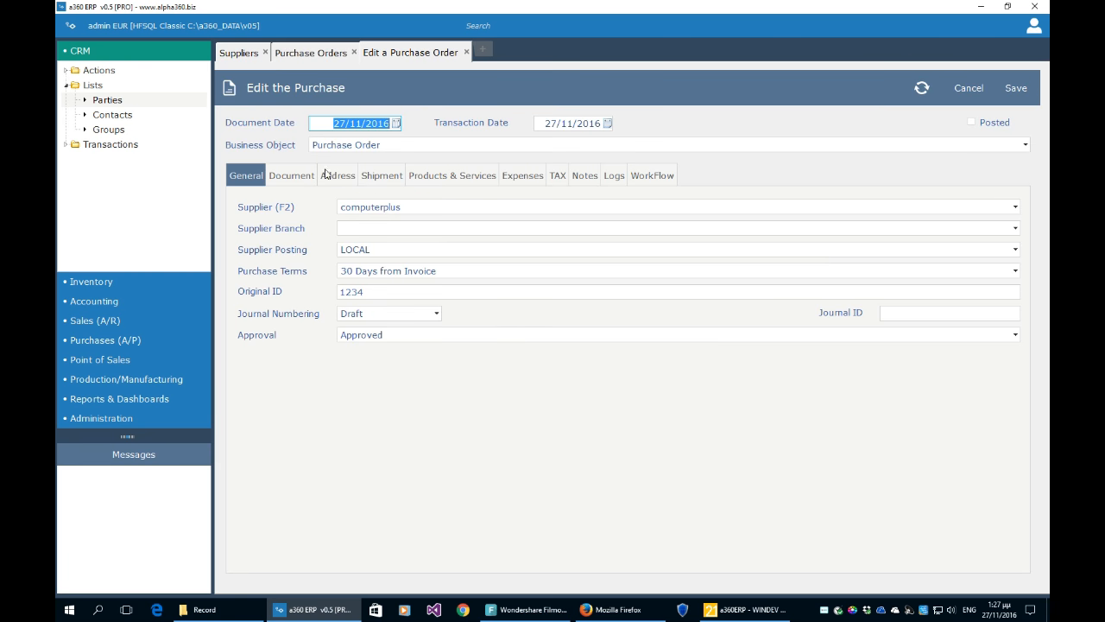
left_click(968, 88)
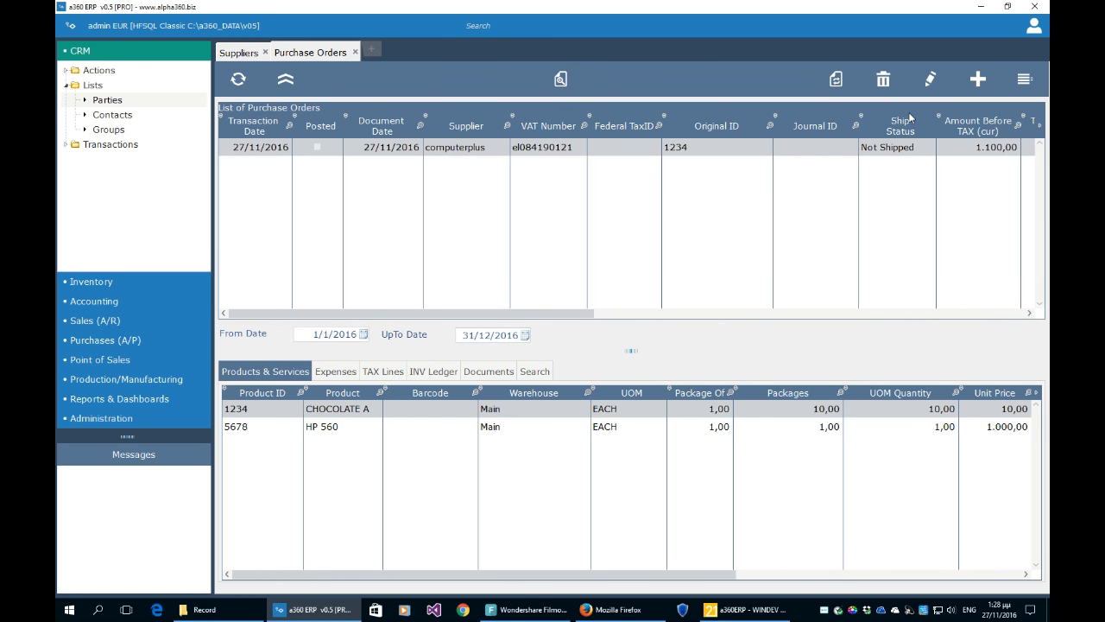
left_click(931, 79)
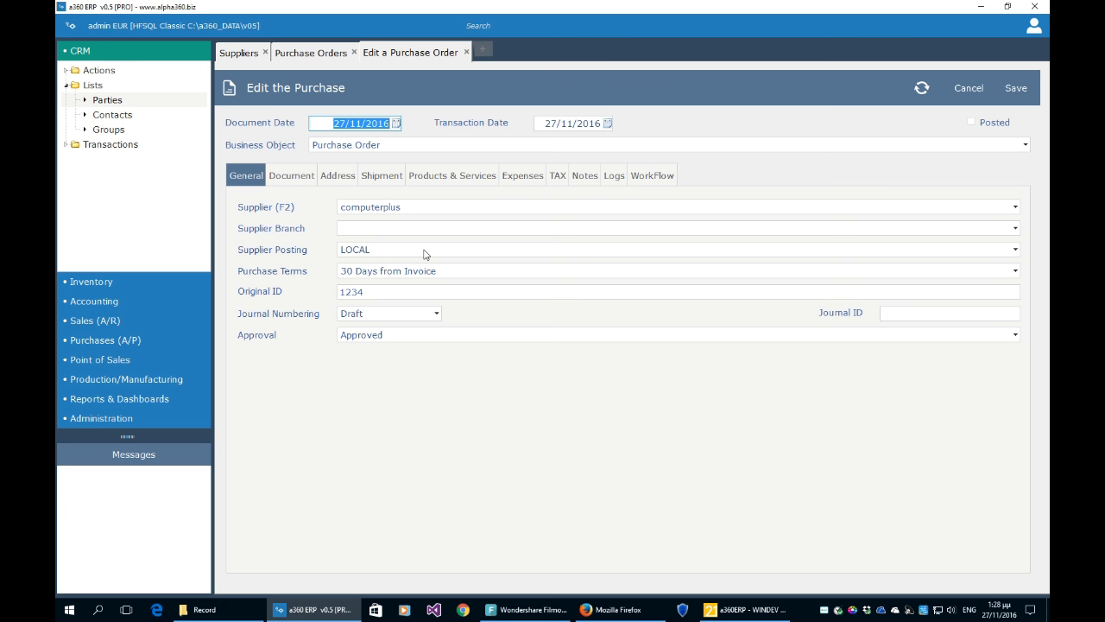
left_click(451, 176)
left_click(313, 252)
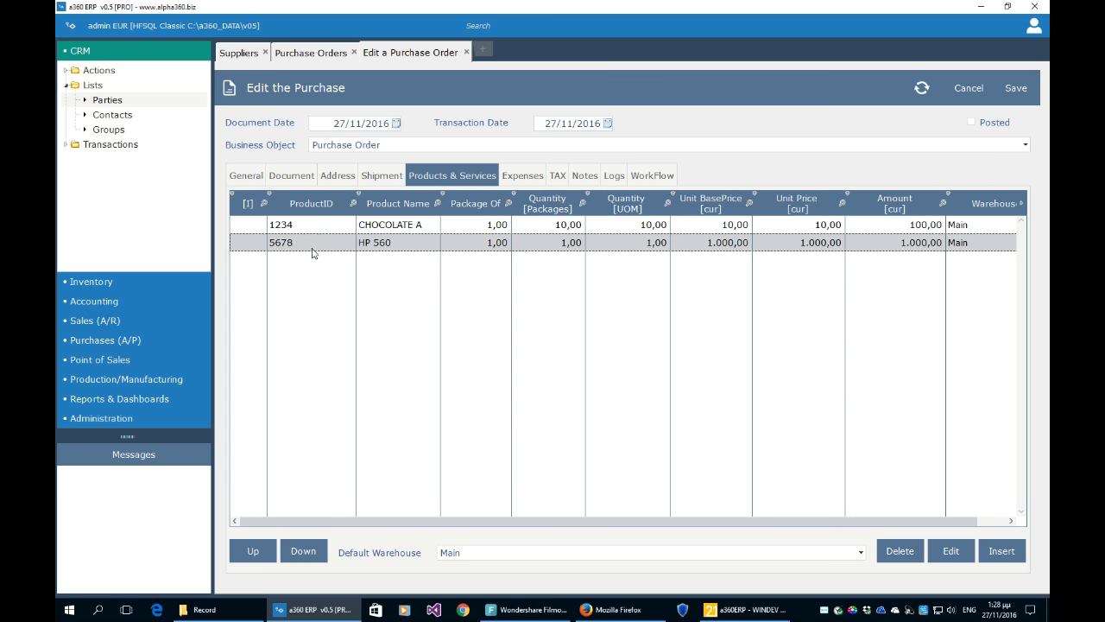
left_click(250, 557)
left_click(298, 553)
left_click(970, 90)
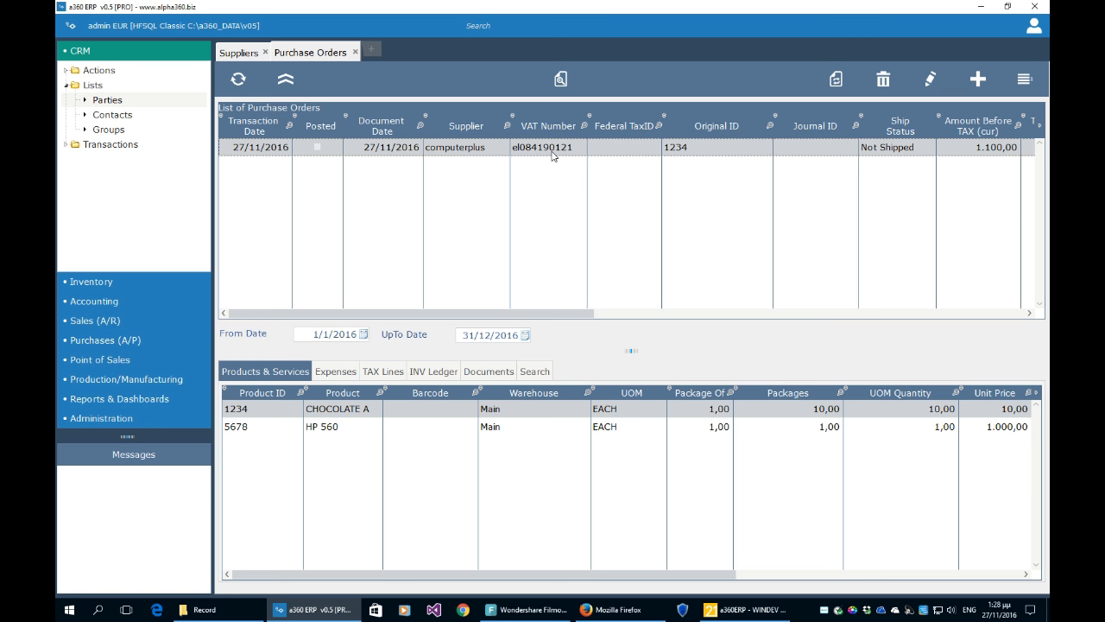
- Post the selected computerplus purchase order and acknowledge the confirmation
left_click(1026, 78)
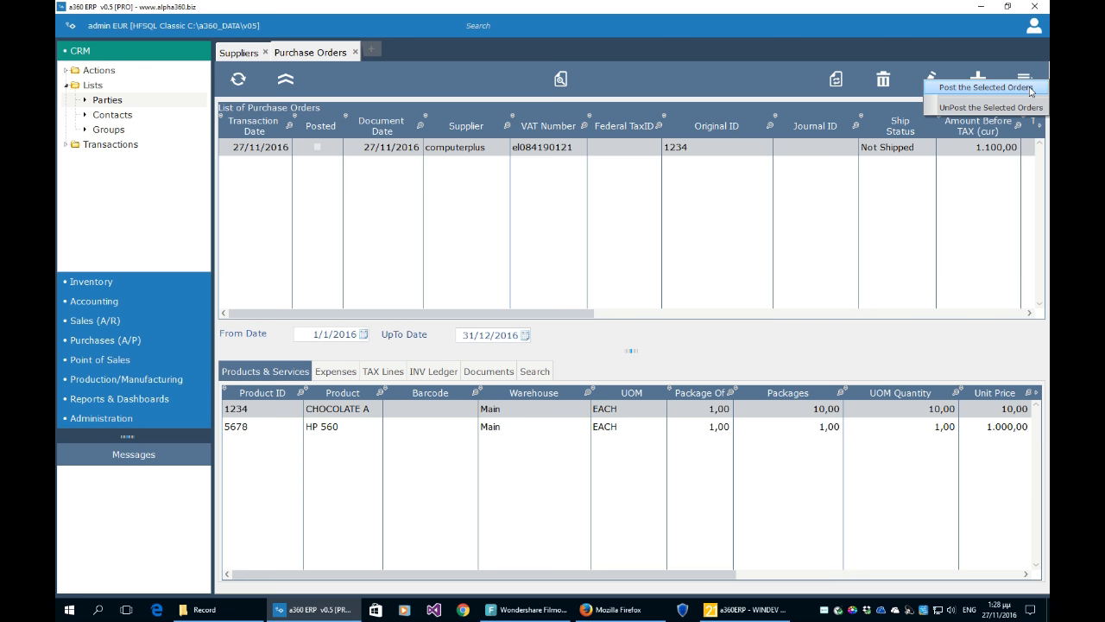
left_click(984, 87)
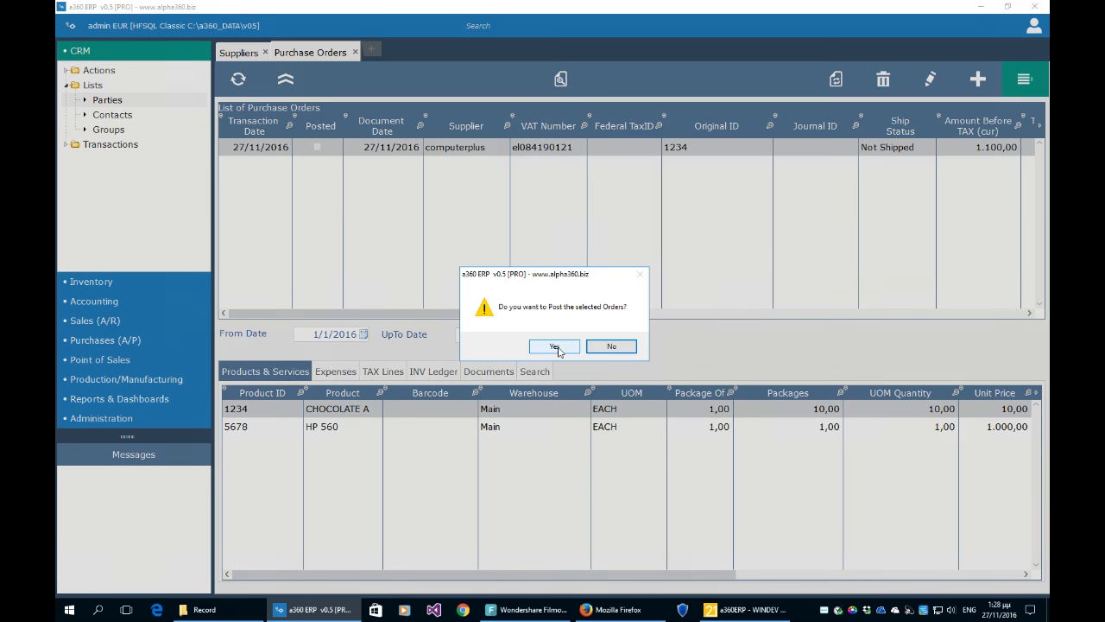
left_click(554, 346)
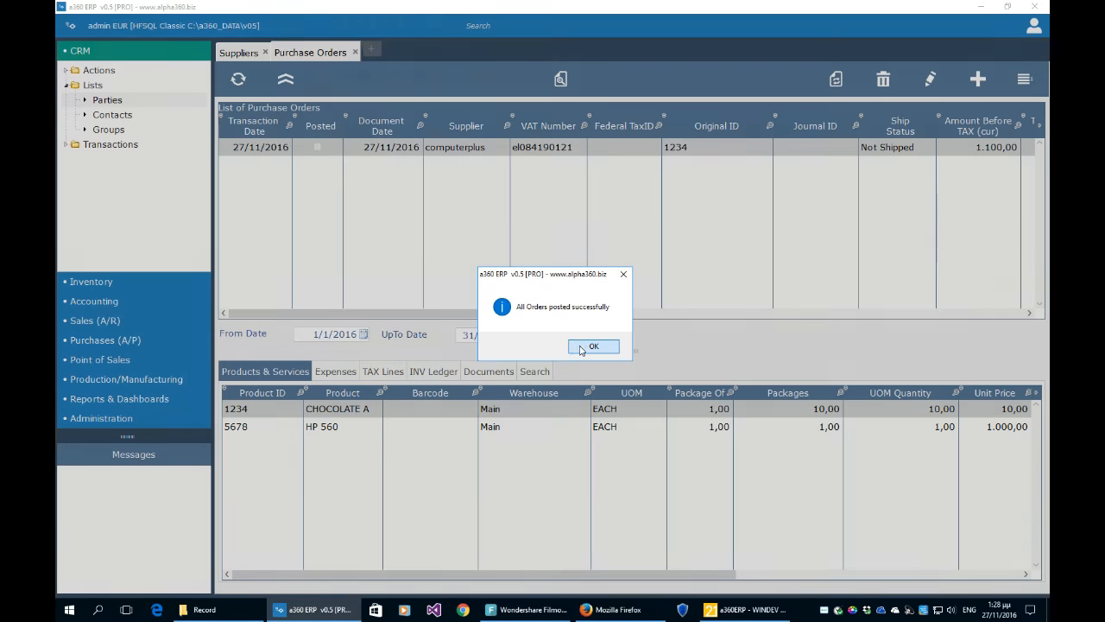
left_click(590, 345)
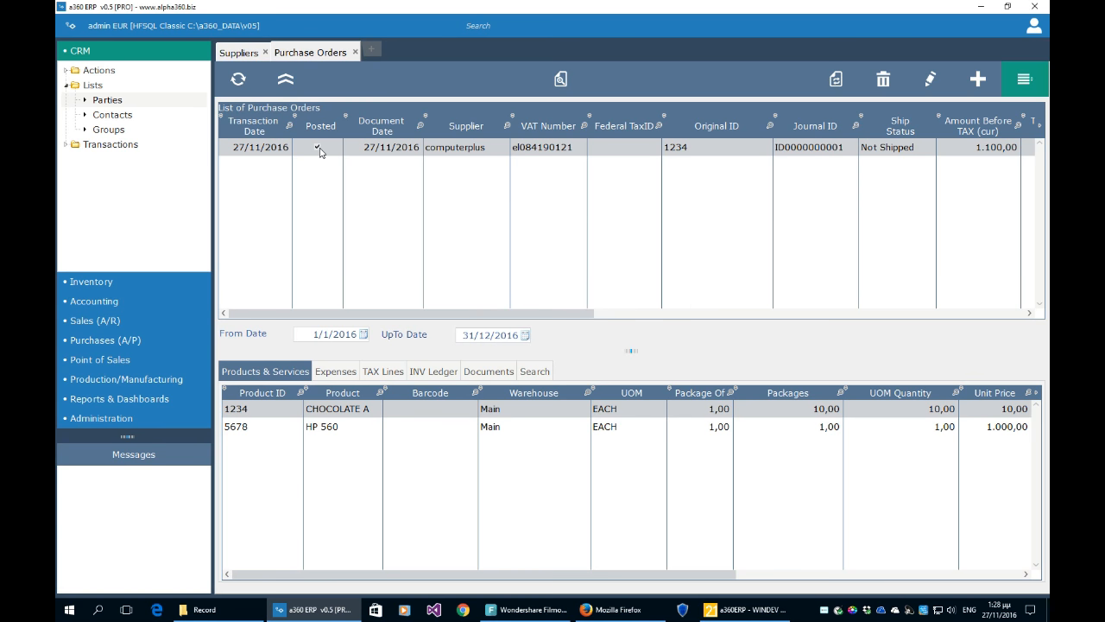
left_click_drag(524, 314, 380, 306)
left_click(928, 86)
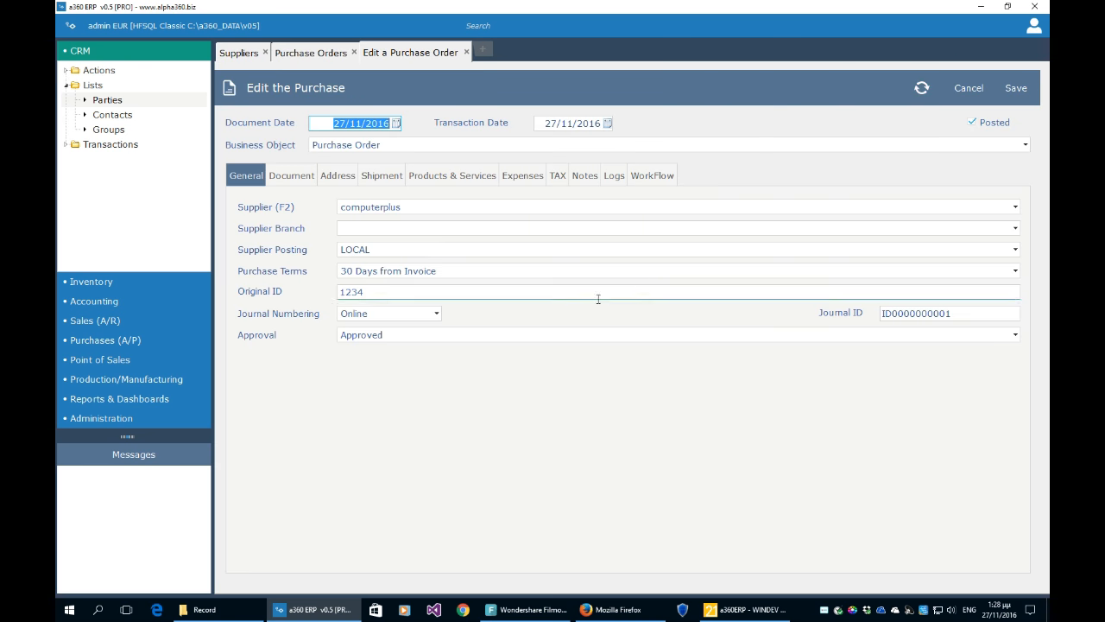
left_click(977, 315)
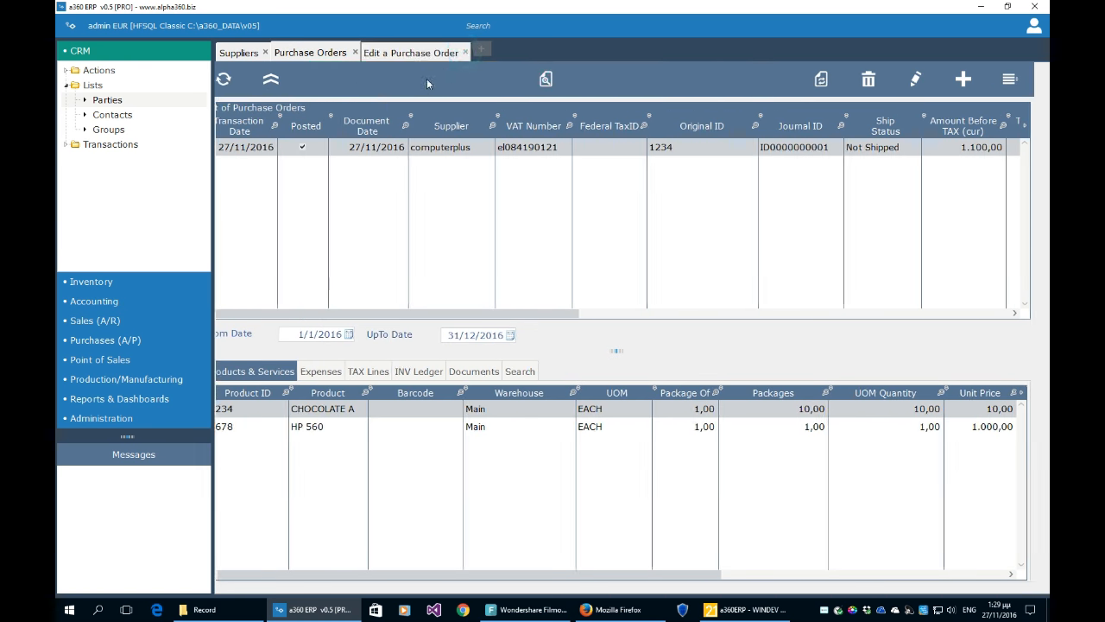
left_click(466, 52)
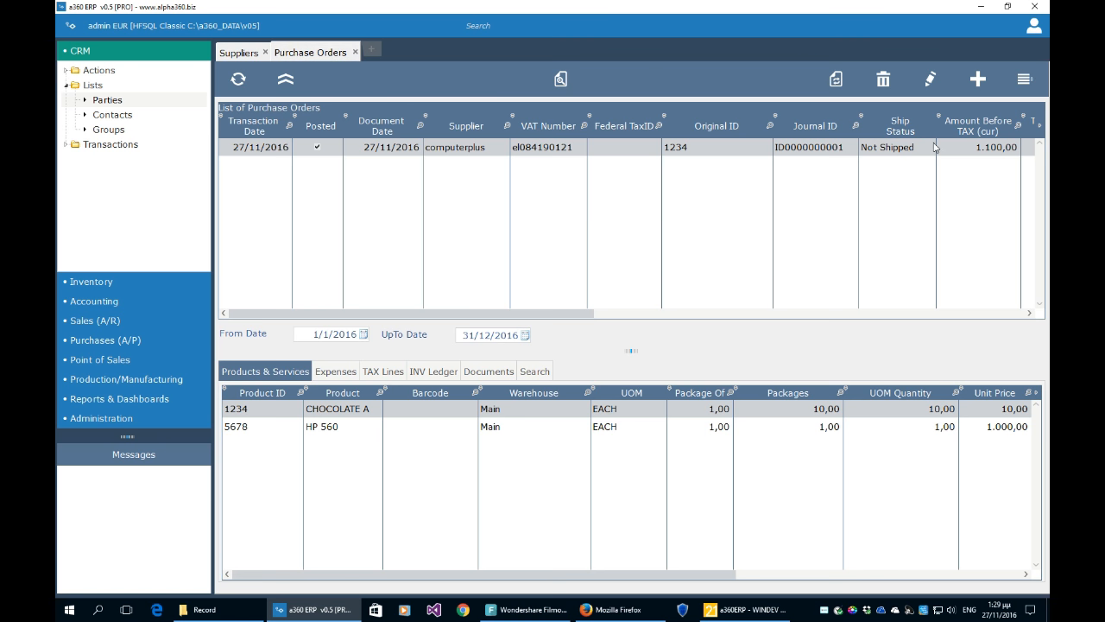
- Compare the posted order's CHOCOLATE A and HP 560 product lines
left_click(1027, 83)
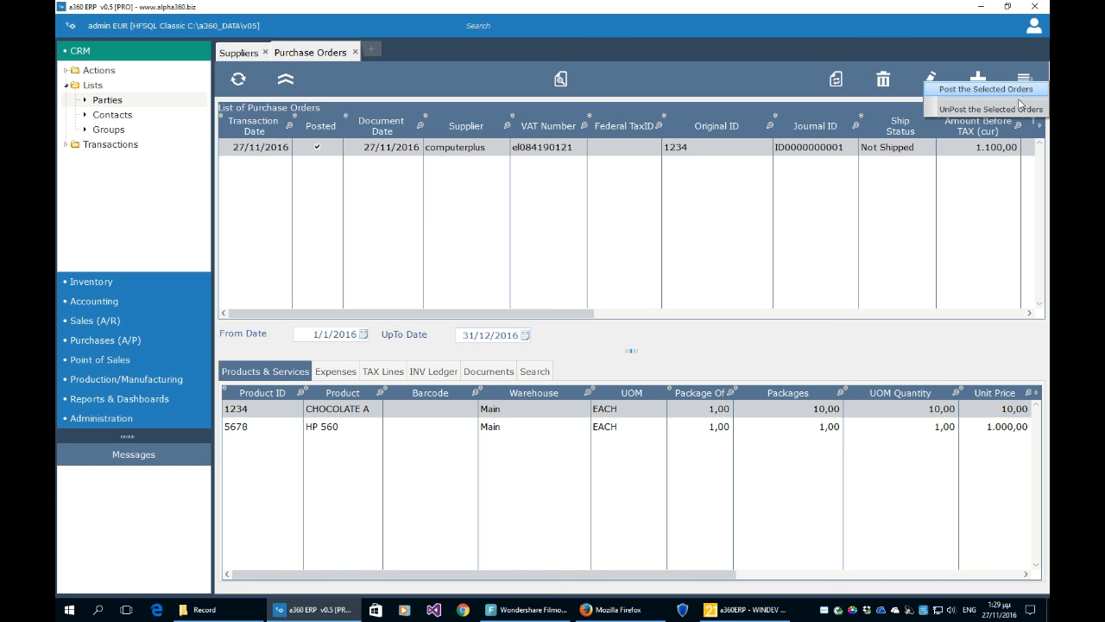
left_click(909, 230)
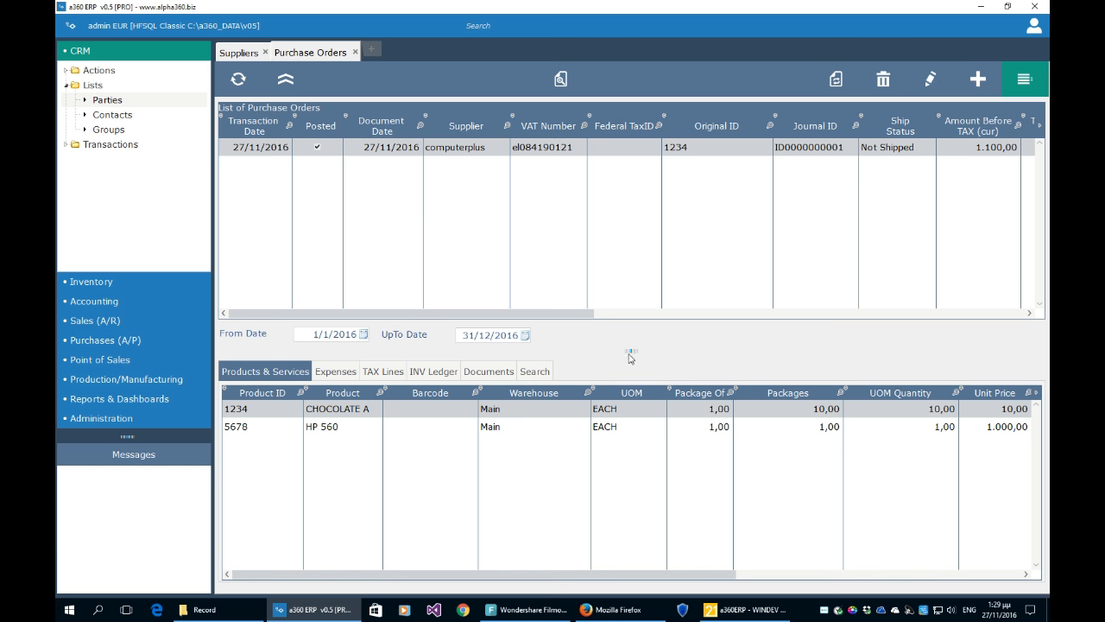
left_click(316, 439)
left_click(318, 419)
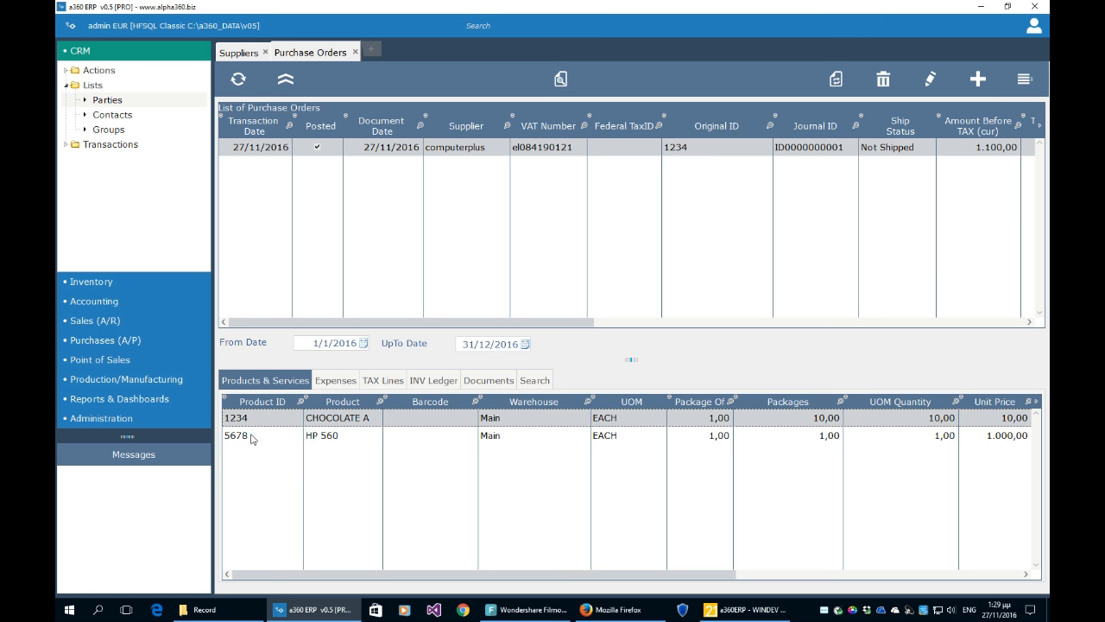
left_click(249, 435)
left_click(256, 421)
left_click(249, 434)
left_click(252, 419)
left_click(249, 434)
left_click(251, 421)
left_click(249, 435)
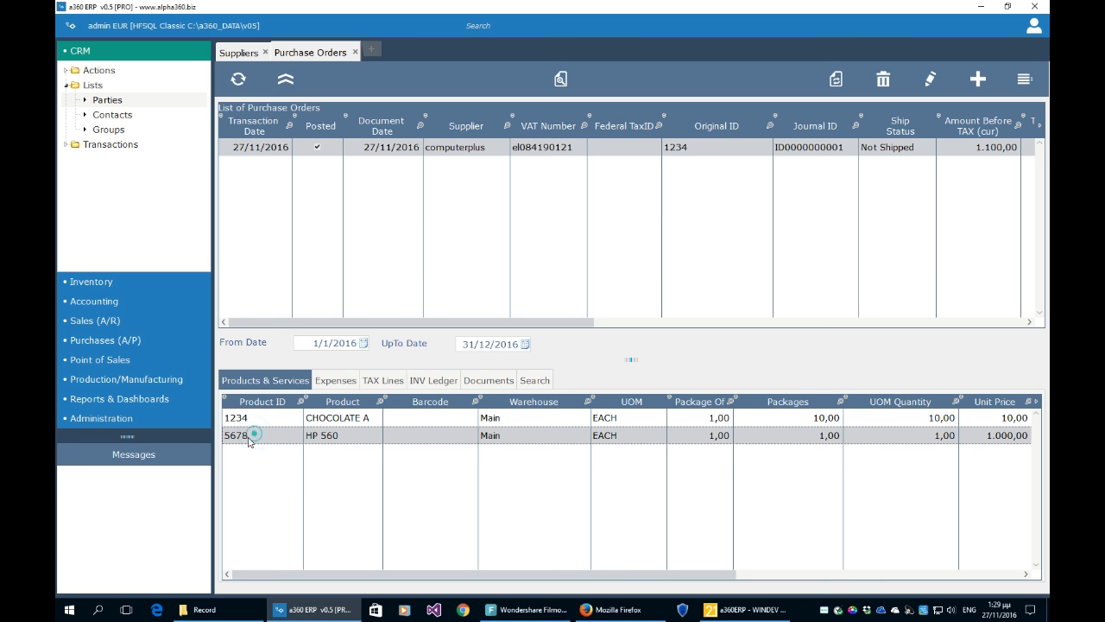
- Review the order's expenses and its LV13 and VAT 24% tax lines
left_click(332, 382)
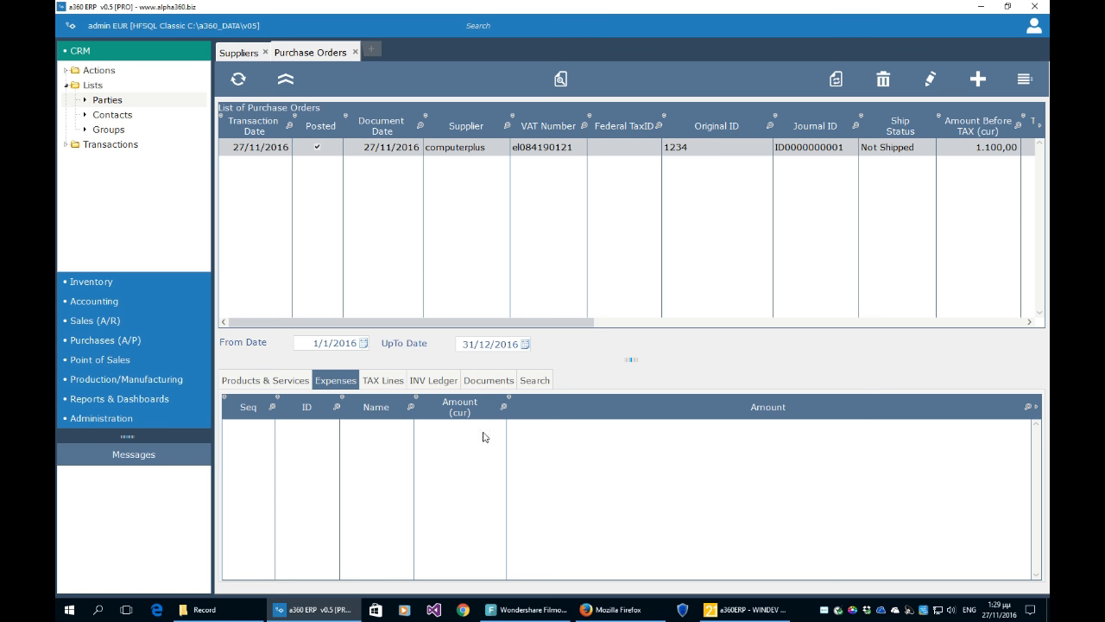
left_click(380, 387)
left_click(278, 445)
left_click(279, 428)
left_click(277, 440)
left_click(278, 430)
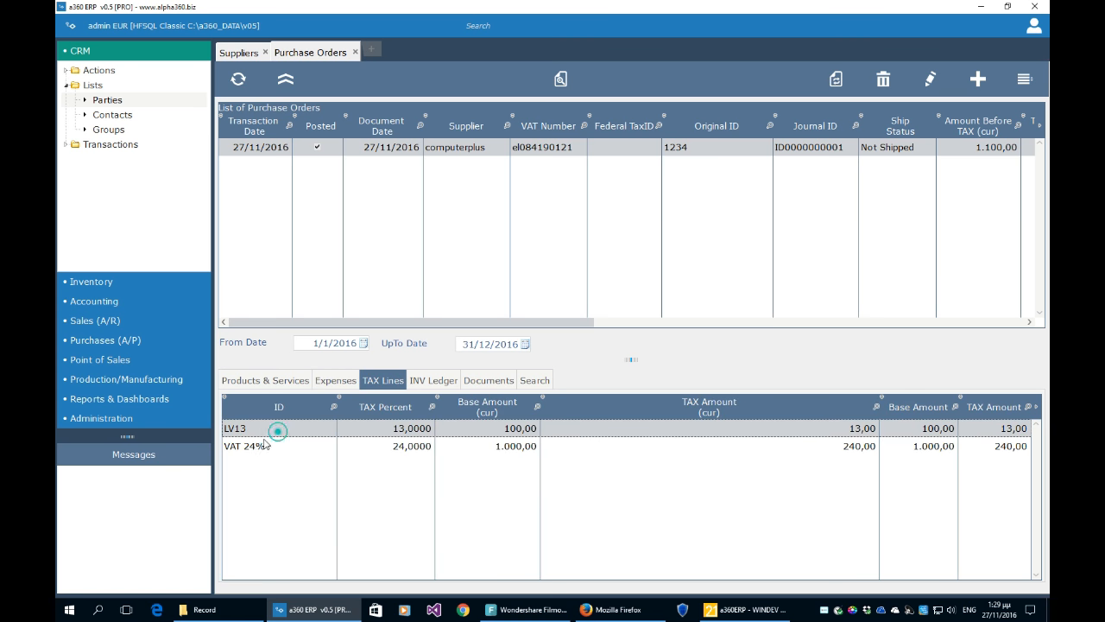
left_click(261, 447)
left_click(265, 428)
- Review quantities, unit prices and amounts of the CHOCOLATE A and HP 560 ledger lines
left_click(422, 384)
left_click(365, 446)
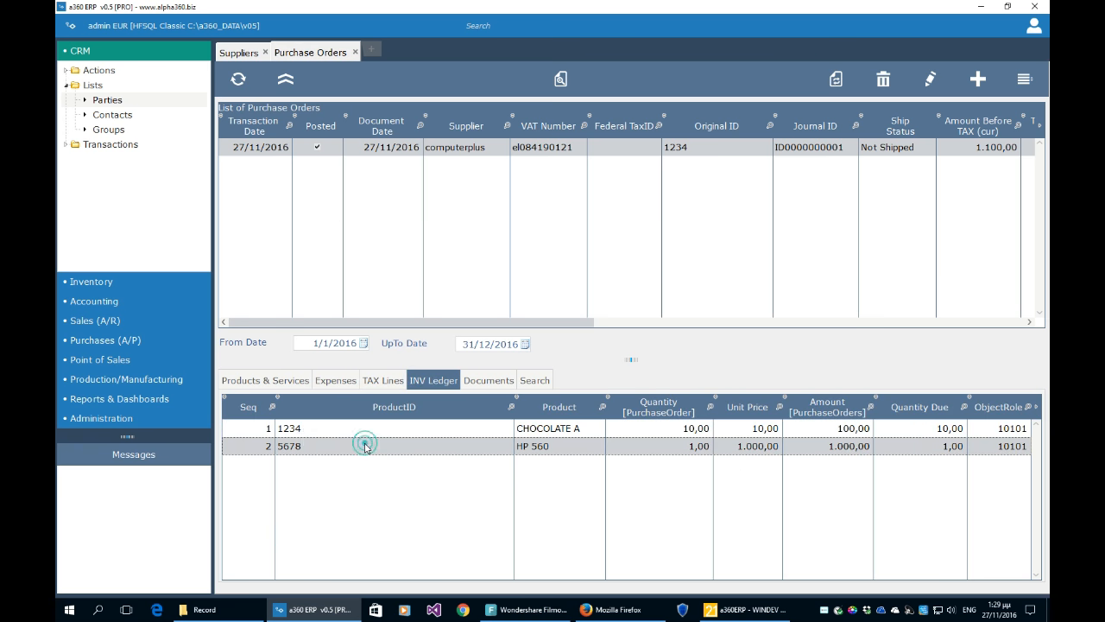
left_click(302, 428)
left_click(671, 447)
left_click(691, 441)
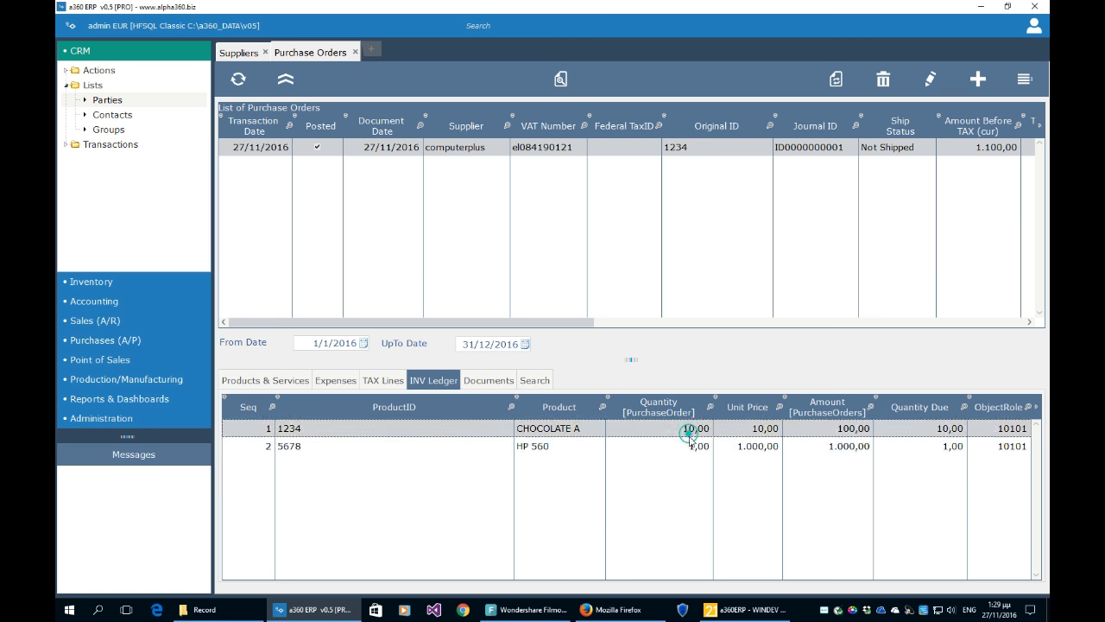
left_click(695, 429)
left_click(695, 442)
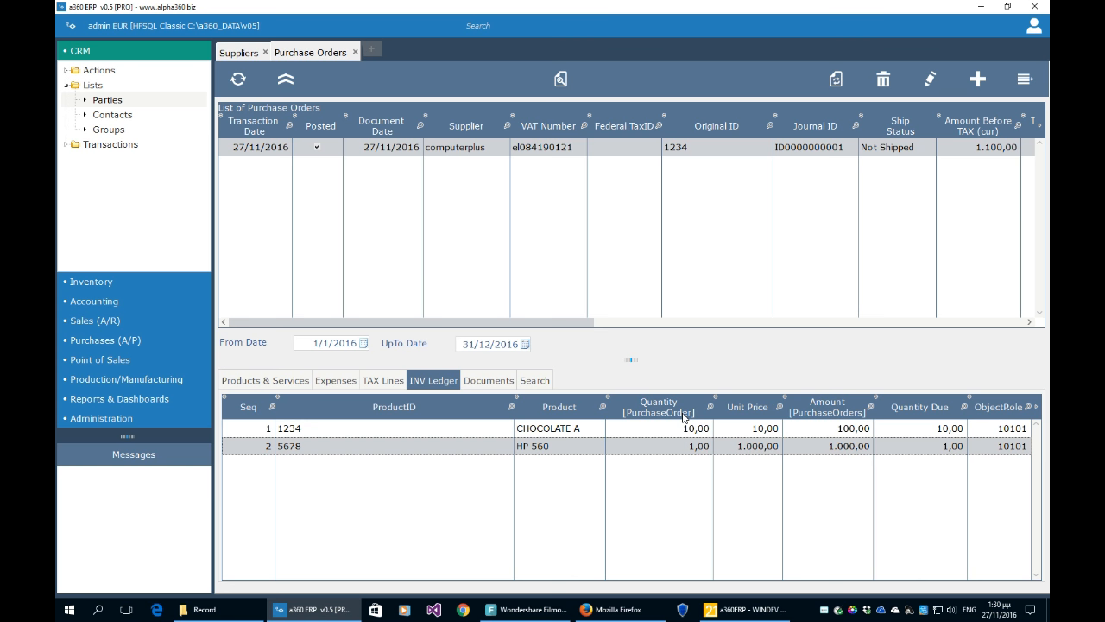
left_click(745, 429)
left_click(747, 447)
left_click(865, 429)
left_click(849, 447)
- Confirm both ledger lines are still fully due, then open the Purchase Shipments list
left_click(322, 430)
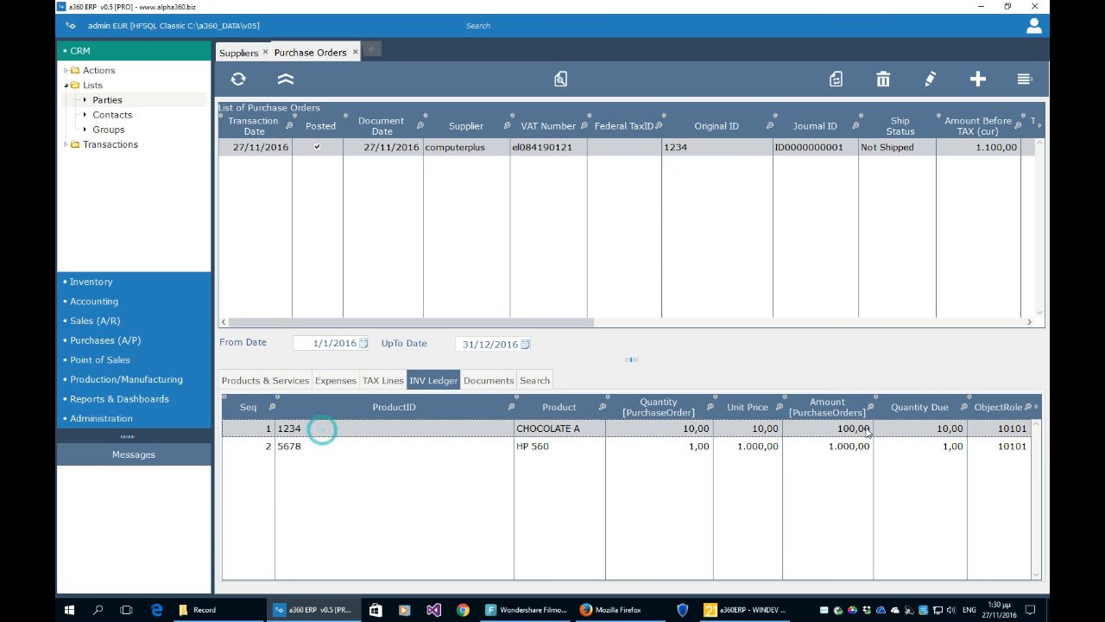
left_click(953, 445)
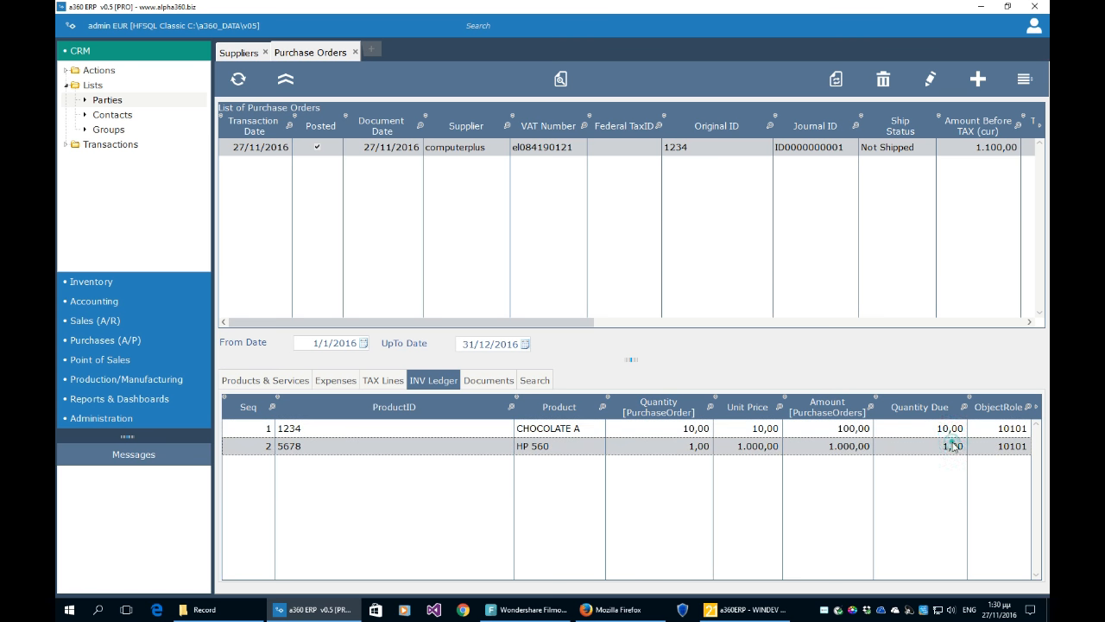
left_click(953, 428)
left_click(953, 445)
left_click(949, 428)
left_click(953, 446)
left_click(949, 428)
left_click(953, 446)
left_click(950, 428)
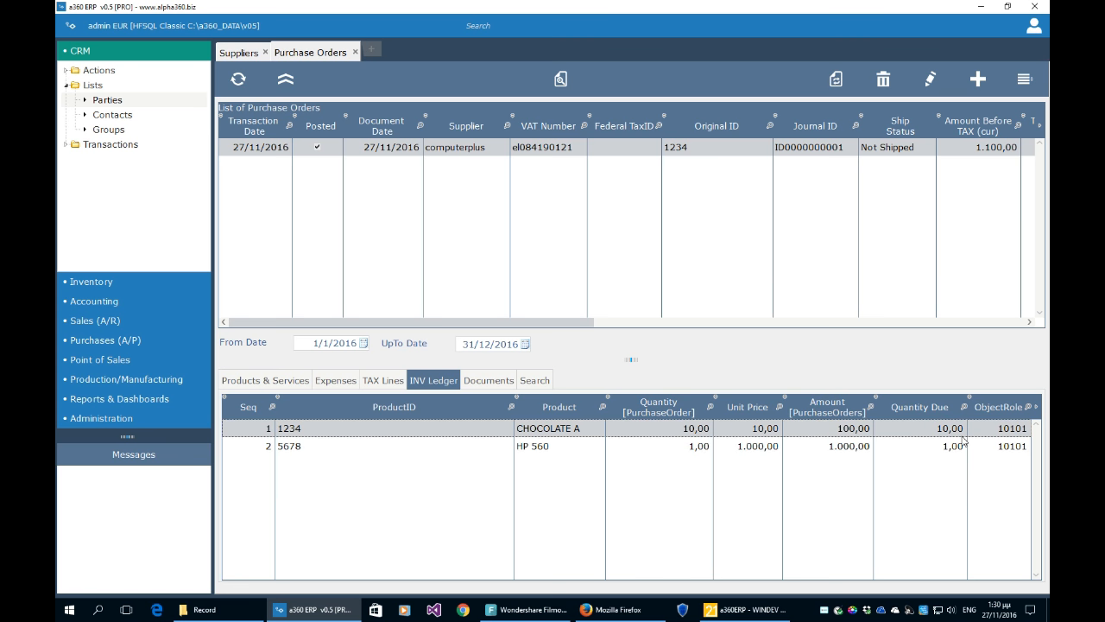
left_click(110, 343)
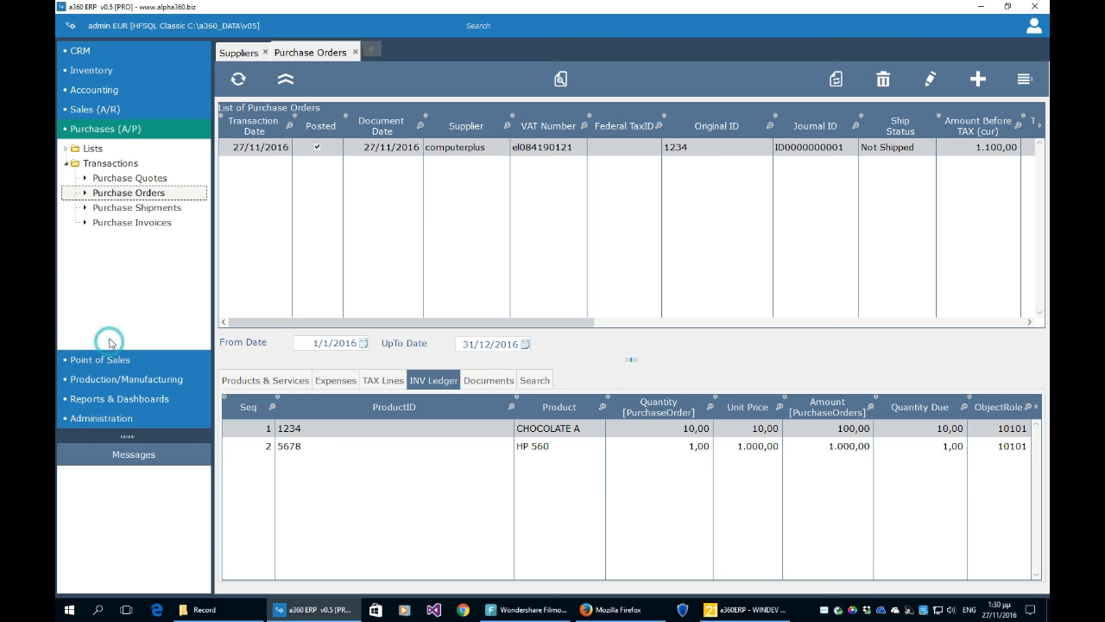
left_click(129, 212)
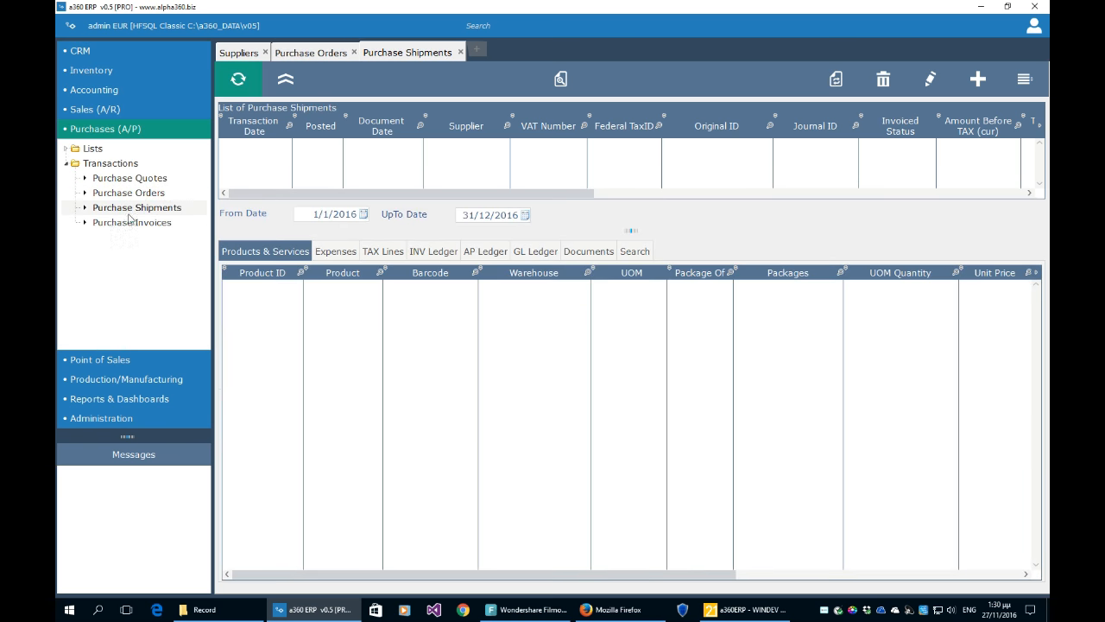
- Enlarge the Purchase Shipments list and start a new blank purchase record
left_click(322, 52)
left_click(387, 57)
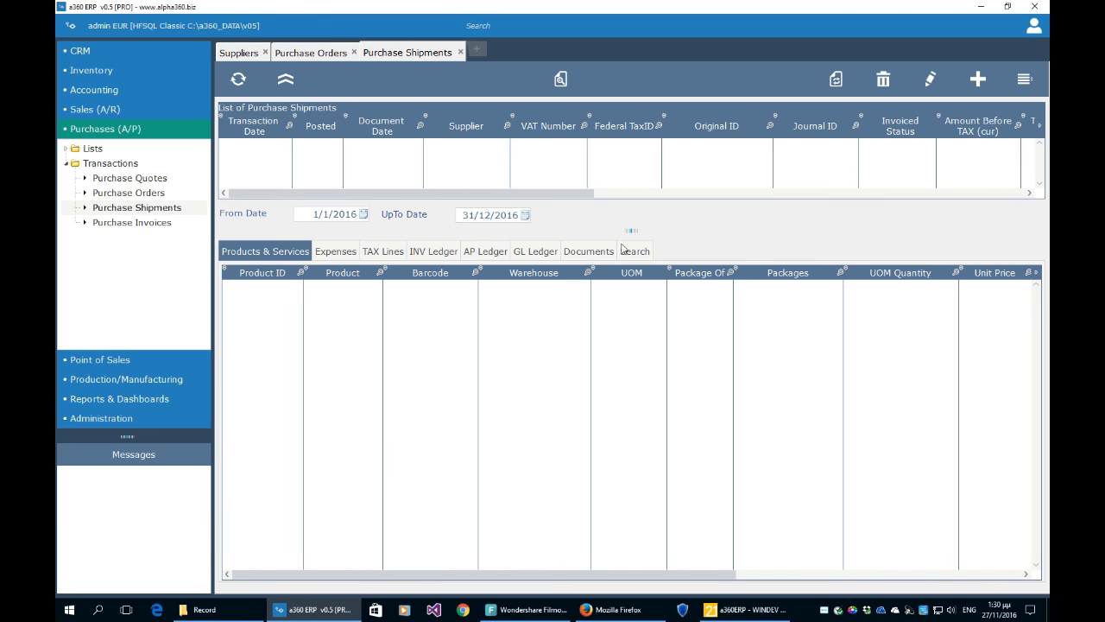
left_click_drag(626, 229, 615, 327)
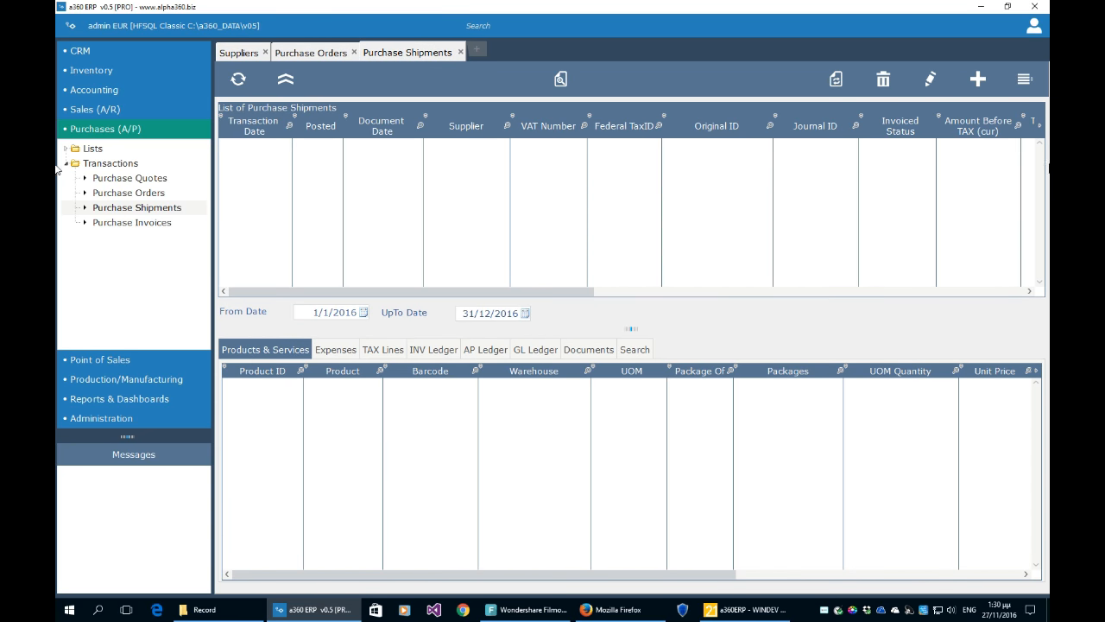
left_click(978, 80)
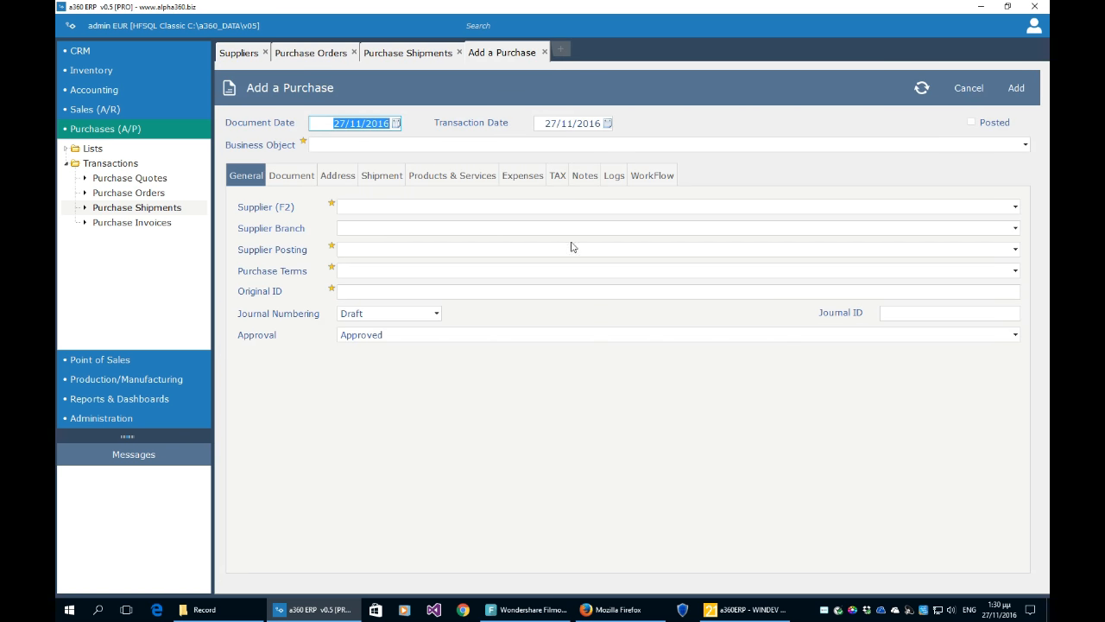
- Set the business object to Purchase Shipment and the supplier to computerplus
left_click(503, 144)
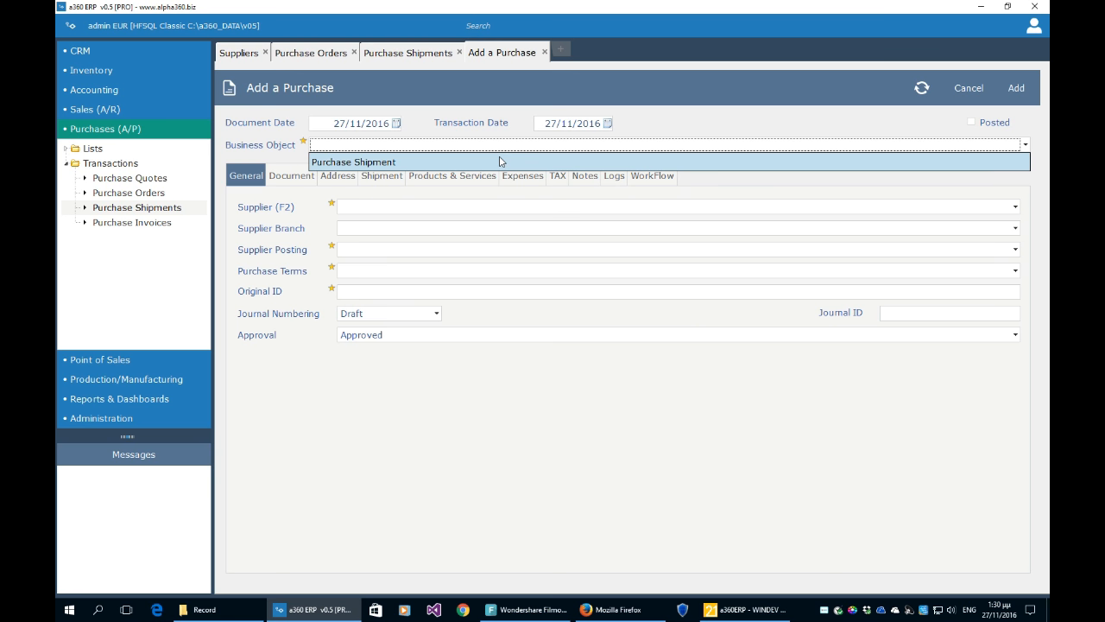
left_click(499, 161)
left_click(466, 208)
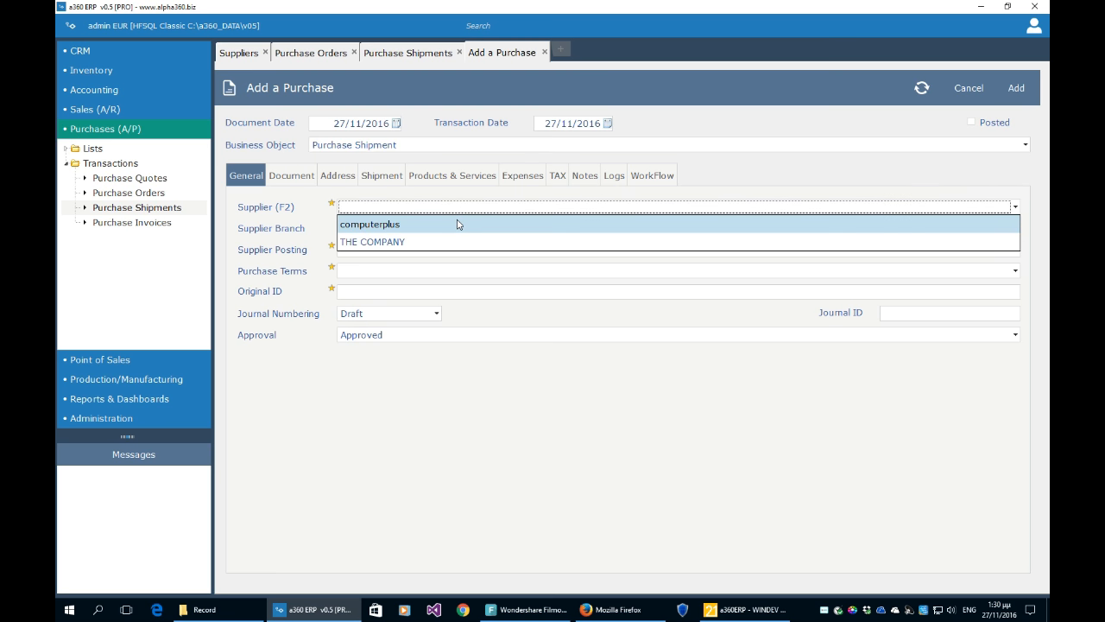
left_click(457, 224)
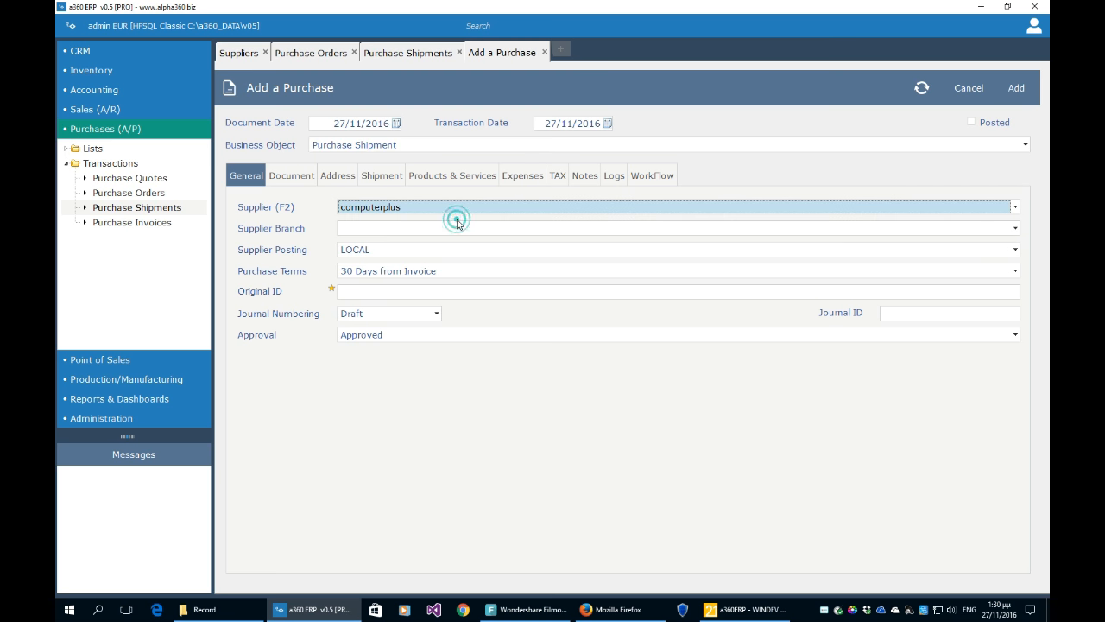
left_click(326, 55)
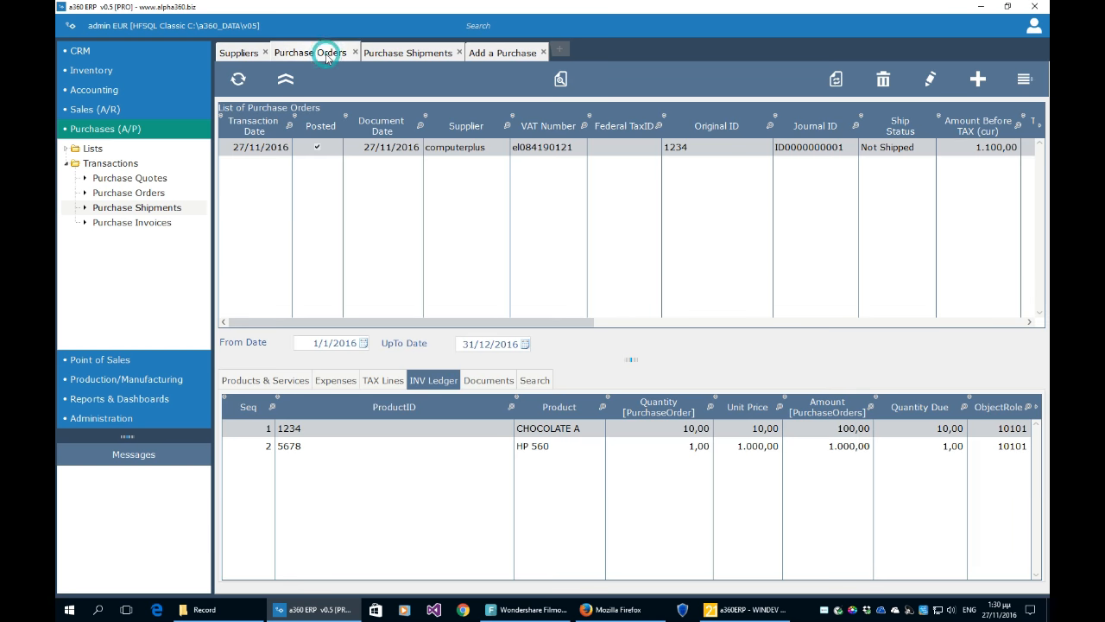
left_click(494, 53)
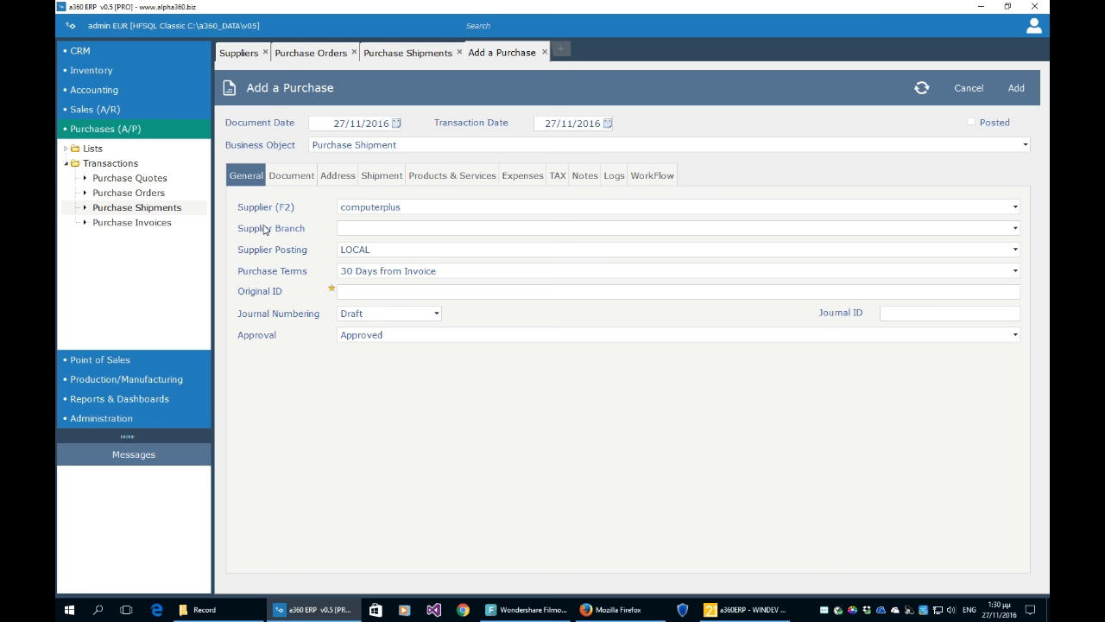
left_click(455, 292)
- Load computerplus's open 27/11/2016 order on the WorkFlow page and copy its lines into the shipment
left_click(649, 179)
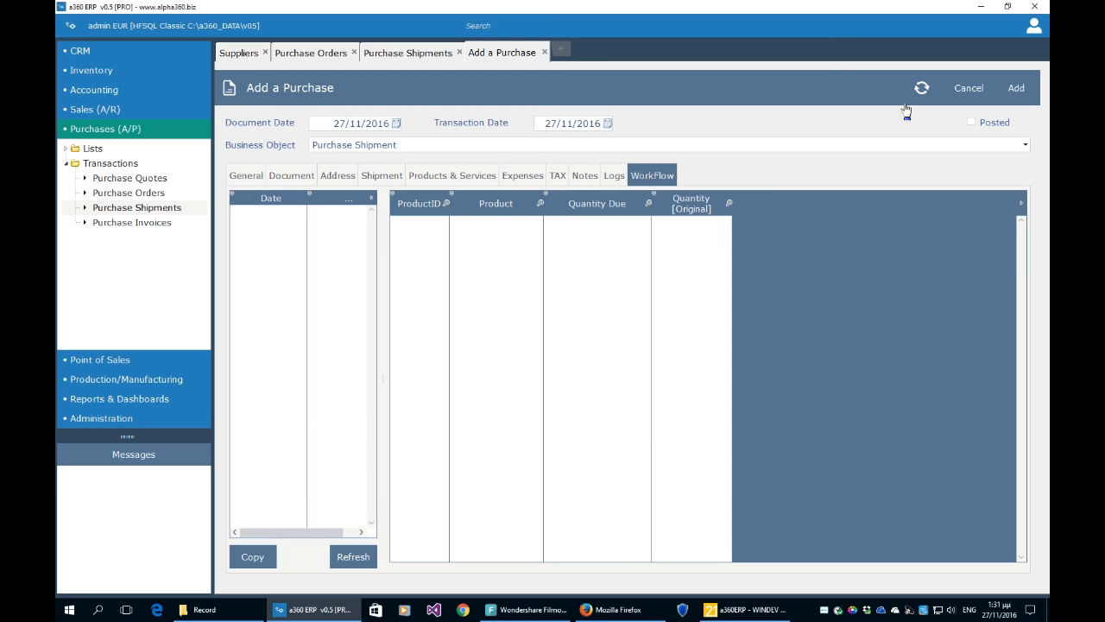
left_click(362, 556)
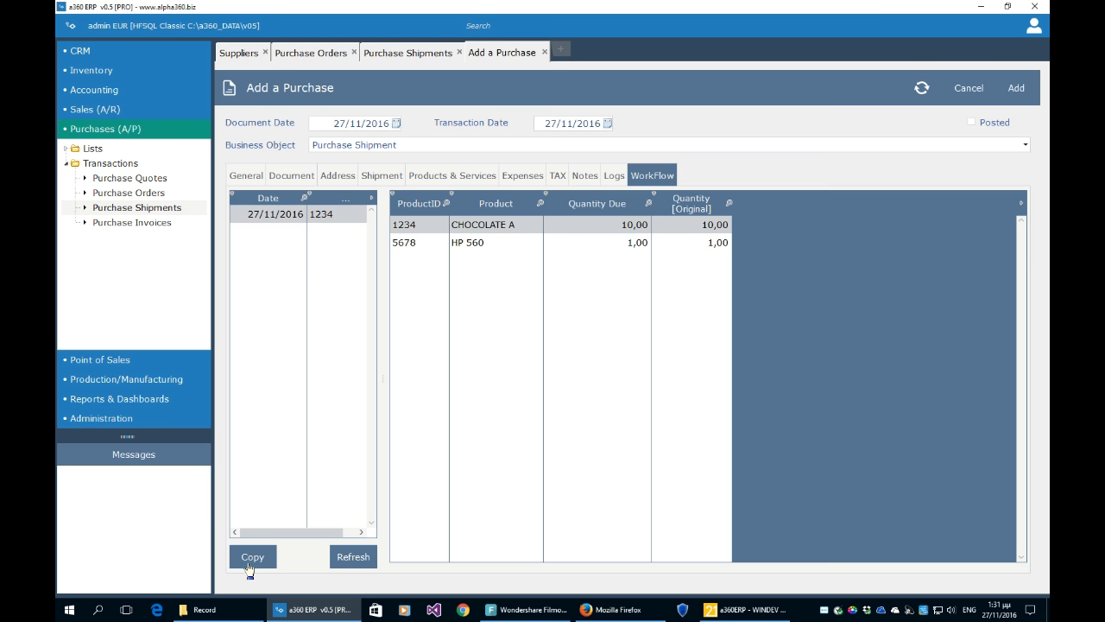
left_click(449, 177)
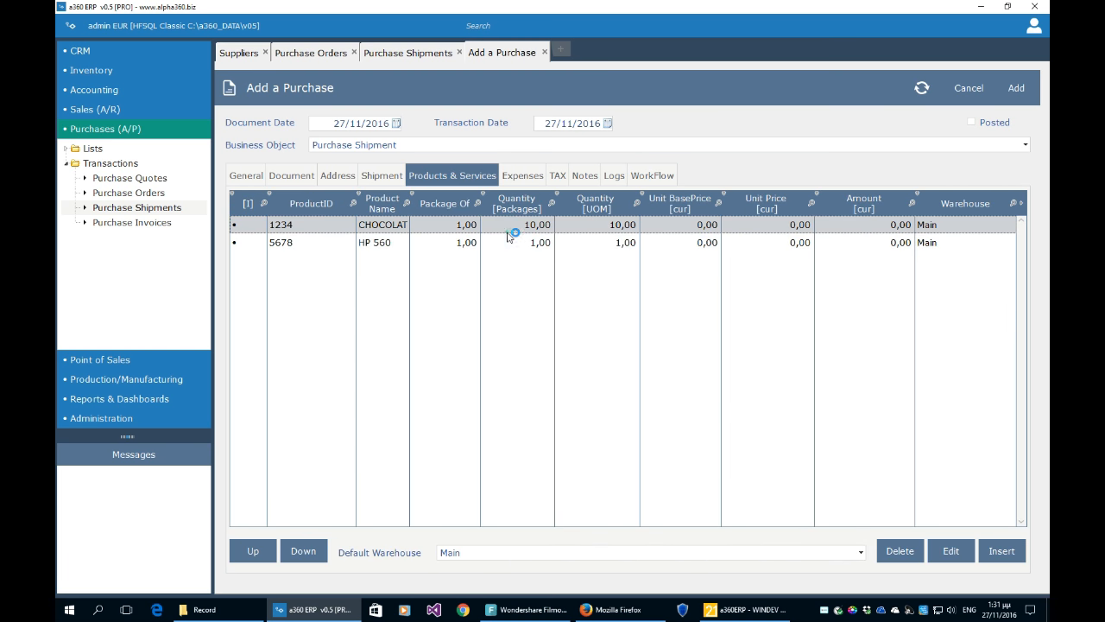
- Compare the copied CHOCOLATE A and HP 560 shipment lines
left_click(574, 250)
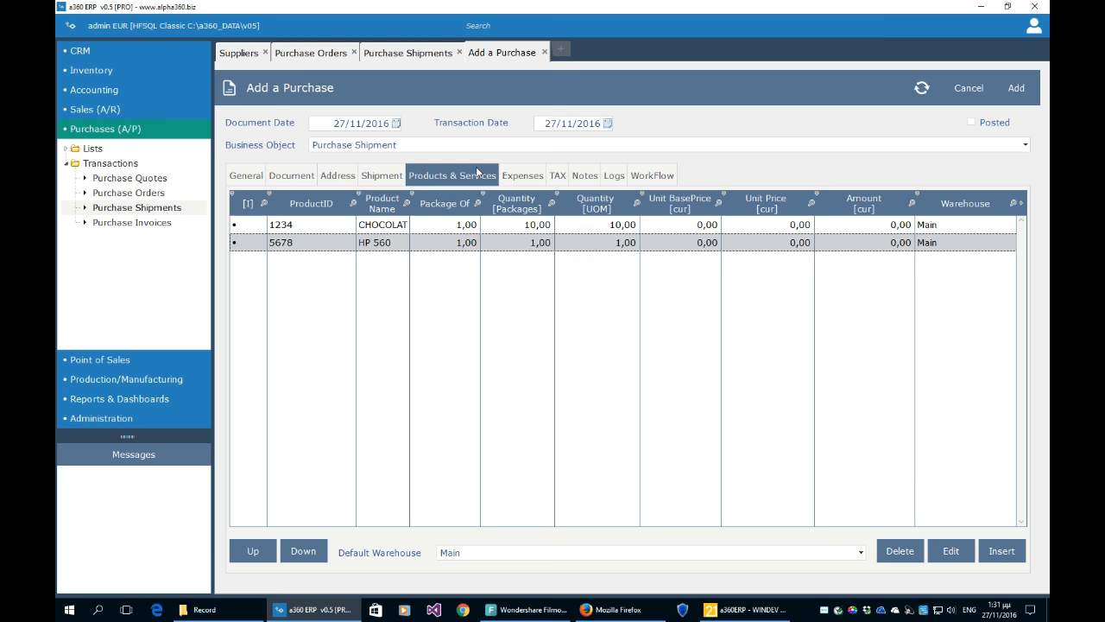
left_click(511, 227)
left_click(512, 242)
left_click(511, 228)
left_click(511, 241)
left_click(511, 227)
left_click(512, 242)
left_click(511, 227)
left_click(515, 243)
left_click(515, 227)
left_click(514, 242)
left_click(515, 227)
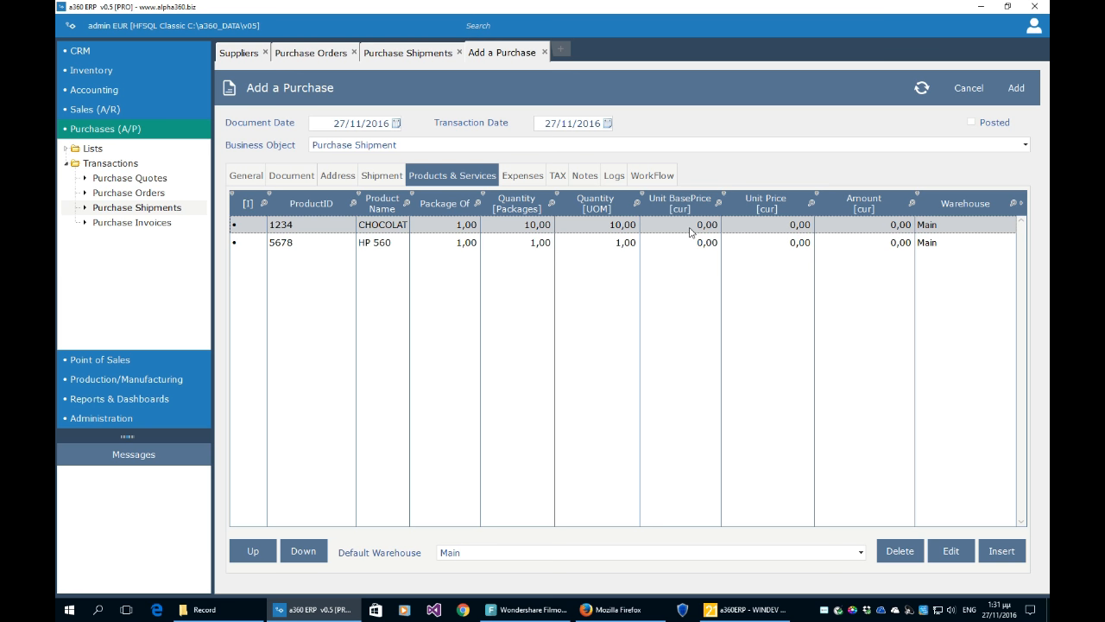
- Set unit base prices to 10,00 for CHOCOLATE A and 1.000,00 for HP 560
left_click(769, 223)
left_click(674, 227)
type("11")
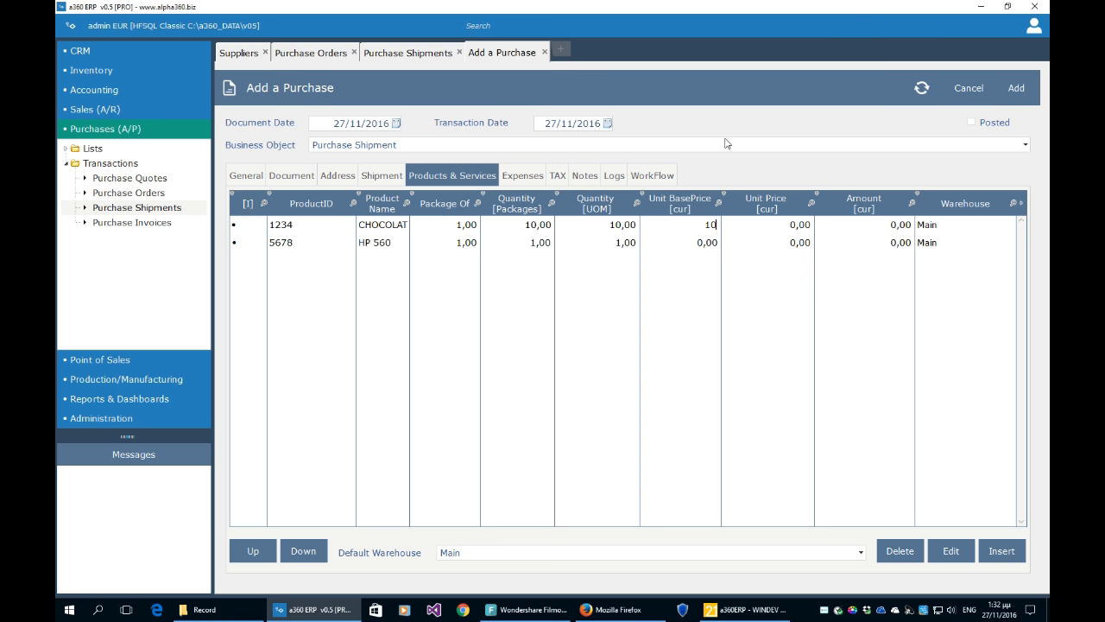
left_click(714, 244)
type("1000")
left_click(754, 342)
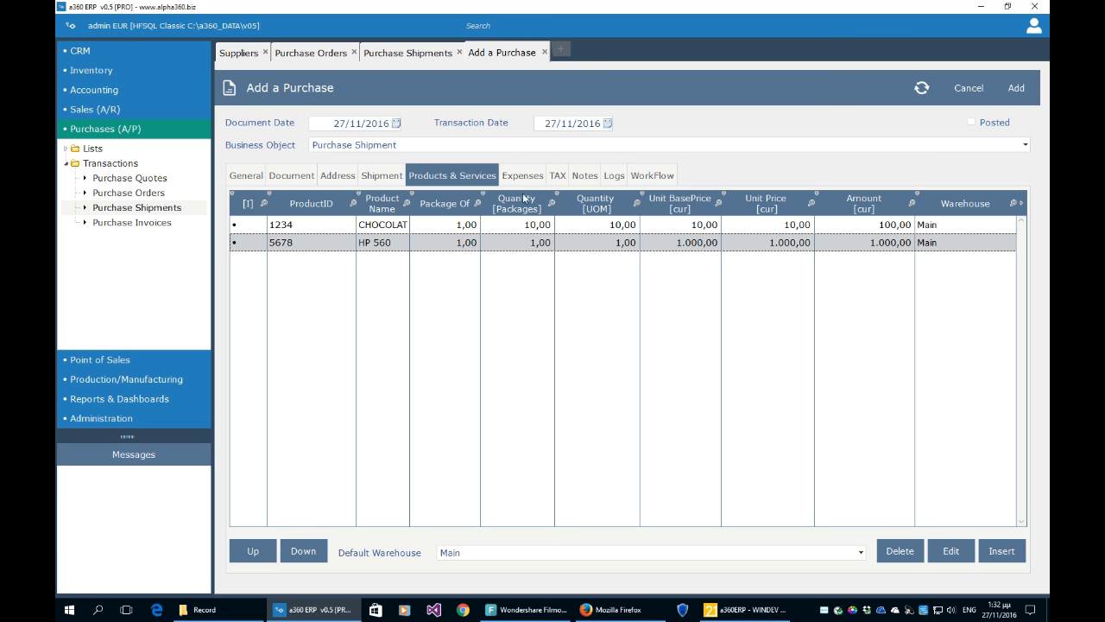
- Review the LV13 (13,00) and VAT 24% (240,00) tax lines, then attempt to save the shipment
left_click(558, 177)
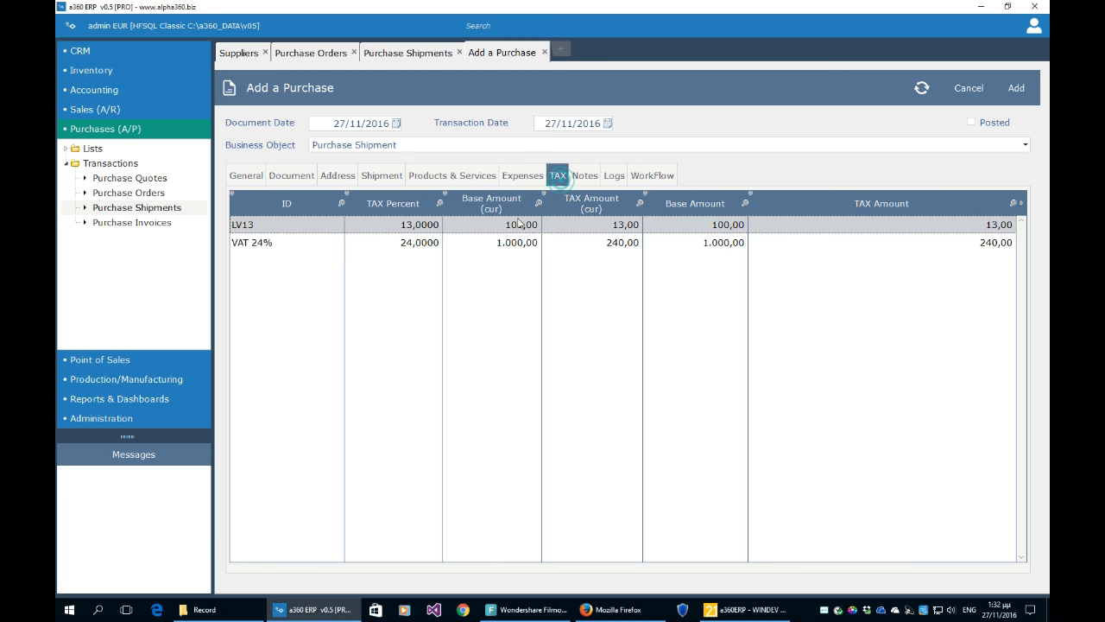
left_click(487, 248)
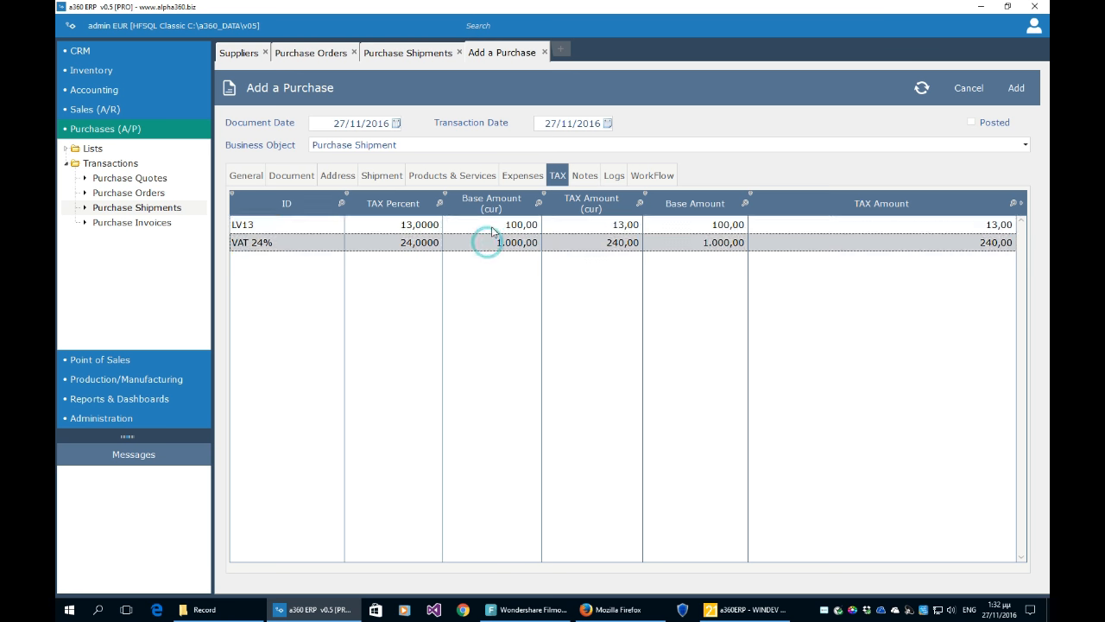
left_click(496, 243)
left_click(499, 228)
left_click(498, 242)
left_click(500, 229)
left_click(500, 244)
left_click(501, 228)
left_click(501, 243)
left_click(502, 228)
left_click(507, 242)
left_click(509, 227)
left_click(510, 245)
left_click(513, 228)
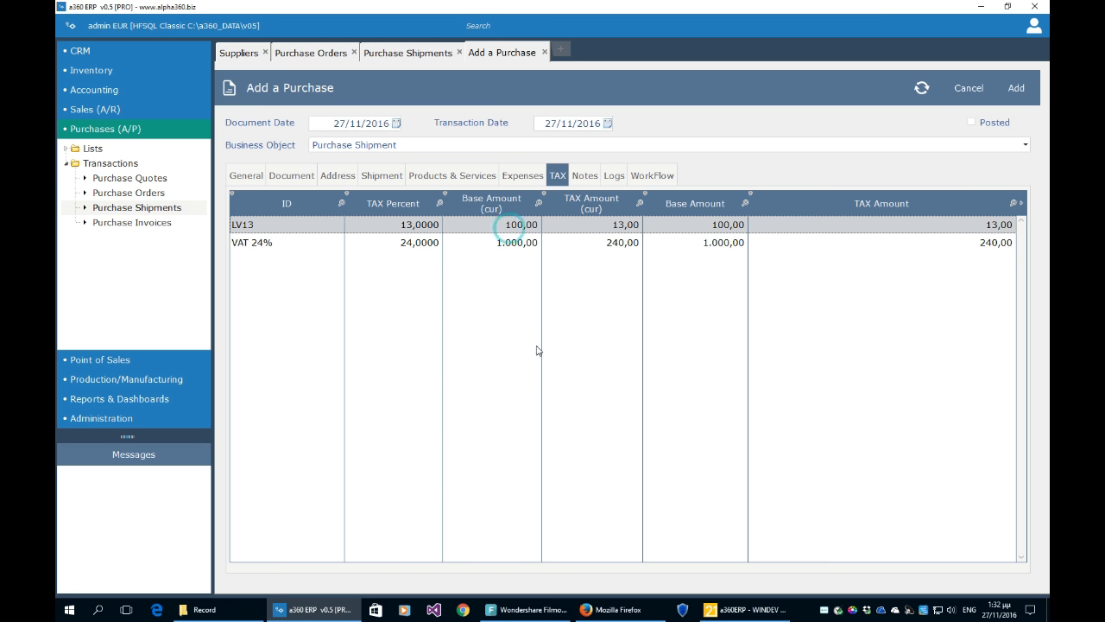
left_click(1016, 92)
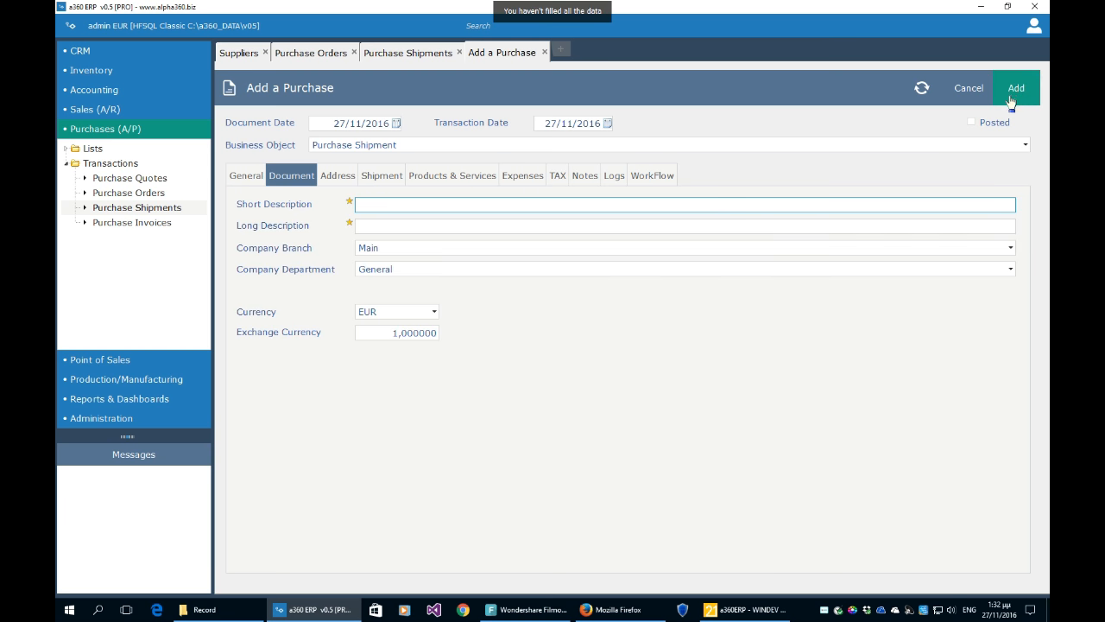
- Fill in the shipment's original ID and review its shipping and delivery details
left_click(247, 179)
left_click(359, 292)
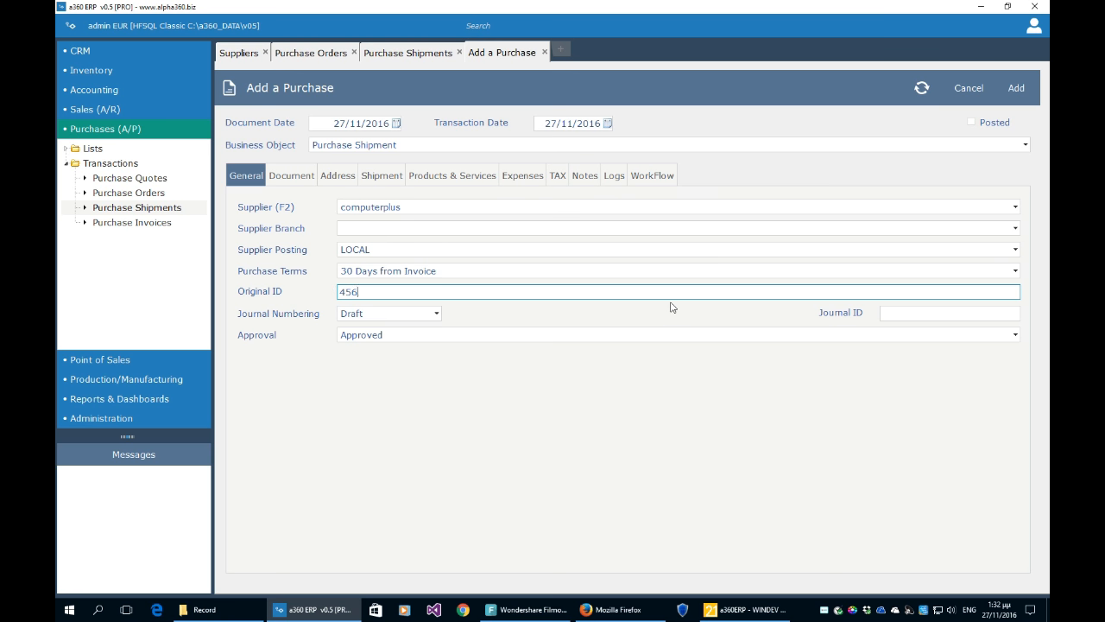
left_click(381, 177)
left_click(337, 177)
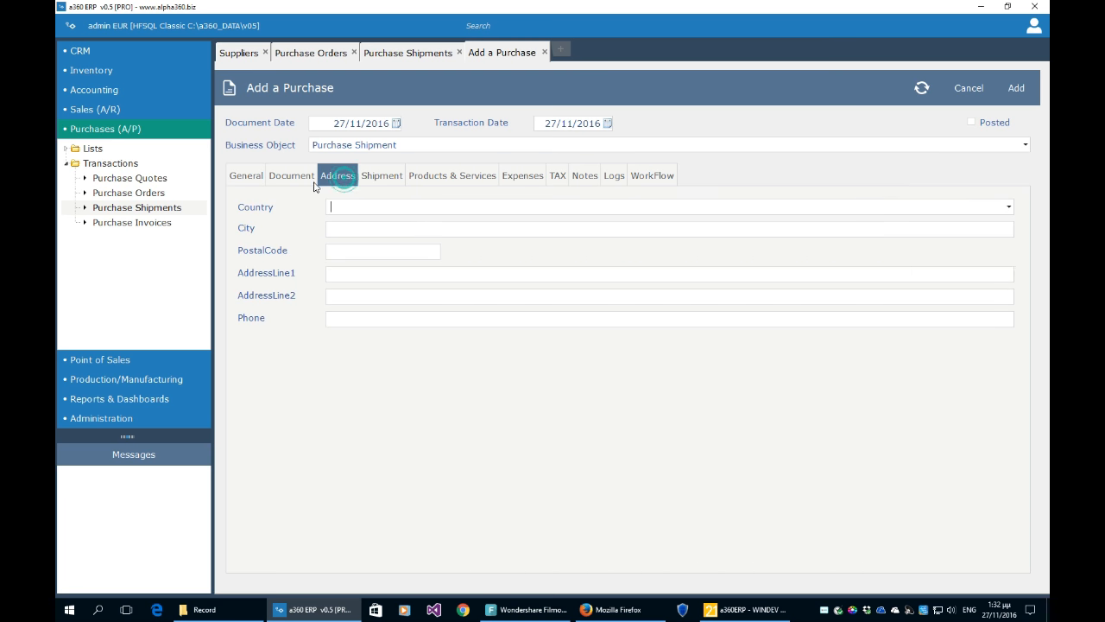
left_click(291, 176)
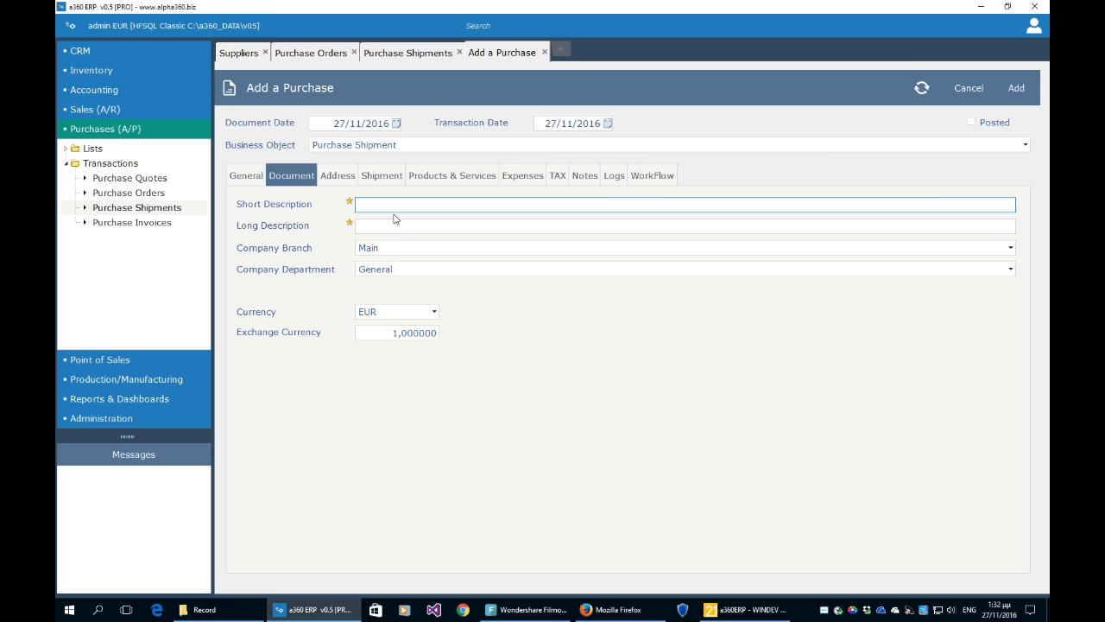
- Enter 'ass' as the short and long description and save the shipment
type("ass")
key("Tab")
key("Tab")
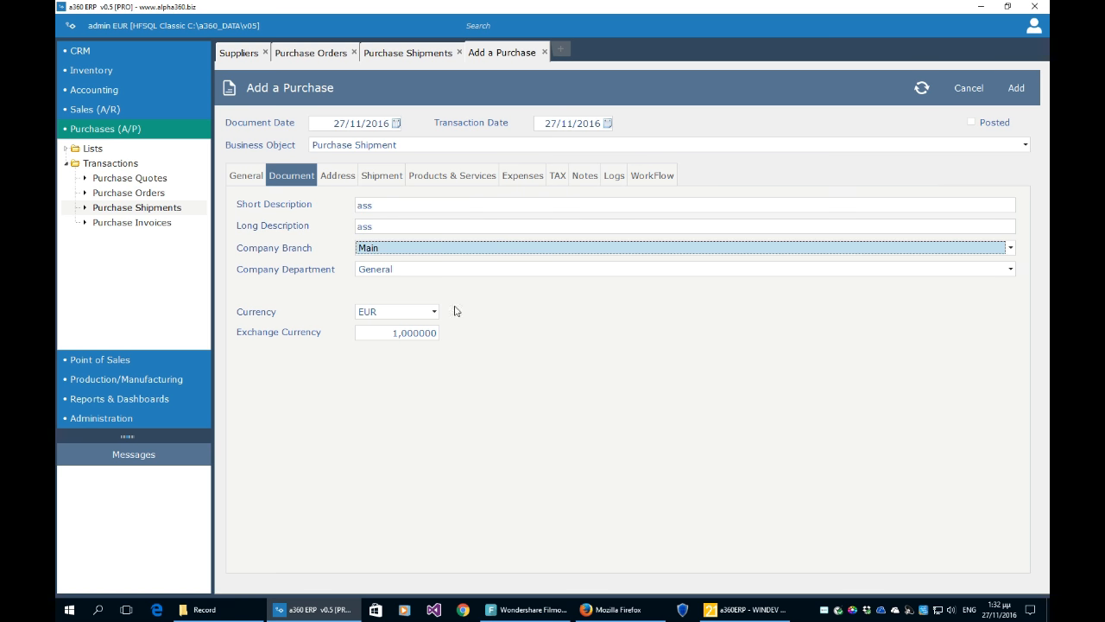
left_click(1015, 88)
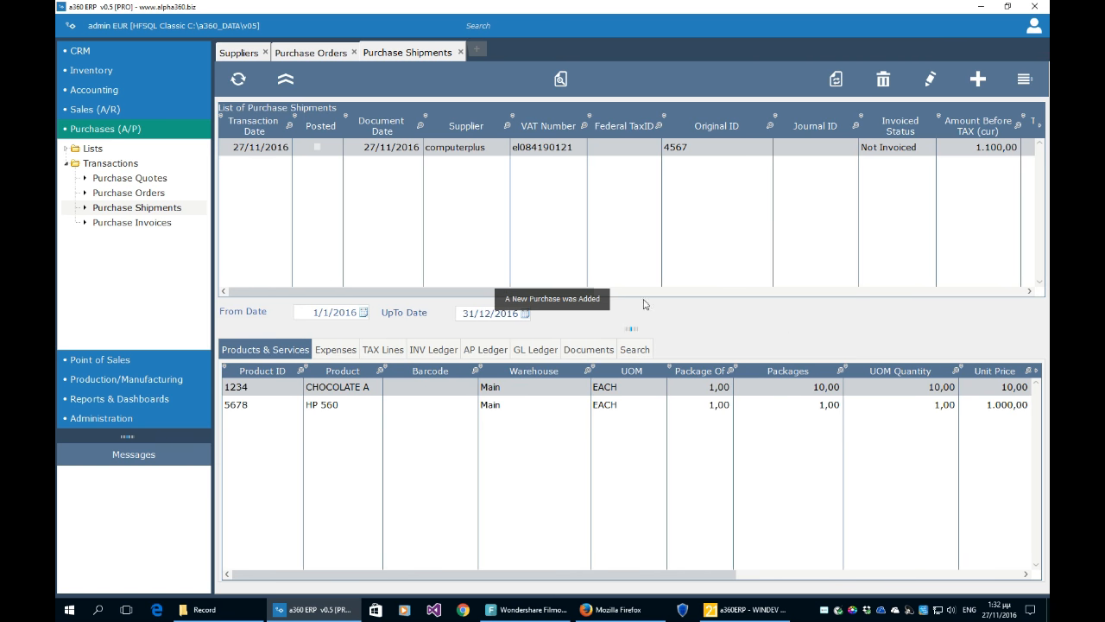
left_click(311, 53)
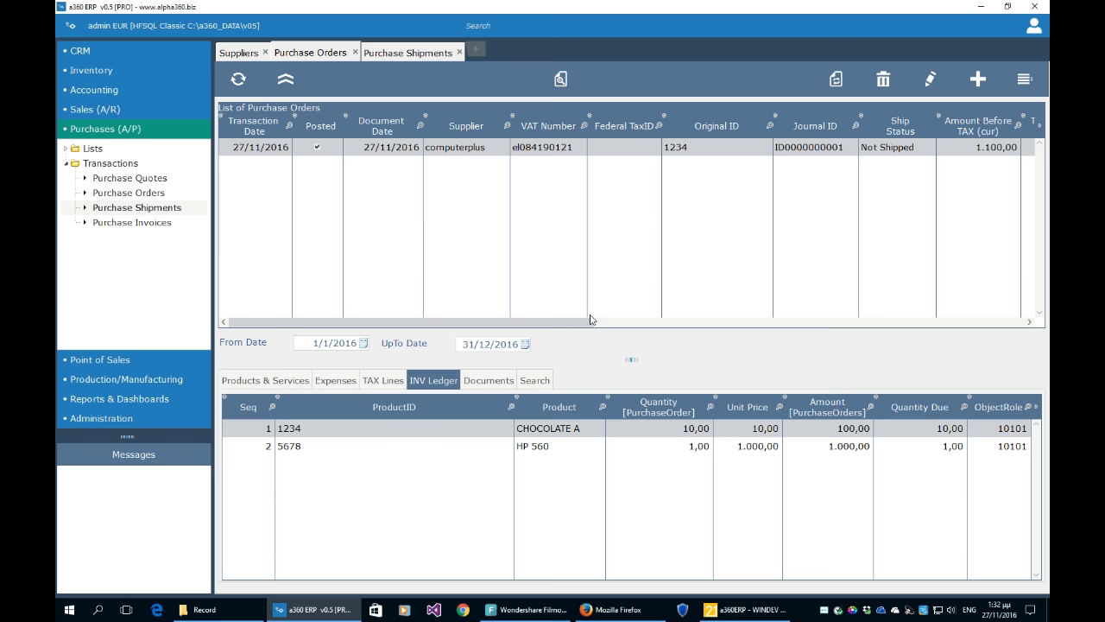
left_click_drag(556, 323, 620, 324)
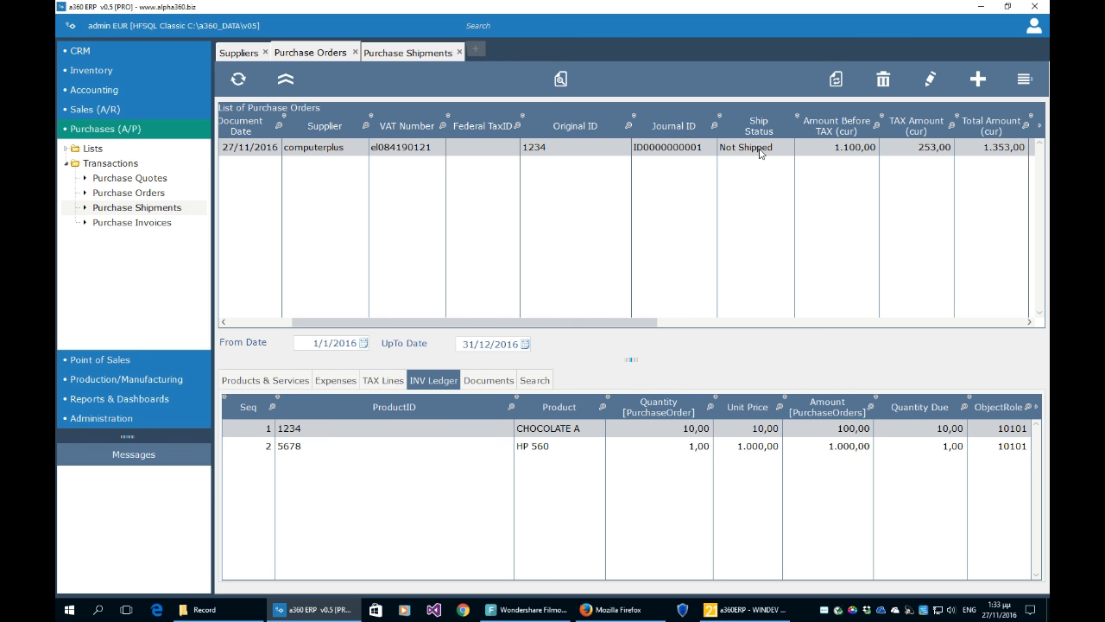
left_click(419, 55)
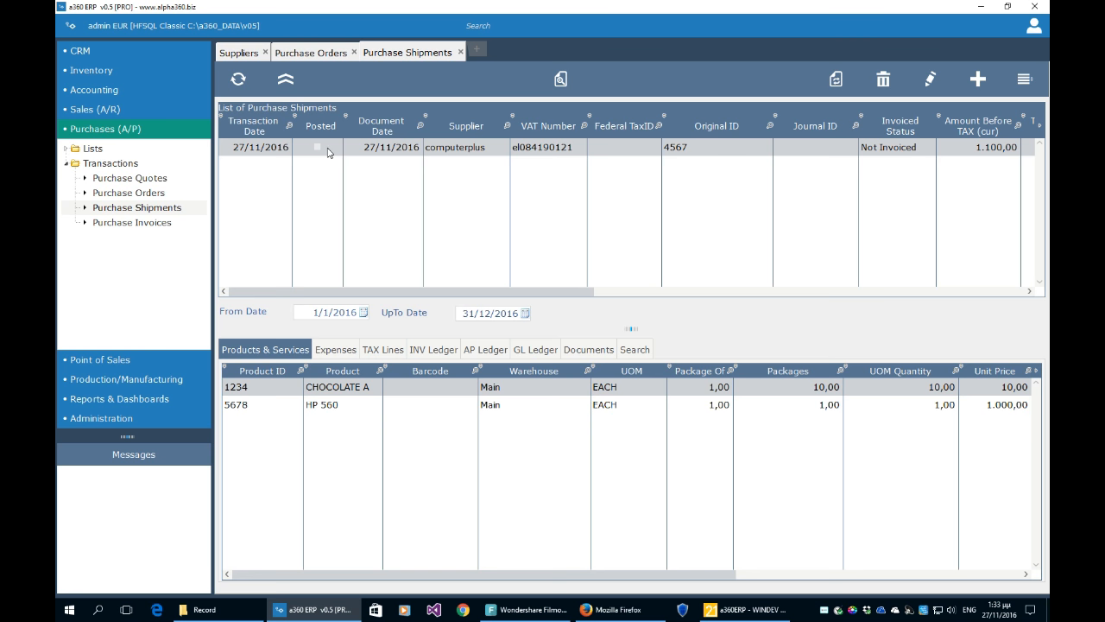
- Post the selected computerplus shipment and confirm the posting
left_click(1025, 79)
left_click(984, 89)
left_click(571, 345)
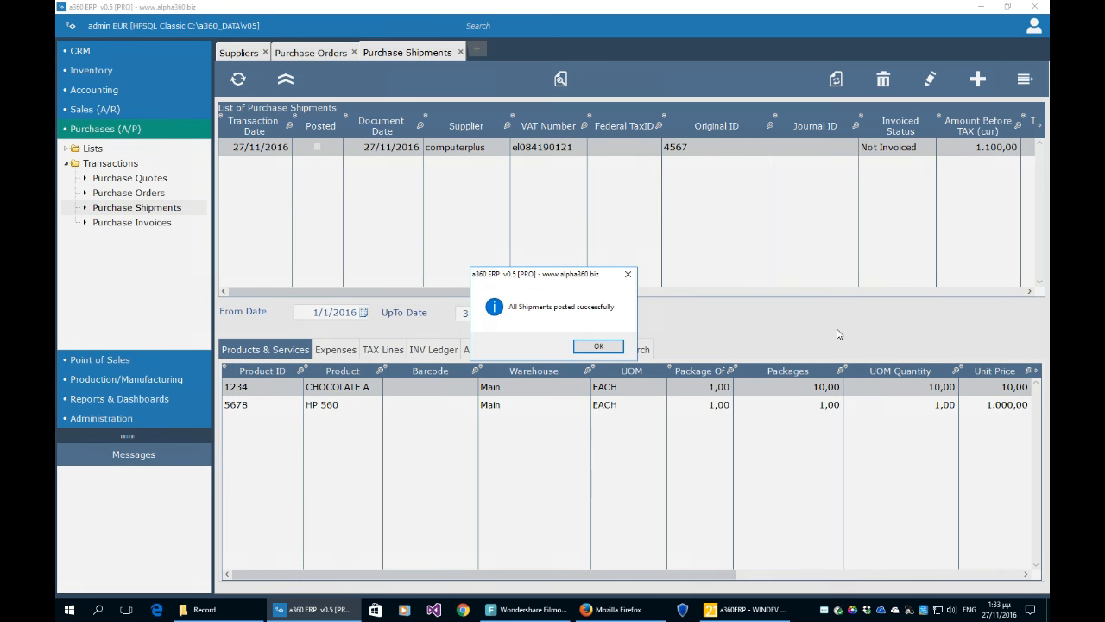
left_click(597, 348)
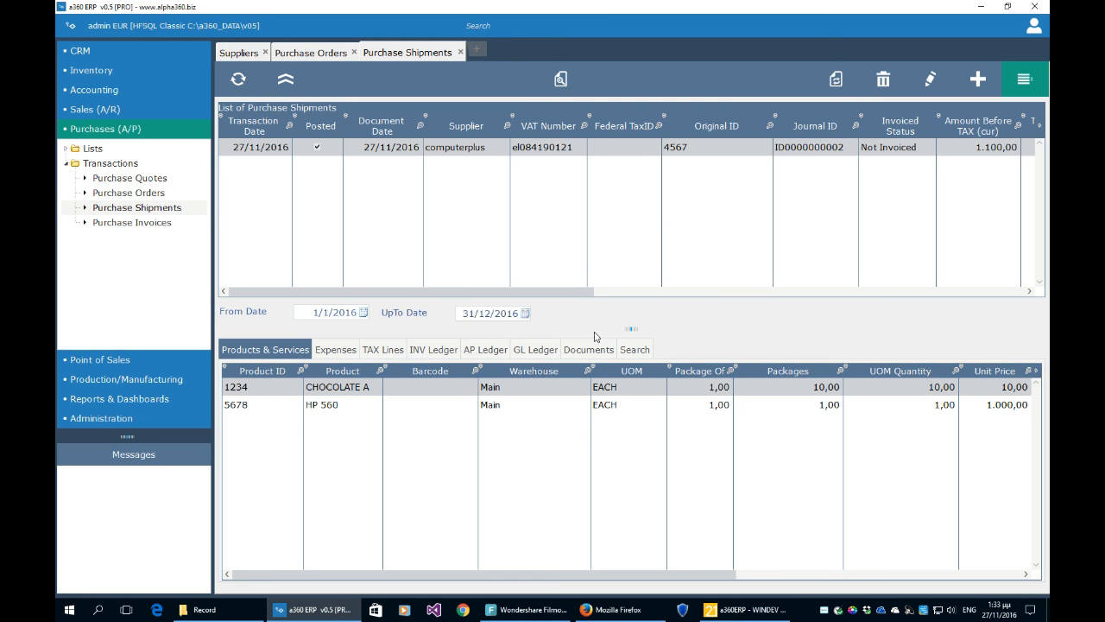
- Reload the Purchase Orders list to confirm the order now shows Shipped
left_click(336, 55)
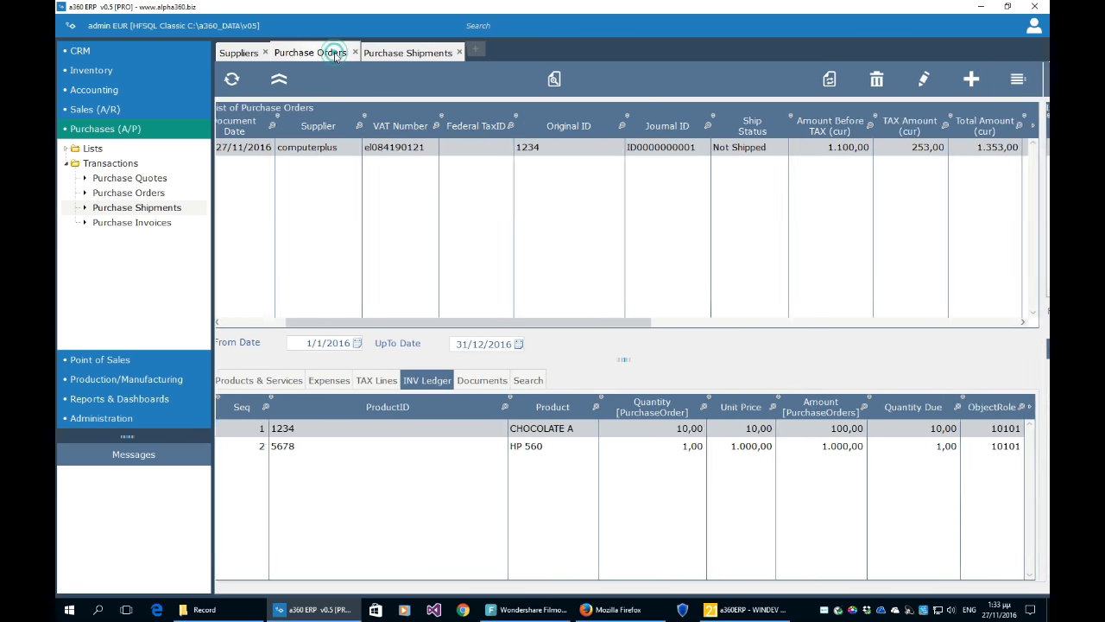
left_click(239, 78)
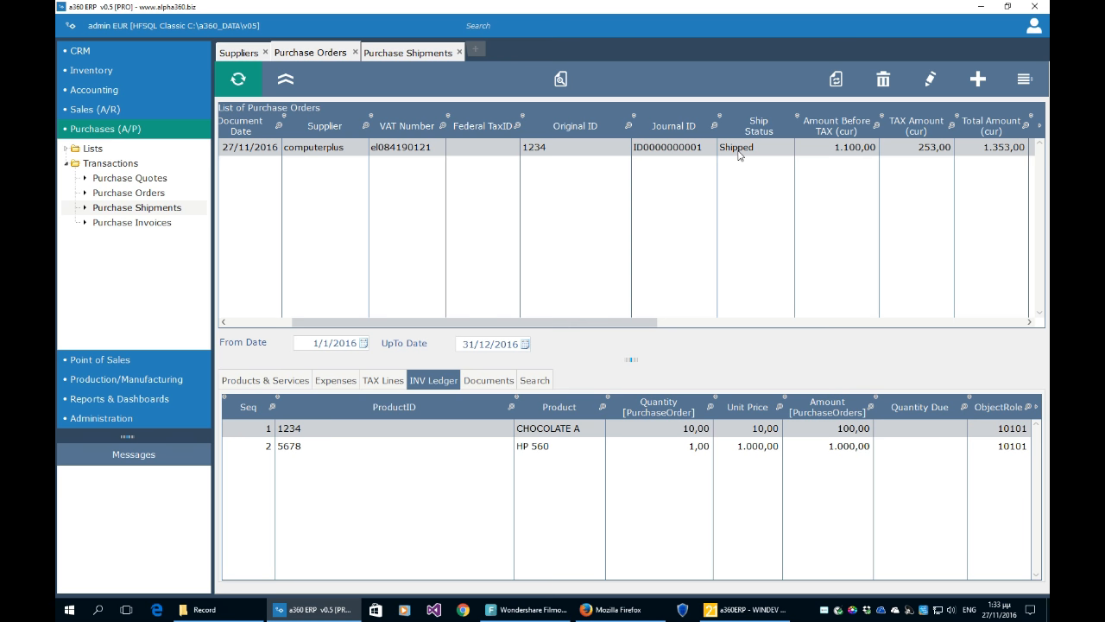
left_click(408, 52)
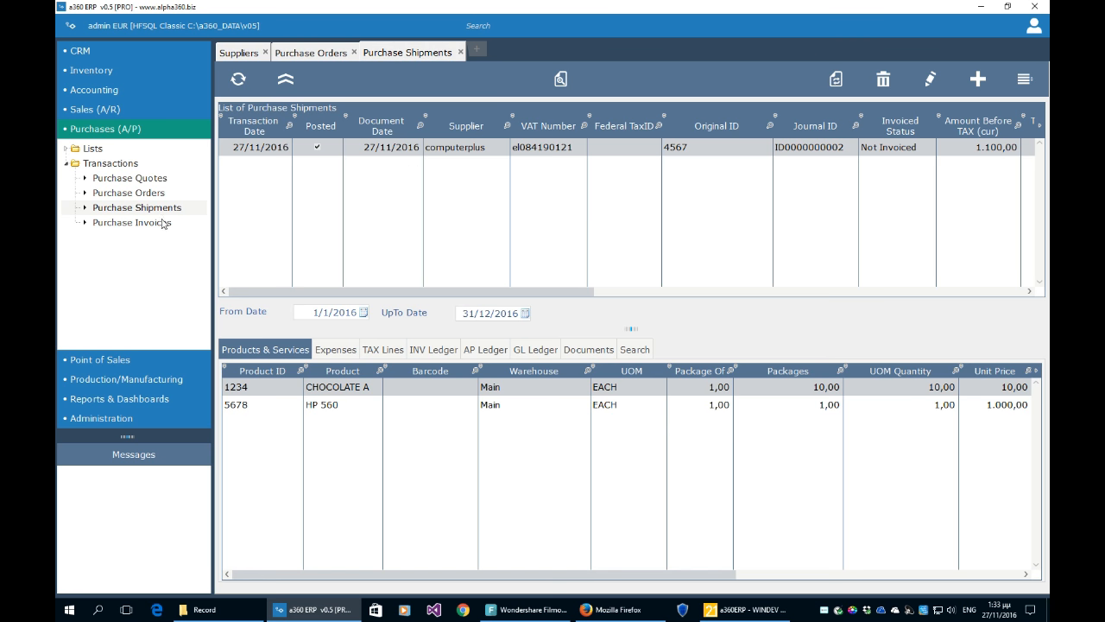
- Open Purchase Invoices, then start a new Purchase Shipment document for supplier computerplus
left_click(159, 227)
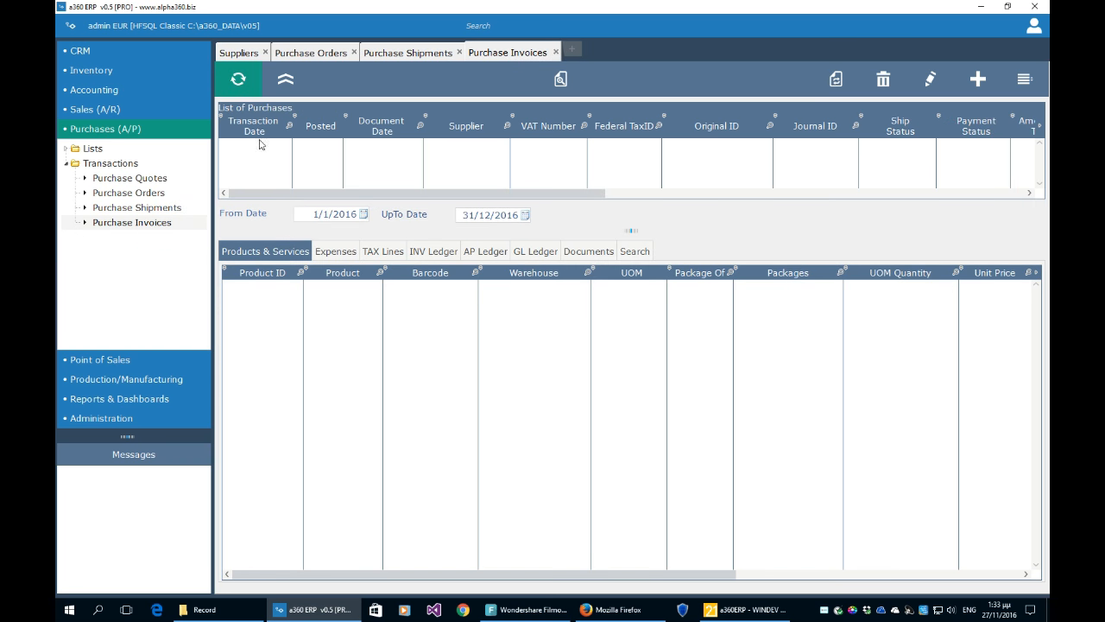
left_click(409, 53)
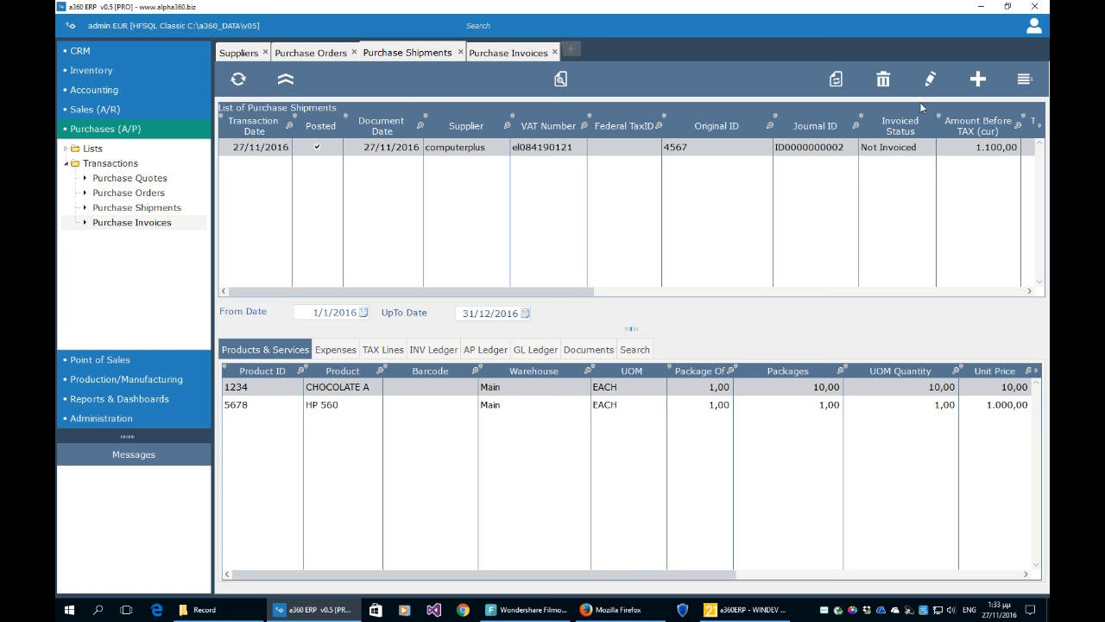
left_click(977, 79)
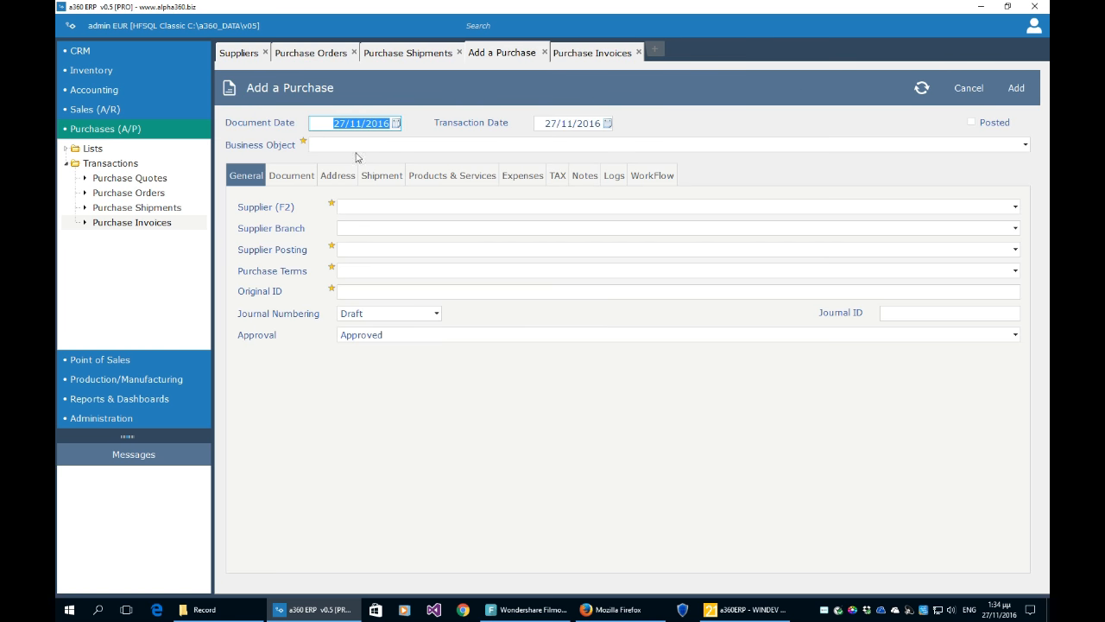
left_click(358, 145)
left_click(358, 159)
left_click(361, 207)
left_click(357, 224)
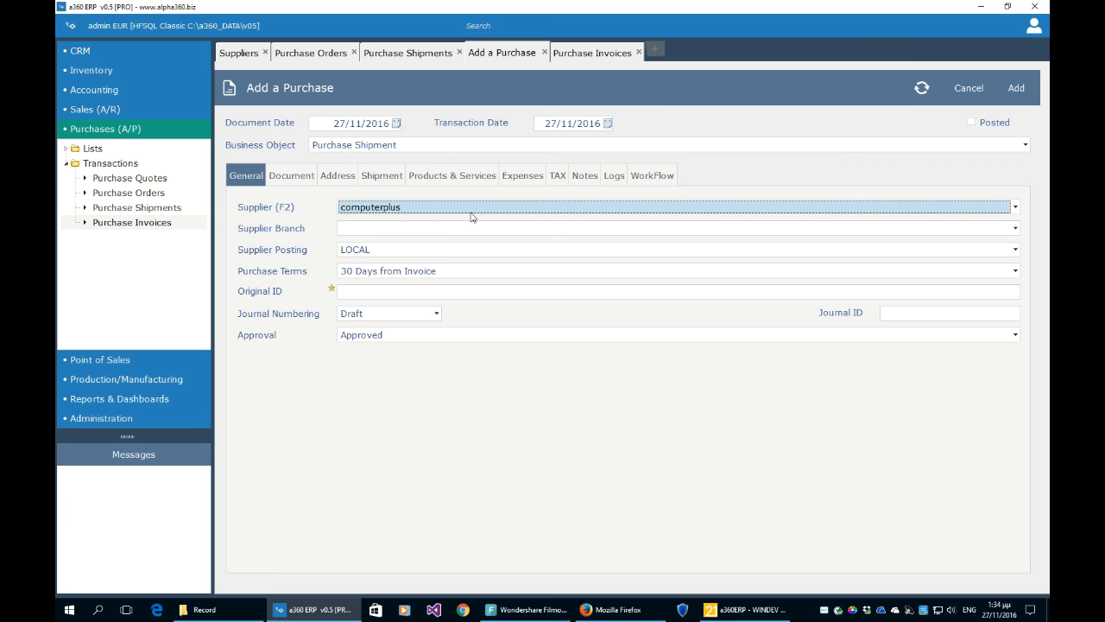
- Reload its workflow sources, discard the unfinished form, and enlarge the purchases list
left_click(652, 175)
left_click(922, 87)
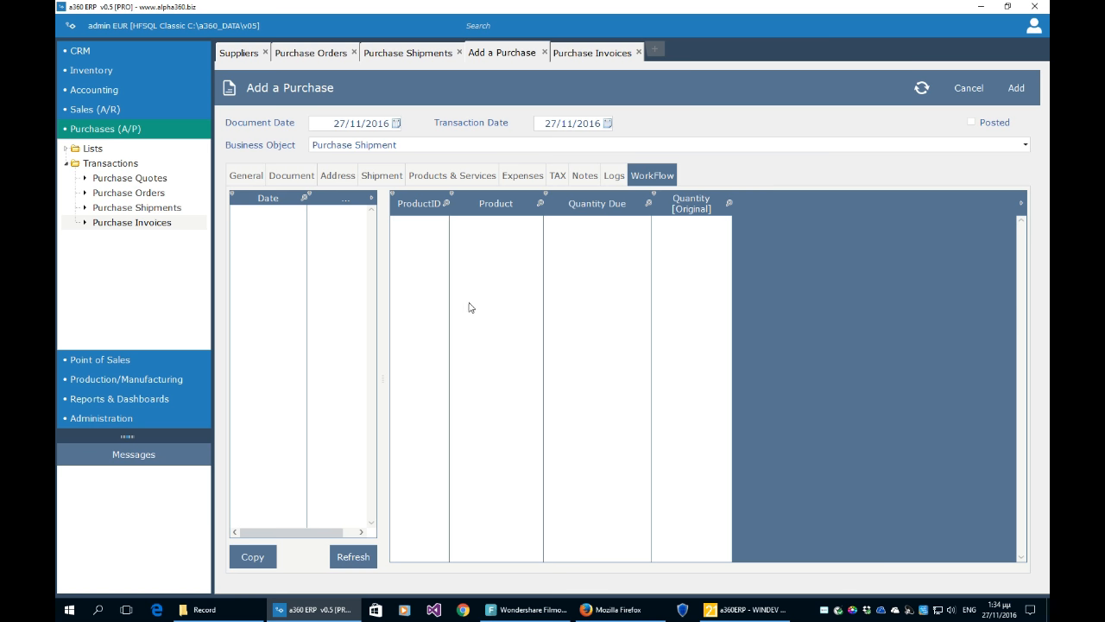
left_click(544, 52)
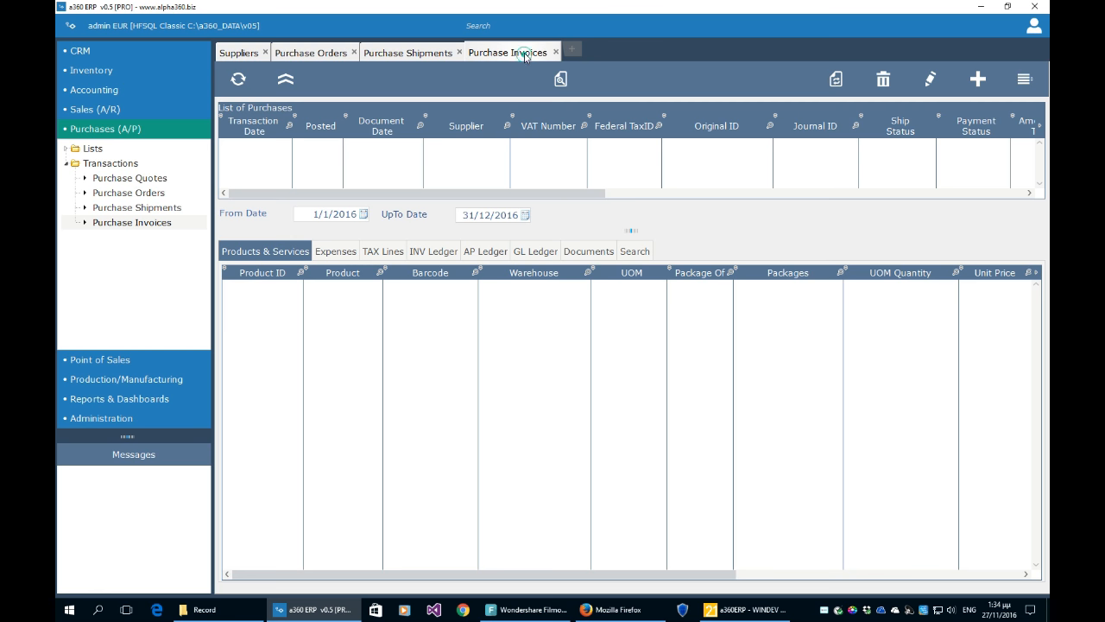
left_click_drag(631, 231, 609, 327)
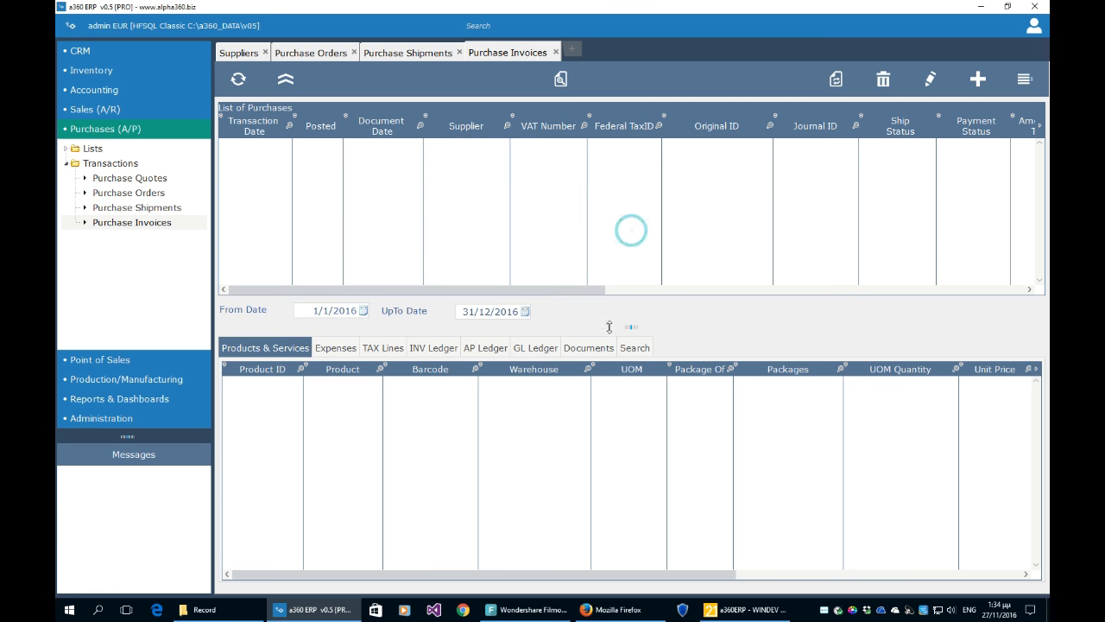
- Add a new purchase with Purchase Invoice (Online Posting) as its business object
left_click(985, 90)
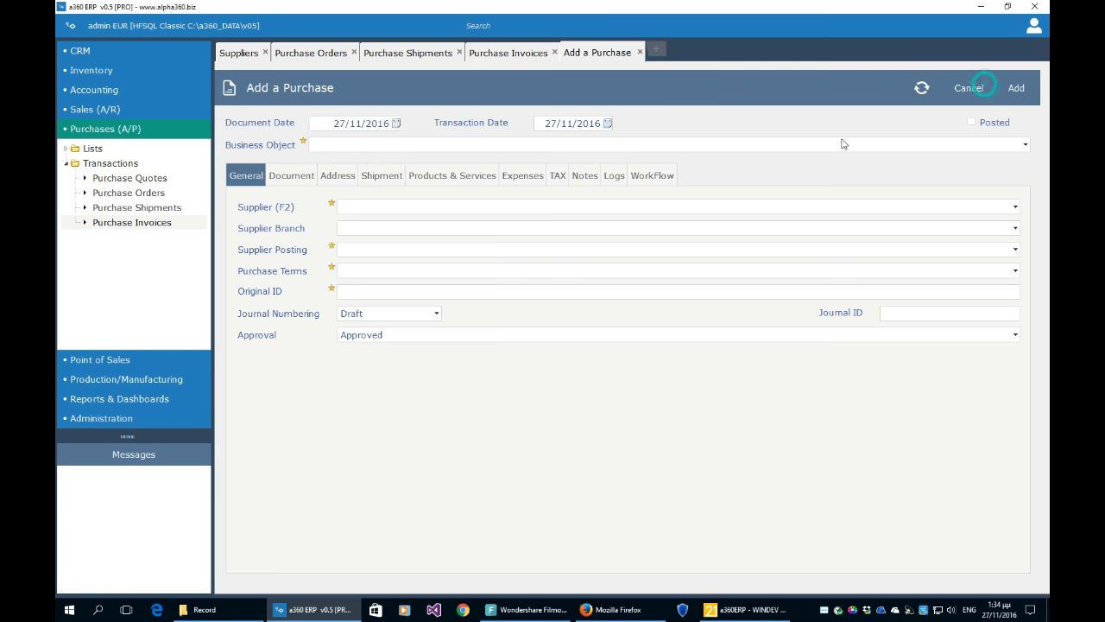
left_click(394, 144)
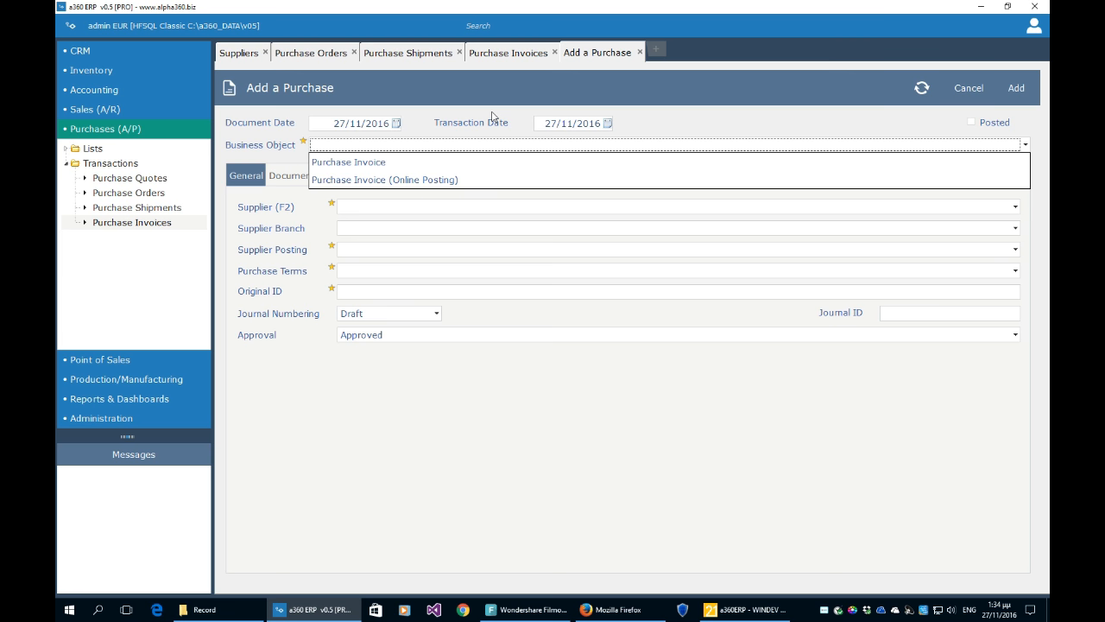
left_click(480, 180)
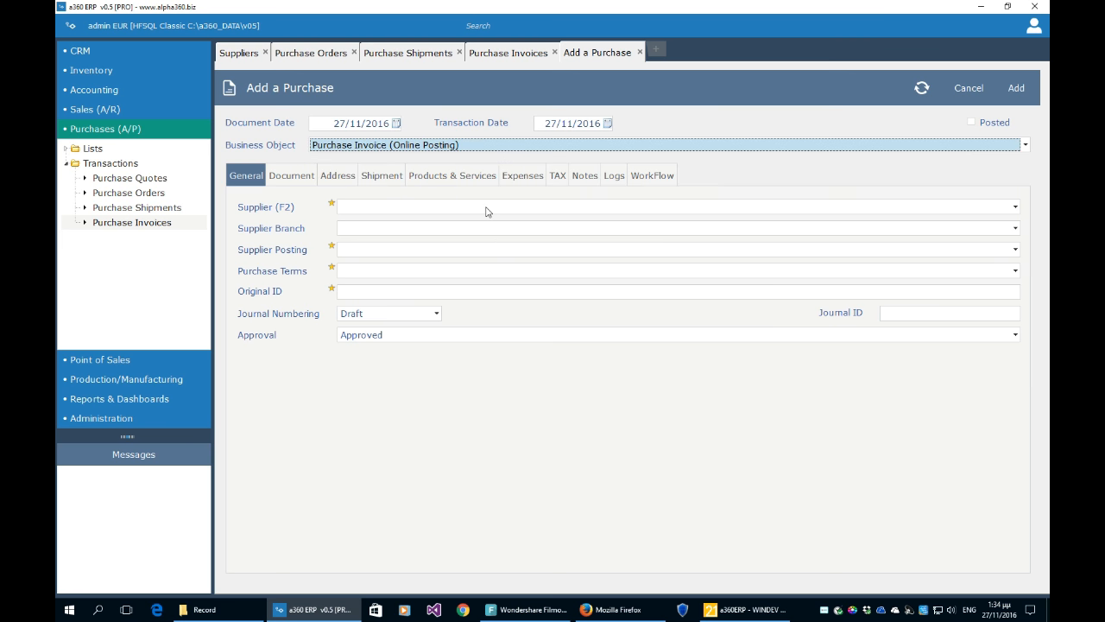
- Choose supplier computerplus and refresh the workflow to load 10 CHOCOLATE A and 1 HP 560
left_click(485, 209)
left_click(476, 223)
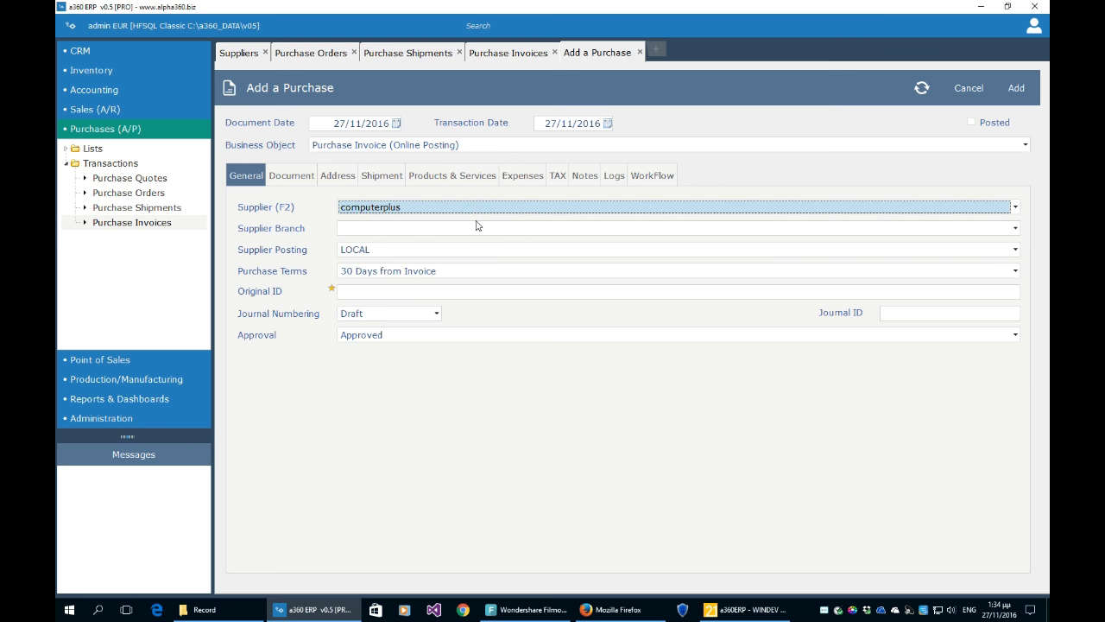
left_click(660, 179)
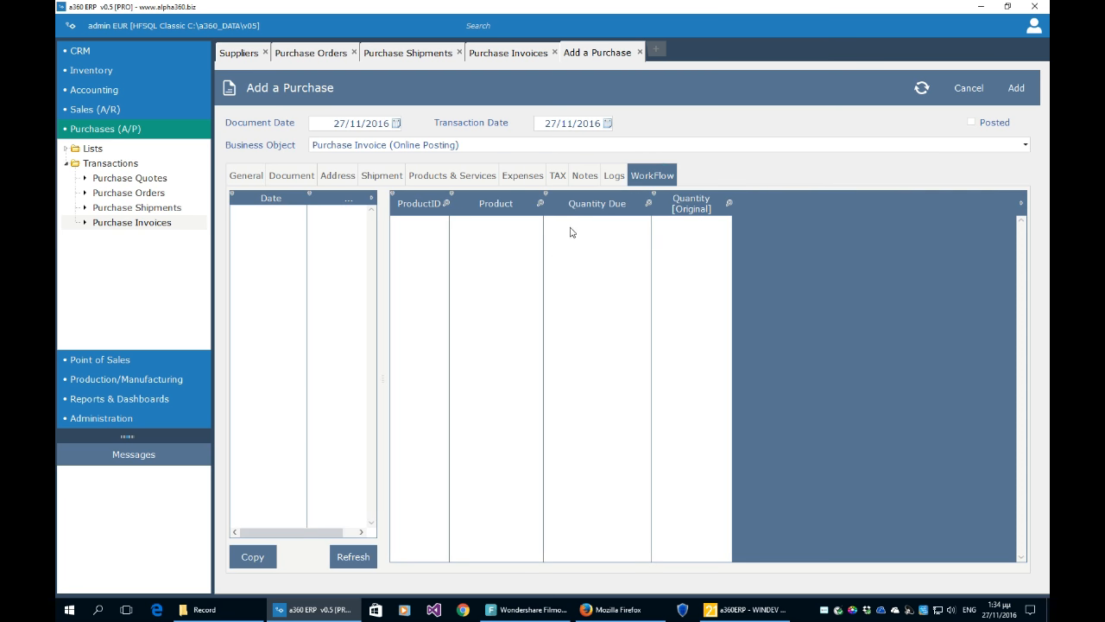
left_click(353, 557)
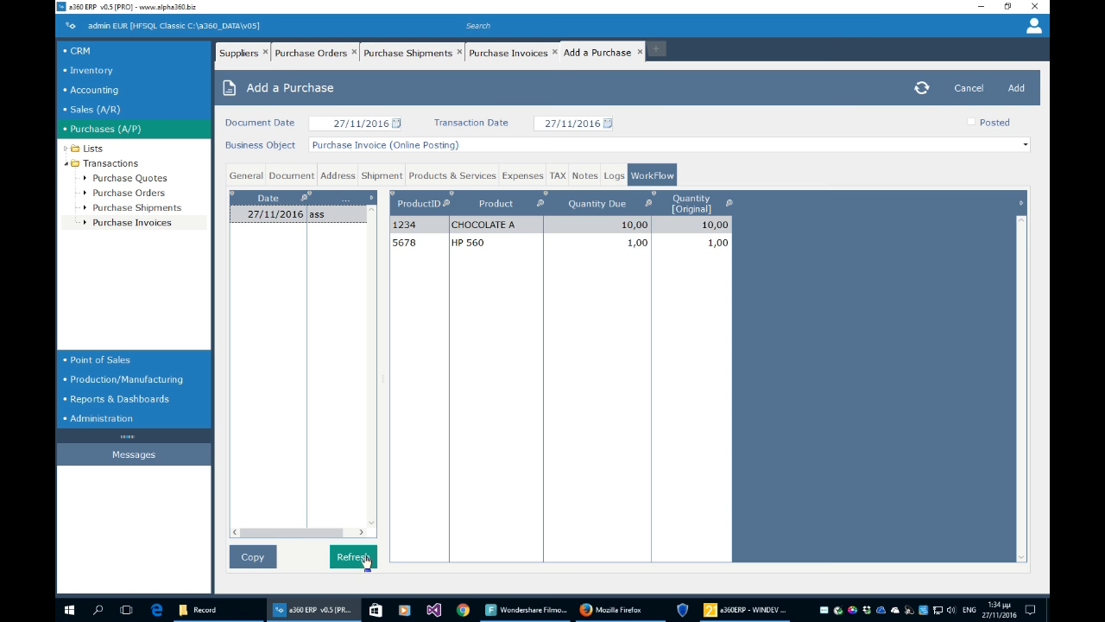
left_click(454, 177)
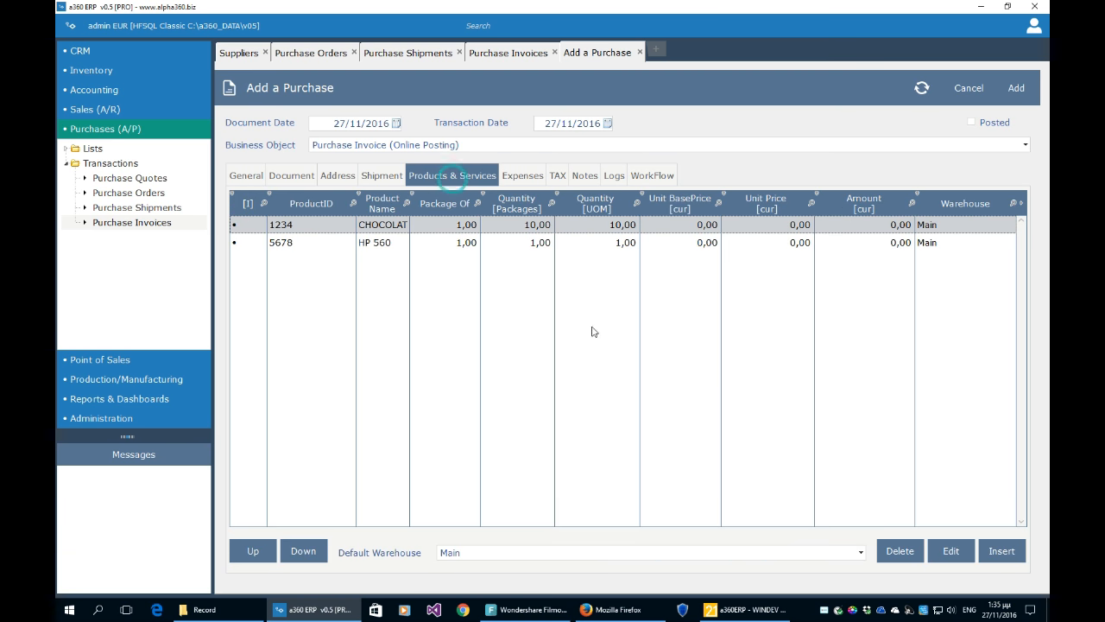
- Price CHOCOLATE A at 10,00 and HP 560 at 1.000,00 per unit
left_click(769, 230)
left_click(702, 226)
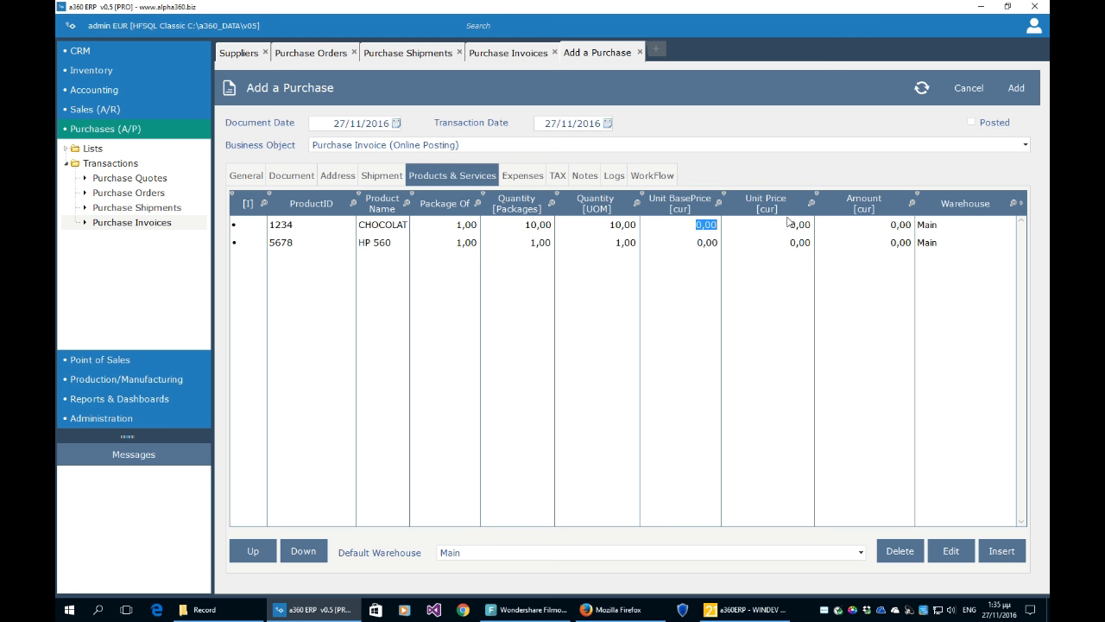
type("10")
key("Return")
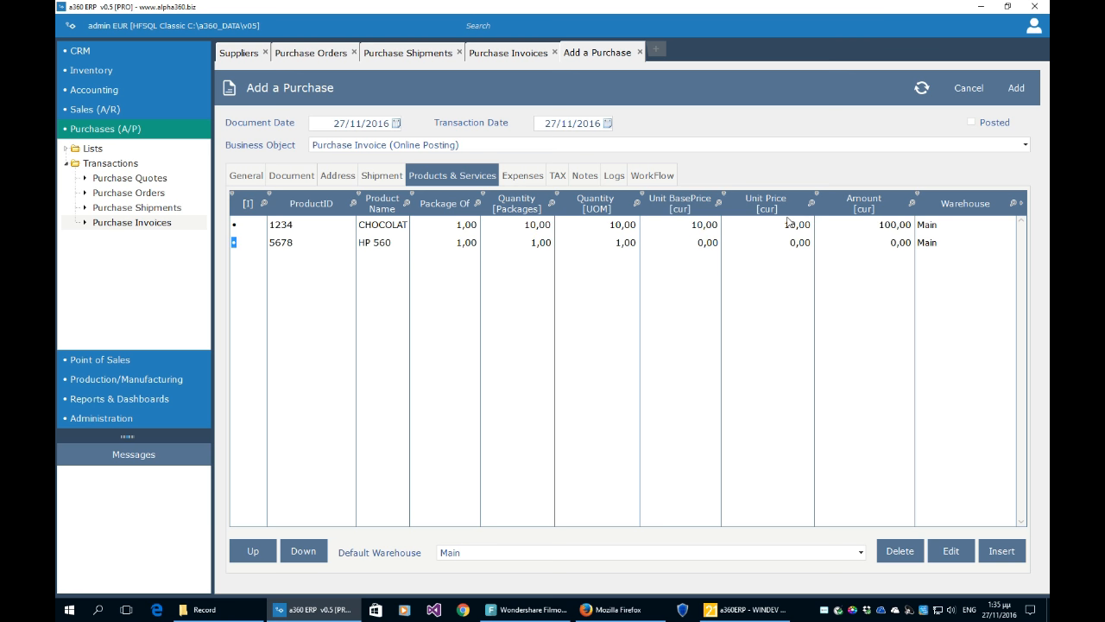
left_click(690, 245)
type("1.000")
left_click(773, 330)
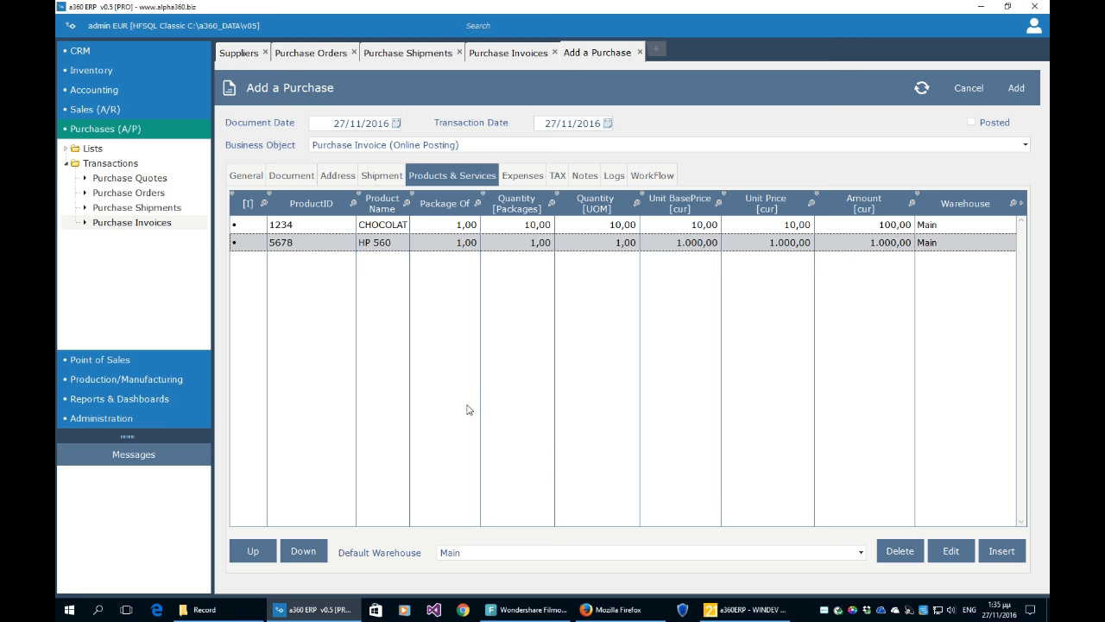
- Compare the CHOCOLATE A and HP 560 lines by switching between them
left_click(257, 226)
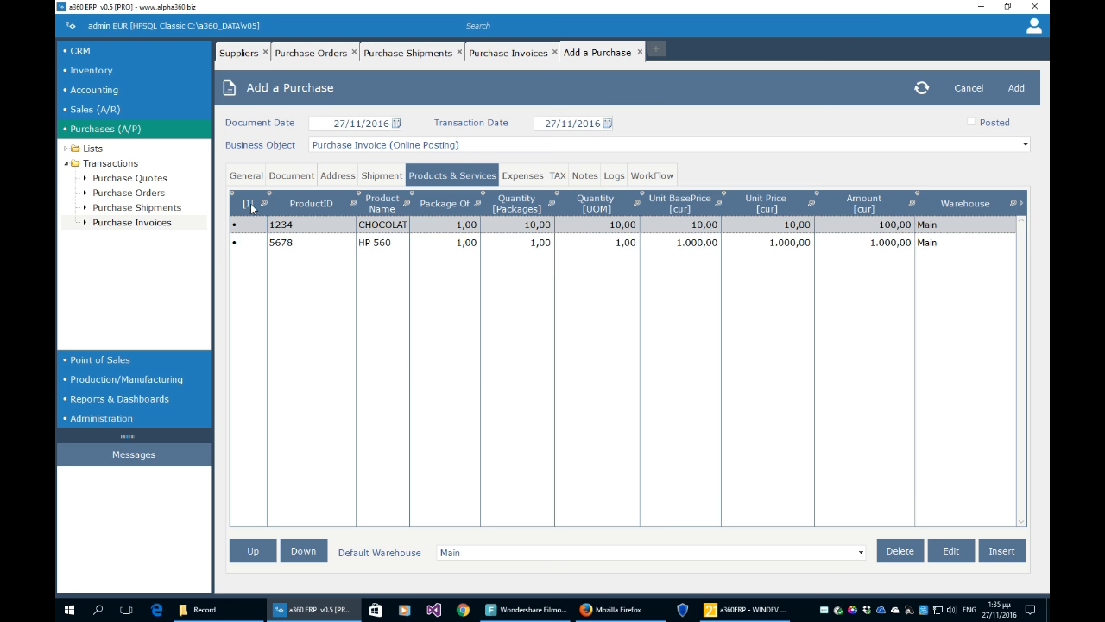
left_click(238, 244)
left_click(235, 226)
left_click(238, 243)
left_click(236, 225)
left_click(239, 242)
left_click(239, 226)
left_click(240, 243)
left_click(239, 226)
left_click(239, 243)
left_click(239, 226)
left_click(240, 243)
left_click(239, 226)
left_click(470, 248)
left_click(458, 231)
- Recheck CHOCOLATE A's quantity and base price, then open its line details
left_click(515, 225)
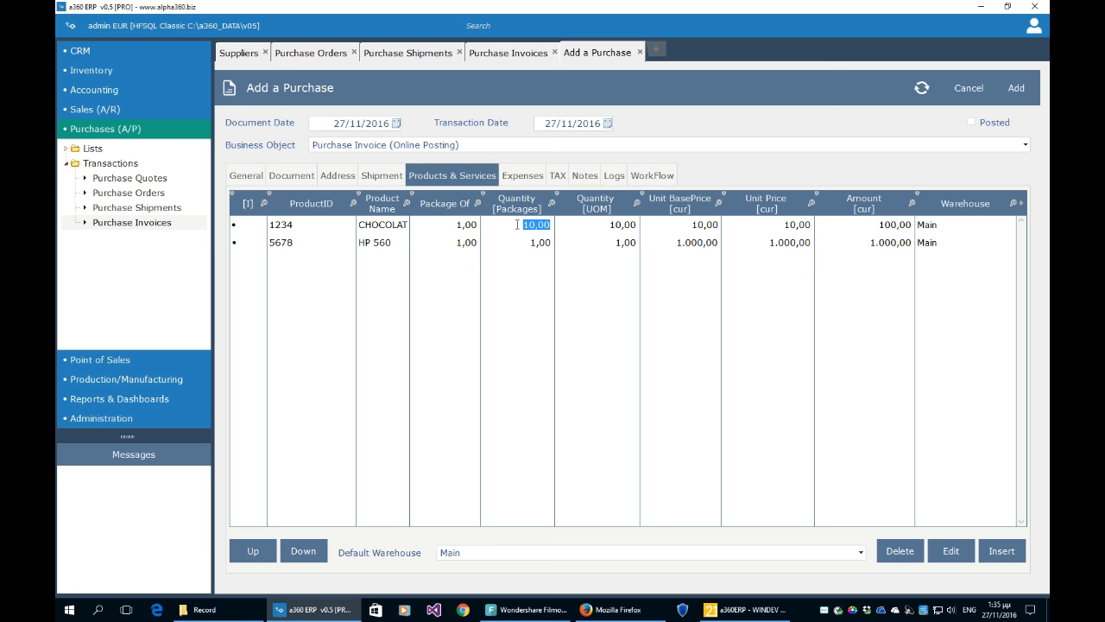
left_click(587, 253)
left_click(701, 226)
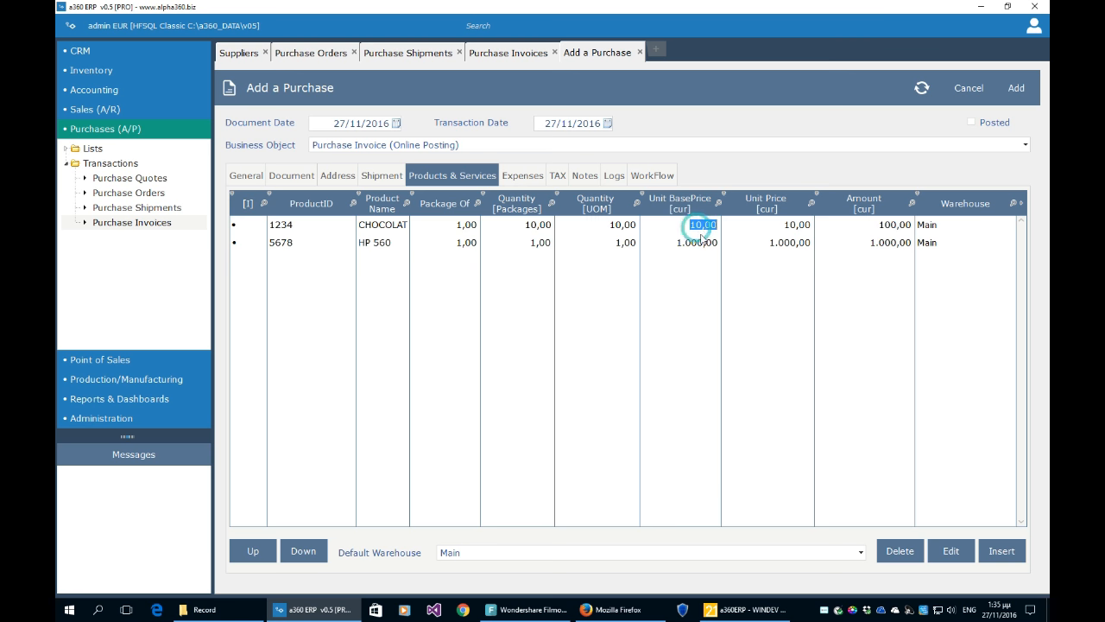
left_click(697, 242)
left_click(703, 227)
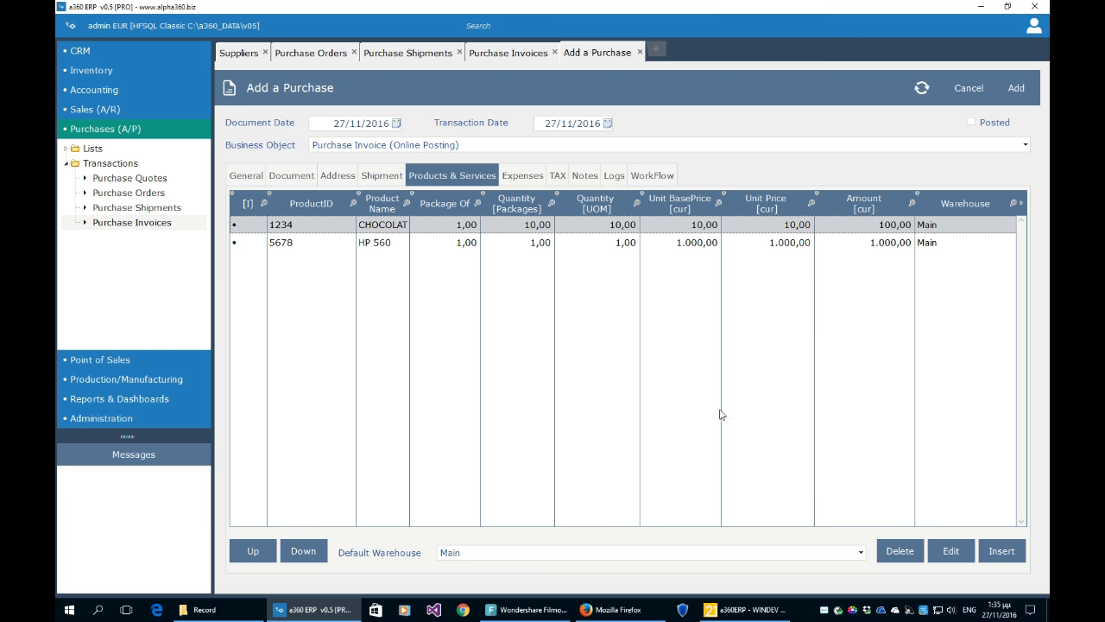
left_click(949, 551)
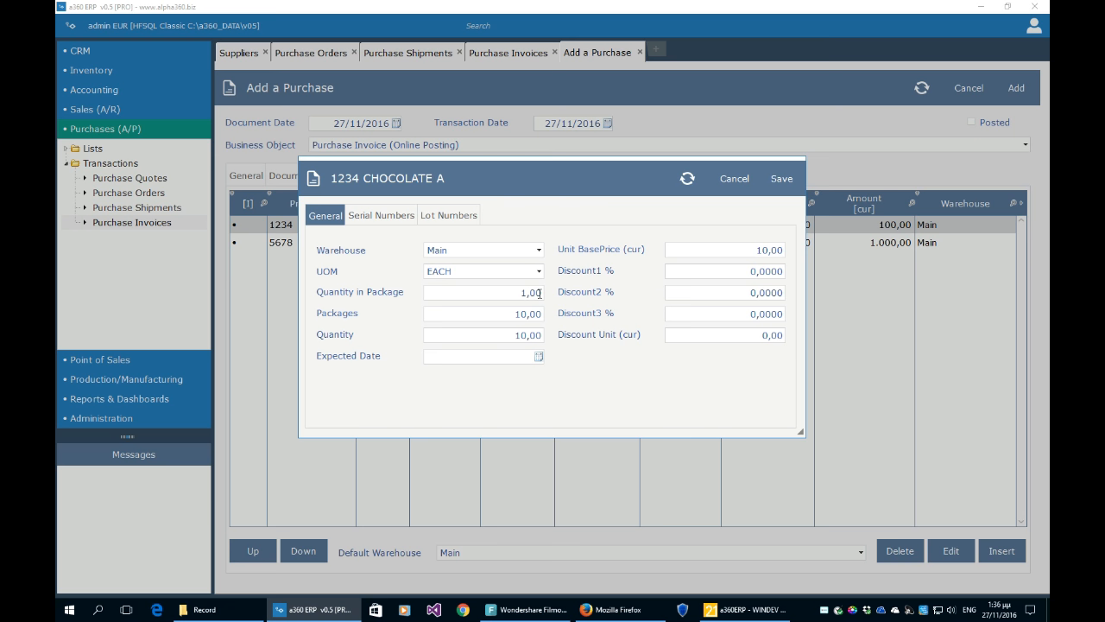
- Set the CHOCOLATE A line's Discount1 and Discount2 to 10%
left_click(486, 251)
left_click(502, 235)
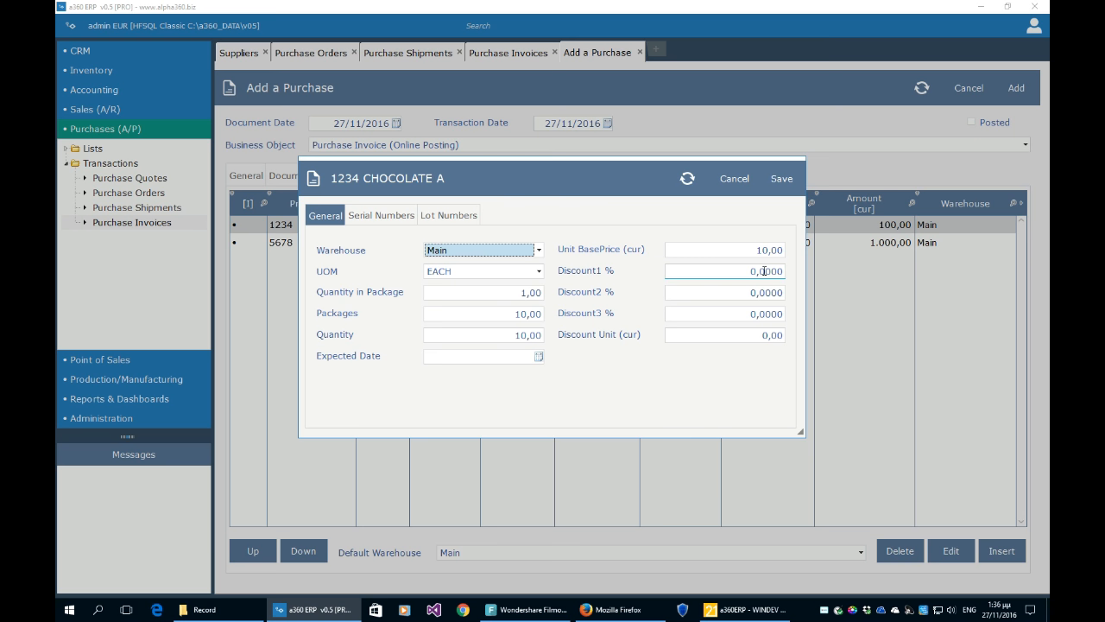
left_click(754, 338)
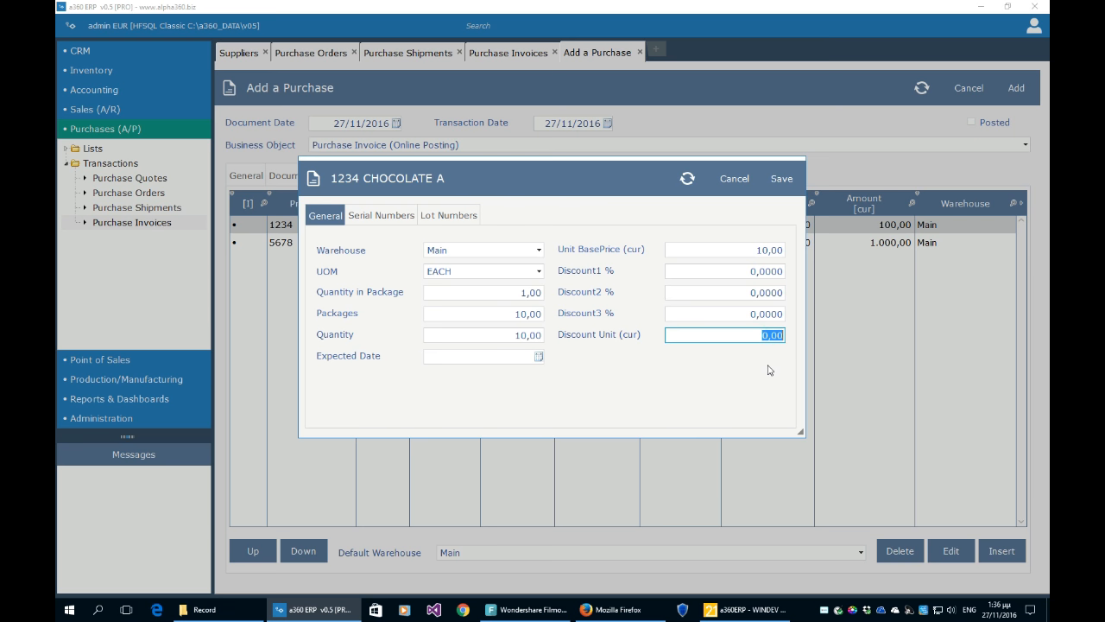
left_click(752, 272)
type("10")
key("Tab")
type("10")
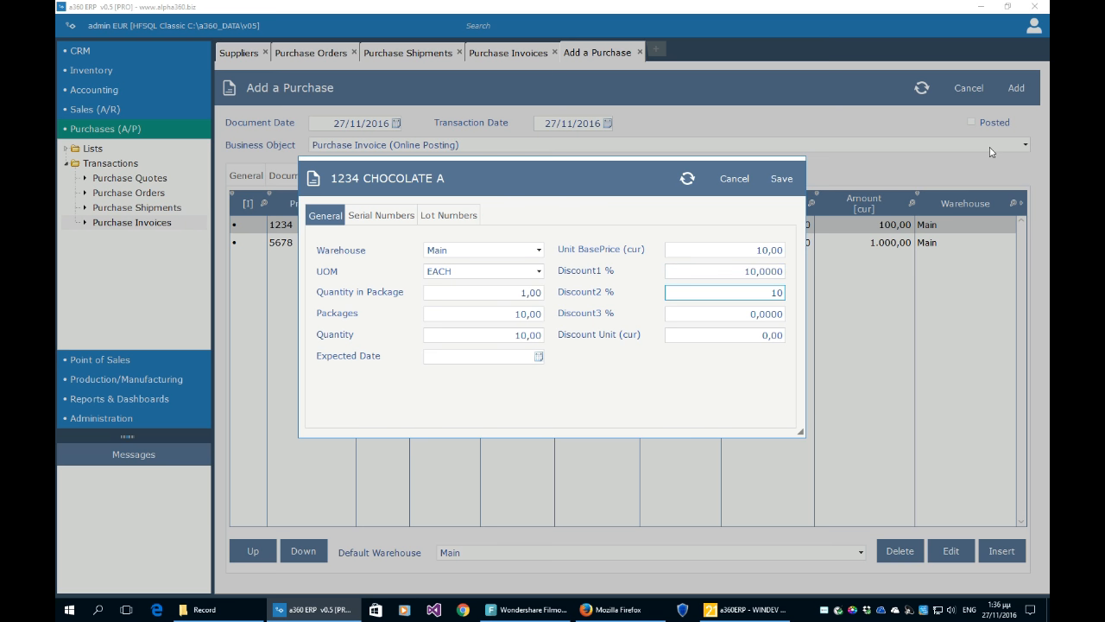
key("Tab")
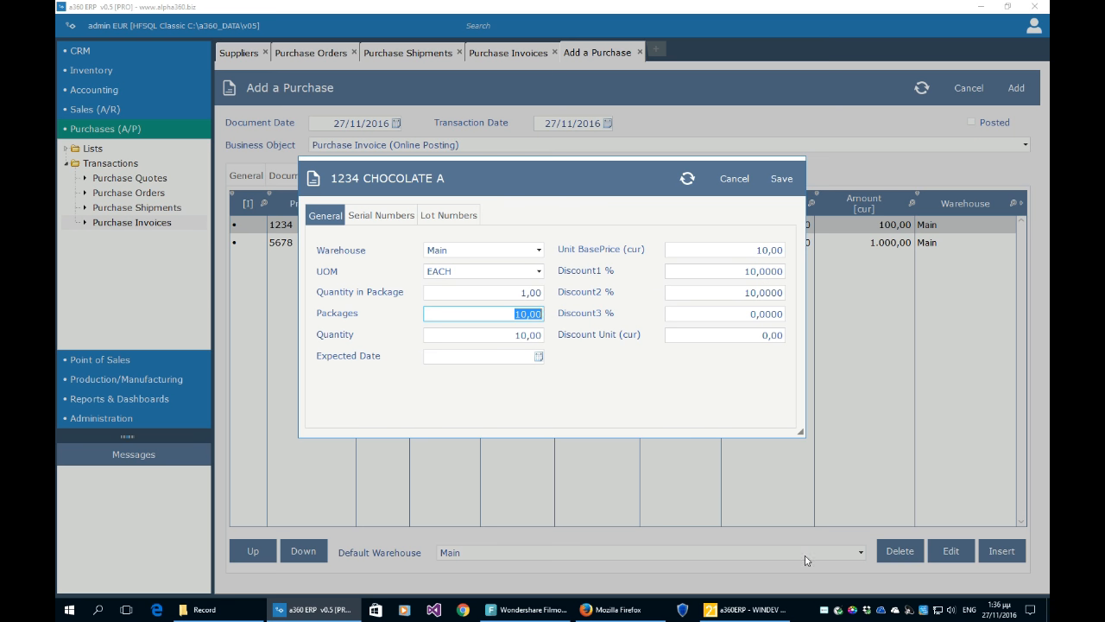
- Enter serial numbers 132435, 4566, 57587587, then close the line editor without saving
left_click(396, 216)
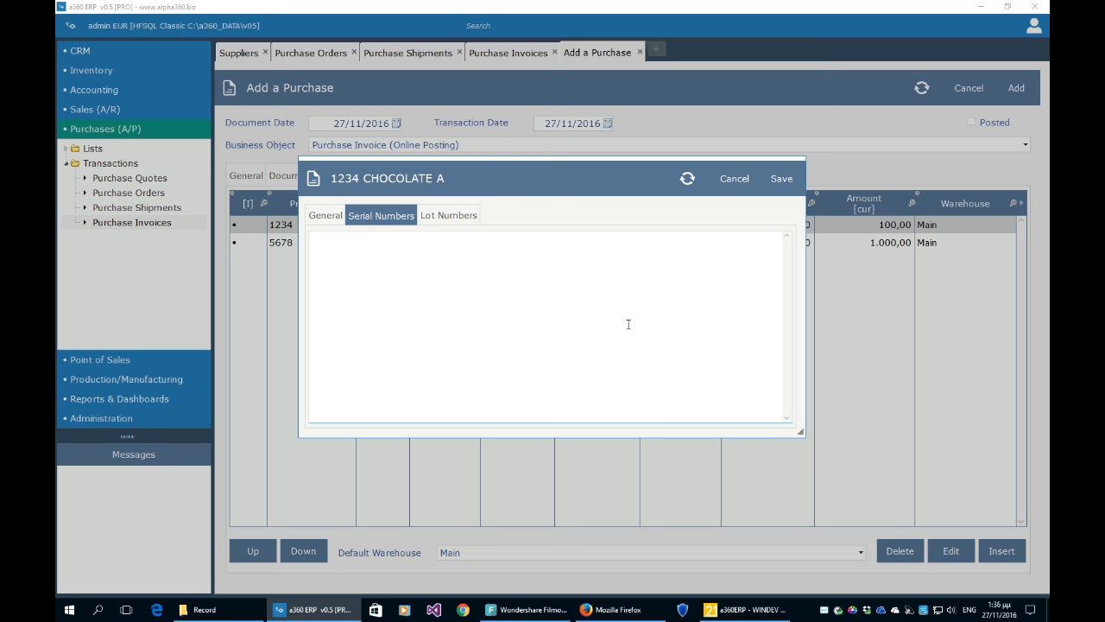
left_click(449, 216)
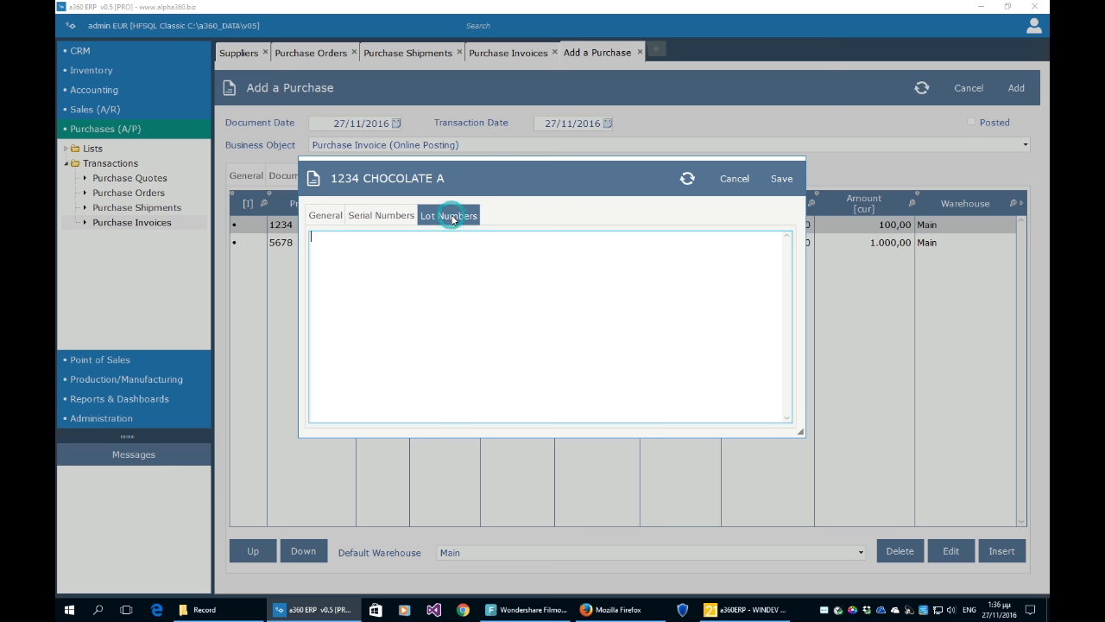
left_click(401, 217)
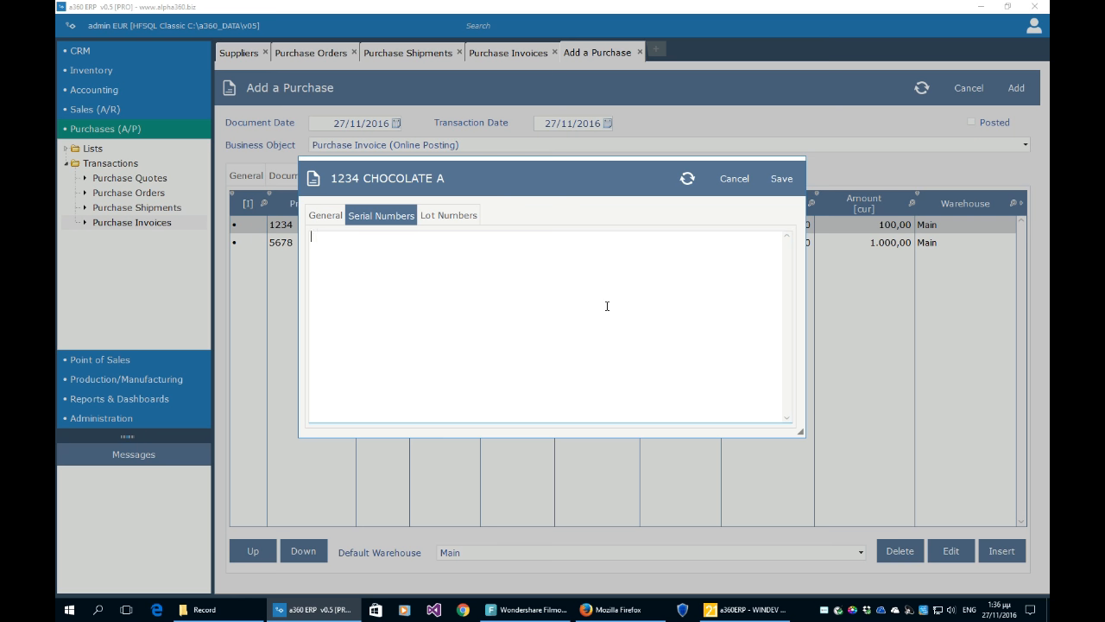
type("13")
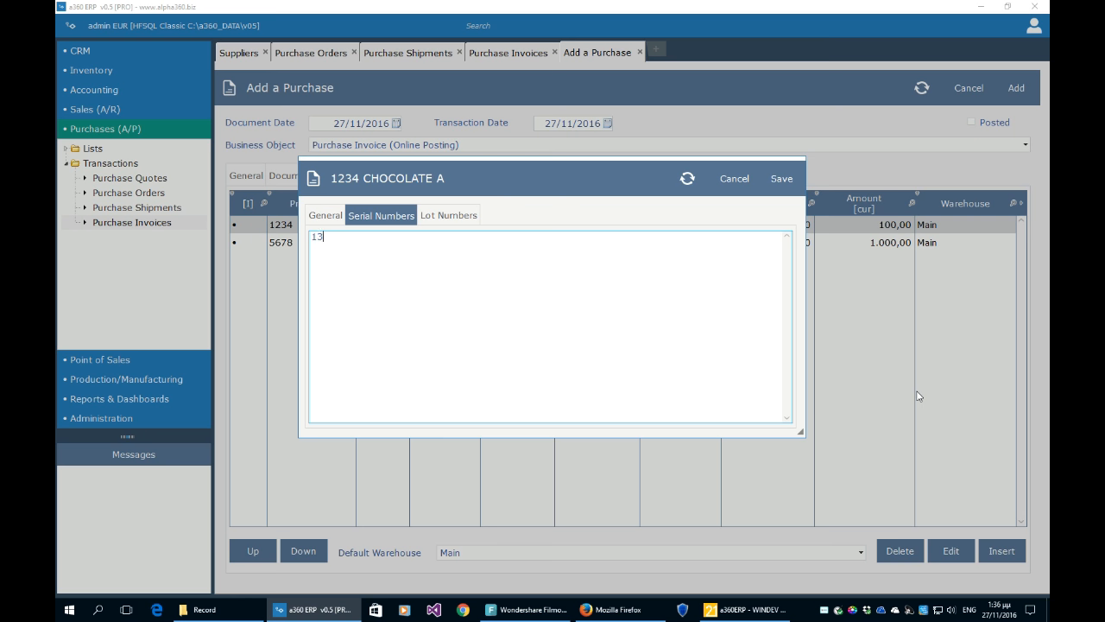
type("2435, 4566, 57587587")
key("ctrl+a")
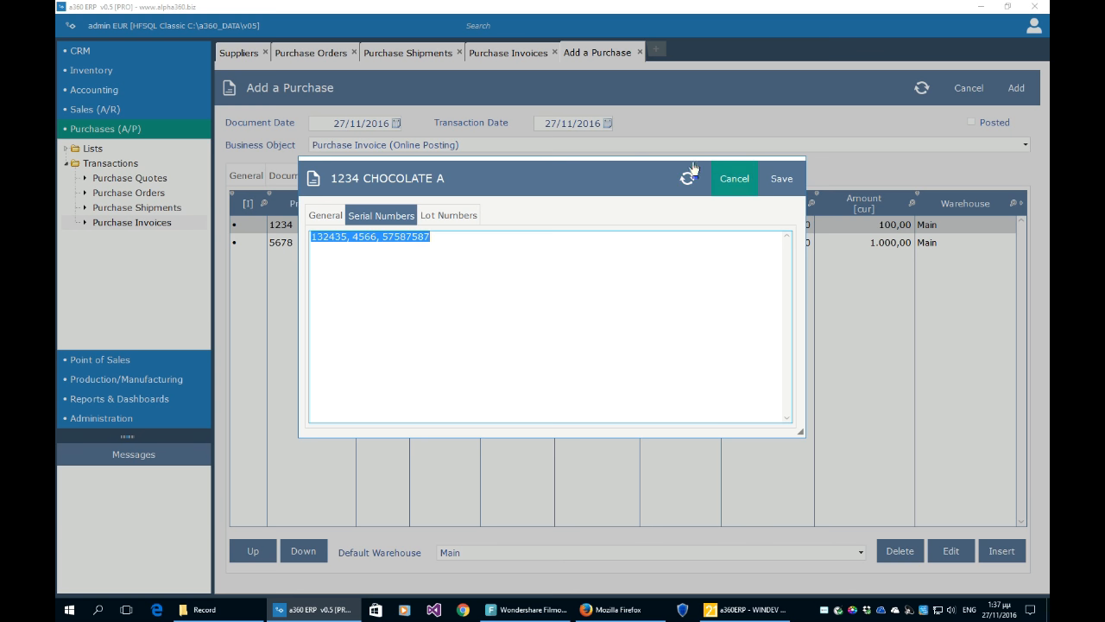
left_click_drag(590, 210, 918, 255)
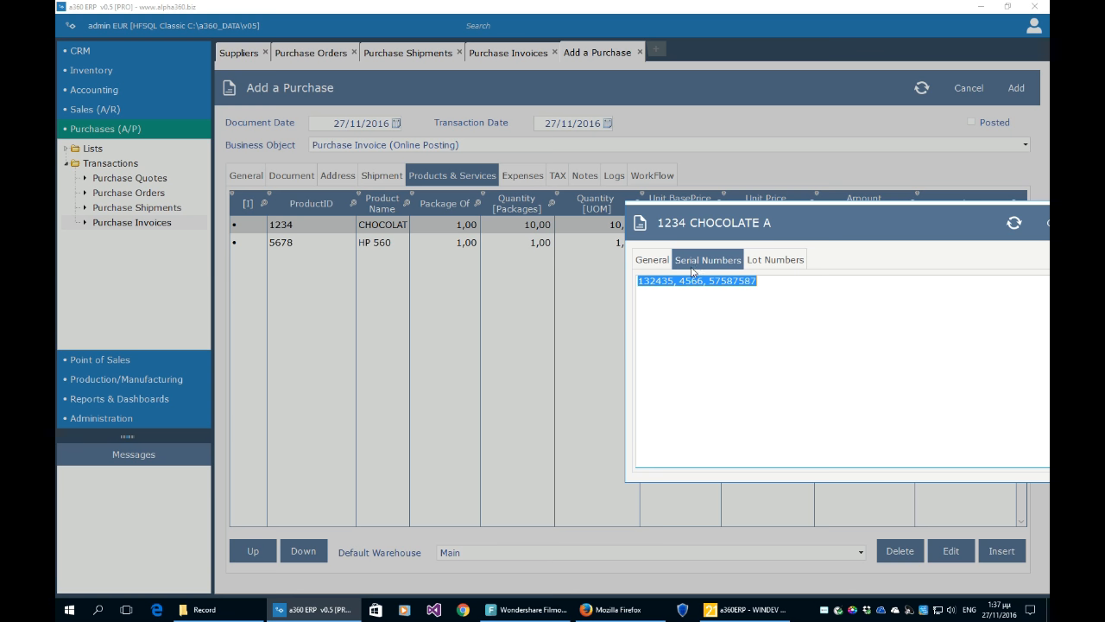
left_click_drag(841, 257, 582, 184)
left_click(798, 157)
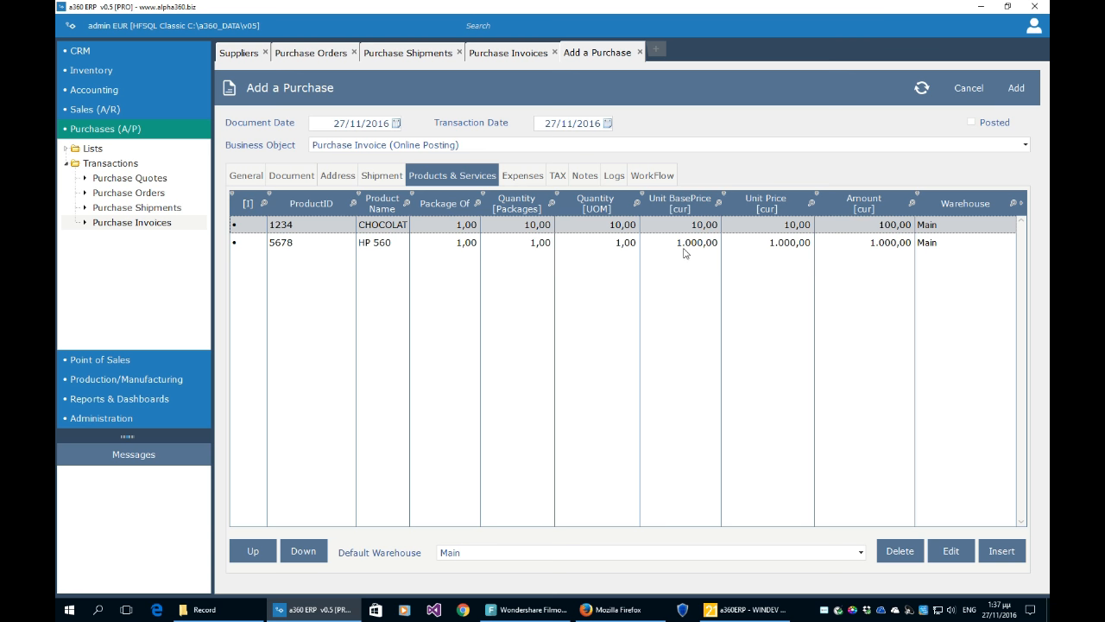
- Add EXPENSE 1 with an amount of 100 to the invoice's expenses
left_click(525, 176)
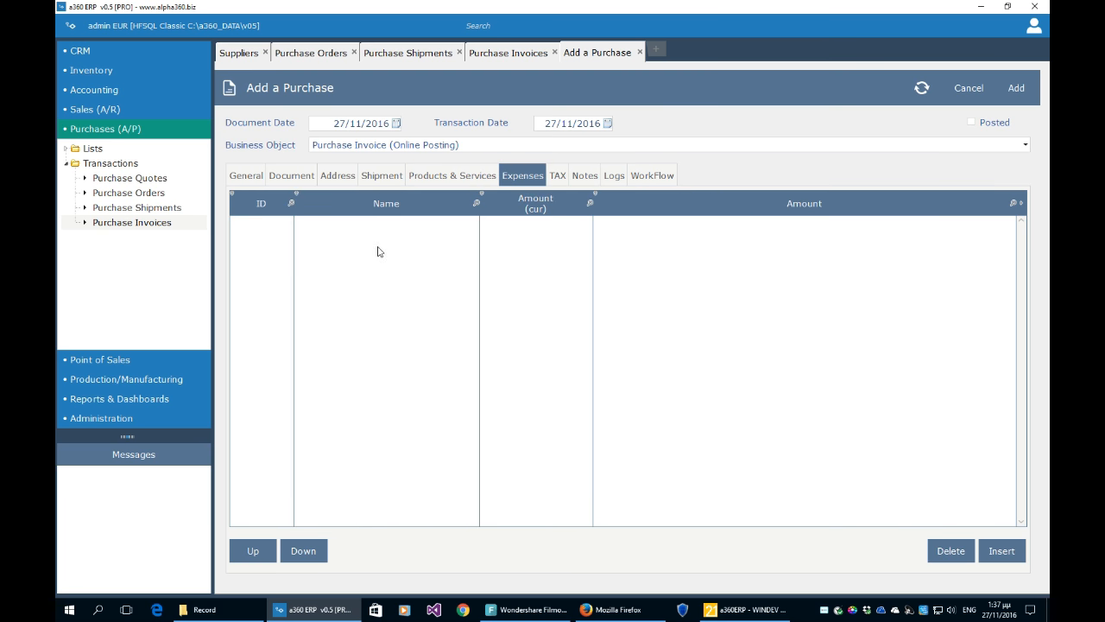
left_click(1000, 549)
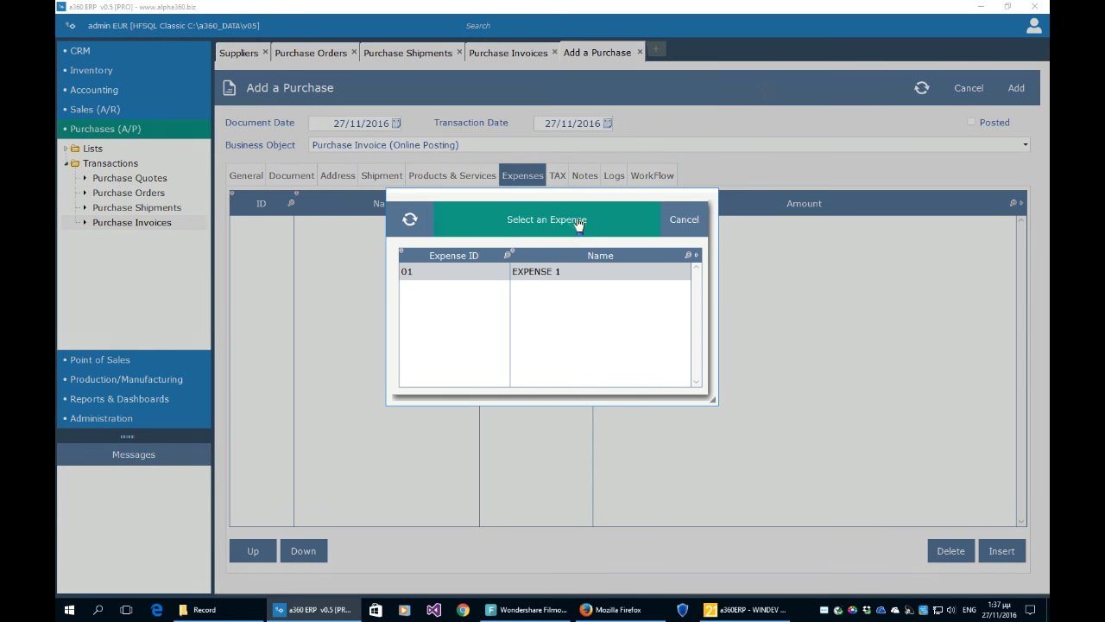
left_click(576, 221)
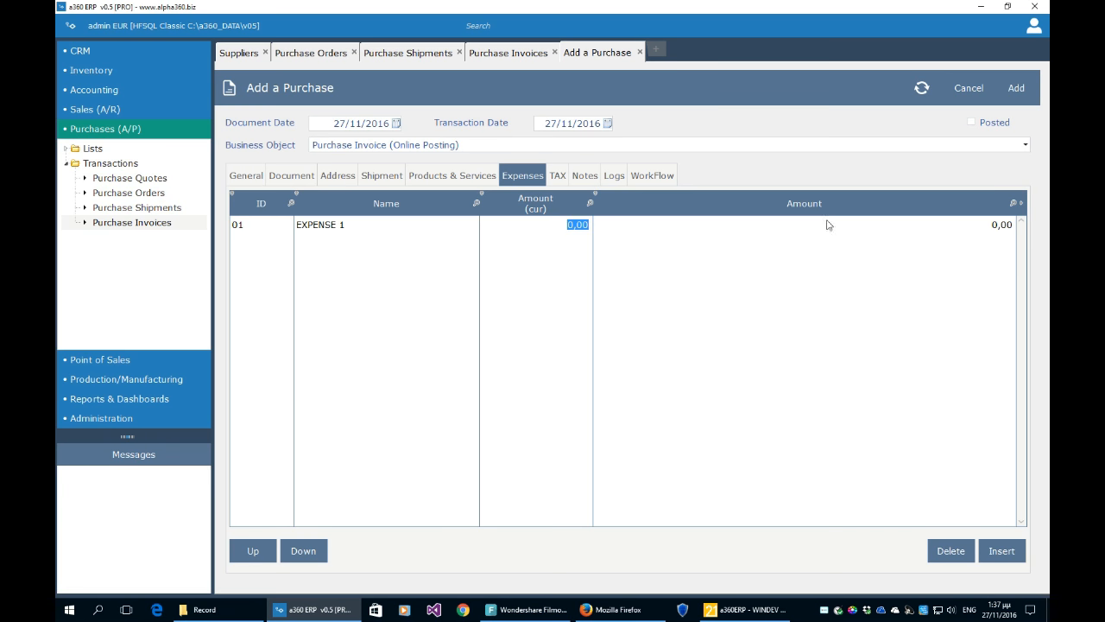
type("100")
left_click(738, 286)
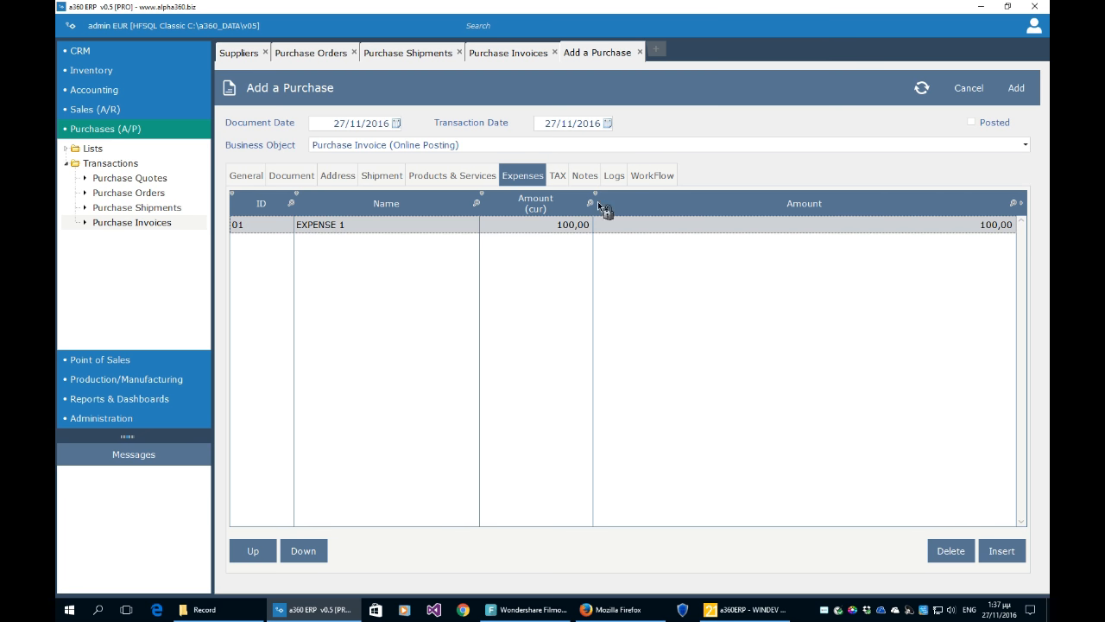
- Review the tax breakdown: VAT 24% now 264,00 and LV13 at 13,00
left_click(558, 176)
left_click(501, 248)
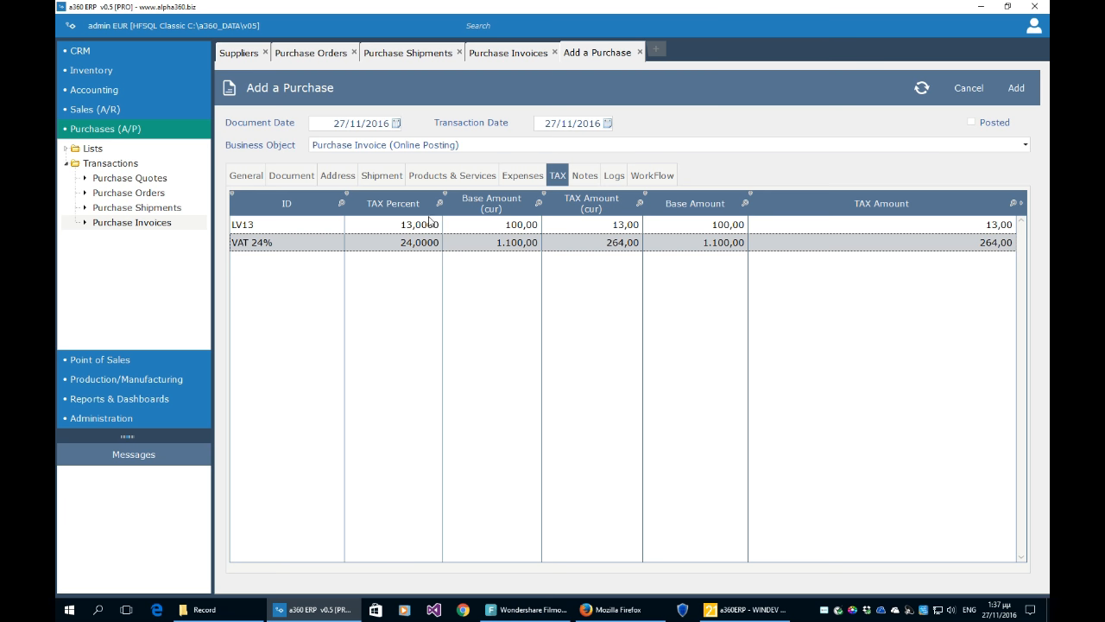
left_click(520, 176)
left_click(555, 178)
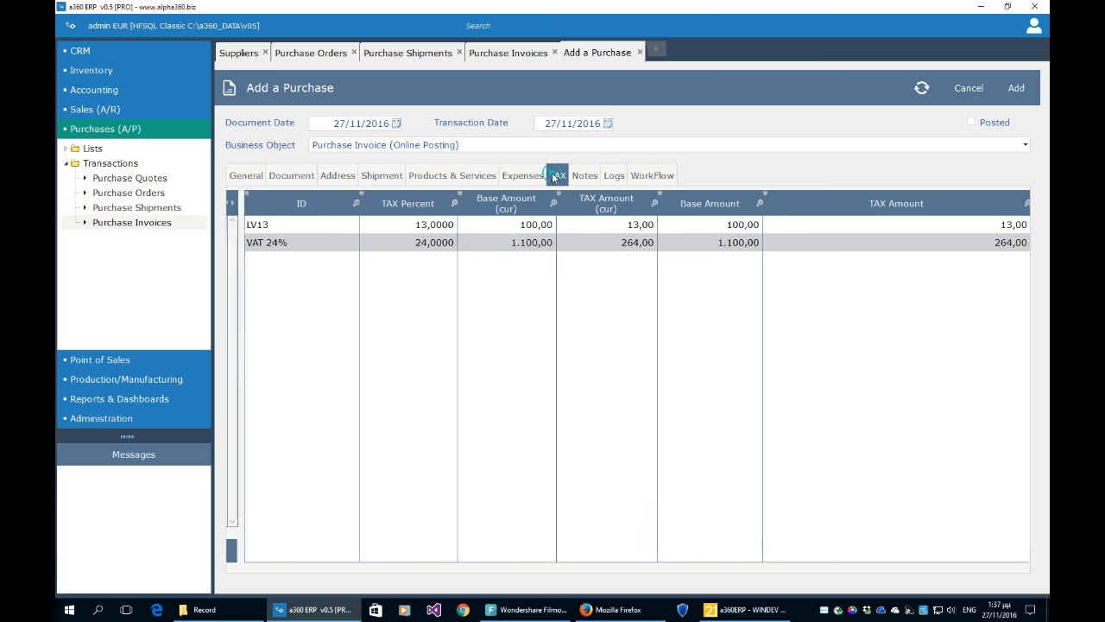
left_click(481, 226)
left_click(482, 244)
left_click(486, 226)
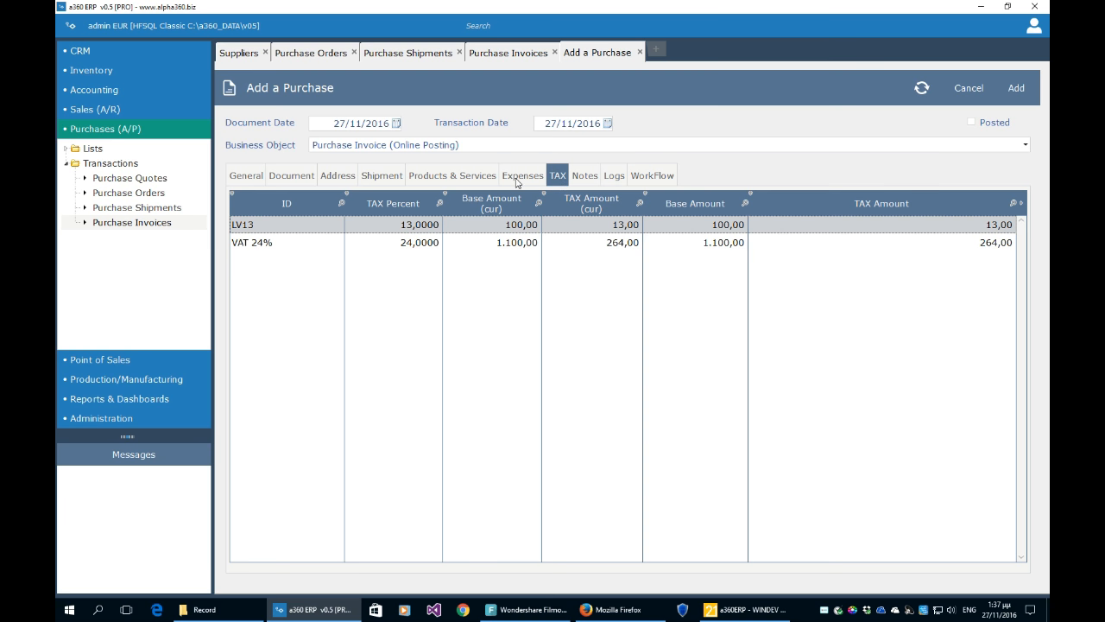
left_click(520, 176)
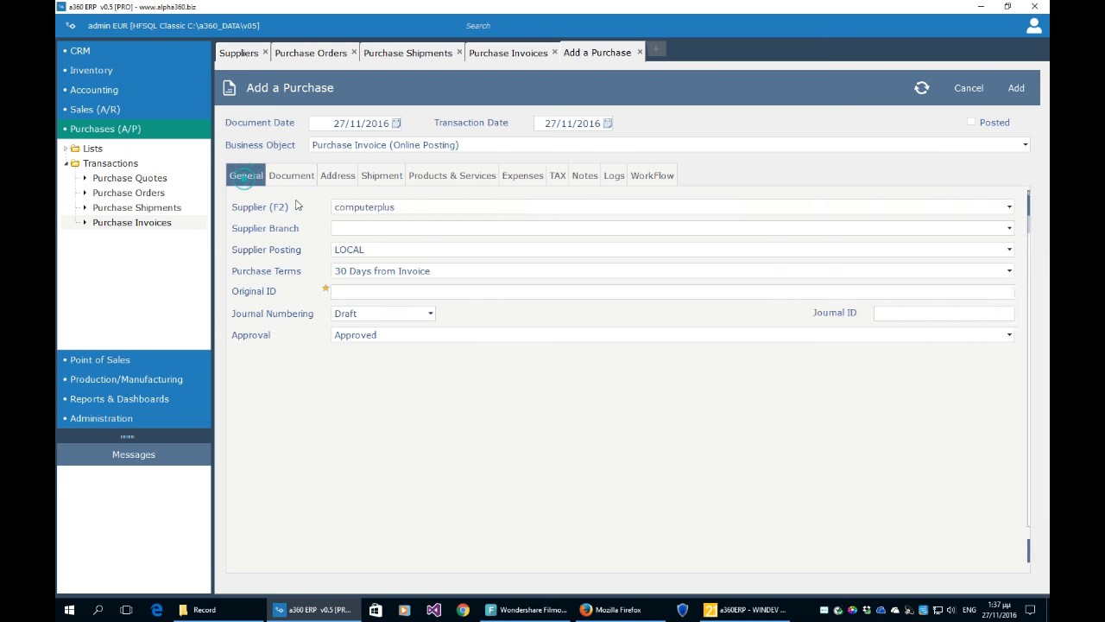
- Enter 'aaa' as the invoice's short and long description
left_click(247, 178)
left_click(309, 179)
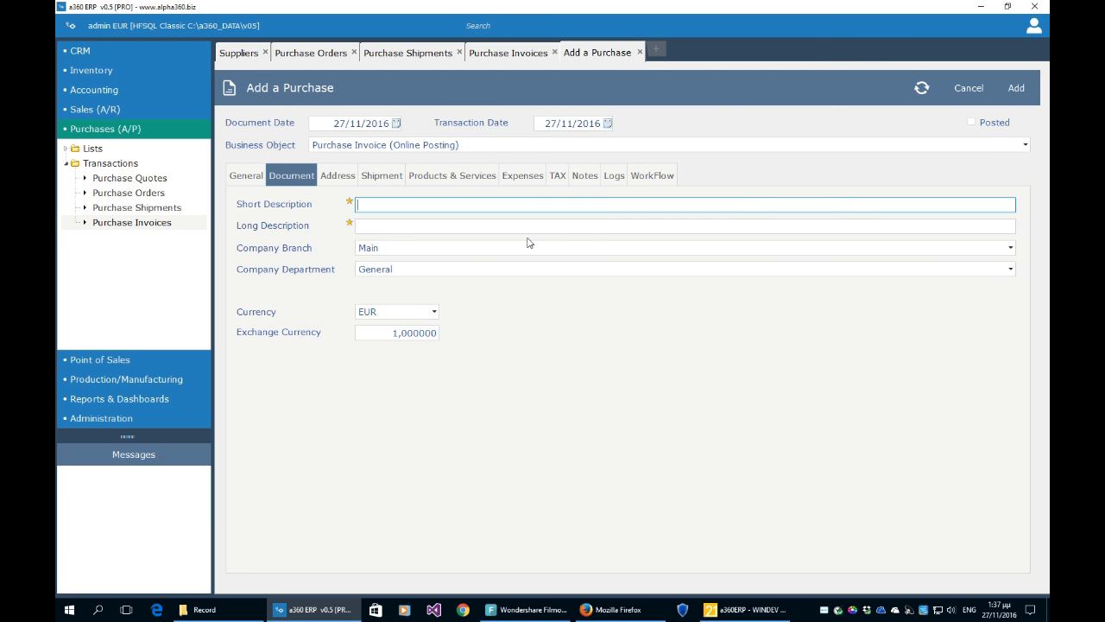
type("aaa")
key("Tab")
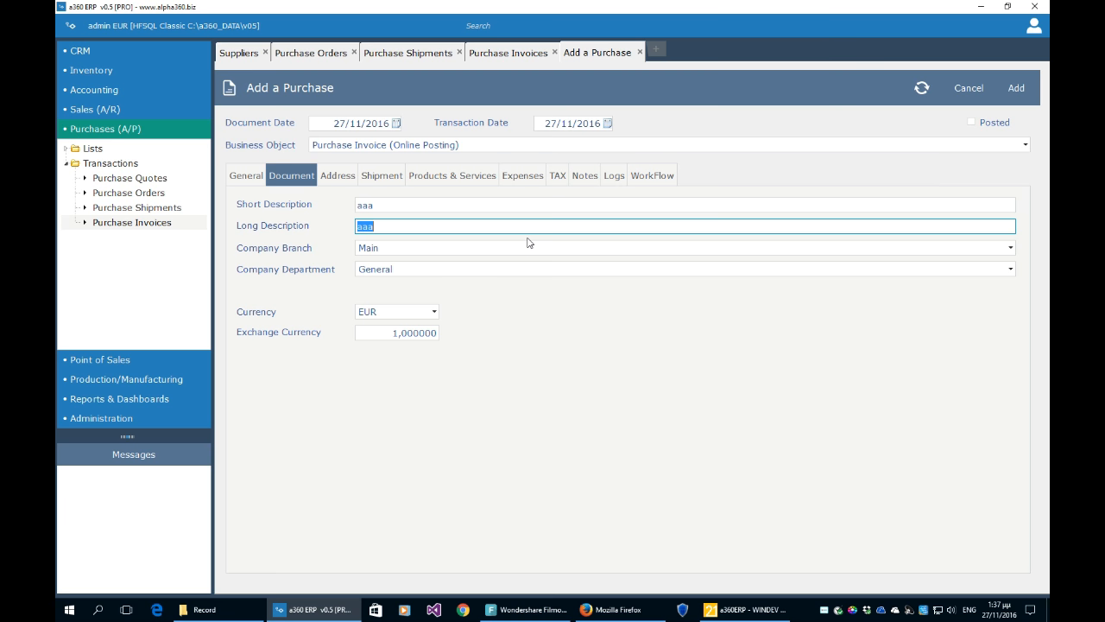
- Refresh and copy the source order's lines, then check the CHOCOLATE A and HP 560 lines
left_click(647, 179)
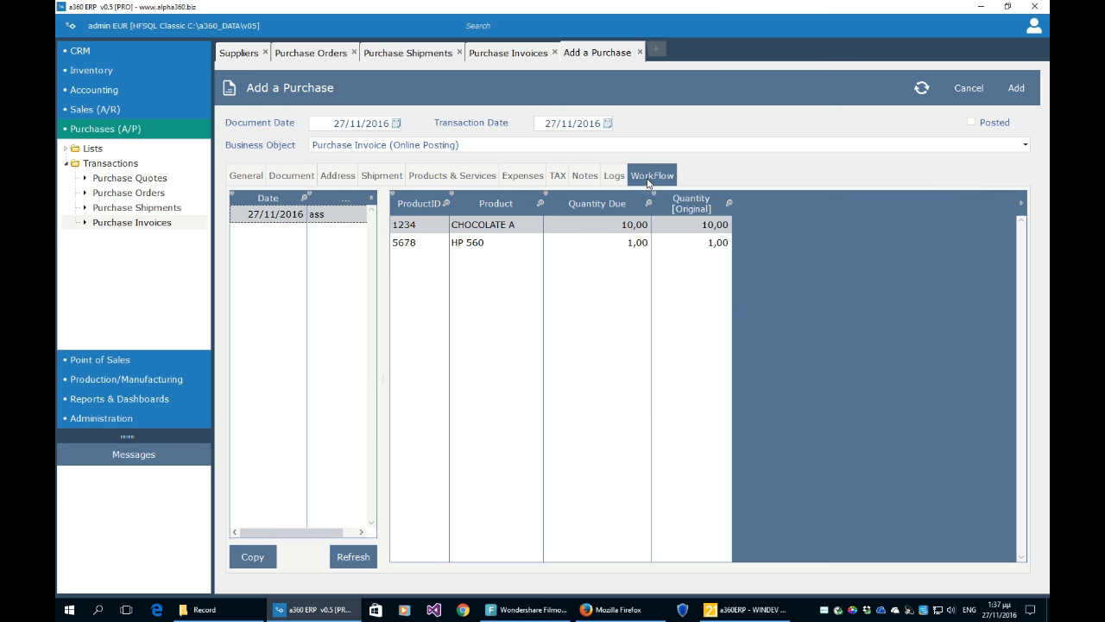
left_click(351, 561)
left_click(436, 178)
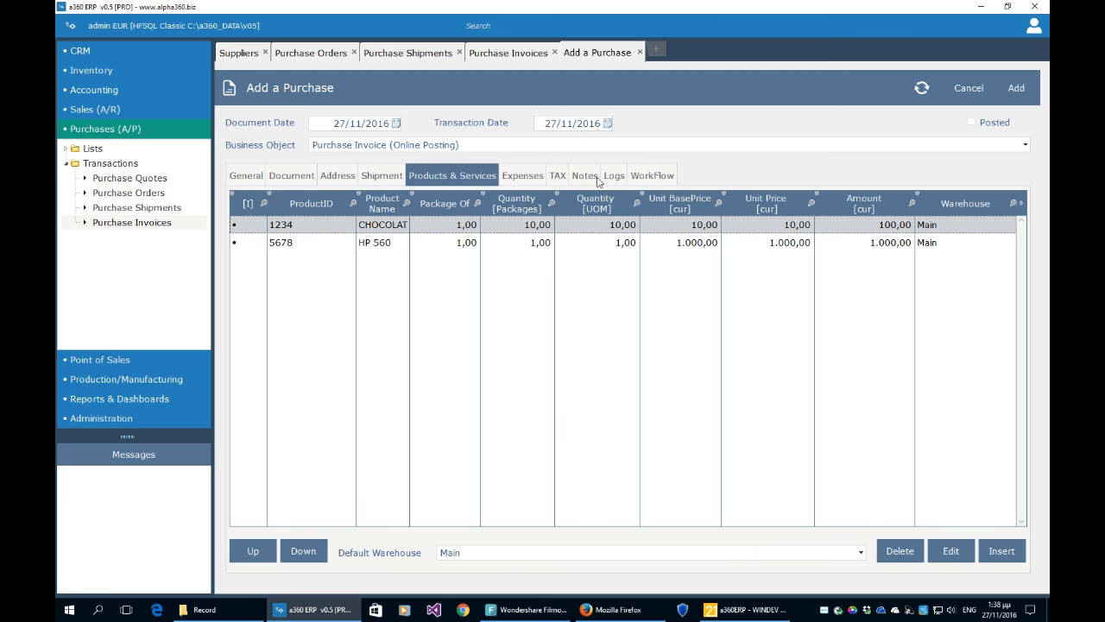
left_click(648, 177)
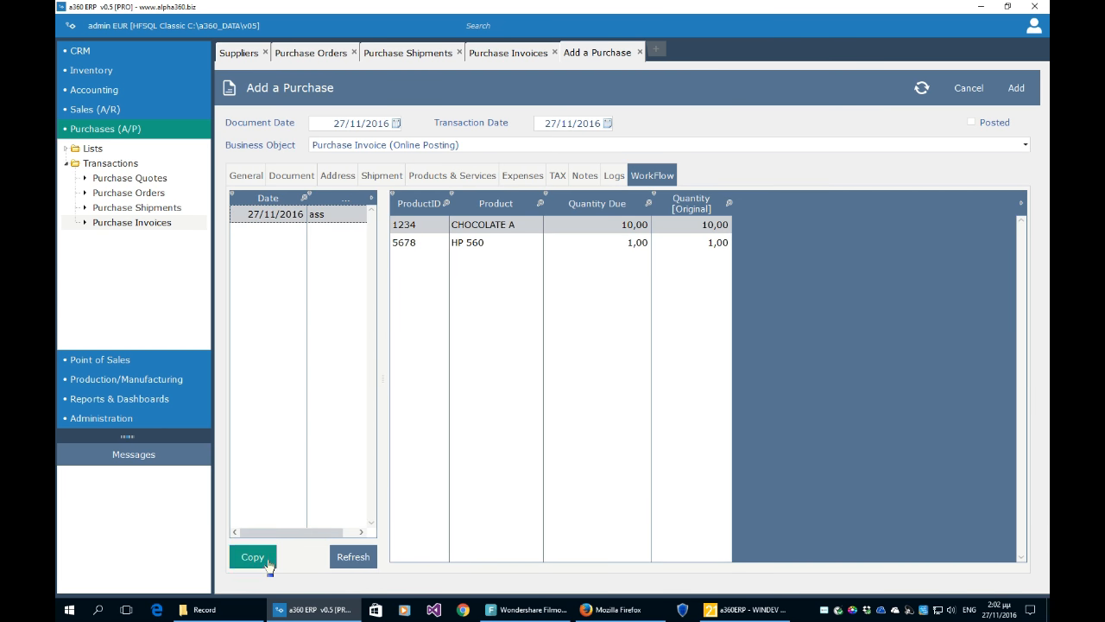
left_click(269, 562)
left_click(465, 179)
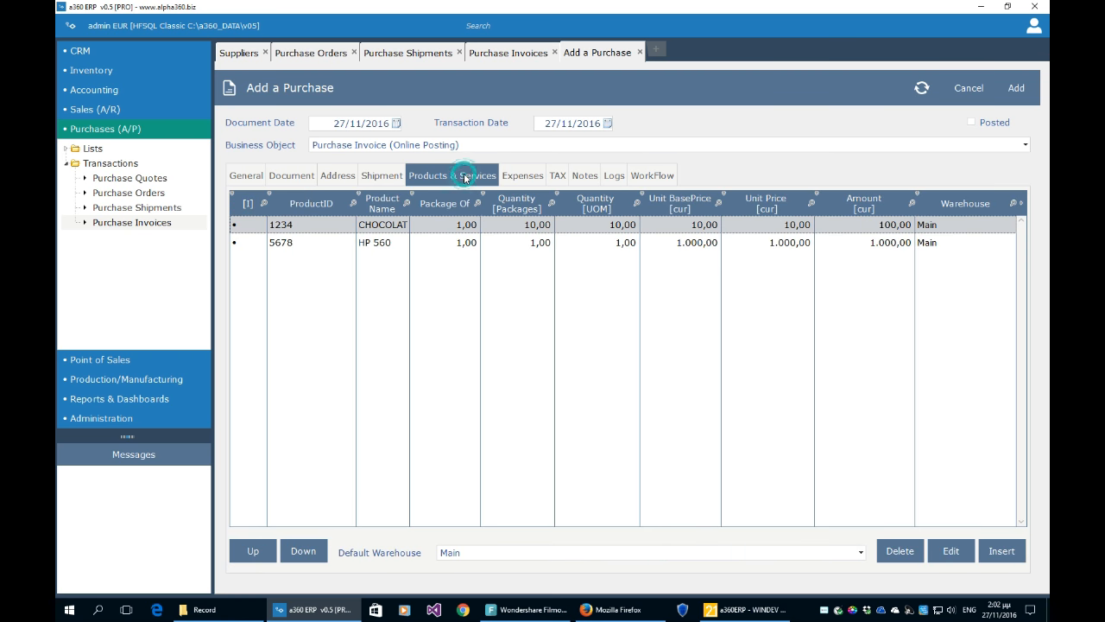
left_click(464, 242)
left_click(536, 227)
left_click(663, 179)
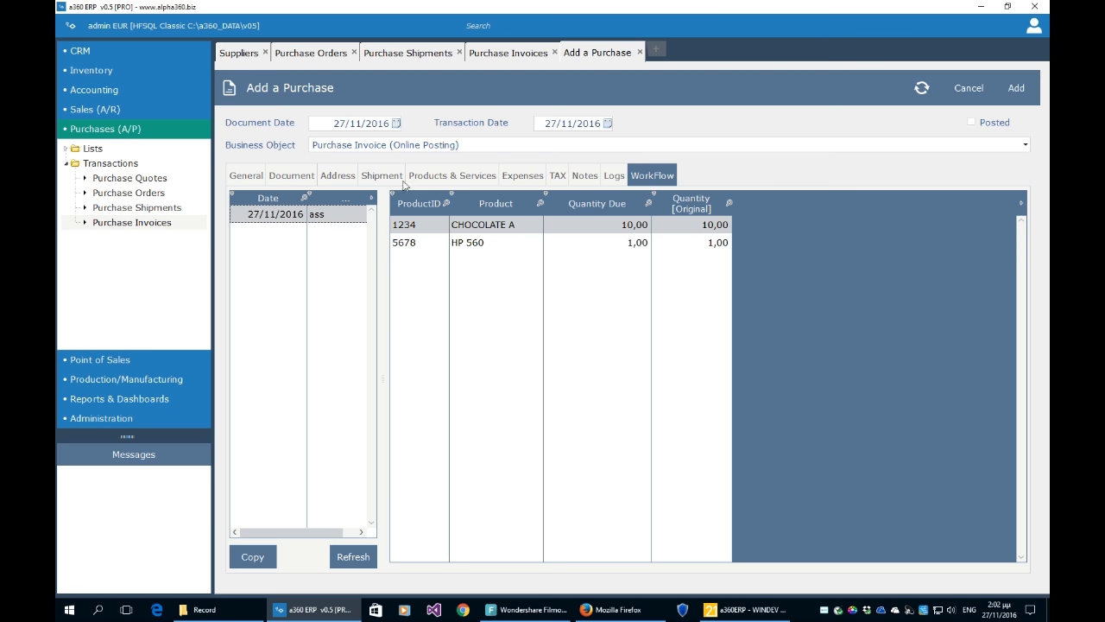
left_click(451, 183)
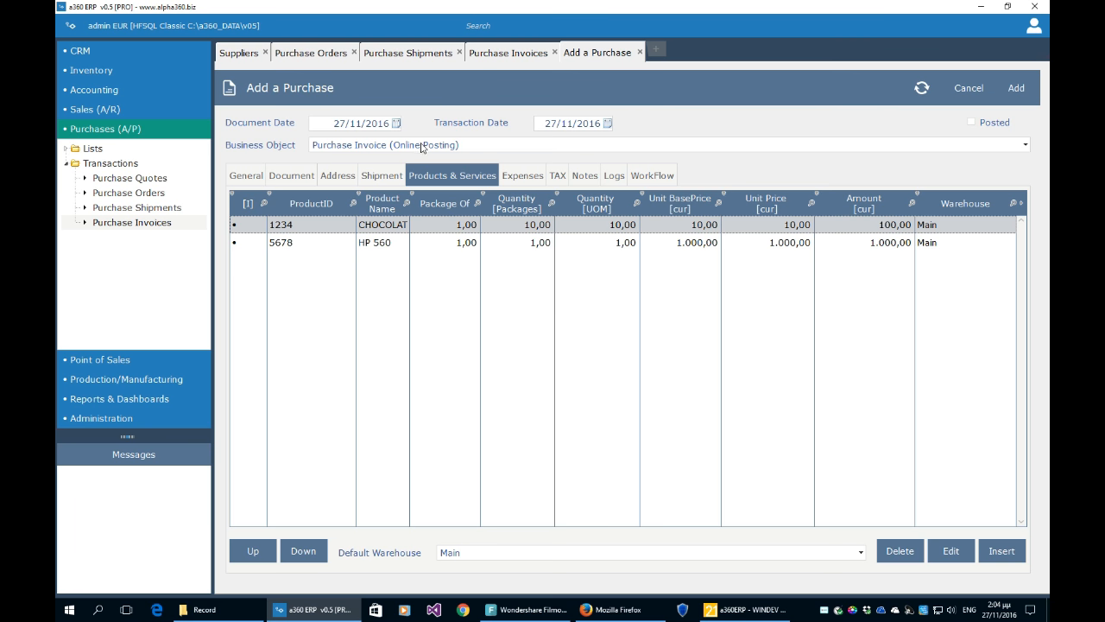
left_click(1025, 95)
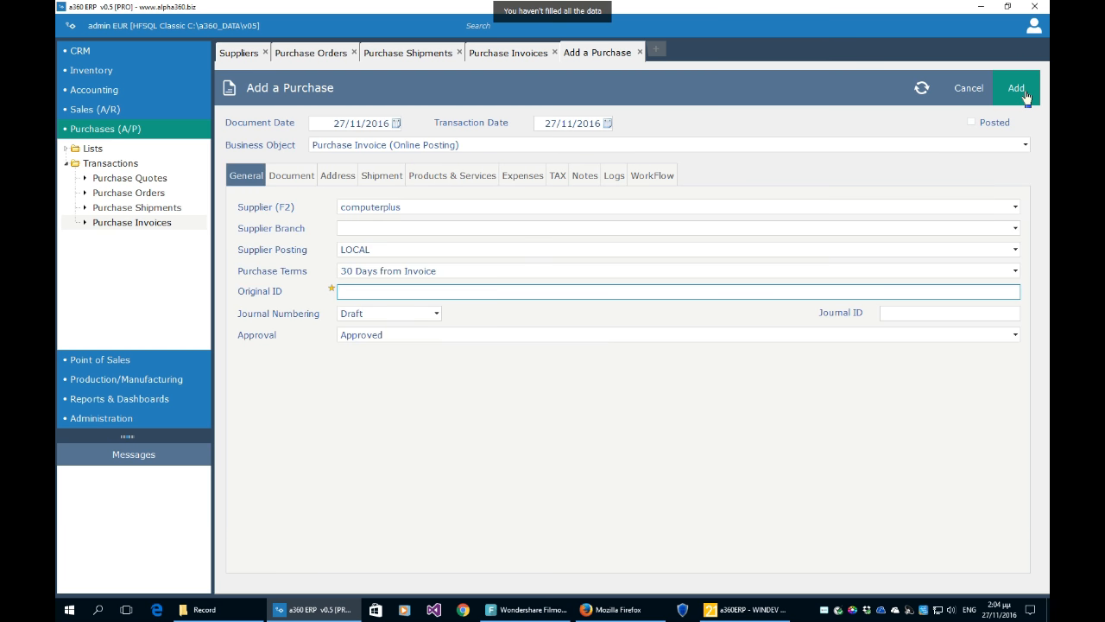
type("123f")
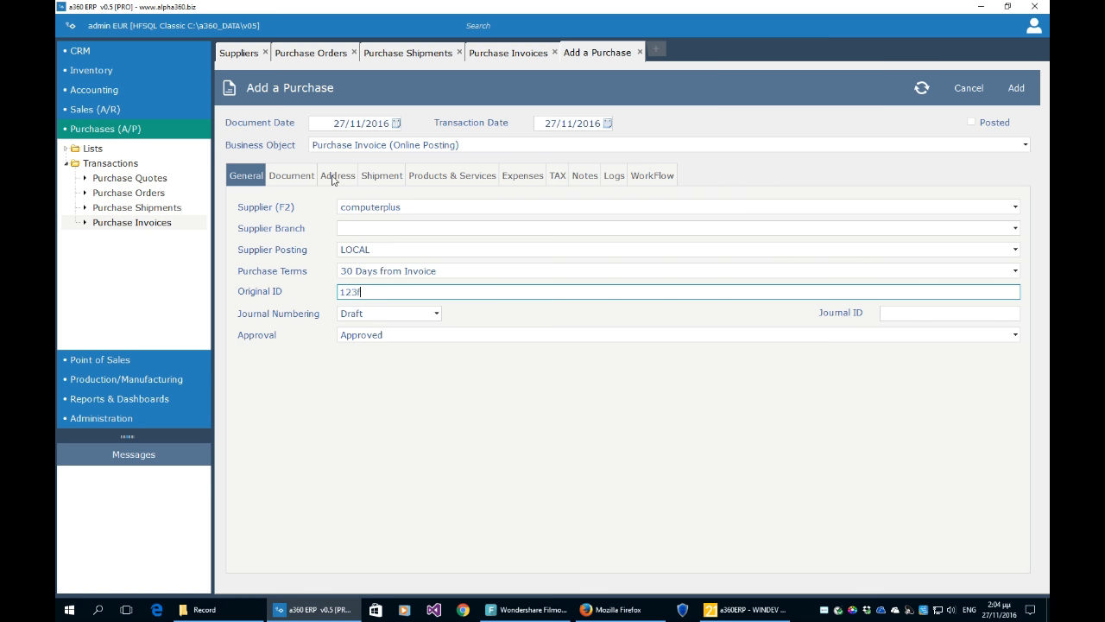
left_click(1012, 91)
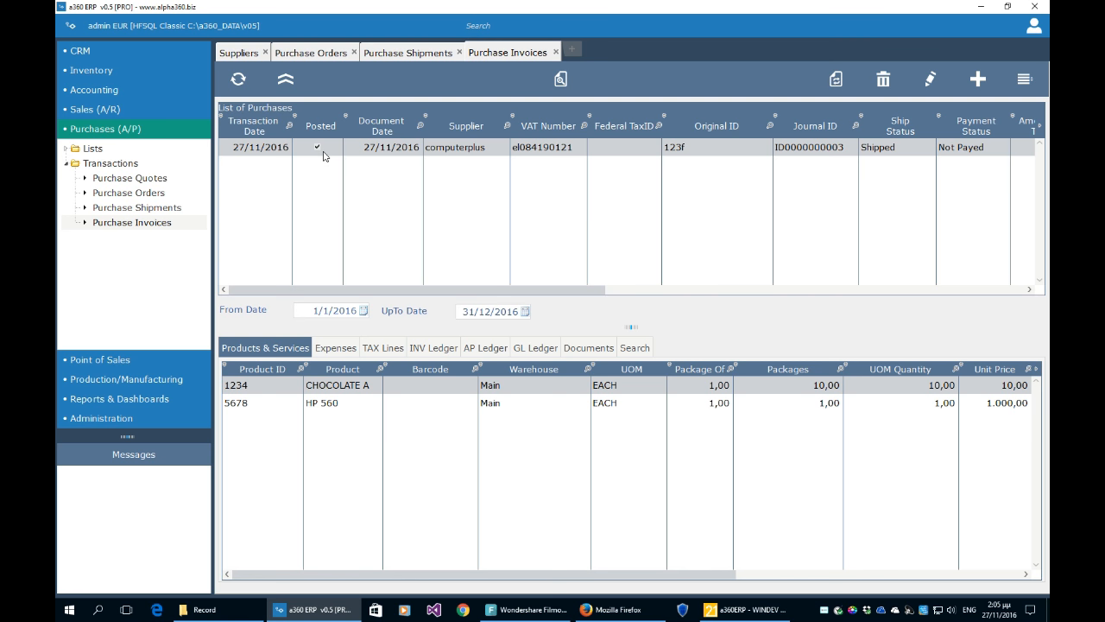
- Check the invoice's Post/UnPost options, then switch back to the Purchase Orders list
left_click(1025, 78)
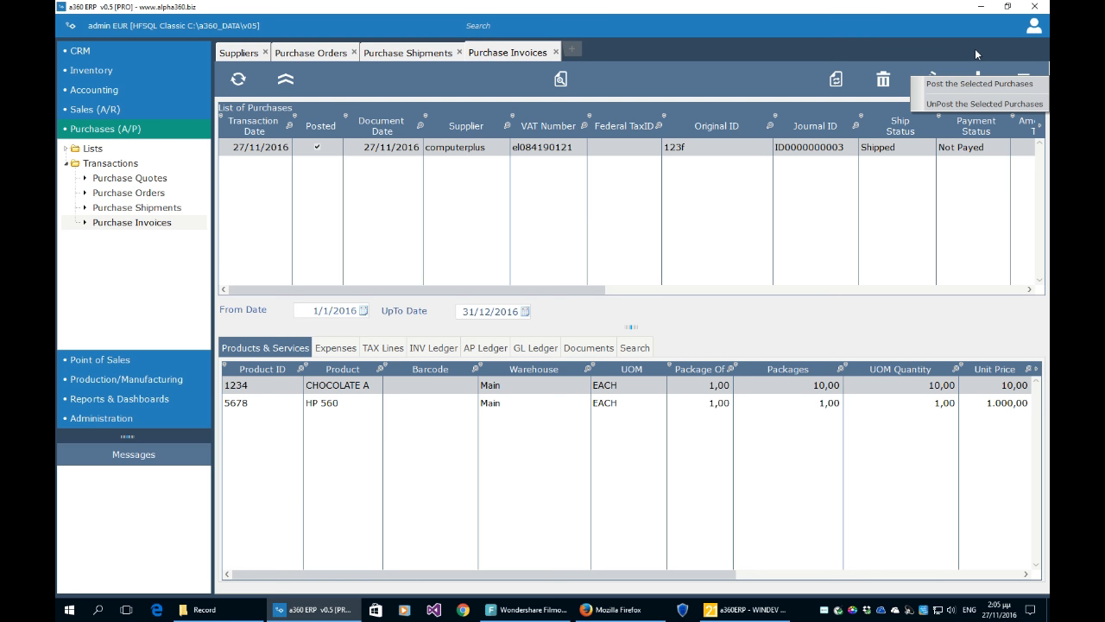
left_click(633, 213)
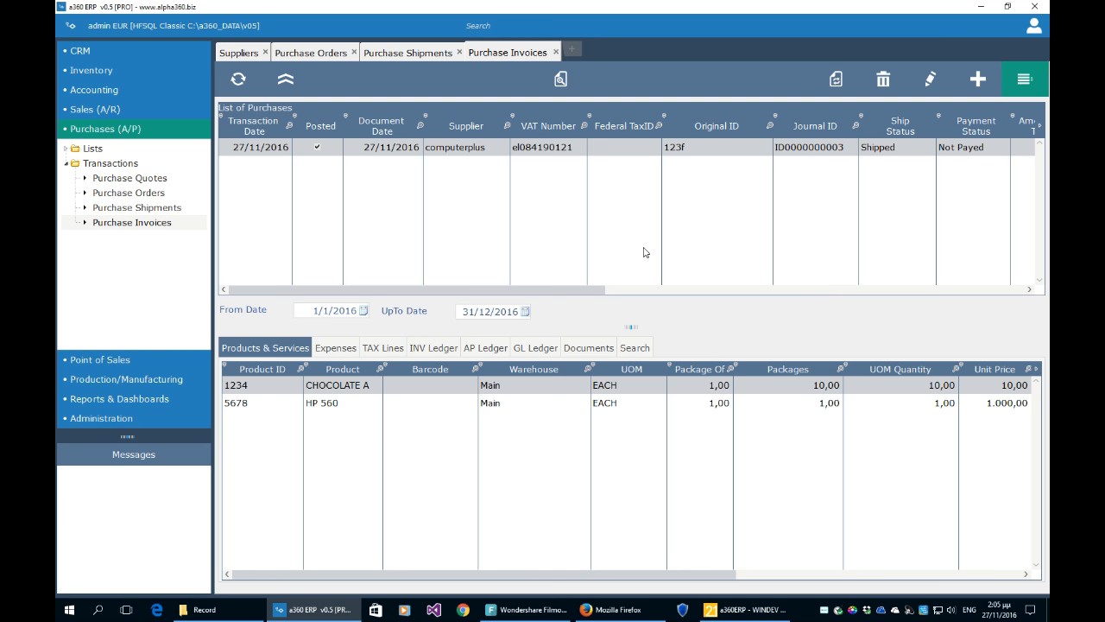
left_click(326, 53)
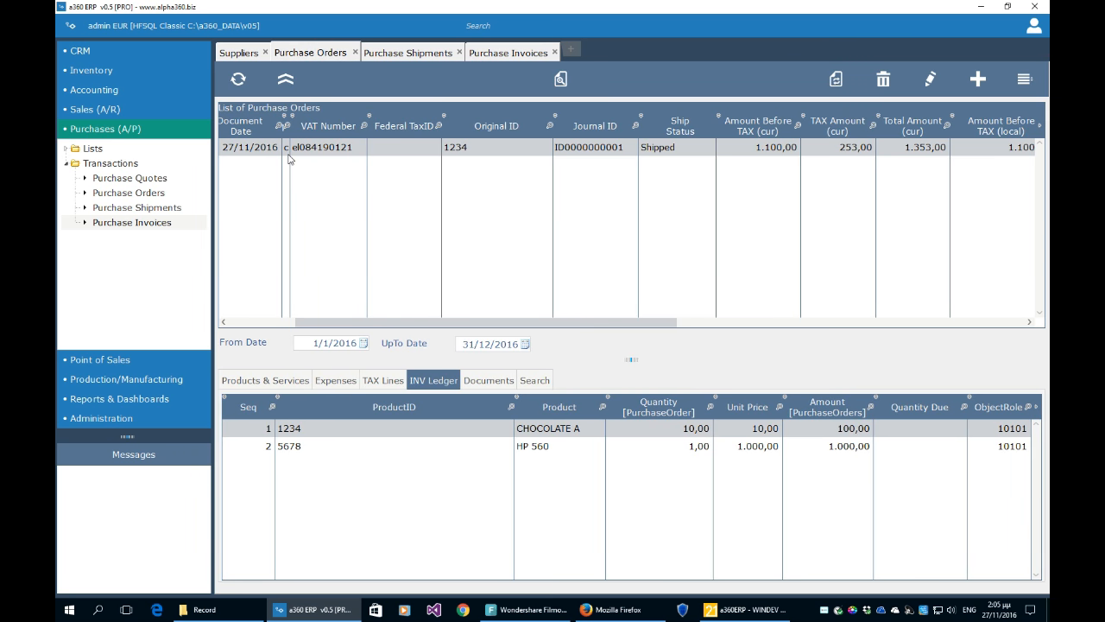
- Widen the Supplier column to show supplier names and select the HP 560 order line
left_click_drag(290, 154, 403, 150)
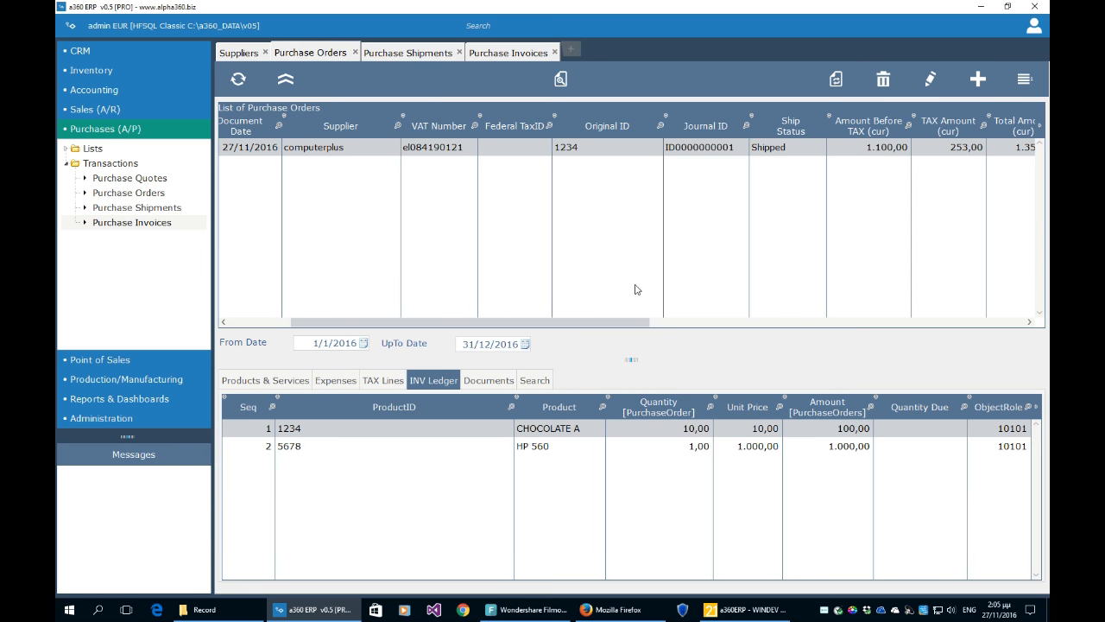
left_click_drag(606, 321, 696, 325)
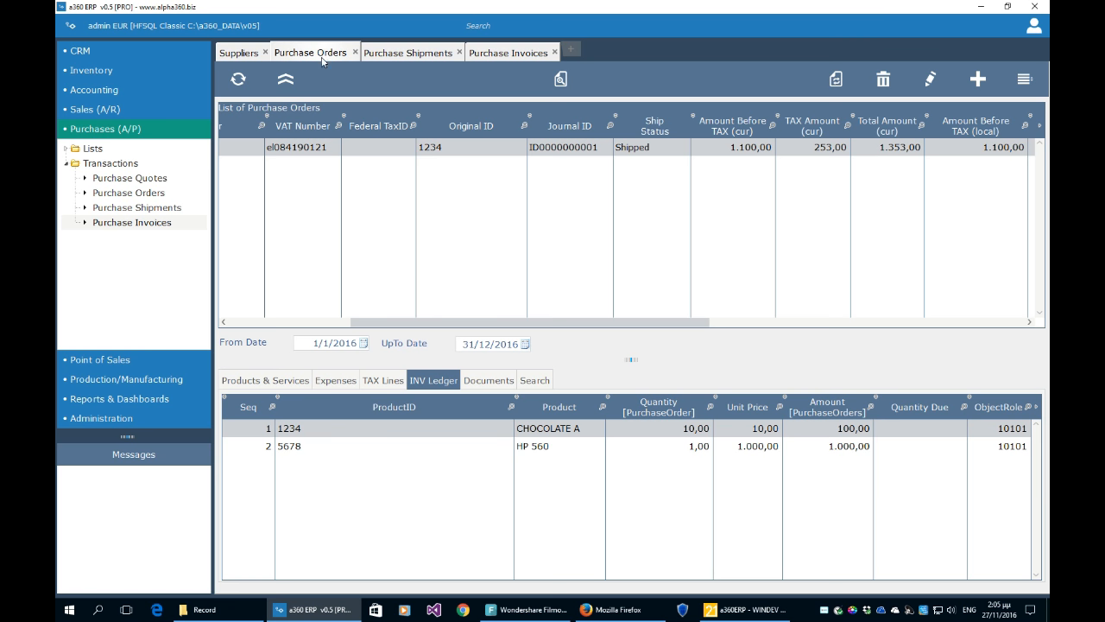
left_click(399, 442)
- Compare the order's CHOCOLATE A and HP 560 ledger lines, then bring up Purchase Shipments
left_click(401, 431)
left_click(401, 446)
left_click(401, 432)
left_click(400, 447)
left_click(401, 432)
left_click(402, 447)
left_click(405, 431)
left_click(403, 445)
left_click(402, 431)
left_click(402, 445)
left_click(406, 432)
left_click(406, 447)
left_click(405, 432)
left_click(407, 447)
left_click(408, 432)
left_click(408, 446)
left_click(410, 429)
left_click(410, 441)
left_click(412, 433)
left_click(410, 443)
left_click(411, 431)
left_click(411, 445)
left_click(410, 432)
left_click(410, 446)
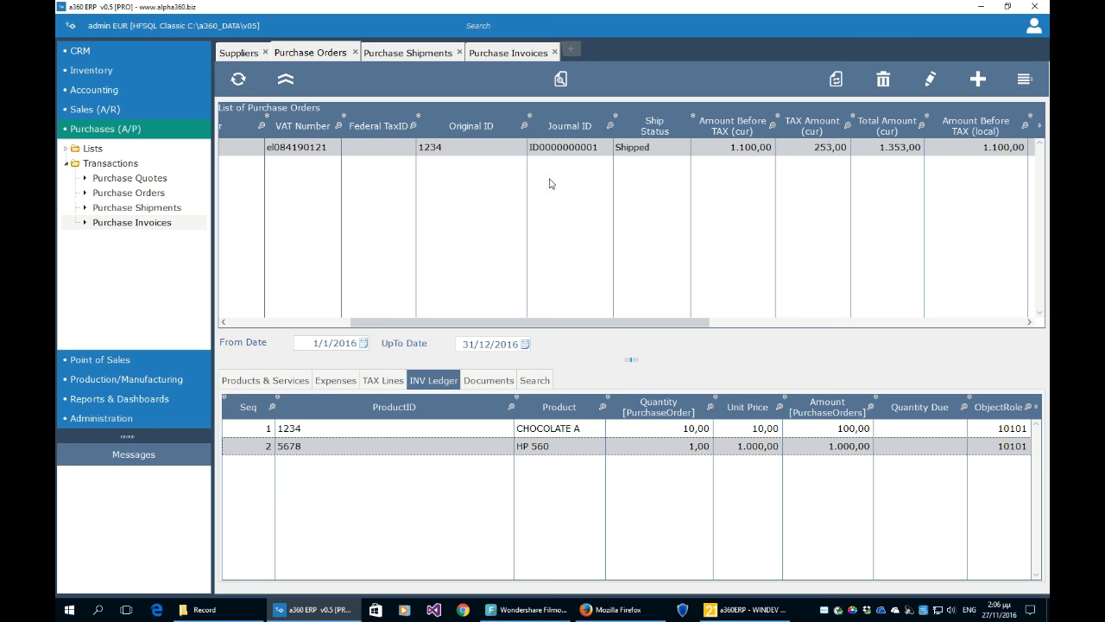
left_click(428, 56)
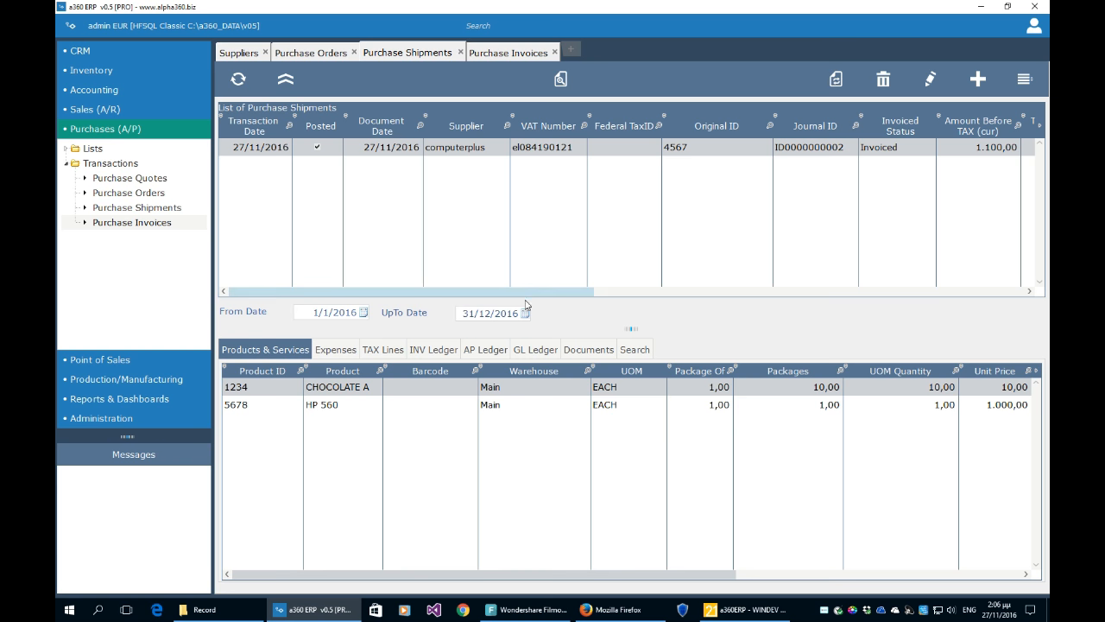
- Show the shipment's inventory ledger and compare its two ledger lines
left_click_drag(535, 295, 543, 298)
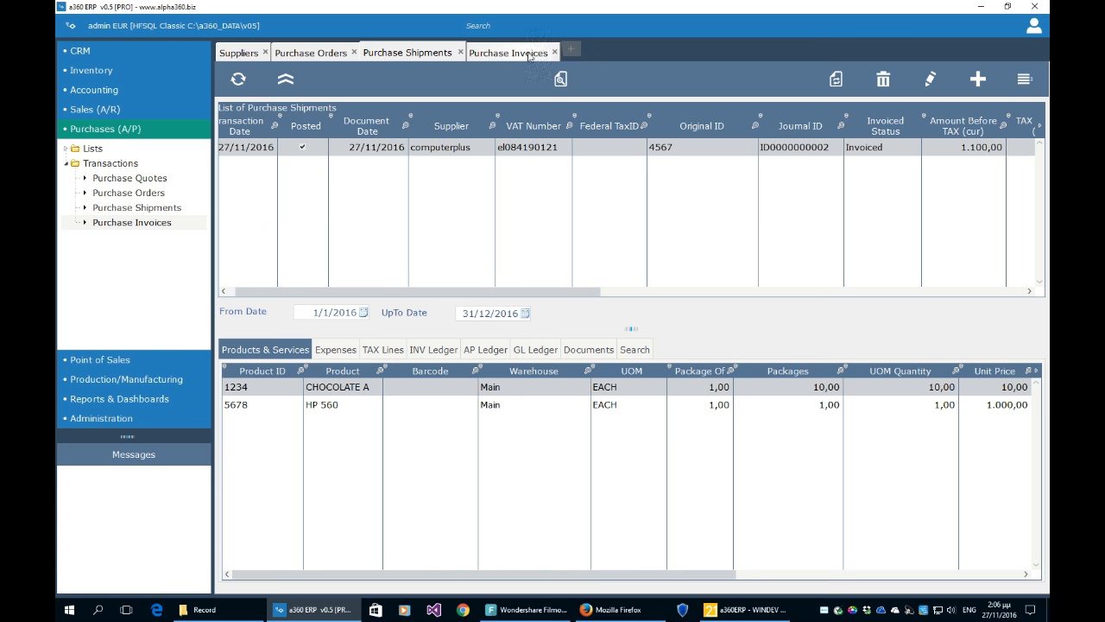
left_click_drag(561, 295, 466, 286)
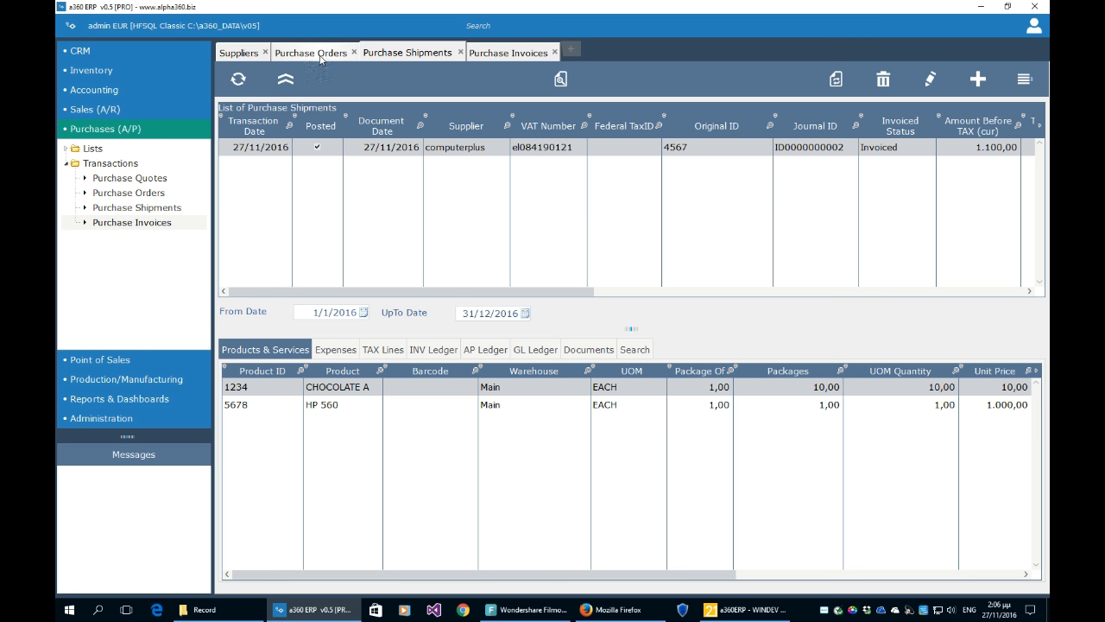
left_click(429, 351)
left_click(402, 413)
left_click(403, 397)
left_click(402, 412)
left_click(403, 399)
left_click(402, 413)
left_click(406, 401)
- Review the shipment's AP and GL ledger entries, then return to Purchase Invoices
left_click(485, 350)
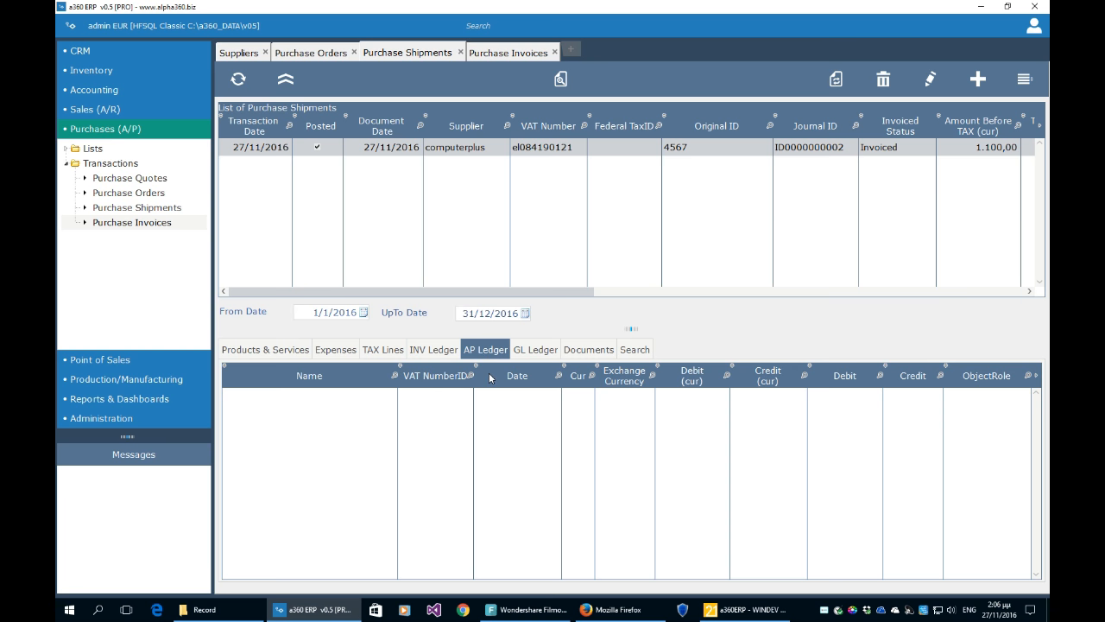
left_click(531, 354)
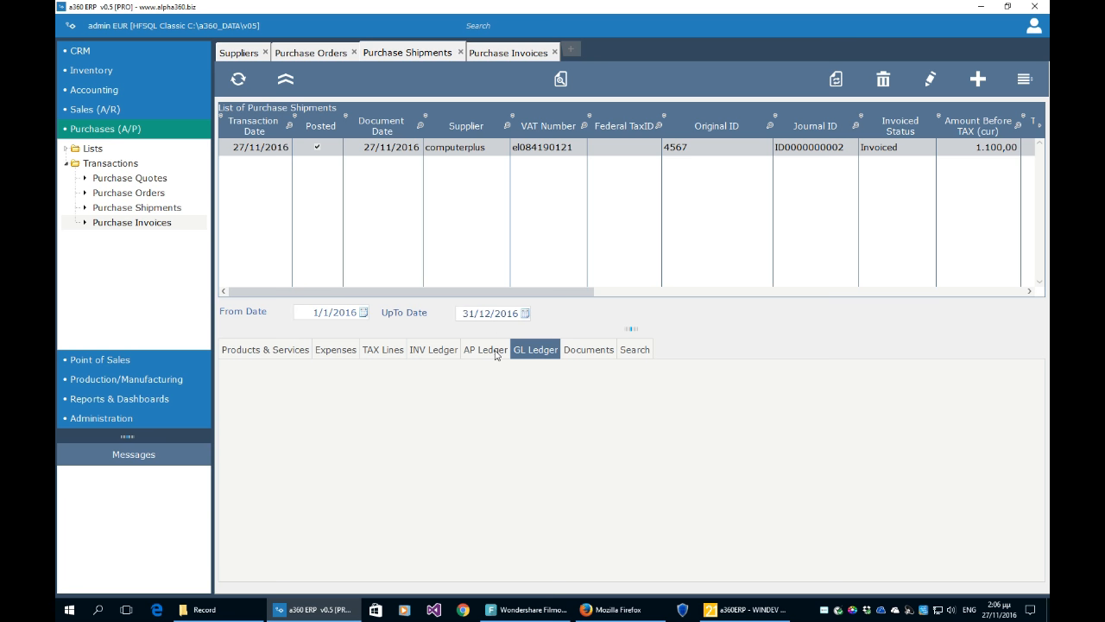
left_click(496, 355)
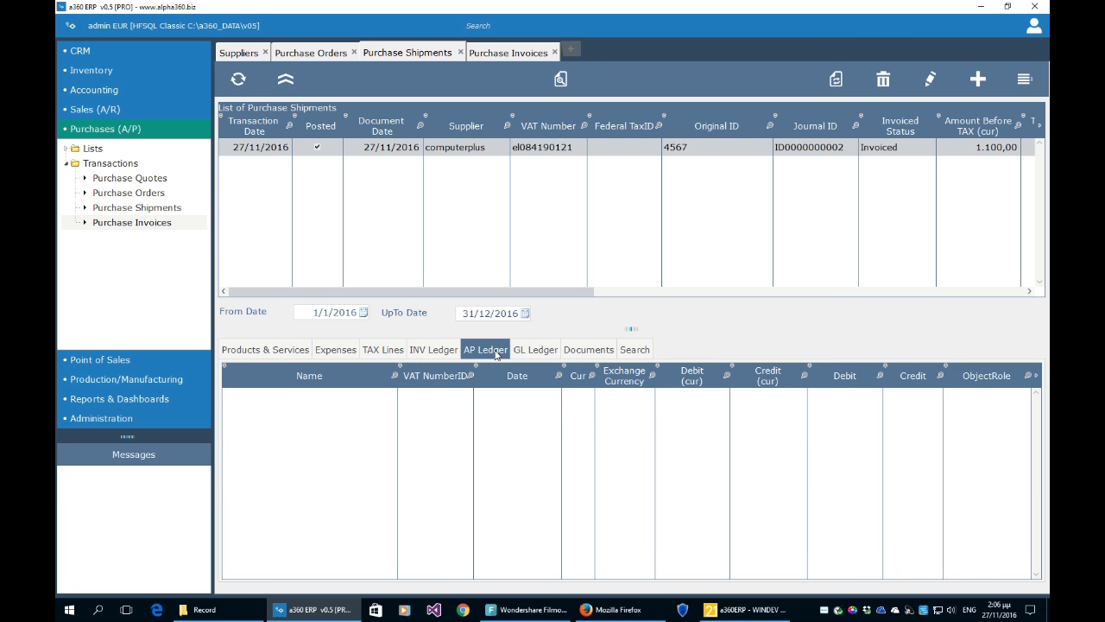
left_click(520, 55)
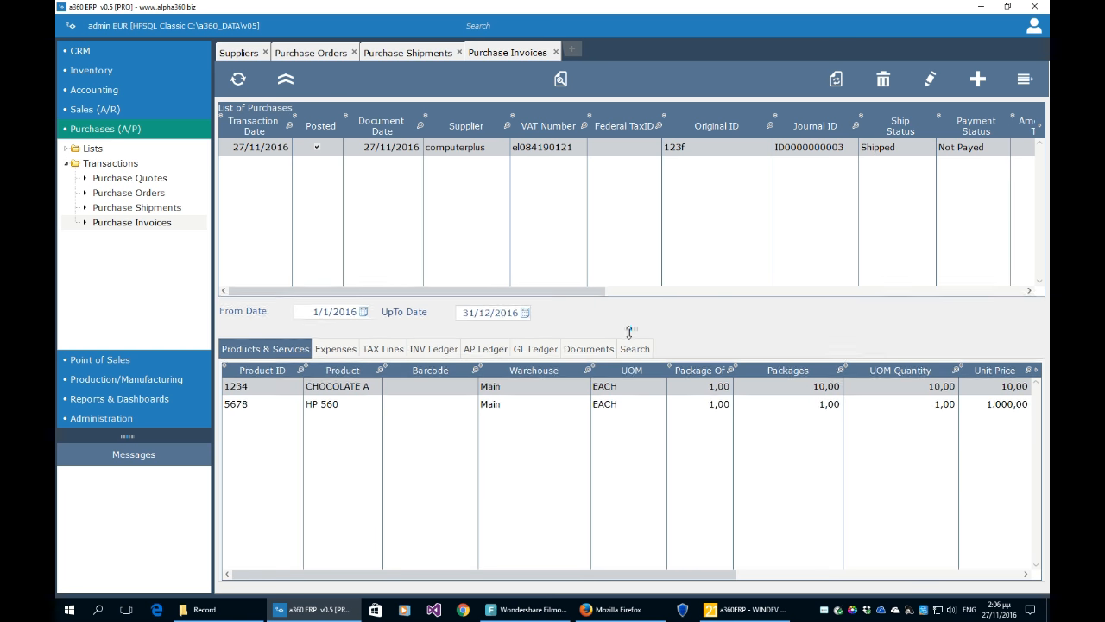
left_click_drag(630, 332, 630, 368)
- Enlarge the invoice list and compare its two product lines, 5678 and 1234
left_click_drag(565, 328, 622, 342)
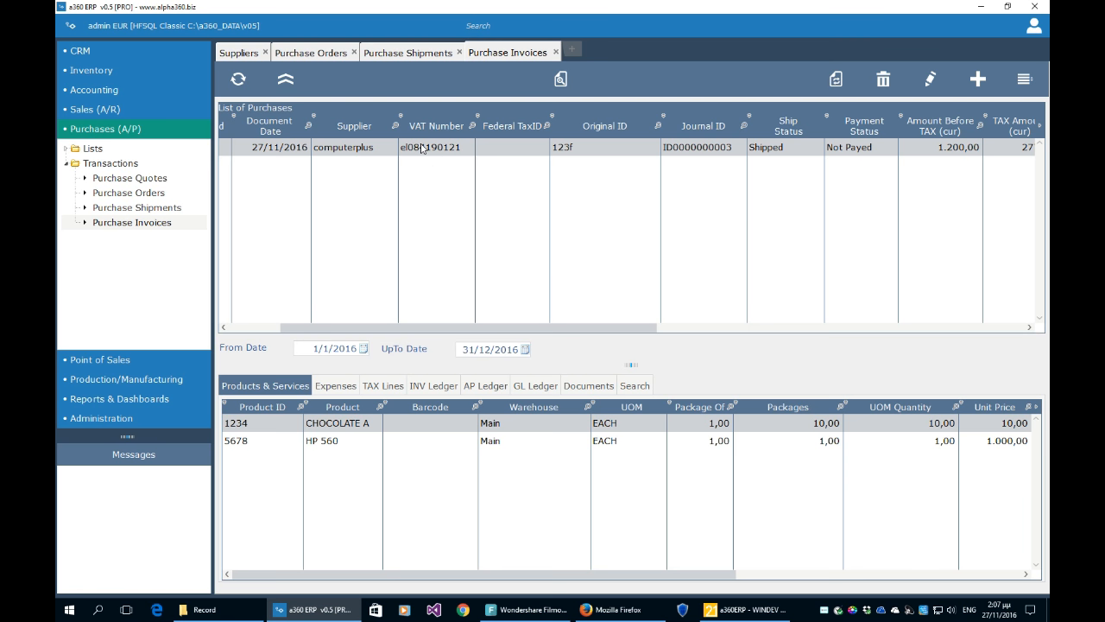
left_click(260, 437)
left_click(260, 424)
left_click(260, 437)
left_click(260, 424)
left_click(264, 437)
left_click(262, 424)
left_click(263, 438)
left_click(264, 424)
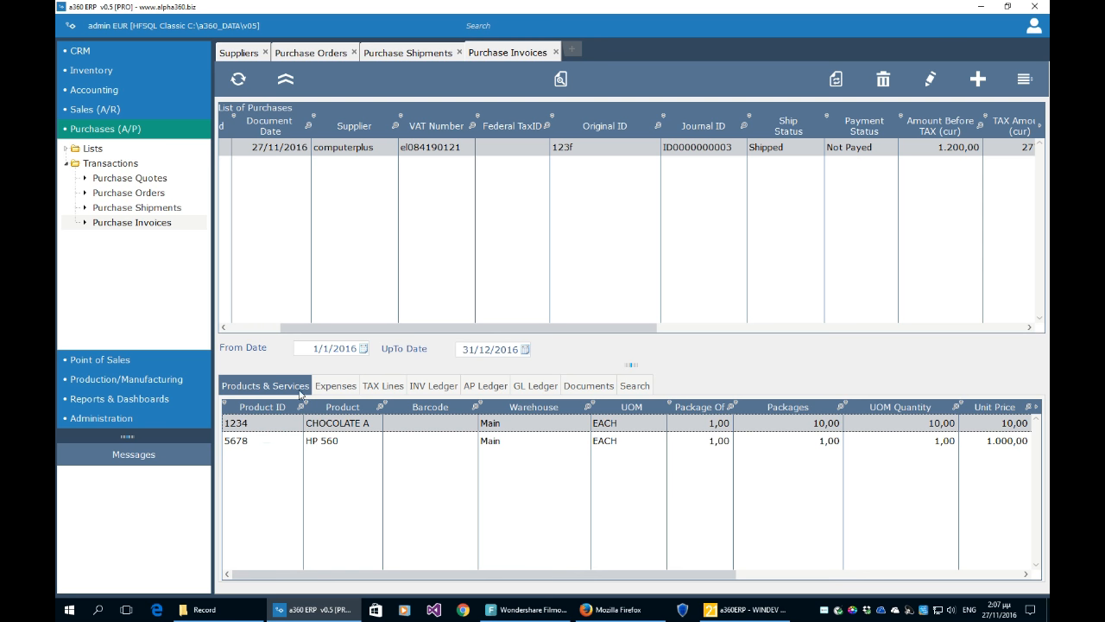
- Check expenses and VAT 24%/LV13 tax lines, then compare ledger lines CHOCOLATE A 100,00 and HP 560 1.000,00
left_click(334, 385)
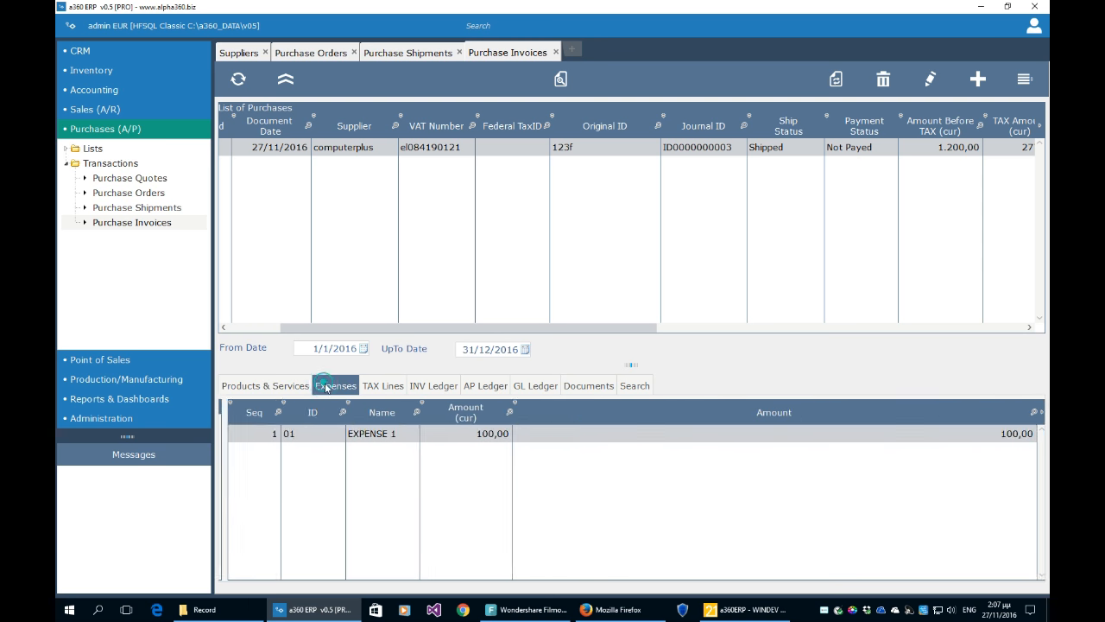
left_click(390, 389)
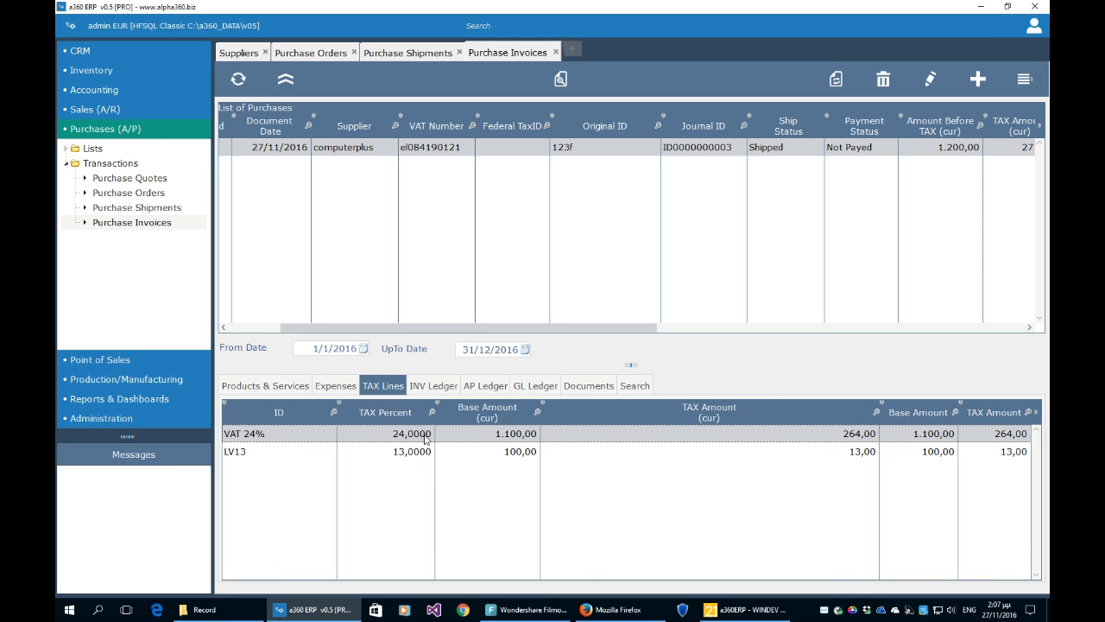
left_click(431, 388)
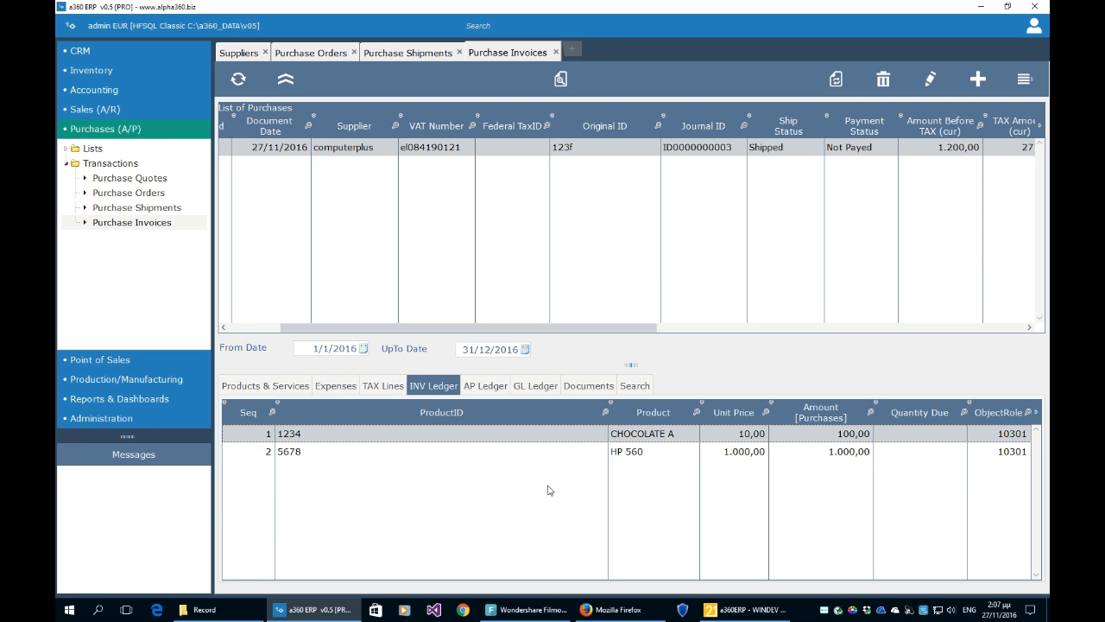
left_click(854, 453)
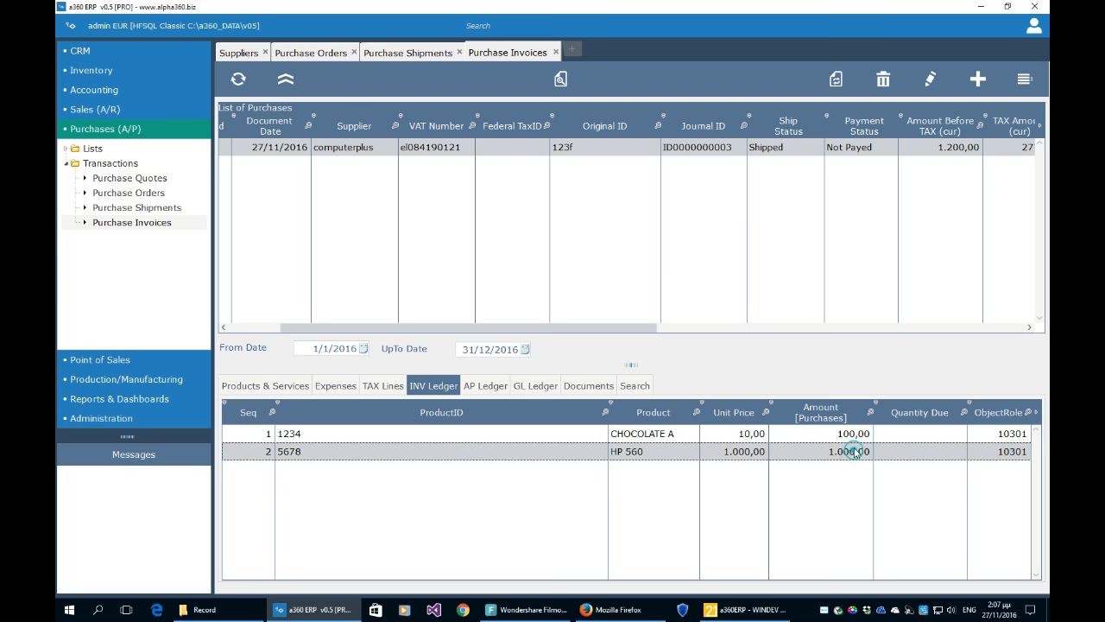
left_click(853, 434)
left_click(853, 449)
left_click(755, 435)
left_click(751, 450)
left_click(754, 436)
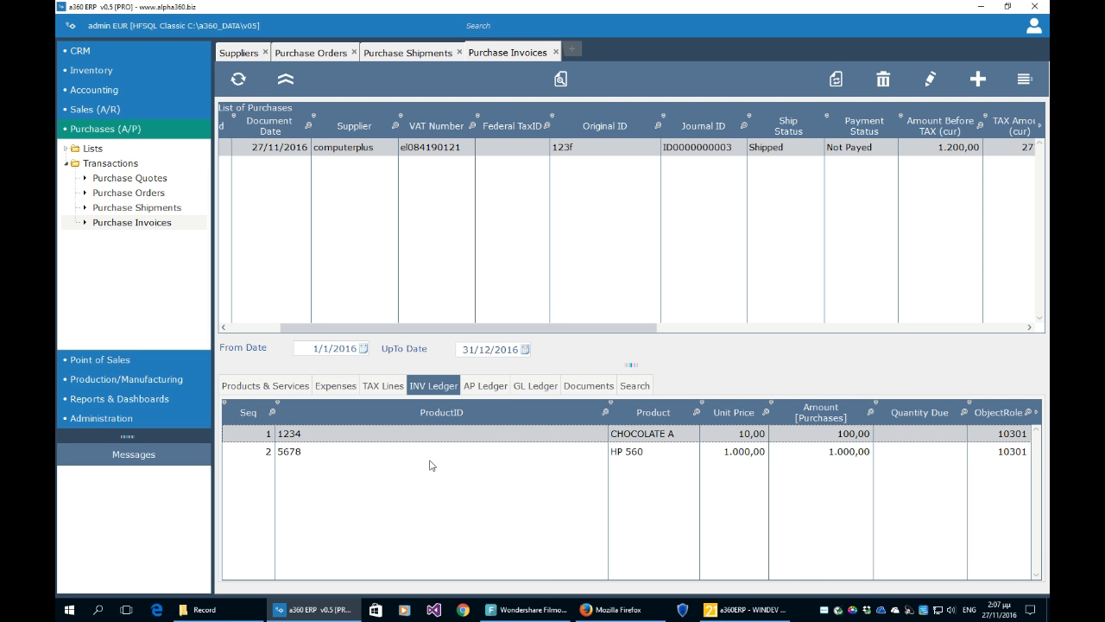
- Show the AP ledger crediting computerplus 1.477,00 EUR, after seeing the empty GL ledger
left_click(495, 389)
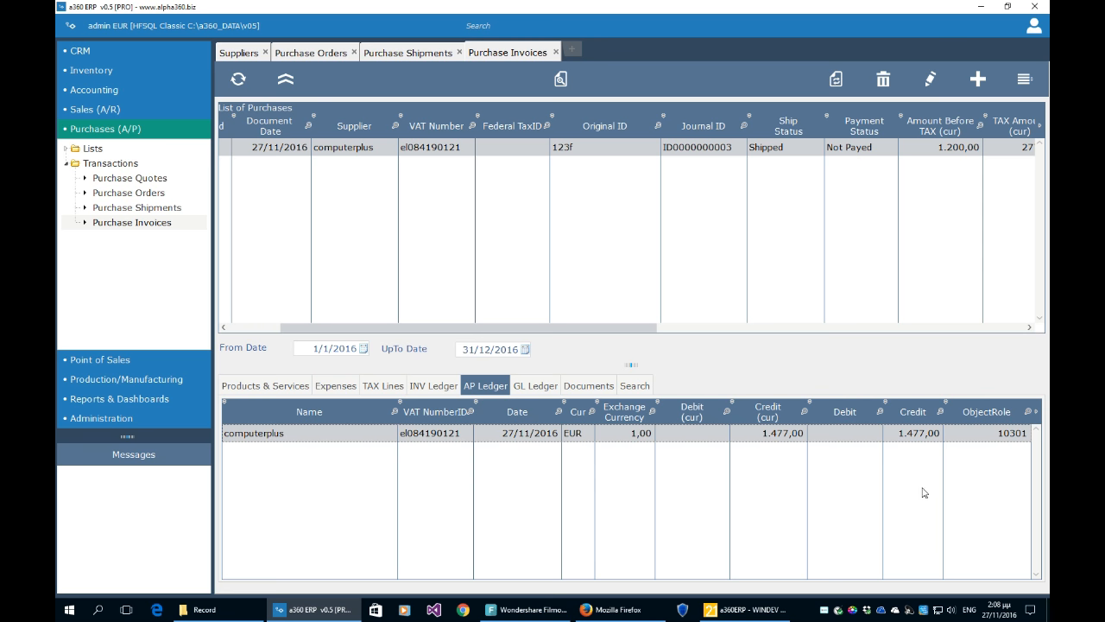
left_click(536, 386)
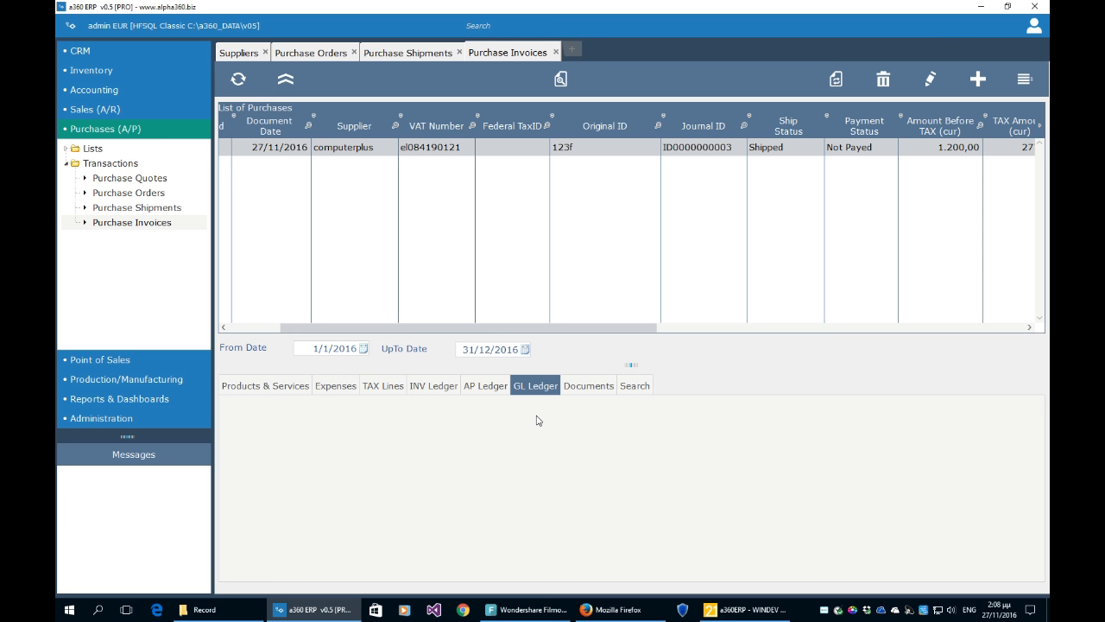
left_click(493, 391)
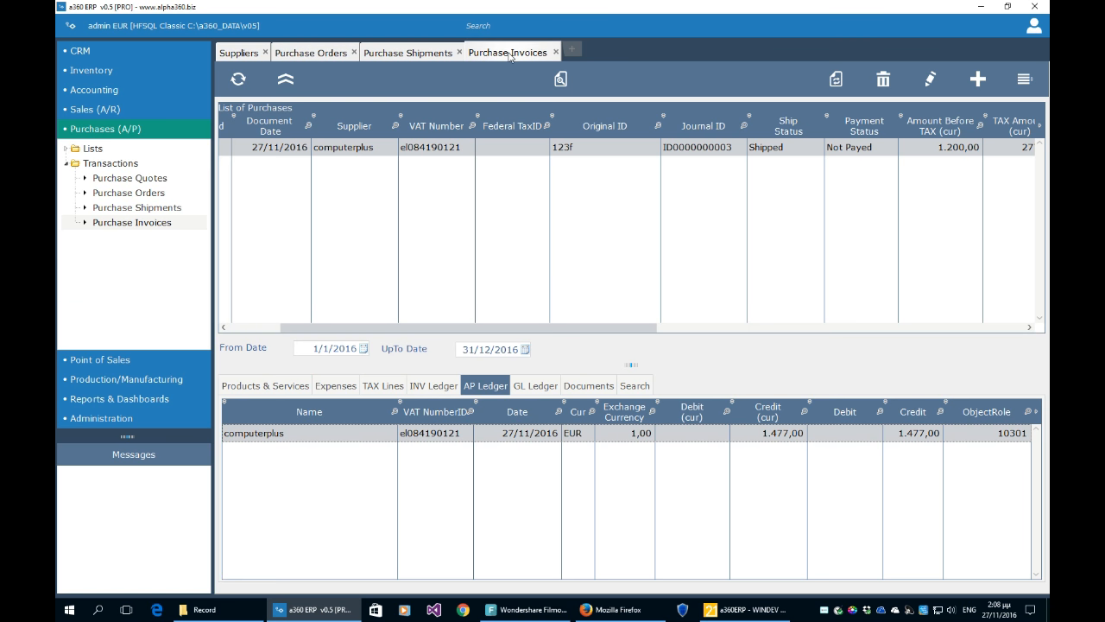
- Show the invoice's empty Documents panel and discard a new party document form unsaved
left_click(588, 388)
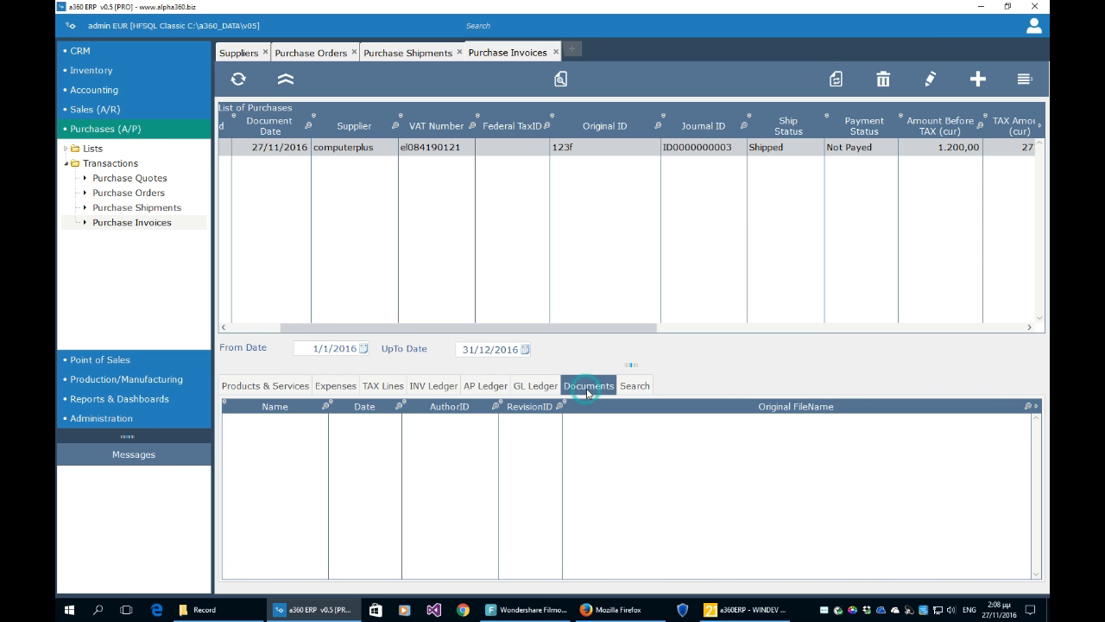
left_click(1033, 89)
left_click(1027, 90)
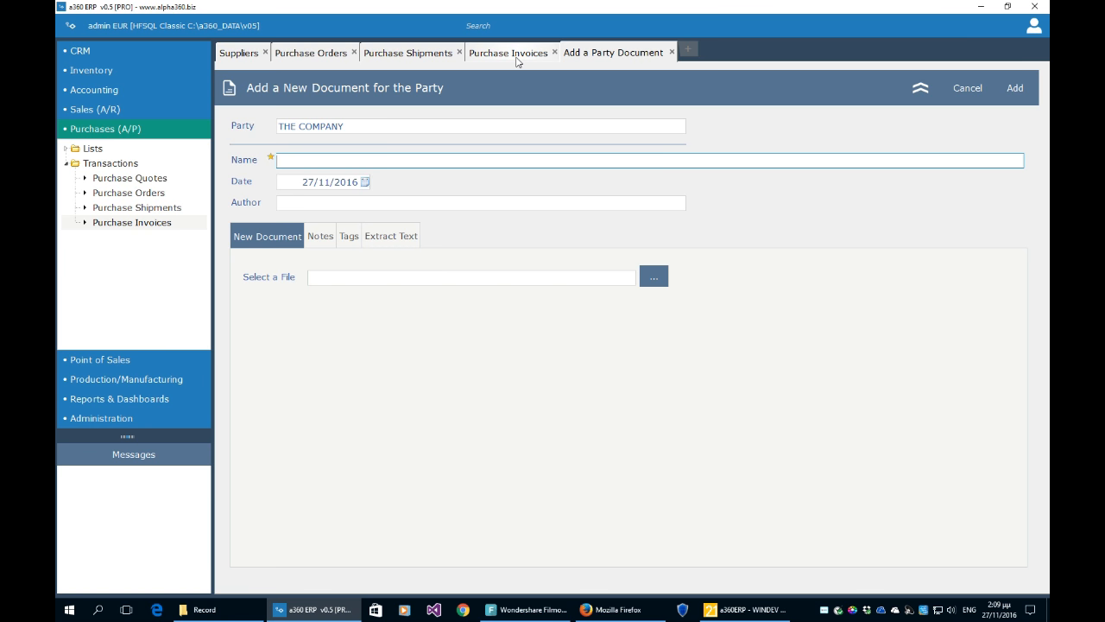
left_click(671, 52)
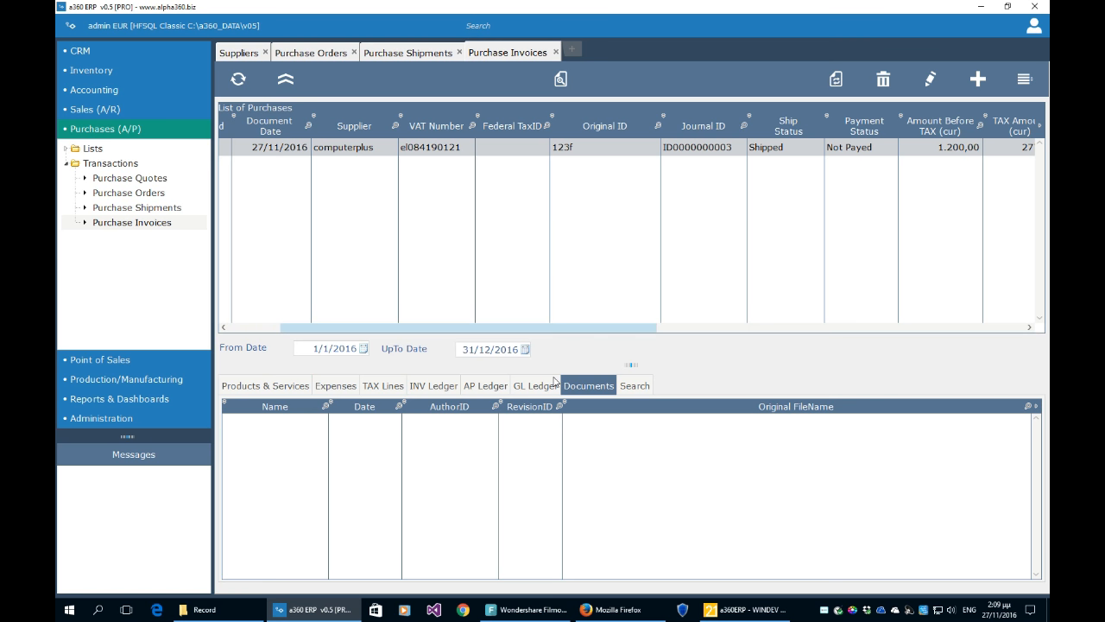
- Expand CRM > Actions, open the CRM Documents list, then close it again
left_click(71, 54)
left_click(67, 84)
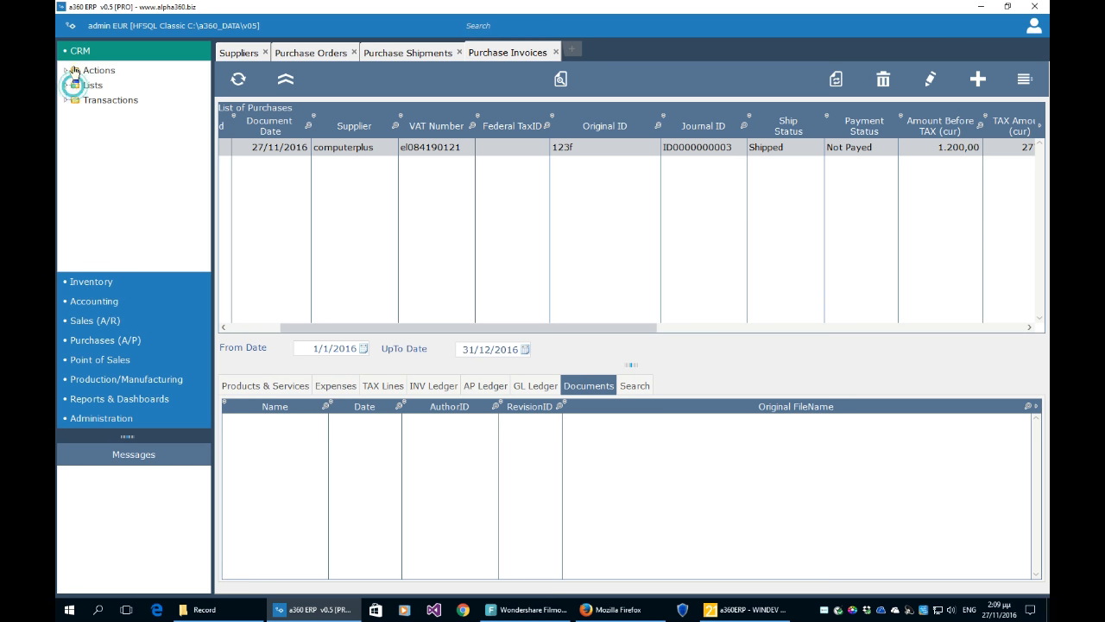
left_click(71, 71)
left_click(115, 99)
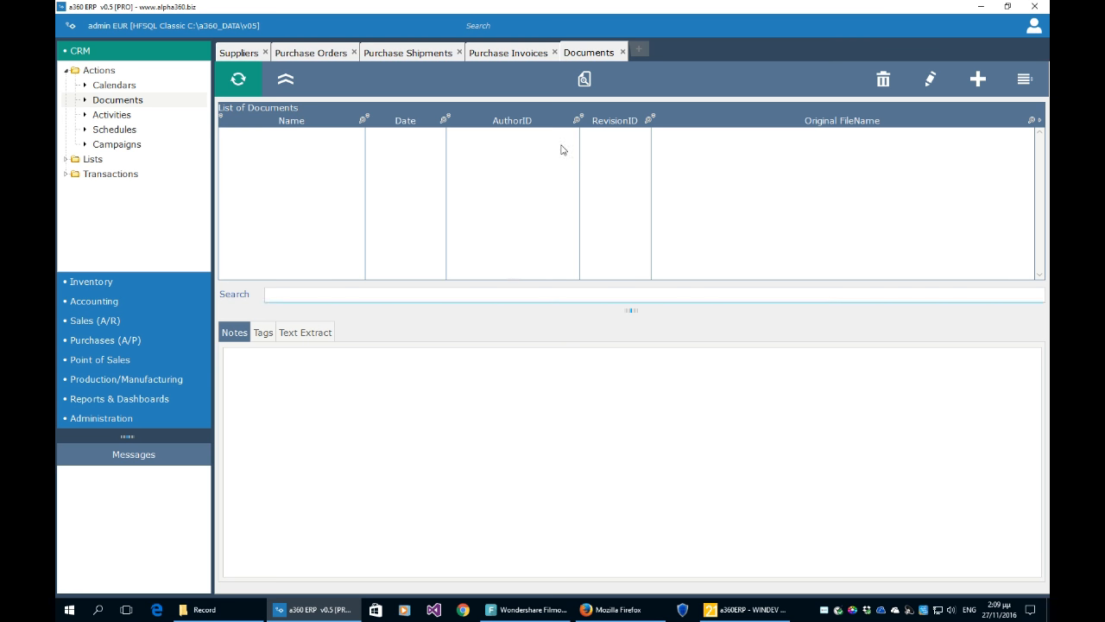
left_click(622, 52)
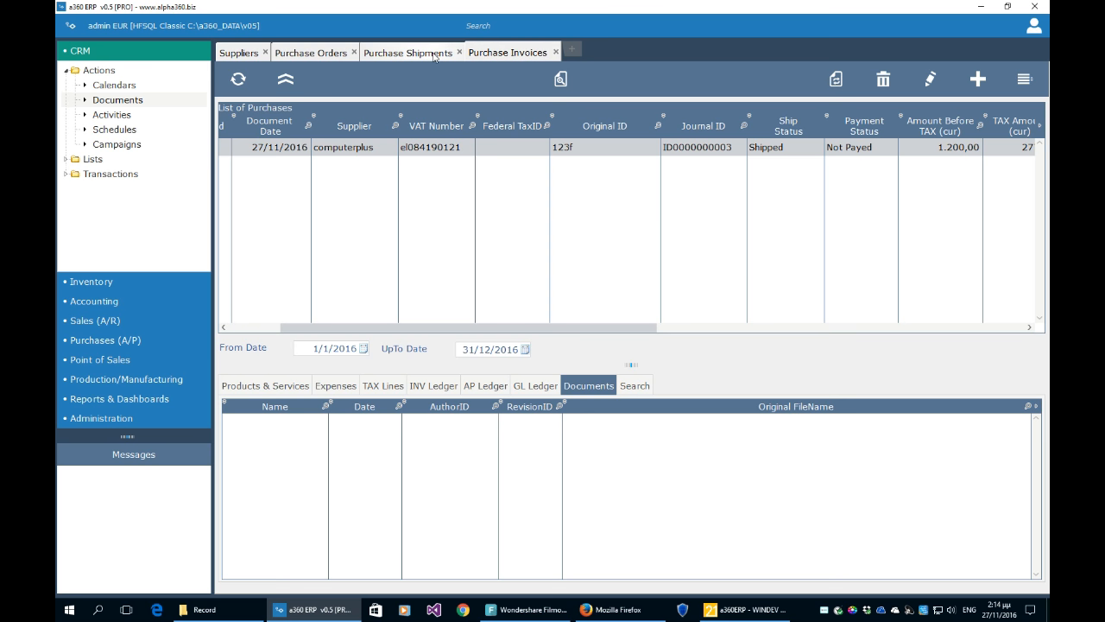
- Close the Purchase Shipments and Purchase Orders tabs, expand Purchases (A/P), and scroll the invoice grid
left_click(435, 55)
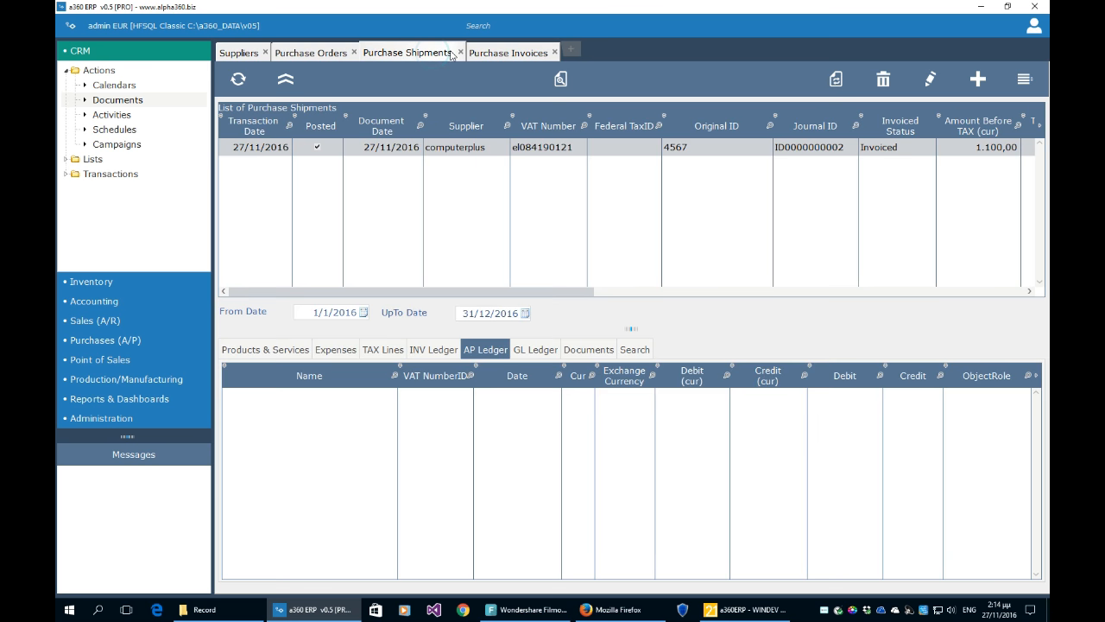
left_click(459, 53)
left_click(333, 52)
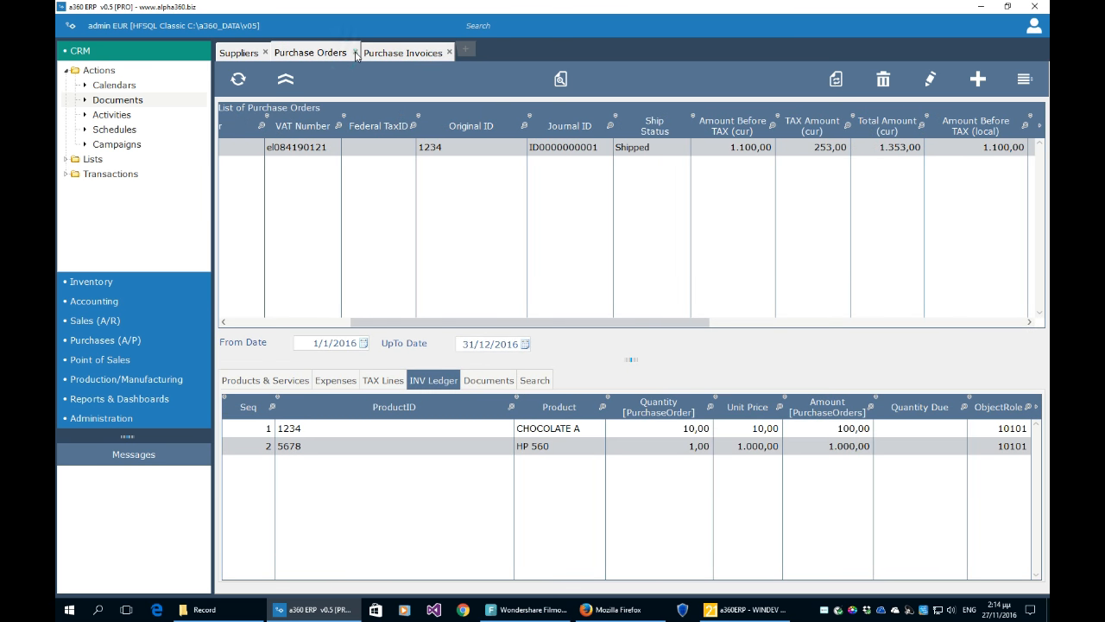
left_click(353, 53)
left_click_drag(631, 329, 600, 328)
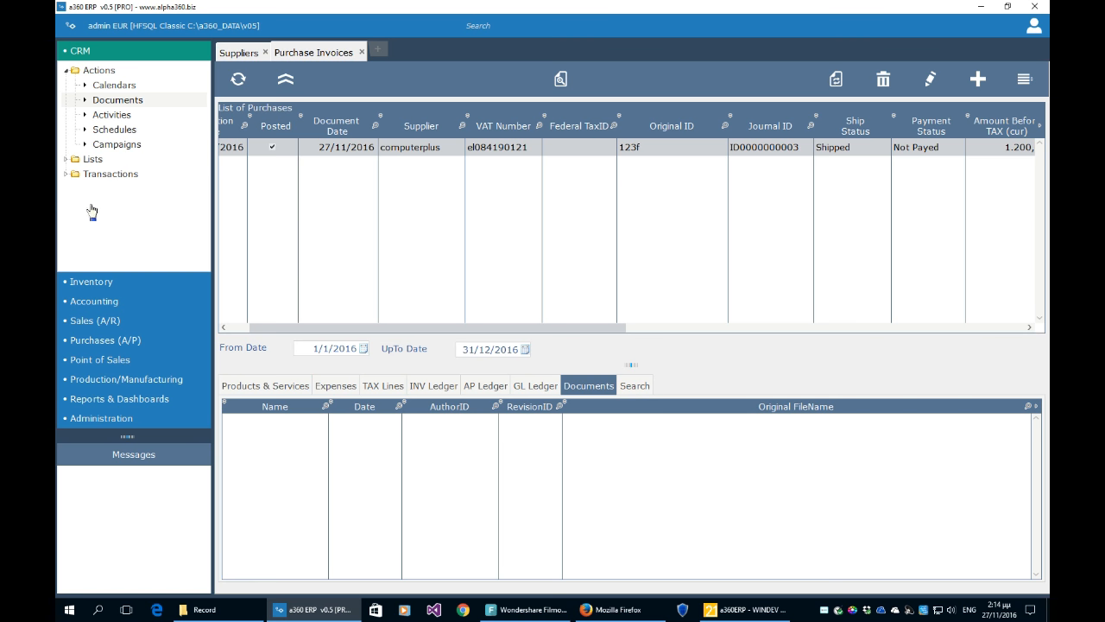
left_click(92, 343)
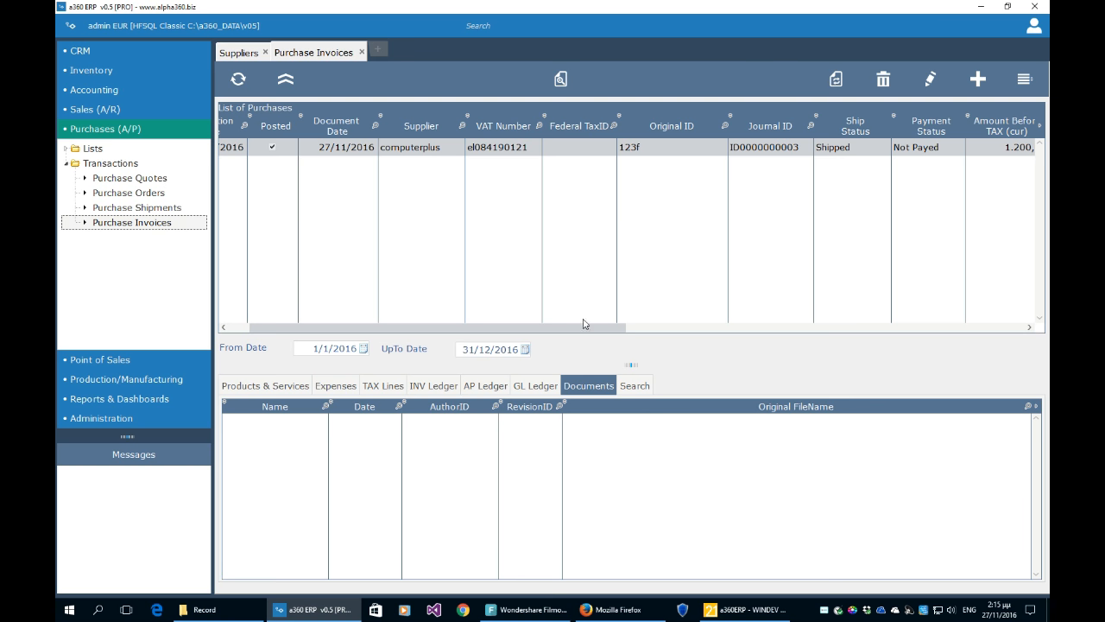
left_click_drag(614, 332, 657, 335)
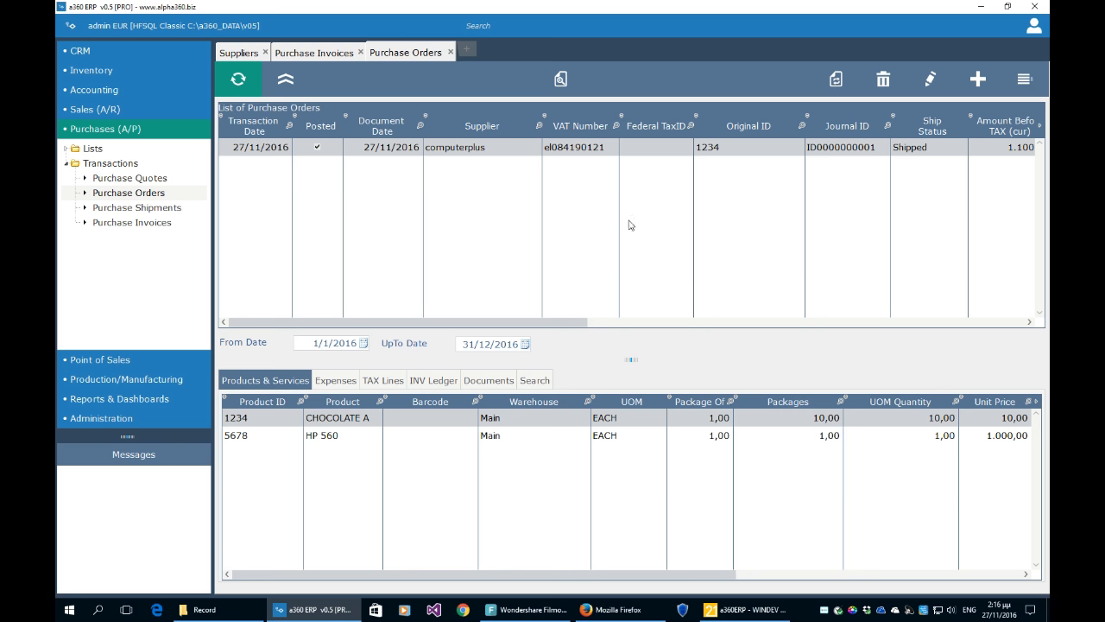
- Insert a new record in the Purchase Orders list to begin a new order
left_click(977, 86)
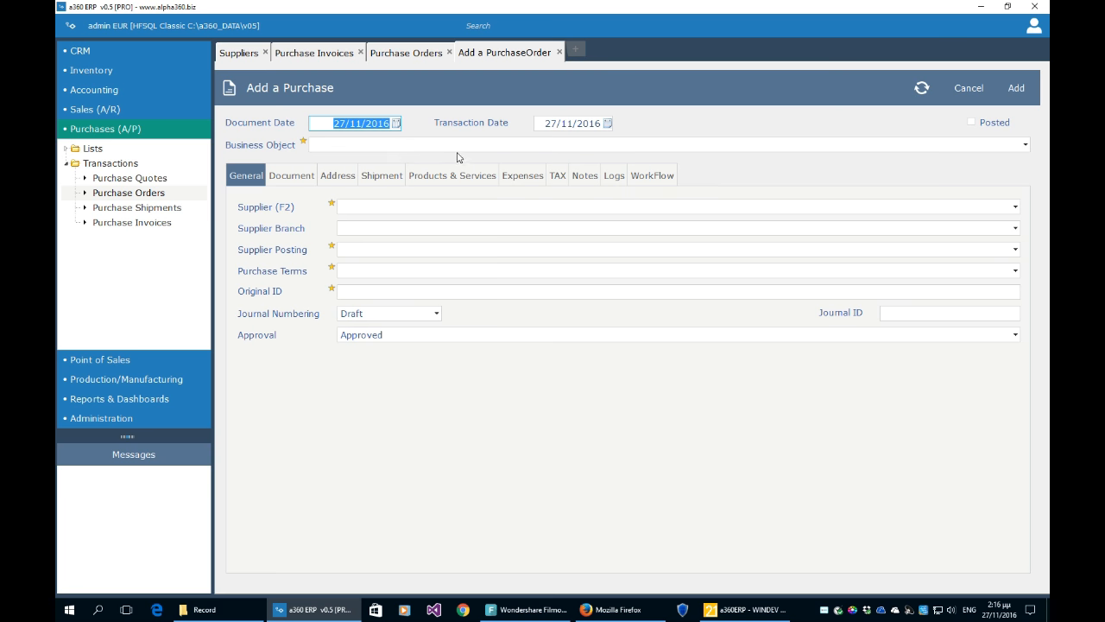
- Fill the order header: Purchase Order, supplier computerplus, Original ID and descriptions 'aa'
left_click(456, 144)
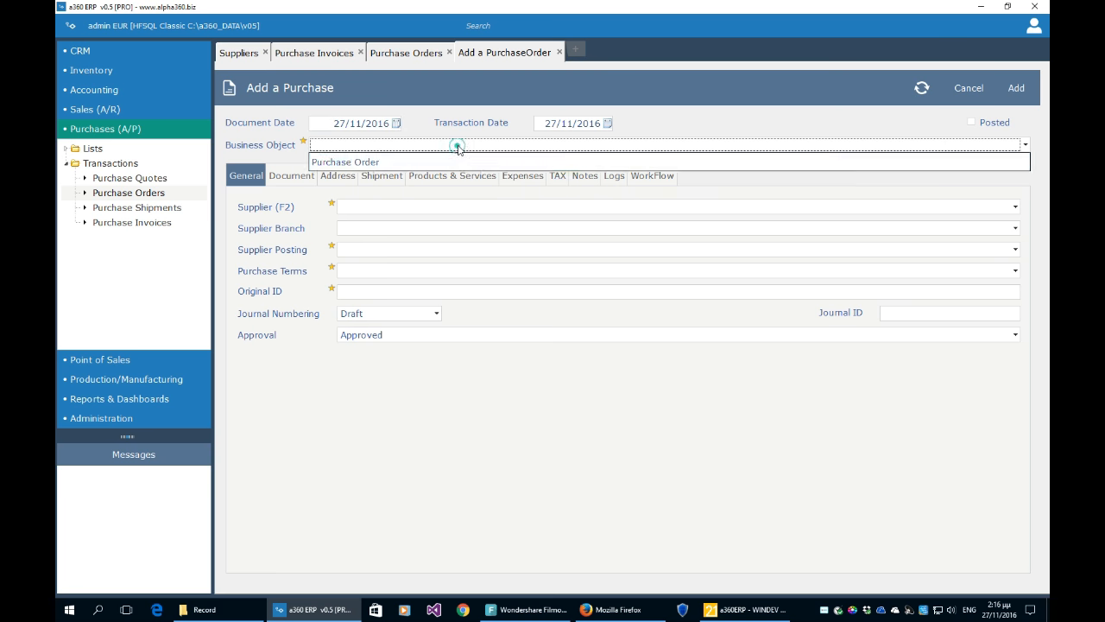
left_click(456, 155)
left_click(429, 207)
left_click(426, 224)
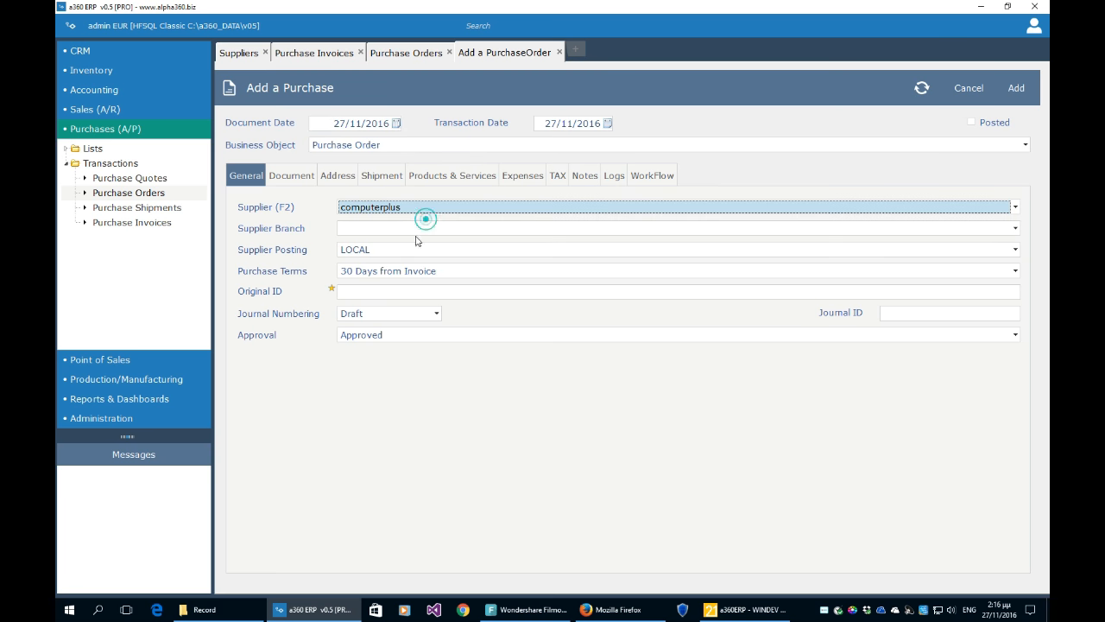
left_click(393, 292)
type("aa")
left_click(293, 175)
type("aa")
left_click(417, 224)
type("aa")
key("Tab")
- Add a CHOCOLATE A line with quantity 100 and save the order
left_click(445, 176)
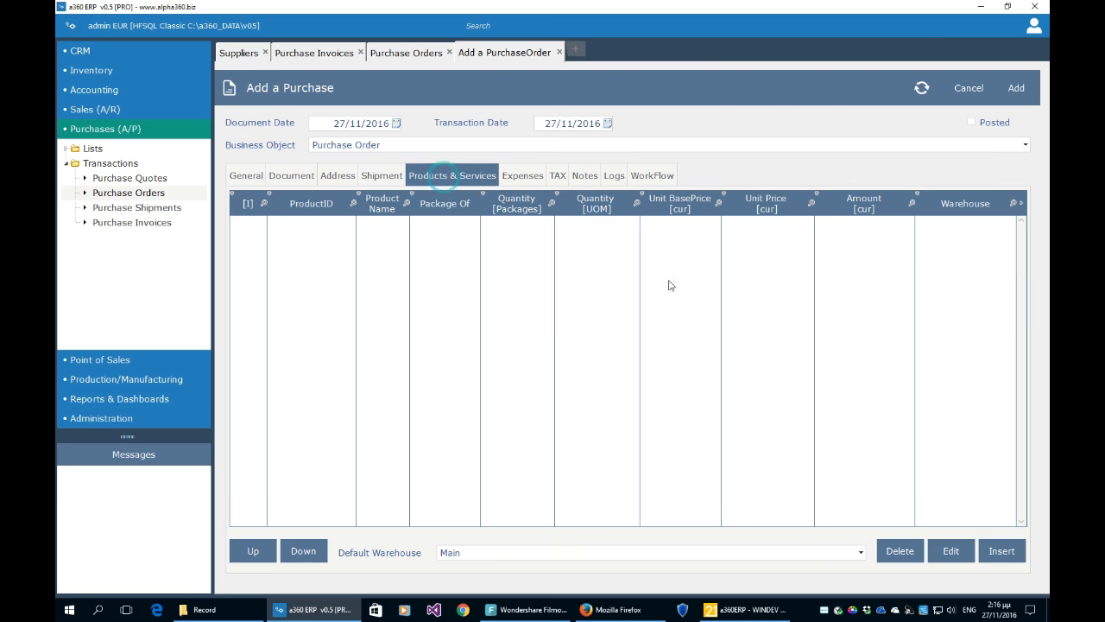
left_click(995, 550)
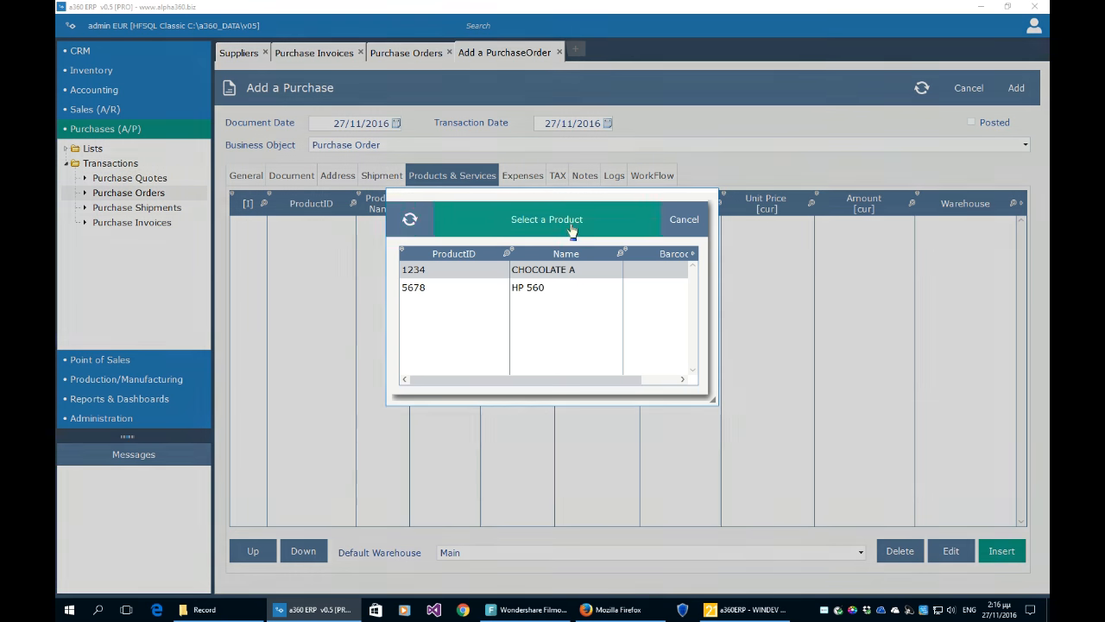
key("Return")
type("1")
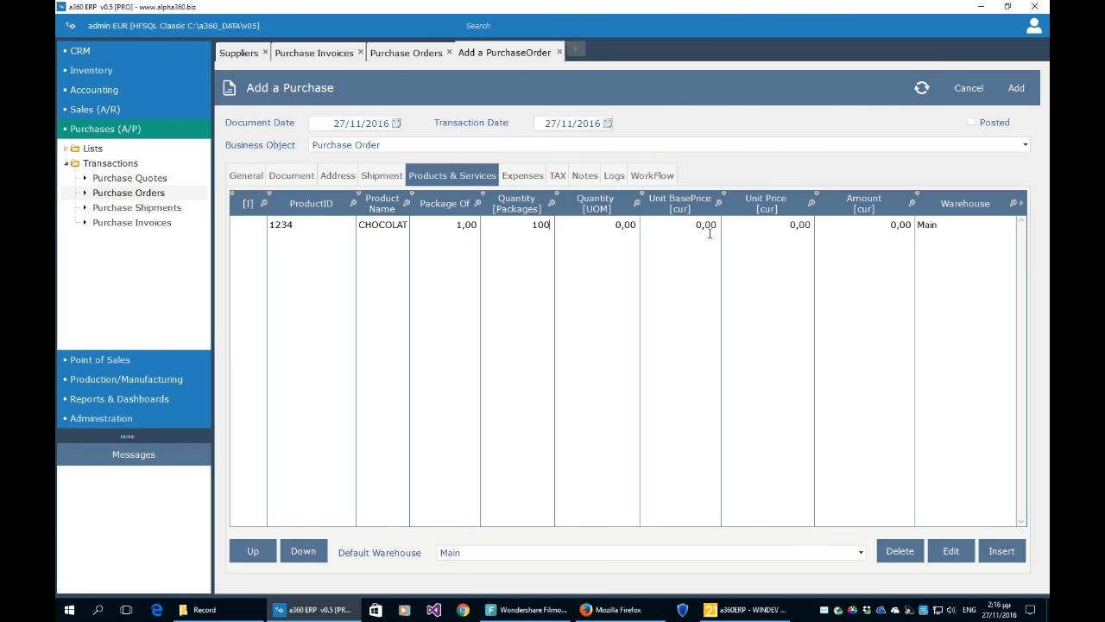
type("00")
left_click(659, 349)
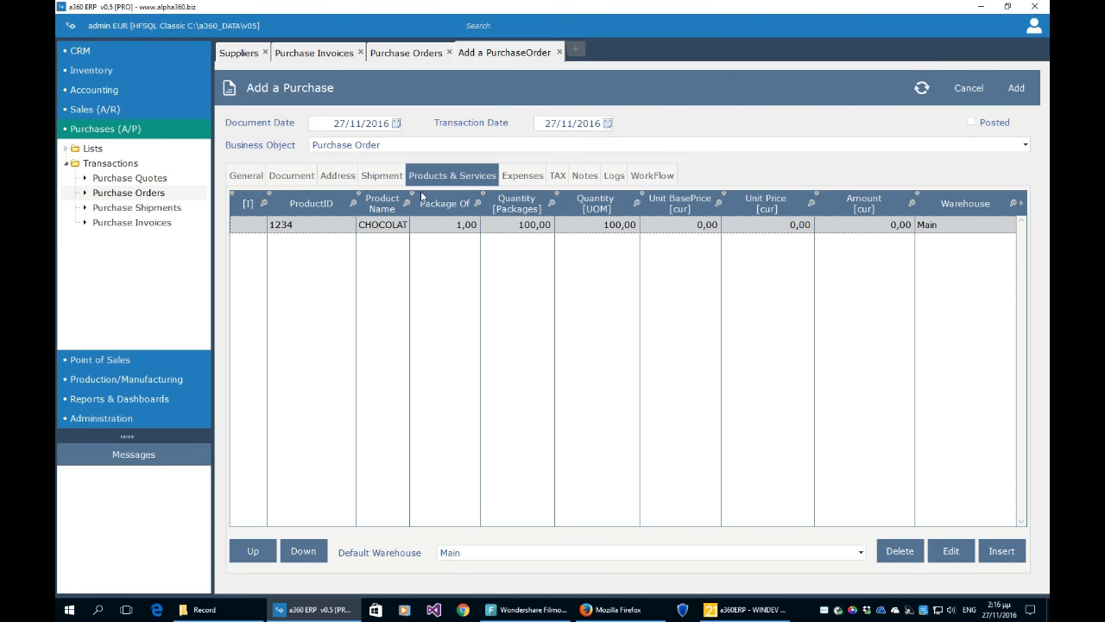
left_click(1017, 90)
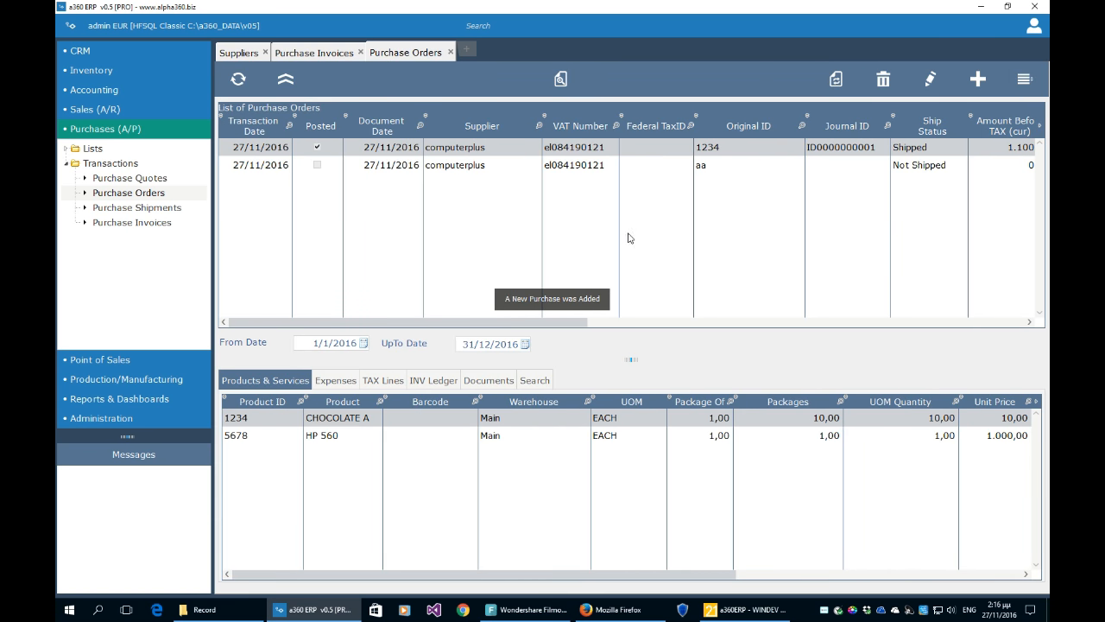
left_click(321, 170)
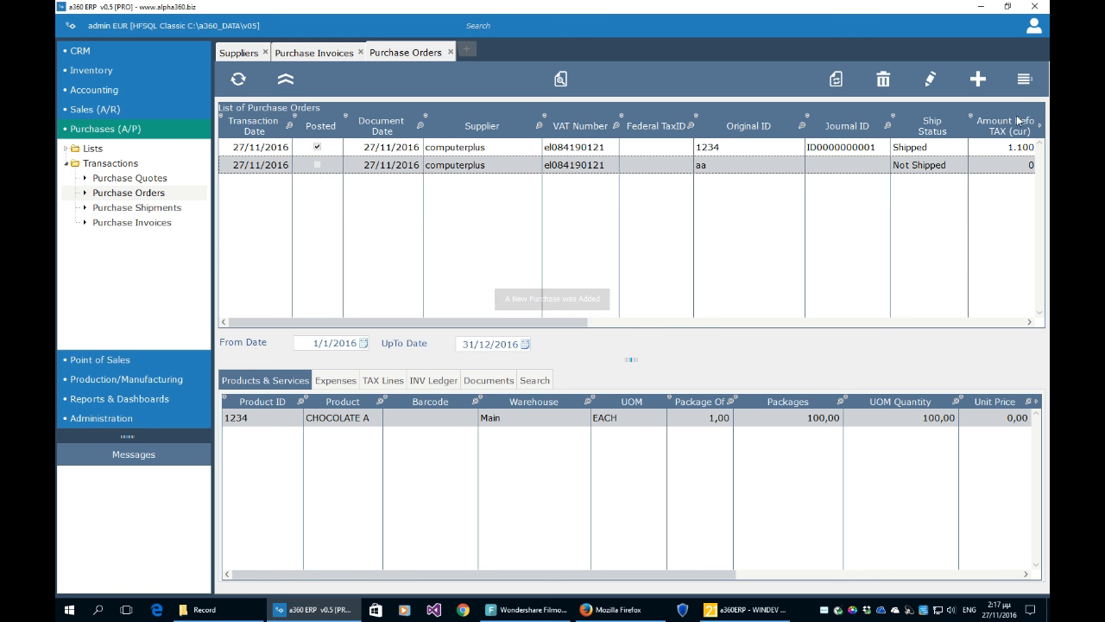
- Start another computerplus Purchase Order with Original ID 'drge' and description 'sw'
left_click(979, 86)
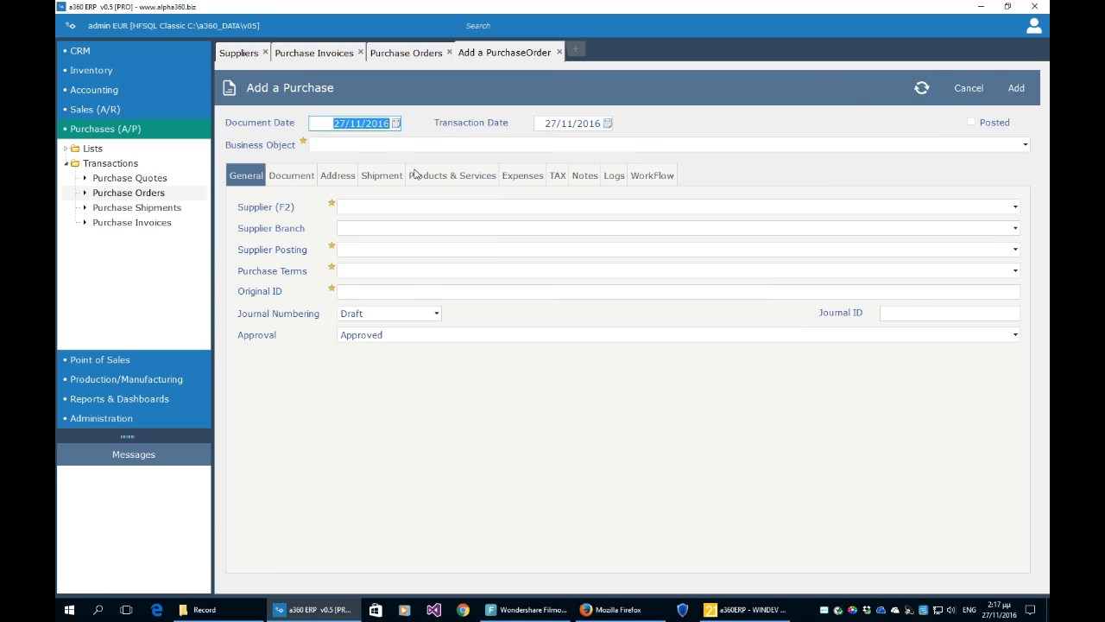
left_click(415, 151)
left_click(414, 161)
left_click(411, 207)
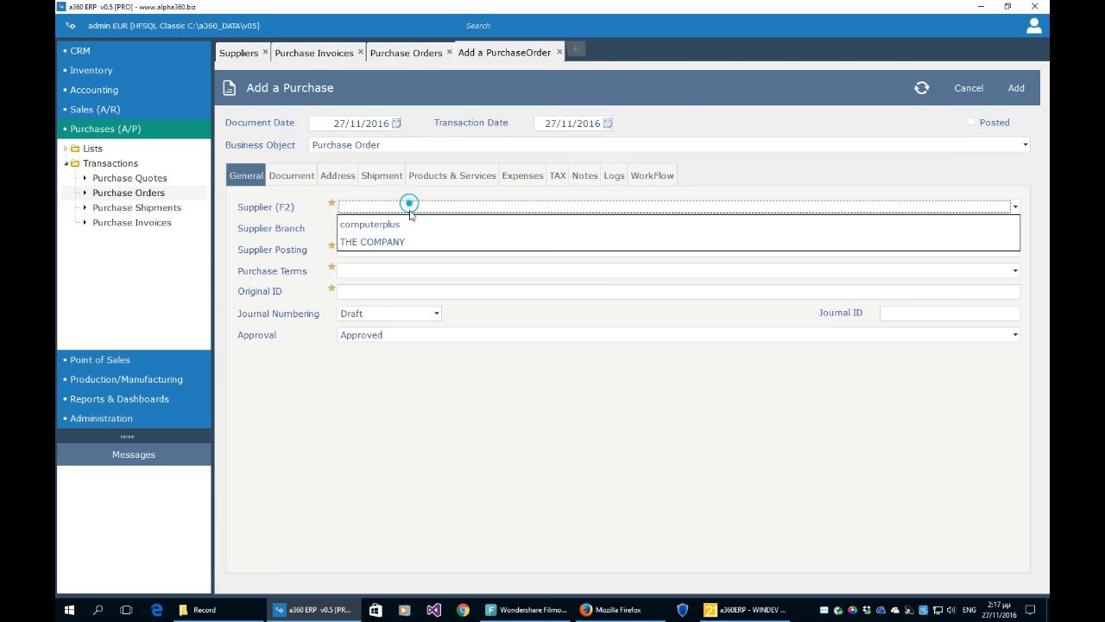
left_click(414, 225)
left_click(388, 290)
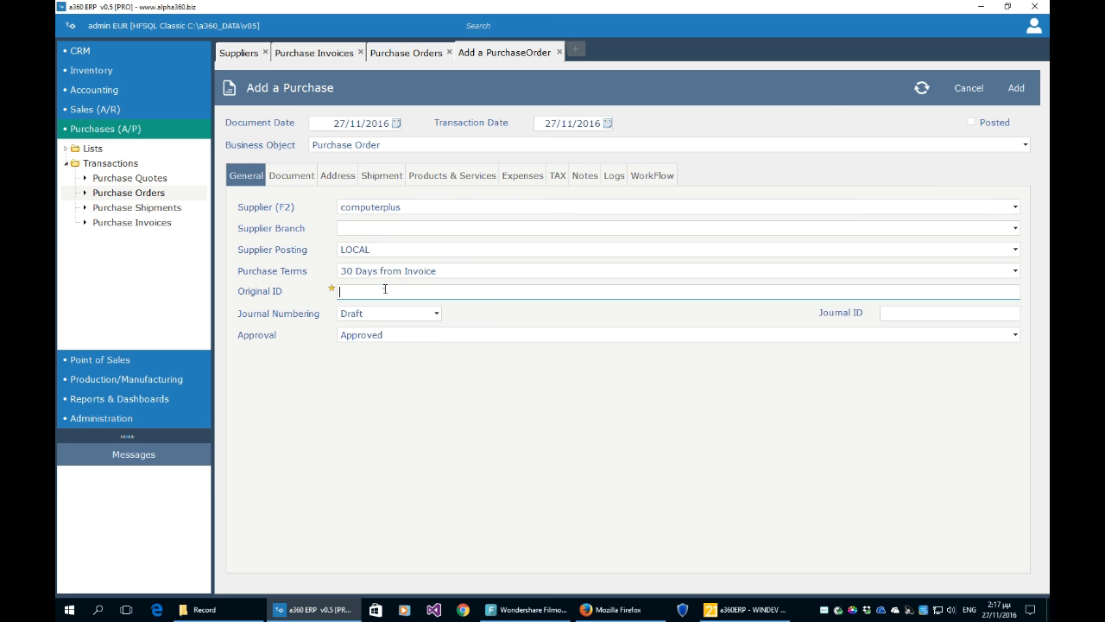
type("drge")
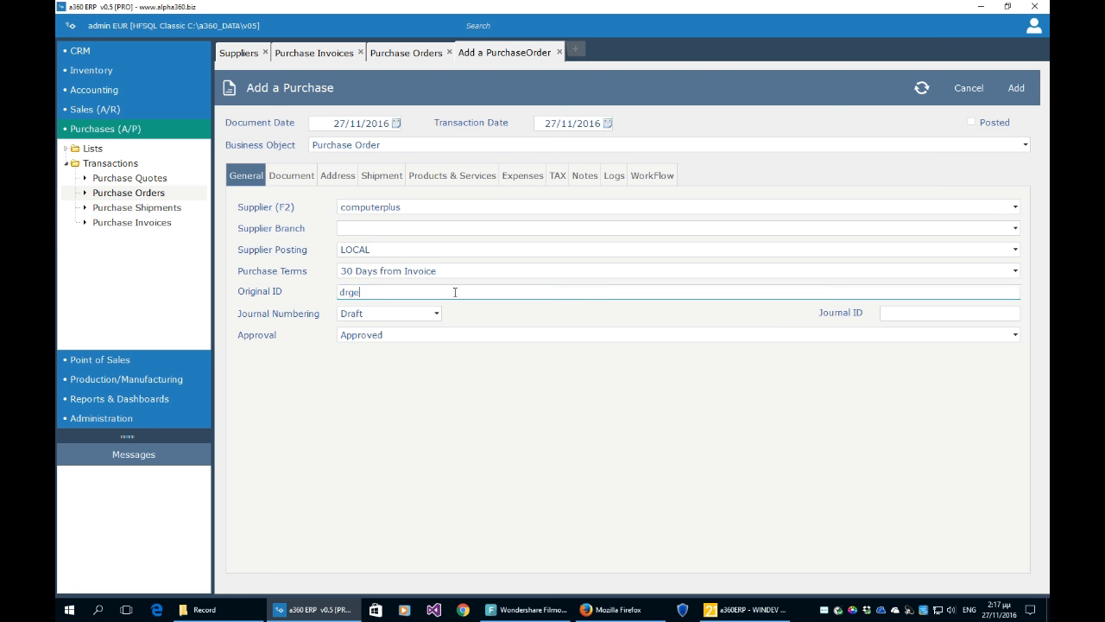
left_click(309, 178)
type("sw")
key("Tab")
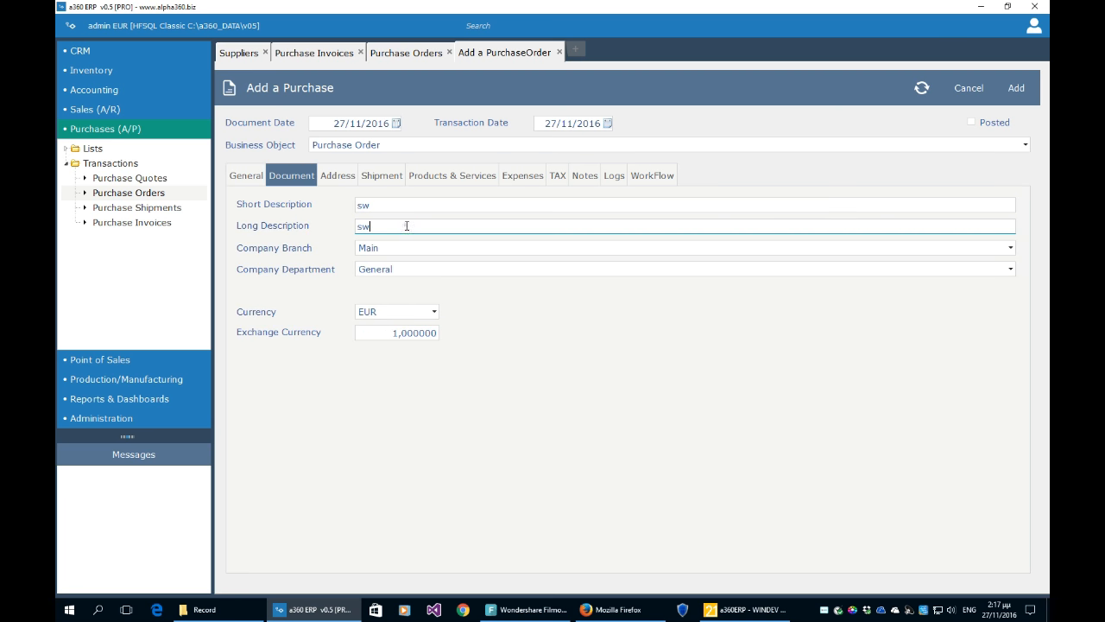
left_click(371, 178)
- Add a CHOCOLATE A product line with quantity 100
left_click(471, 177)
left_click(994, 551)
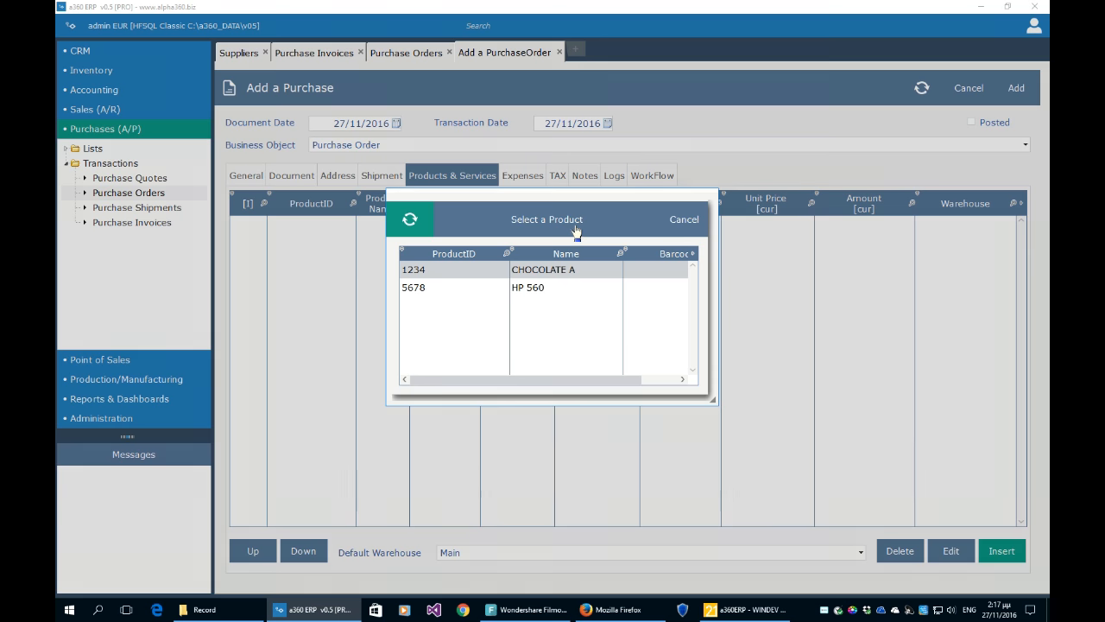
left_click(576, 227)
type("10")
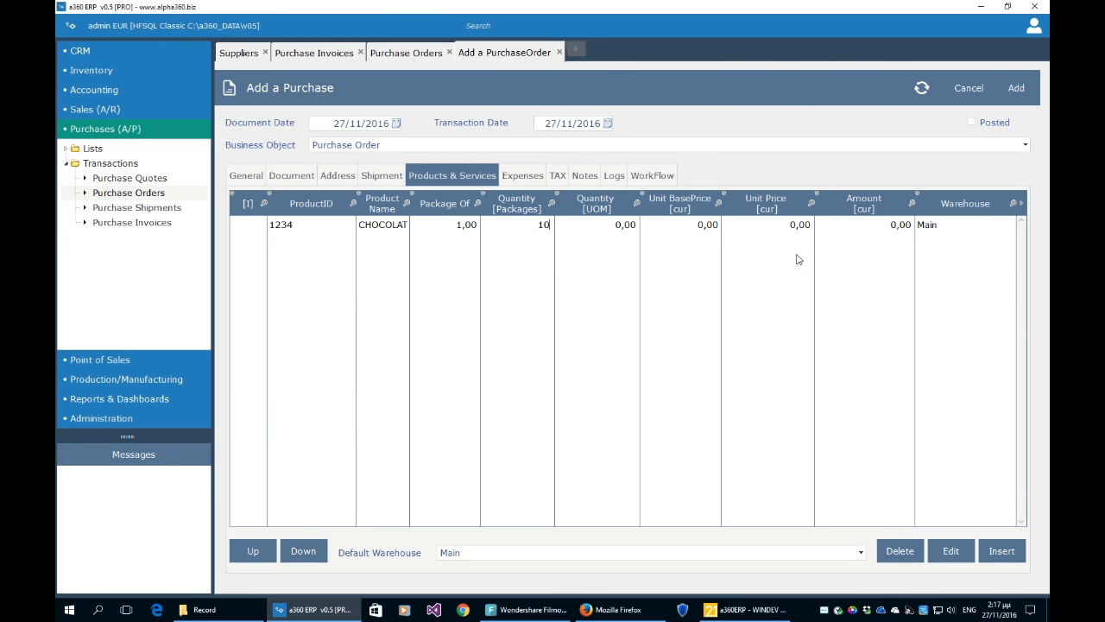
type("0")
left_click(724, 271)
left_click(697, 326)
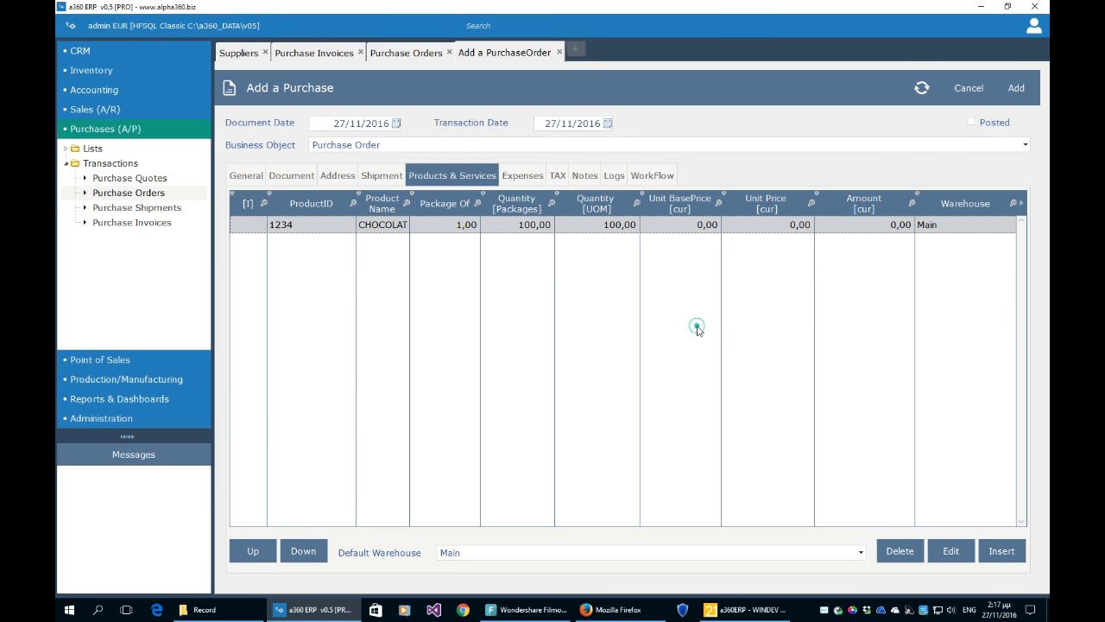
- Add an HP 560 line with quantity 23 and save the order
left_click(1000, 555)
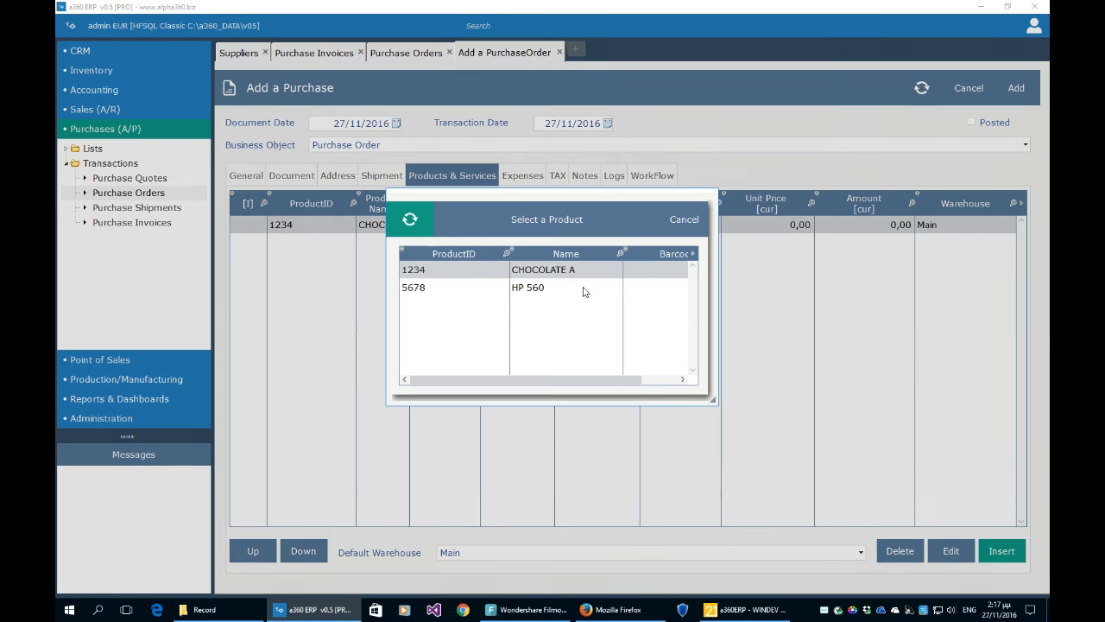
left_click(584, 285)
left_click(568, 222)
type("23")
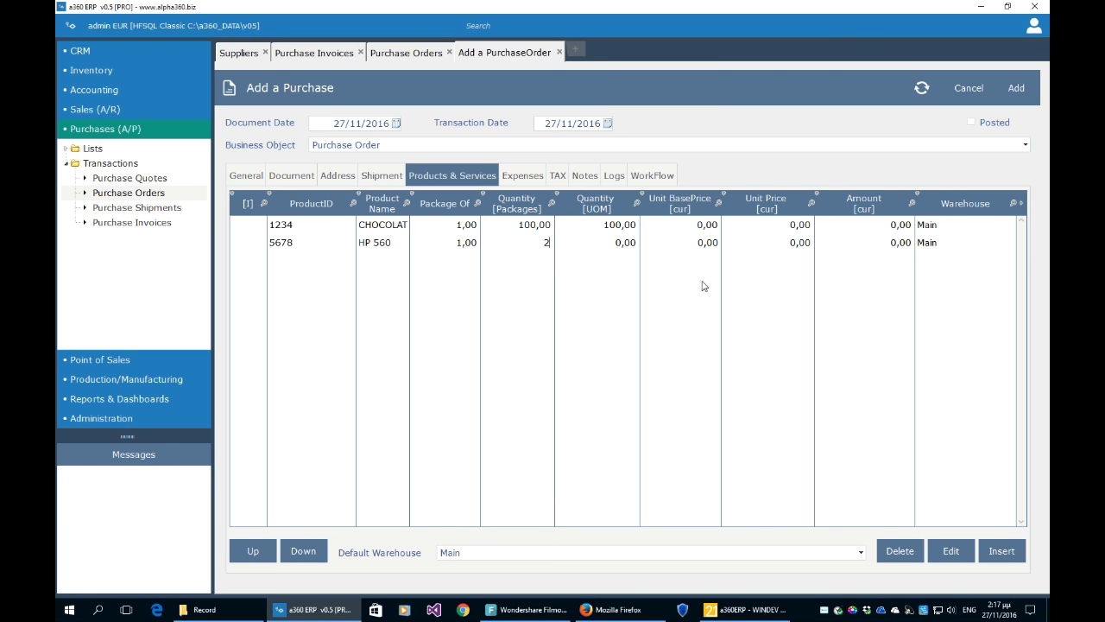
left_click(653, 296)
left_click(1016, 87)
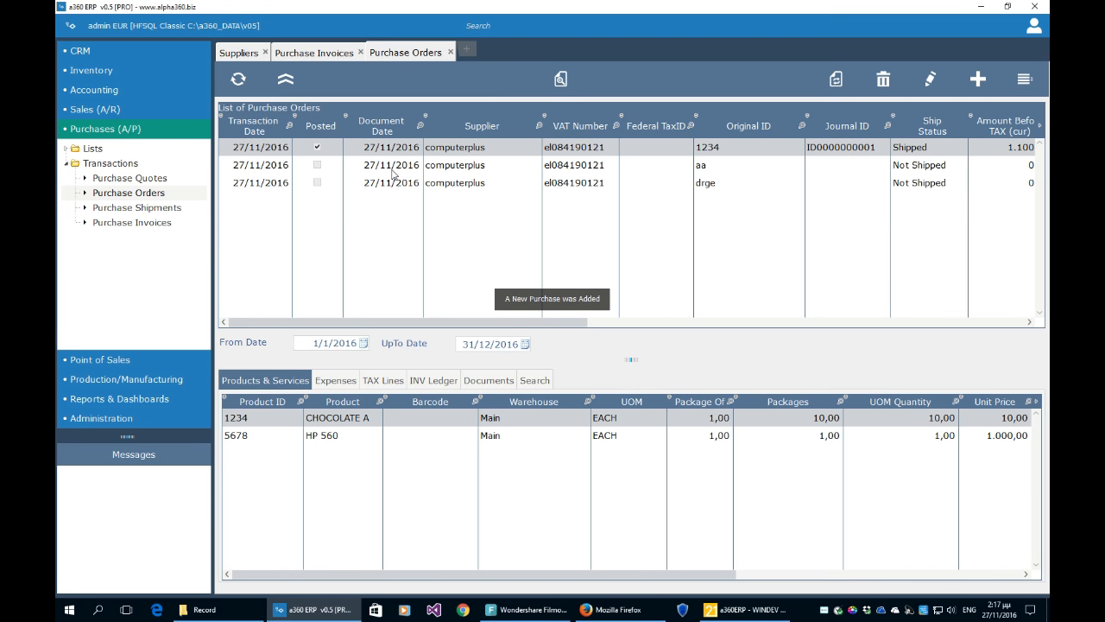
left_click(393, 172)
left_click(395, 183)
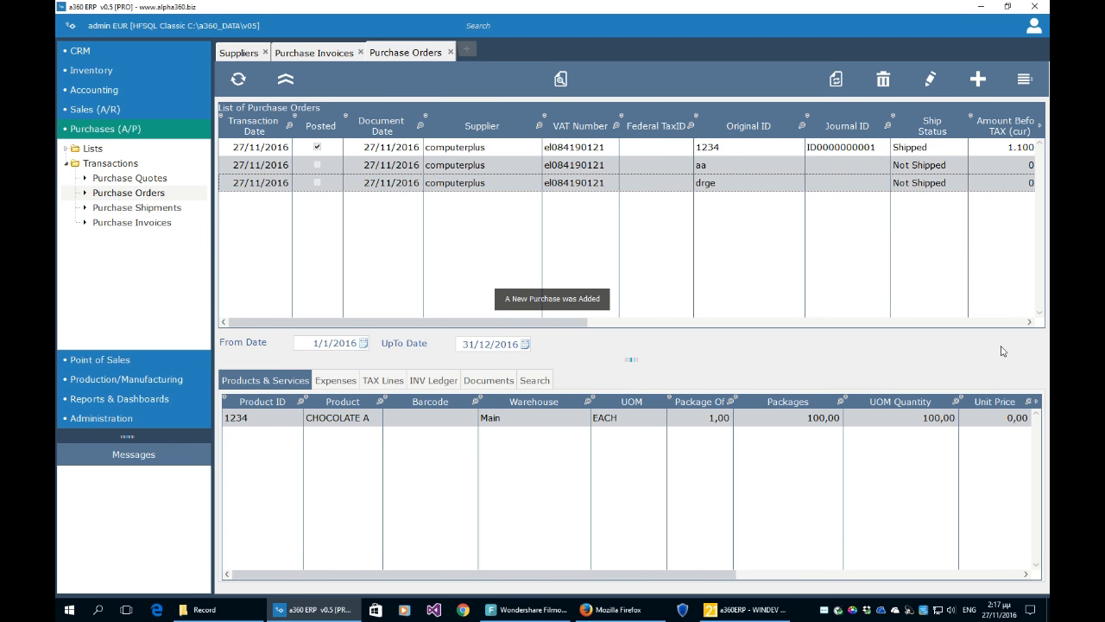
left_click(1026, 80)
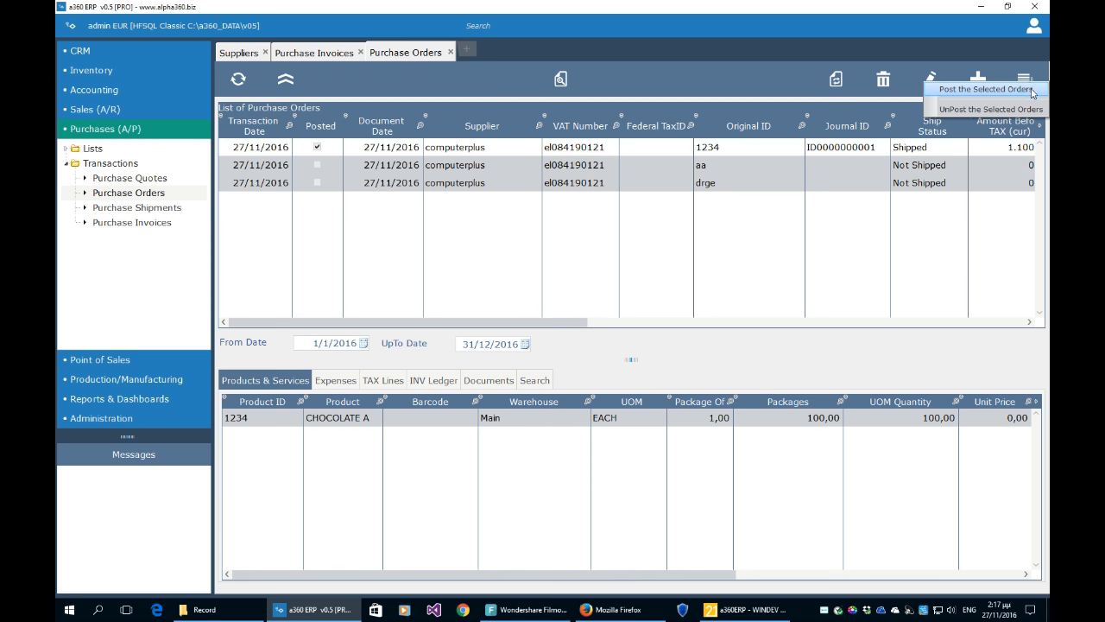
left_click(1030, 92)
left_click(556, 345)
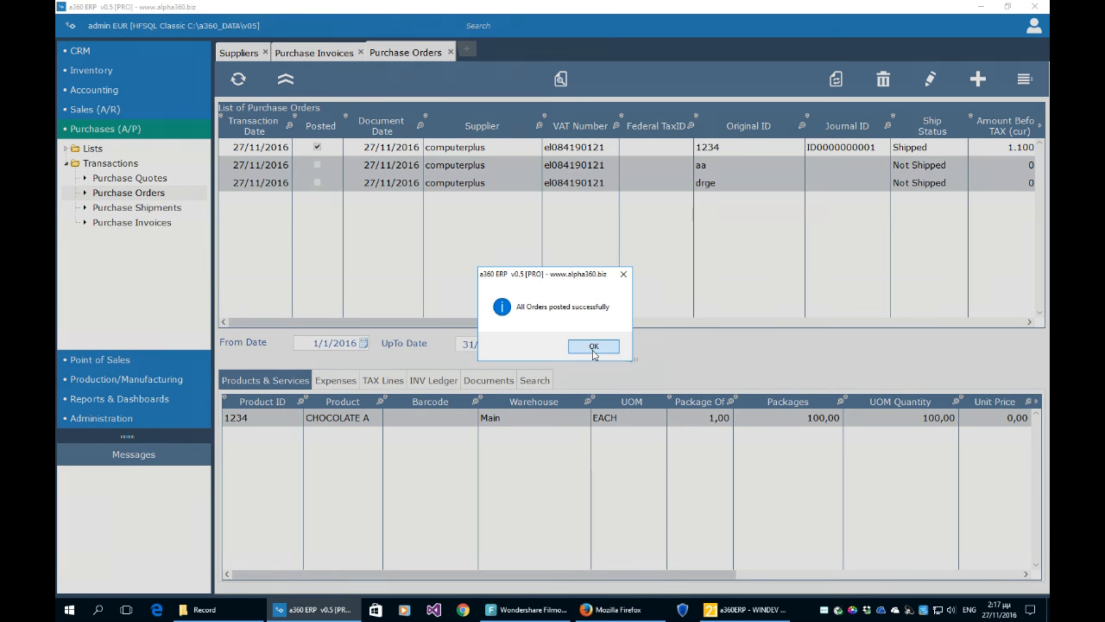
left_click(592, 344)
- Review the product lines of orders drge and aa and show aa's inventory ledger entries
left_click(320, 165)
left_click(320, 184)
left_click(322, 165)
left_click(328, 182)
left_click(331, 172)
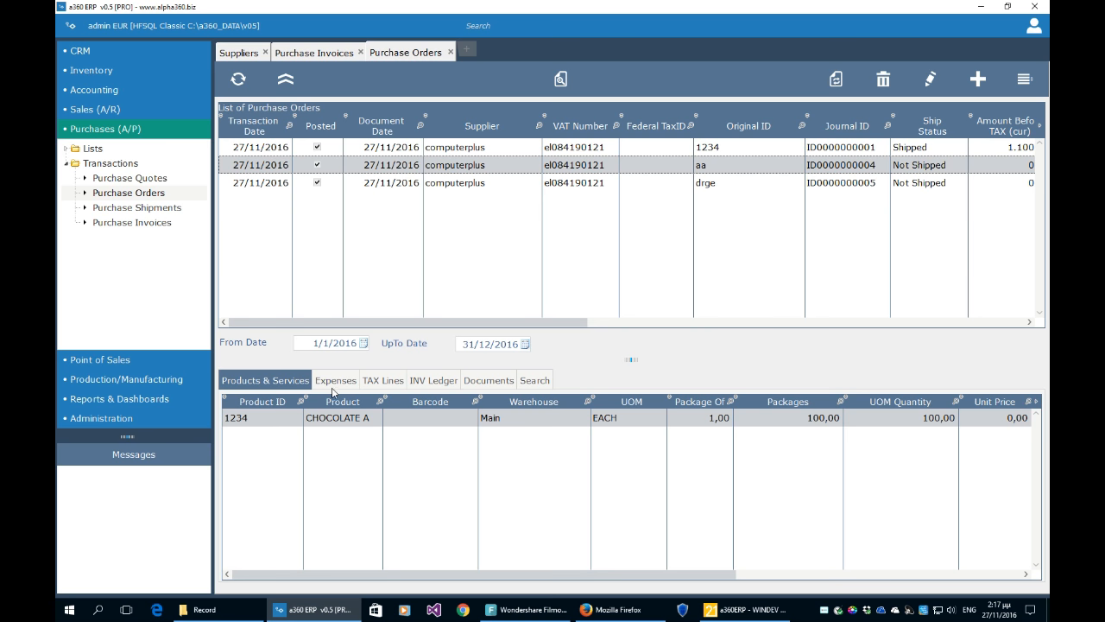
left_click(440, 381)
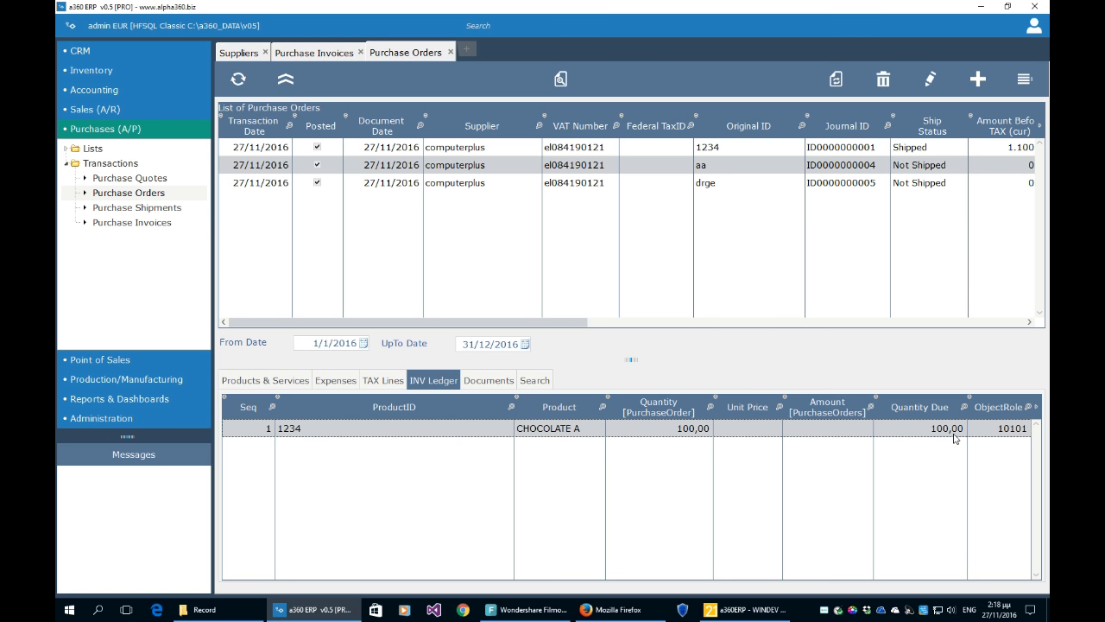
- Check drge's ledger lines (100 CHOCOLATE A, 23 HP 560) and go to Purchase Shipments
left_click(937, 182)
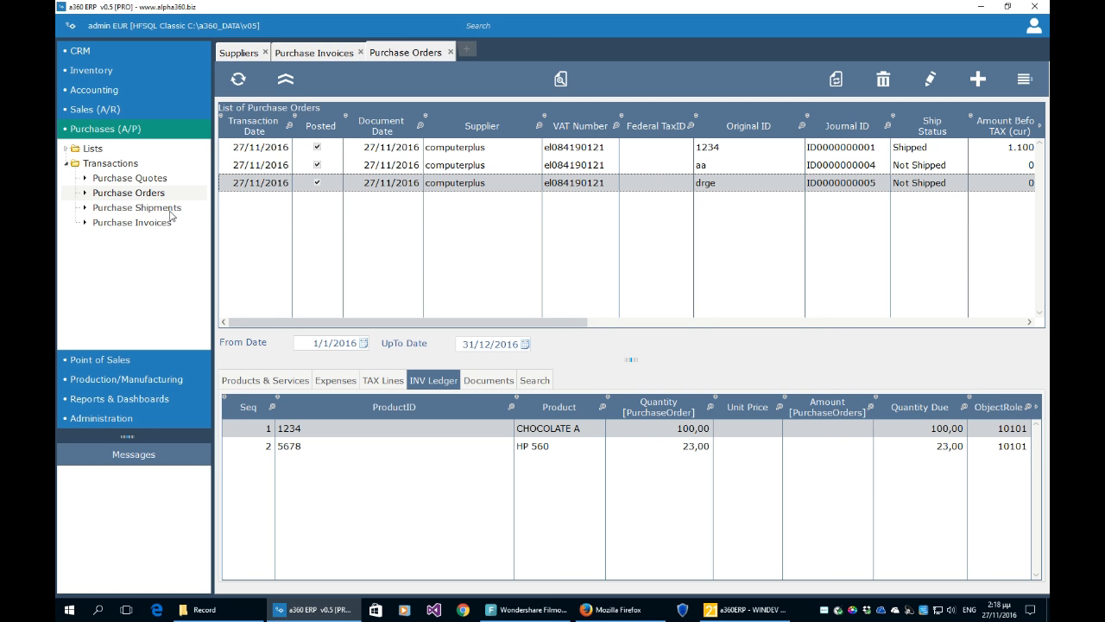
left_click(138, 208)
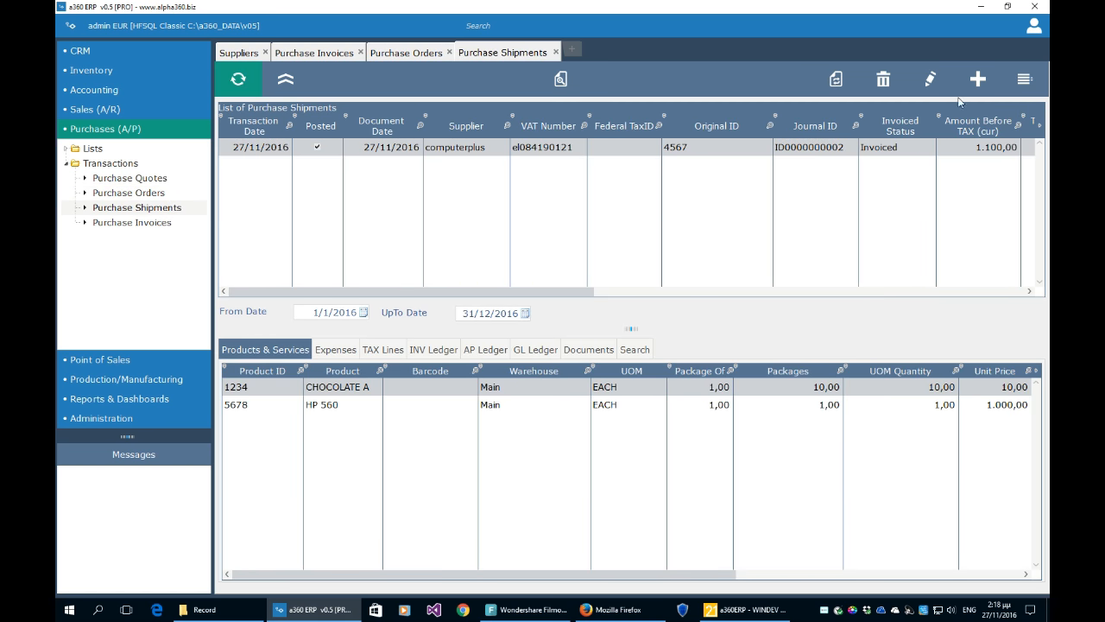
- Create a computerplus Purchase Shipment with original ID 'zsacd' and description 'def'
left_click(977, 80)
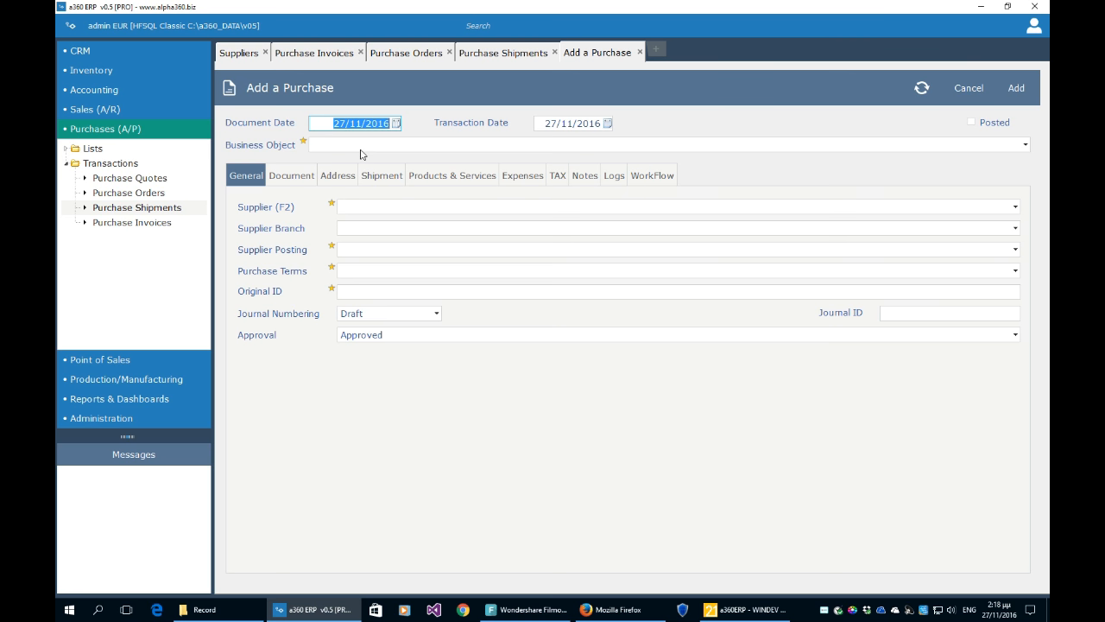
left_click(358, 144)
left_click(359, 158)
left_click(361, 206)
left_click(363, 225)
left_click(362, 292)
type("zsacd")
left_click(348, 179)
left_click(373, 182)
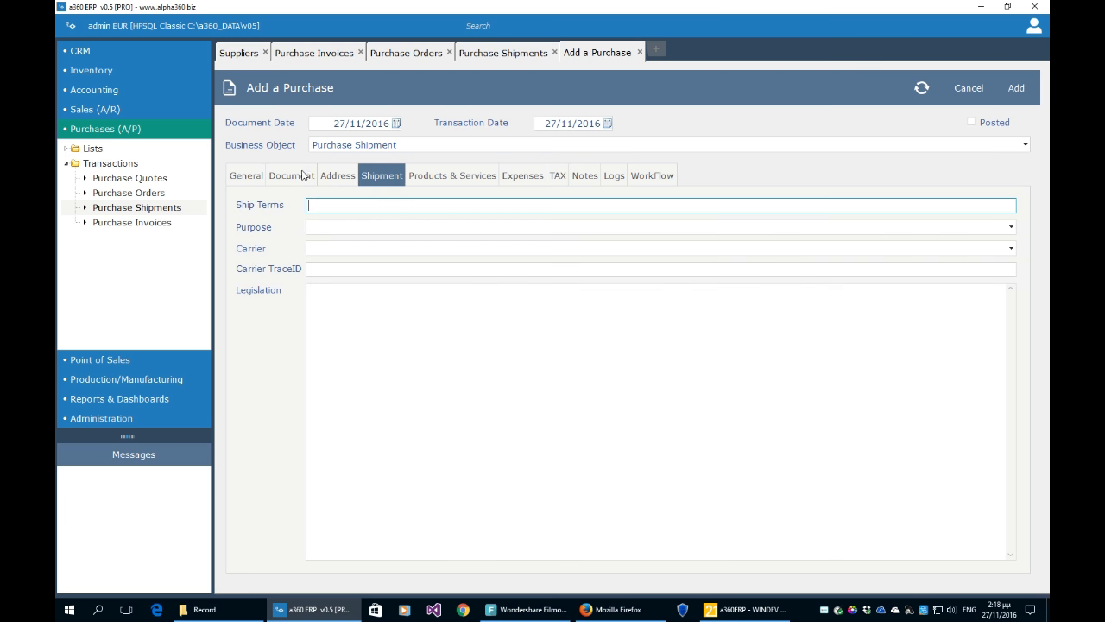
left_click(292, 175)
type("def")
left_click(376, 224)
- Refresh the order workflow and copy the lines of the aa and sw entries into the shipment
left_click(650, 178)
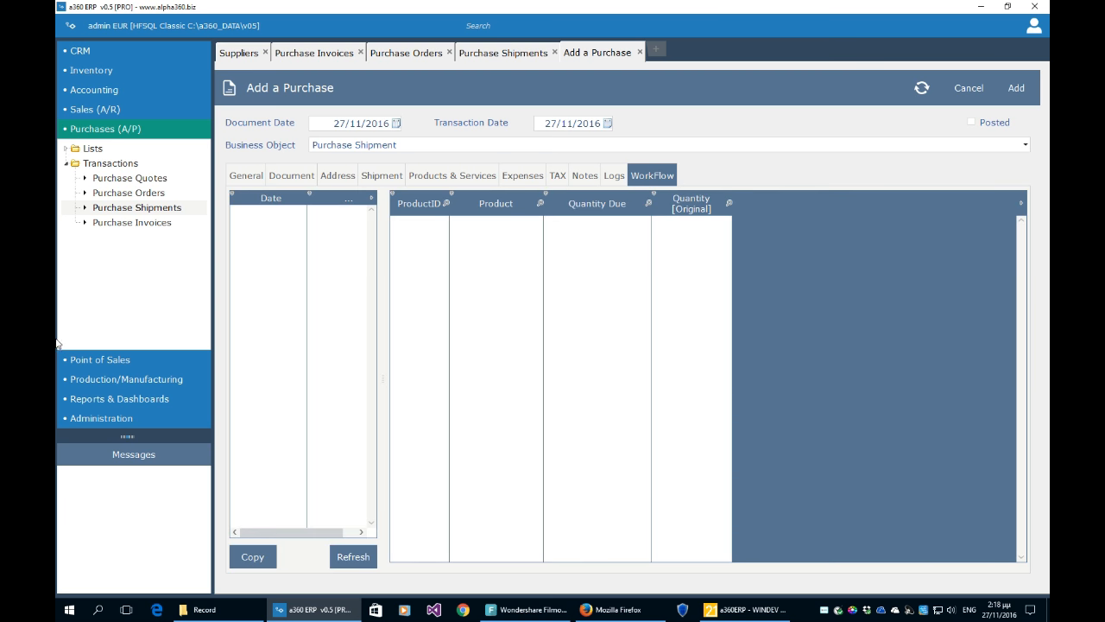
left_click(343, 561)
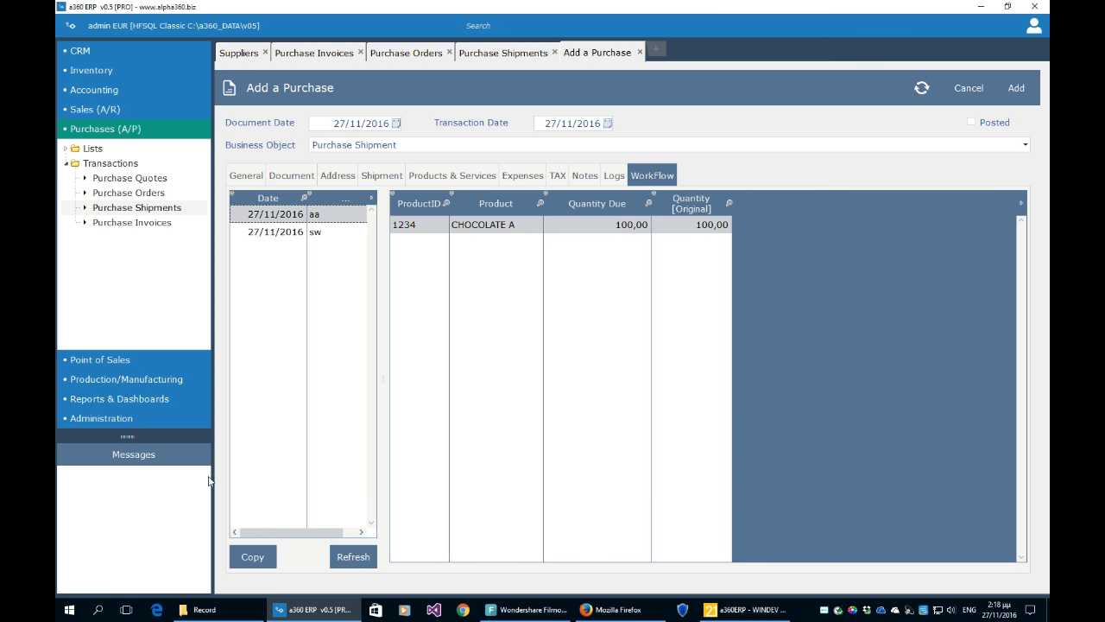
left_click(320, 233)
left_click(315, 215)
left_click(344, 241)
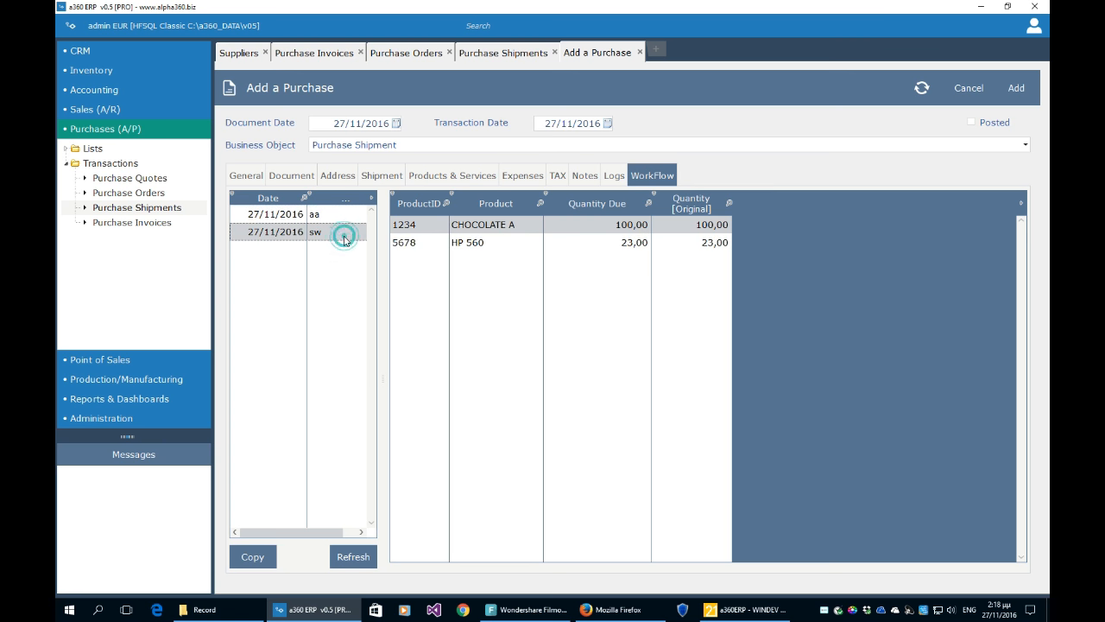
left_click(638, 247)
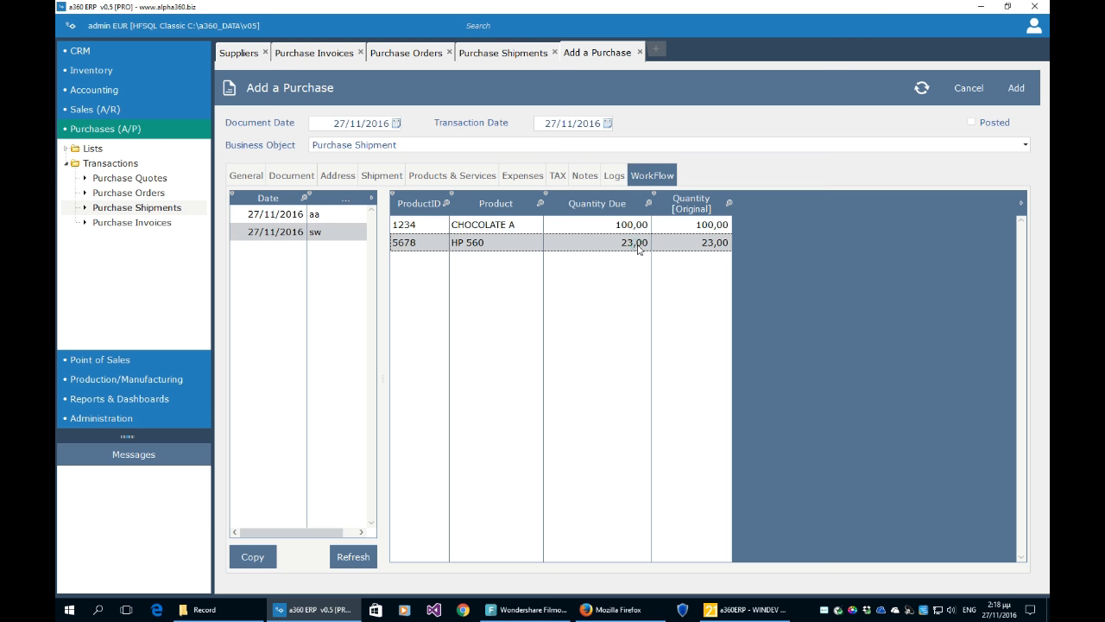
left_click(637, 246)
left_click(636, 226)
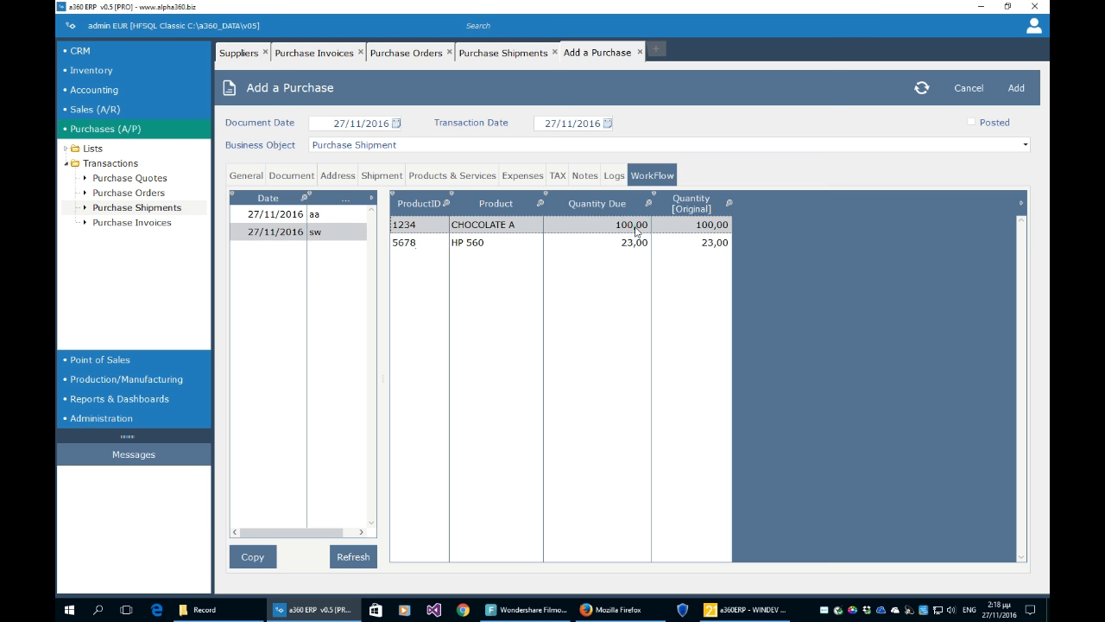
left_click(336, 217)
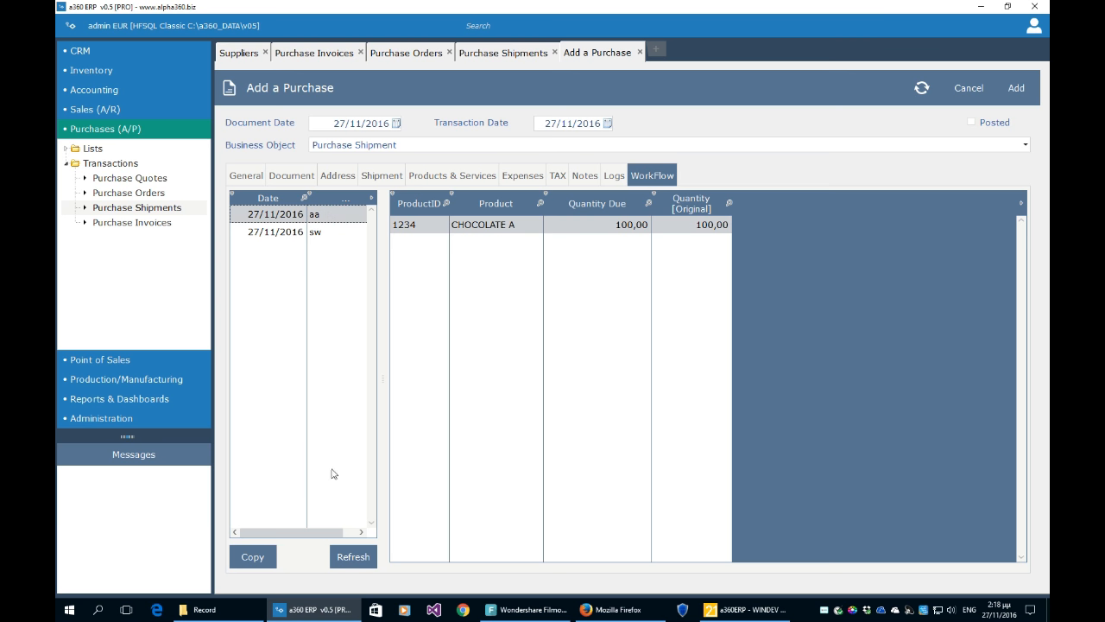
left_click(244, 558)
left_click(321, 232)
left_click(244, 557)
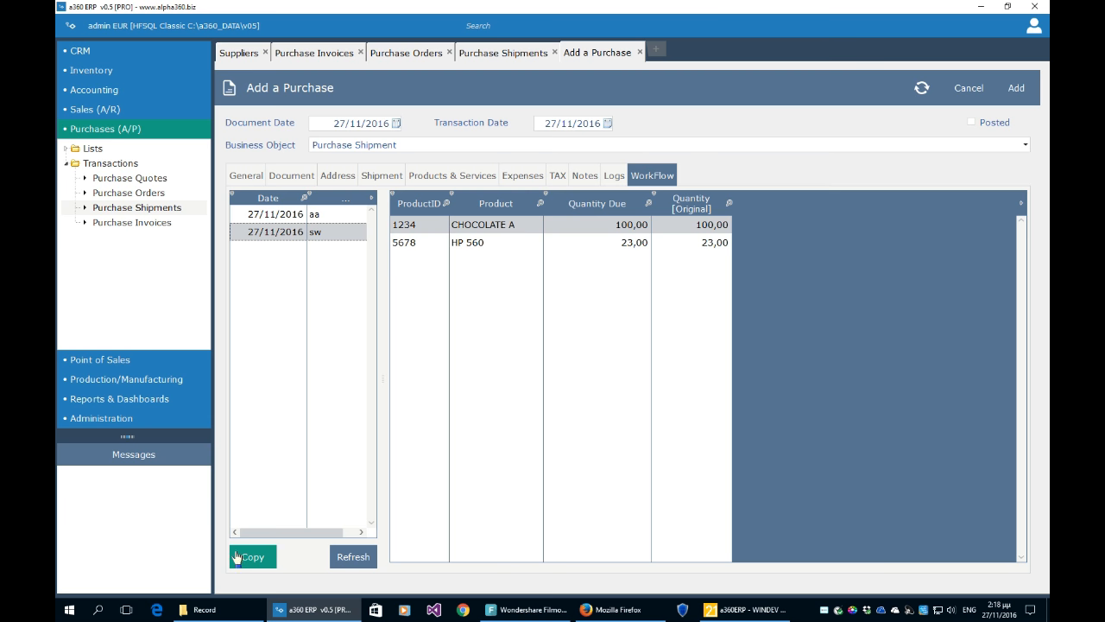
- Review the shipment's lines: 100 CHOCOLATE A twice and 23 HP 560
left_click(466, 179)
left_click(330, 243)
left_click(330, 260)
left_click(329, 245)
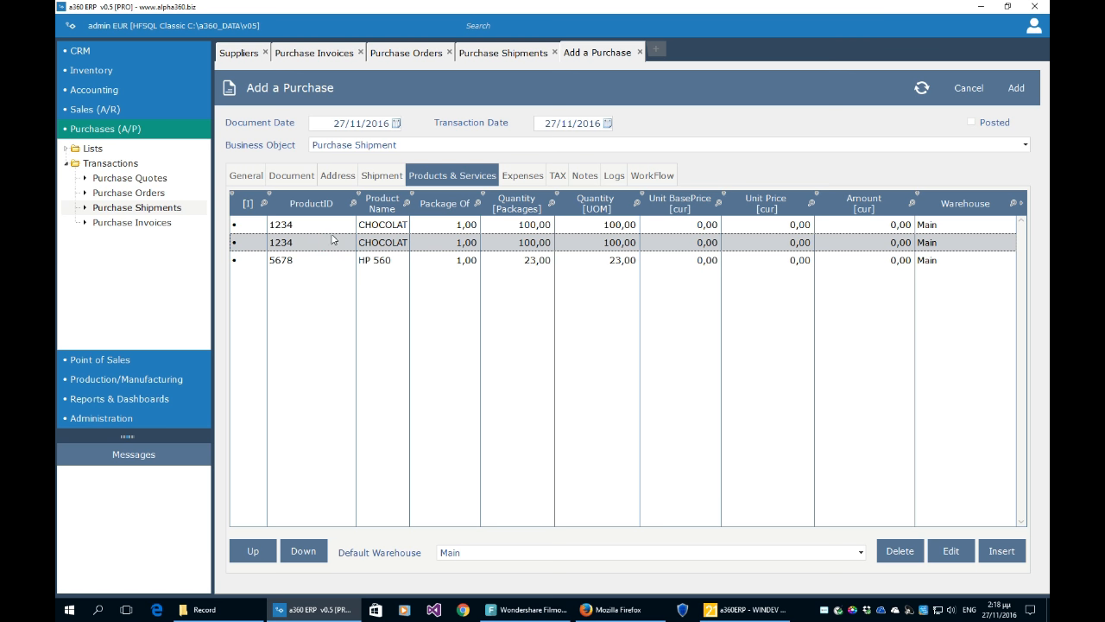
- Set the first CHOCOLATE A line to 50 packages, delete the HP 560 line, and save
left_click(324, 226)
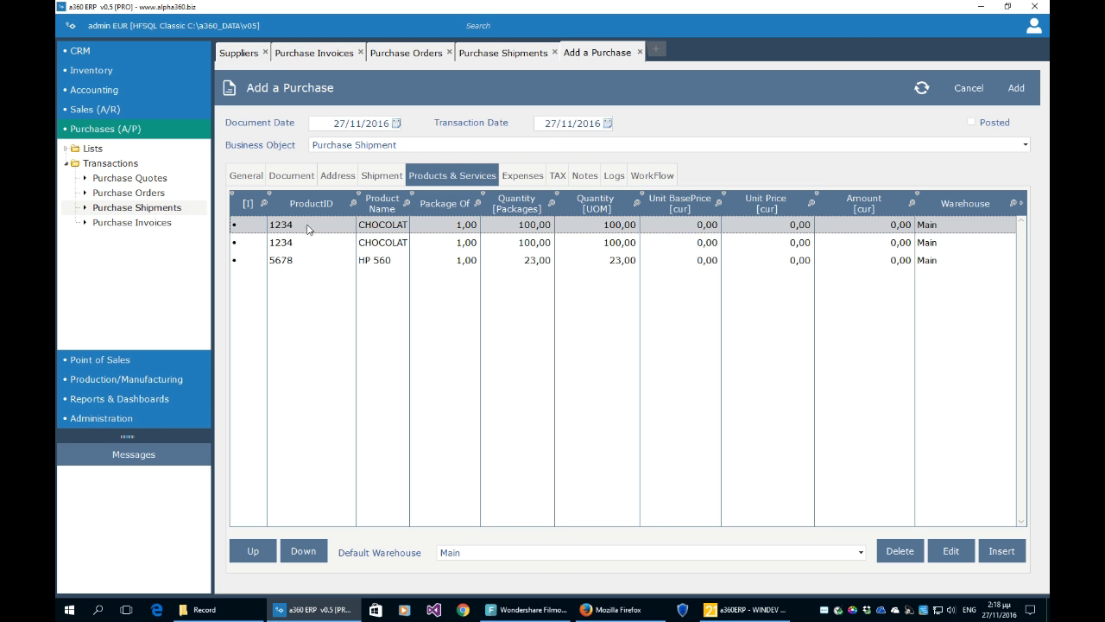
left_click(308, 247)
left_click(306, 227)
left_click(611, 242)
left_click(618, 227)
left_click(529, 226)
type("50")
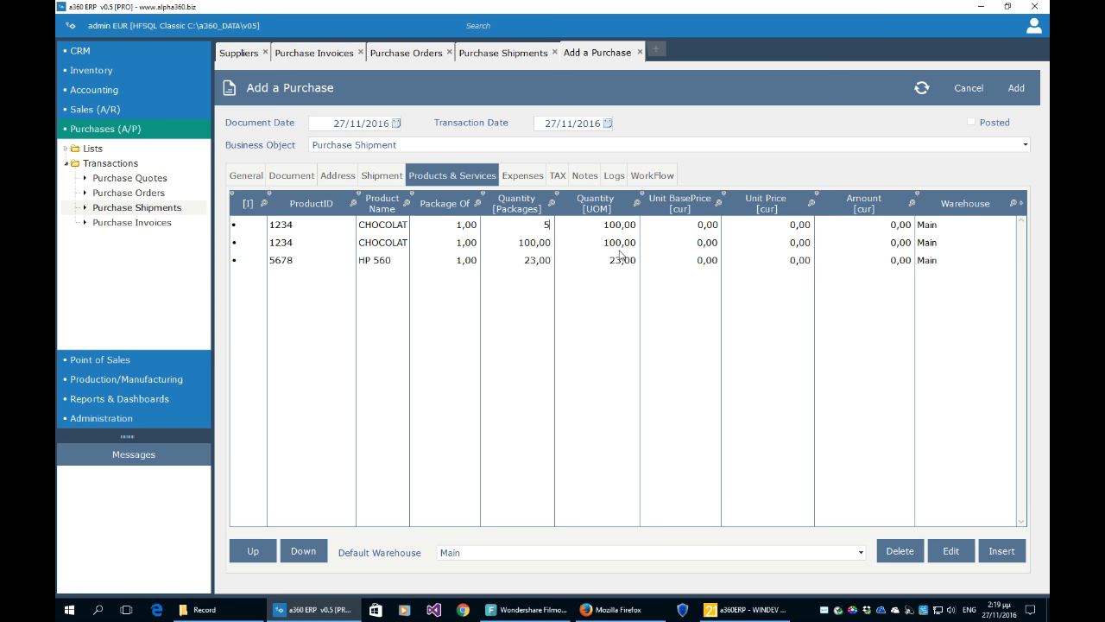
left_click(593, 250)
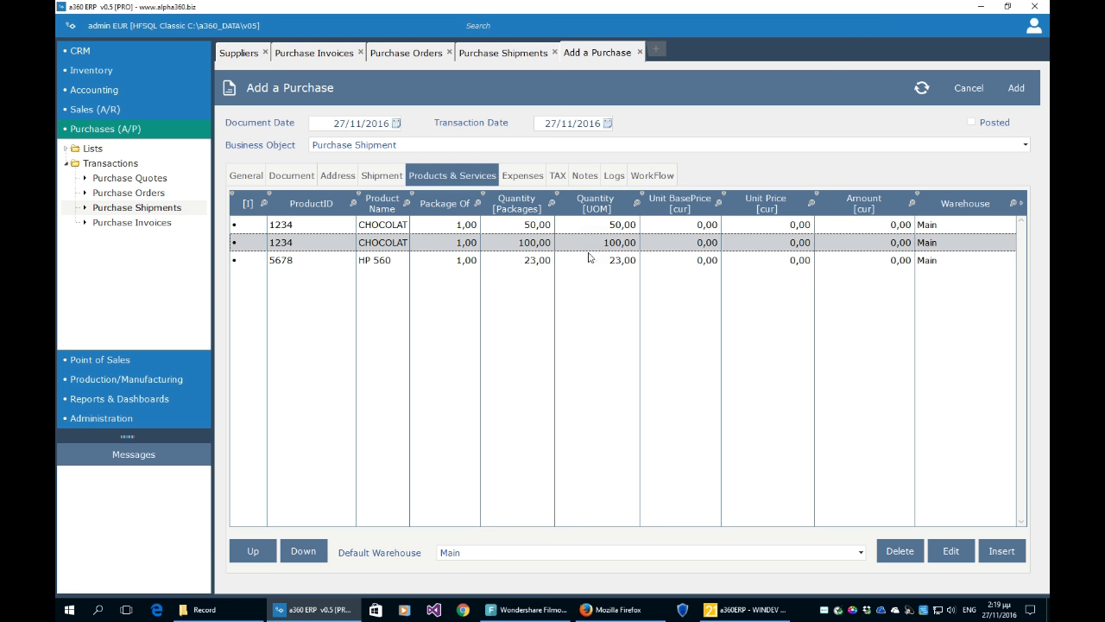
left_click(588, 260)
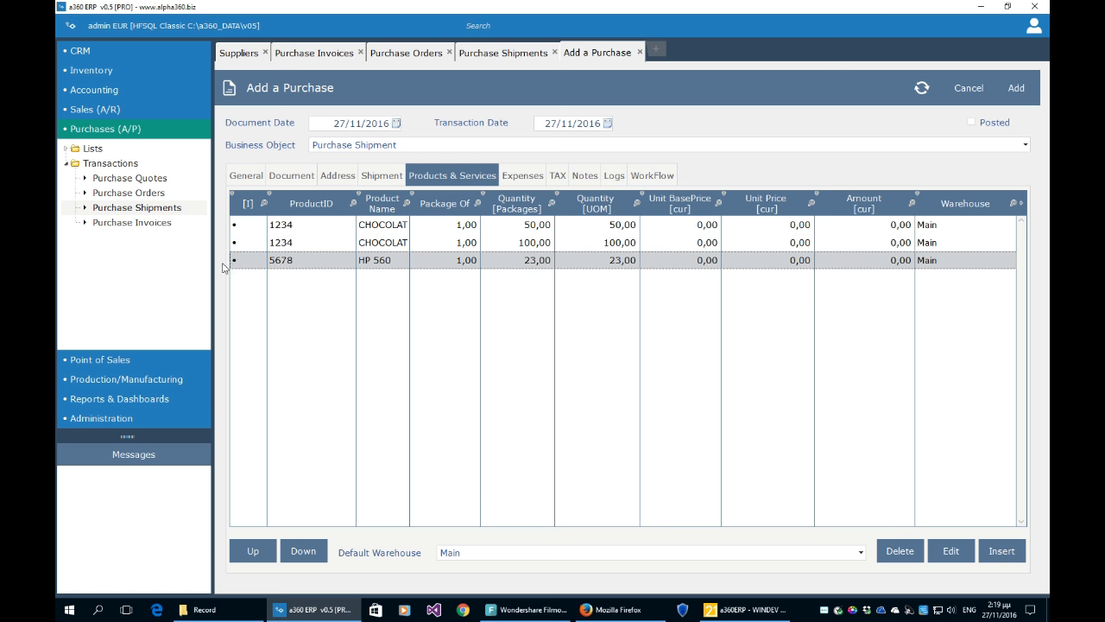
left_click(902, 551)
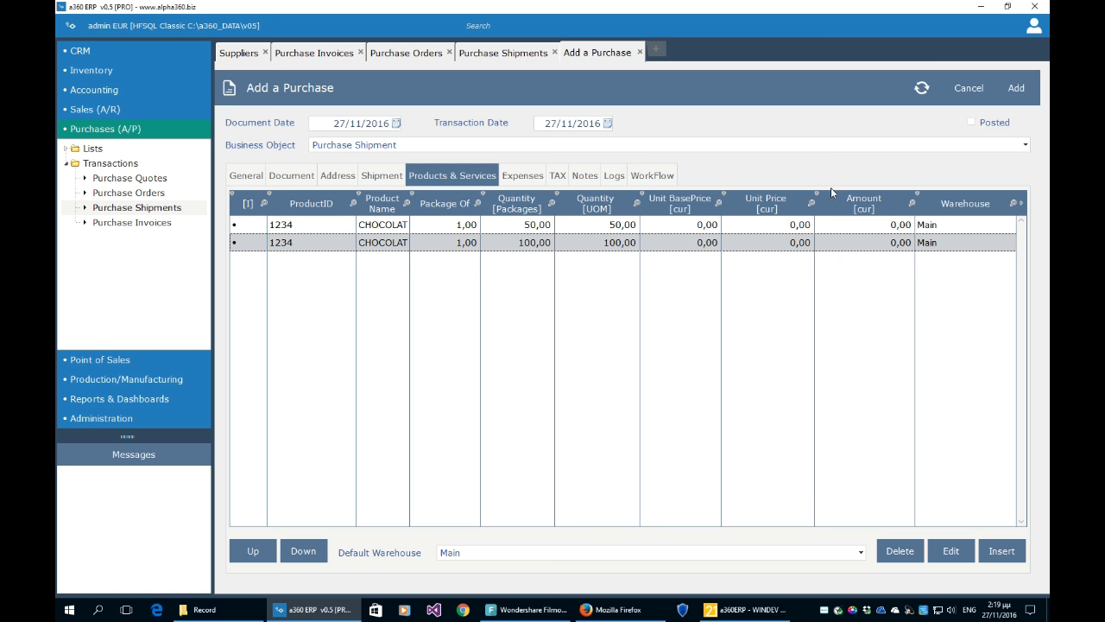
left_click(1024, 97)
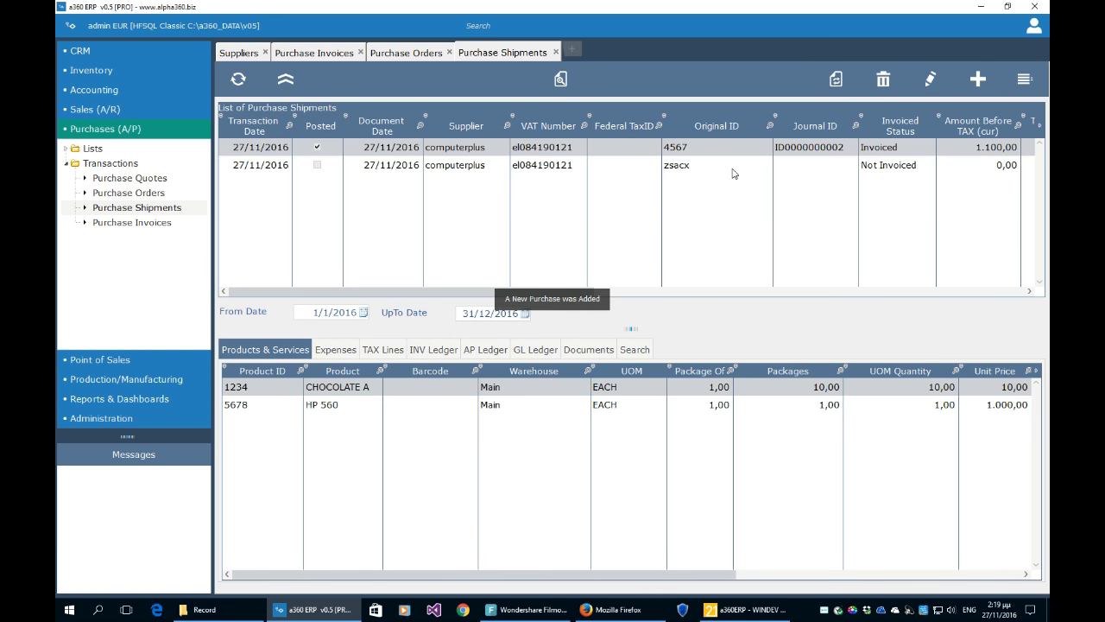
left_click(732, 173)
left_click(1028, 80)
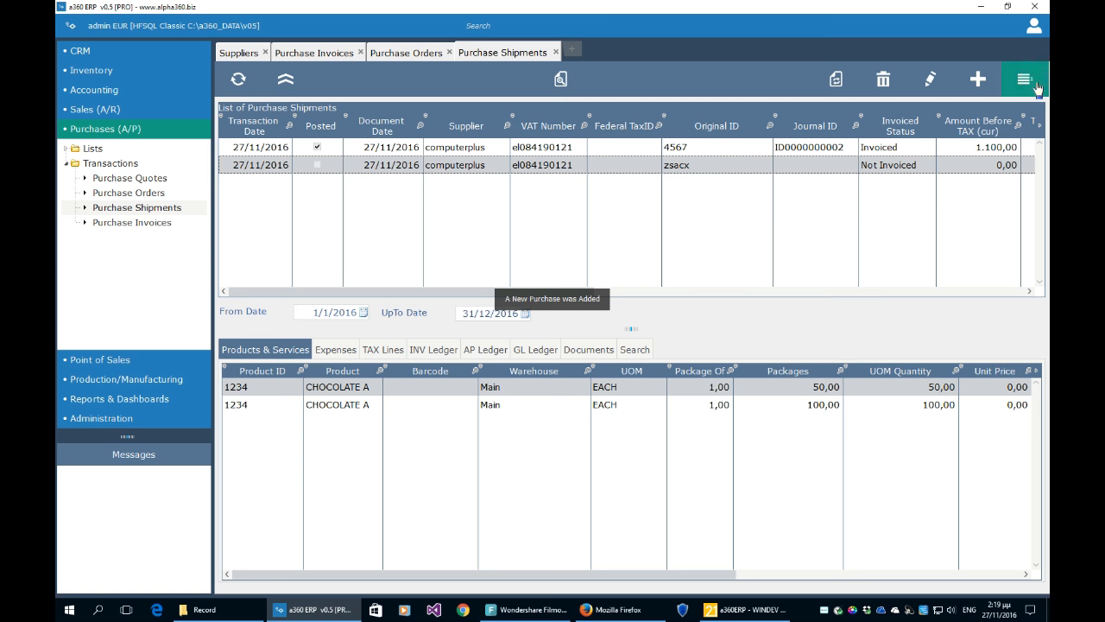
left_click(1029, 88)
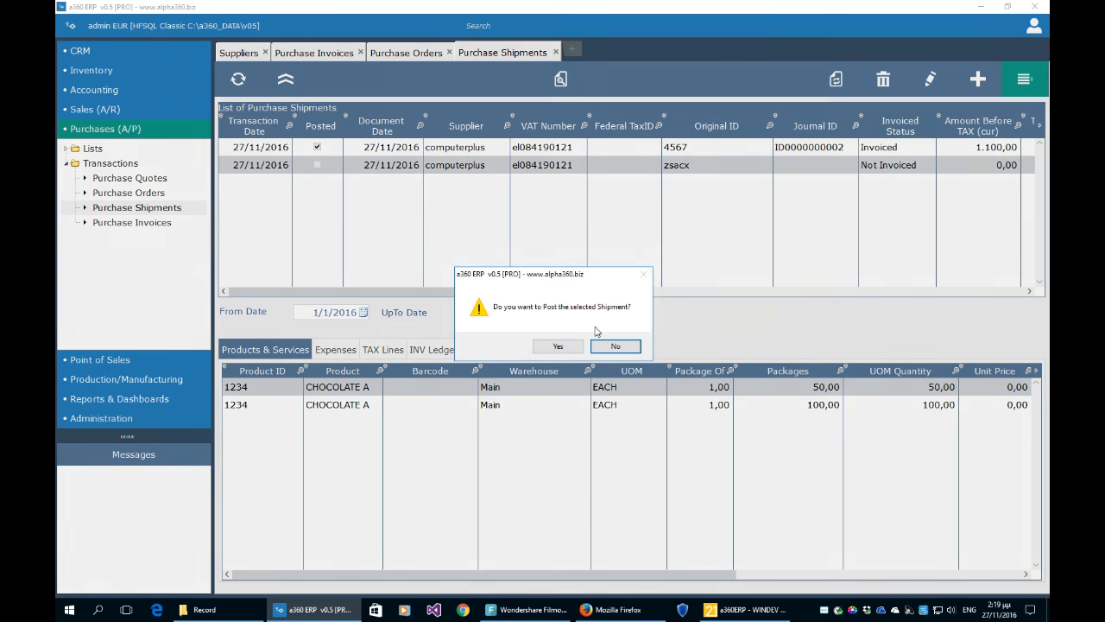
left_click(576, 348)
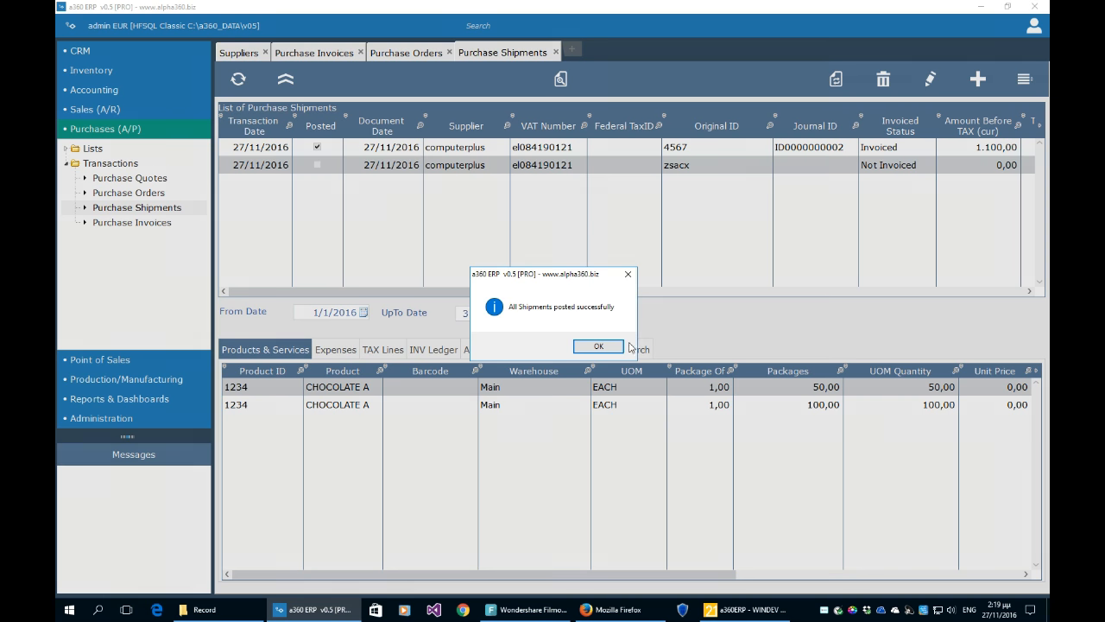
left_click(601, 347)
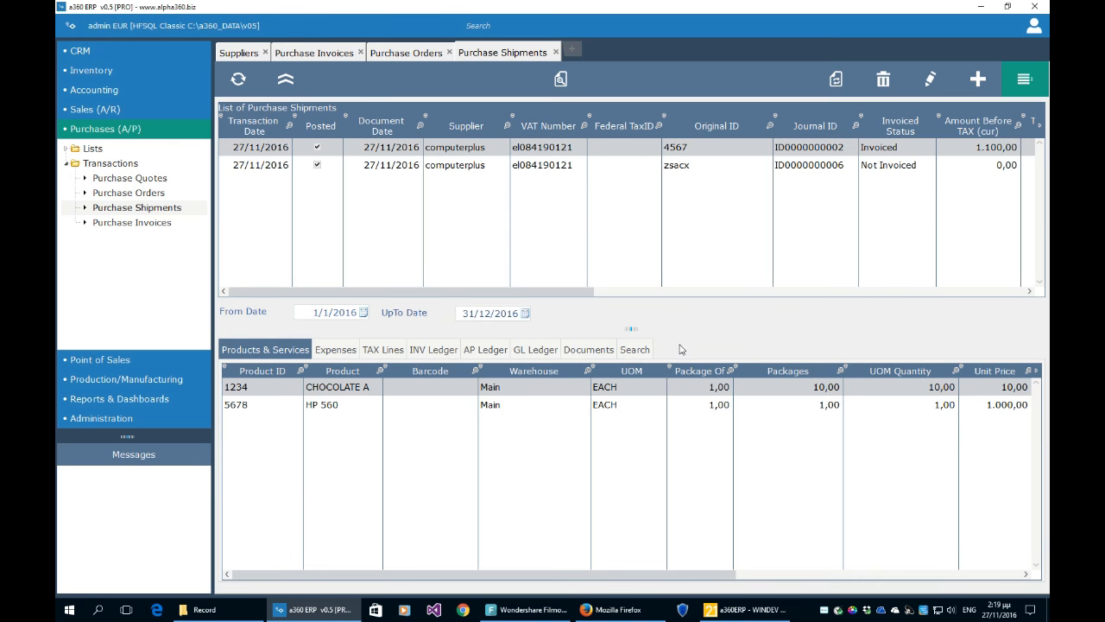
- Refresh the purchase orders list so aa and drge show Partly Shipped
left_click(599, 169)
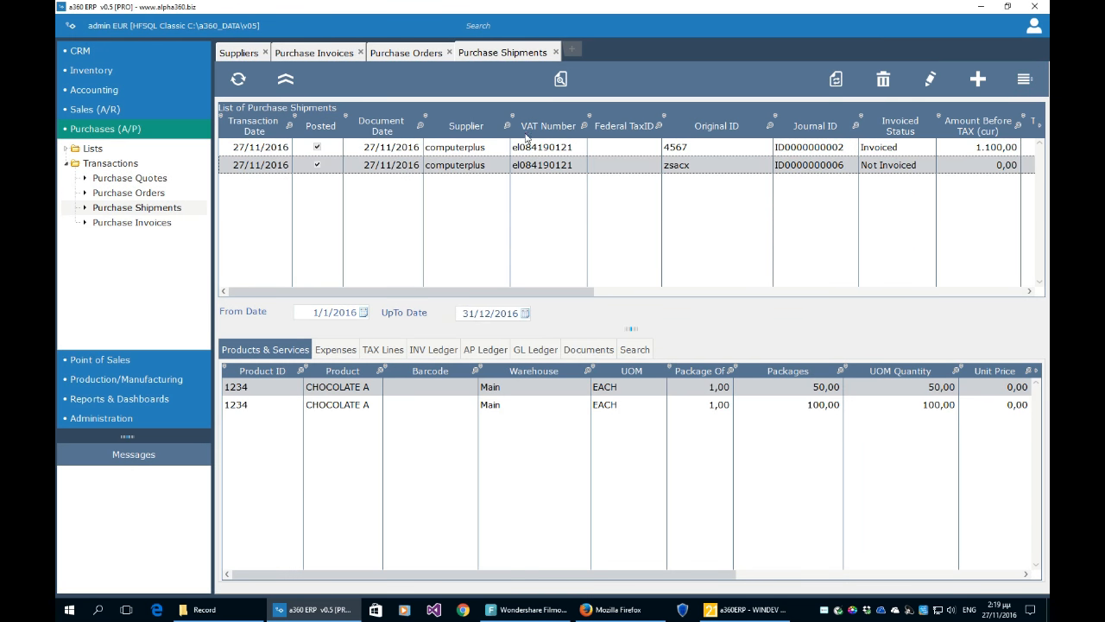
left_click(422, 54)
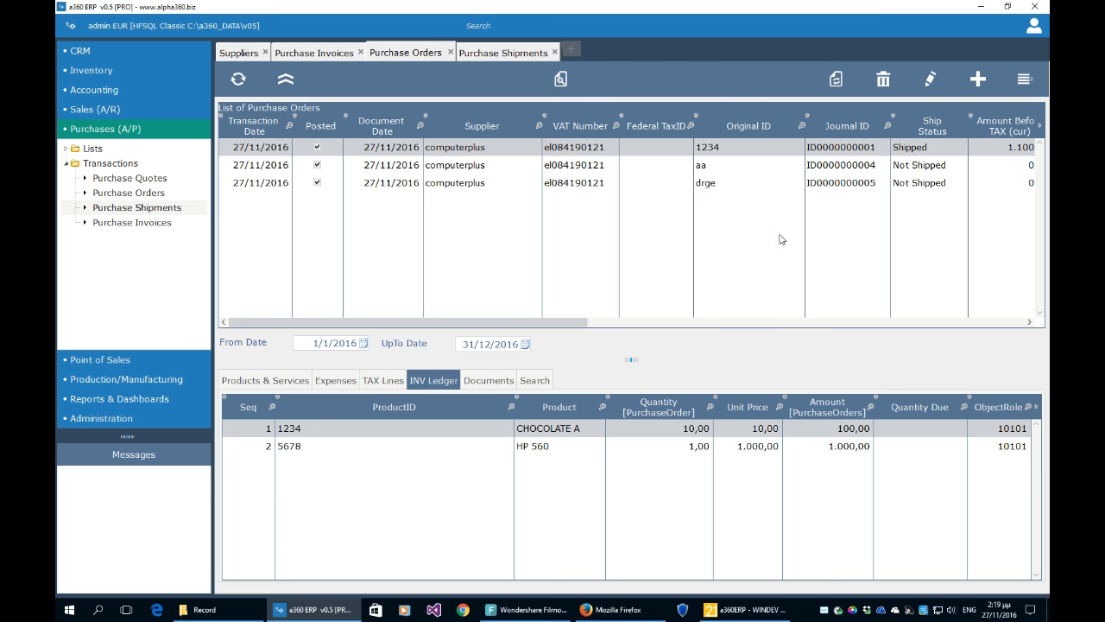
left_click(239, 80)
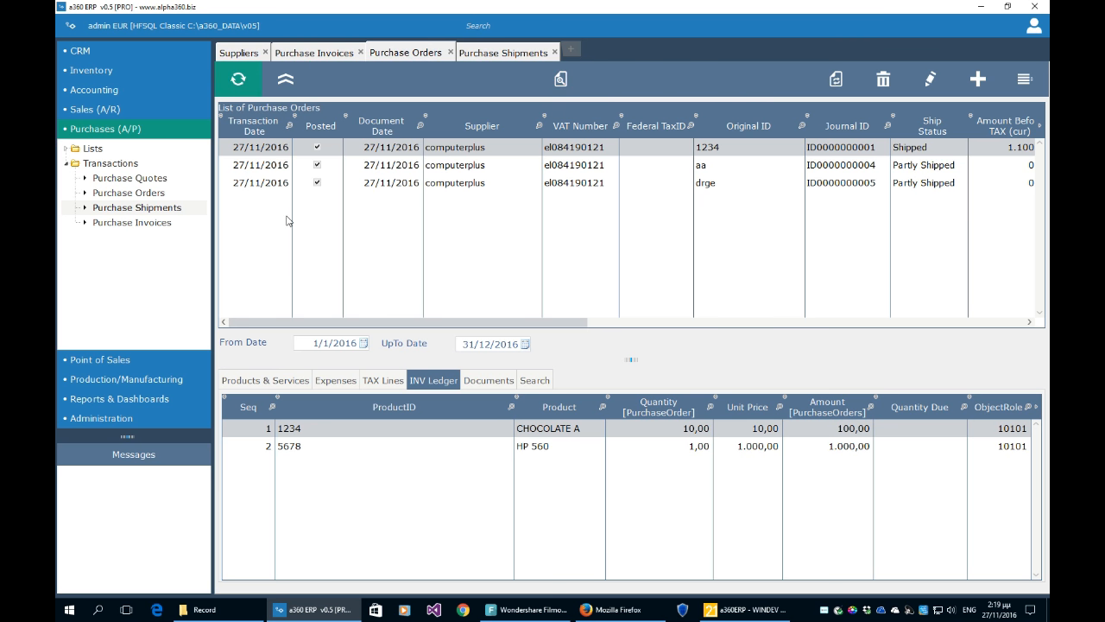
- Review the remaining lines of orders aa and drge, including the HP 560 ledger line
left_click(521, 172)
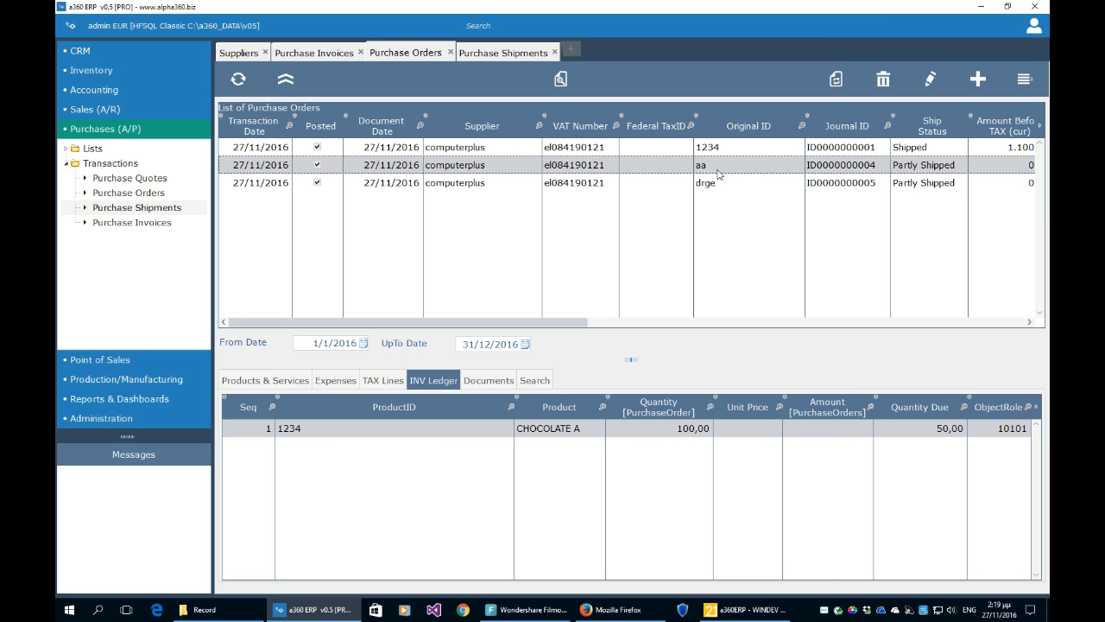
left_click(931, 189)
left_click(934, 171)
left_click(913, 185)
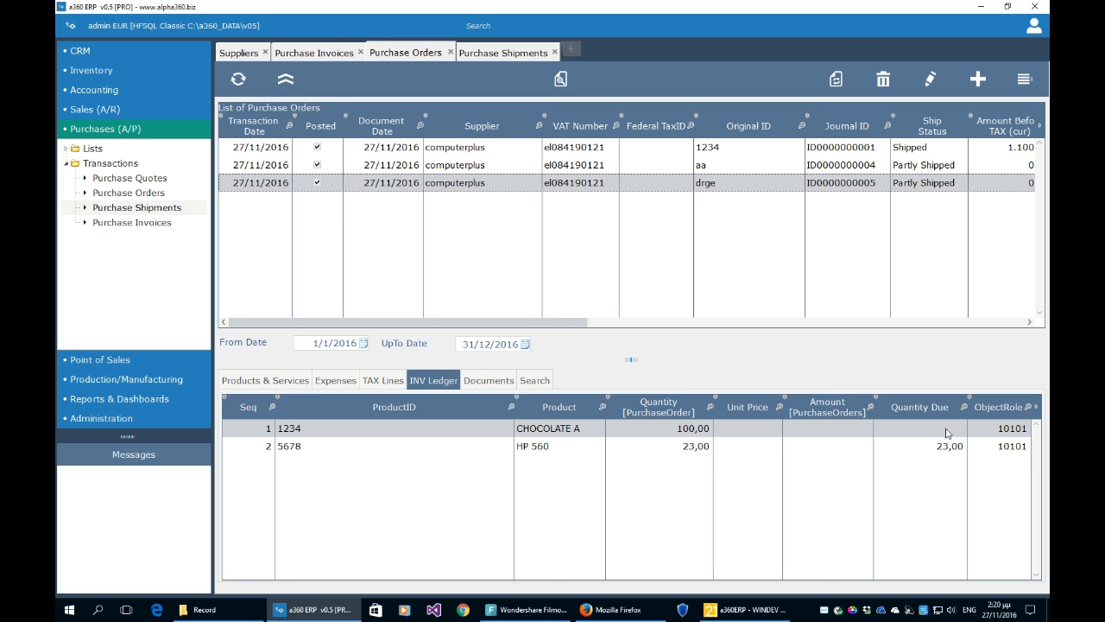
left_click(760, 449)
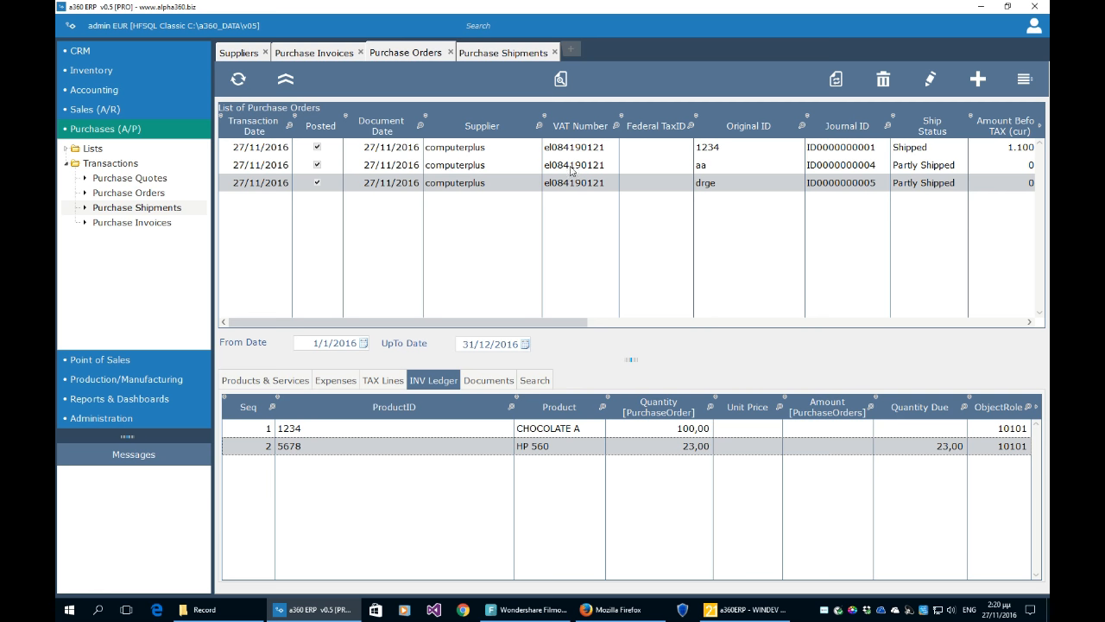
left_click(978, 79)
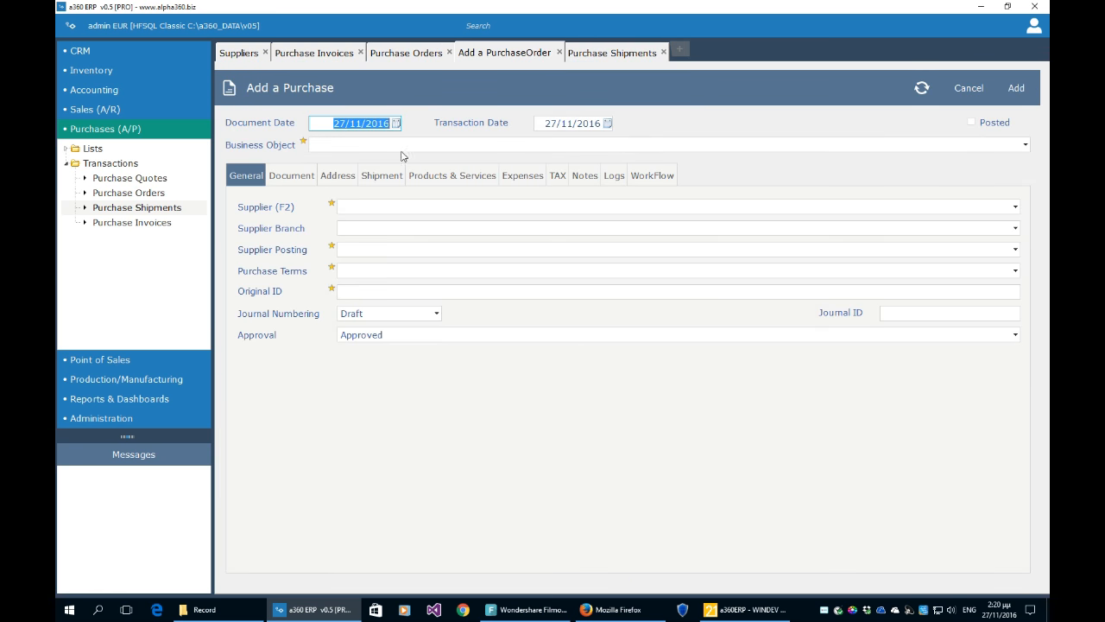
- Set the new purchase to a computerplus Purchase Order, refresh its workflow, then close the unfinished form
left_click(402, 145)
left_click(407, 155)
left_click(399, 207)
left_click(400, 223)
left_click(384, 289)
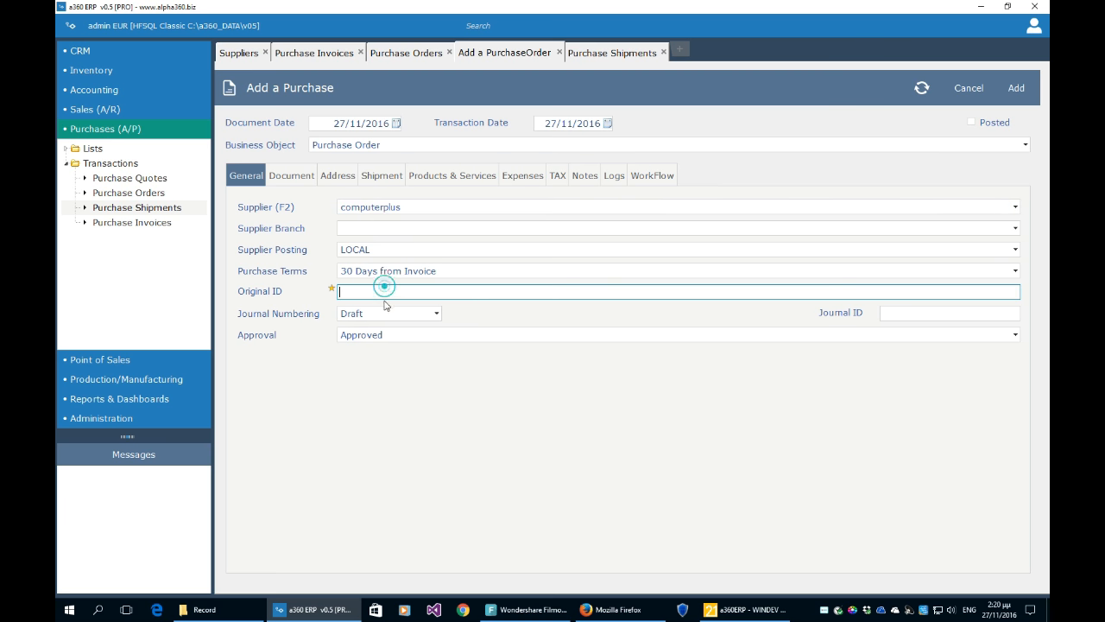
left_click(650, 179)
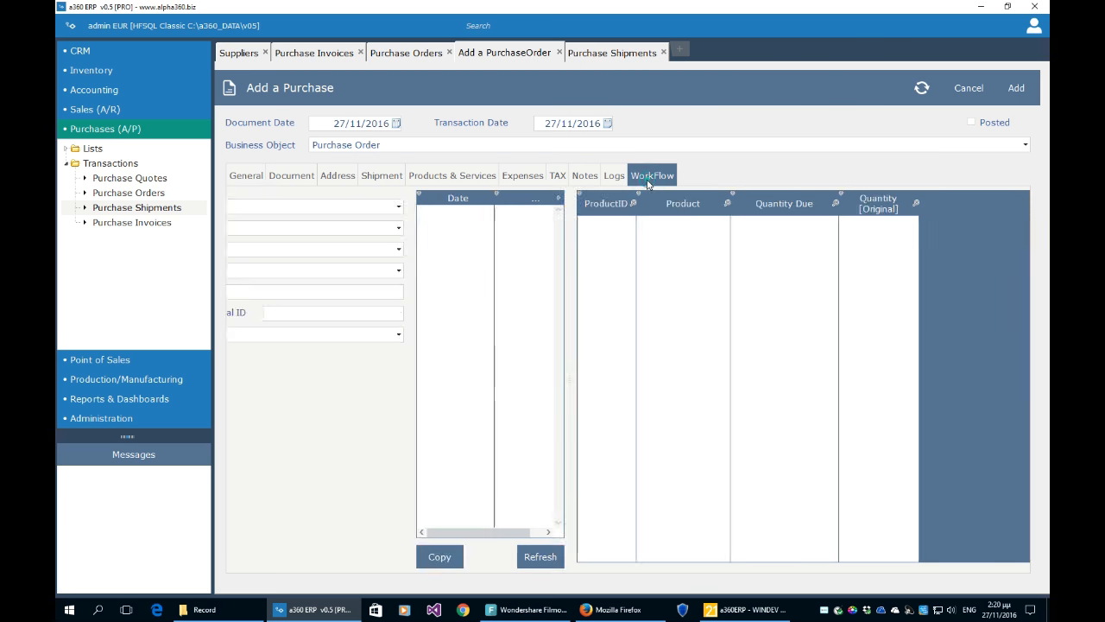
left_click(357, 561)
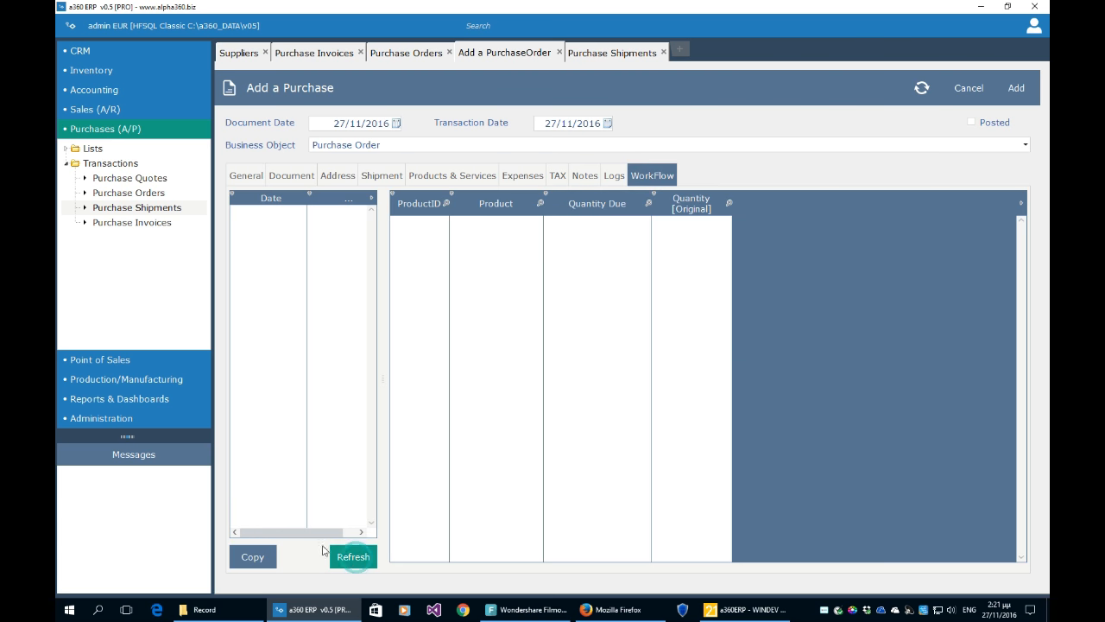
left_click(248, 177)
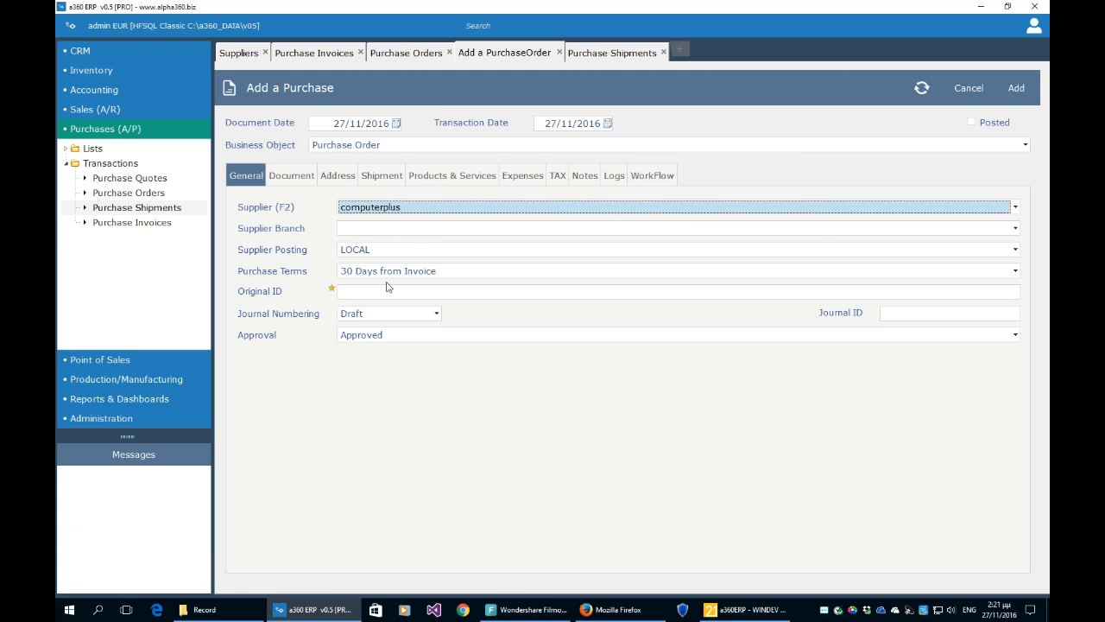
left_click(558, 53)
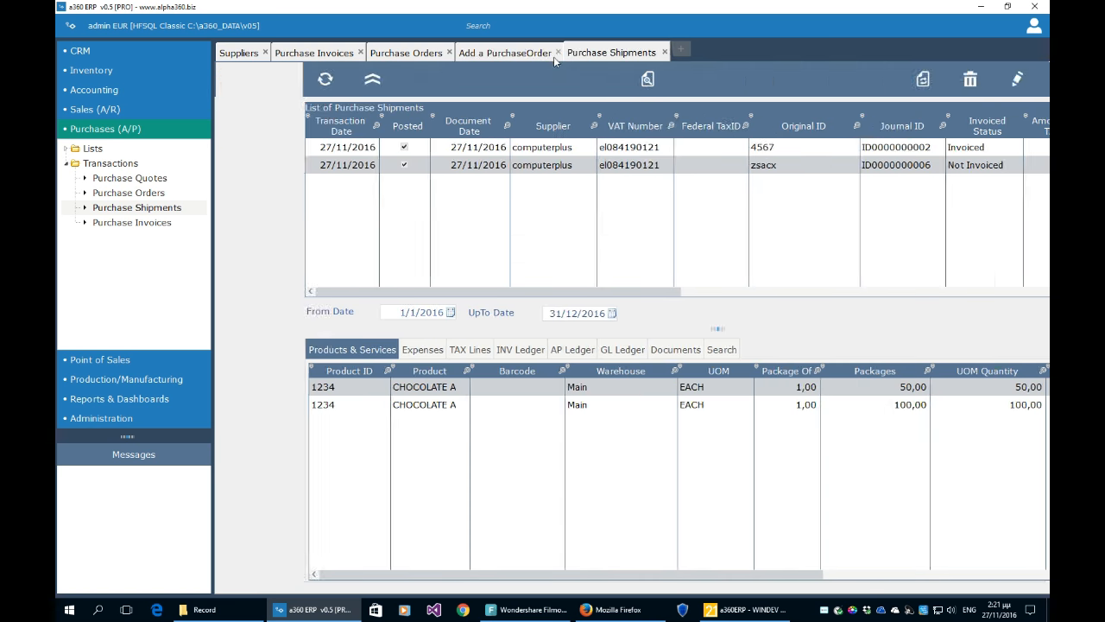
- Start a new computerplus Purchase Shipment and pick order aa from its refreshed workflow
left_click(508, 50)
left_click(977, 78)
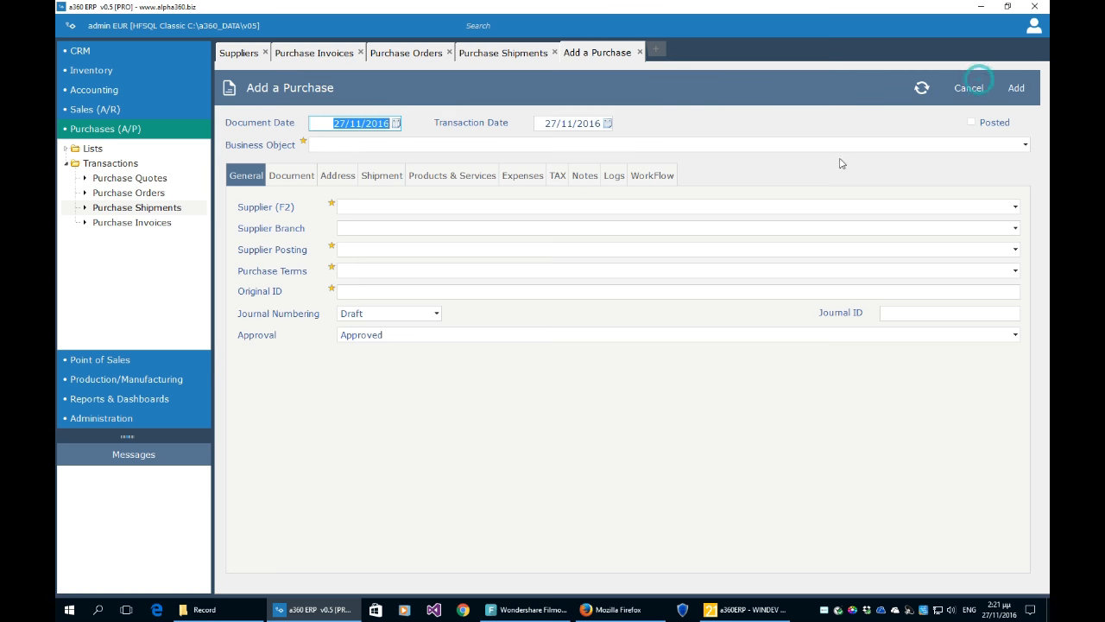
left_click(364, 145)
left_click(362, 158)
left_click(369, 205)
left_click(371, 224)
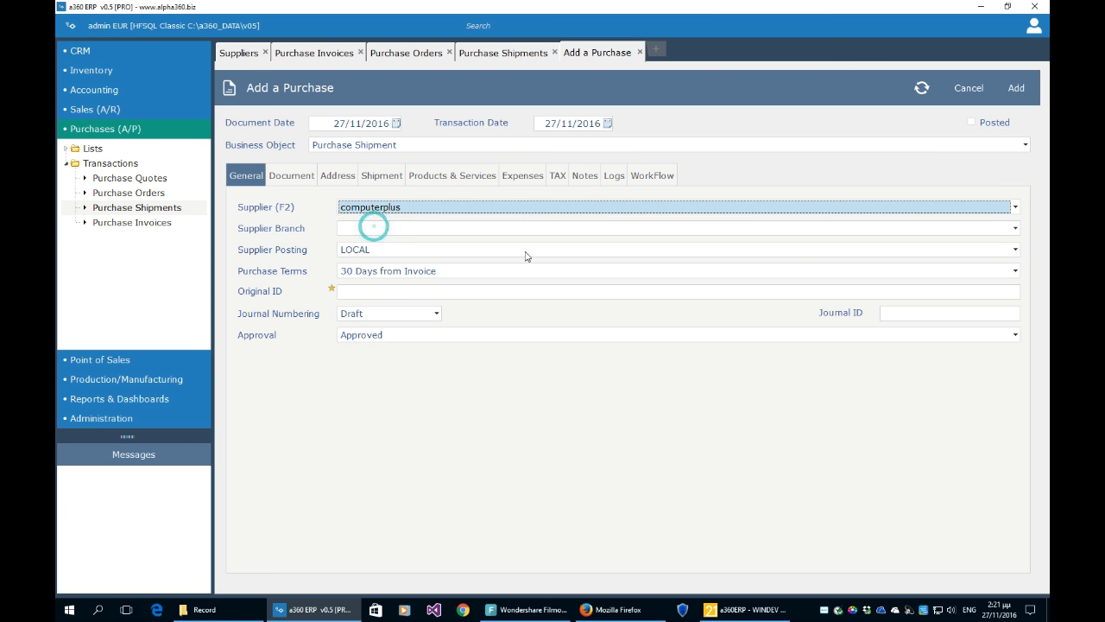
left_click(654, 175)
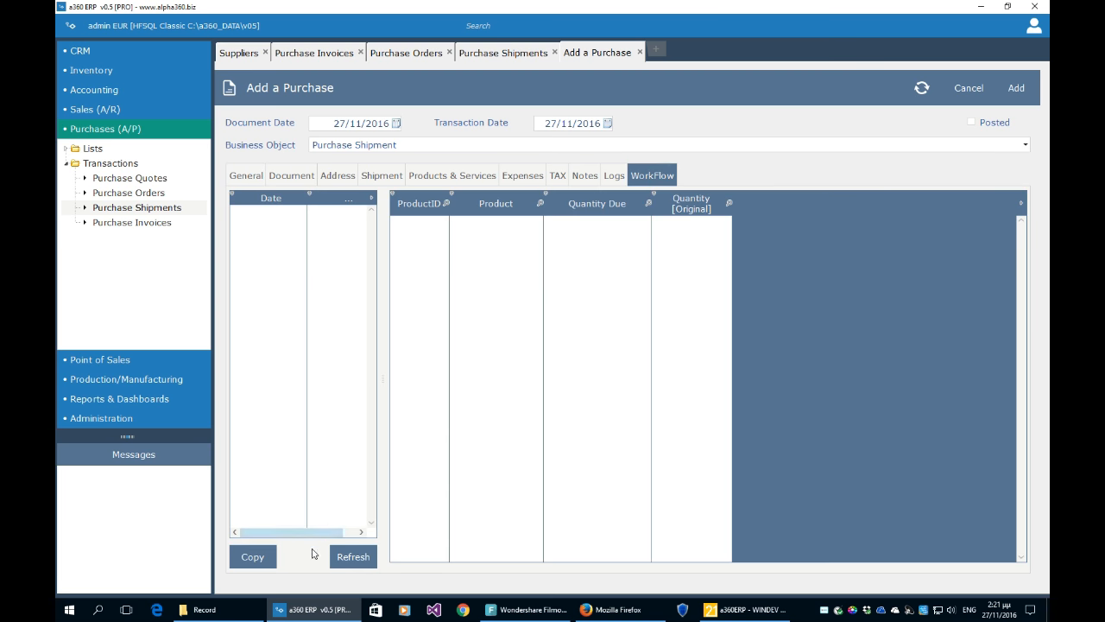
left_click(341, 558)
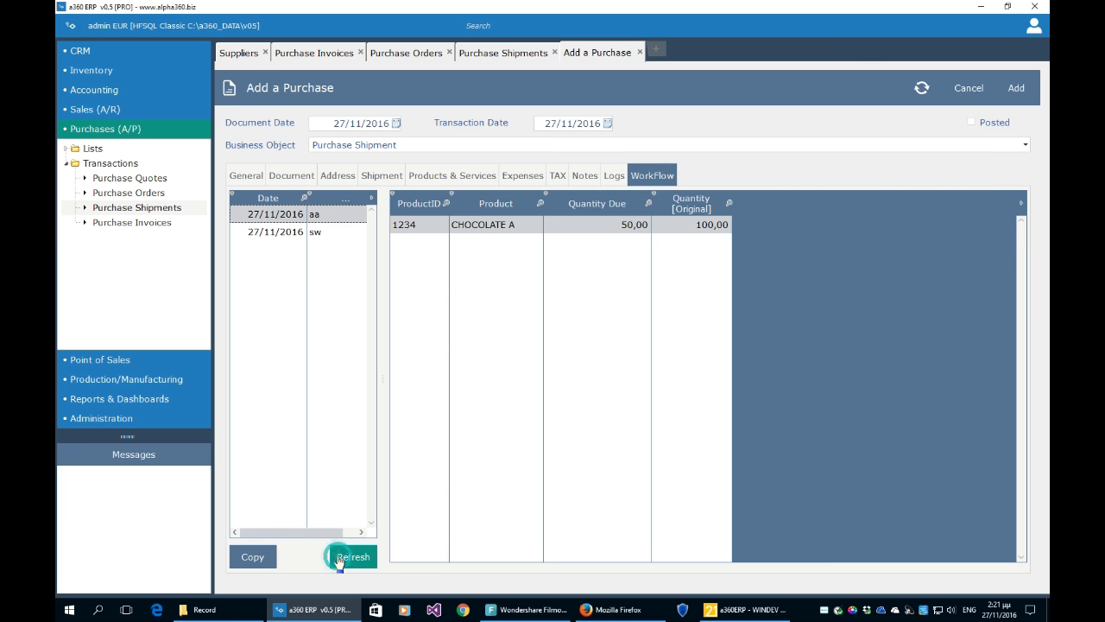
left_click(338, 233)
left_click(335, 214)
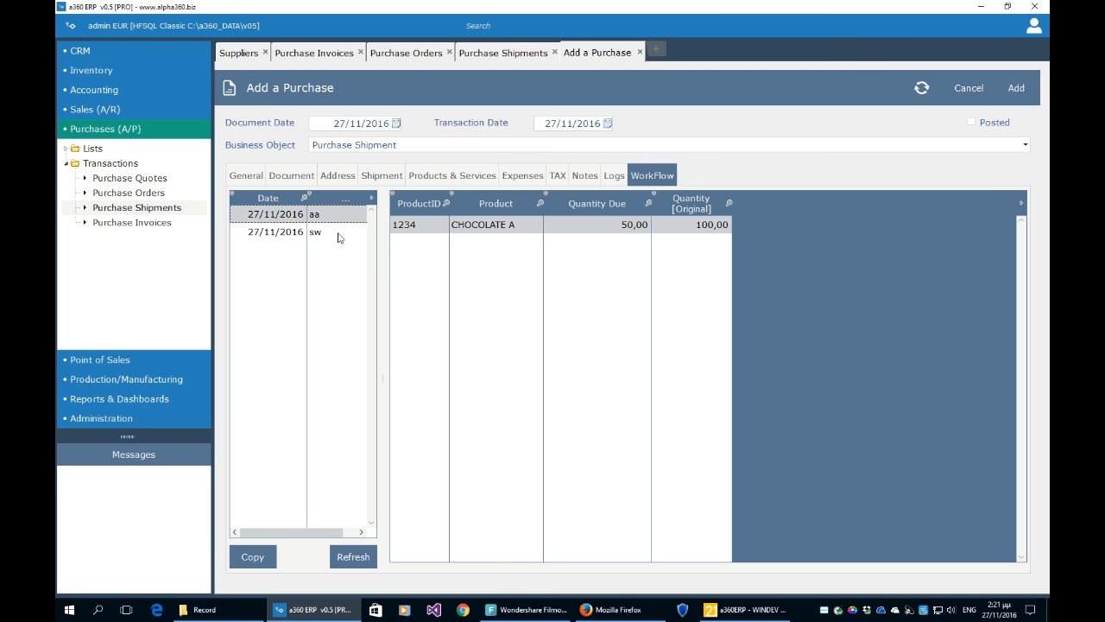
- Set the CHOCOLATE A line to 150 packages, then discard the unsaved draft
left_click(451, 176)
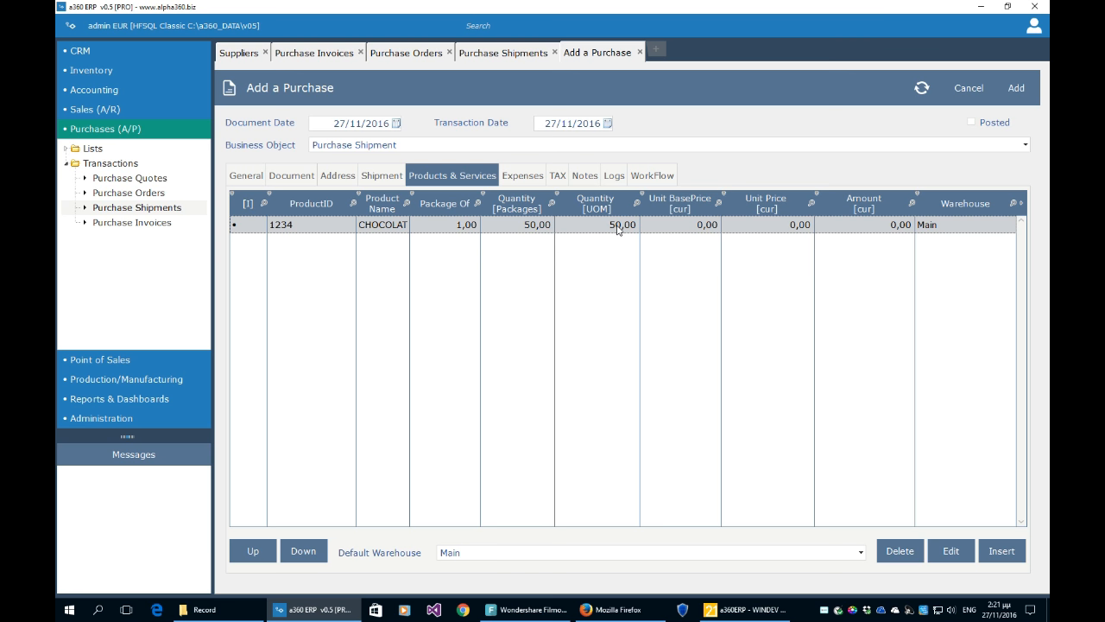
left_click(535, 225)
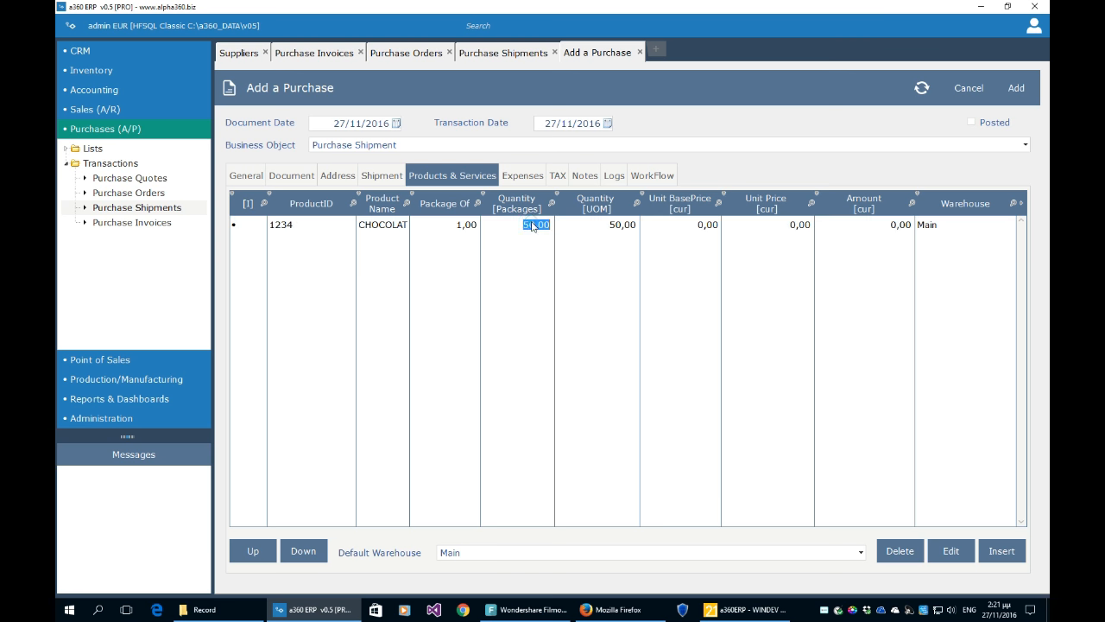
left_click(528, 252)
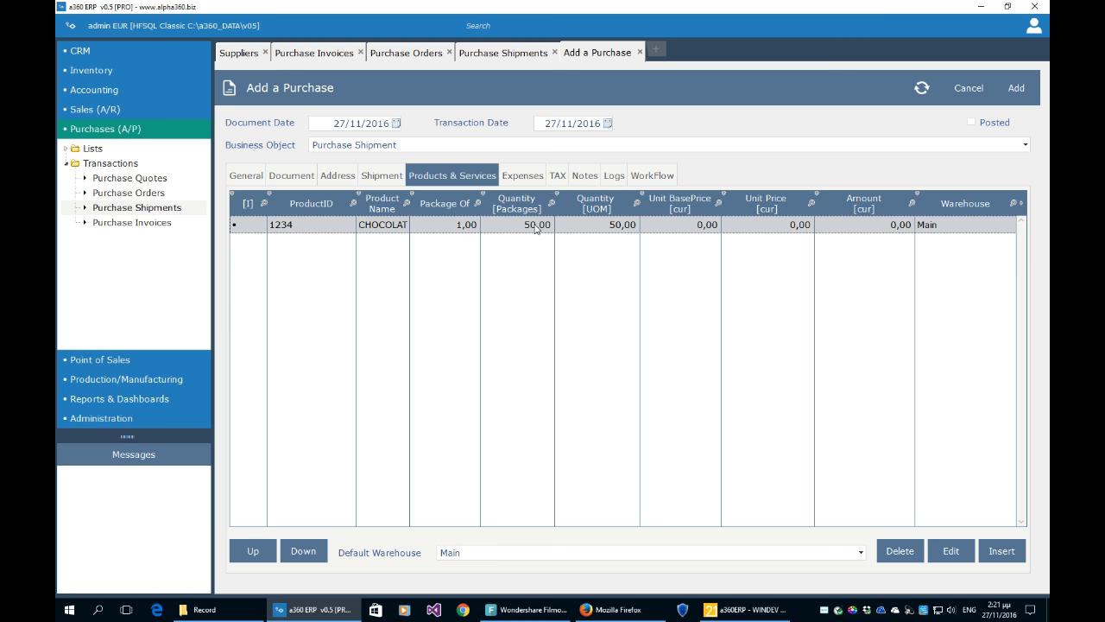
left_click(530, 226)
type("150")
left_click(520, 275)
left_click(639, 53)
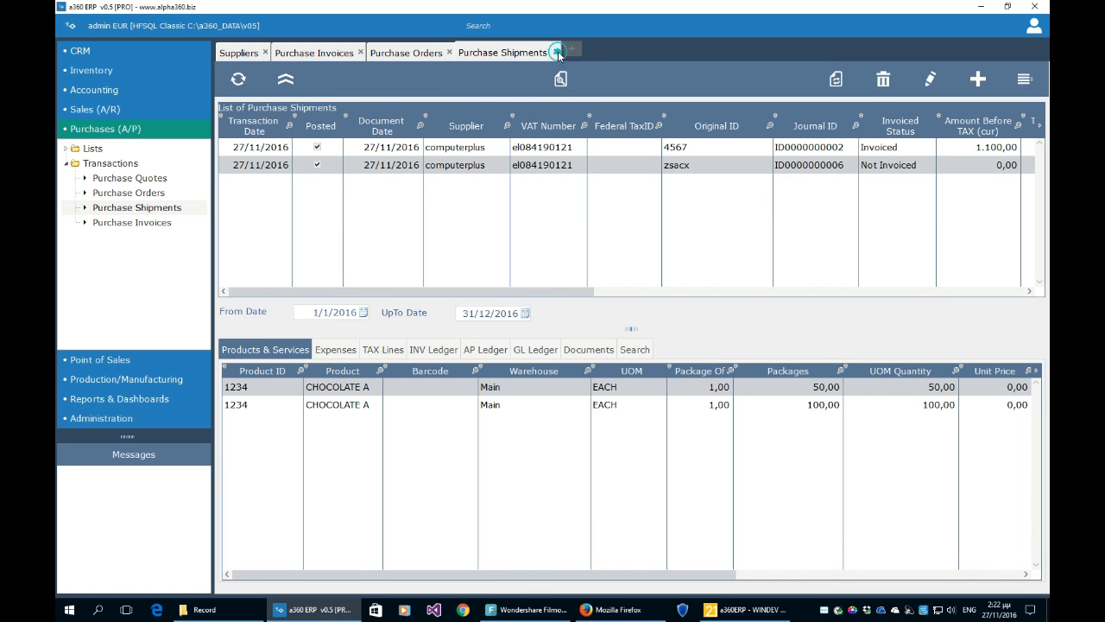
- Close the shipment and order lists and widen the Purchase Invoices Supplier column to show names
left_click(557, 52)
left_click(449, 53)
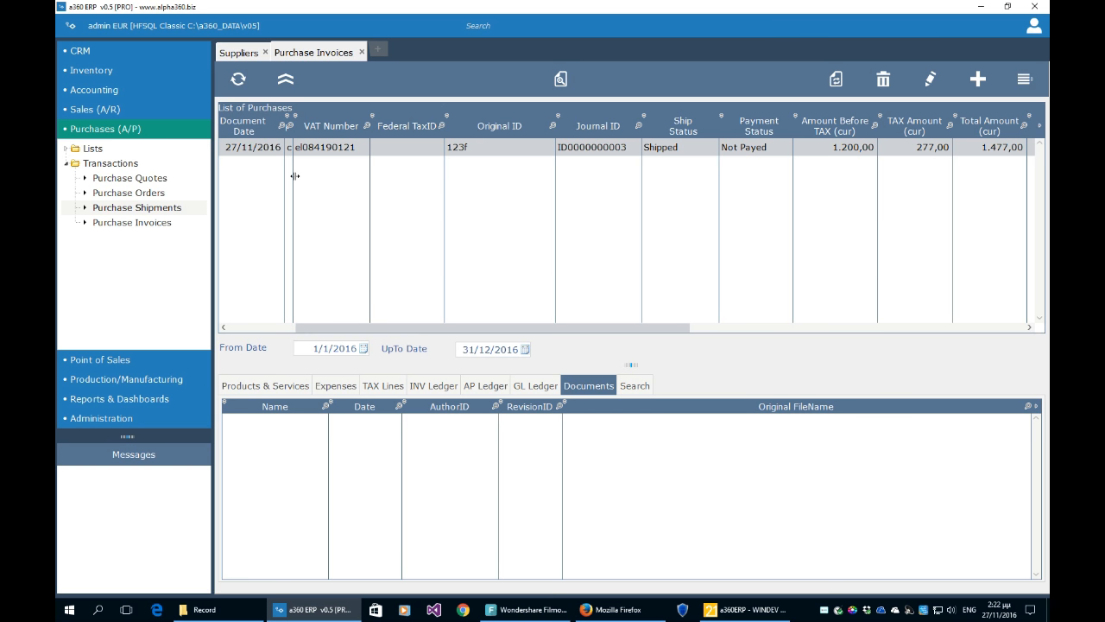
left_click_drag(292, 172, 353, 172)
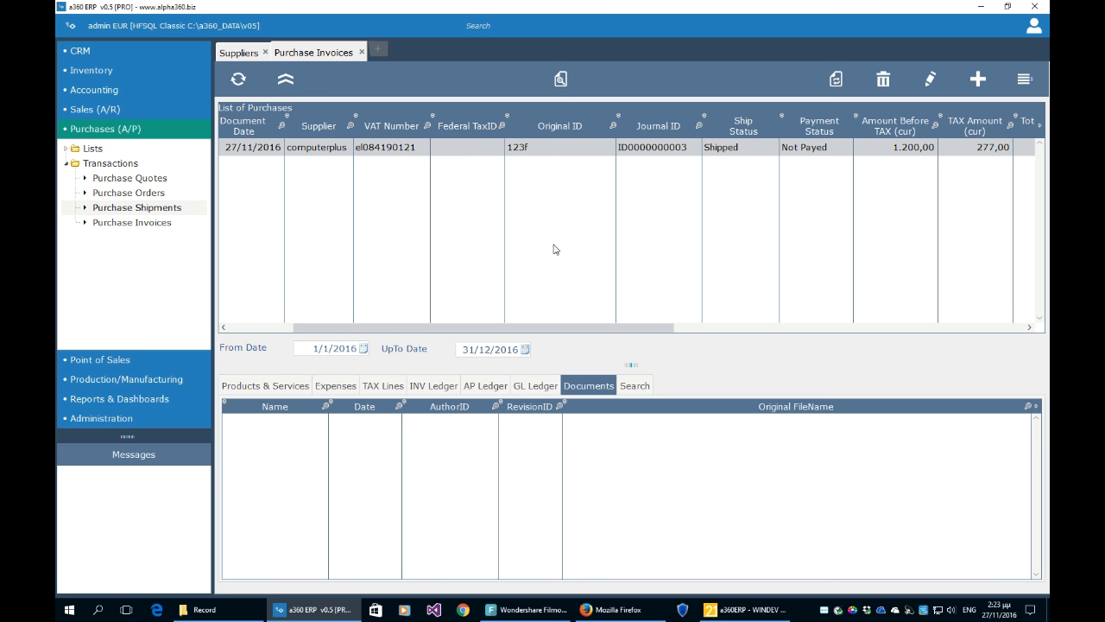
left_click_drag(650, 329, 345, 308)
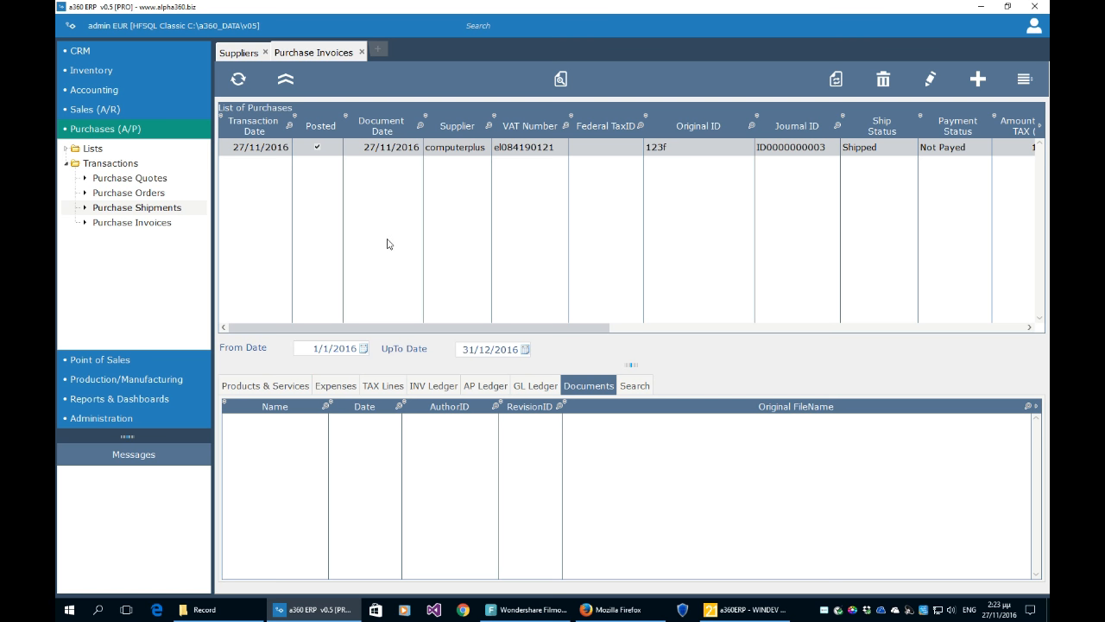
double_click(491, 243)
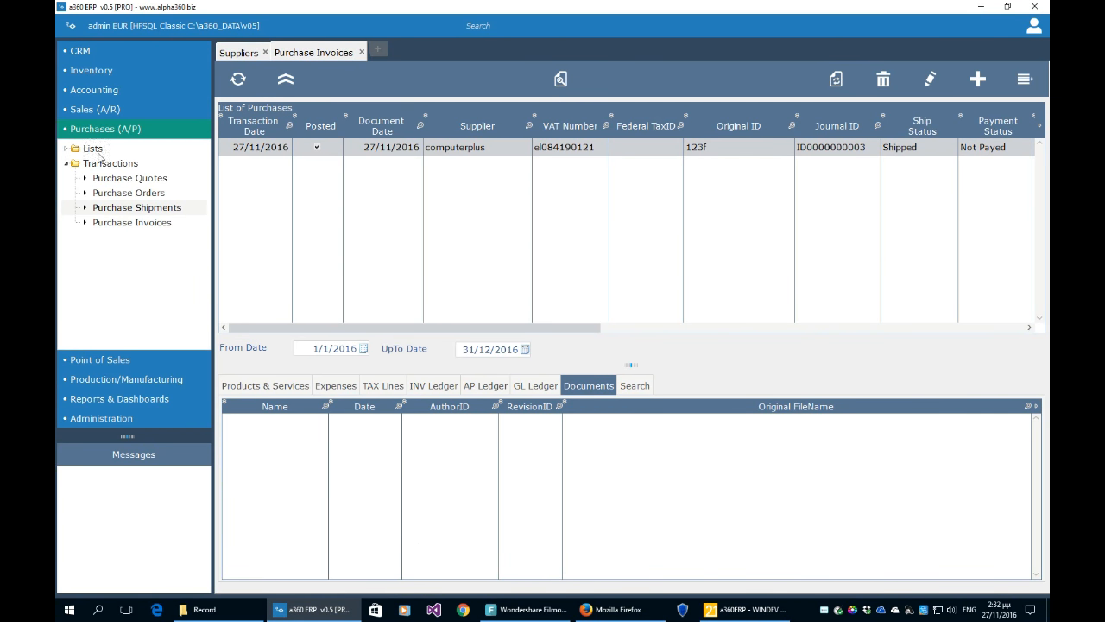
left_click(94, 92)
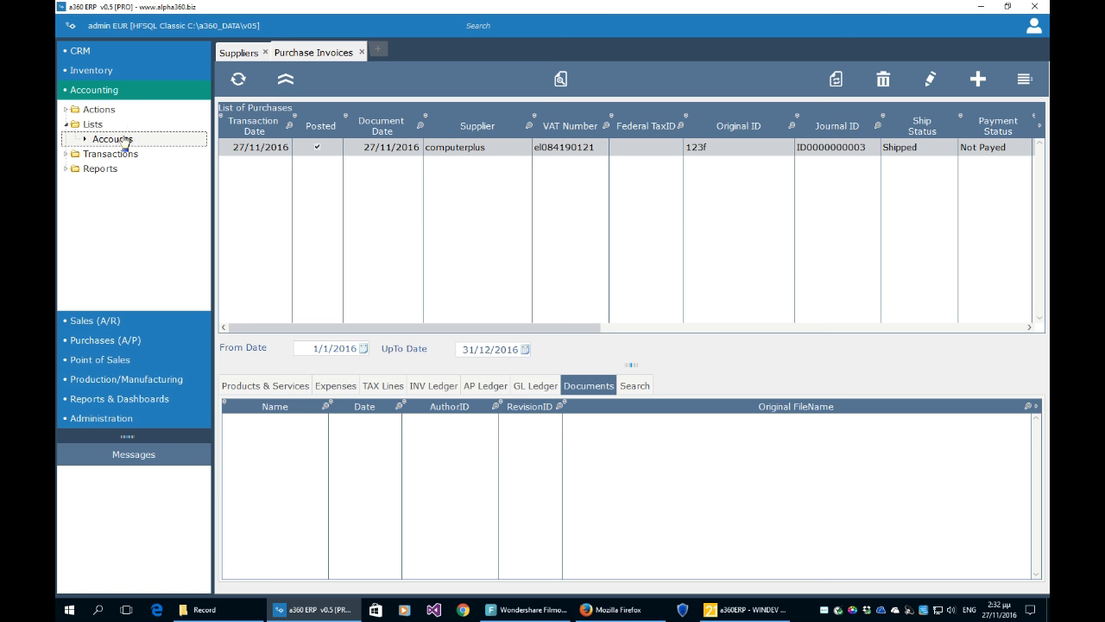
- Open the chart of accounts list from the Accounting section
left_click(122, 143)
left_click(105, 109)
left_click(68, 109)
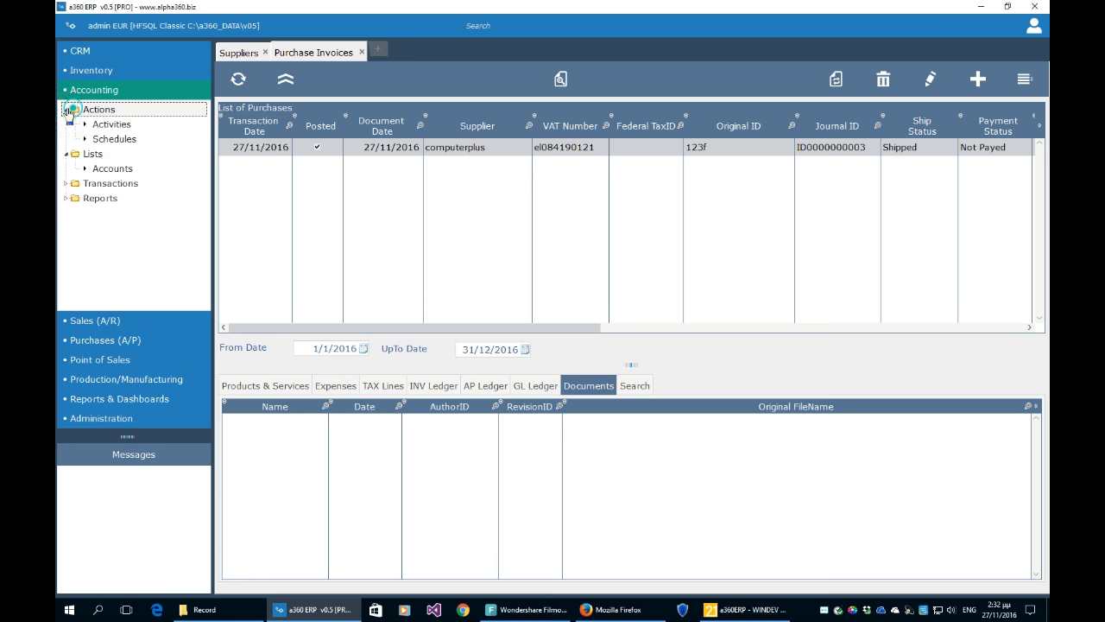
double_click(102, 168)
- Browse accounts 150 Supplies, 178, 180 Equipment and 188 Accumulated Depreciation
left_click(351, 191)
scroll(388, 268, "down", 1)
scroll(389, 268, "up", 1)
left_click(354, 278)
left_click(354, 296)
scroll(357, 300, "down", 3)
scroll(356, 299, "up", 3)
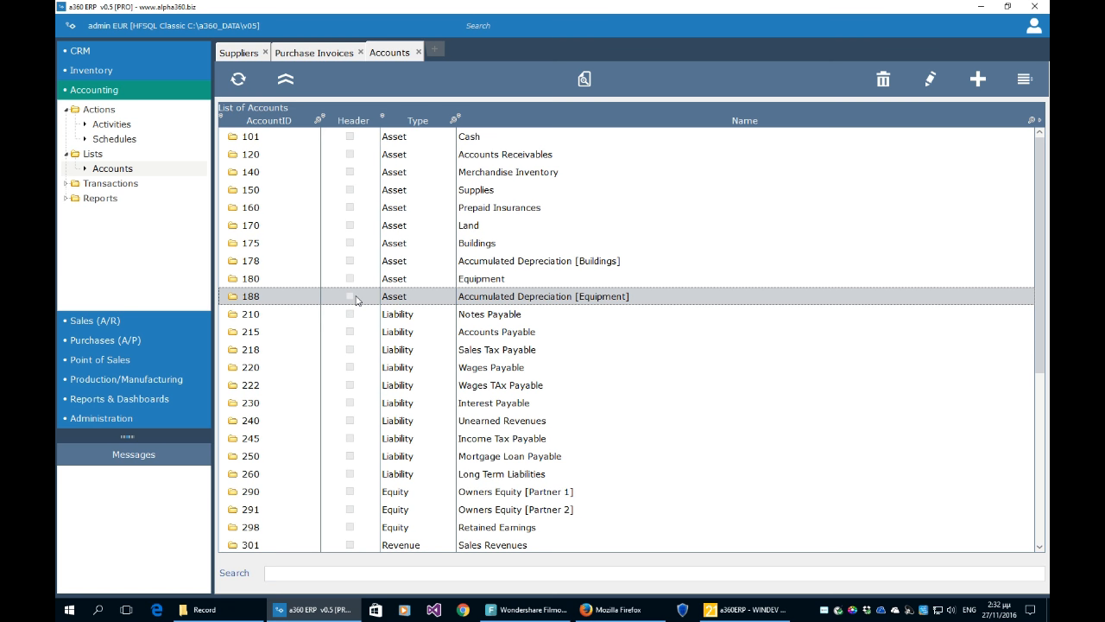
left_click(349, 266)
left_click(350, 281)
left_click(353, 298)
- Select account 218 Sales Tax Payable and open it in the Edit Account form
left_click(275, 190)
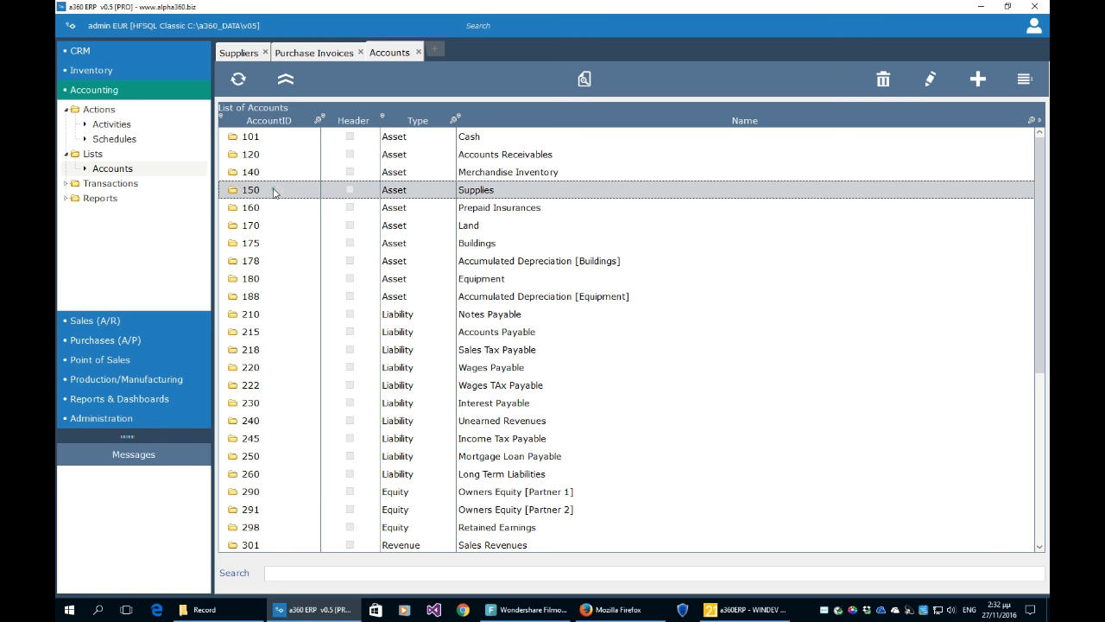
left_click(278, 207)
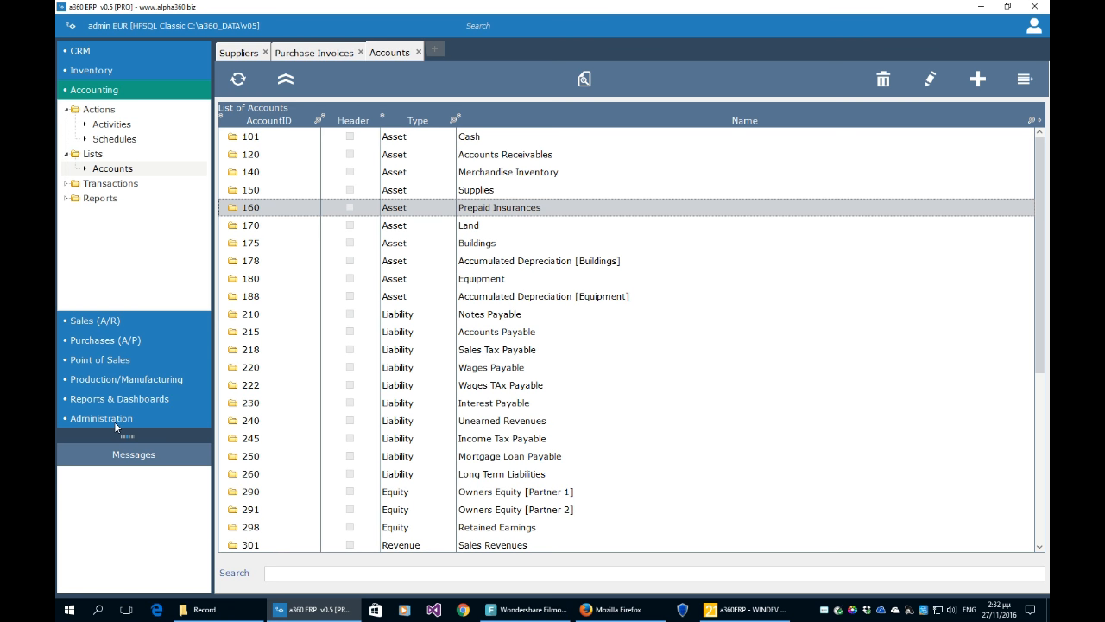
left_click(357, 352)
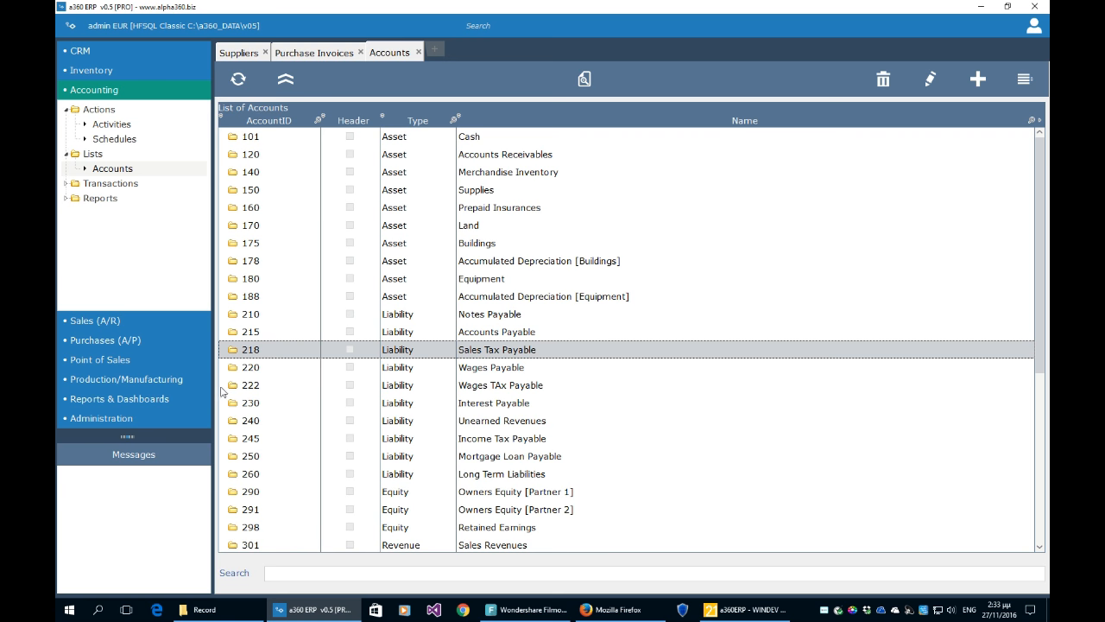
left_click(935, 86)
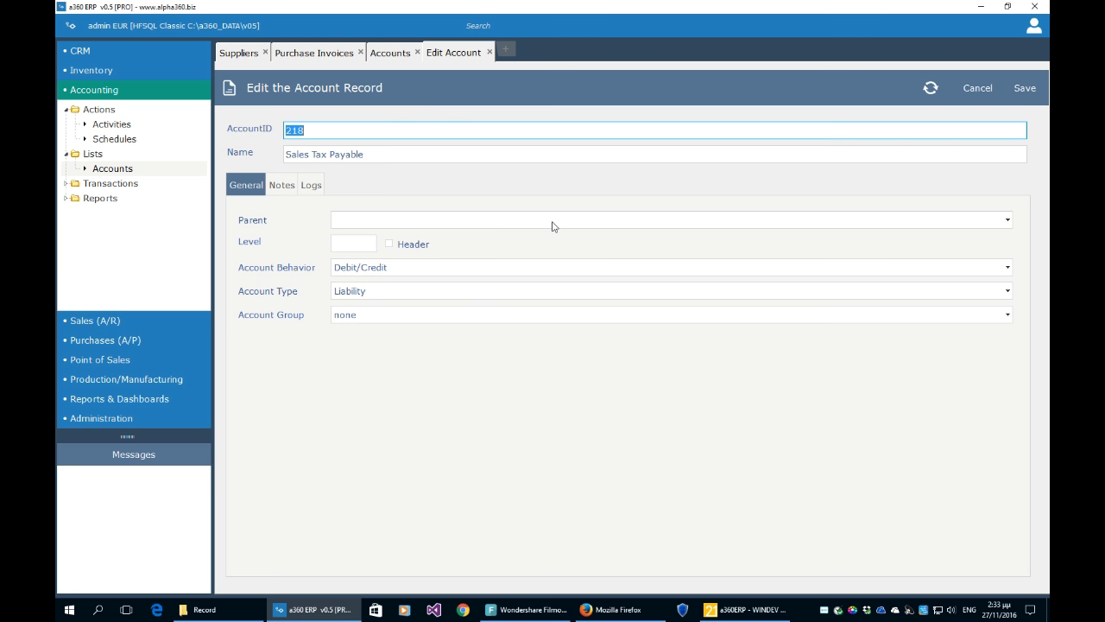
left_click(403, 128)
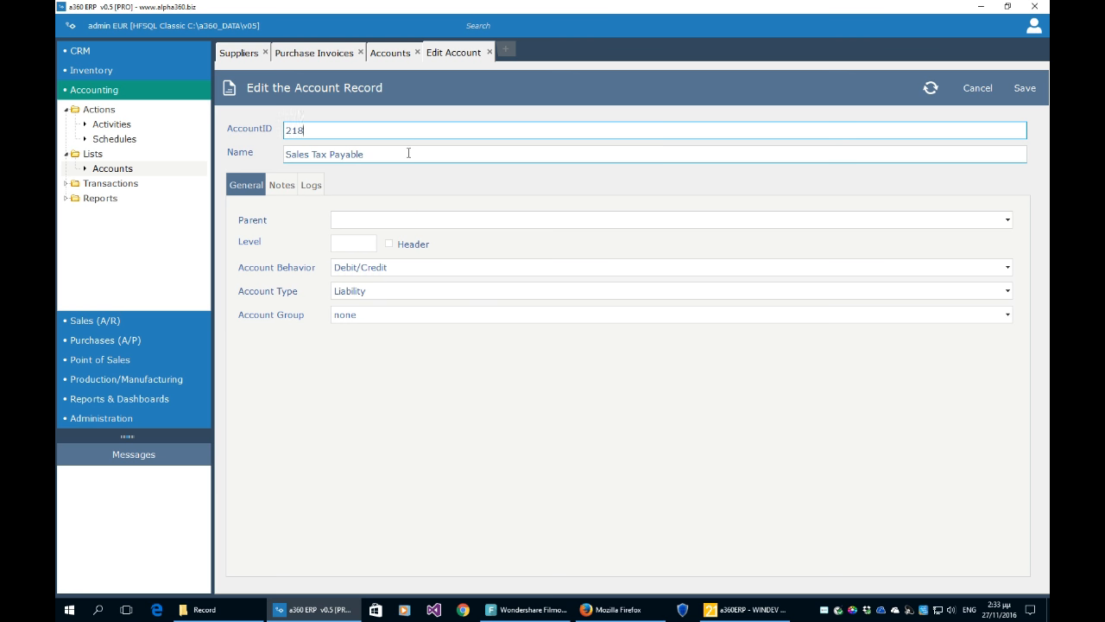
left_click(377, 220)
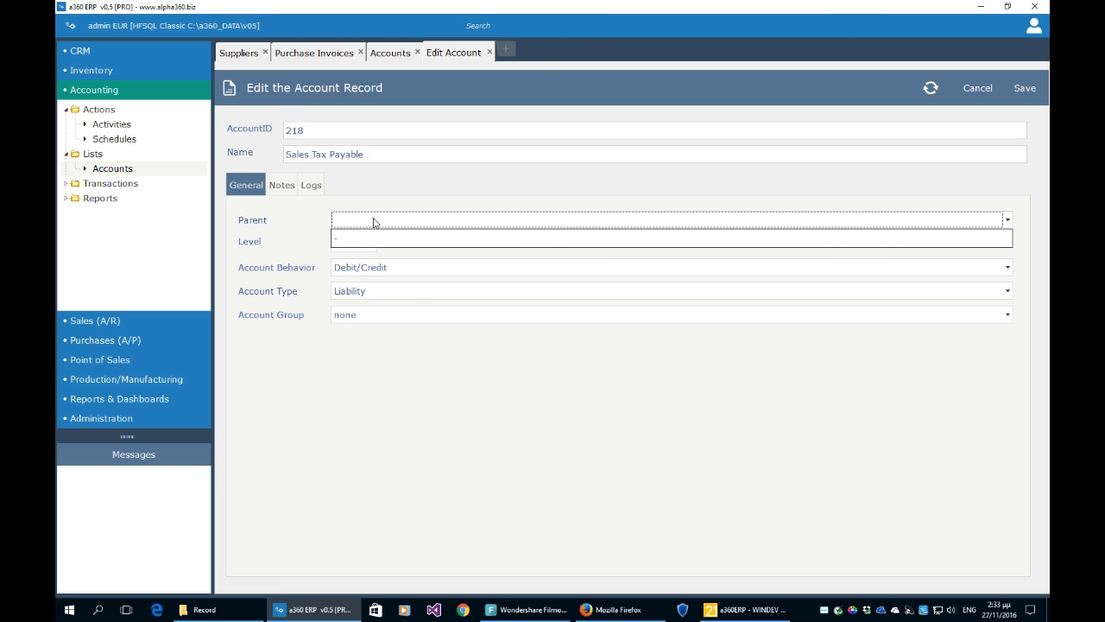
left_click(385, 197)
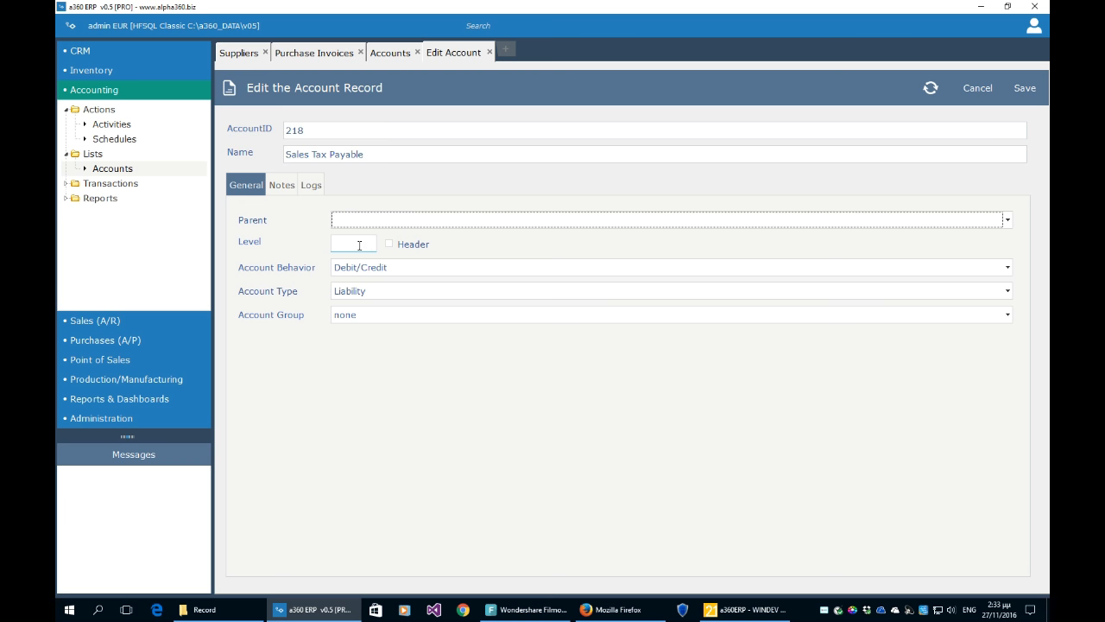
left_click(369, 269)
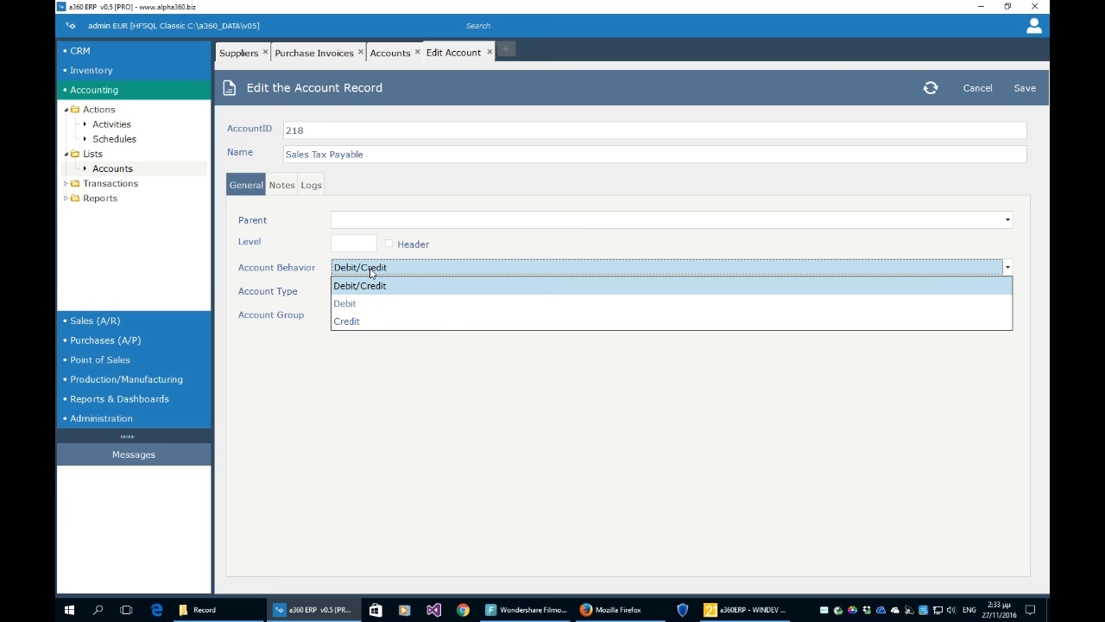
left_click(473, 248)
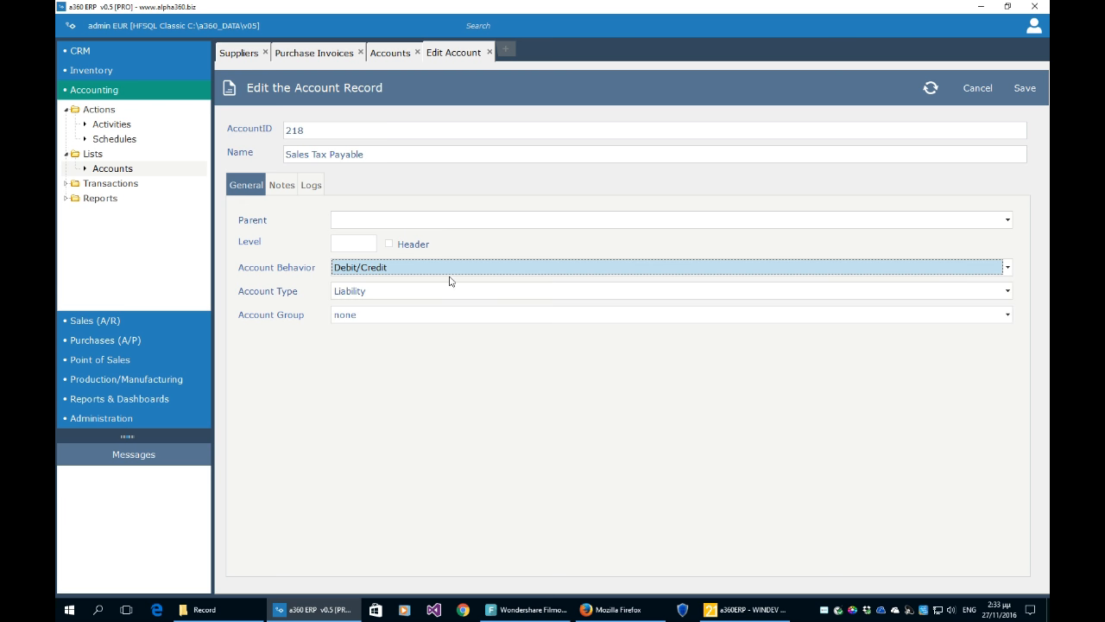
left_click(442, 293)
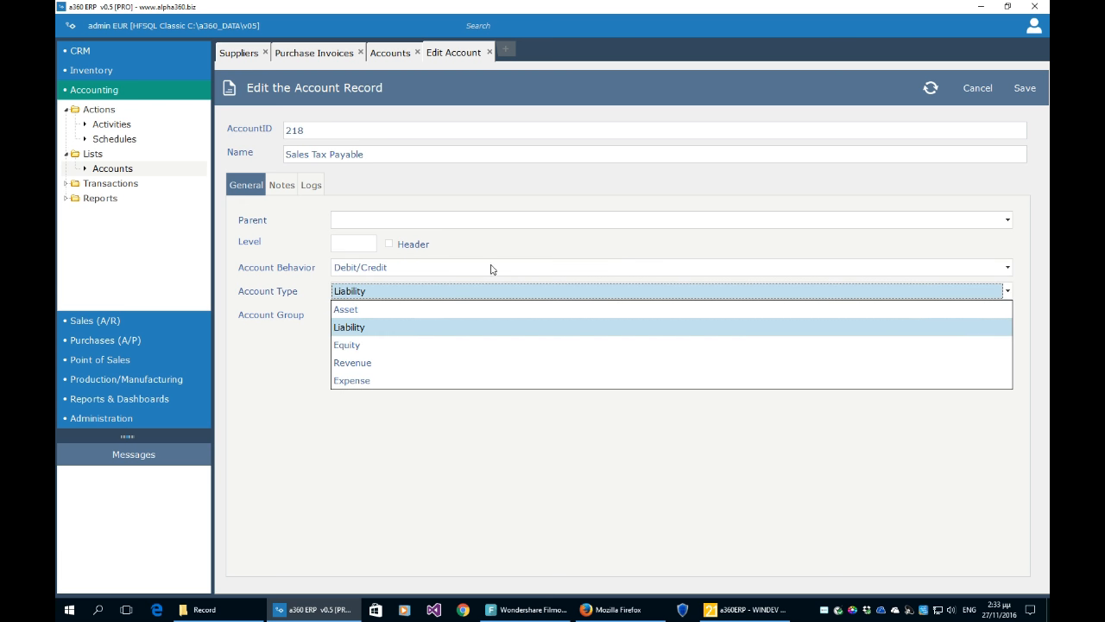
left_click(525, 234)
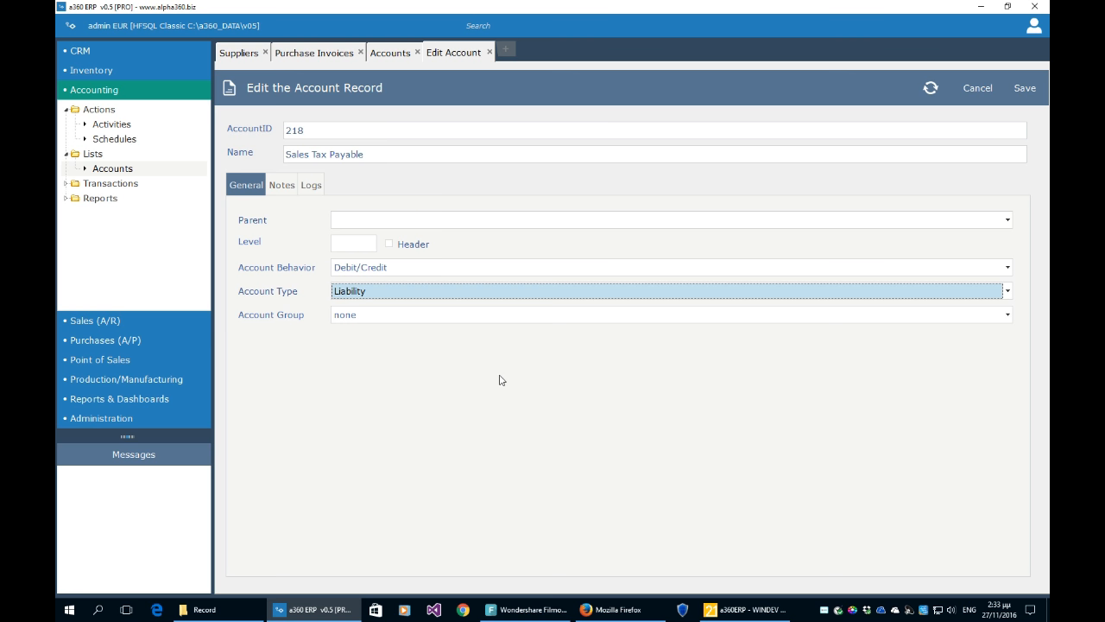
left_click(375, 129)
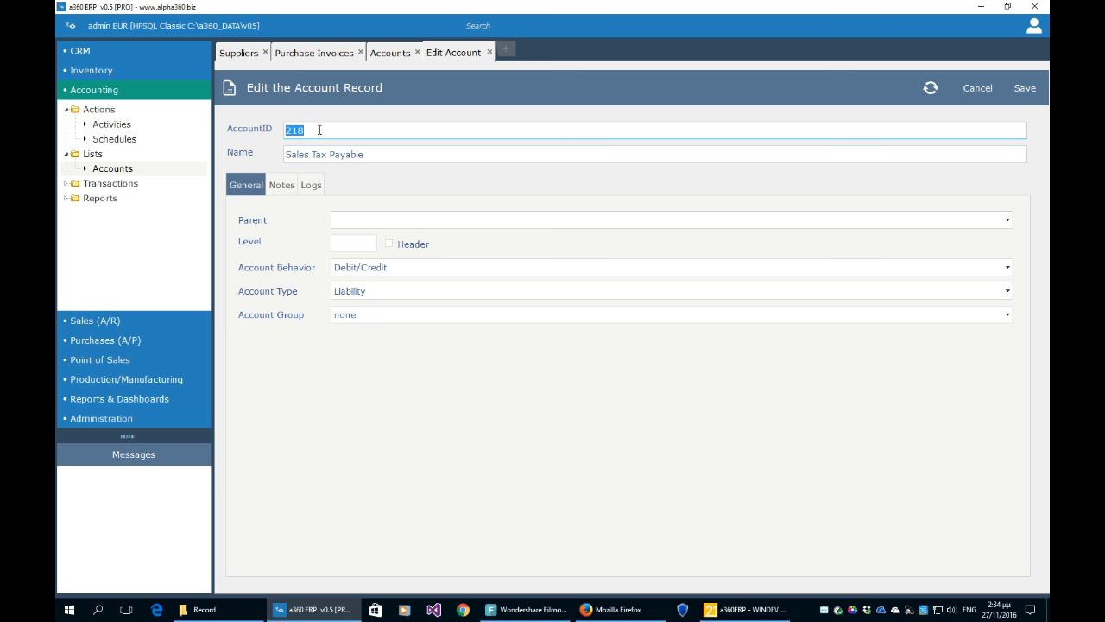
- Close the Sales Tax Payable record and browse accounts 120, 150, 170 and 140 in the list
left_click(489, 51)
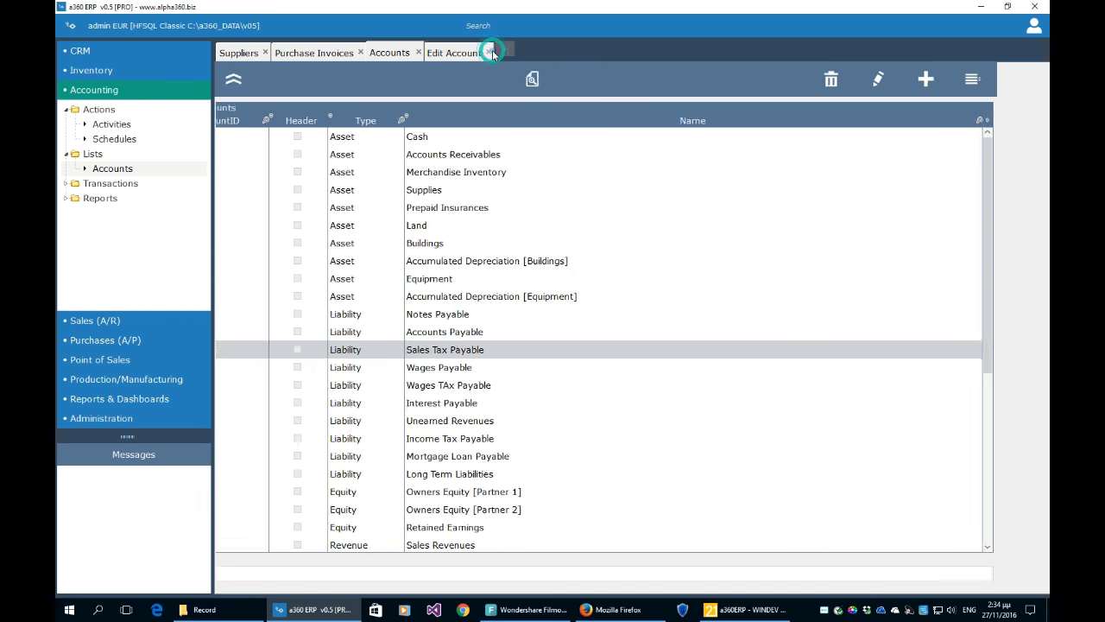
left_click(465, 161)
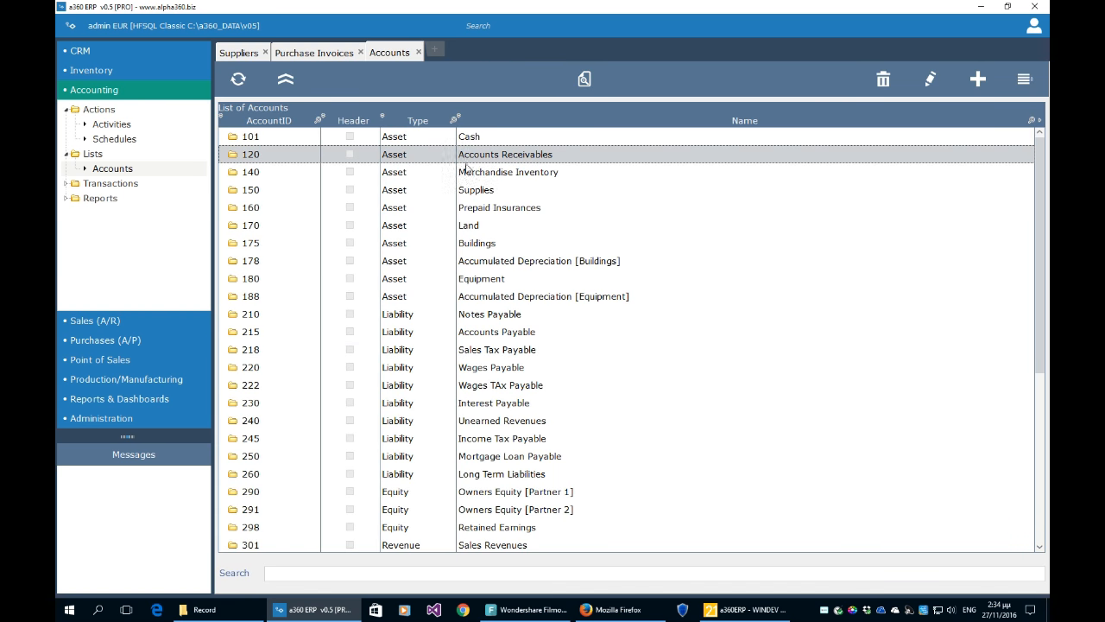
left_click(505, 191)
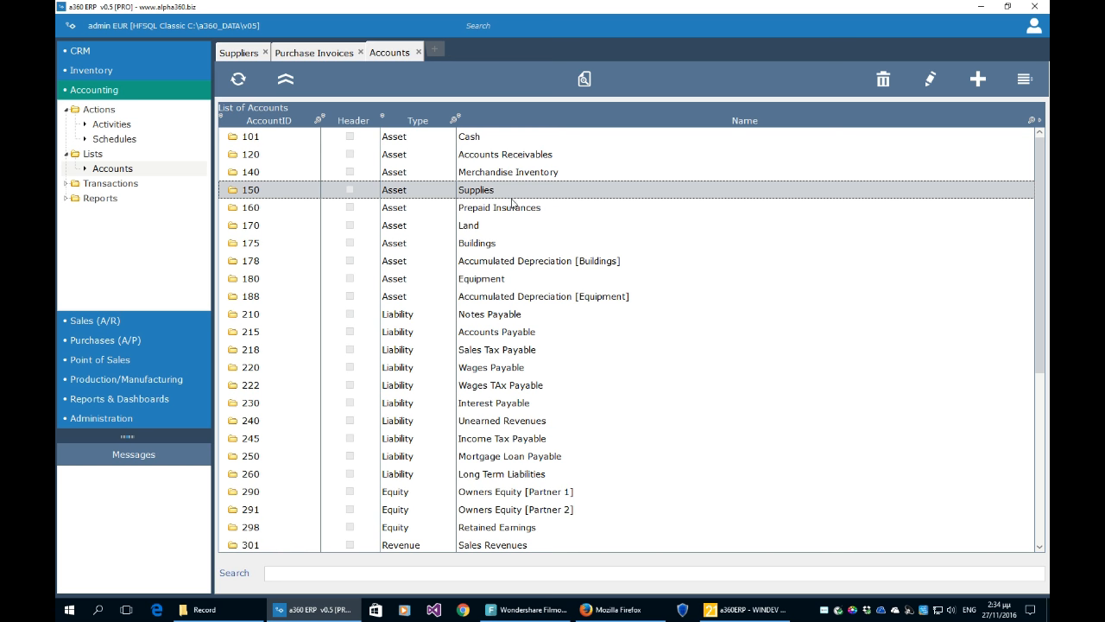
left_click(533, 225)
scroll(532, 226, "down", 1)
scroll(533, 226, "up", 1)
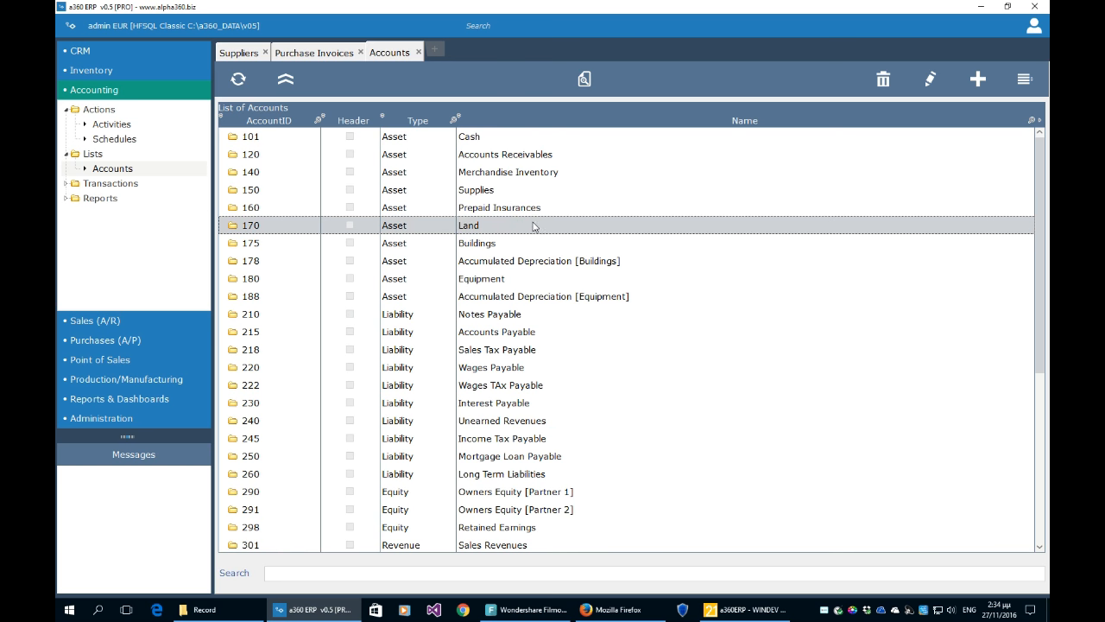
left_click(299, 172)
left_click(292, 189)
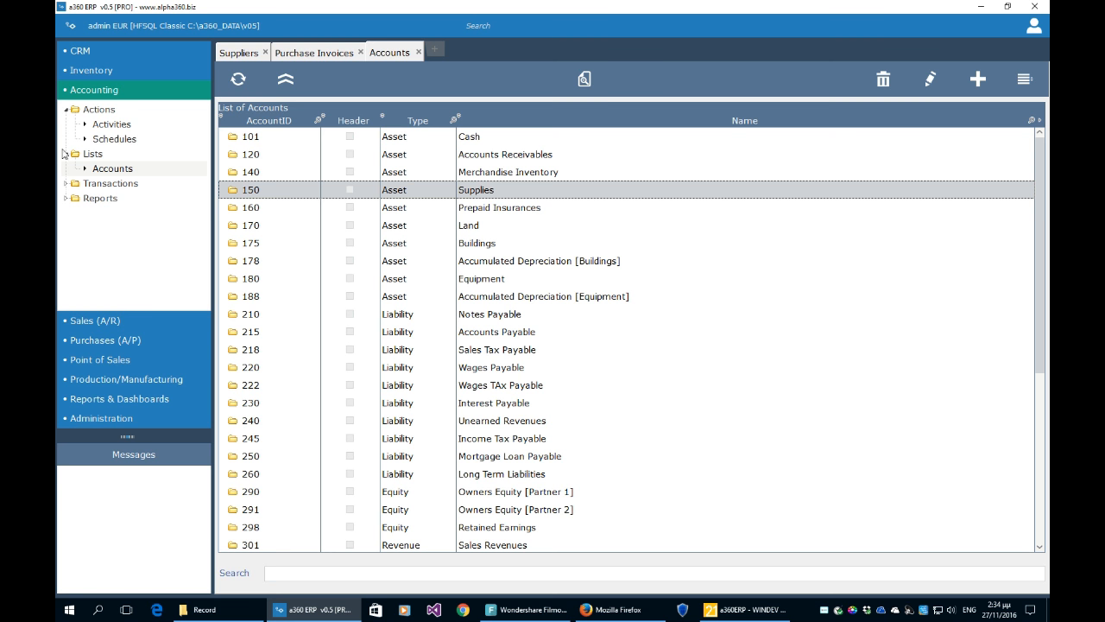
- Collapse the Actions branch and expand Transactions to reach the accounting Batches list
left_click(66, 111)
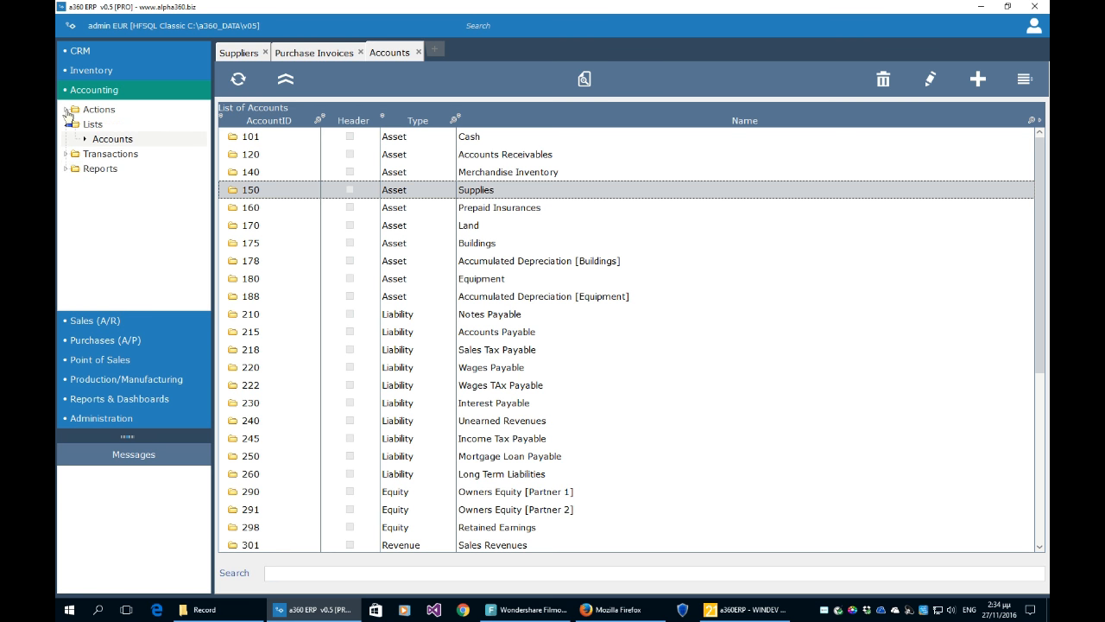
left_click(67, 153)
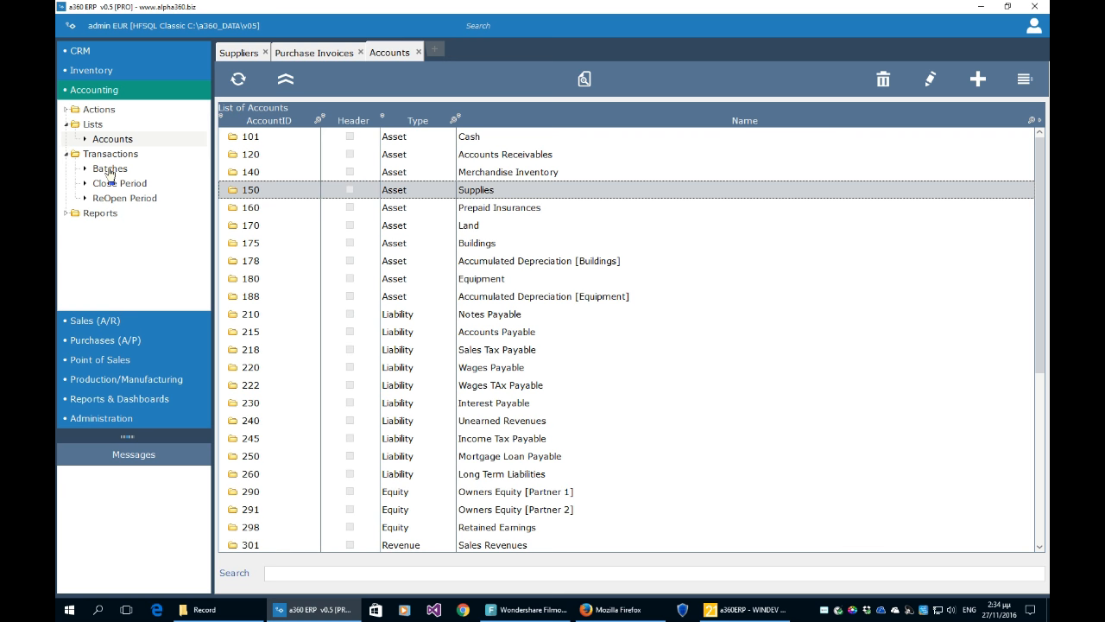
left_click(110, 169)
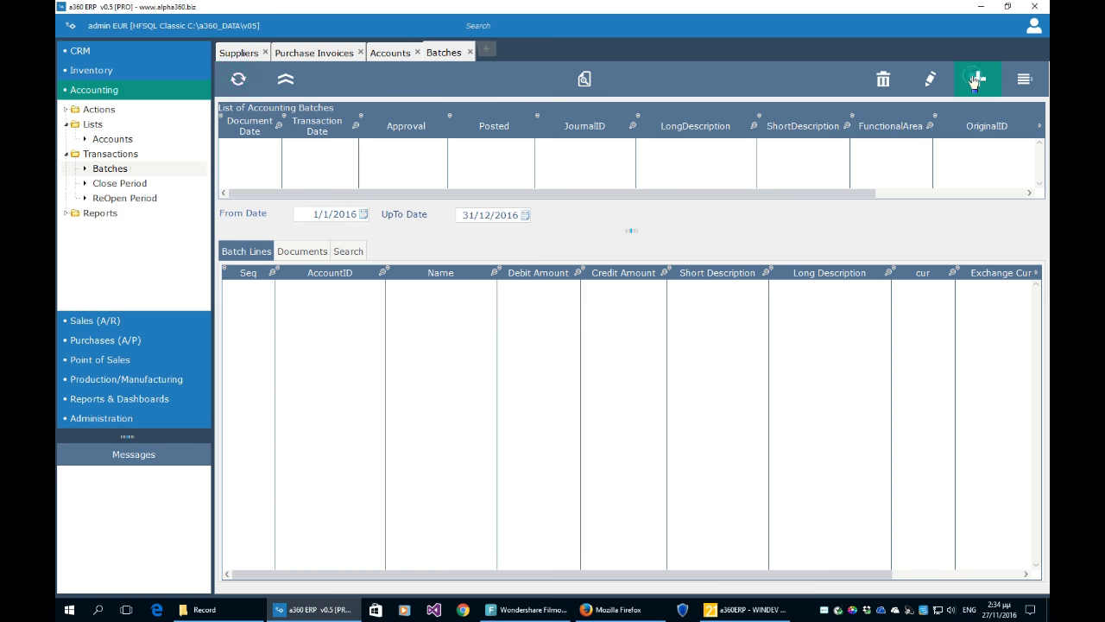
- Start a new accounting batch, reviewing its journal choices and short description before the lines
left_click(969, 79)
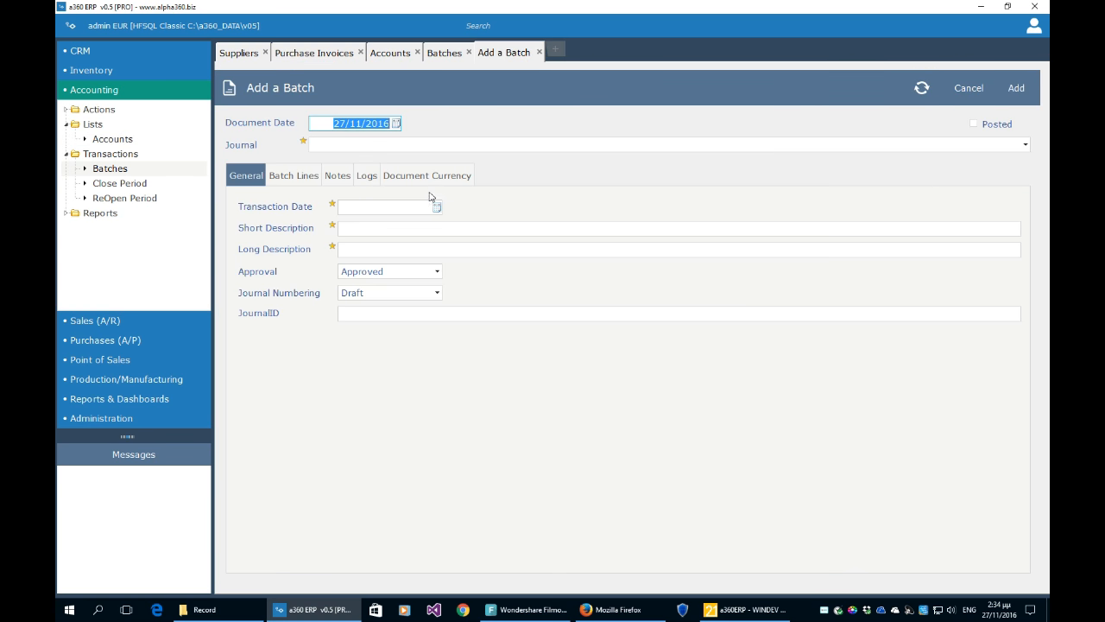
left_click(406, 145)
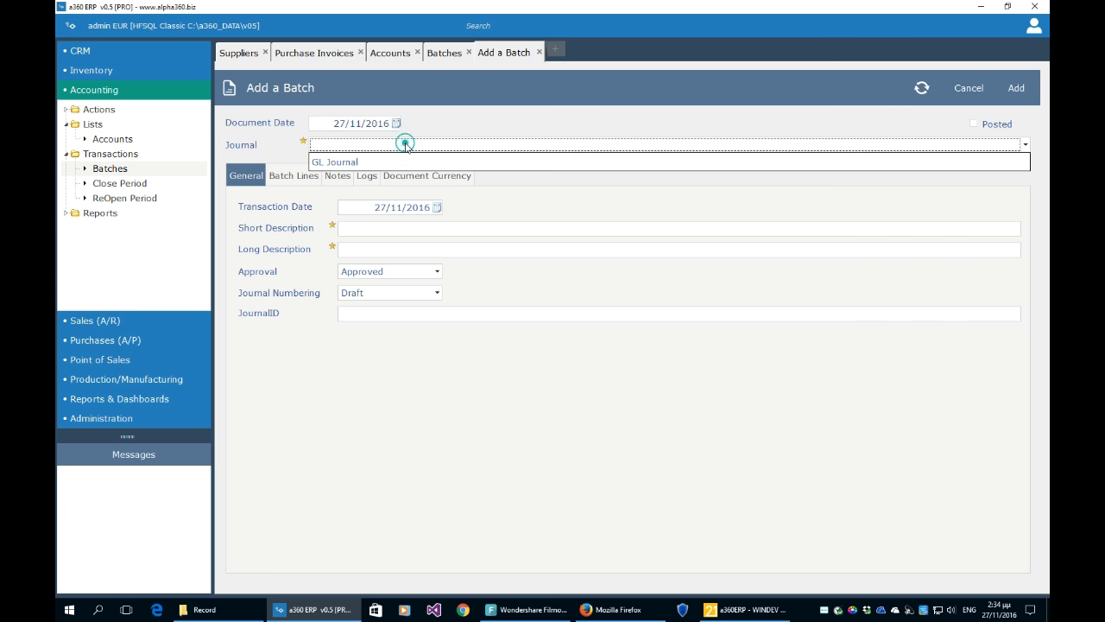
left_click(376, 229)
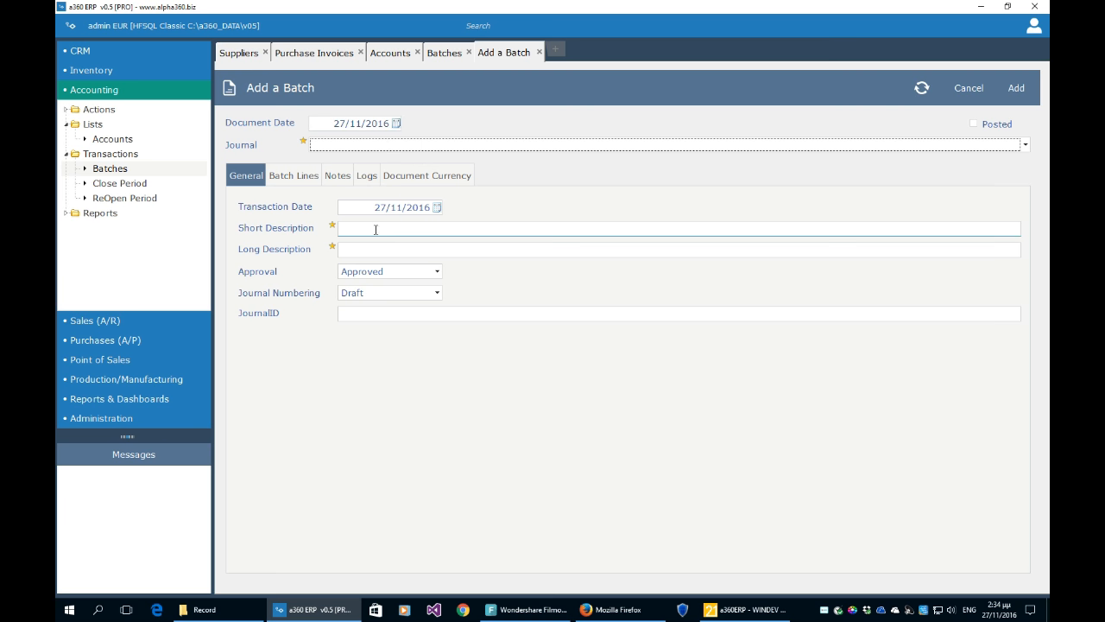
left_click(311, 179)
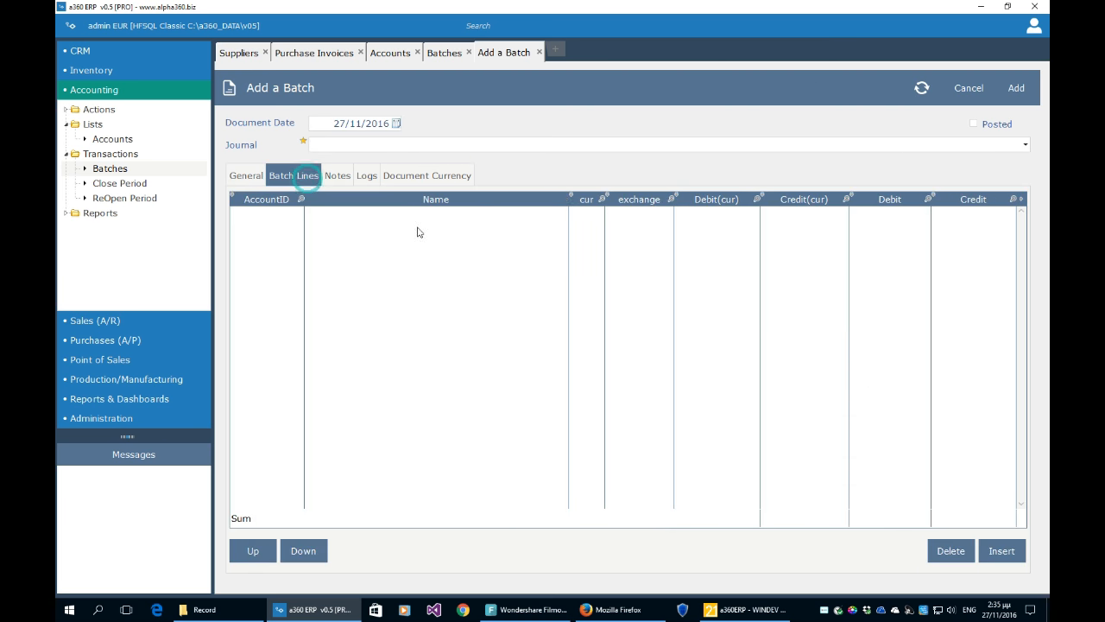
- Add lines 120 Accounts Receivables debit 100 and 170 Land credit 100, then close the batch unsaved
left_click(1003, 557)
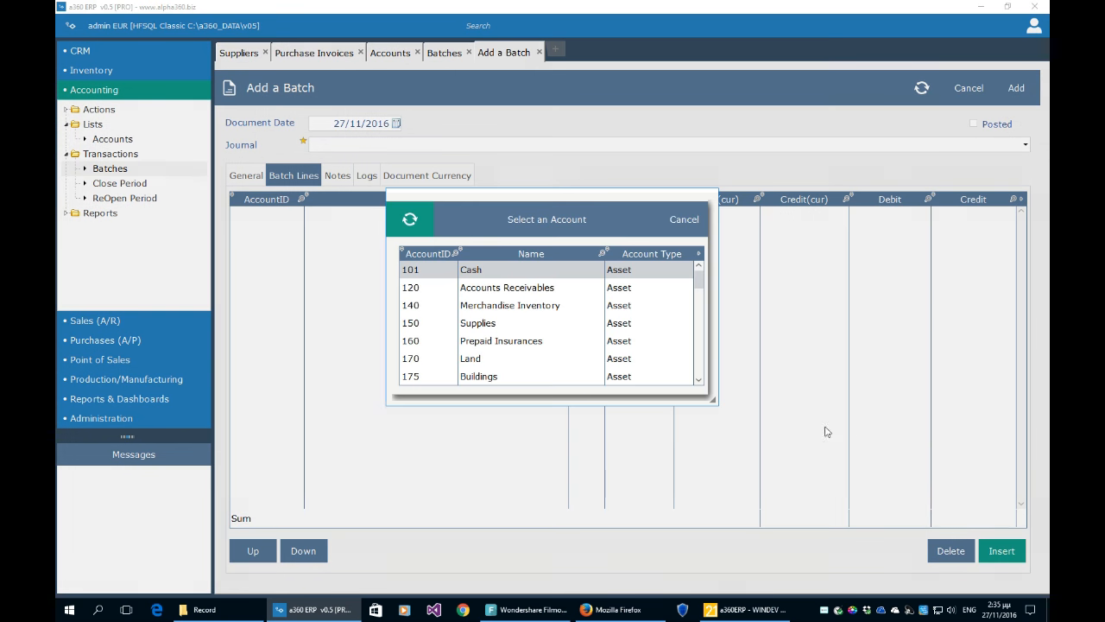
left_click(561, 287)
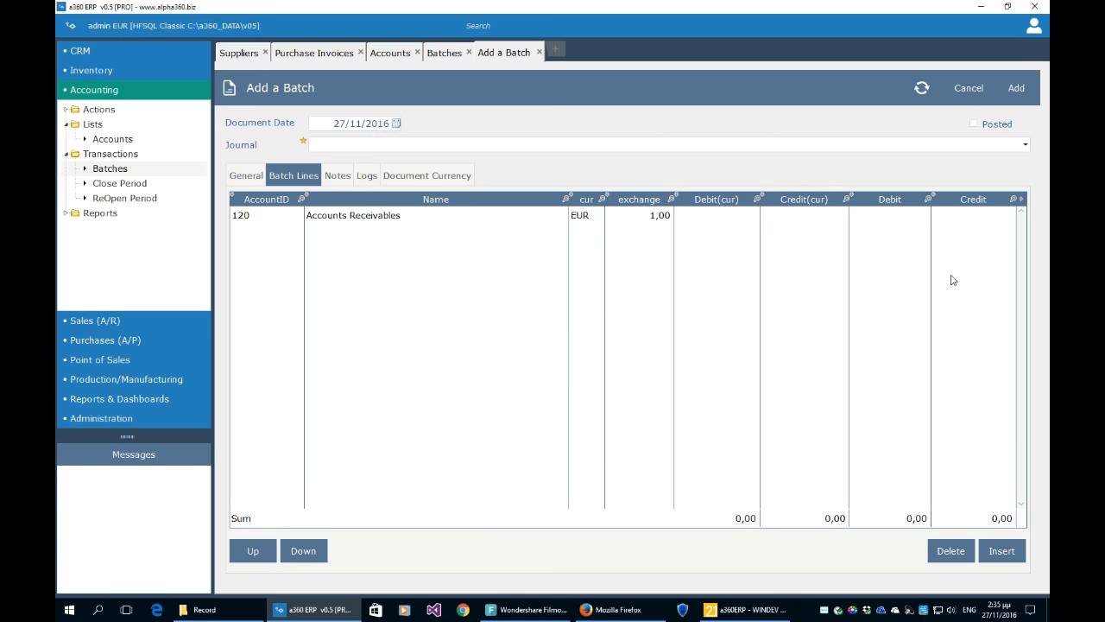
type("100")
left_click(947, 275)
left_click(1010, 550)
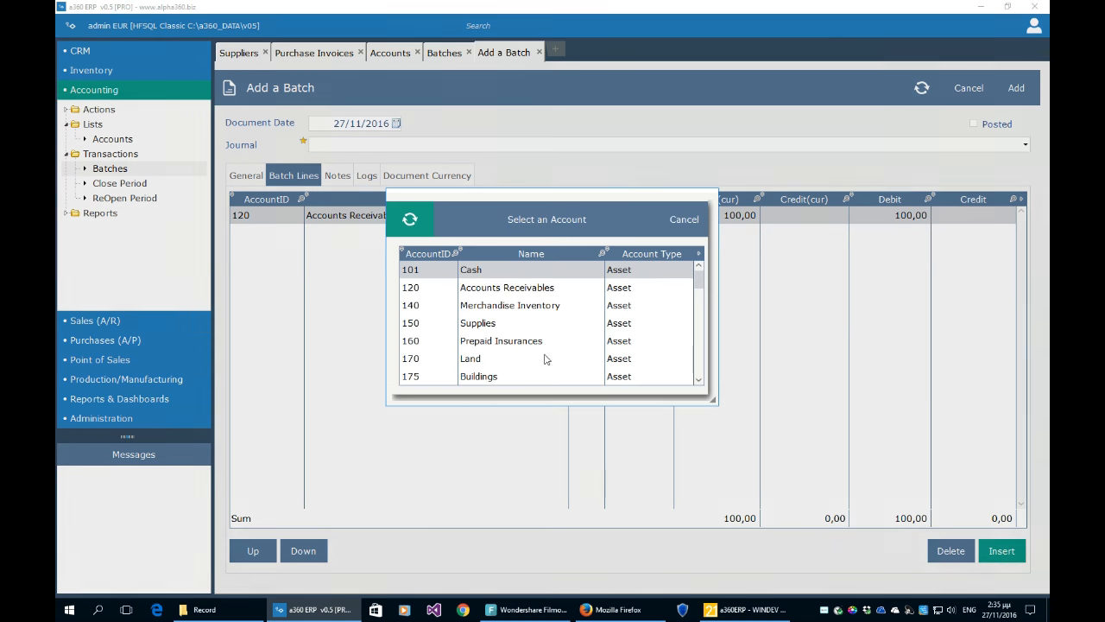
left_click(543, 358)
left_click(582, 220)
left_click(815, 231)
type("100")
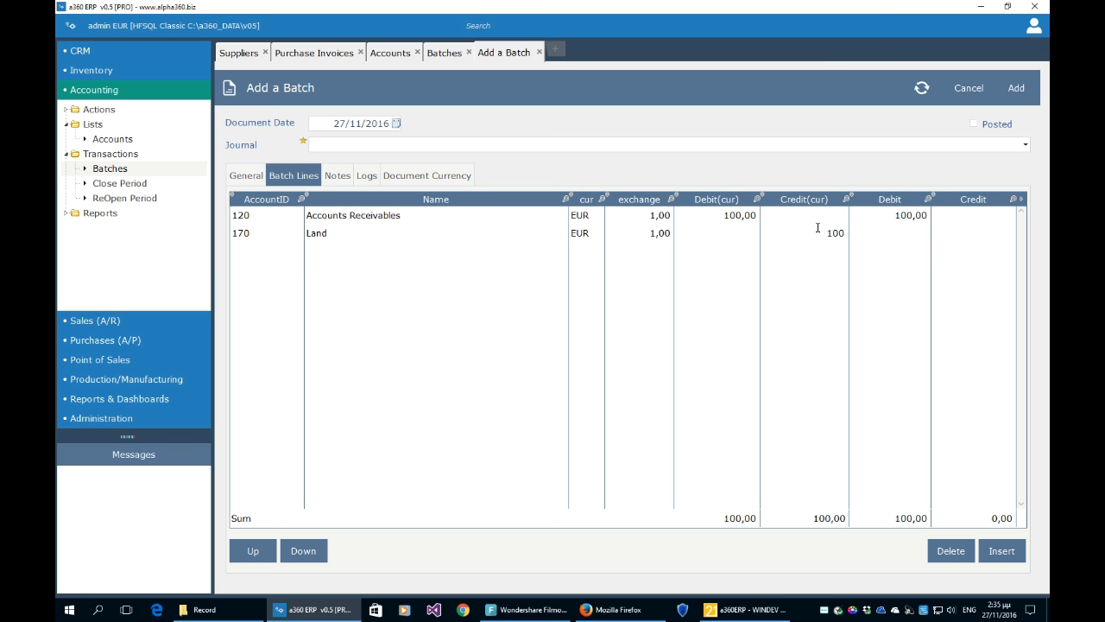
left_click(760, 315)
left_click(681, 306)
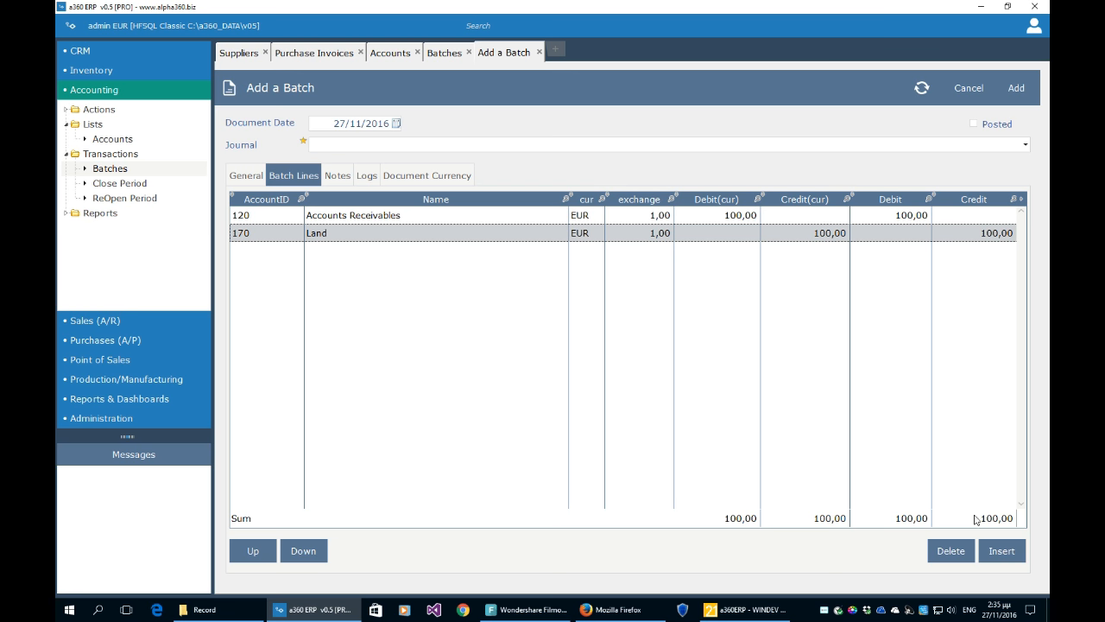
left_click(538, 53)
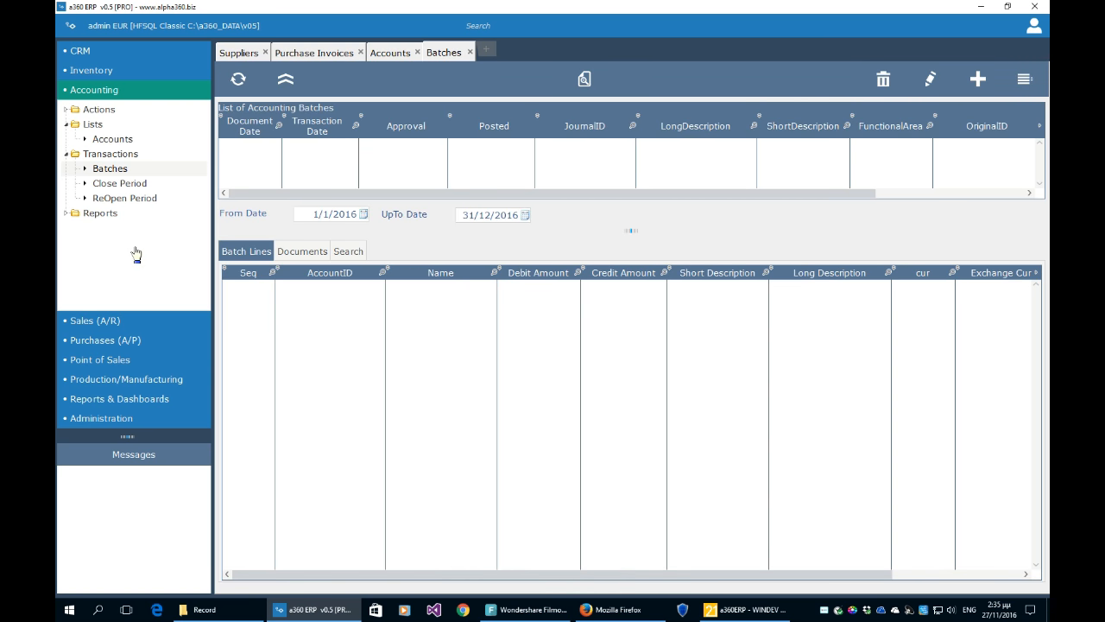
- Open the Trial Balance and General Ledger reports; Income Statement only shows a not-implemented notice
left_click(66, 214)
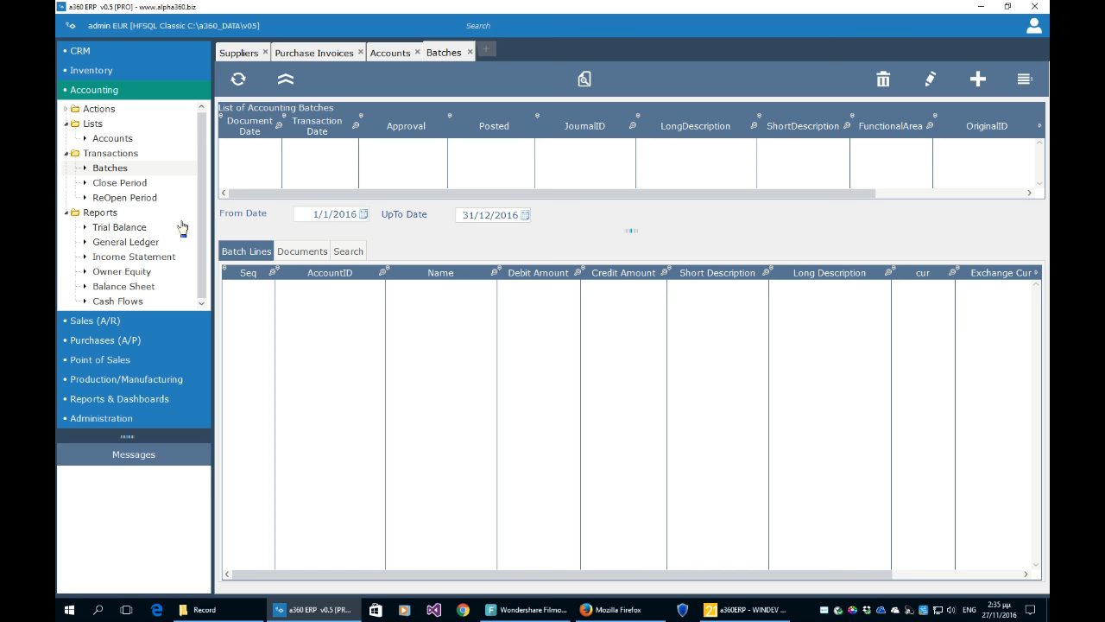
left_click(142, 231)
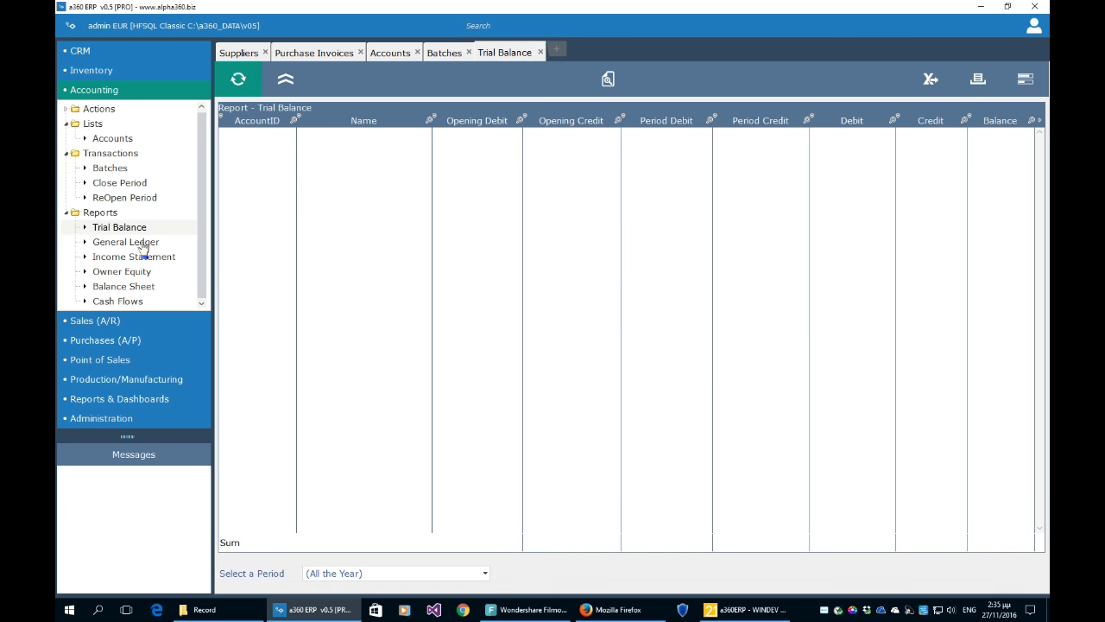
left_click(143, 245)
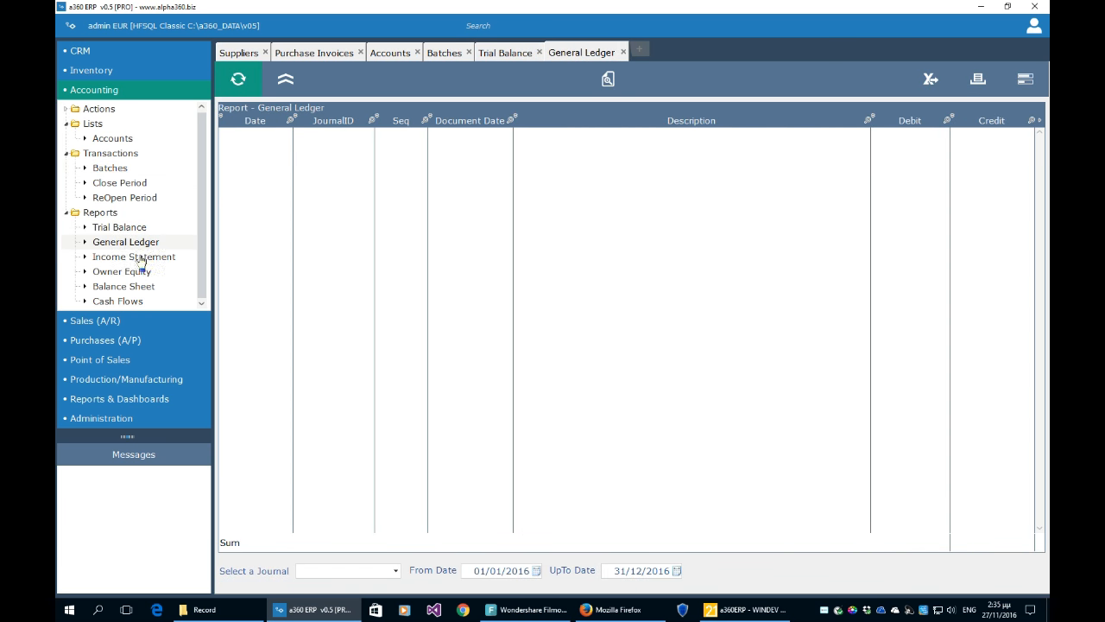
left_click(142, 258)
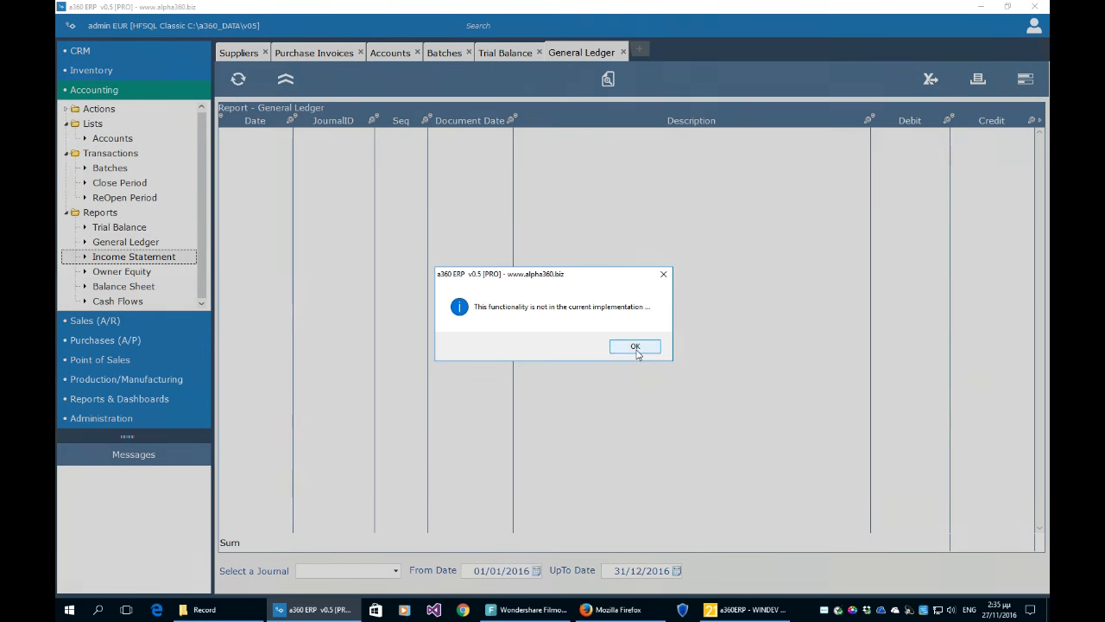
left_click(634, 346)
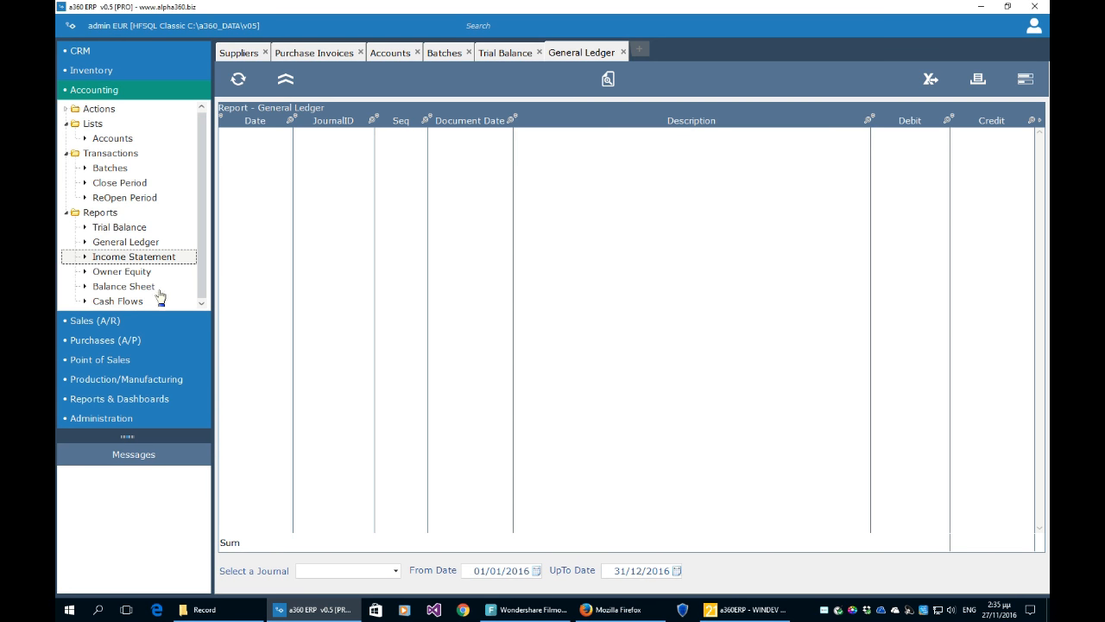
left_click_drag(202, 281, 203, 295)
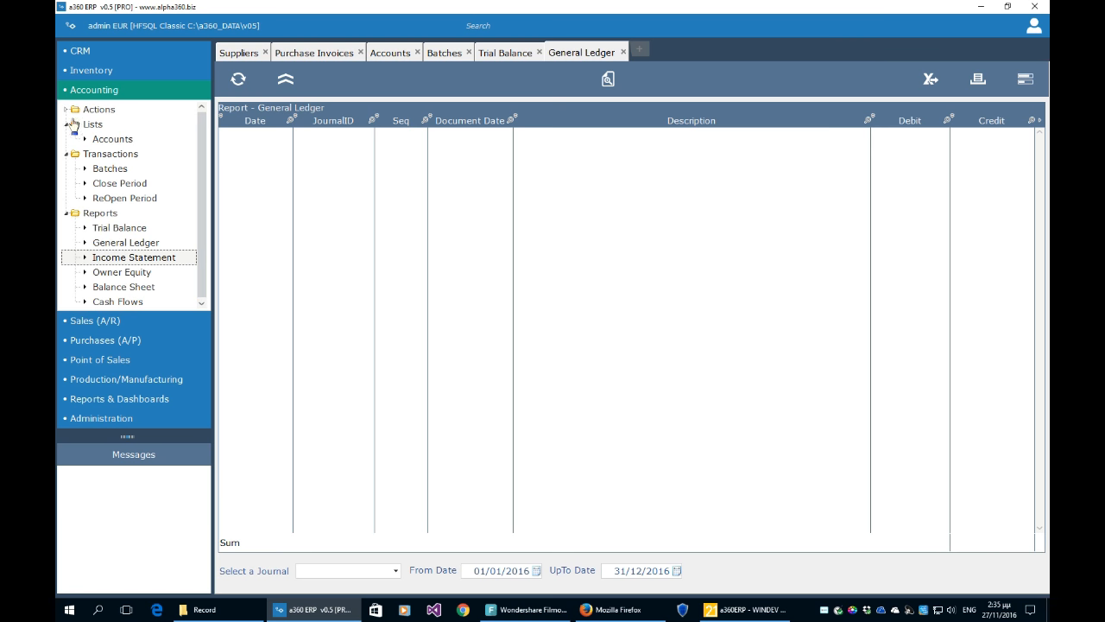
- Collapse the Lists, Transactions and Reports branches of the accounting tree
left_click(67, 125)
left_click(66, 139)
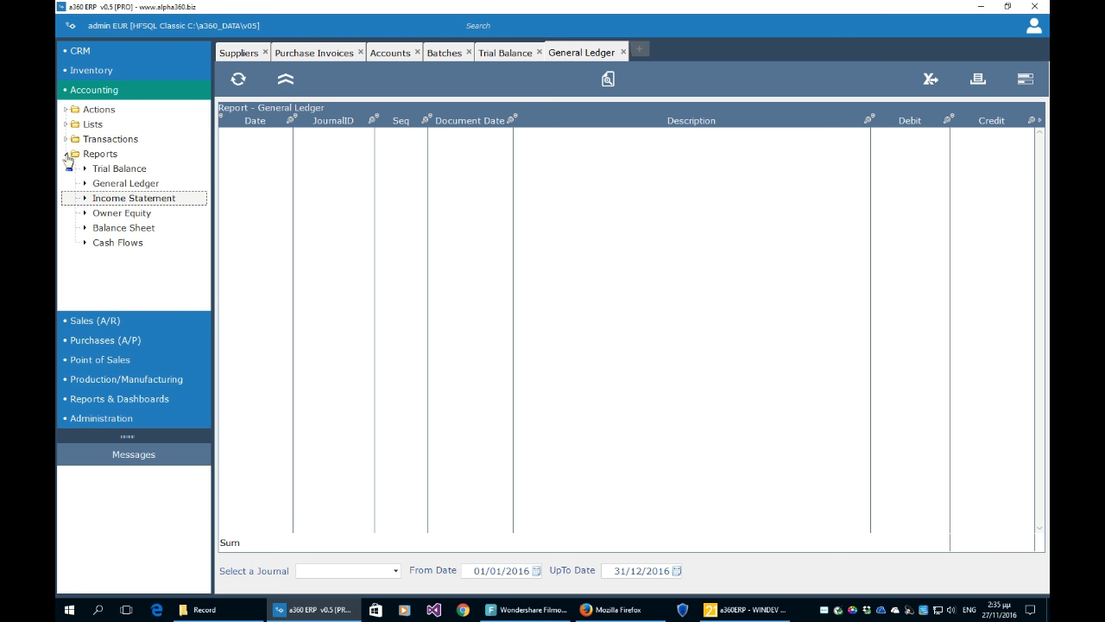
left_click(67, 154)
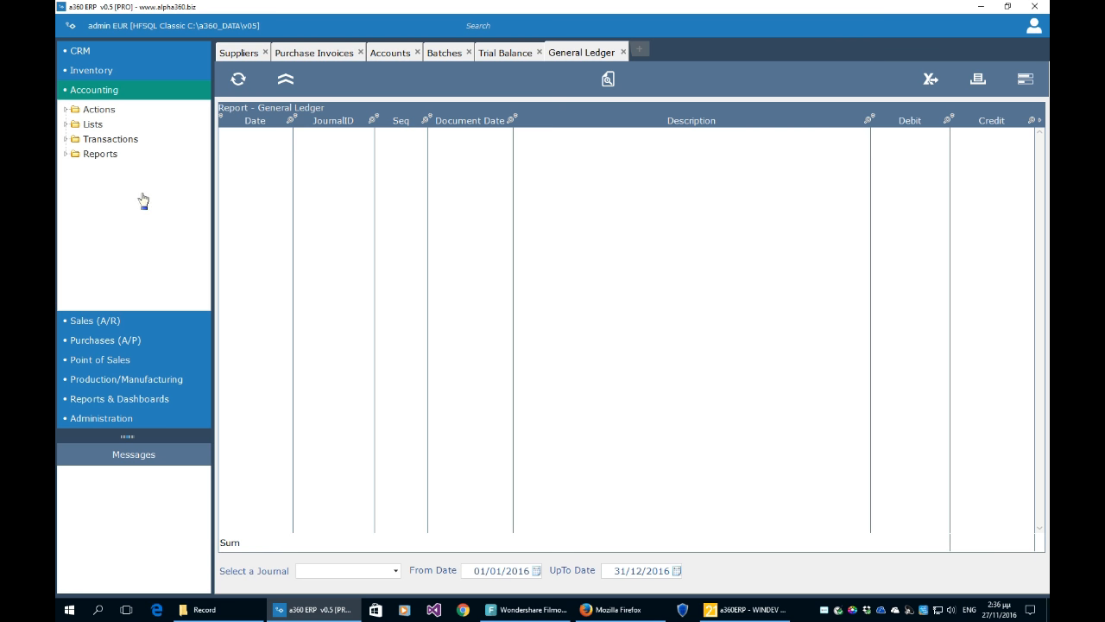
left_click(101, 418)
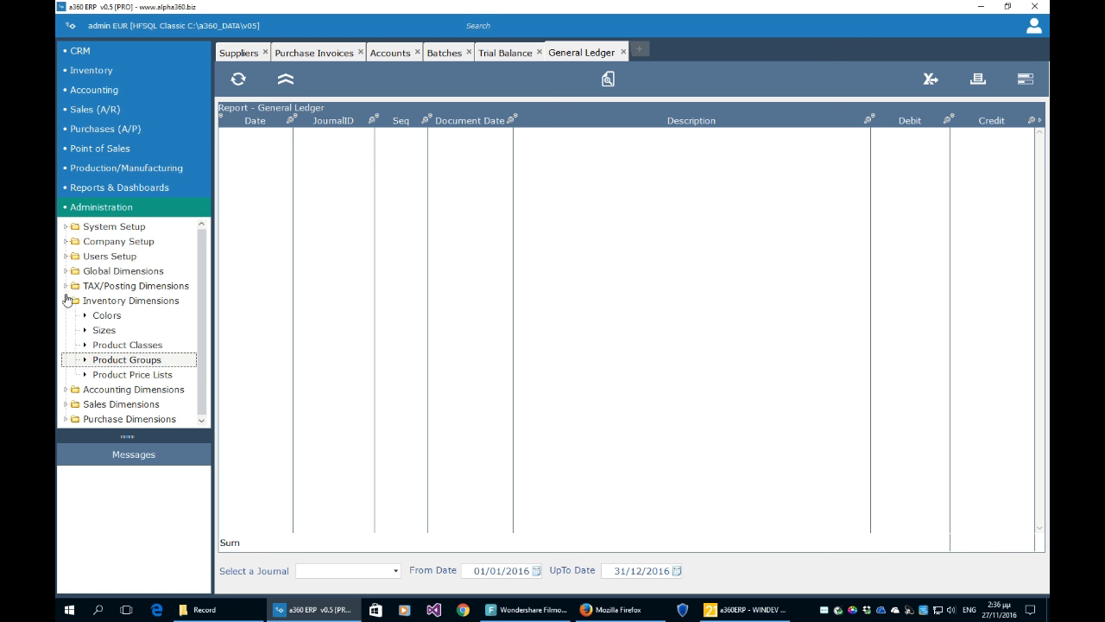
left_click(67, 300)
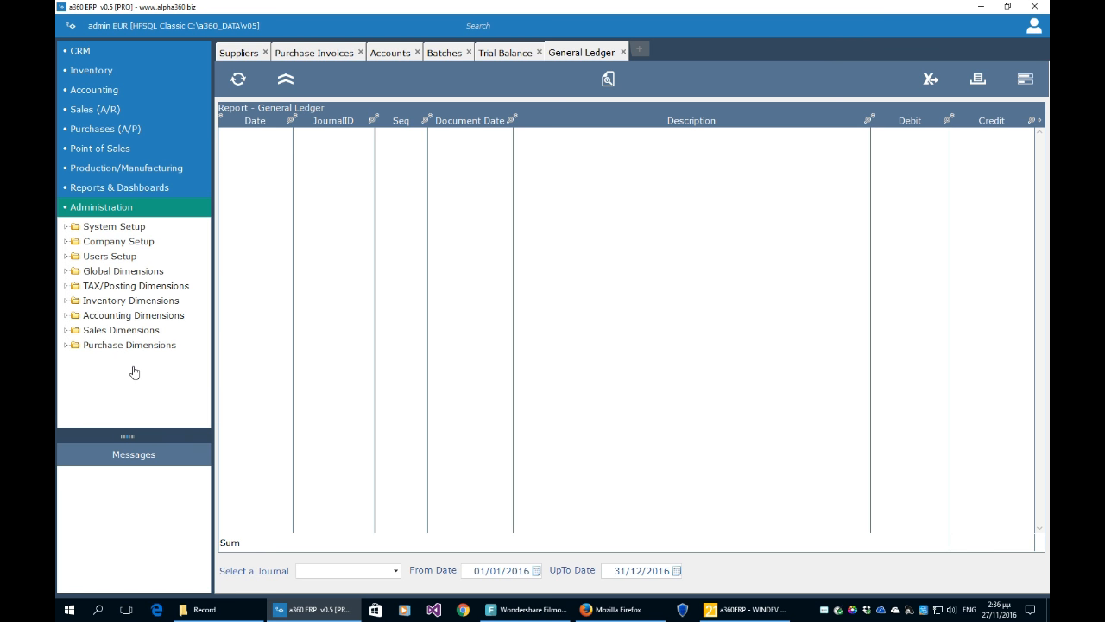
left_click(67, 242)
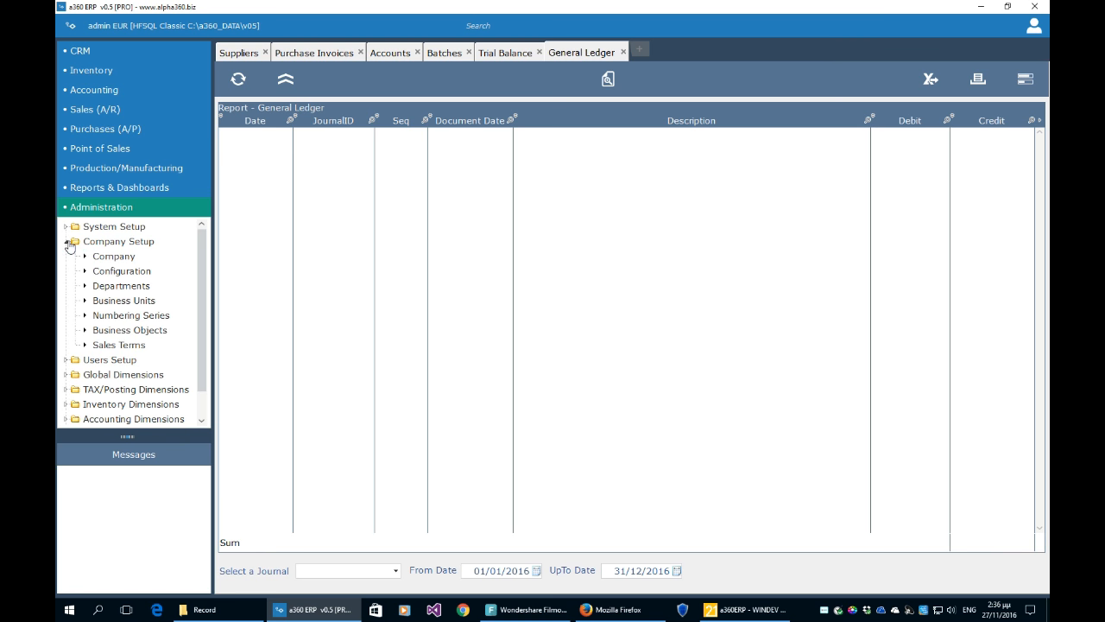
left_click(67, 241)
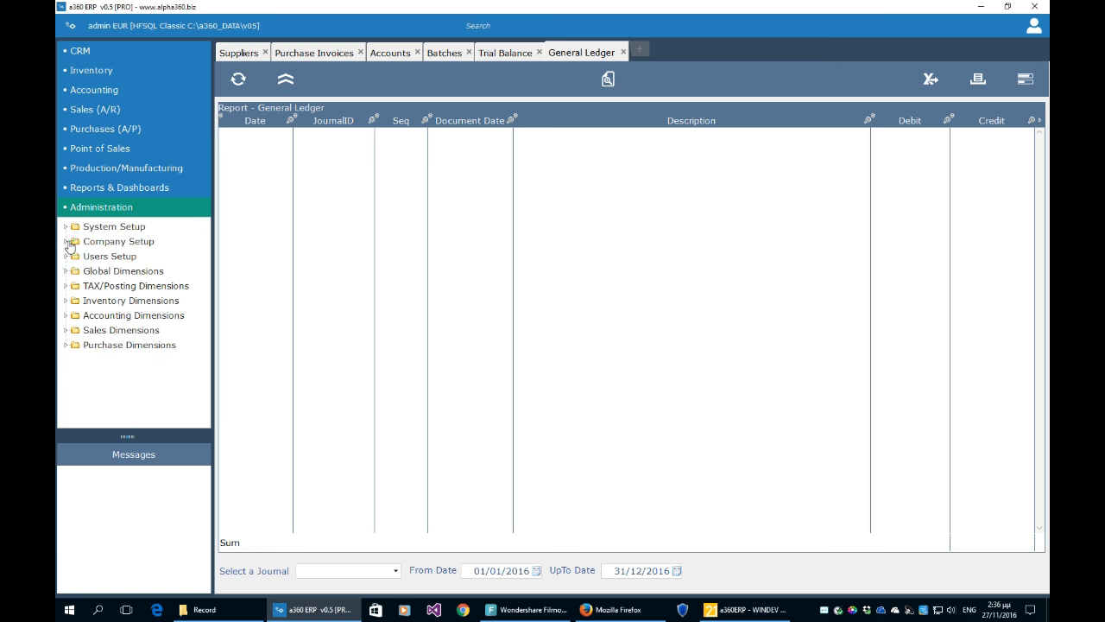
left_click(66, 256)
left_click(67, 256)
left_click(67, 272)
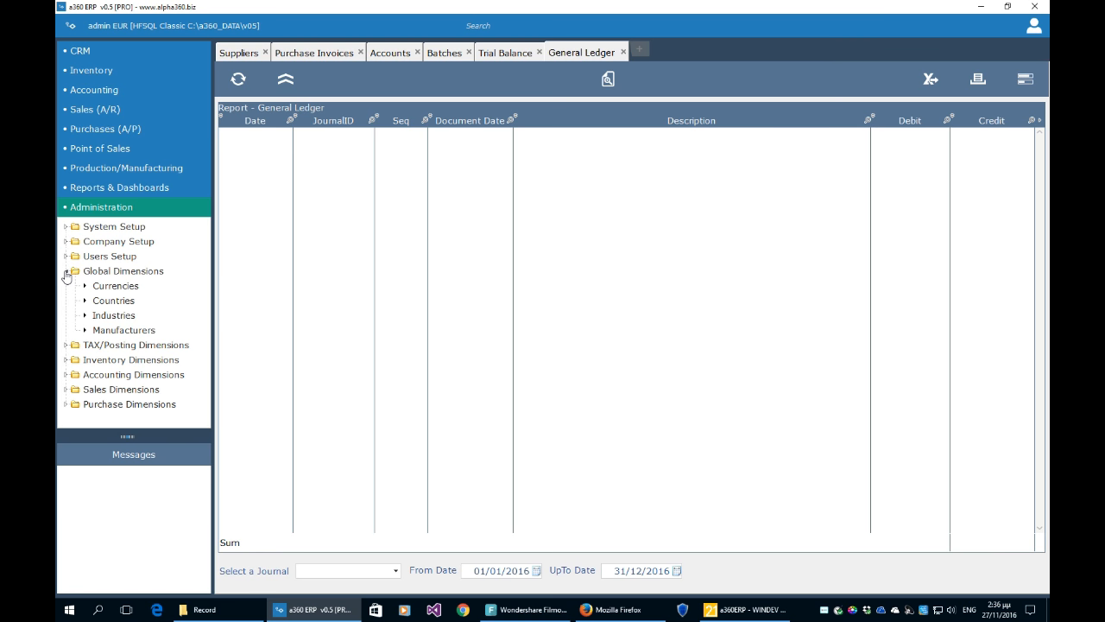
left_click(66, 271)
left_click(66, 286)
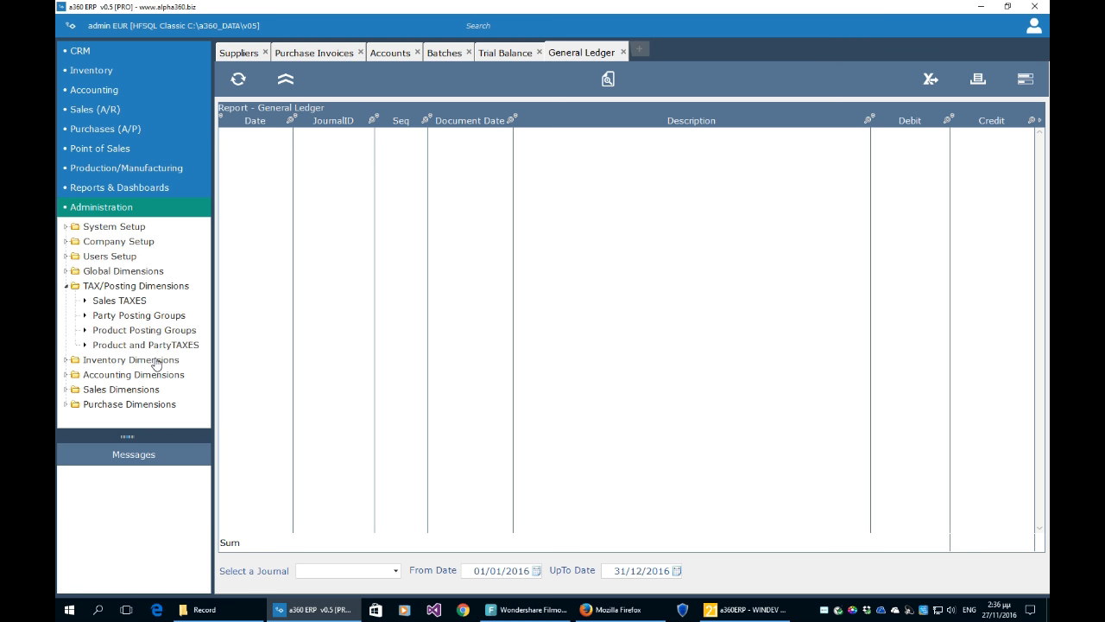
left_click(66, 286)
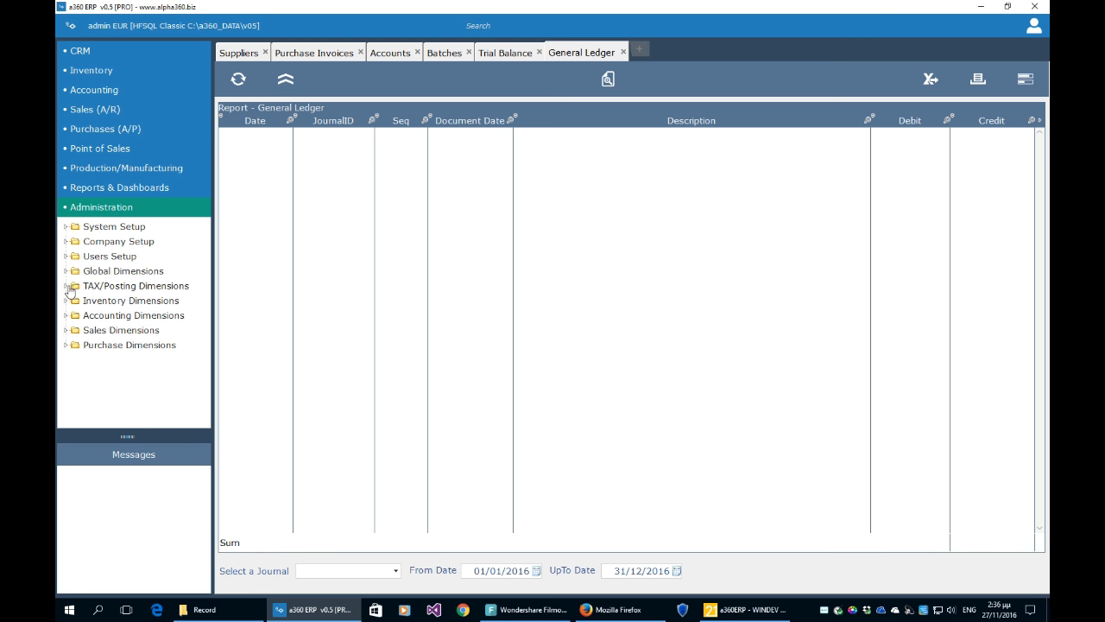
left_click(67, 301)
left_click(67, 301)
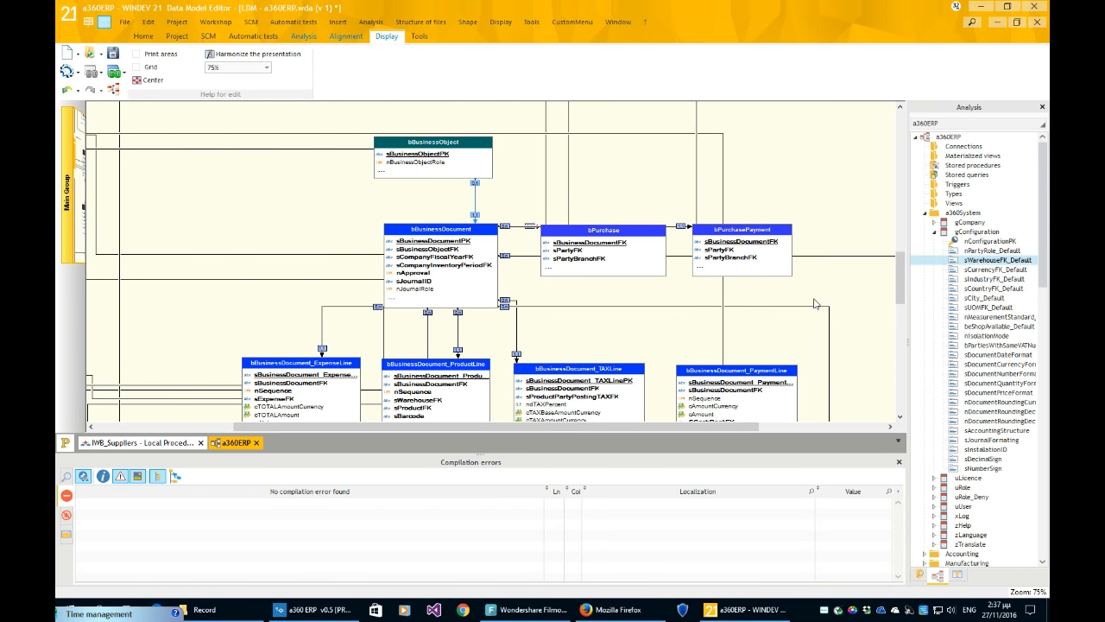
- Shrink the Compilation errors pane to enlarge the a360ERP diagram and scroll through it
mouse_move(898, 285)
left_mouse_down()
mouse_move(898, 236)
mouse_move(898, 323)
mouse_move(898, 302)
left_mouse_up()
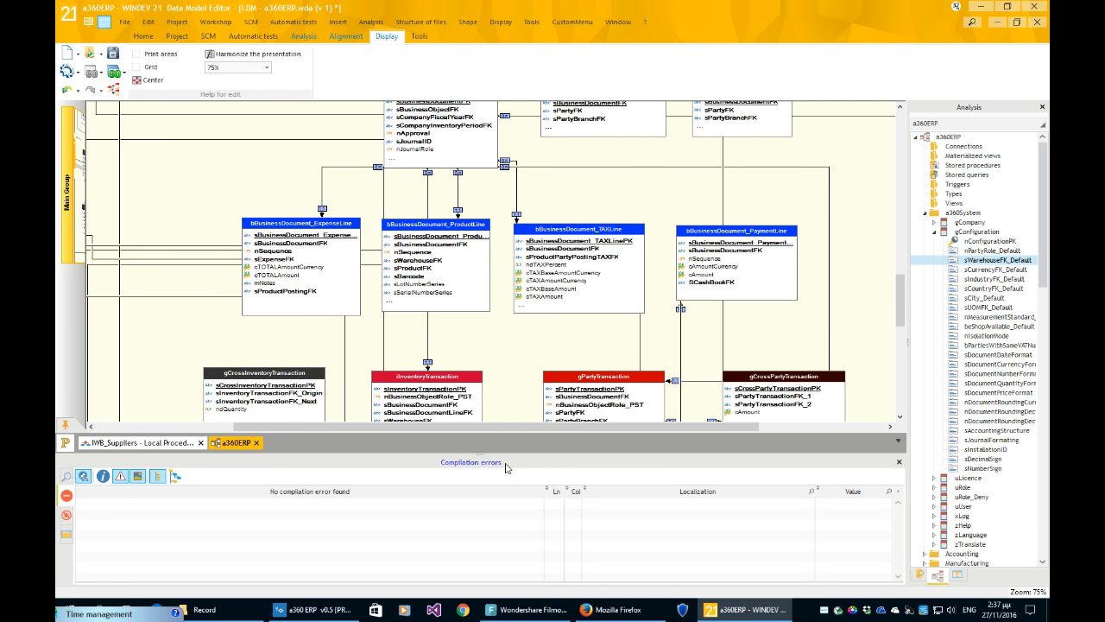
left_click_drag(485, 461, 486, 511)
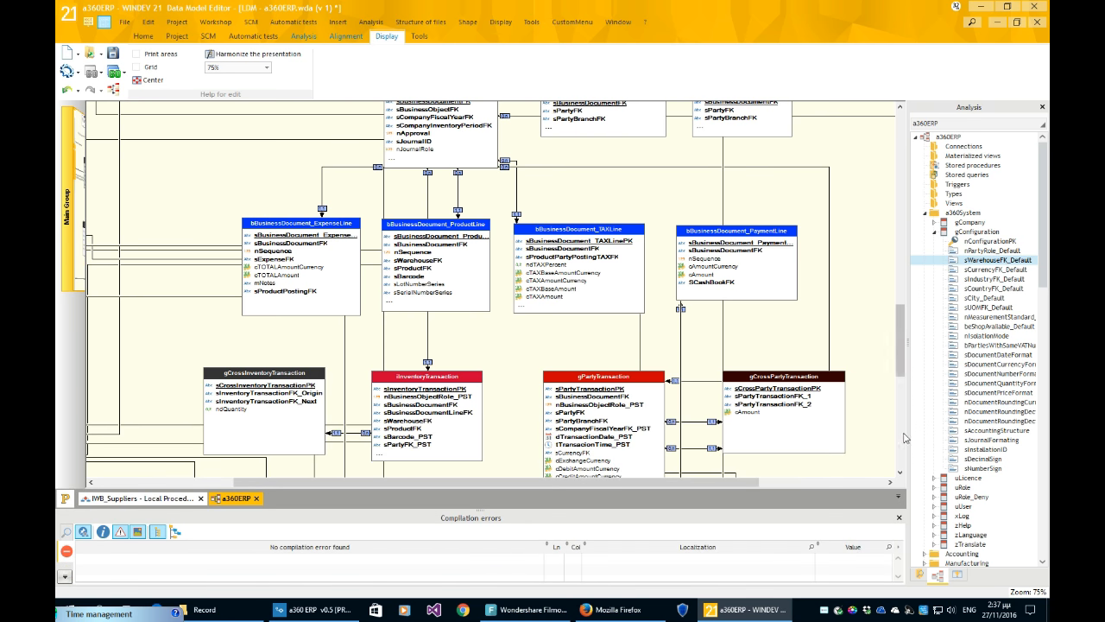
scroll(956, 212, "down", 1)
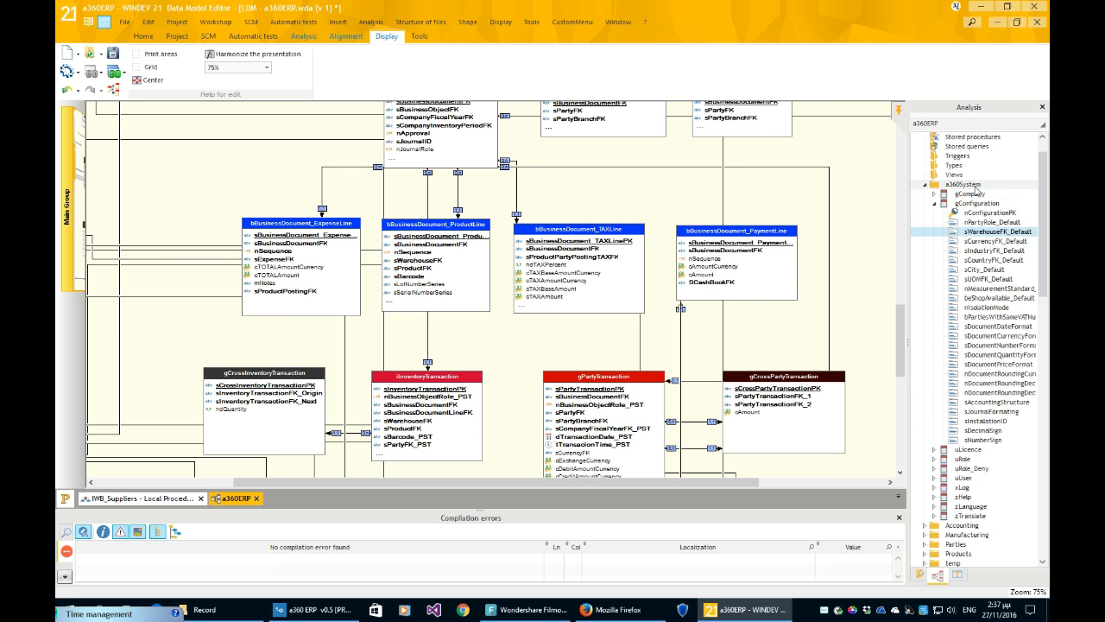
left_click_drag(903, 332, 905, 304)
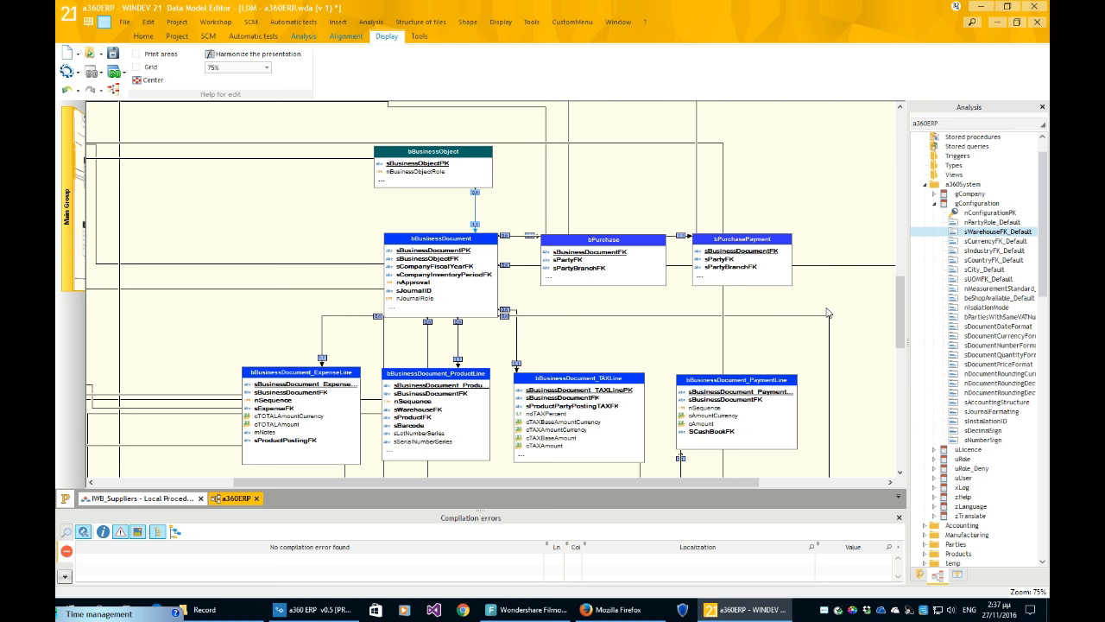
scroll(846, 304, "down", 2)
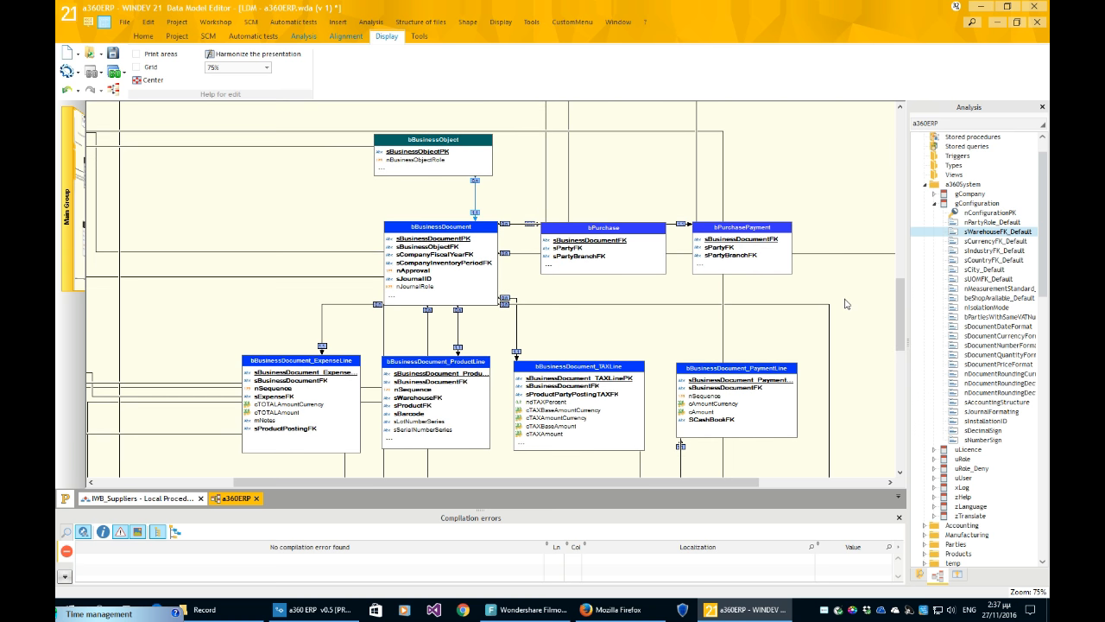
scroll(846, 304, "down", 1)
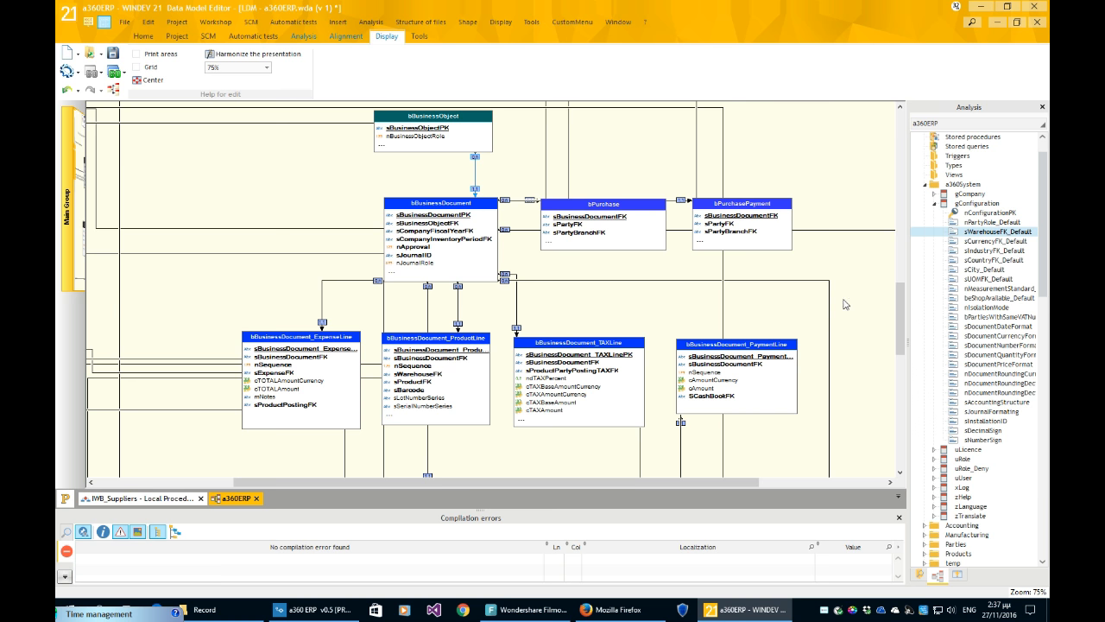
scroll(842, 304, "up", 3)
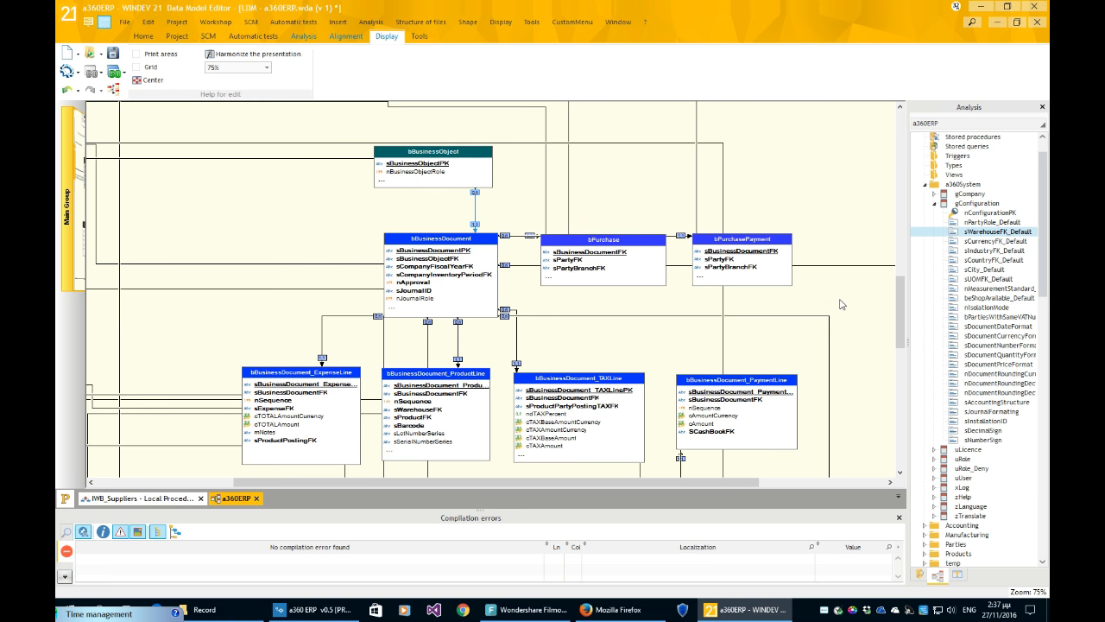
scroll(842, 304, "down", 1)
scroll(842, 304, "down", 1)
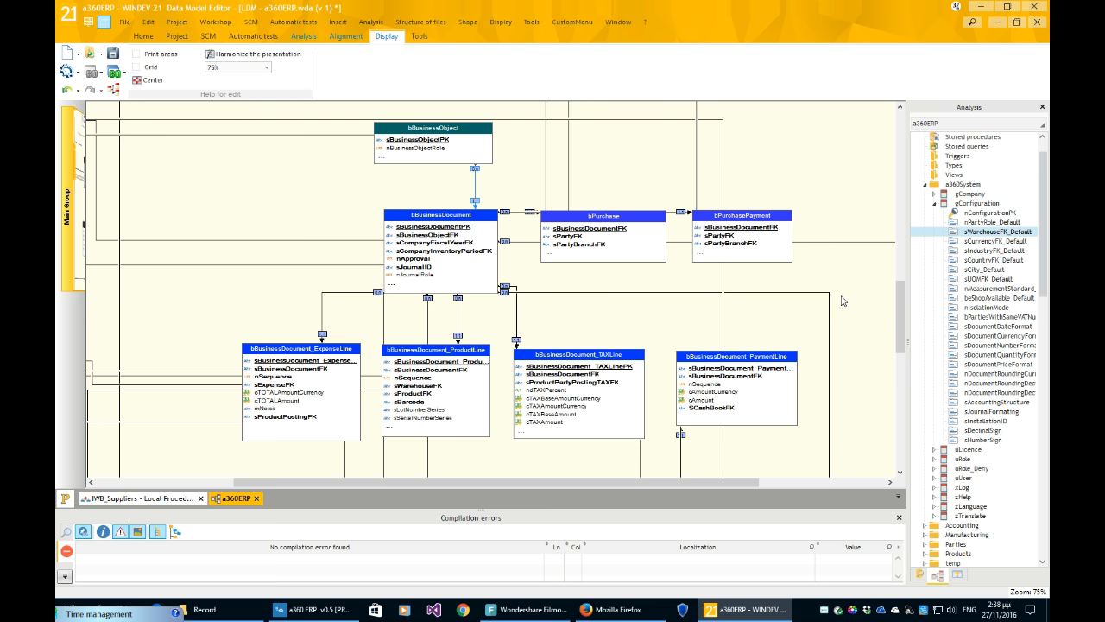
scroll(842, 300, "up", 1)
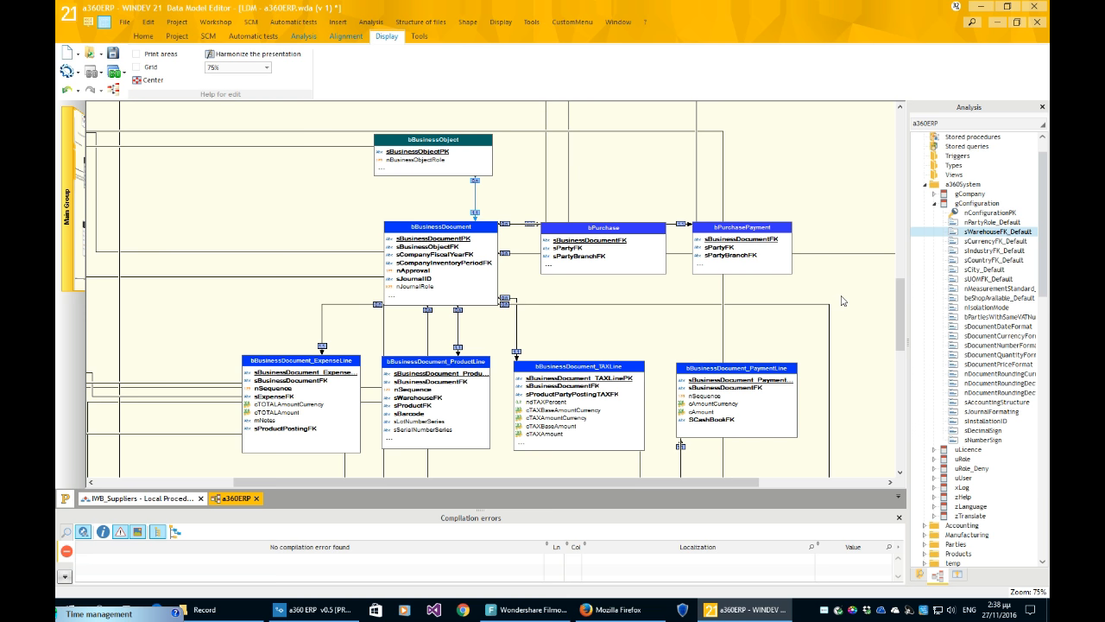
scroll(843, 300, "down", 1)
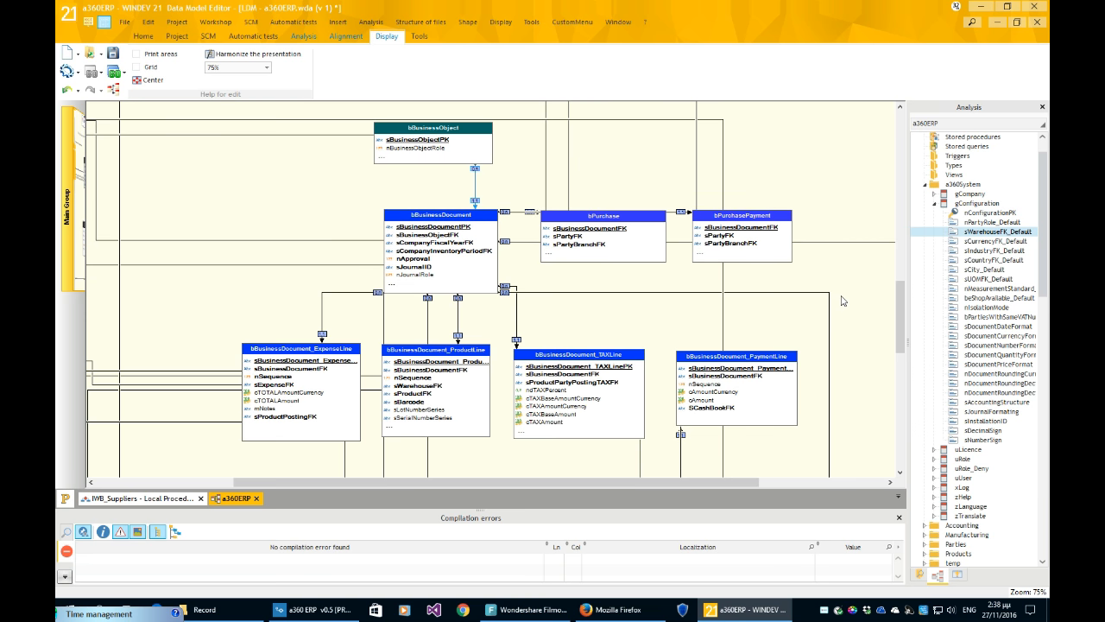
- Nudge bBusinessDocument slightly up-left and briefly view its item definitions
left_click(470, 241)
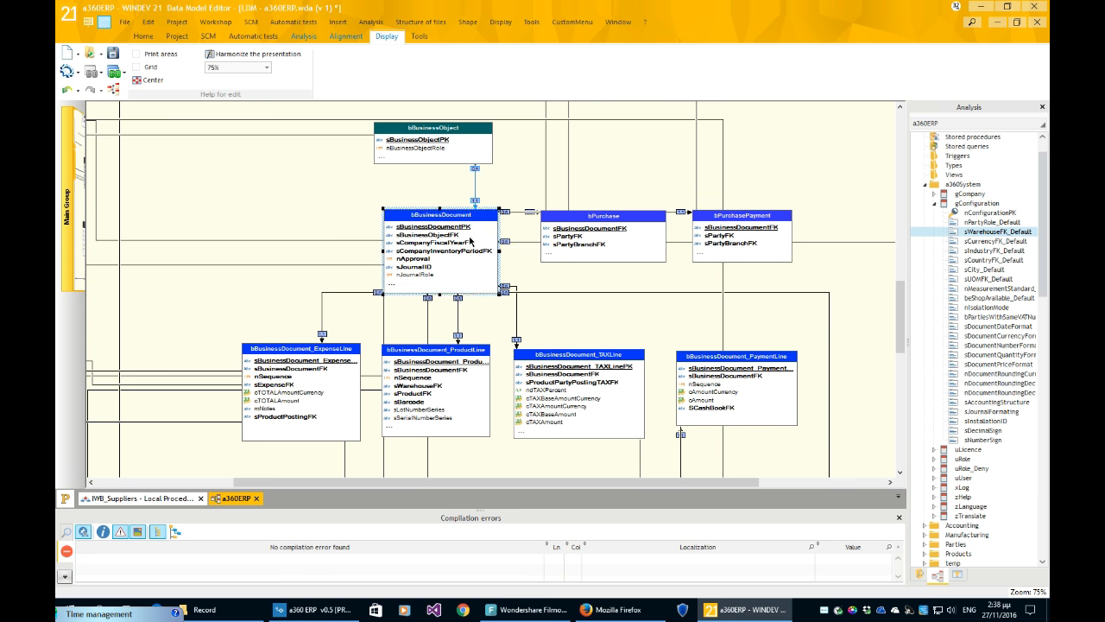
left_click_drag(460, 235, 460, 235)
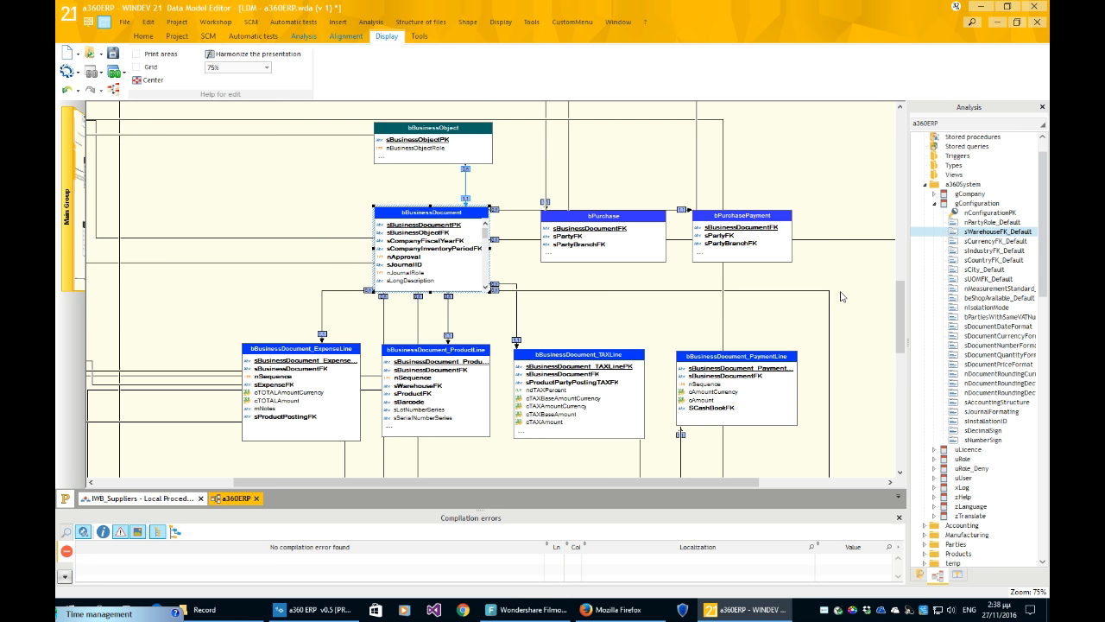
double_click(456, 279)
key("Escape")
scroll(845, 200, "down", 1)
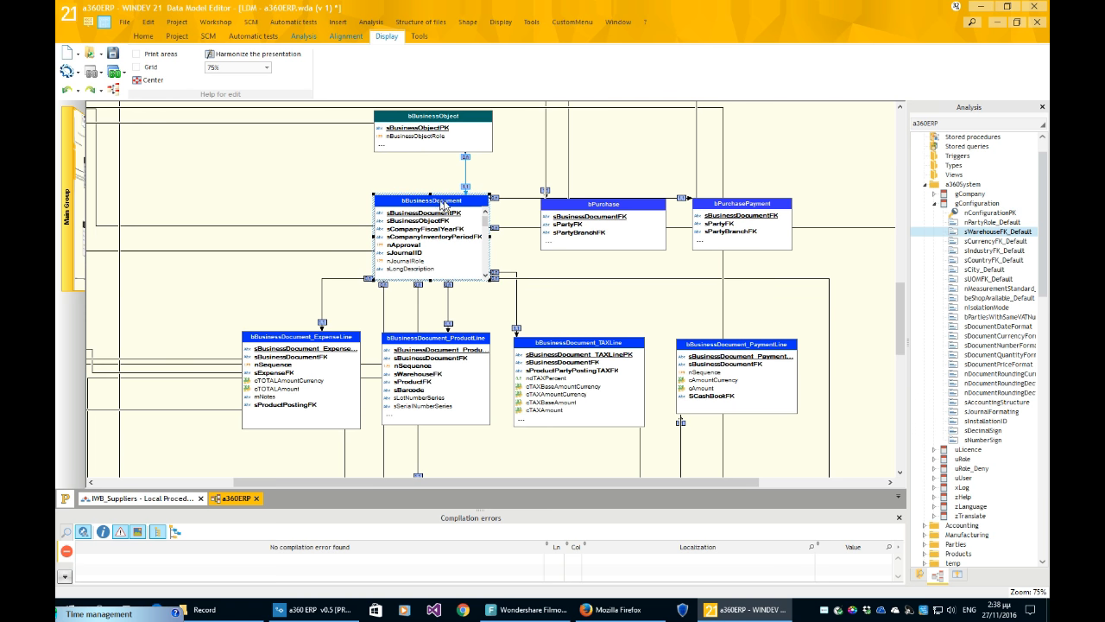
double_click(430, 249)
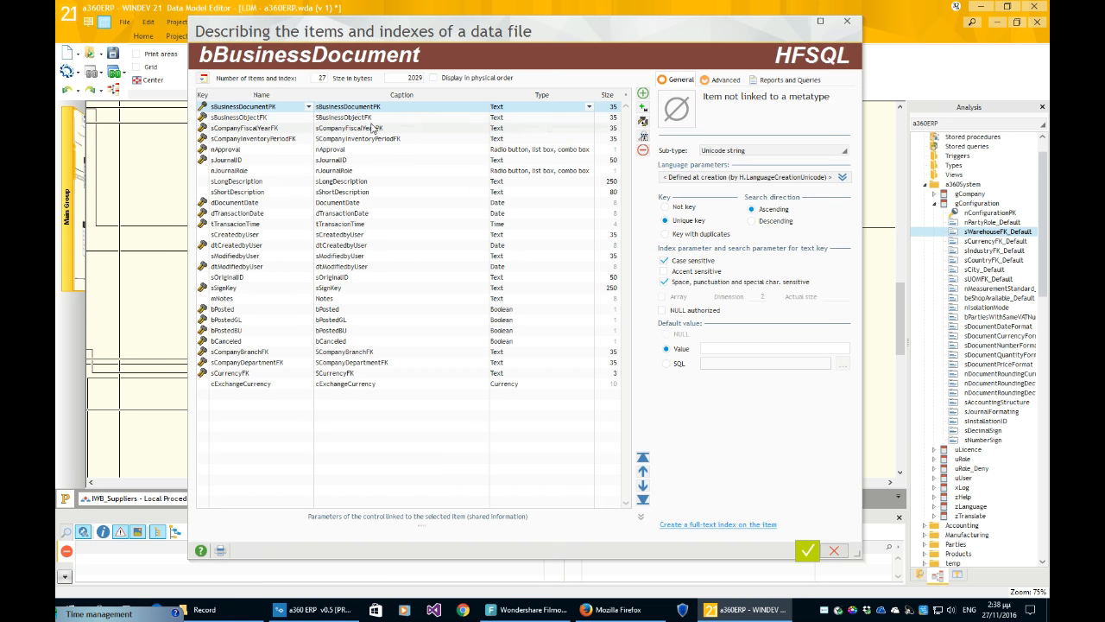
left_click(293, 119)
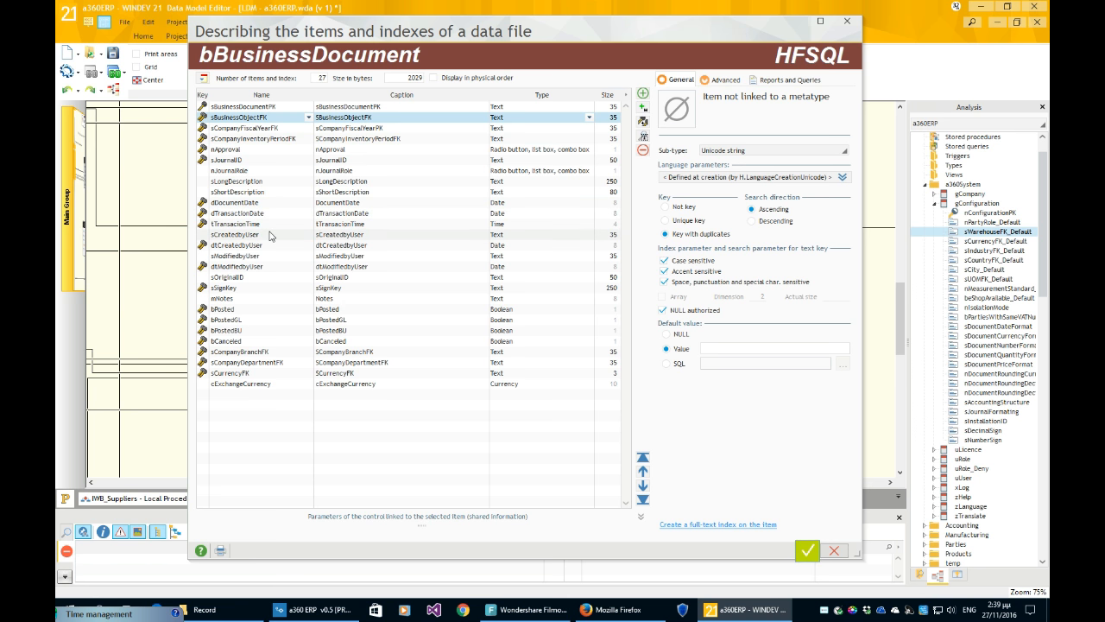
left_click(256, 311)
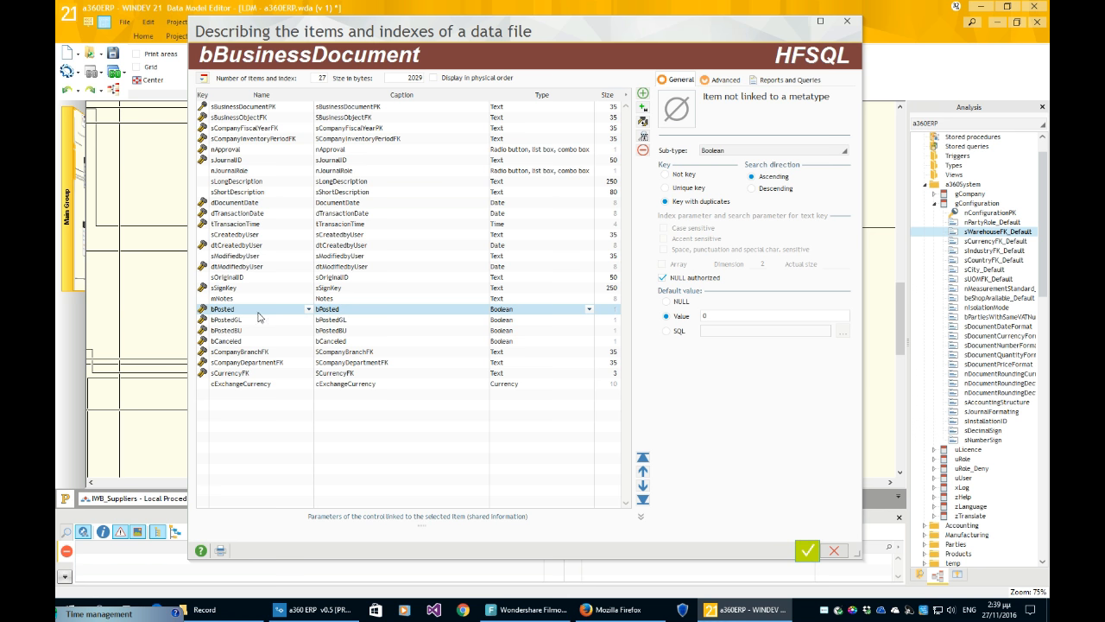
left_click(355, 321)
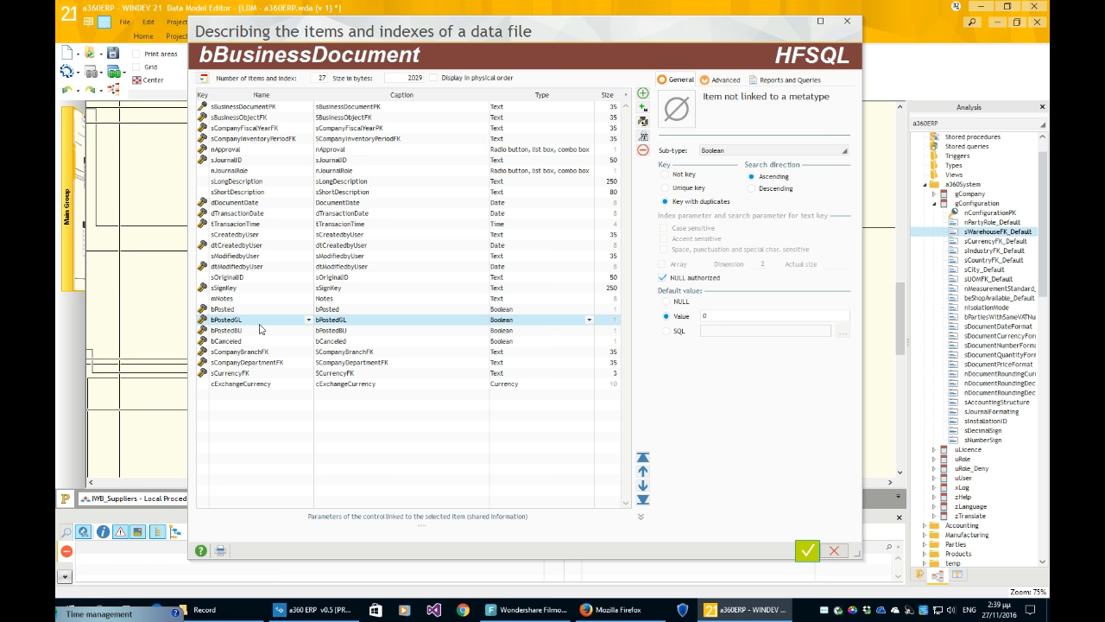
left_click(354, 332)
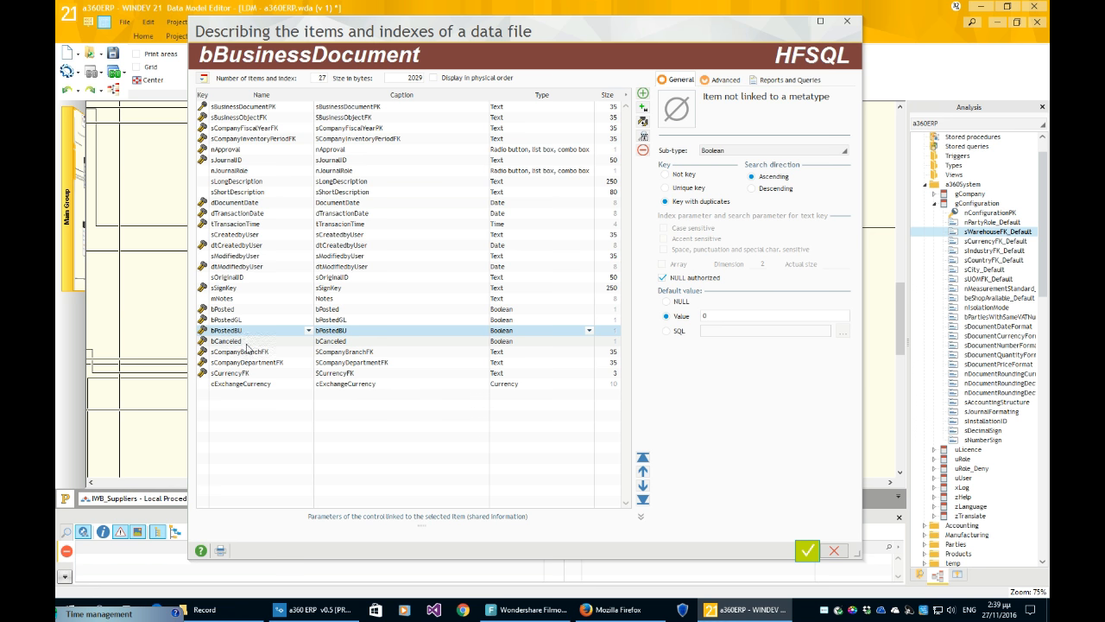
left_click(249, 343)
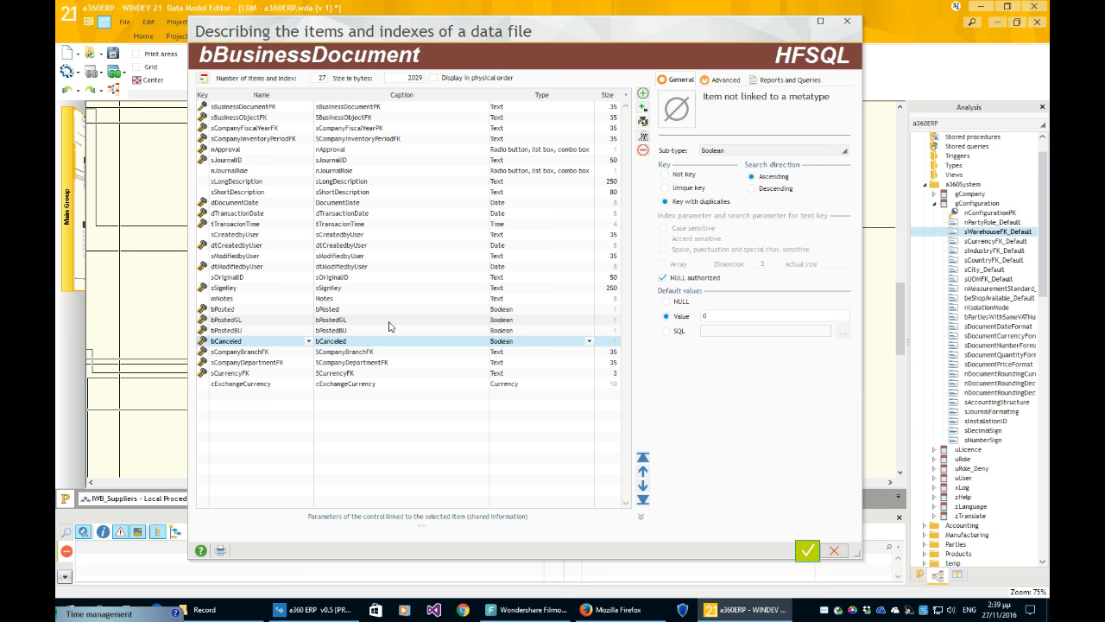
key("Return")
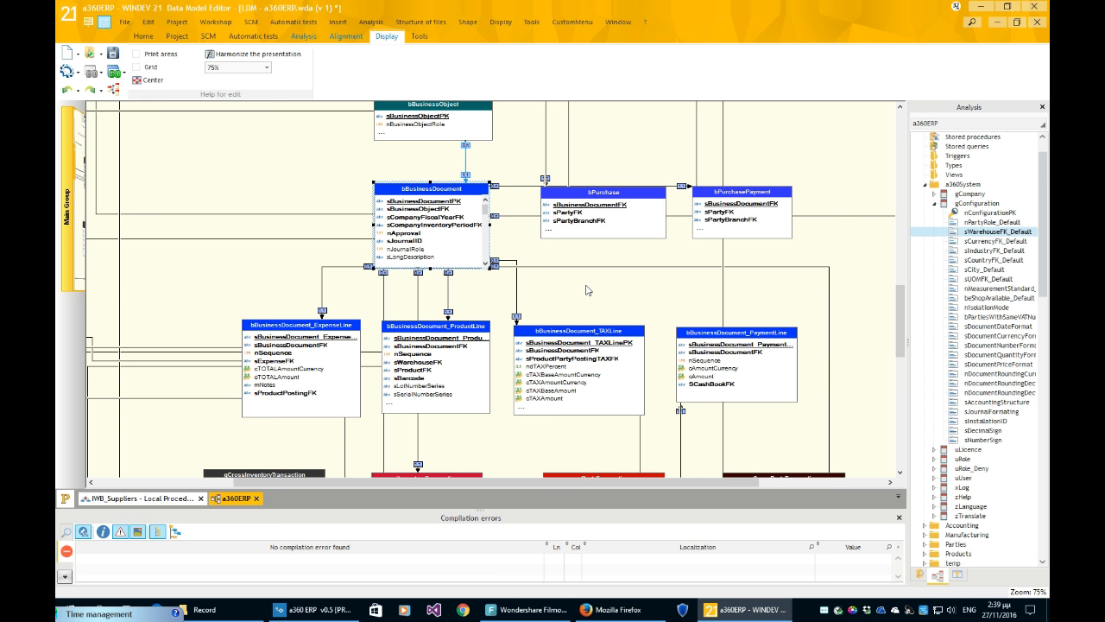
- Drag the bPurchase table slightly right and down beside bPurchasePayment, then deselect it
left_click(626, 230)
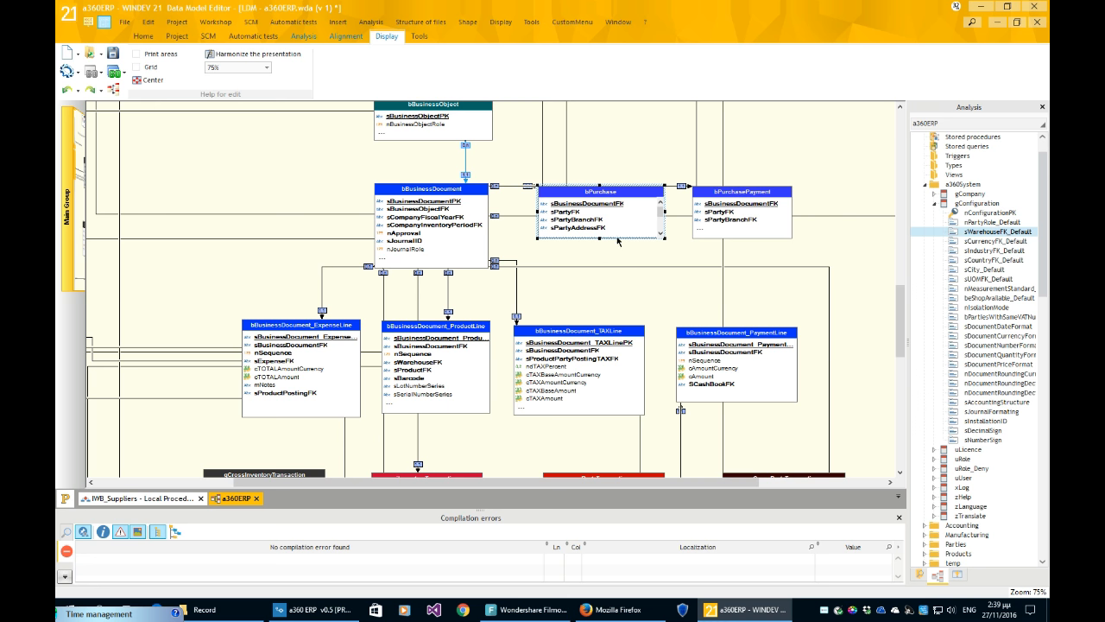
left_click_drag(623, 236, 623, 222)
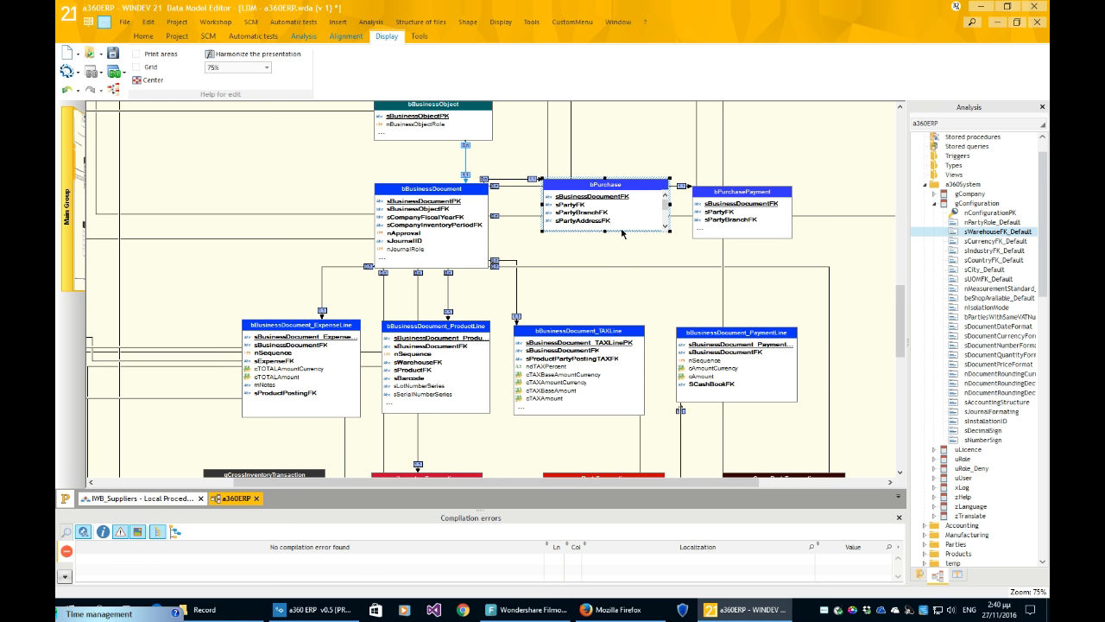
left_click_drag(636, 228, 643, 238)
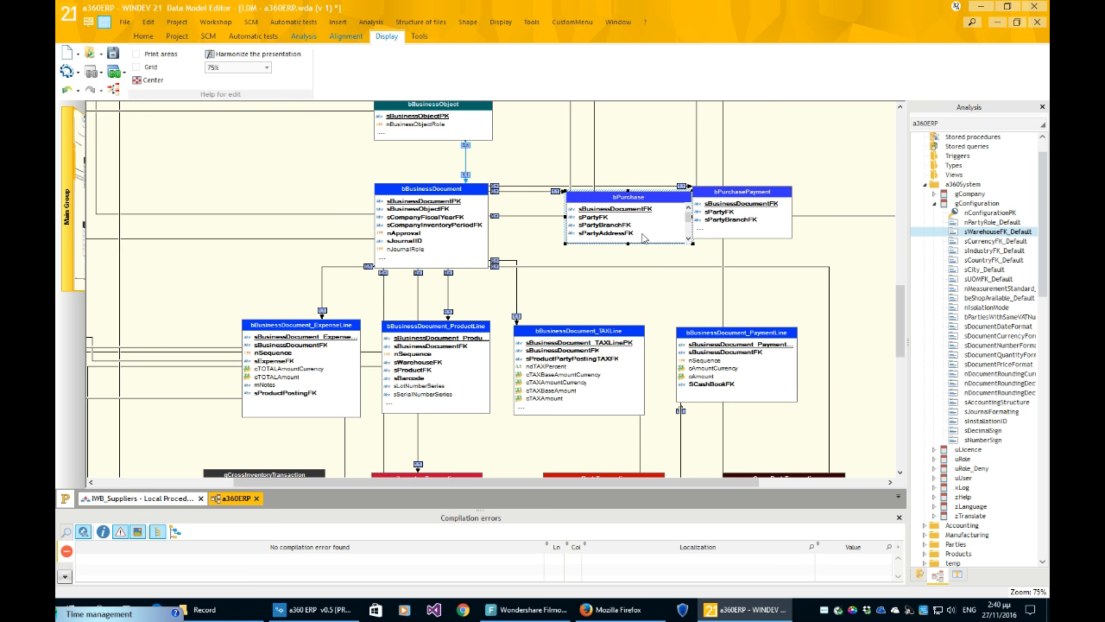
left_click(533, 202)
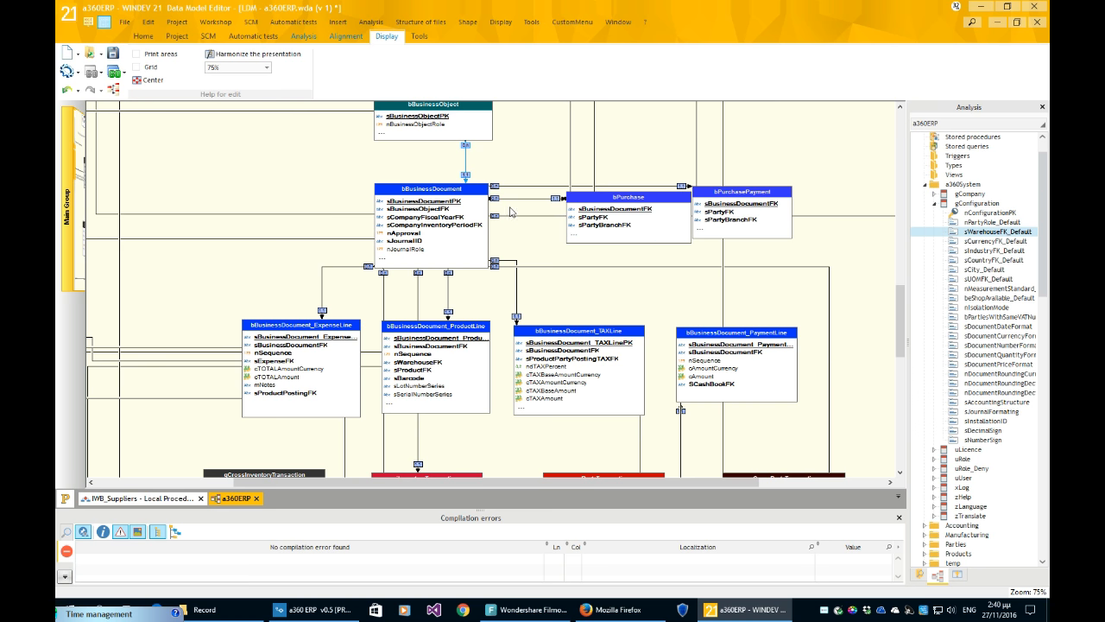
double_click(516, 199)
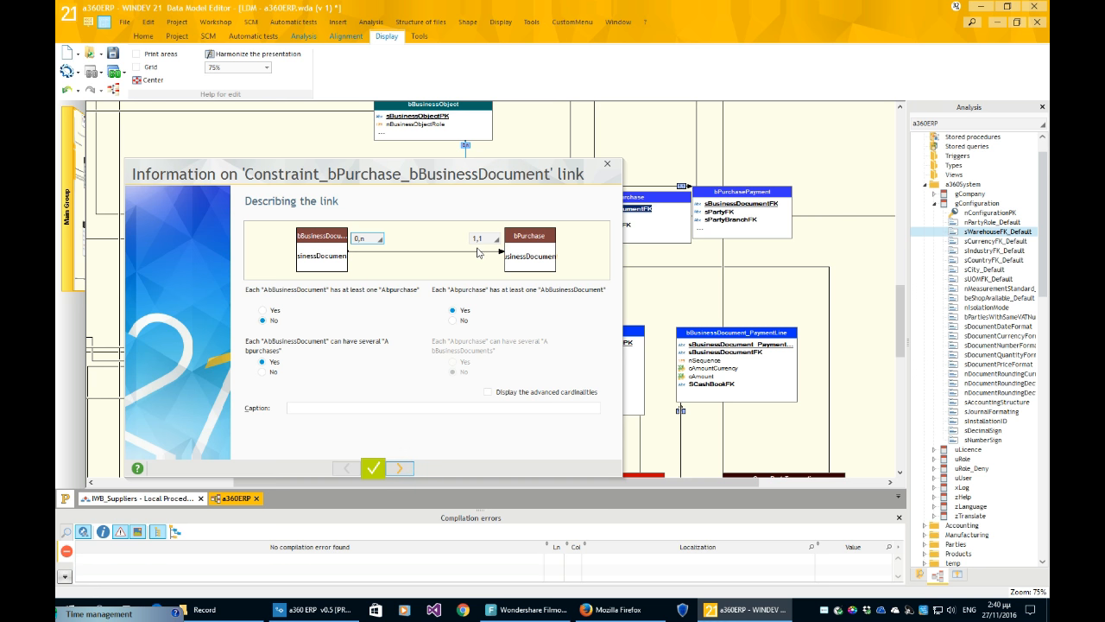
key("Escape")
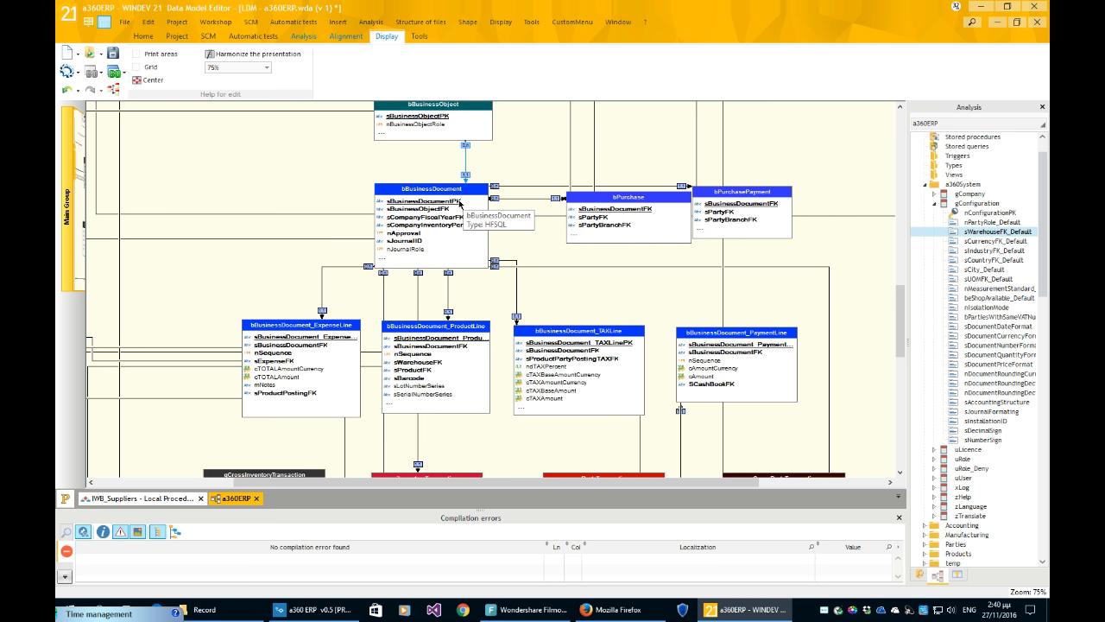
double_click(593, 217)
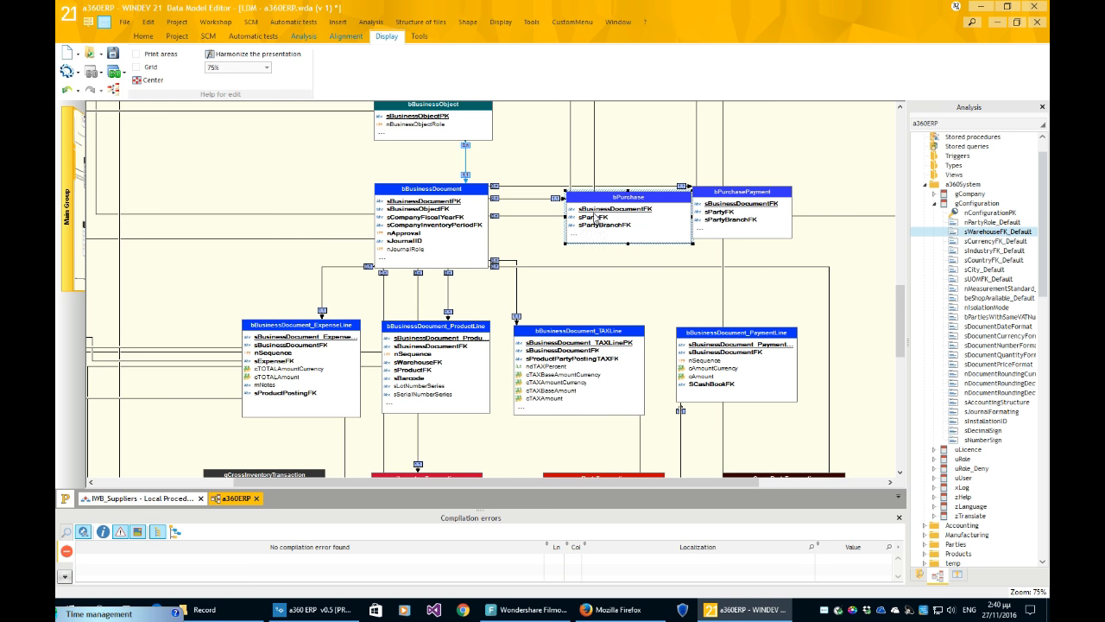
left_click_drag(400, 26, 504, 44)
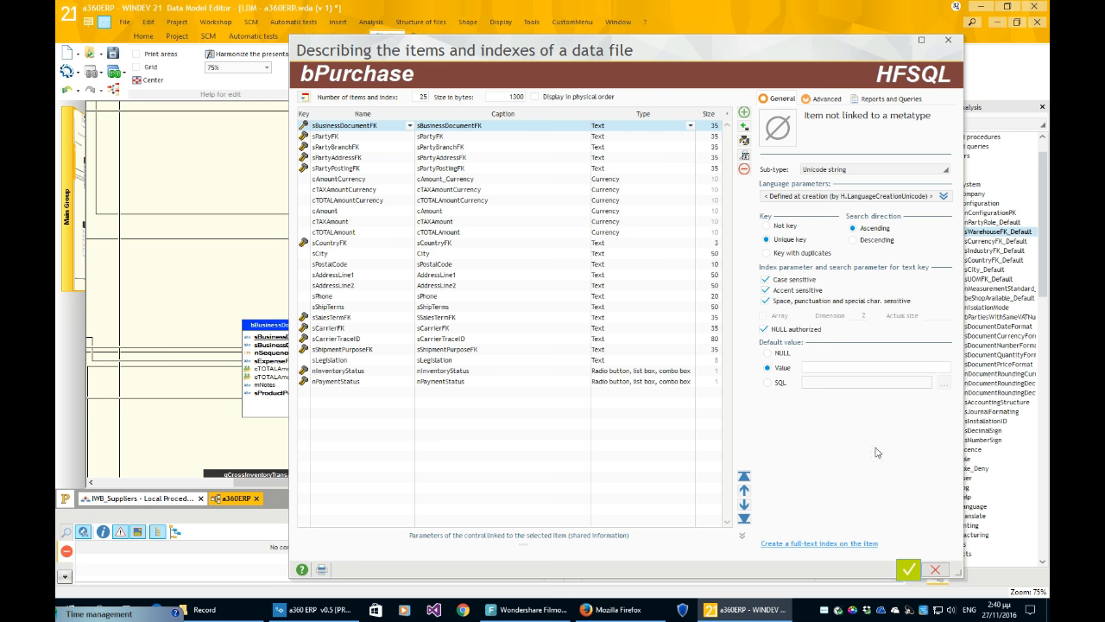
left_click(935, 569)
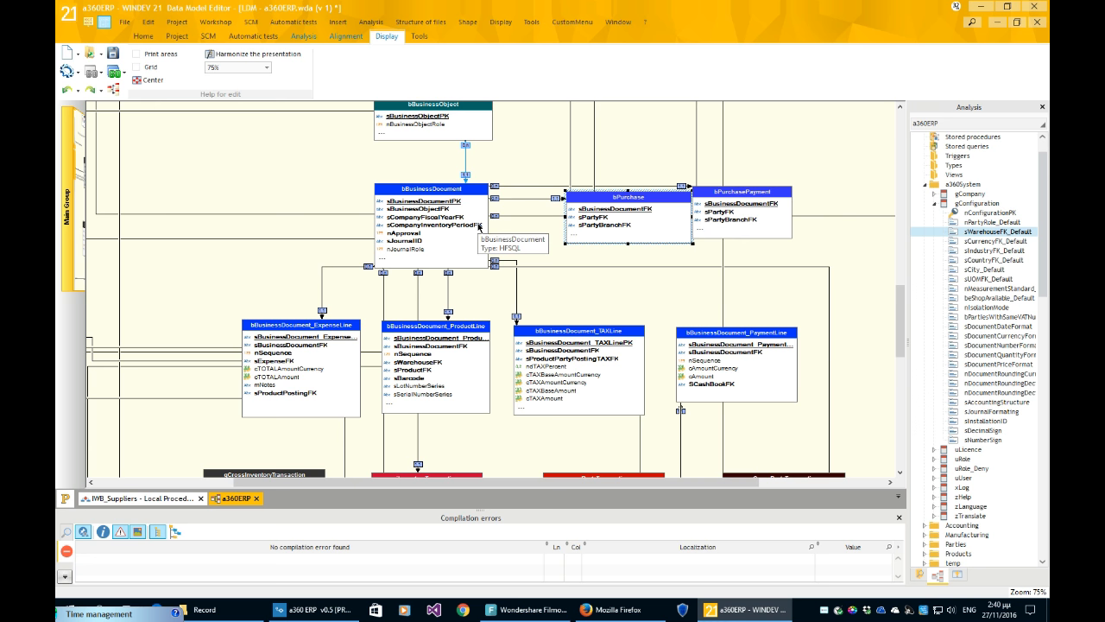
- Drag bPurchase about 30 px left toward bBusinessDocument and select bBusinessDocument_ProductLine
left_click_drag(675, 240, 646, 247)
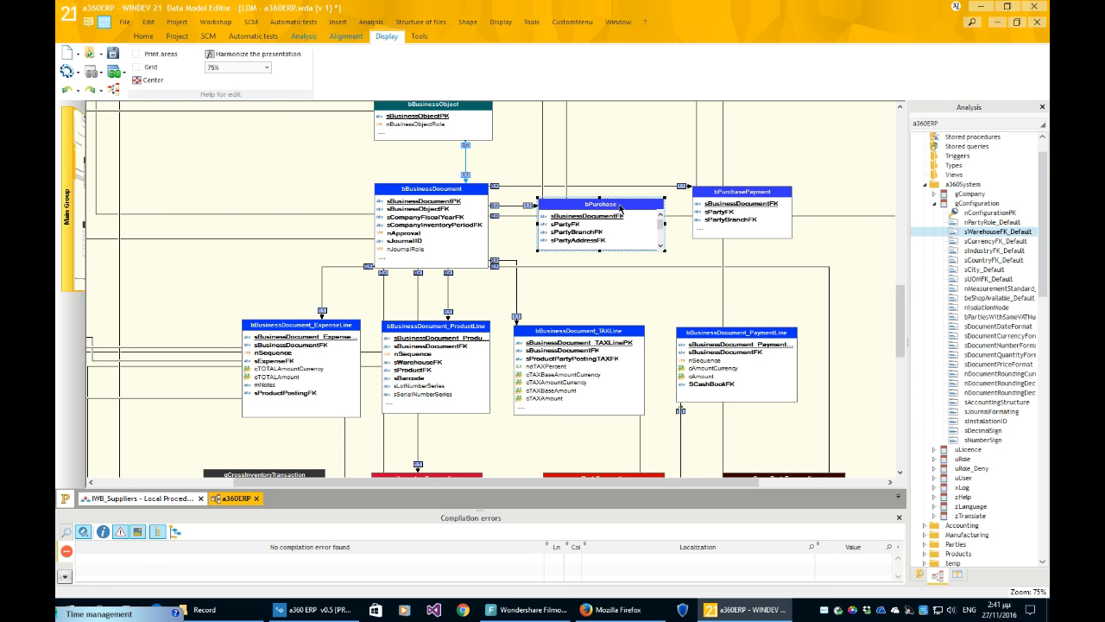
left_click(482, 366)
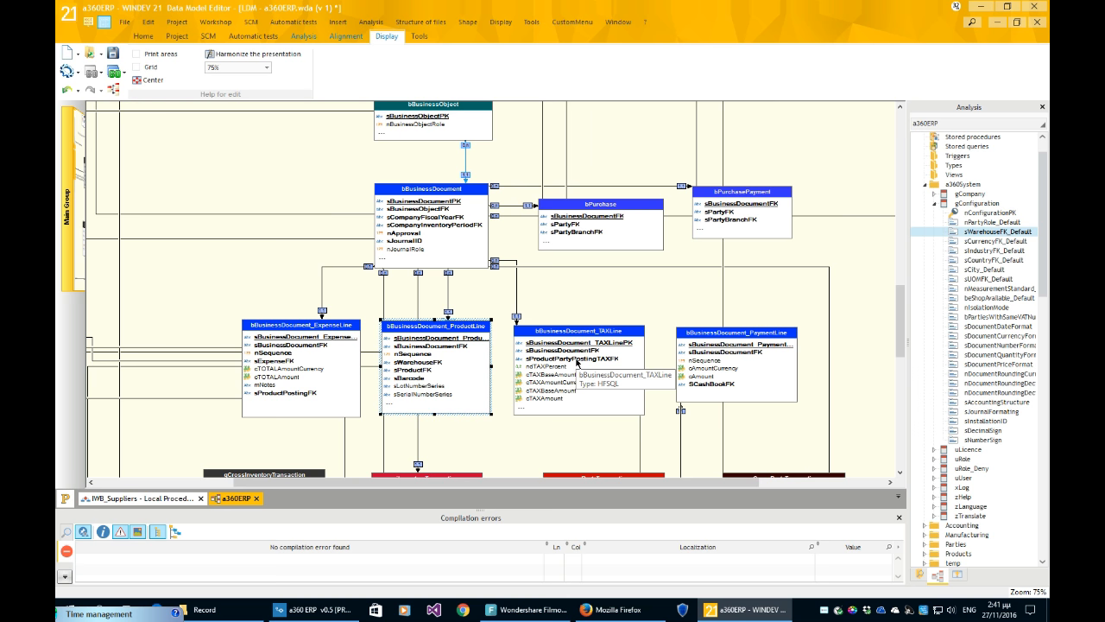
scroll(867, 380, "down", 2)
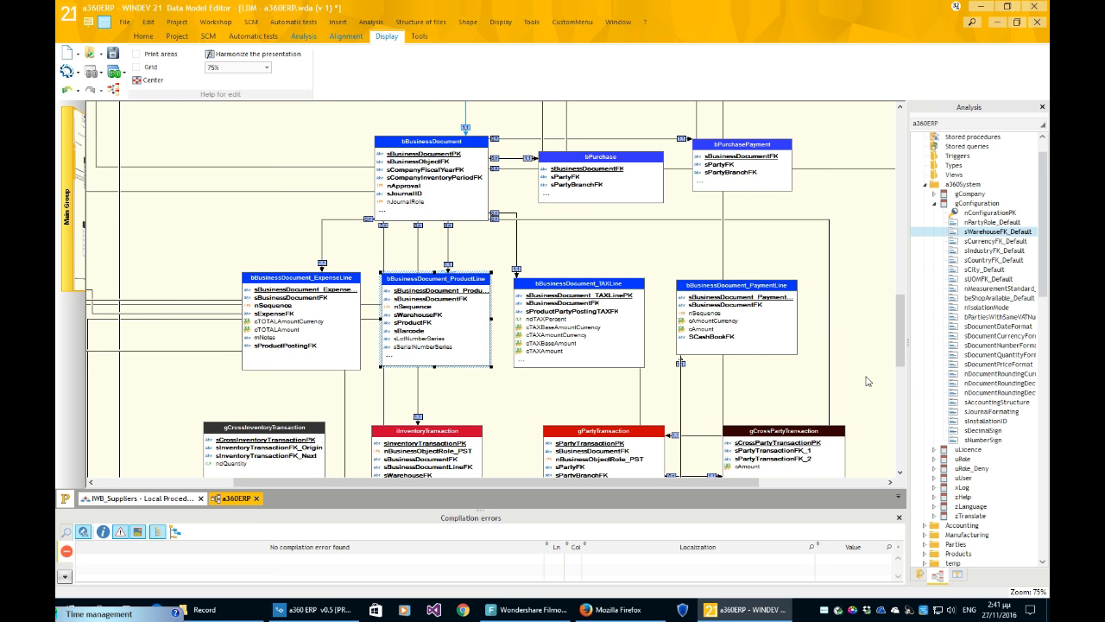
- Drag bPurchasePayment about 30 px right, away from bPurchase, and select it
scroll(648, 280, "up", 1)
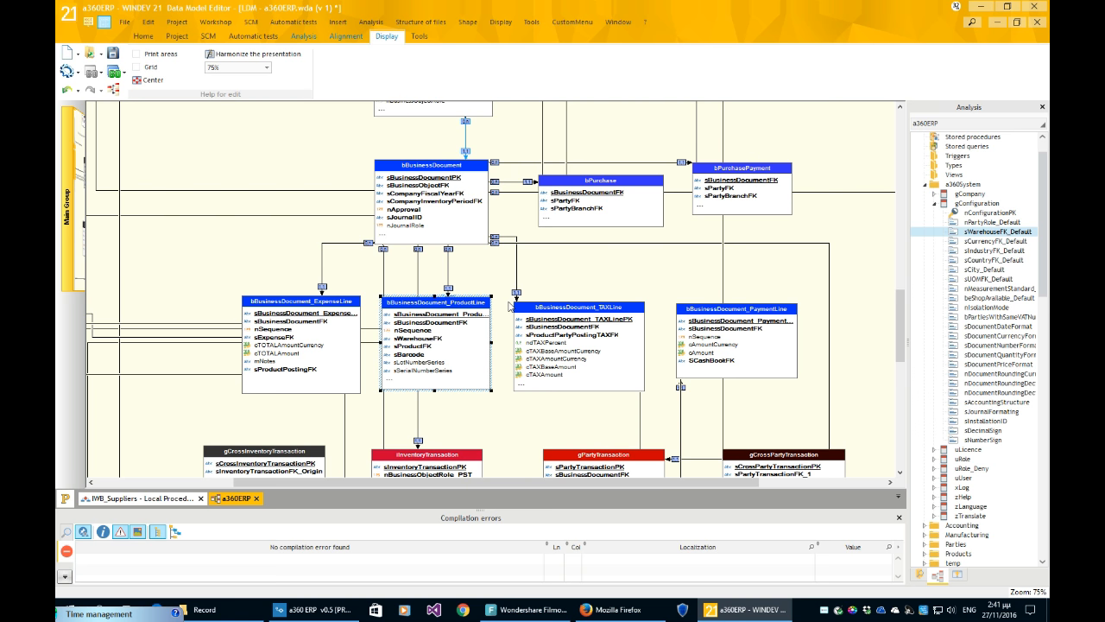
scroll(515, 302, "up", 1)
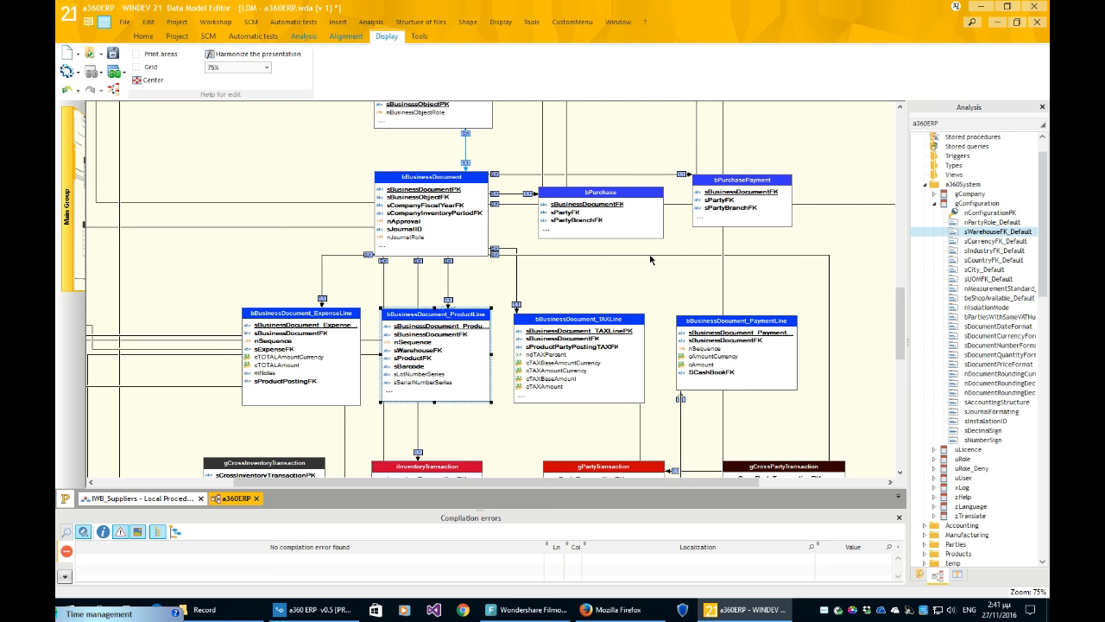
left_click_drag(759, 224, 784, 233)
left_click(867, 267)
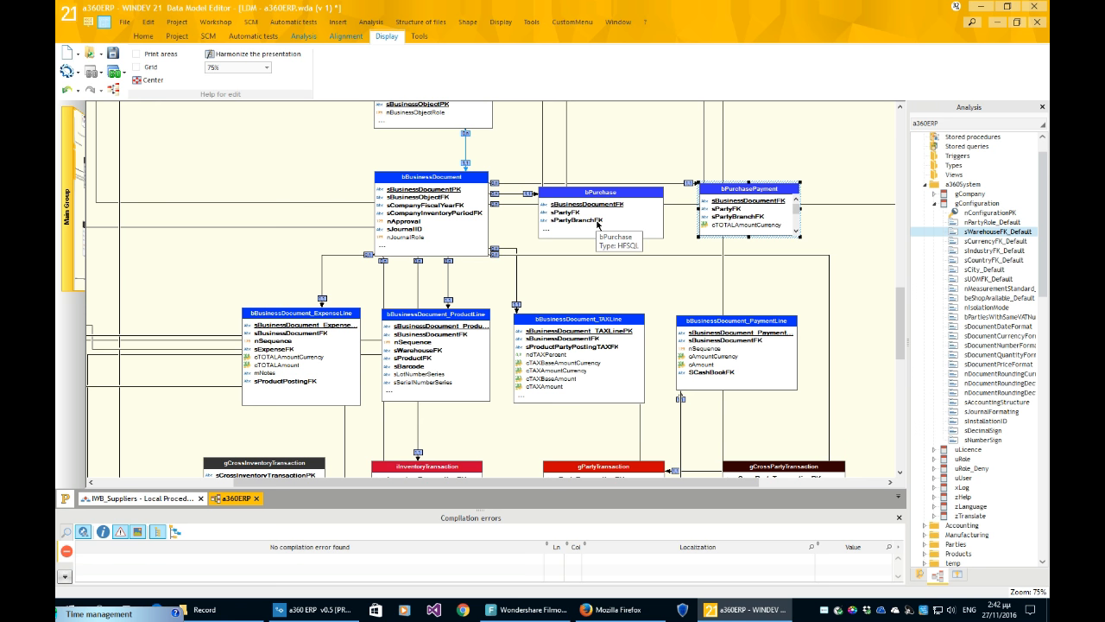
- Reopen the bBusinessDocument item list showing its 27 items
scroll(662, 282, "down", 1)
scroll(661, 263, "down", 1)
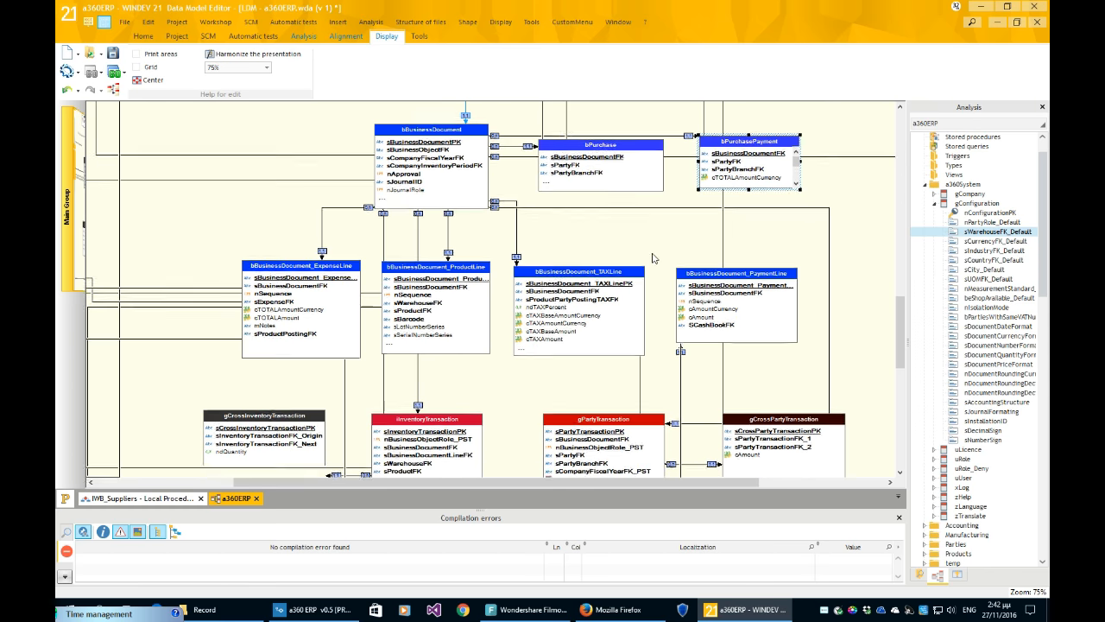
scroll(645, 252, "up", 1)
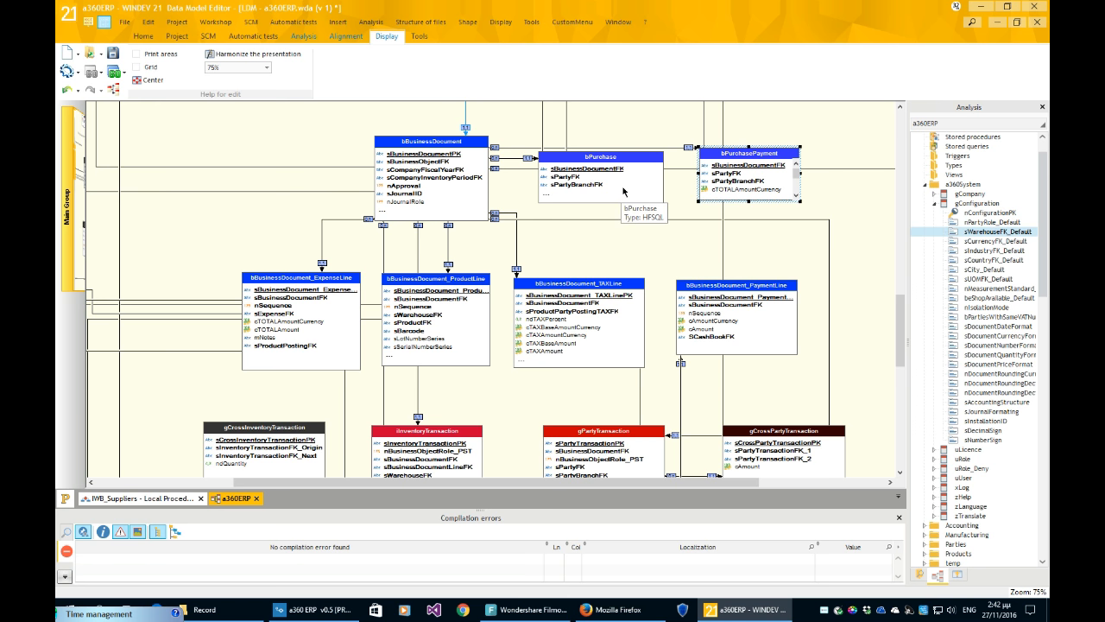
double_click(452, 188)
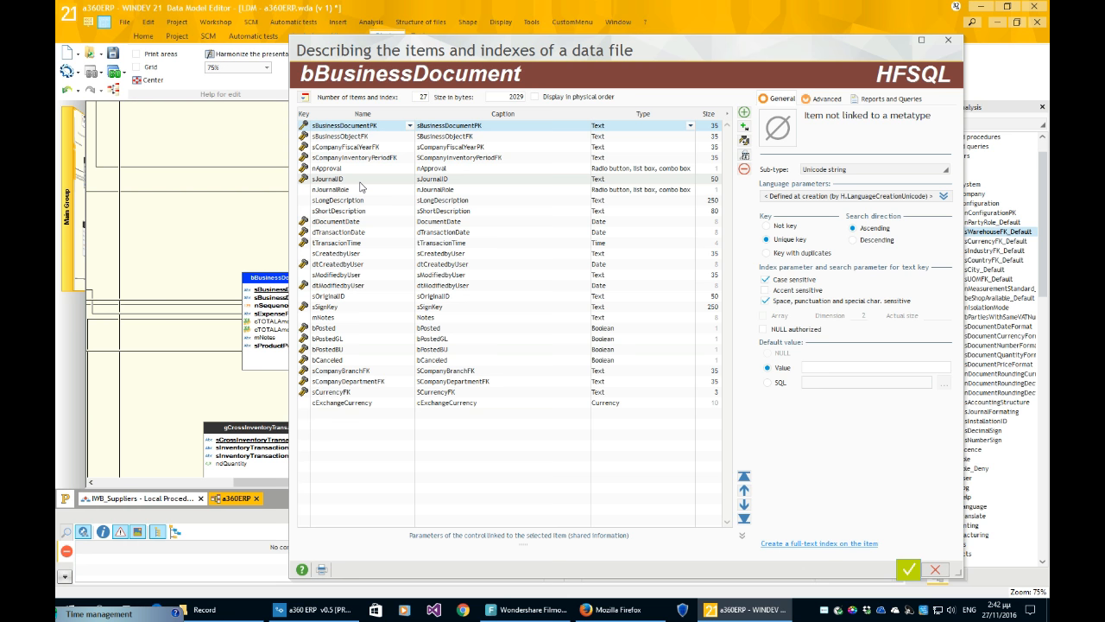
- Close the bBusinessDocument description and shift iInventoryTransaction slightly right, clear of gCrossInventoryTransaction
key("Escape")
left_click(613, 226)
scroll(618, 226, "down", 2)
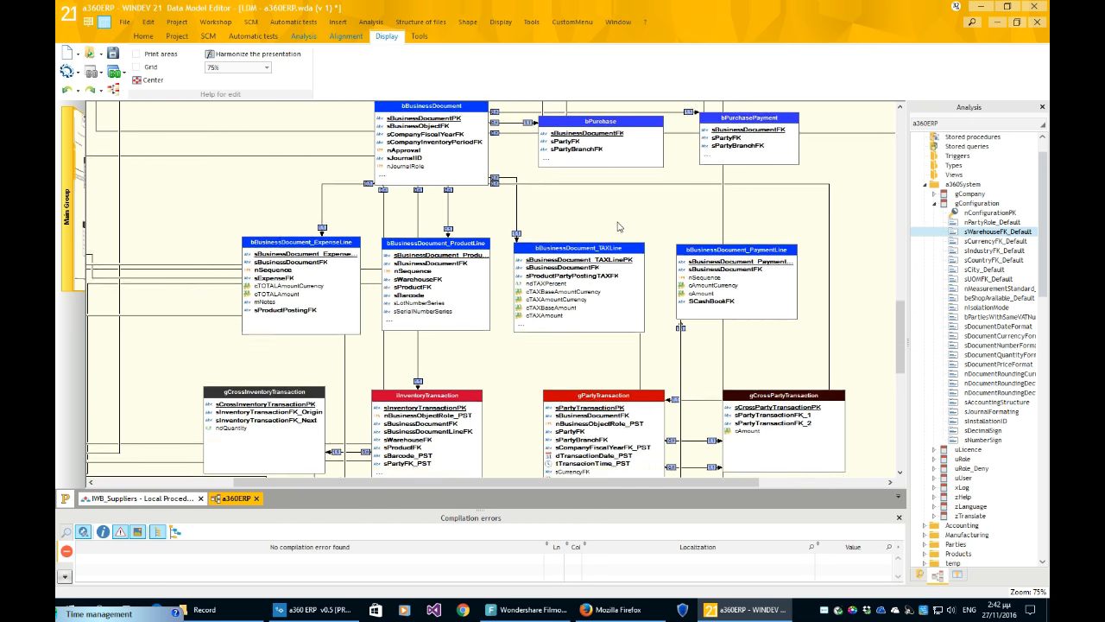
scroll(618, 226, "down", 1)
scroll(616, 221, "down", 1)
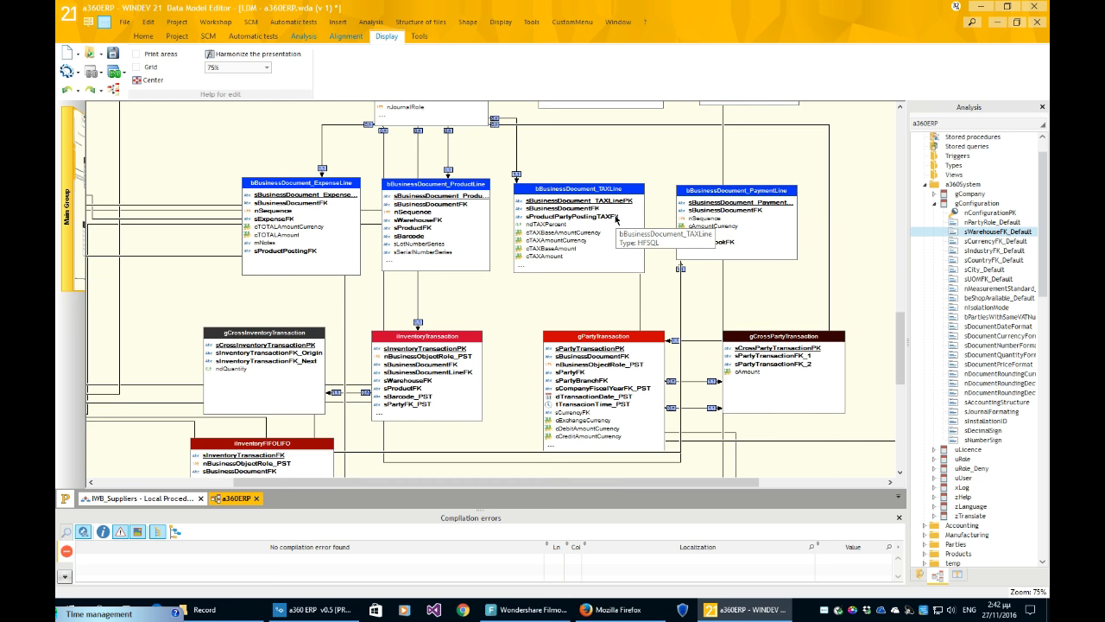
scroll(616, 221, "down", 1)
left_click(471, 199)
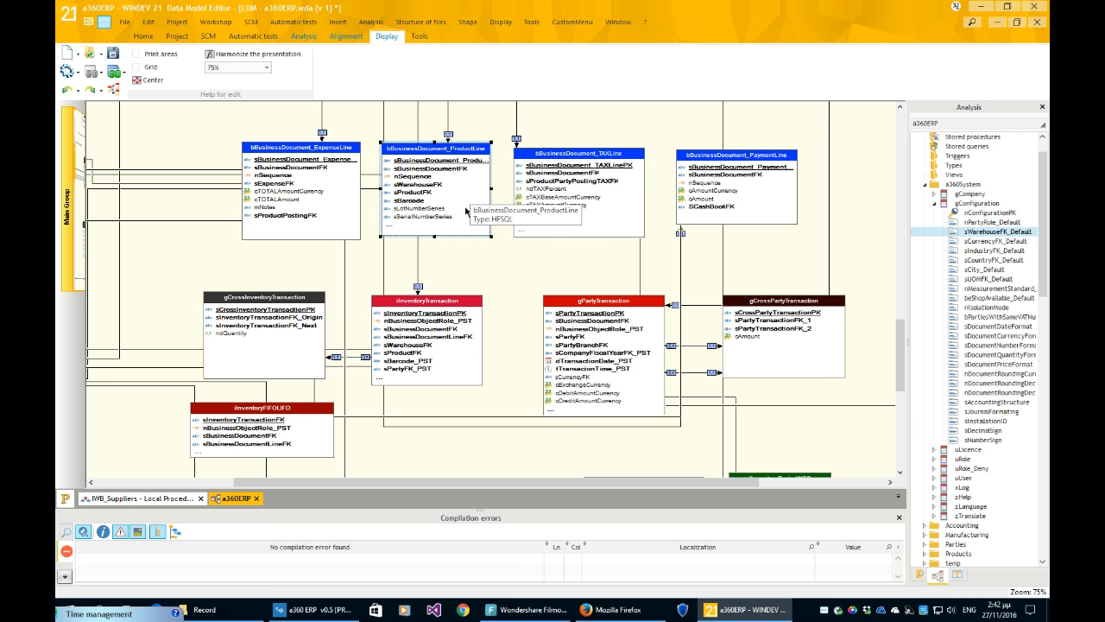
left_click_drag(452, 336, 466, 339)
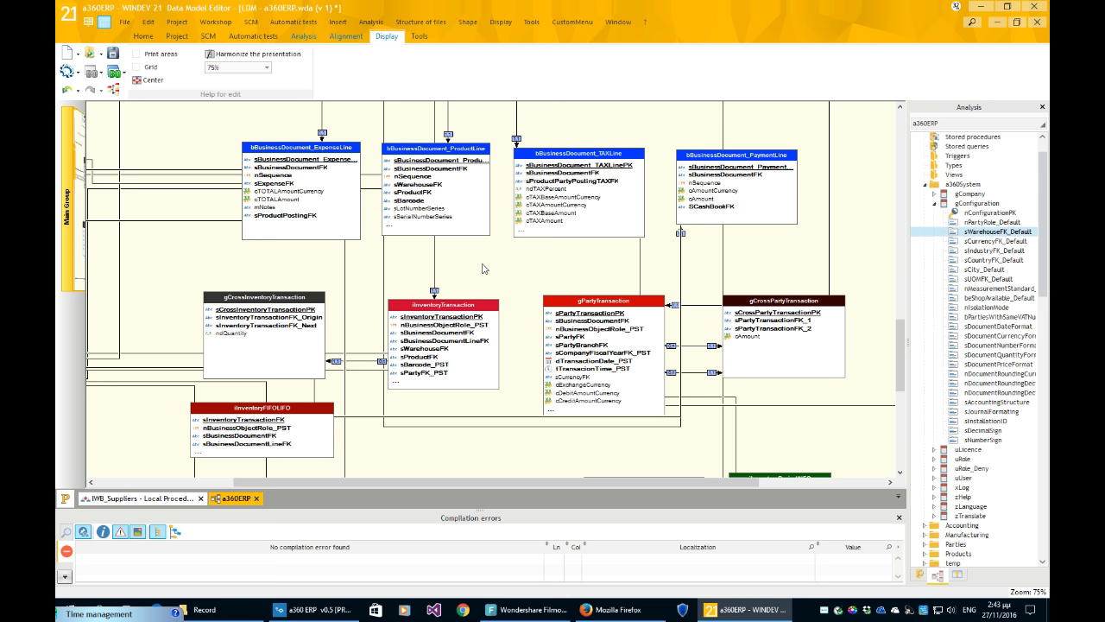
- Scroll around the transaction tables and select gPartyTransaction
scroll(489, 261, "down", 2)
scroll(398, 232, "up", 1)
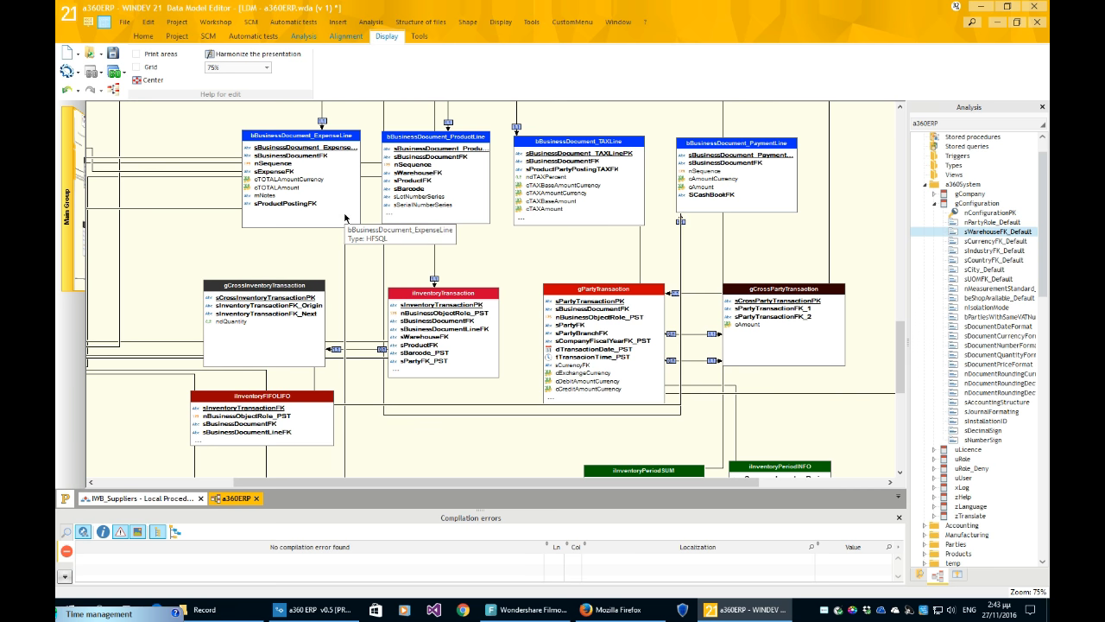
scroll(544, 239, "up", 3)
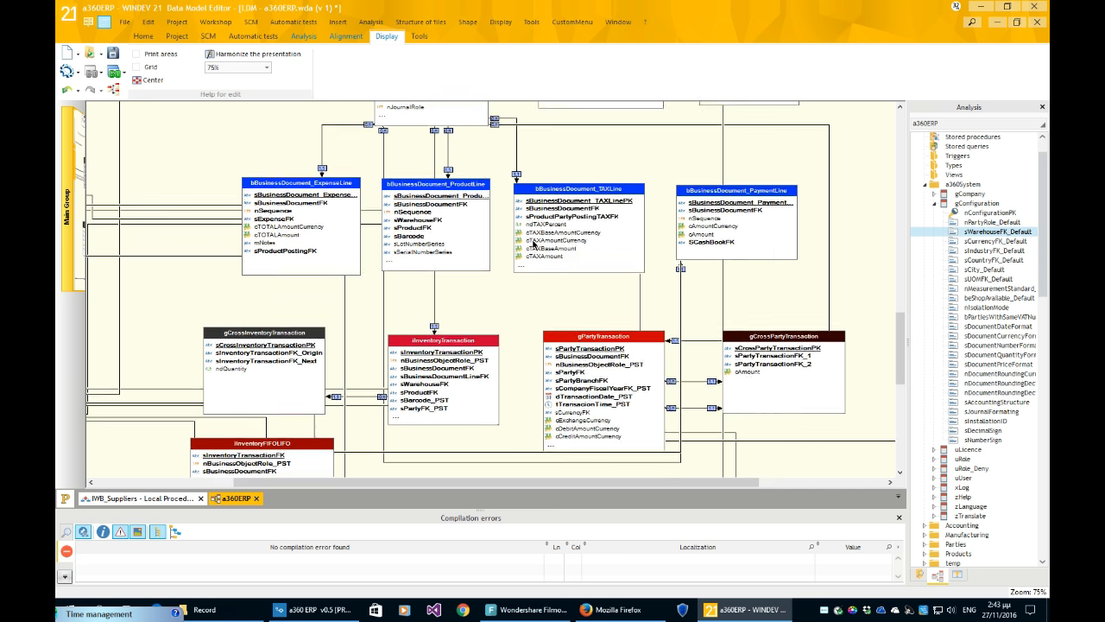
scroll(533, 244, "up", 2)
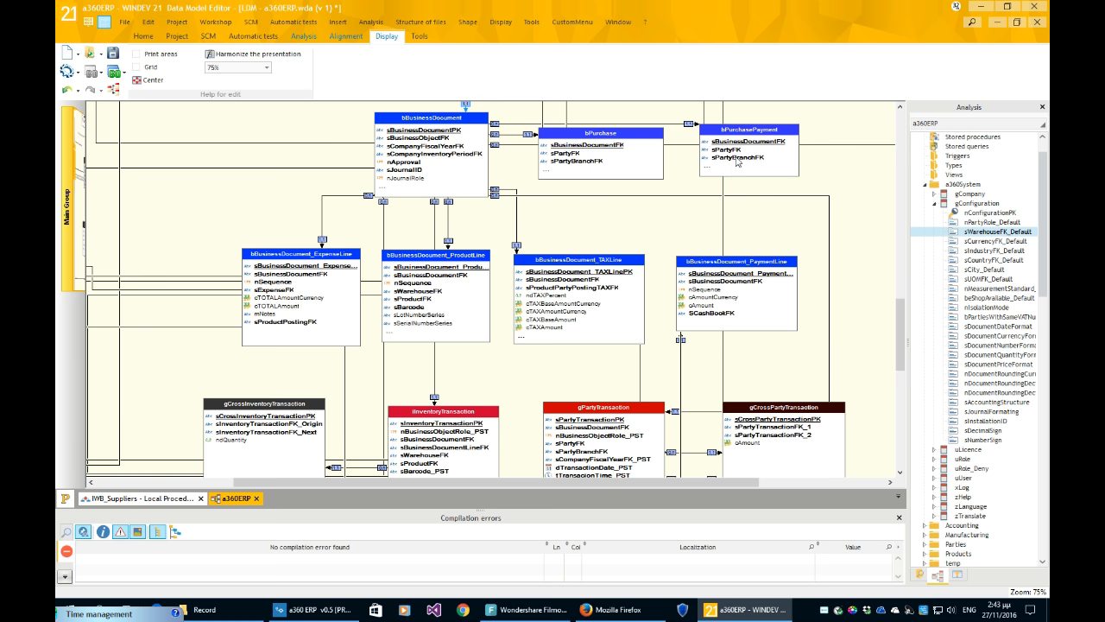
scroll(733, 166, "down", 3)
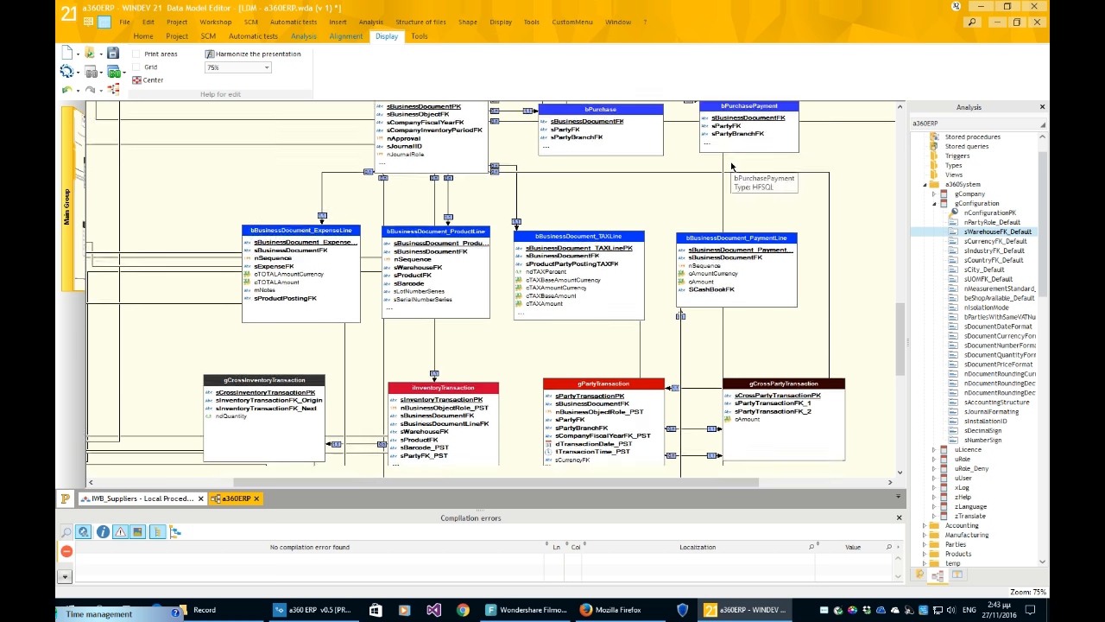
scroll(731, 168, "down", 2)
left_click(633, 356)
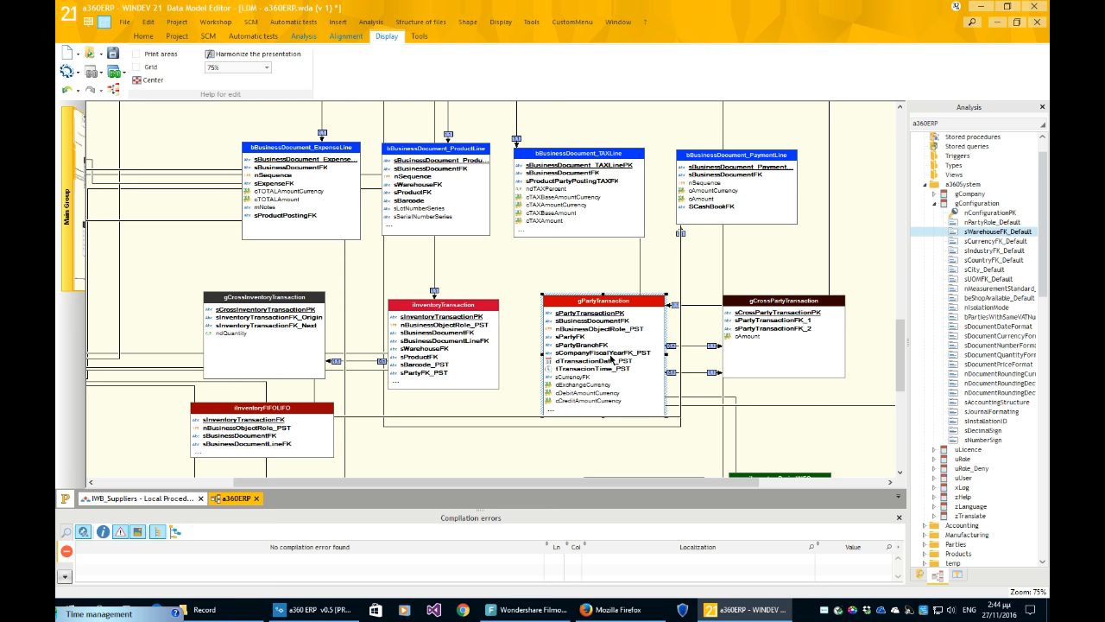
scroll(612, 359, "down", 2)
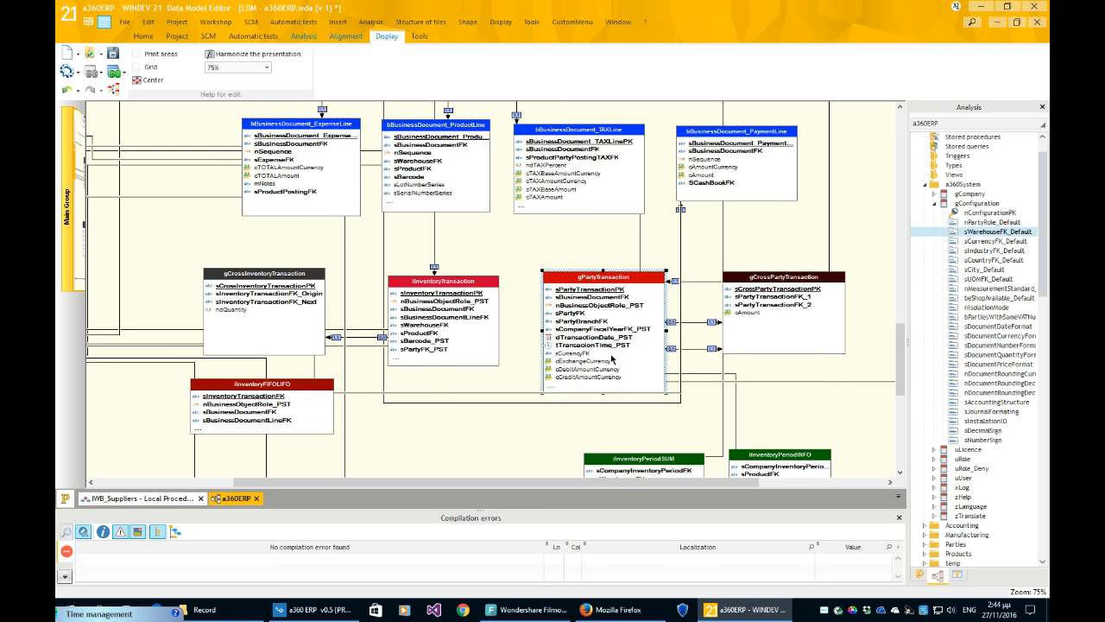
scroll(612, 357, "down", 1)
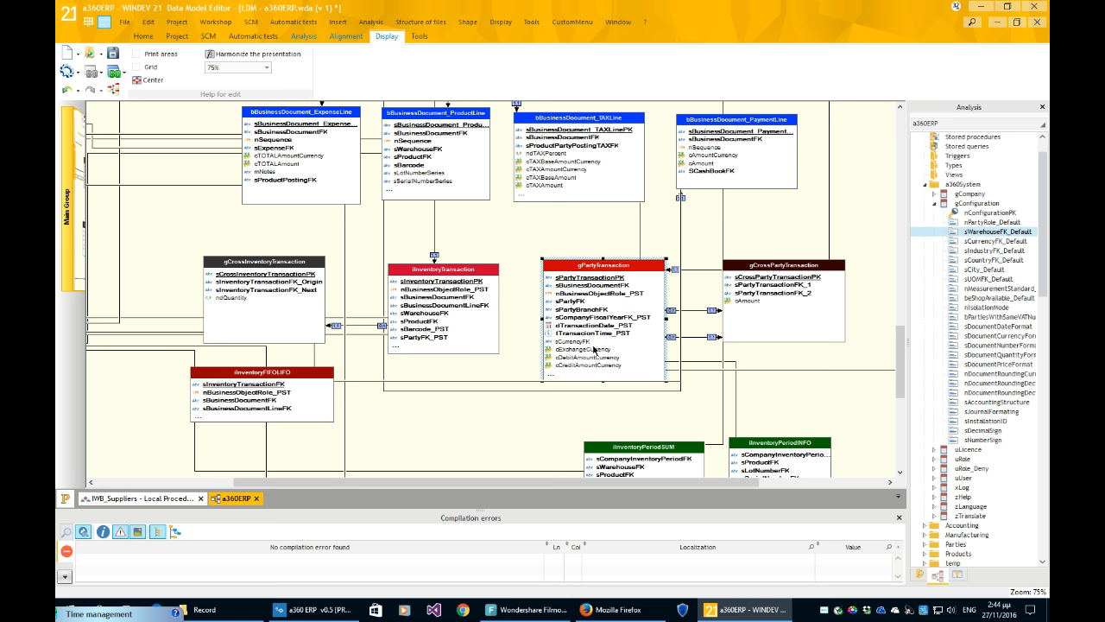
scroll(658, 335, "down", 1)
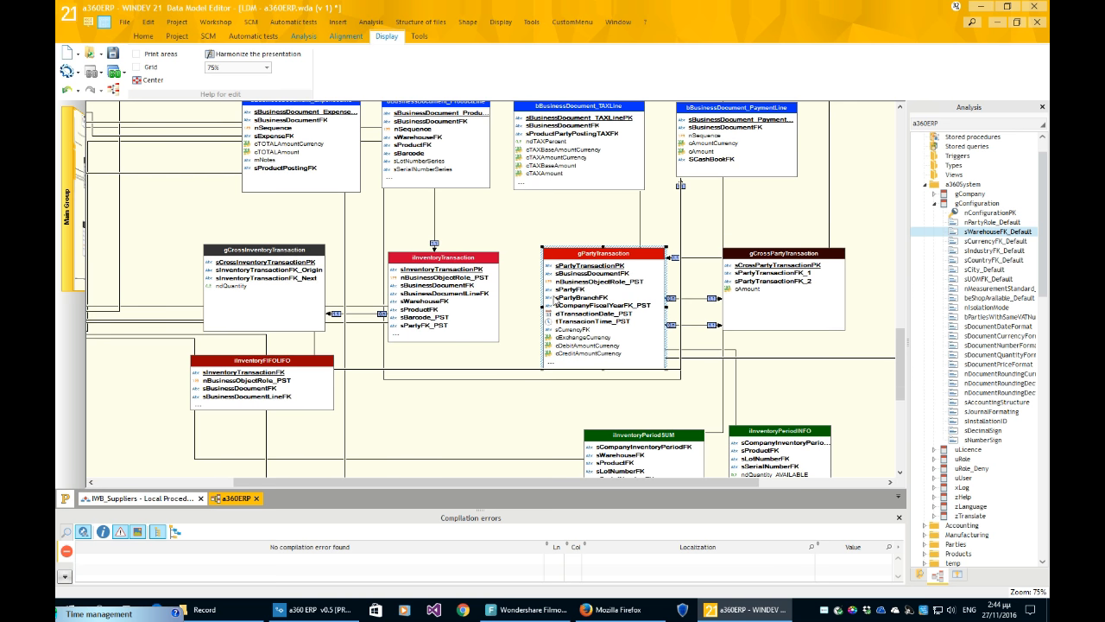
- Scroll to the business document line tables and select iInventoryTransaction below bBusinessDocument_ProductLine
scroll(585, 320, "down", 3)
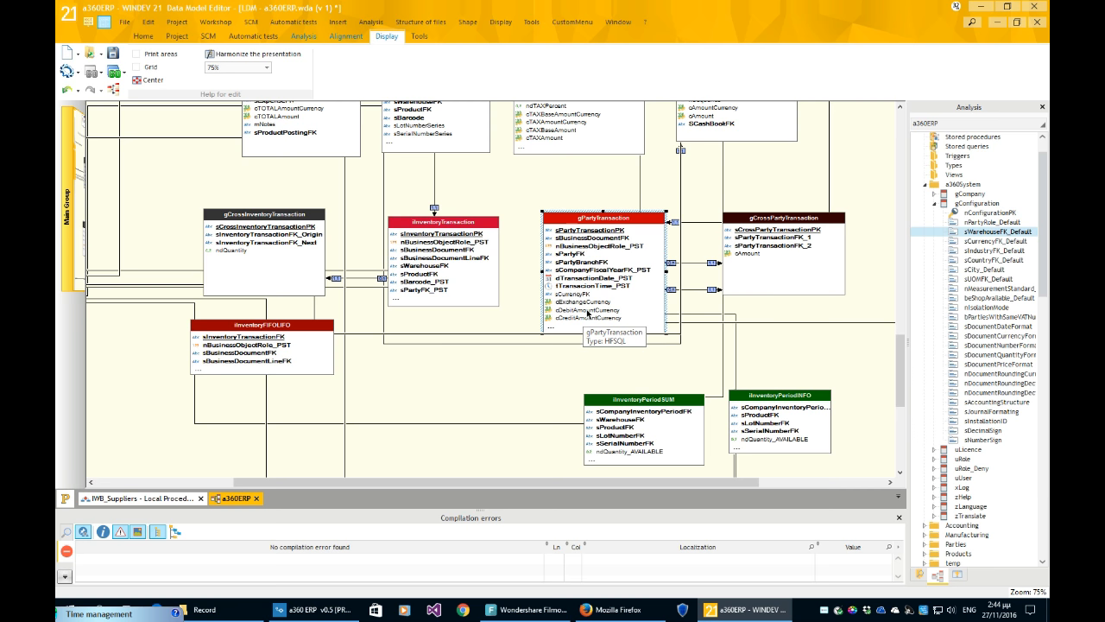
scroll(590, 315, "up", 2)
scroll(588, 315, "up", 1)
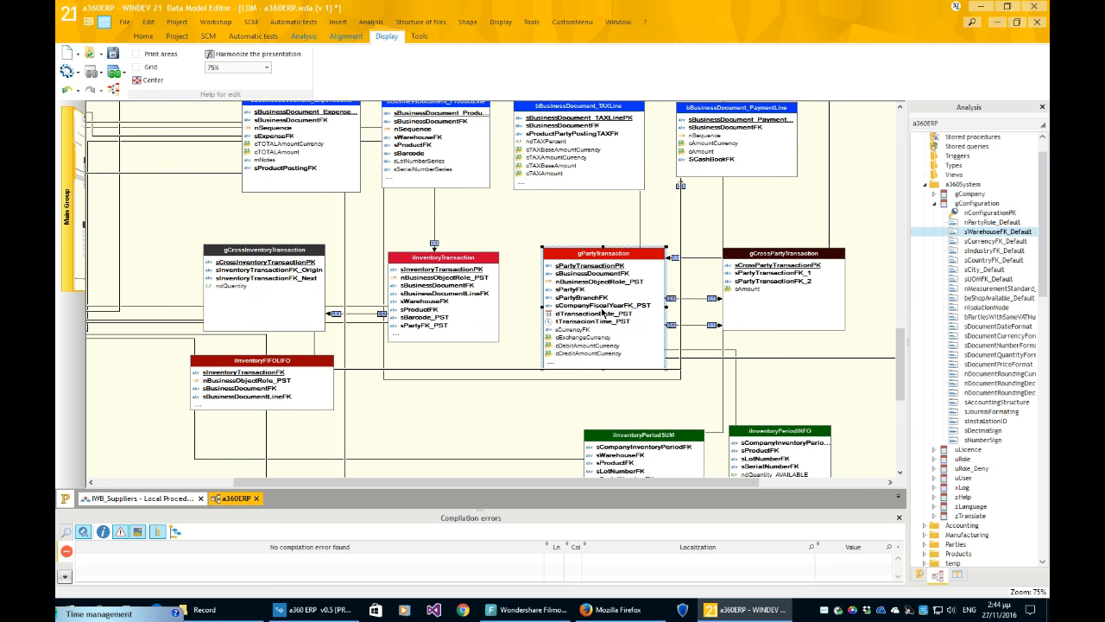
scroll(605, 314, "up", 1)
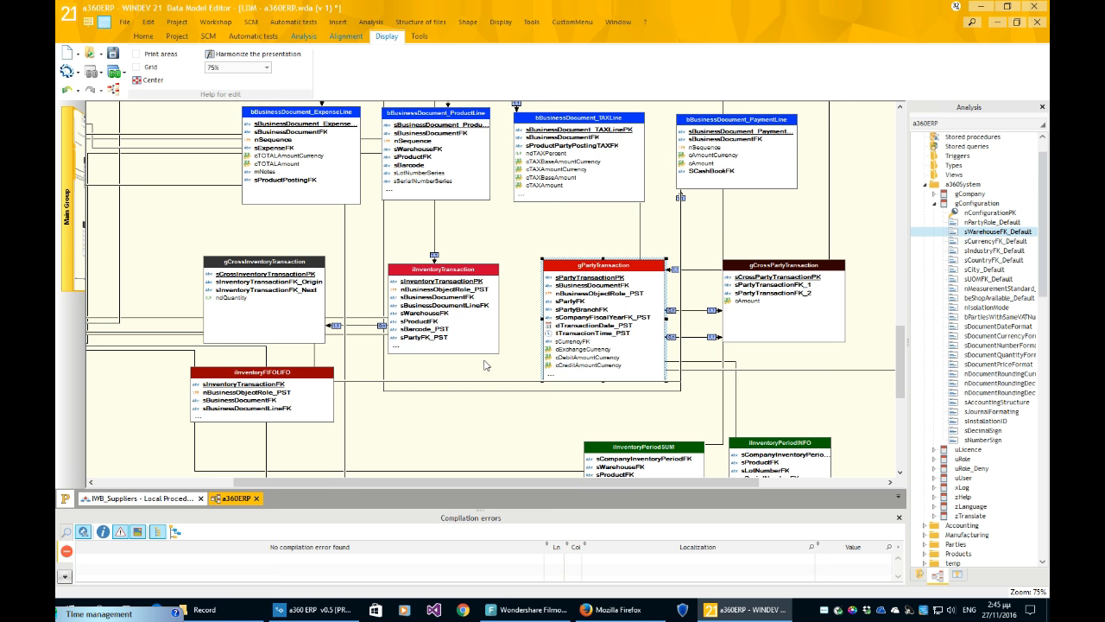
scroll(486, 366, "down", 1)
scroll(486, 366, "up", 3)
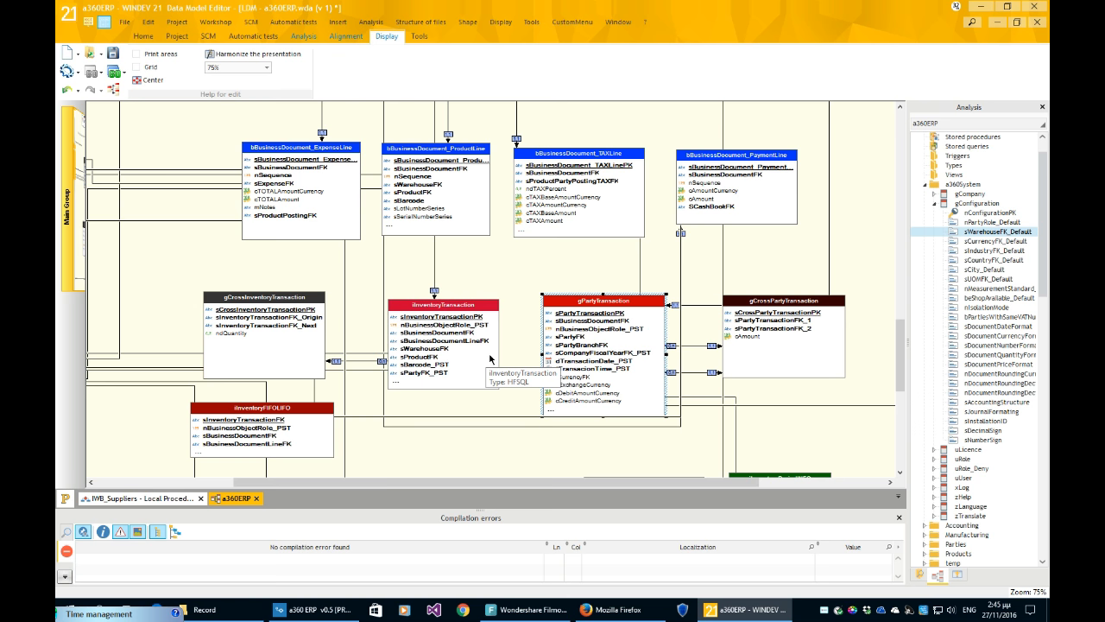
scroll(490, 359, "down", 1)
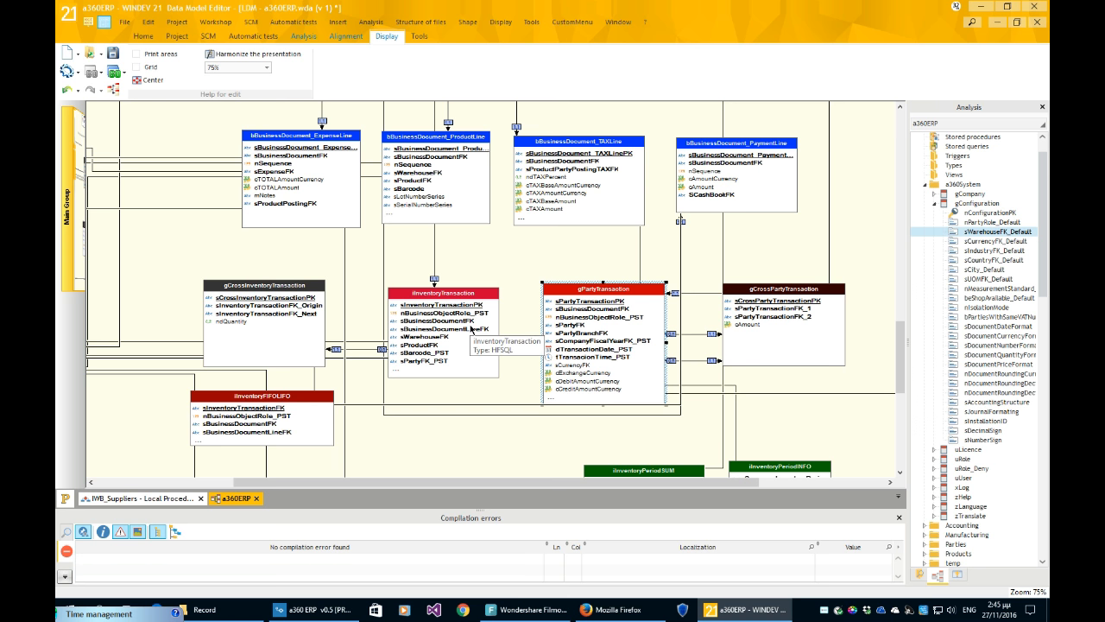
left_click(473, 329)
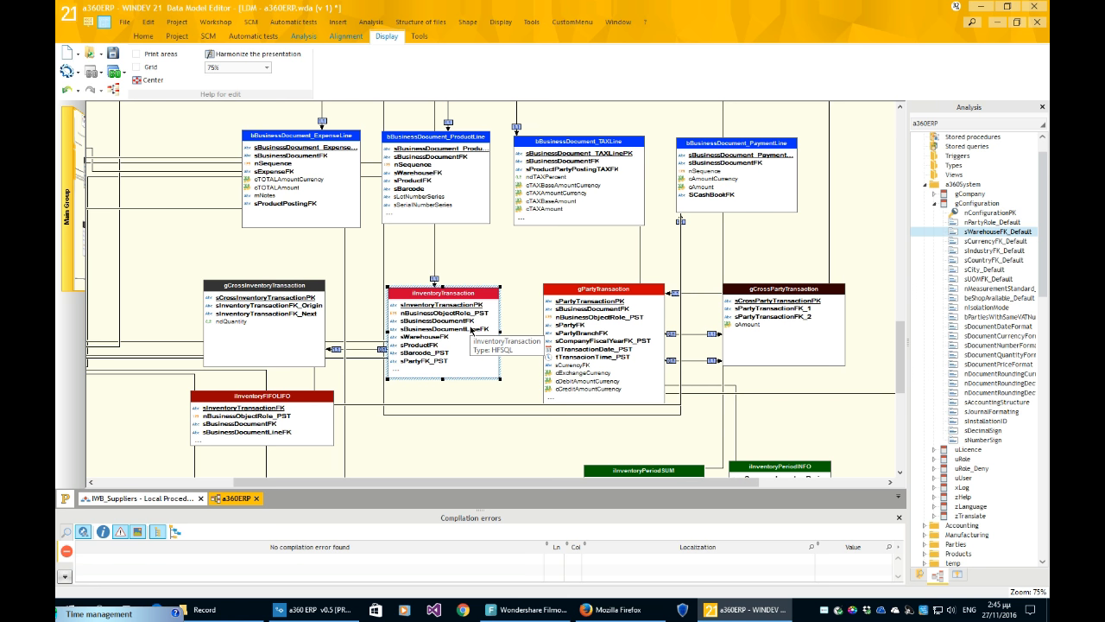
double_click(468, 211)
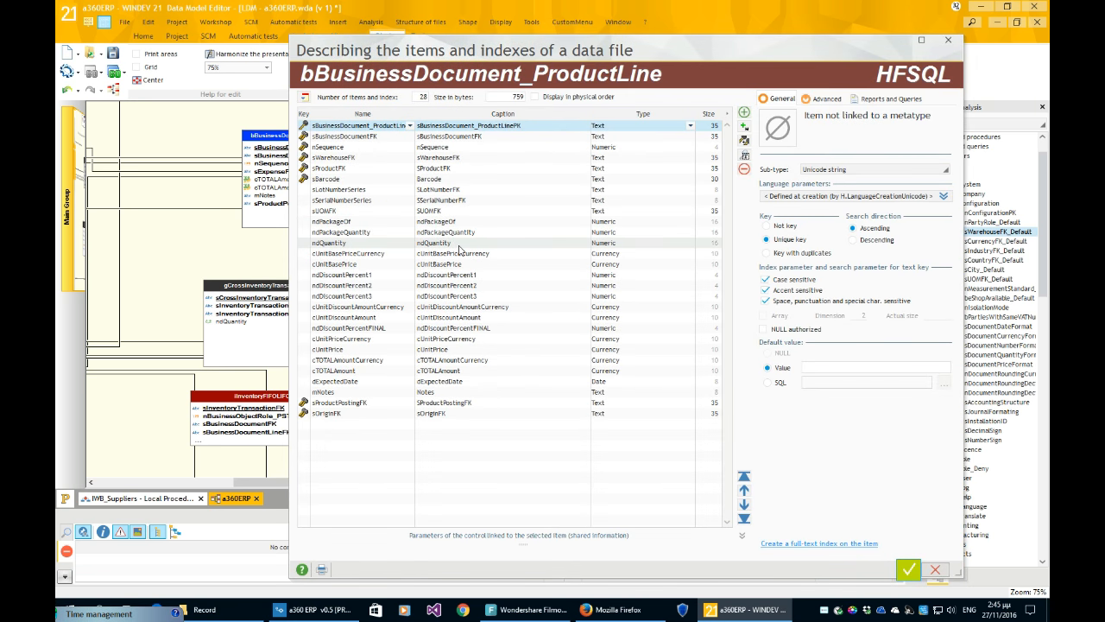
left_click(456, 201)
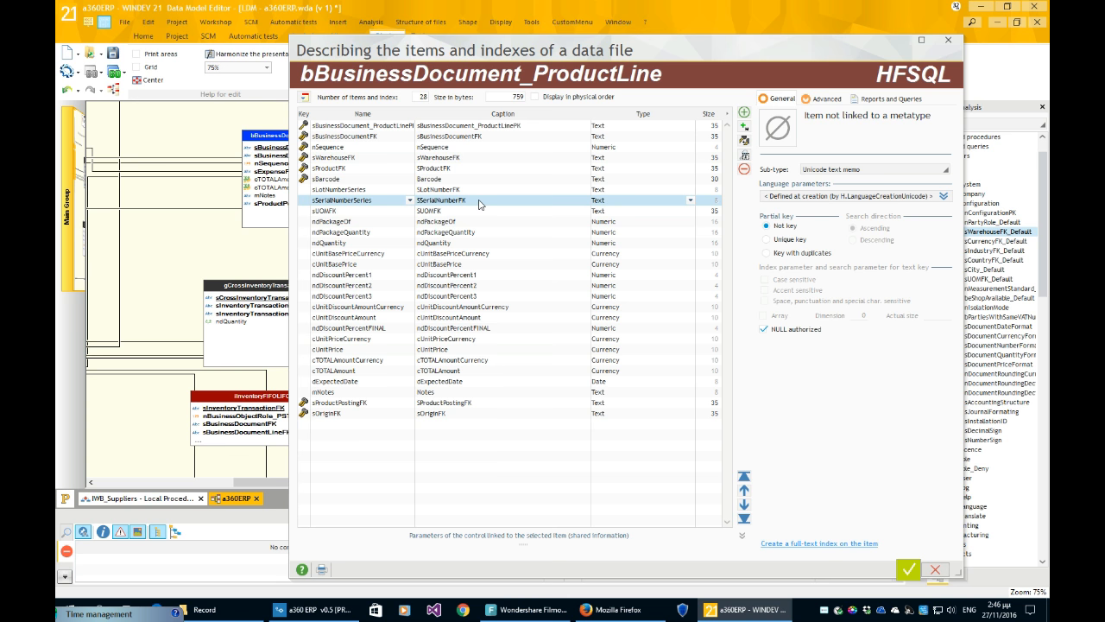
left_click(936, 570)
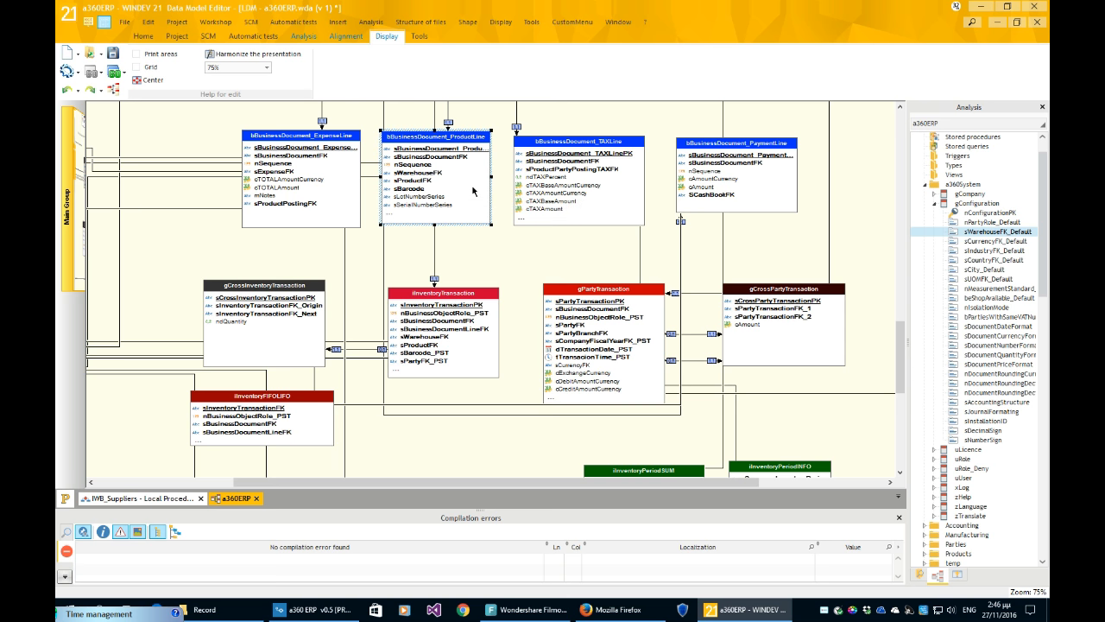
scroll(474, 191, "down", 1)
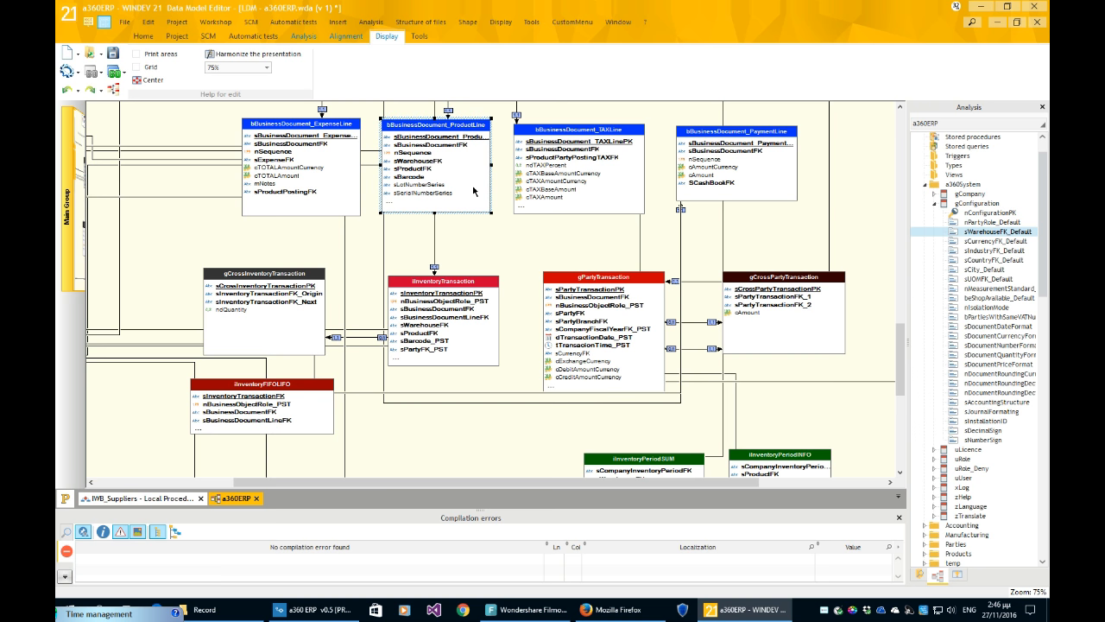
scroll(473, 190, "down", 3)
left_click(450, 289)
scroll(512, 252, "down", 2)
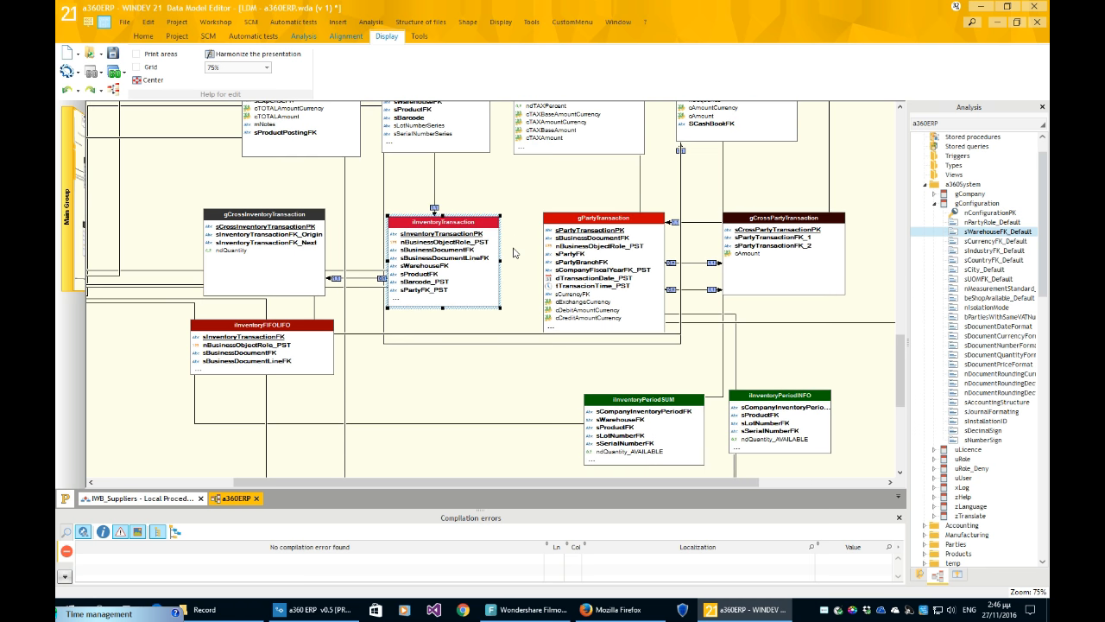
double_click(473, 275)
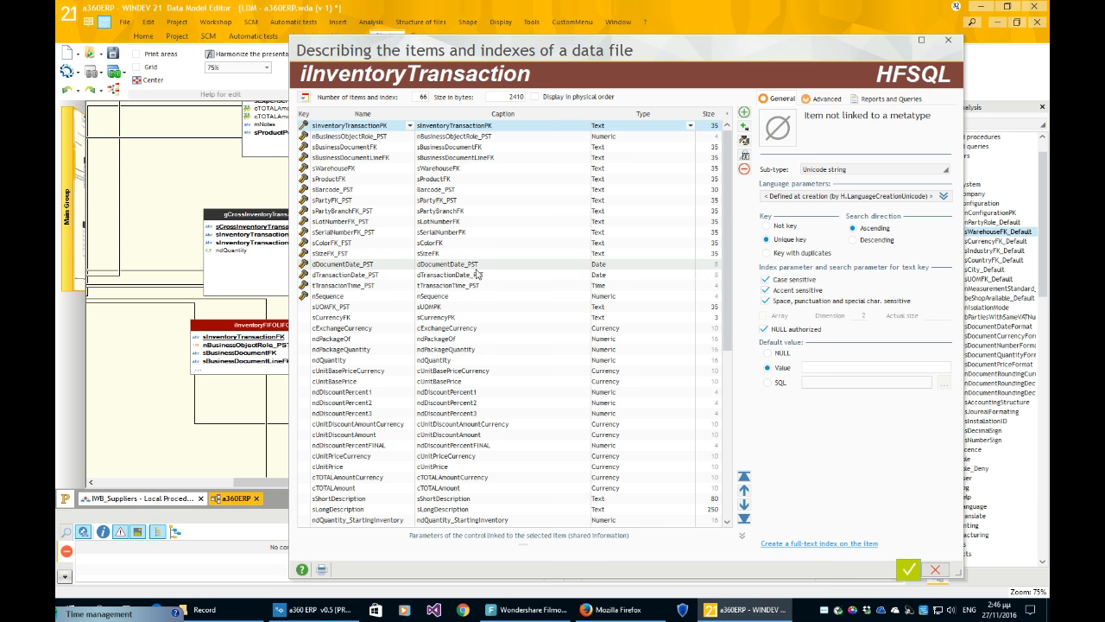
scroll(475, 275, "down", 10)
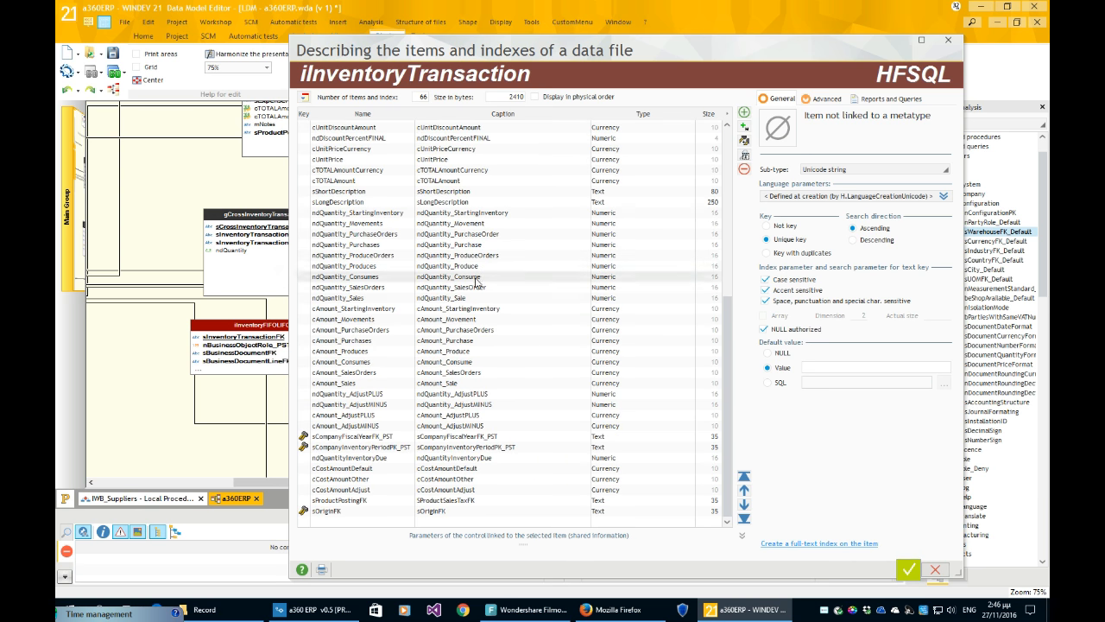
scroll(486, 357, "up", 7)
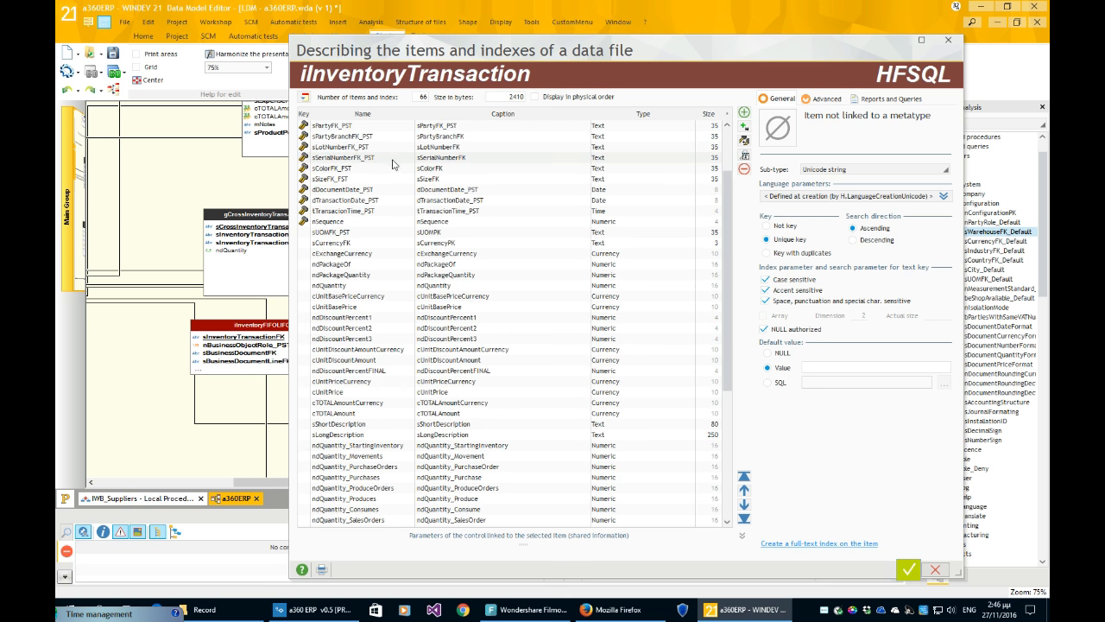
left_click(391, 162)
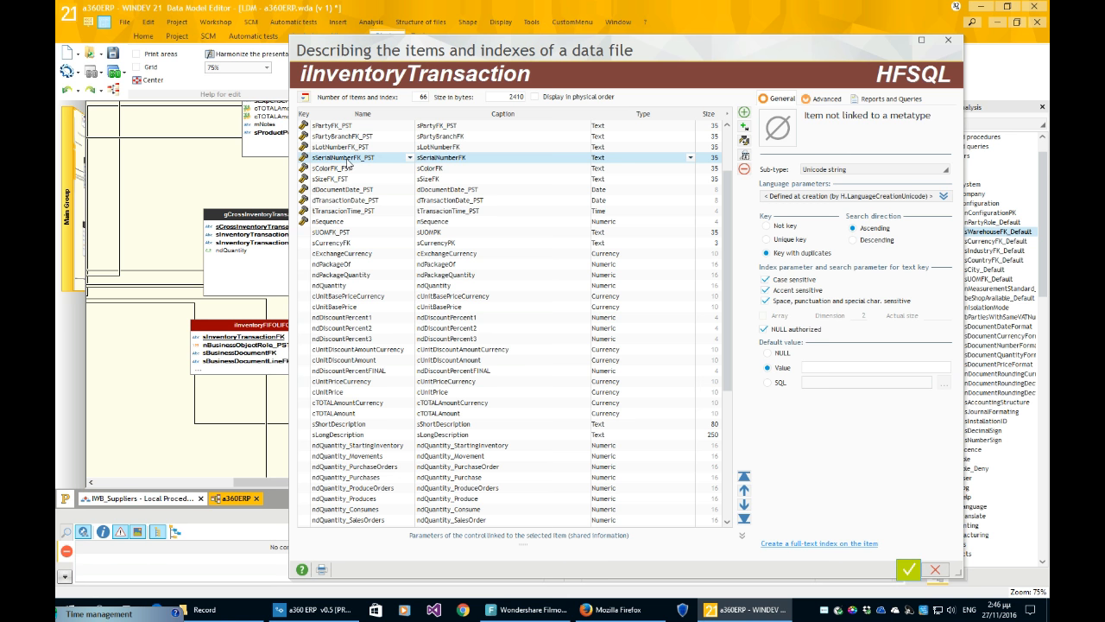
left_click(829, 171)
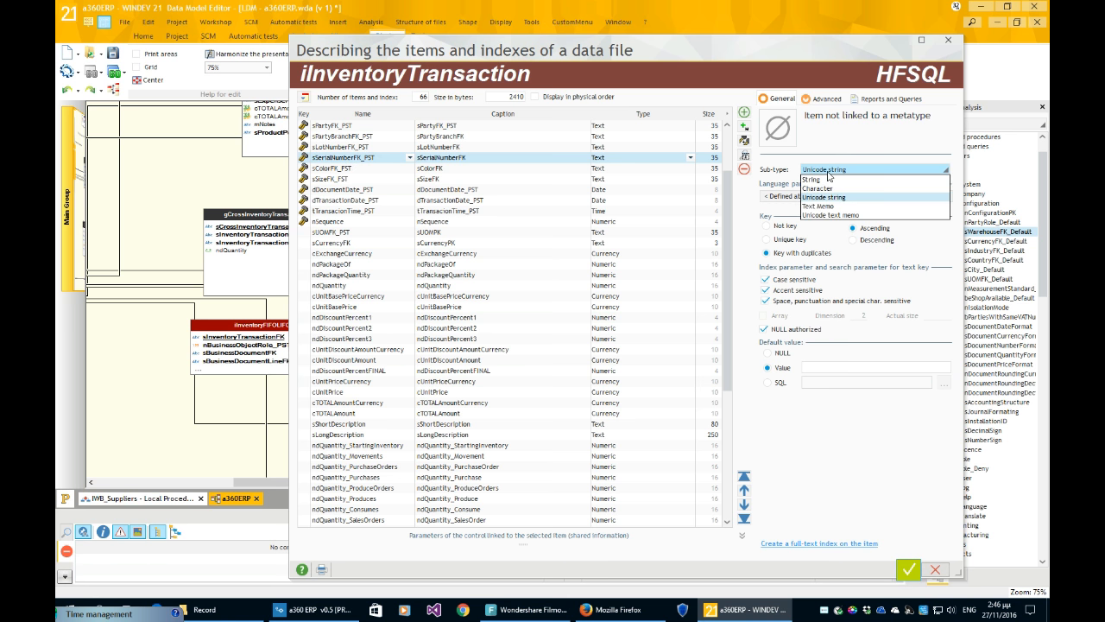
left_click(569, 162)
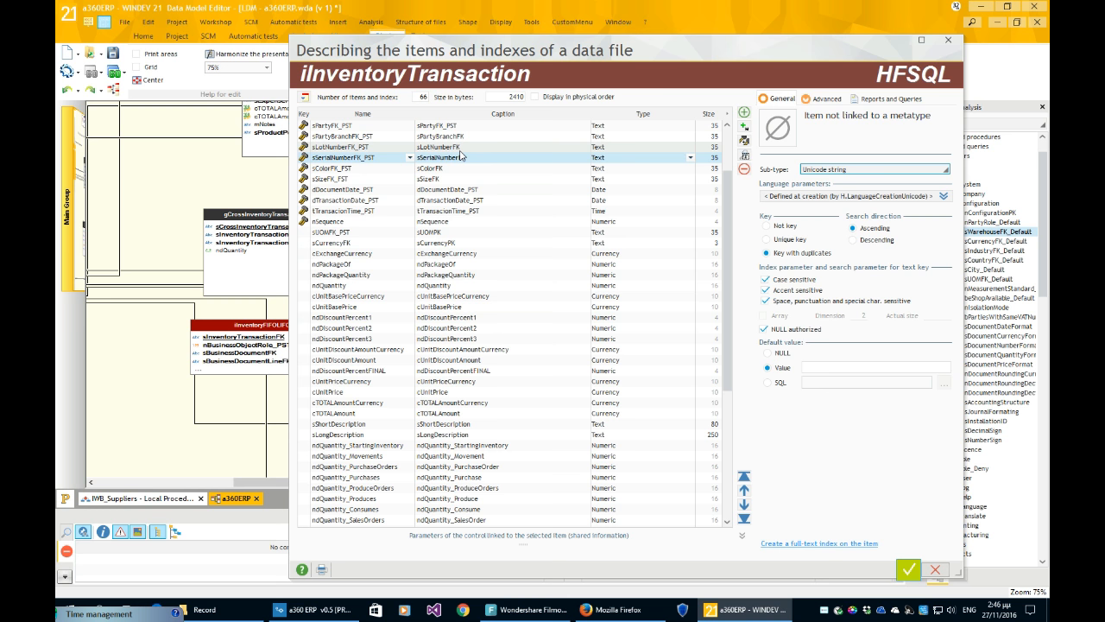
left_click(948, 39)
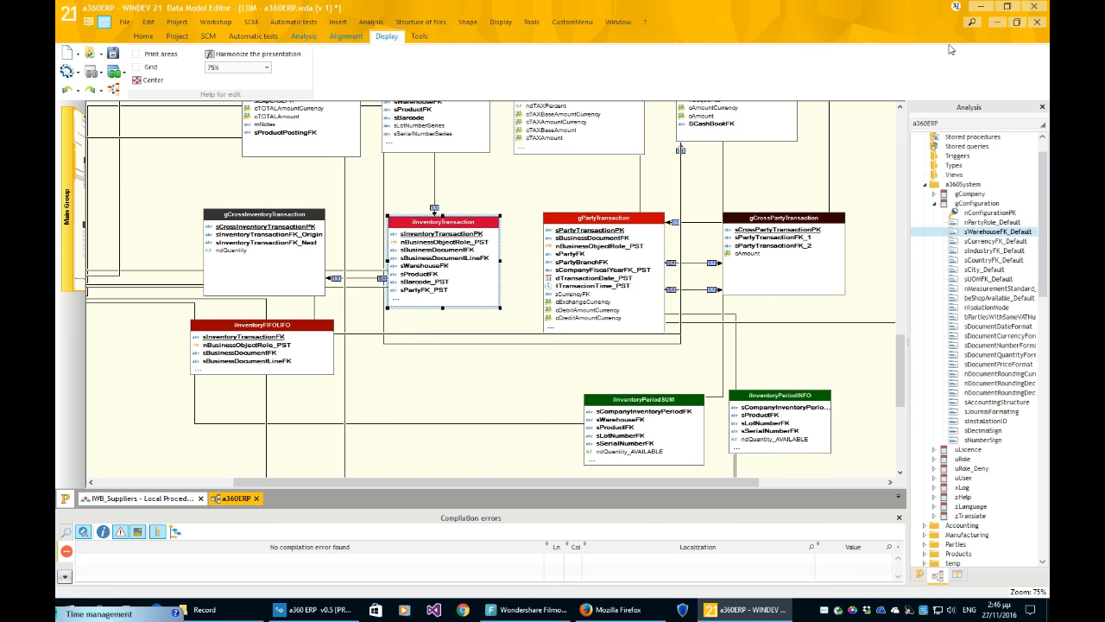
- Drag the iInventoryTransaction table slightly up and to the right
scroll(867, 292, "down", 3)
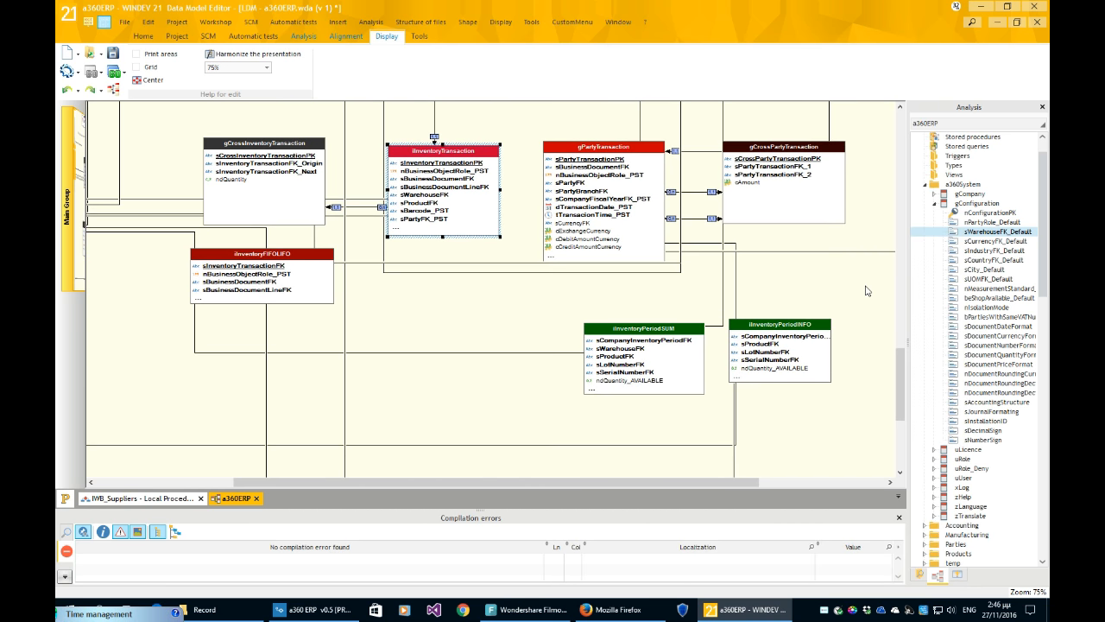
scroll(868, 288, "up", 2)
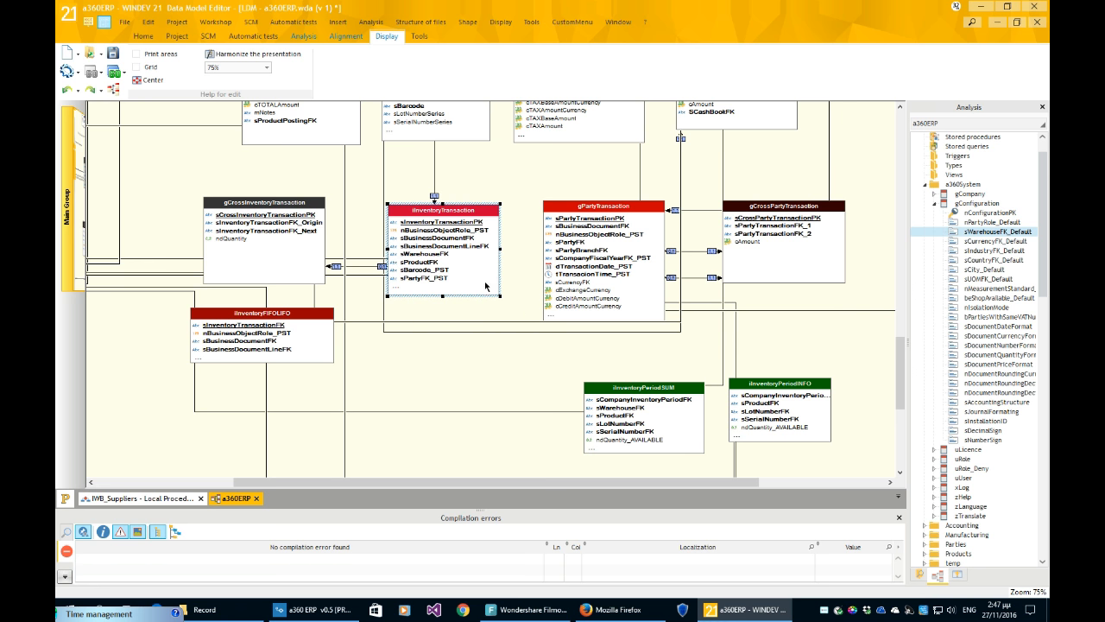
left_click_drag(489, 290, 494, 279)
- Drag gCrossInventoryTransaction slightly upward, then deselect it
left_click_drag(258, 240, 256, 221)
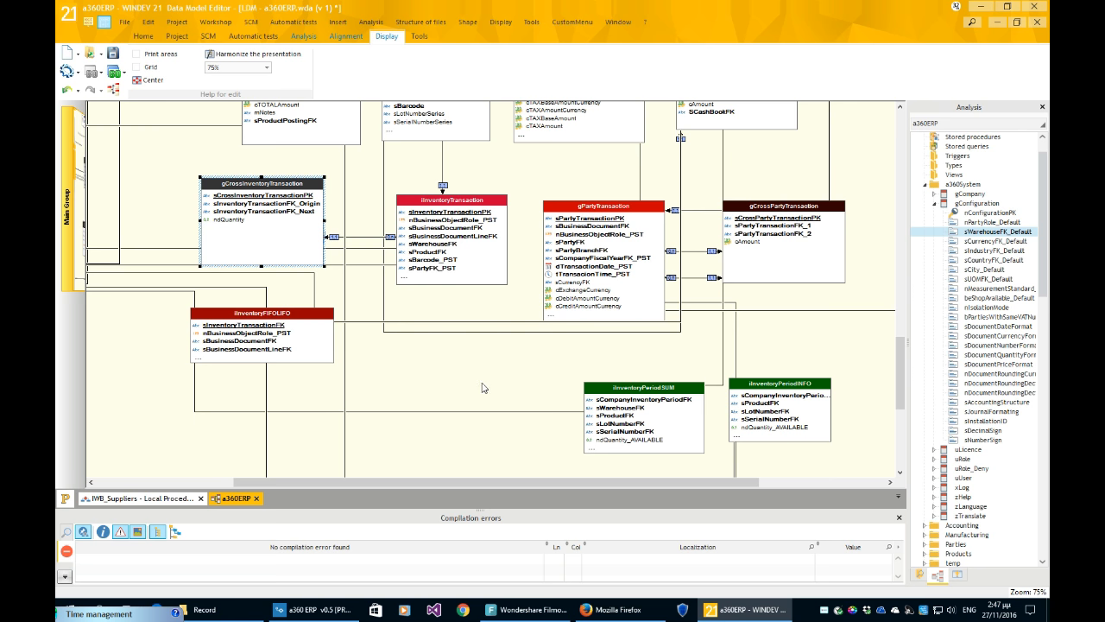
scroll(480, 389, "up", 1)
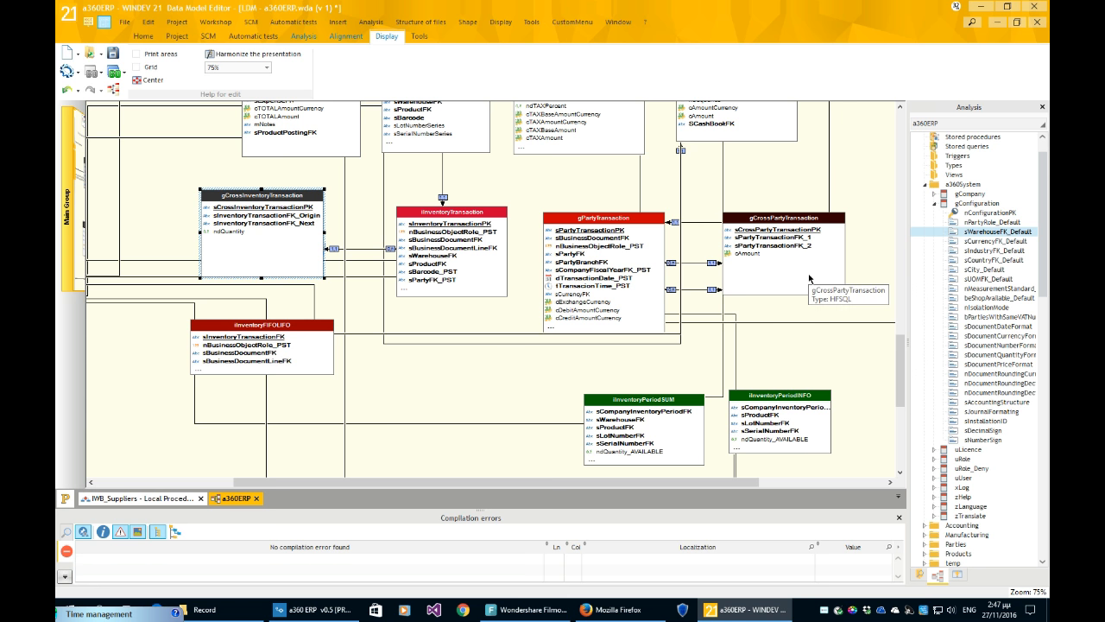
left_click(840, 355)
scroll(492, 341, "up", 1)
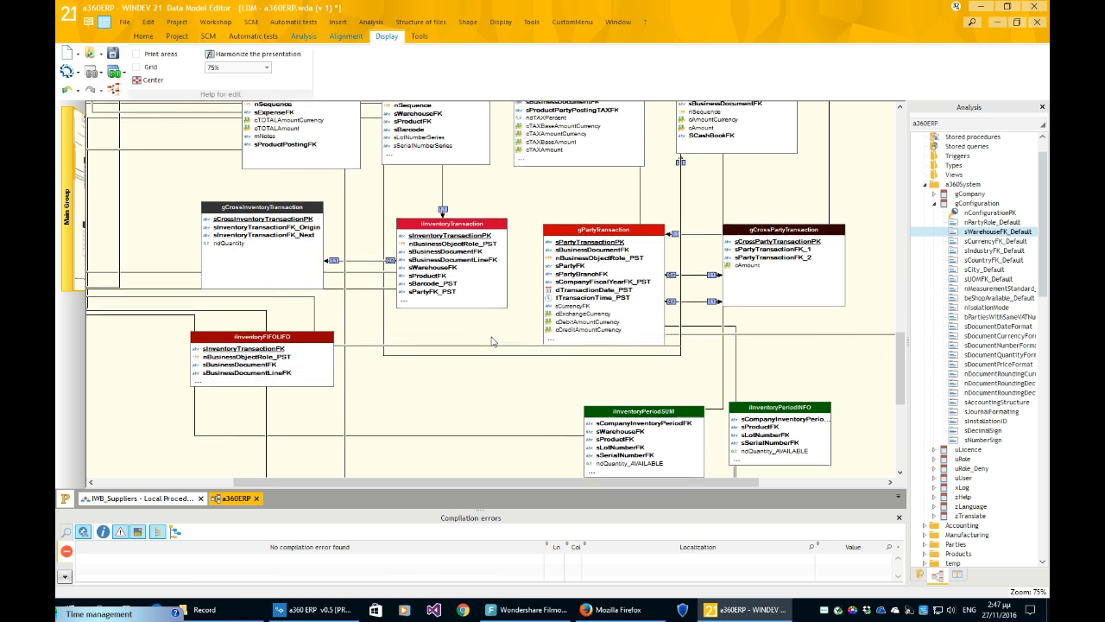
scroll(493, 341, "up", 2)
scroll(492, 341, "up", 4)
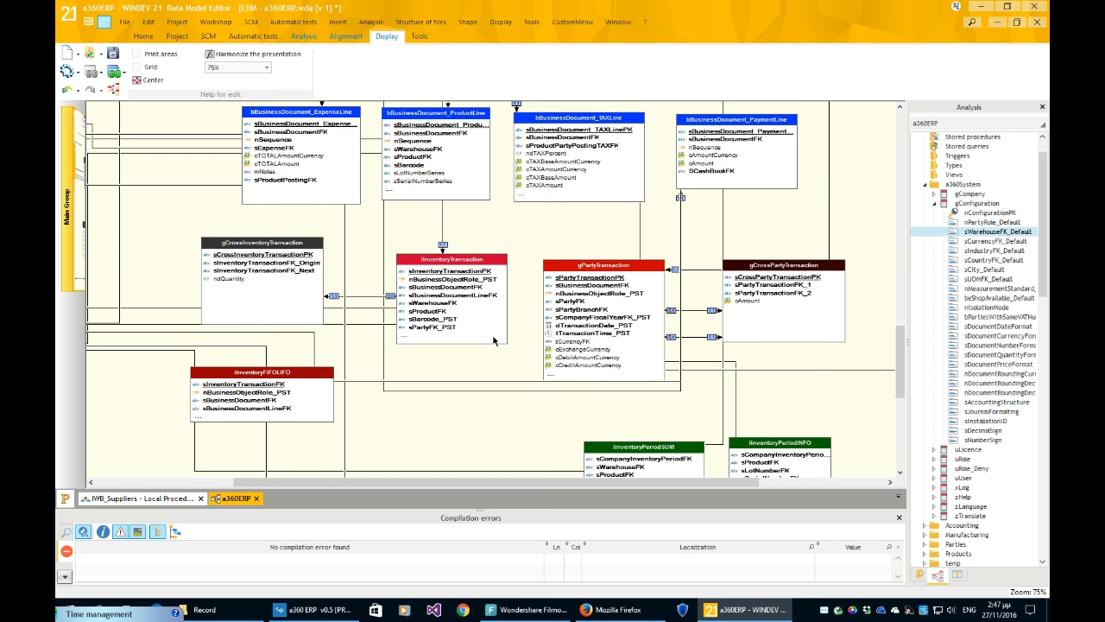
scroll(494, 341, "up", 3)
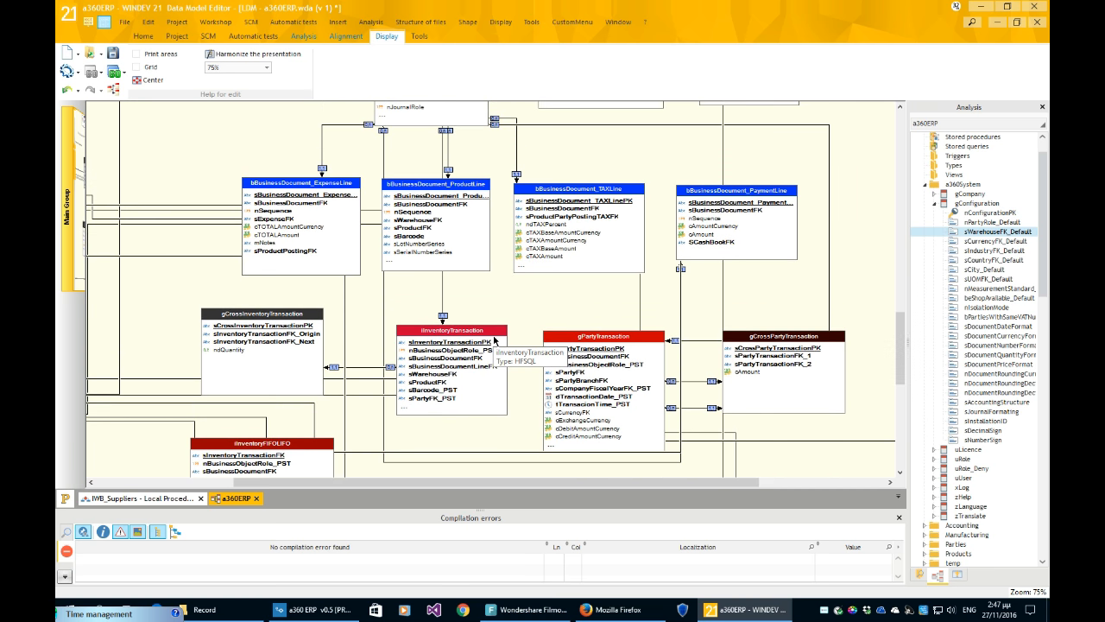
scroll(494, 341, "up", 1)
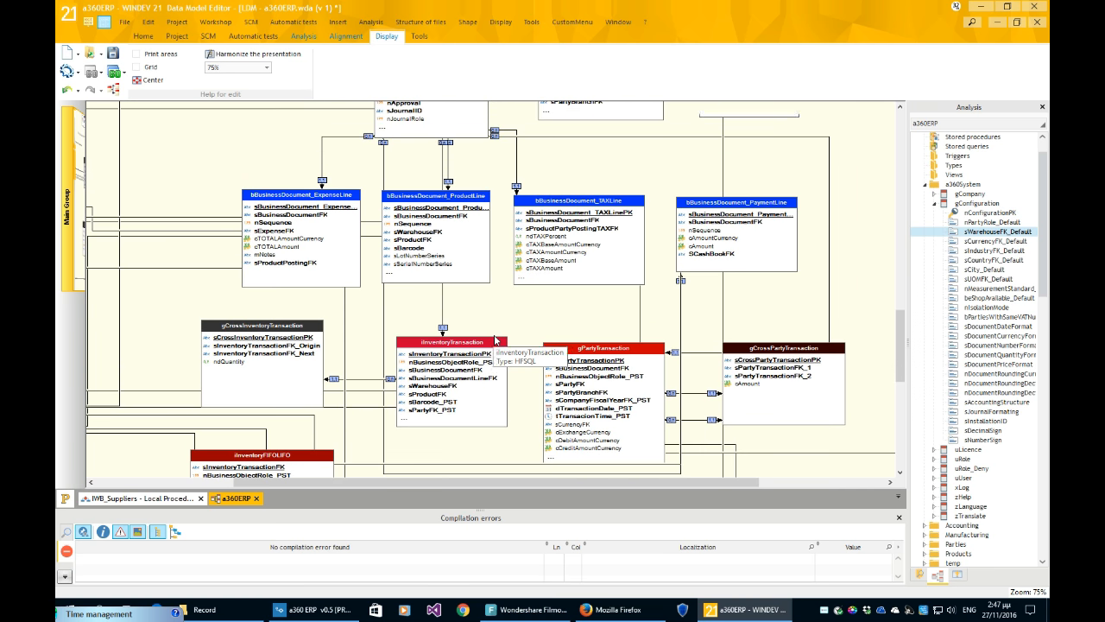
scroll(496, 340, "down", 3)
scroll(499, 338, "down", 4)
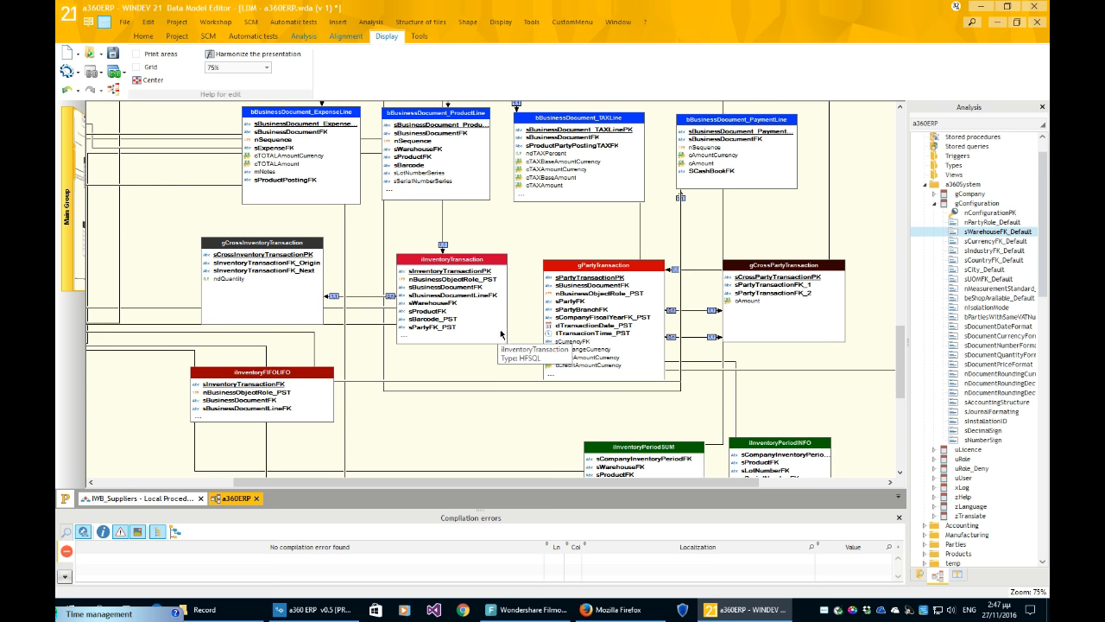
scroll(501, 336, "down", 2)
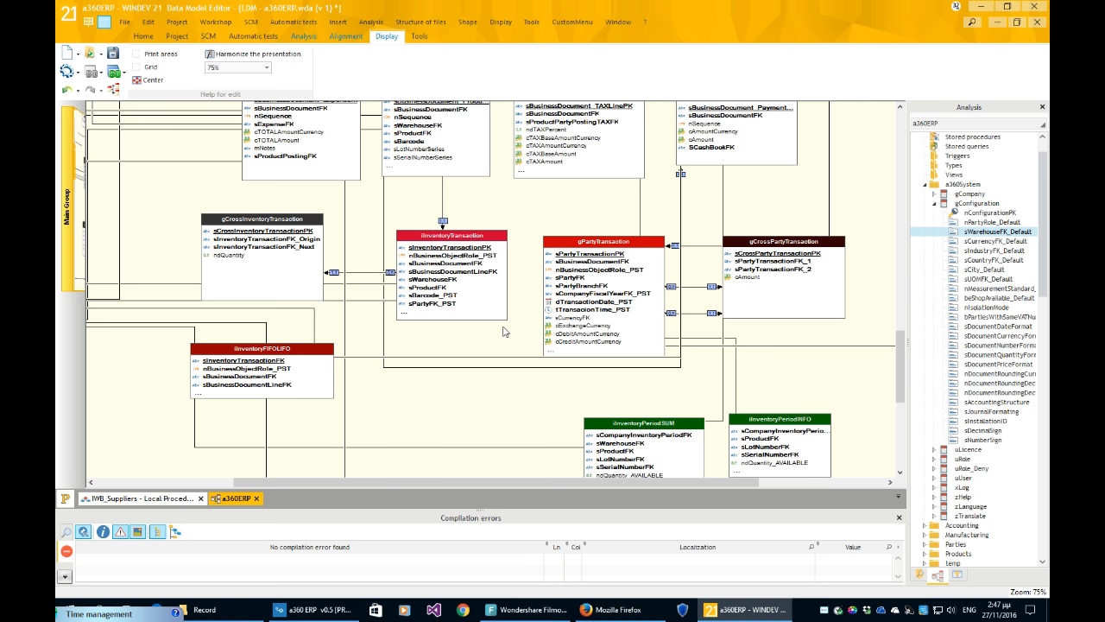
scroll(503, 333, "down", 1)
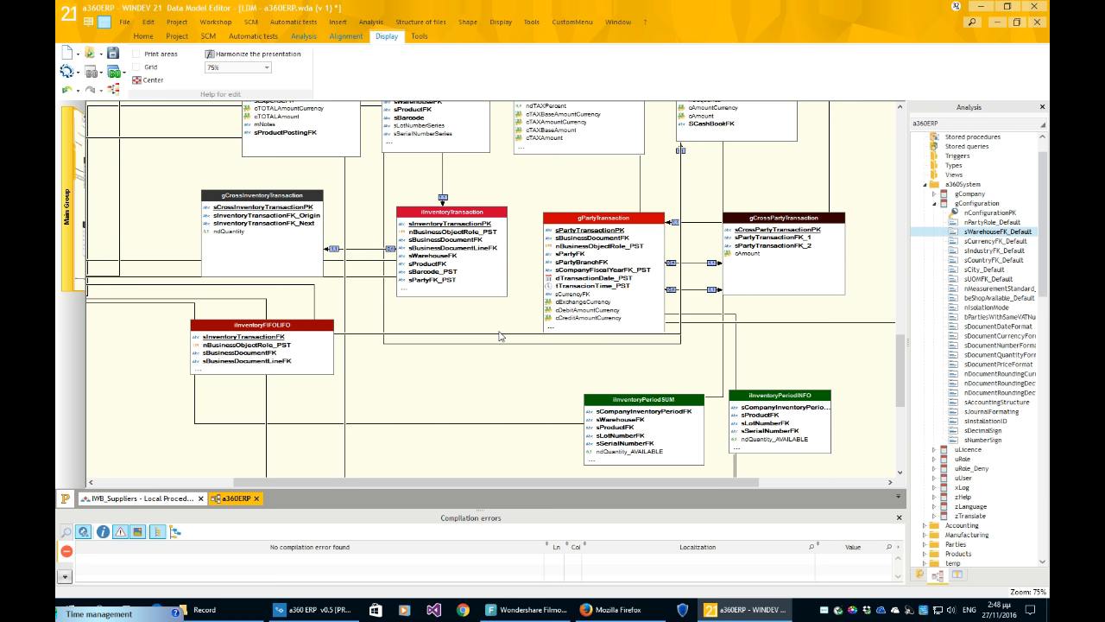
scroll(499, 336, "down", 1)
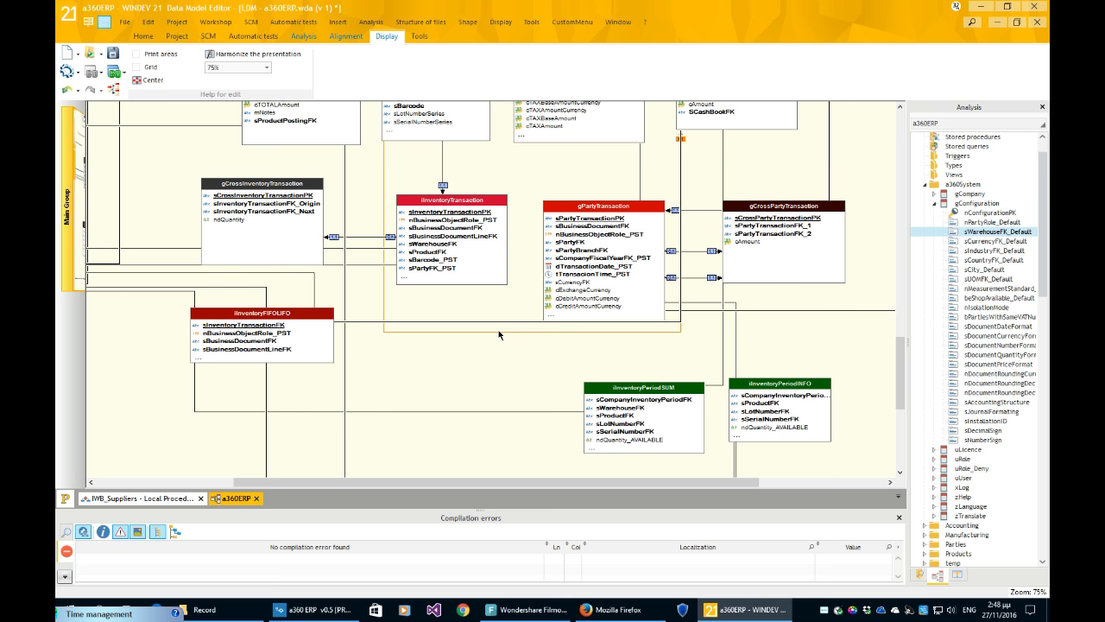
scroll(499, 335, "up", 1)
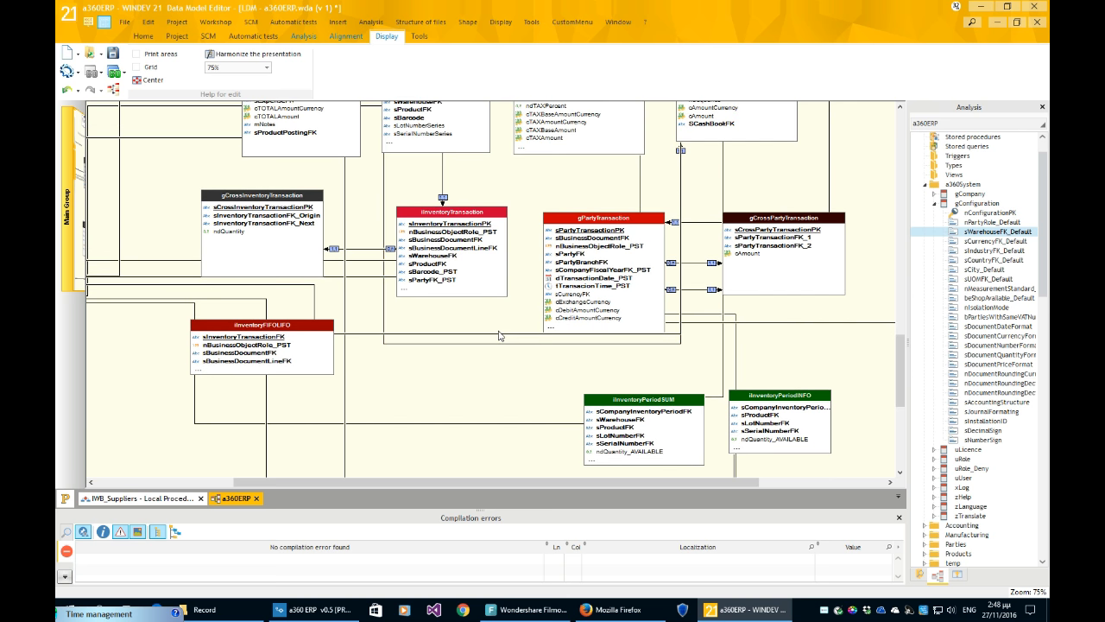
scroll(499, 335, "up", 1)
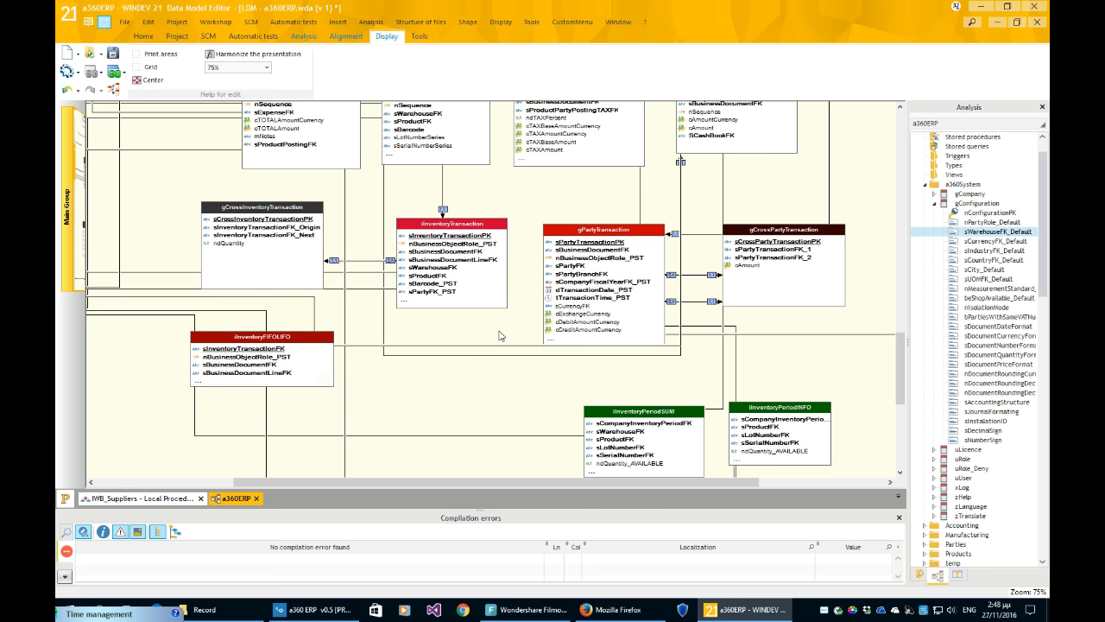
scroll(499, 336, "down", 2)
scroll(499, 335, "down", 1)
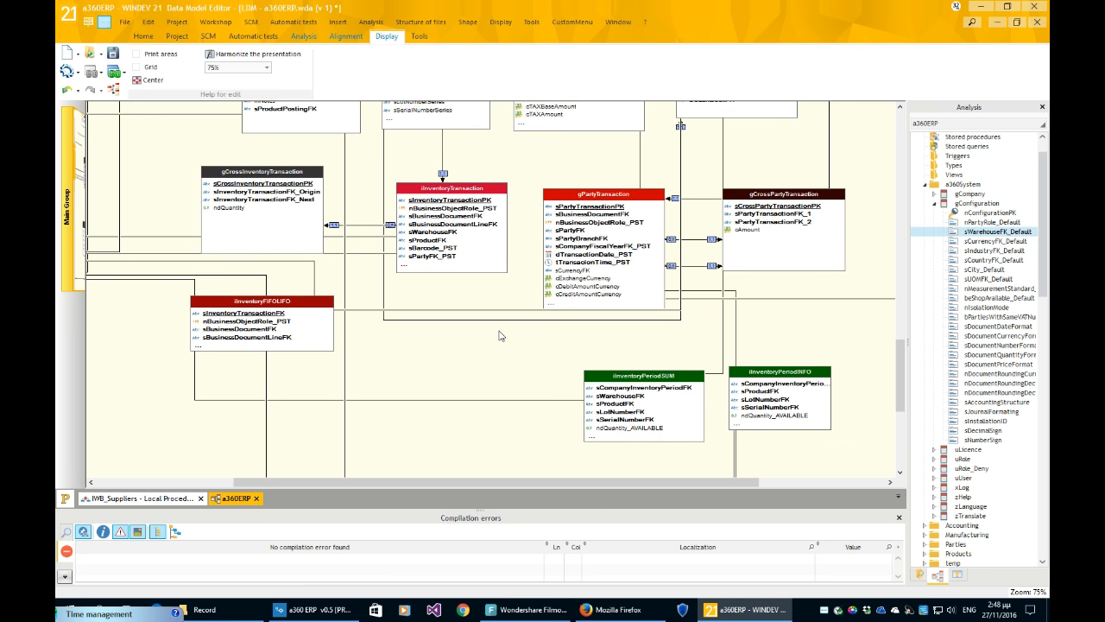
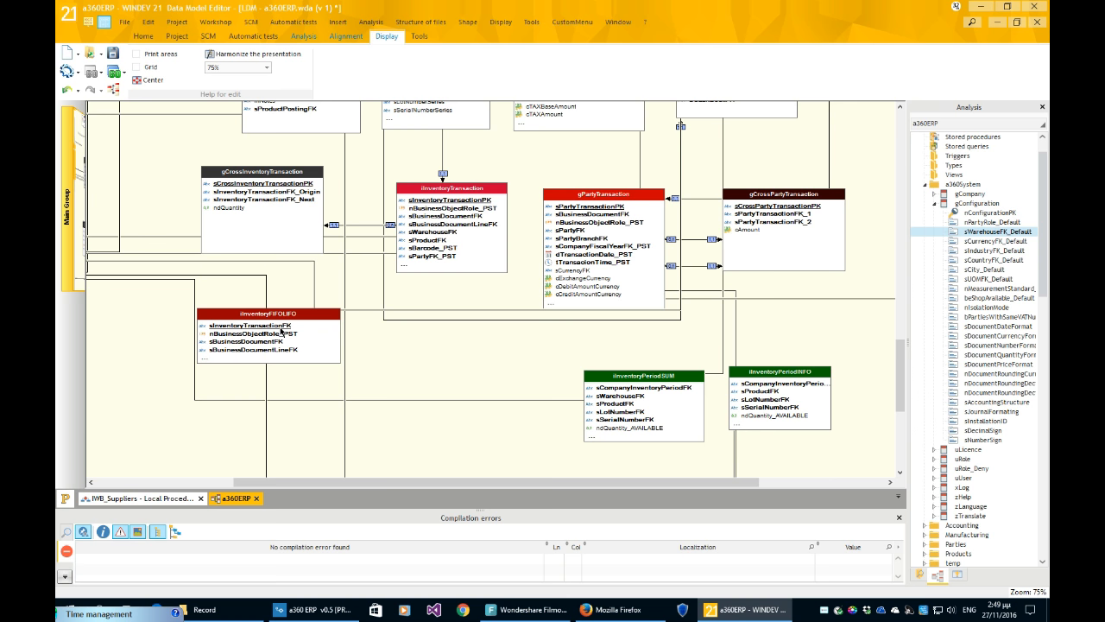
- Scroll the diagram down to the iInventoryTransaction, gPartyTransaction and inventory period tables
scroll(471, 363, "down", 1)
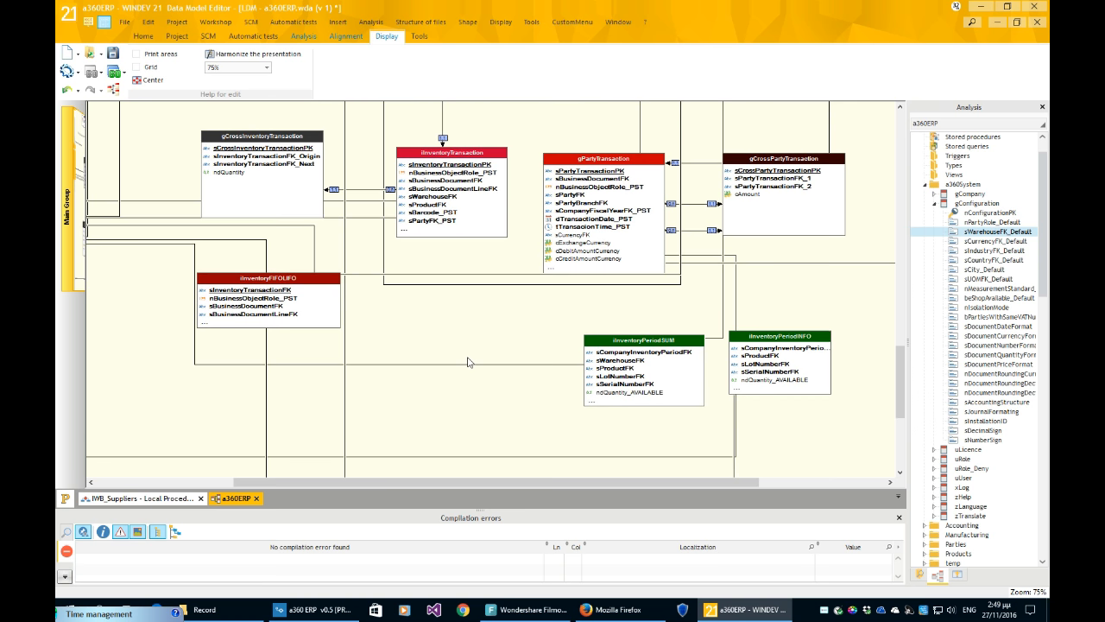
- Move iInventoryPeriodSUM left and up beside iInventoryPeriodINFO, selecting each table to compare them
left_click_drag(489, 480, 558, 483)
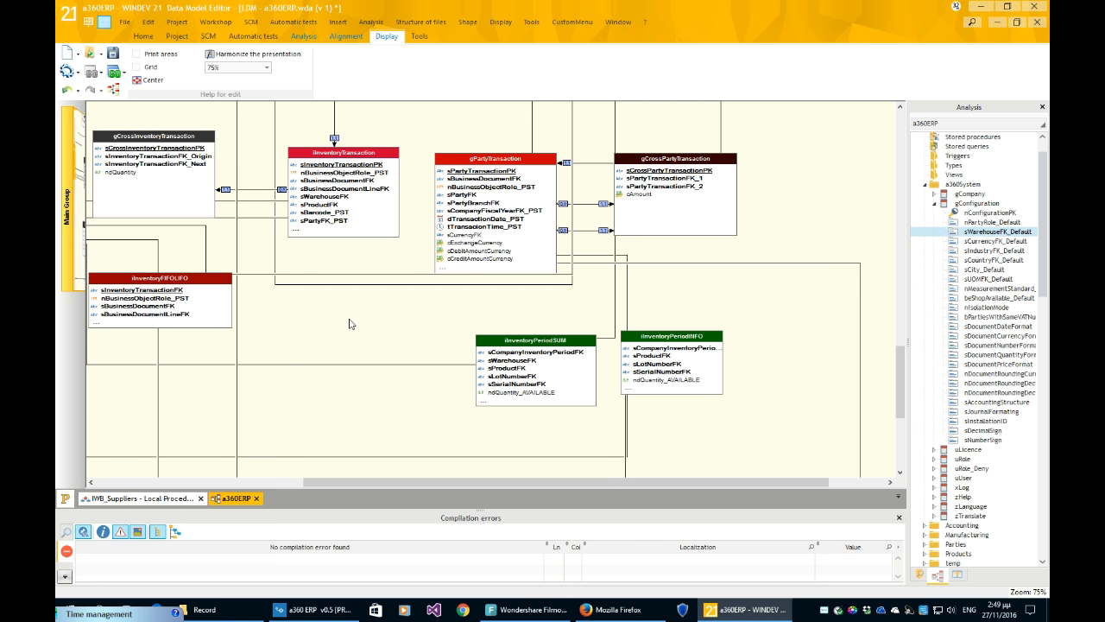
left_click_drag(551, 390, 501, 382)
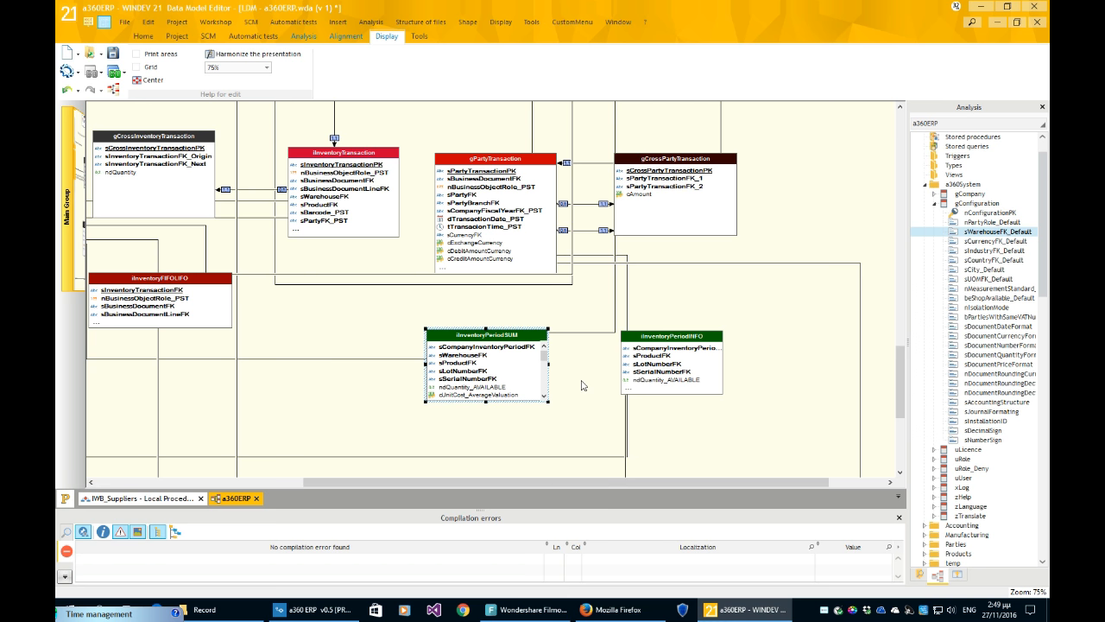
left_click(672, 371)
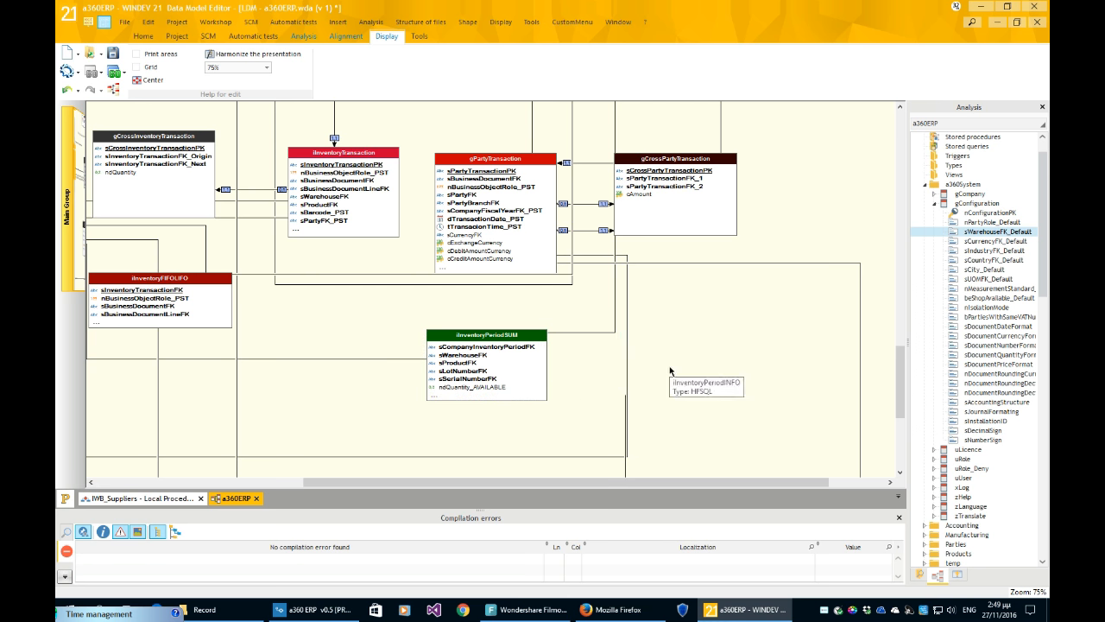
left_click(516, 377)
left_click(671, 375)
left_click(548, 376)
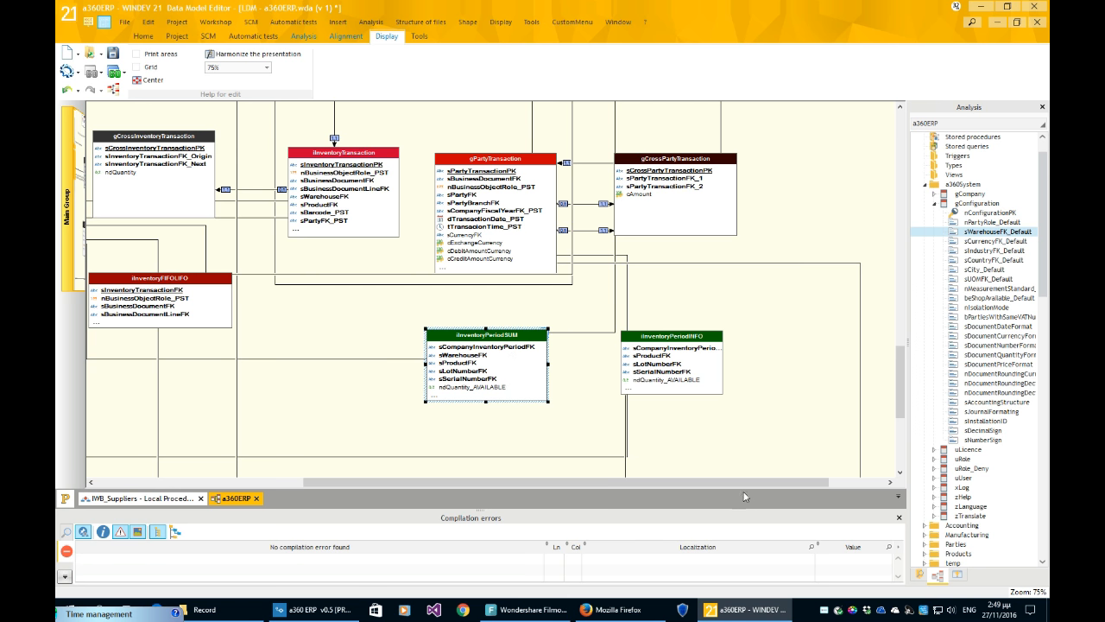
left_click_drag(744, 481, 626, 485)
scroll(544, 421, "up", 1)
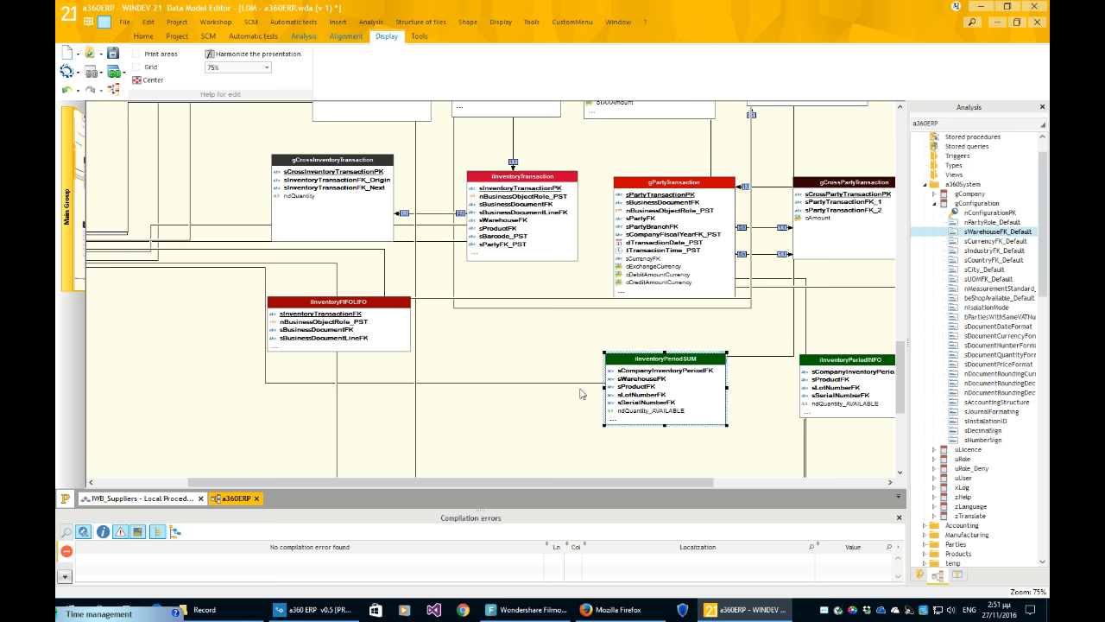
scroll(746, 451, "down", 2)
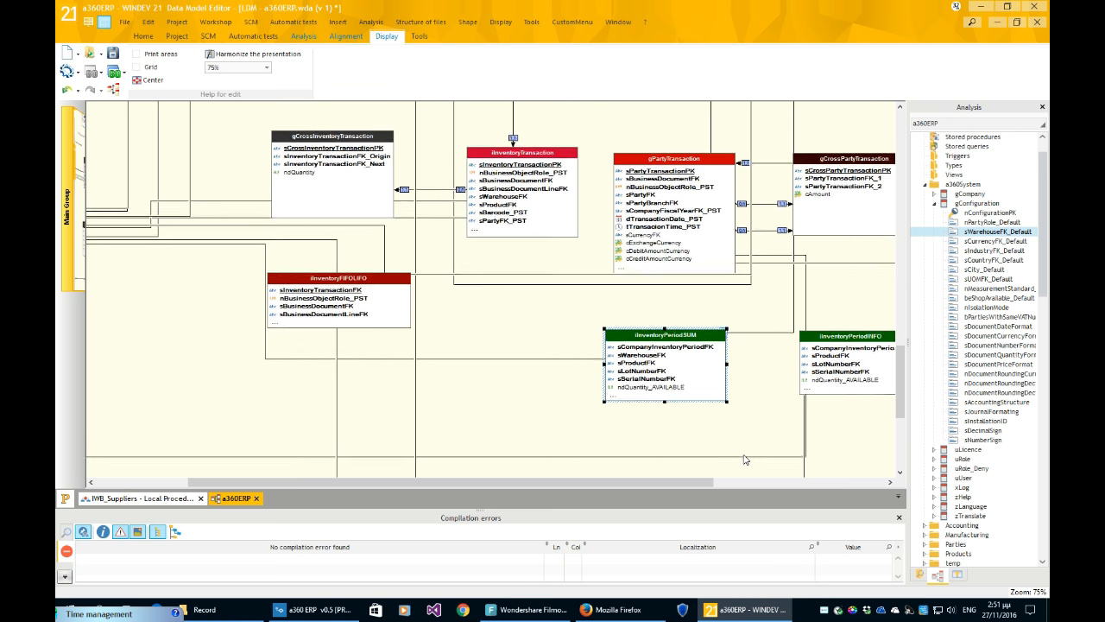
- Nudge iInventoryPeriodSUM to align with iInventoryPeriodINFO, deselect it, and widen the Analysis pane
left_click_drag(699, 393, 682, 395)
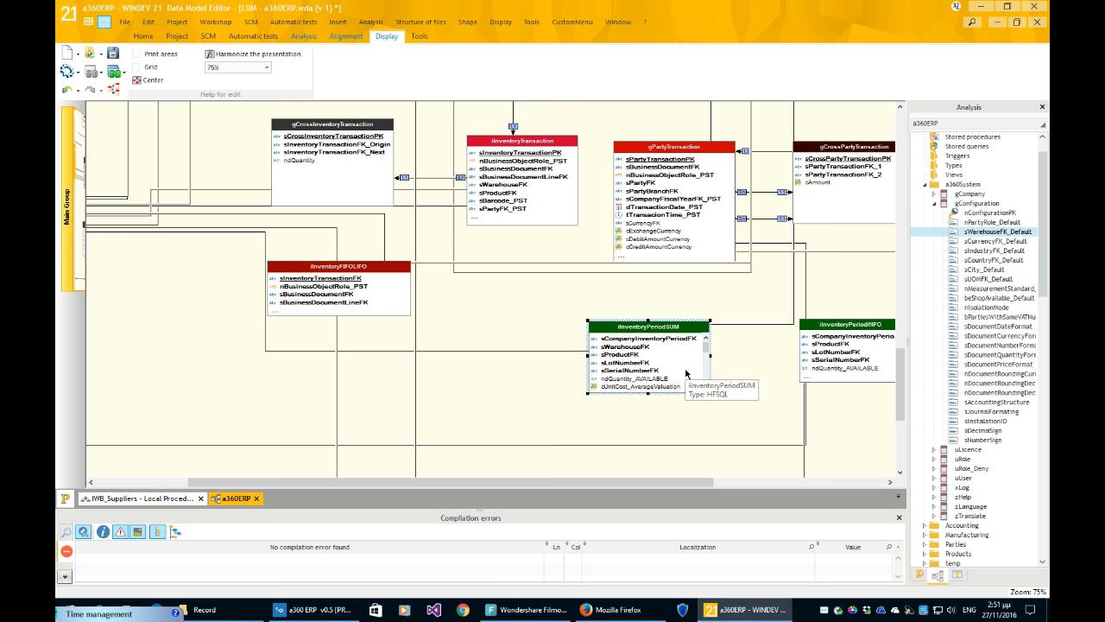
left_click(761, 398)
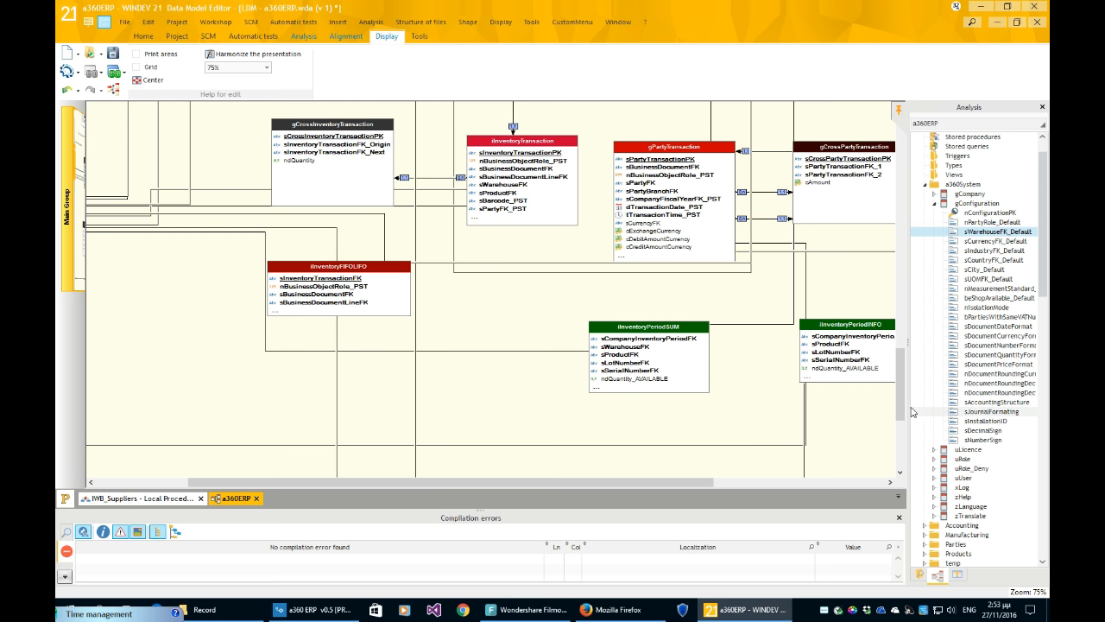
left_click_drag(905, 403, 803, 403)
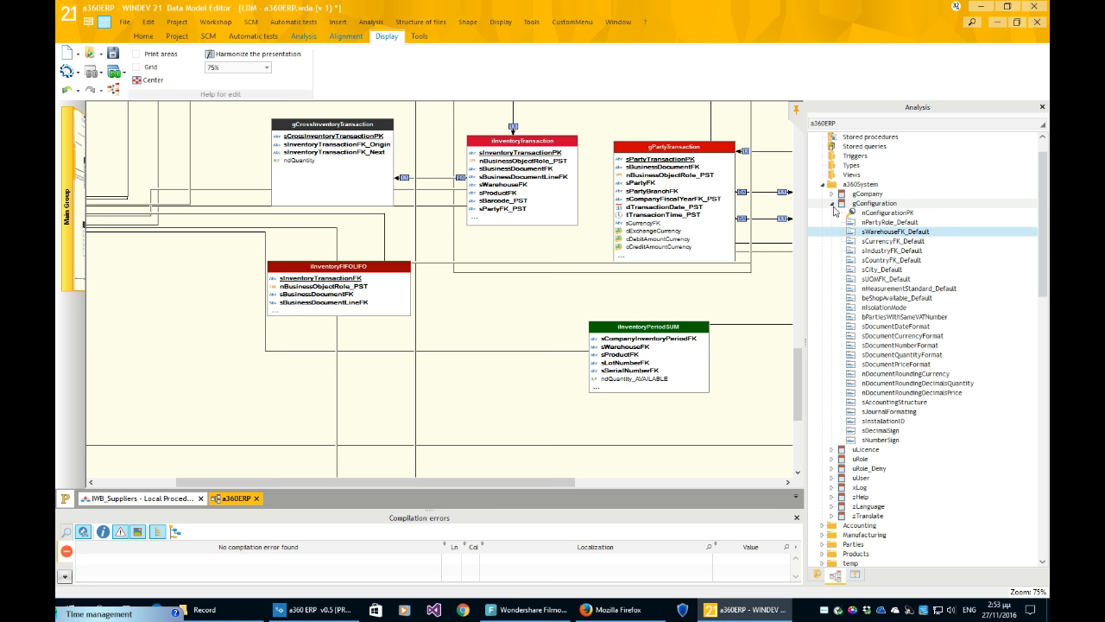
- Collapse gConfiguration and open iInventoryTransaction's description from sInventoryTransactionPK, showing its language parameters
double_click(874, 202)
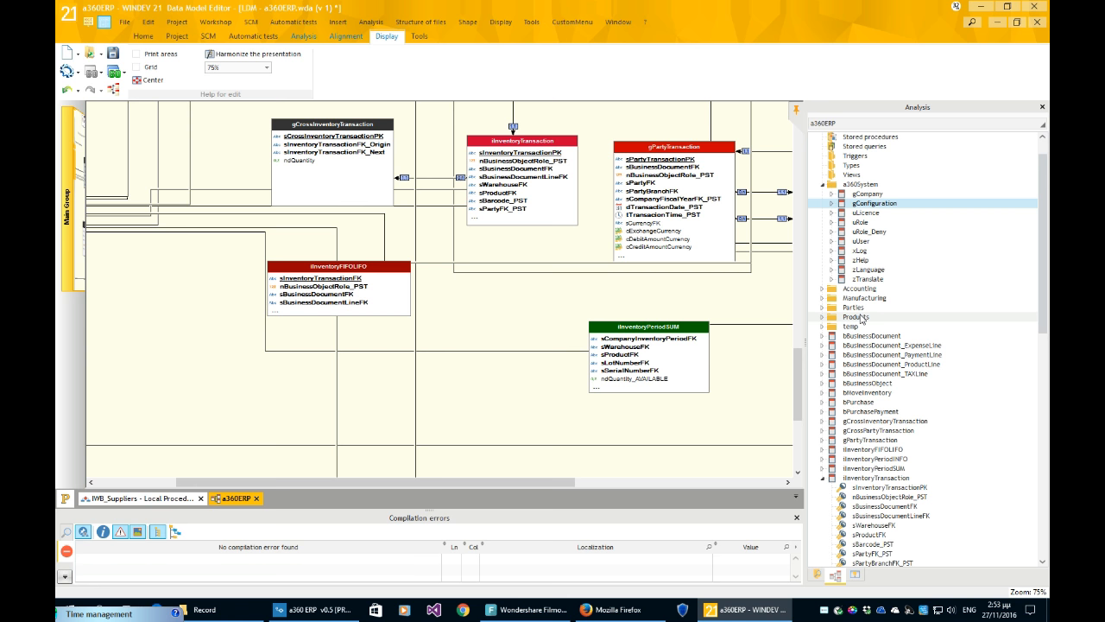
scroll(872, 389, "down", 3)
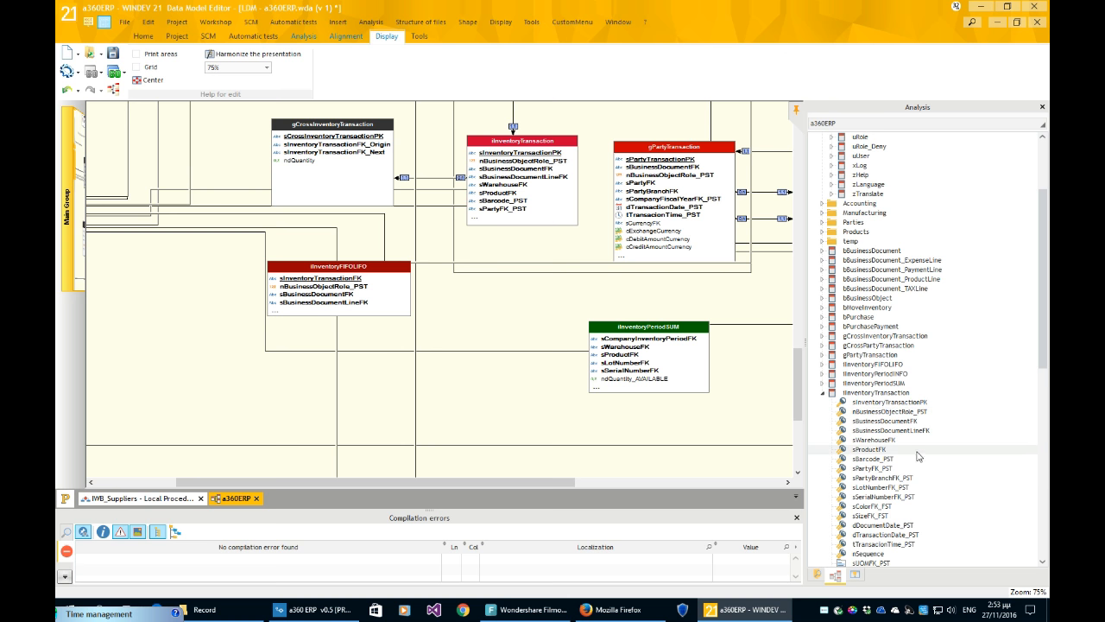
left_click(919, 403)
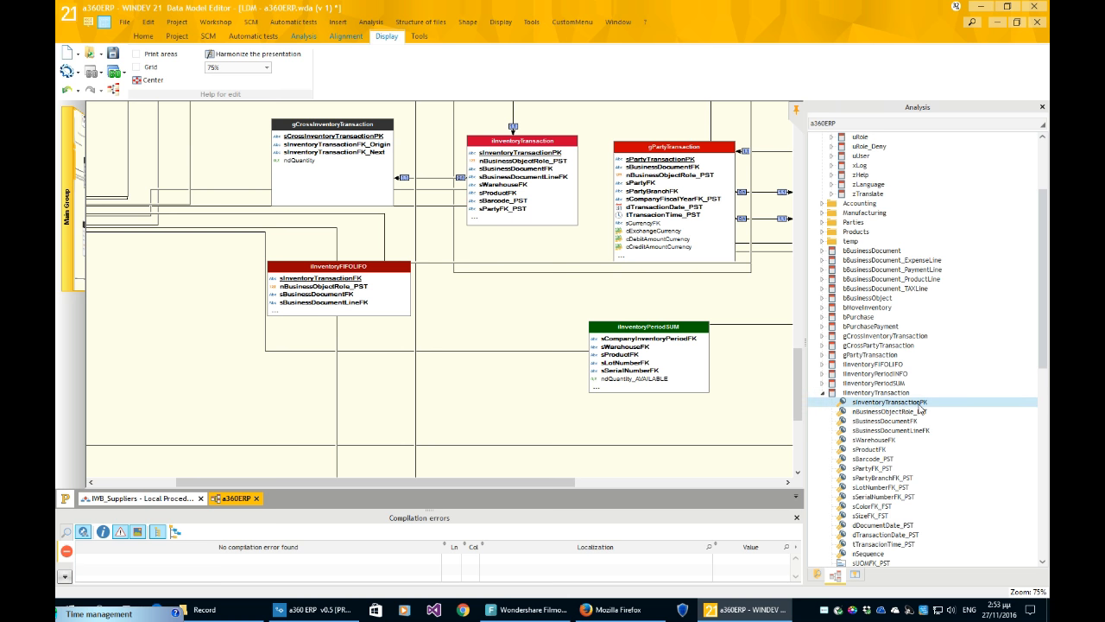
double_click(919, 406)
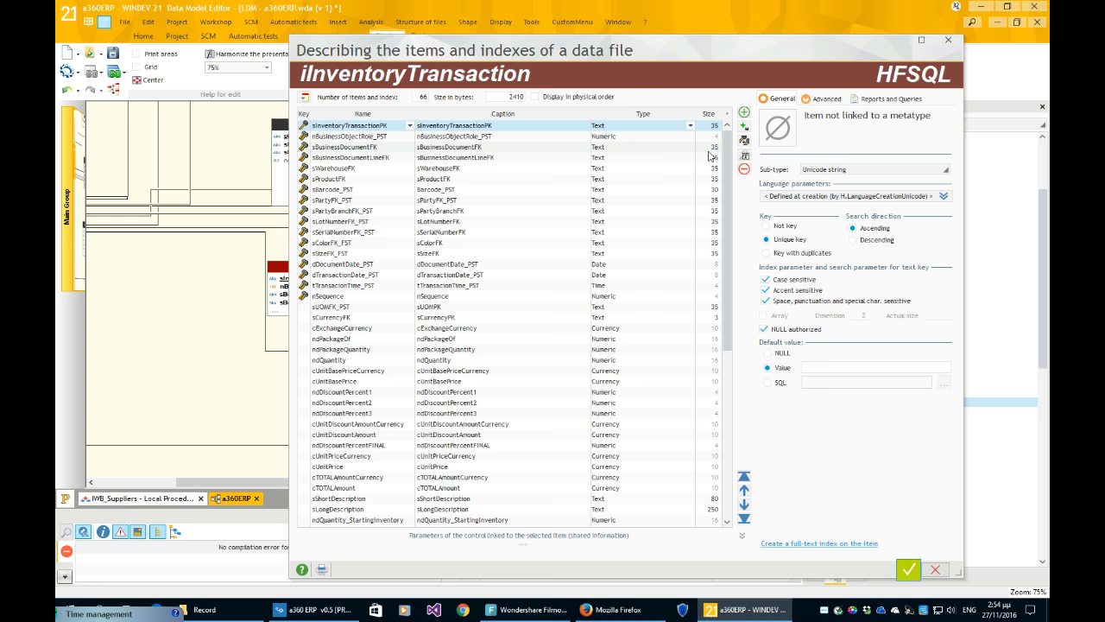
left_click(800, 200)
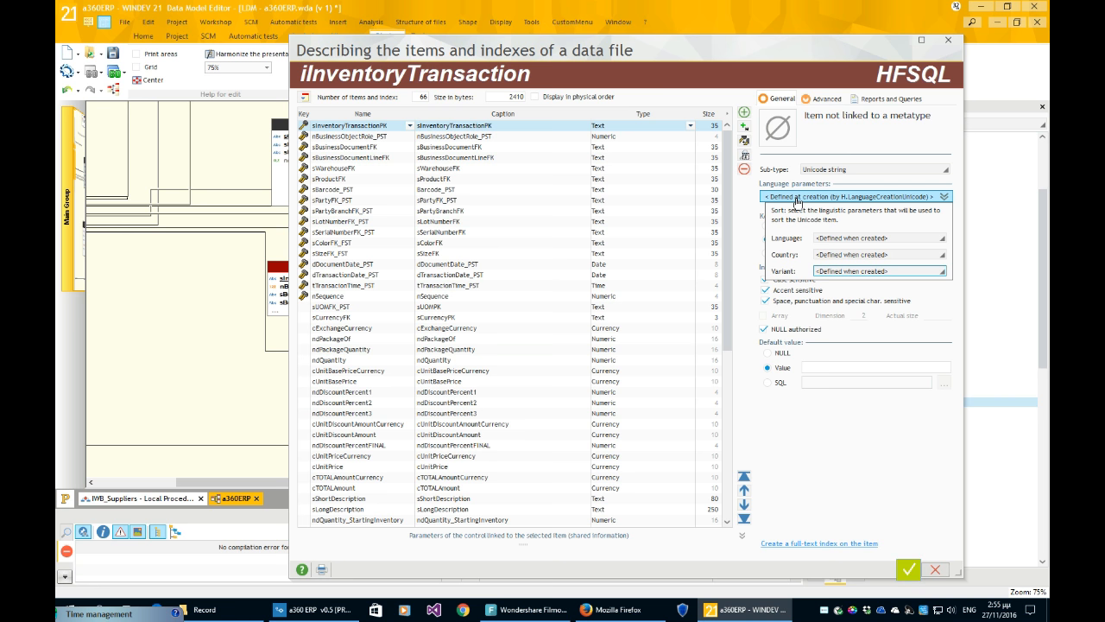
left_click(743, 221)
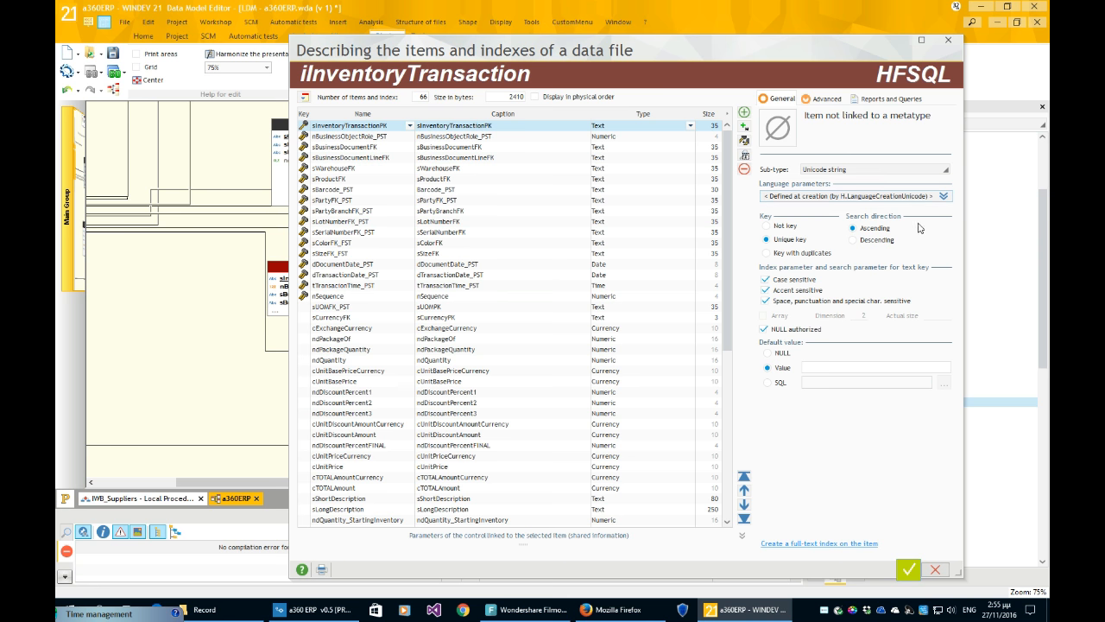
left_click(866, 197)
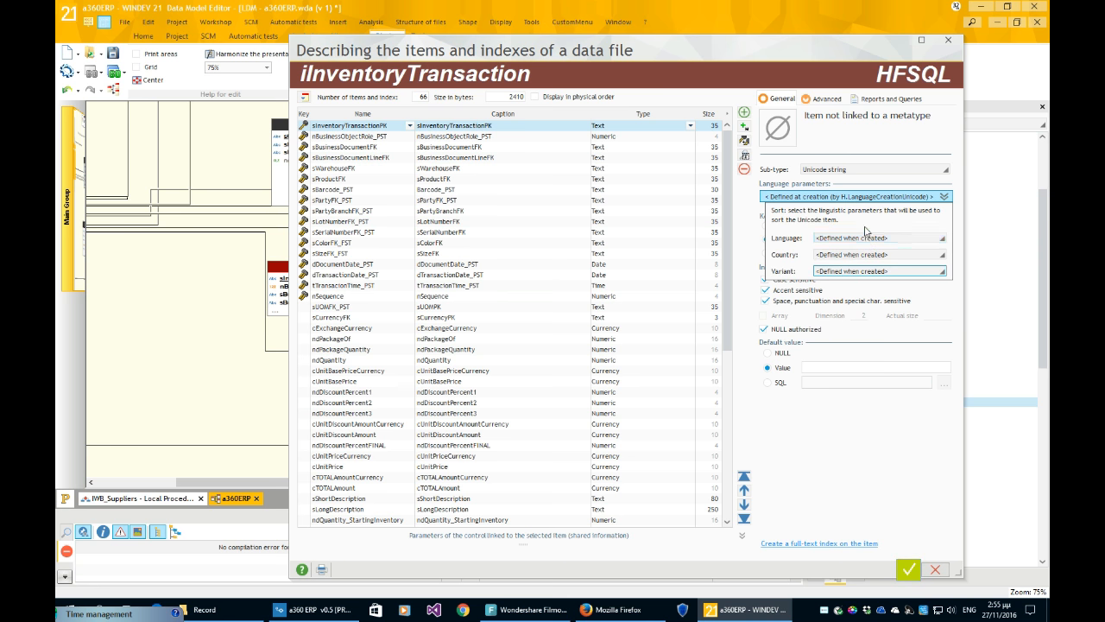
left_click(865, 240)
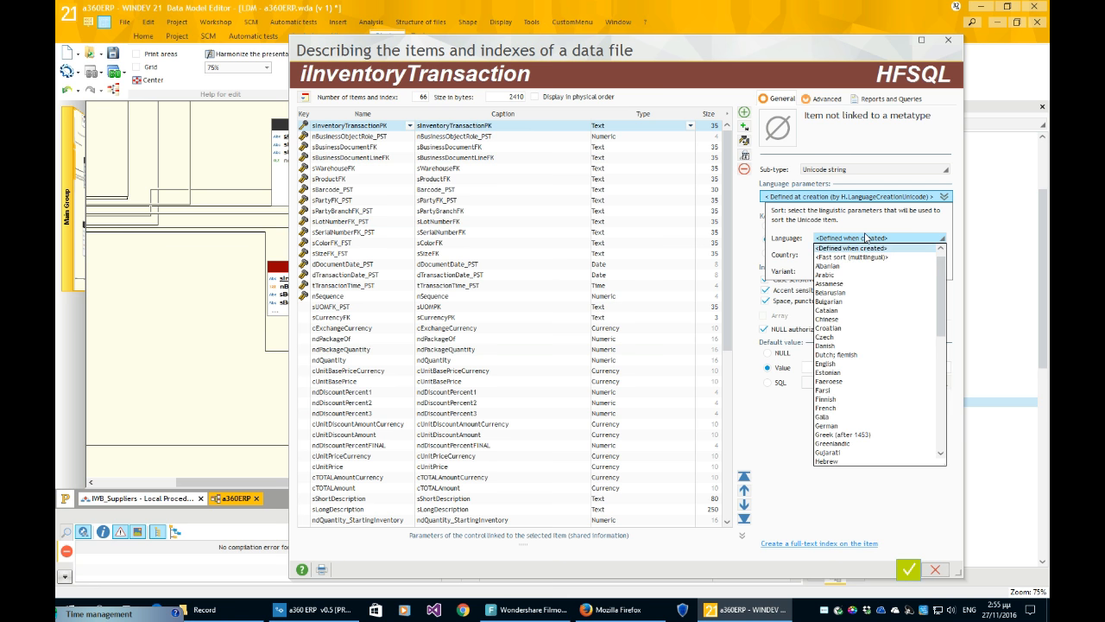
left_click(868, 224)
left_click(752, 227)
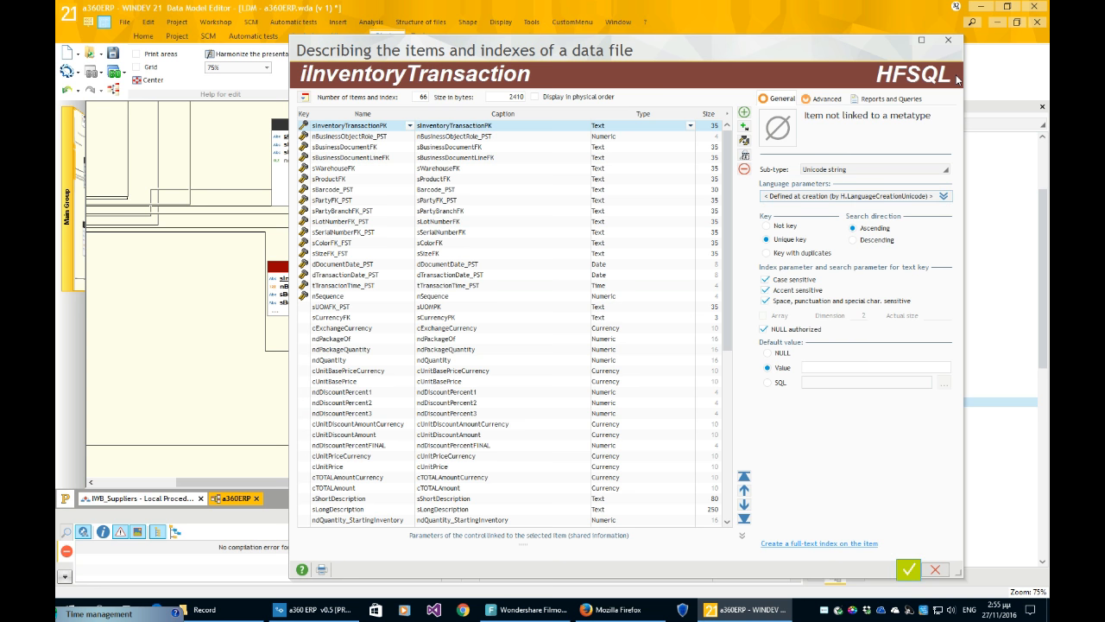
- In Firefox, browse the alpha360.biz editions cards and Code Features table, then return to the top
left_click(528, 609)
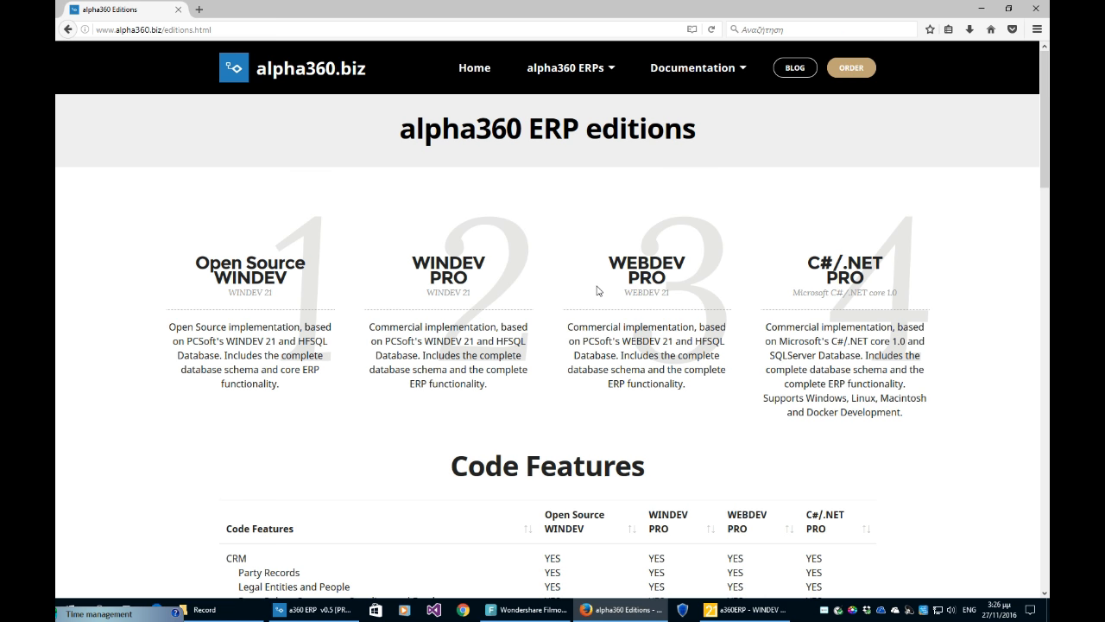
scroll(389, 319, "down", 1)
scroll(322, 329, "up", 1)
scroll(313, 333, "down", 2)
scroll(313, 333, "up", 2)
scroll(985, 363, "down", 2)
scroll(985, 363, "down", 3)
scroll(984, 363, "up", 3)
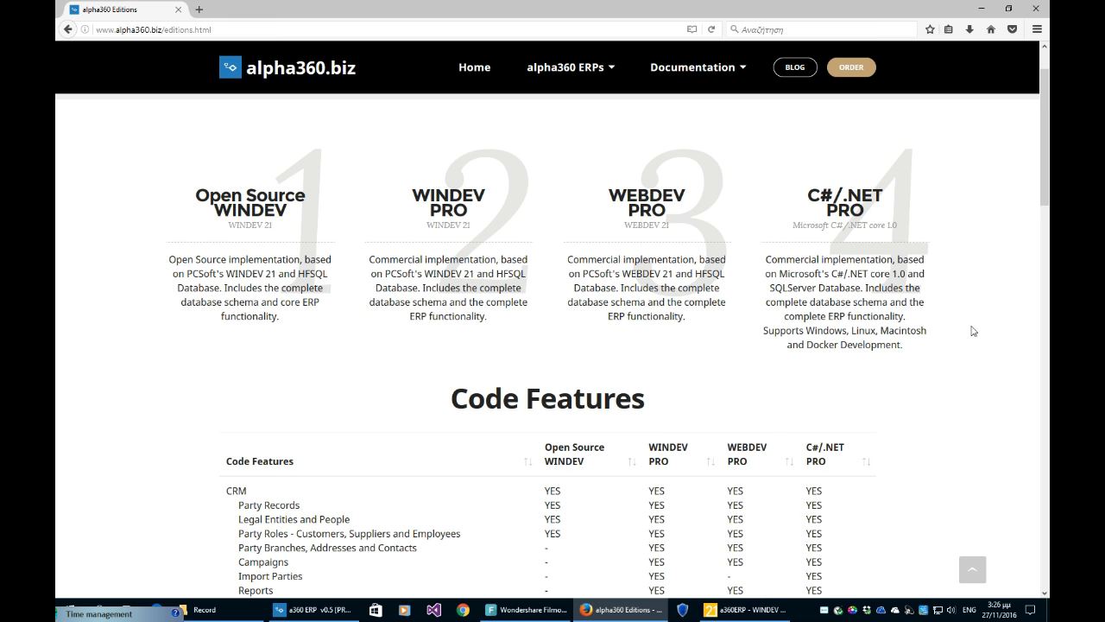
scroll(971, 331, "down", 2)
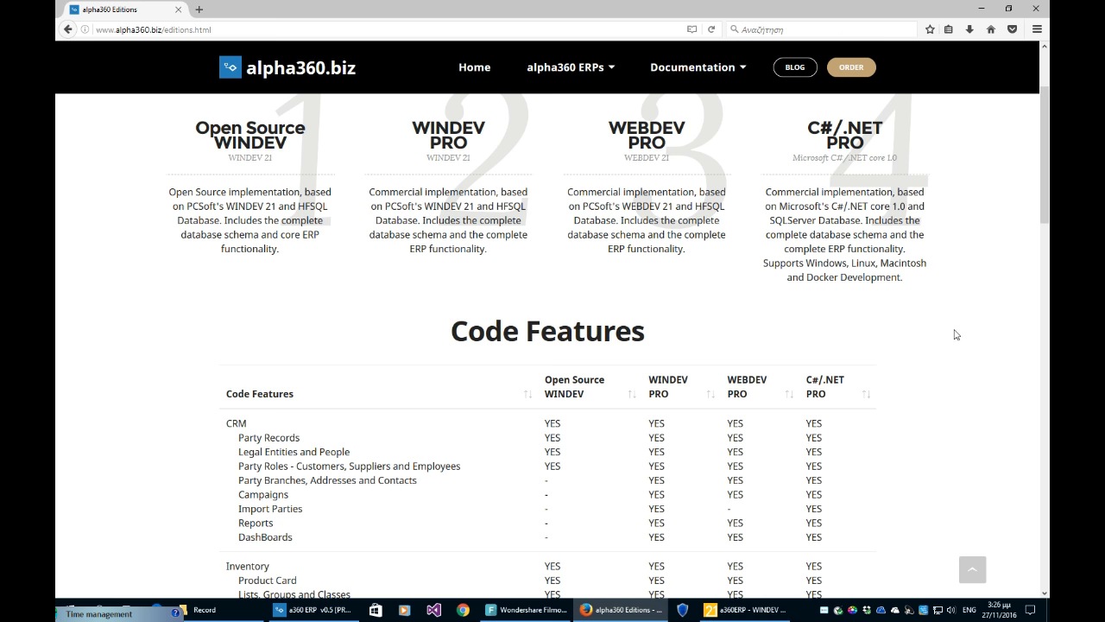
scroll(956, 334, "down", 1)
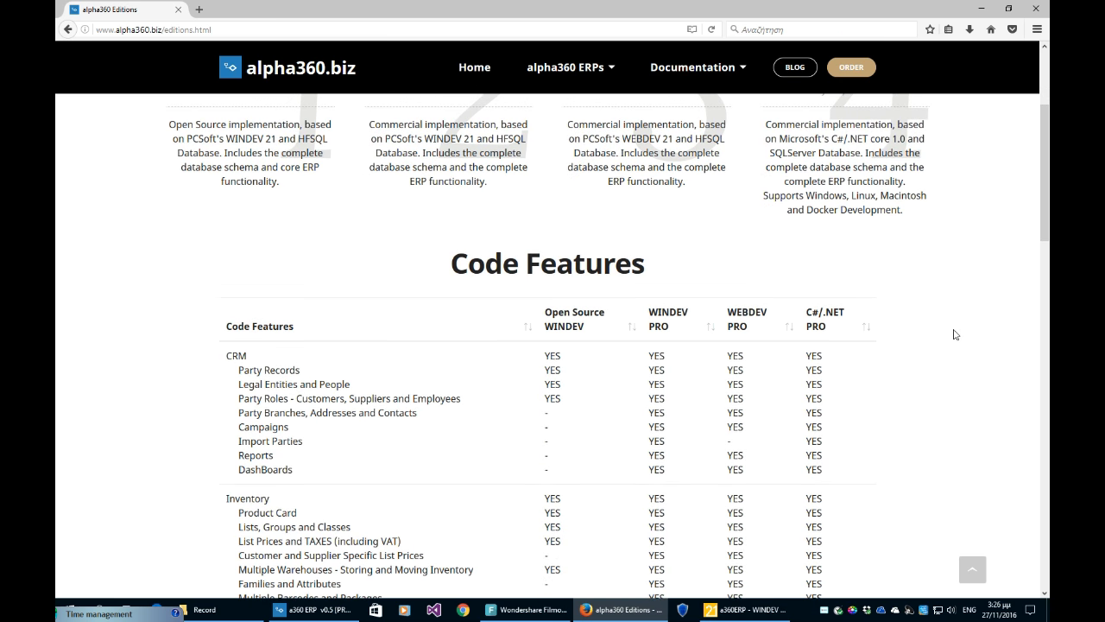
scroll(956, 335, "down", 2)
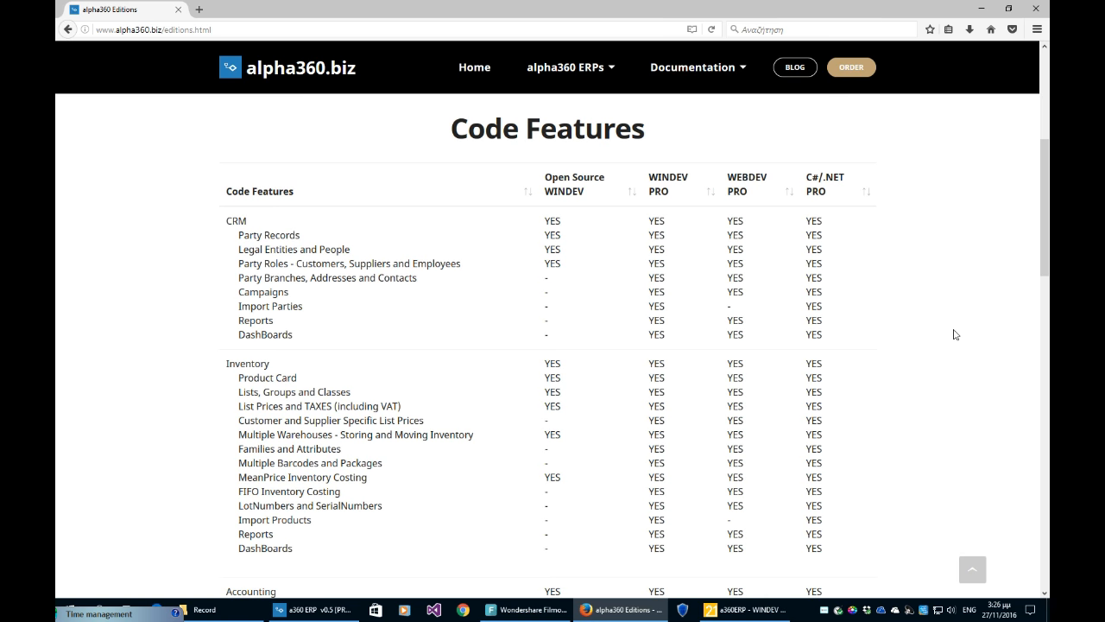
scroll(956, 334, "down", 6)
scroll(955, 334, "up", 3)
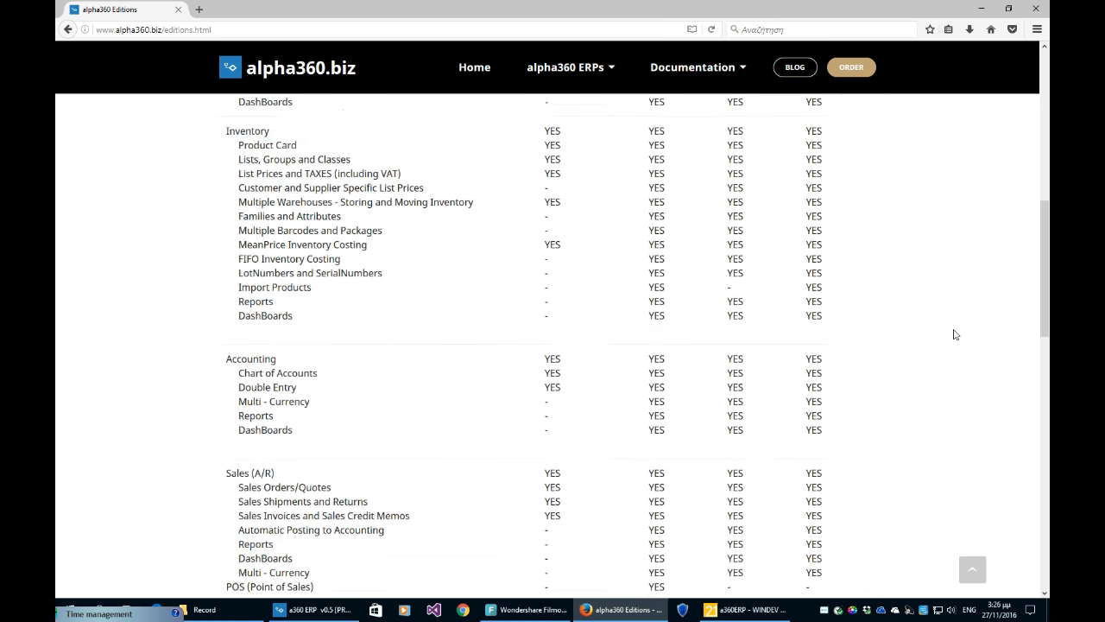
scroll(956, 334, "up", 8)
scroll(956, 334, "down", 1)
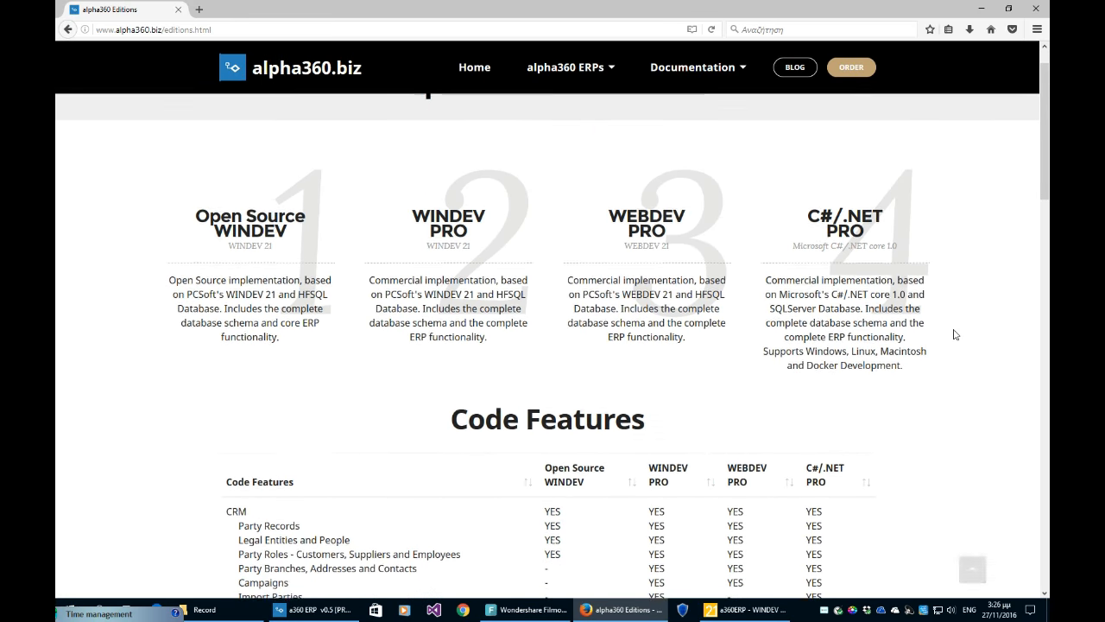
scroll(955, 334, "down", 2)
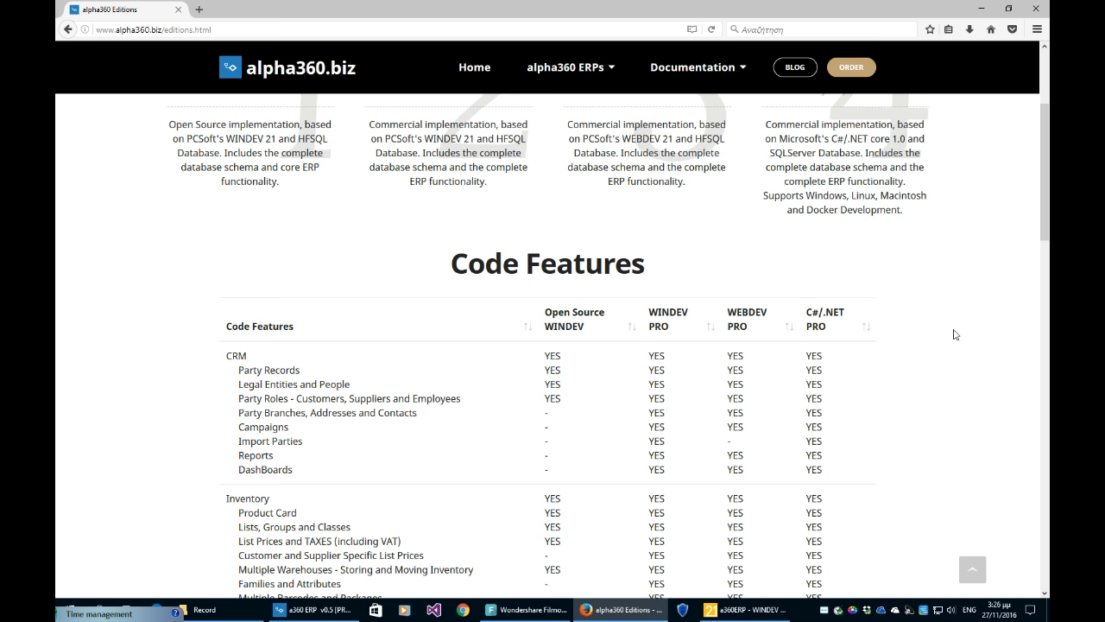
scroll(955, 334, "down", 2)
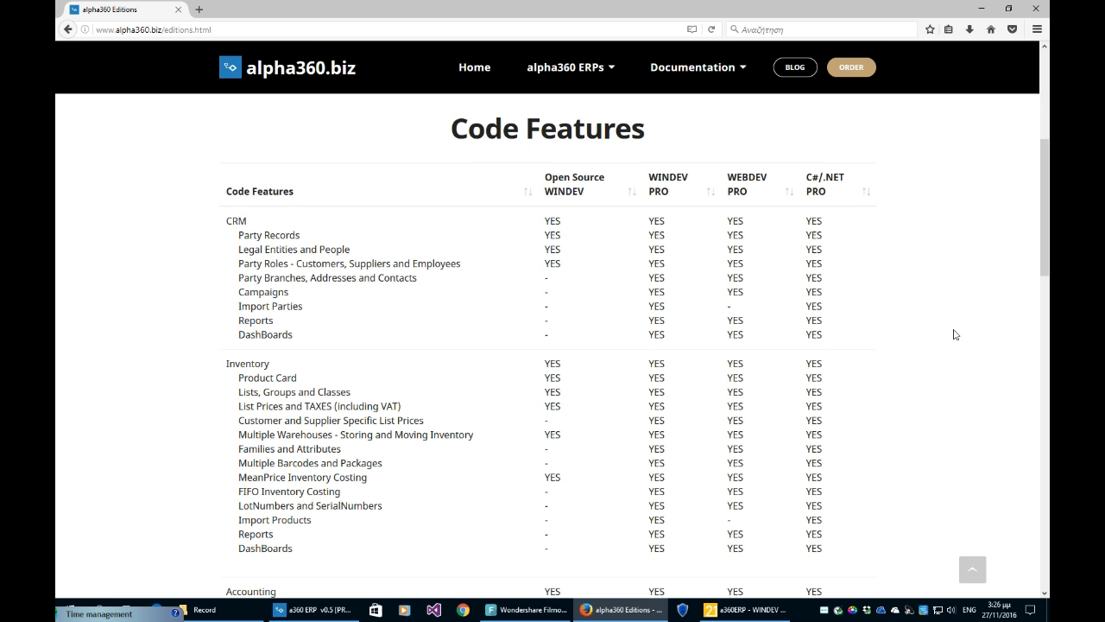
scroll(956, 334, "up", 3)
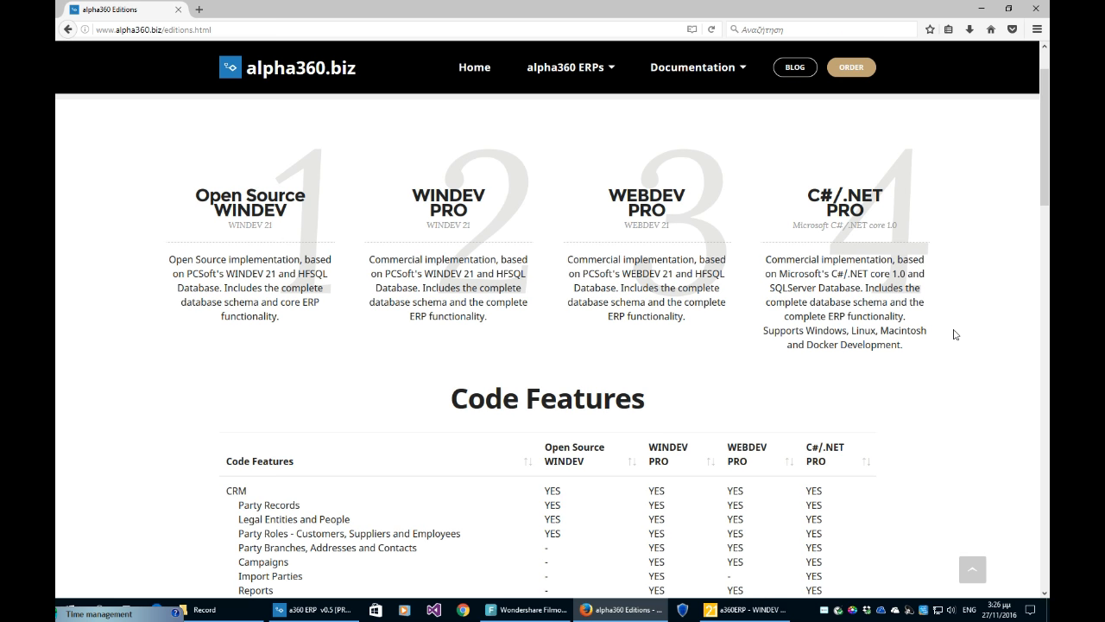
scroll(955, 334, "up", 1)
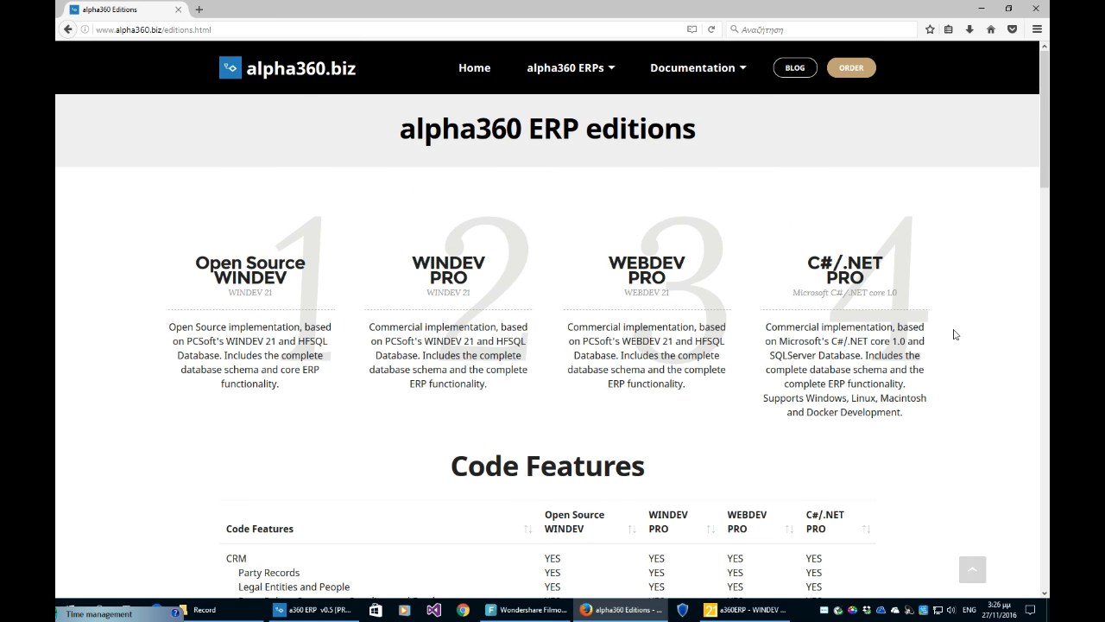
- Go to the alpha360.biz Order page and view the €499, €499, €299 and €899 price cards
left_click(585, 74)
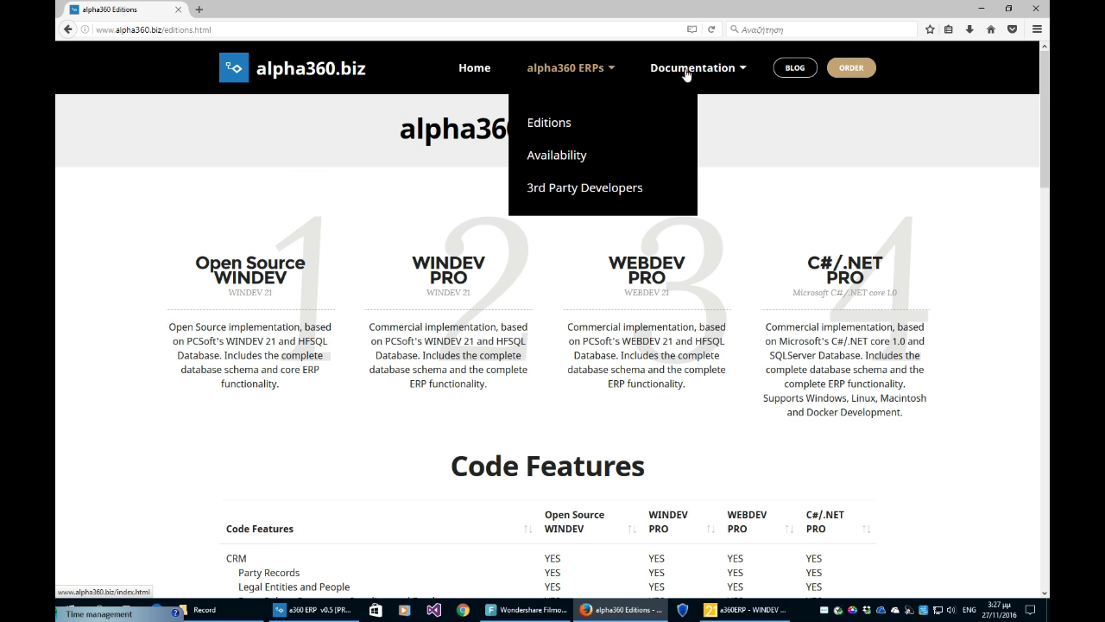
left_click(853, 69)
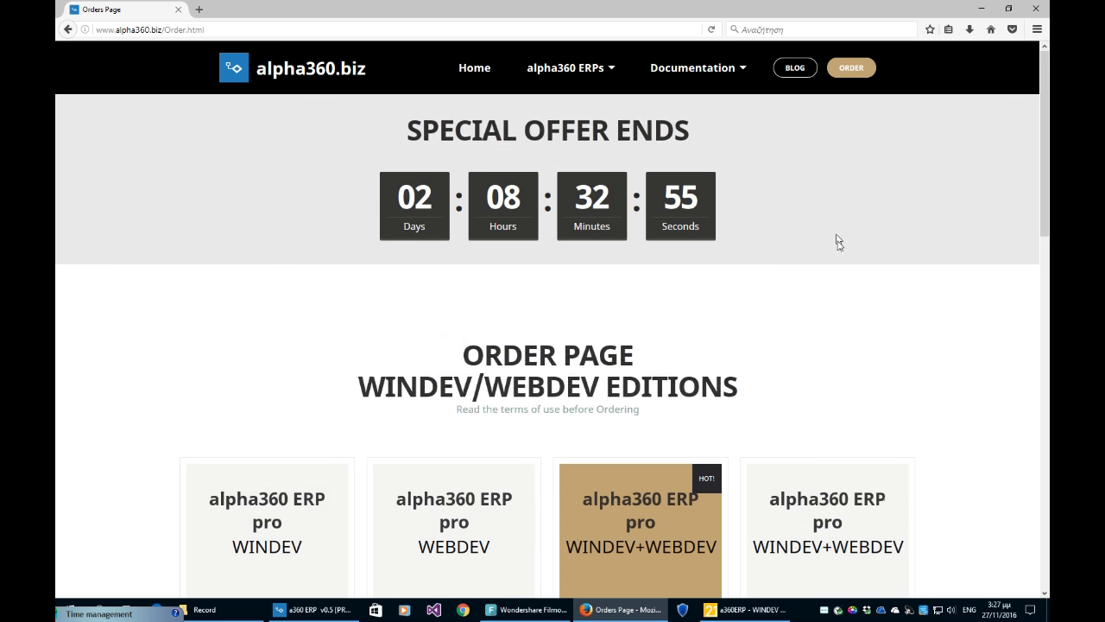
scroll(838, 250, "down", 8)
scroll(839, 225, "up", 3)
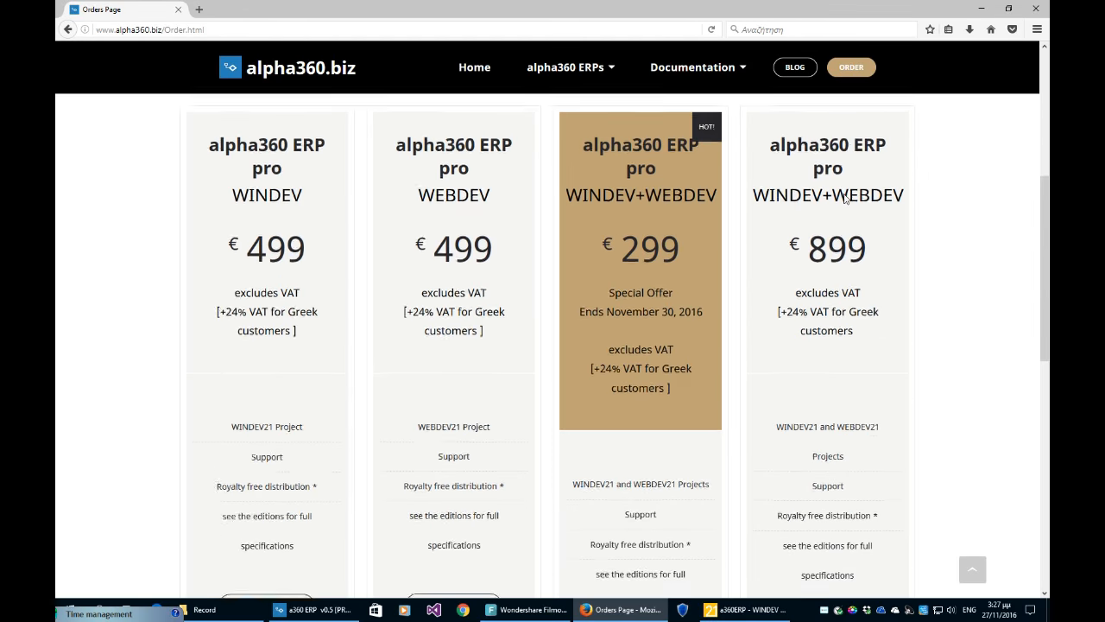
scroll(949, 268, "down", 4)
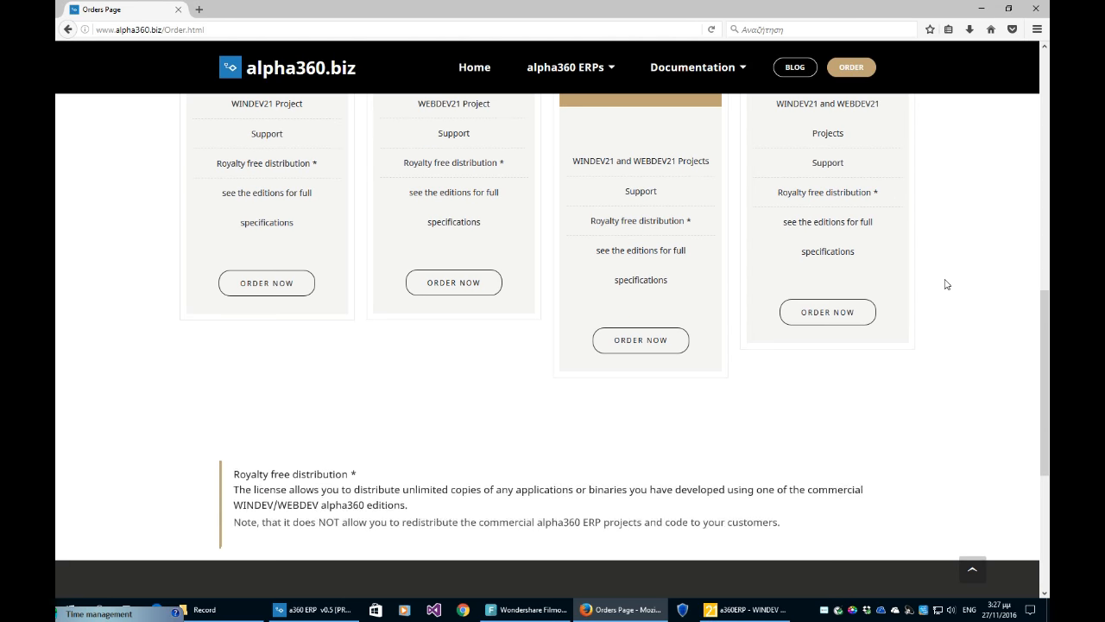
scroll(950, 279, "up", 5)
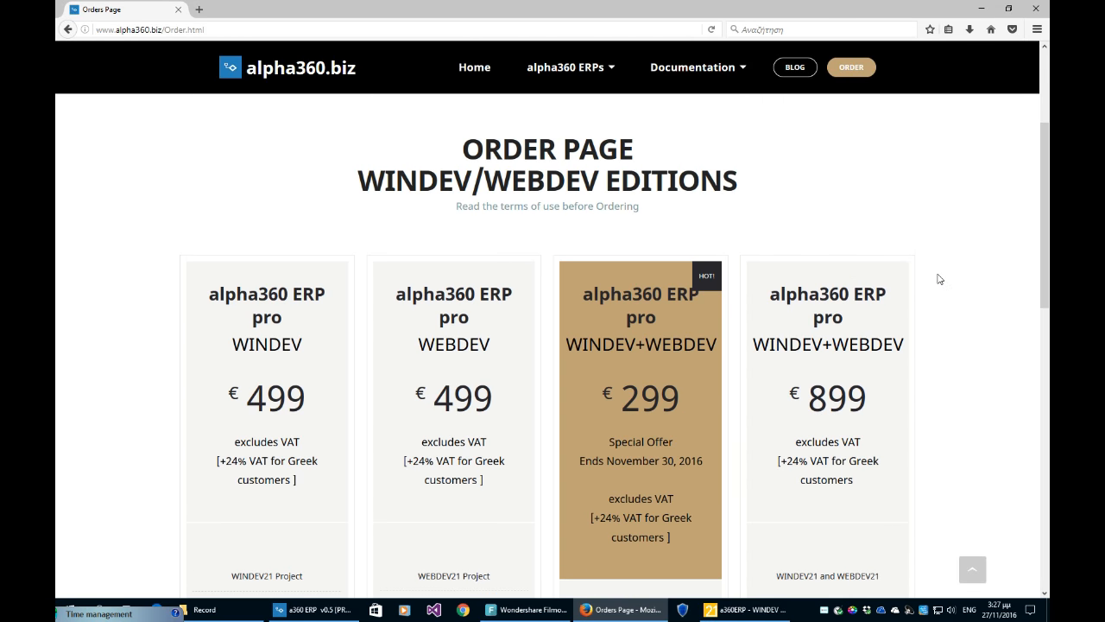
scroll(939, 279, "down", 3)
scroll(939, 279, "up", 5)
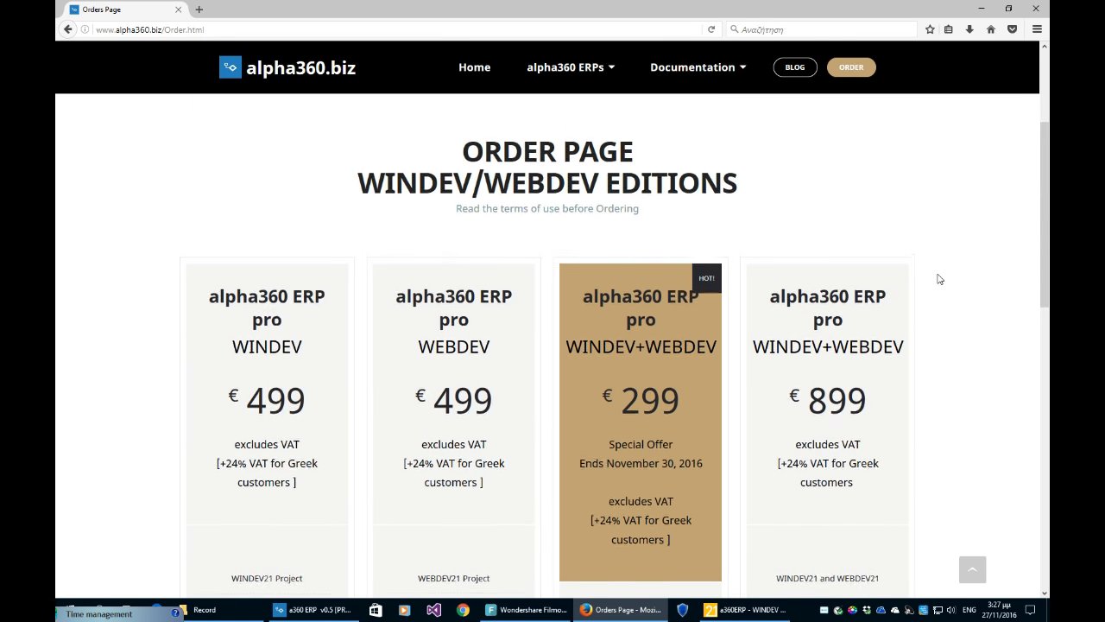
scroll(939, 279, "down", 3)
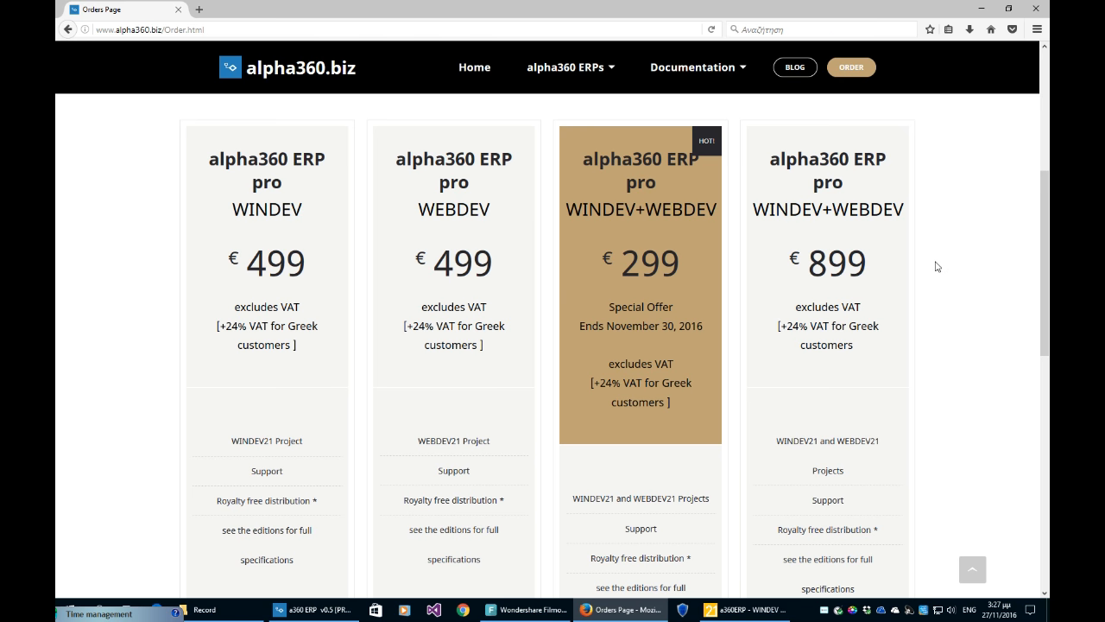
scroll(936, 266, "down", 1)
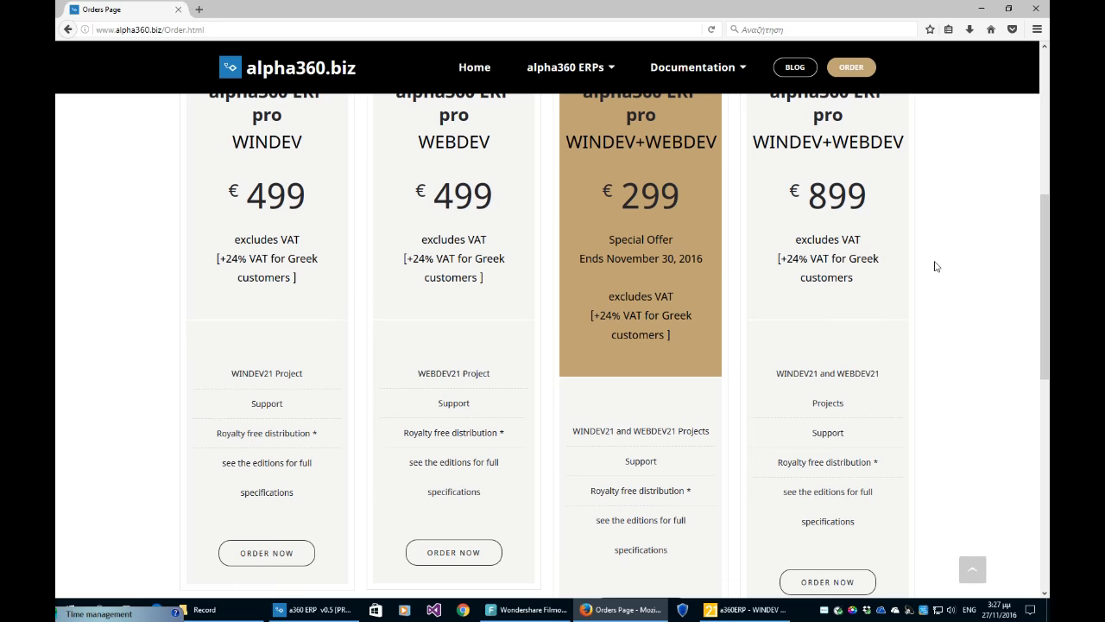
scroll(936, 267, "up", 4)
scroll(937, 267, "up", 2)
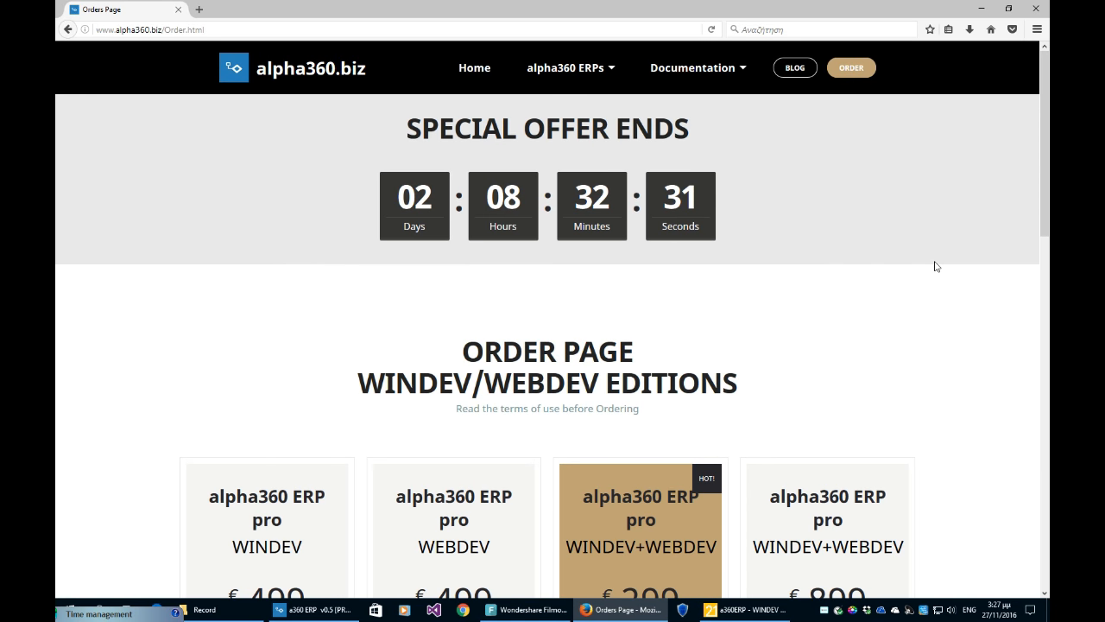
scroll(937, 267, "down", 2)
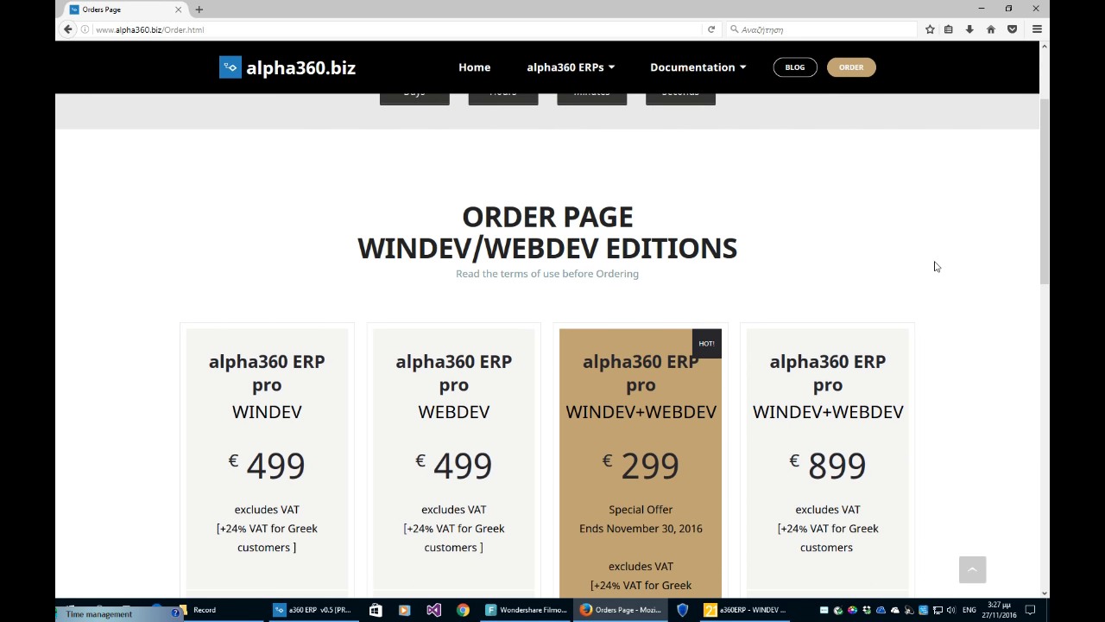
scroll(936, 267, "down", 3)
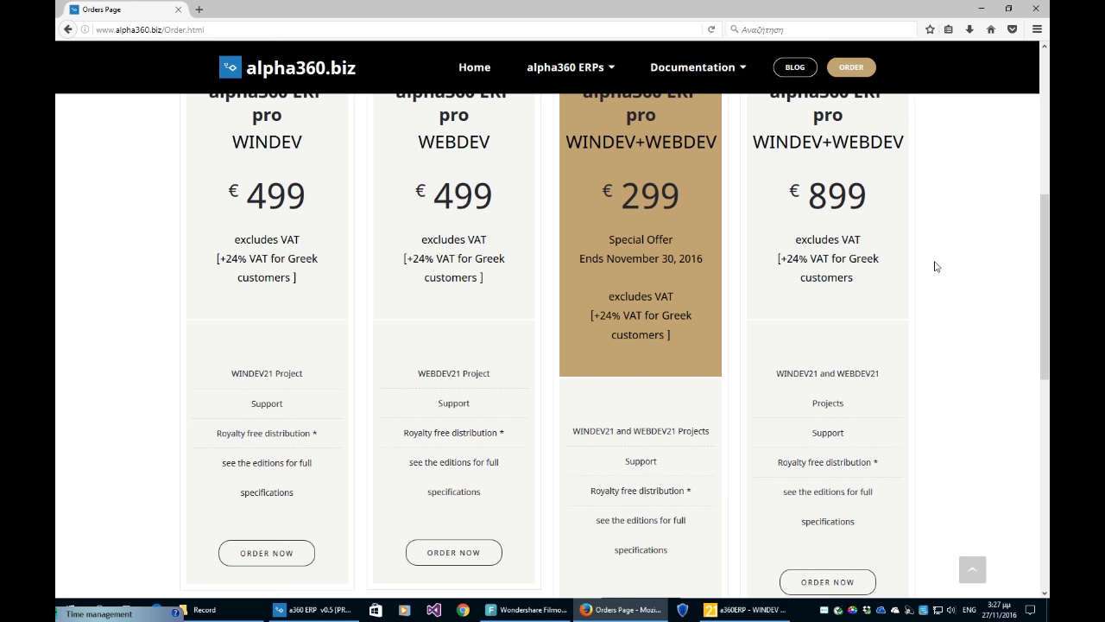
scroll(951, 268, "down", 2)
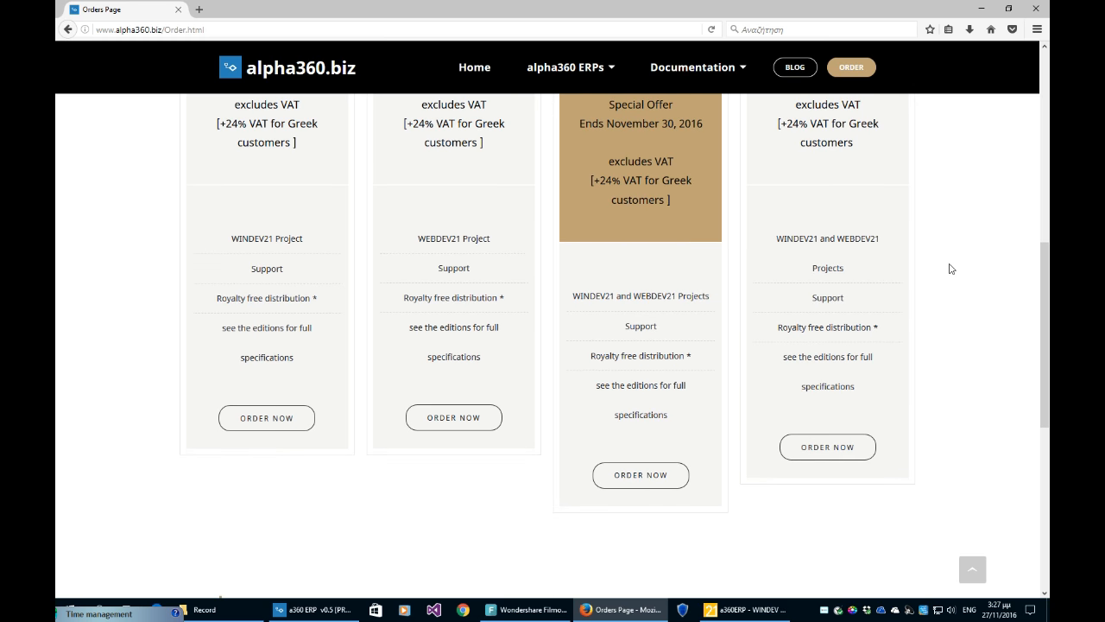
scroll(951, 268, "up", 5)
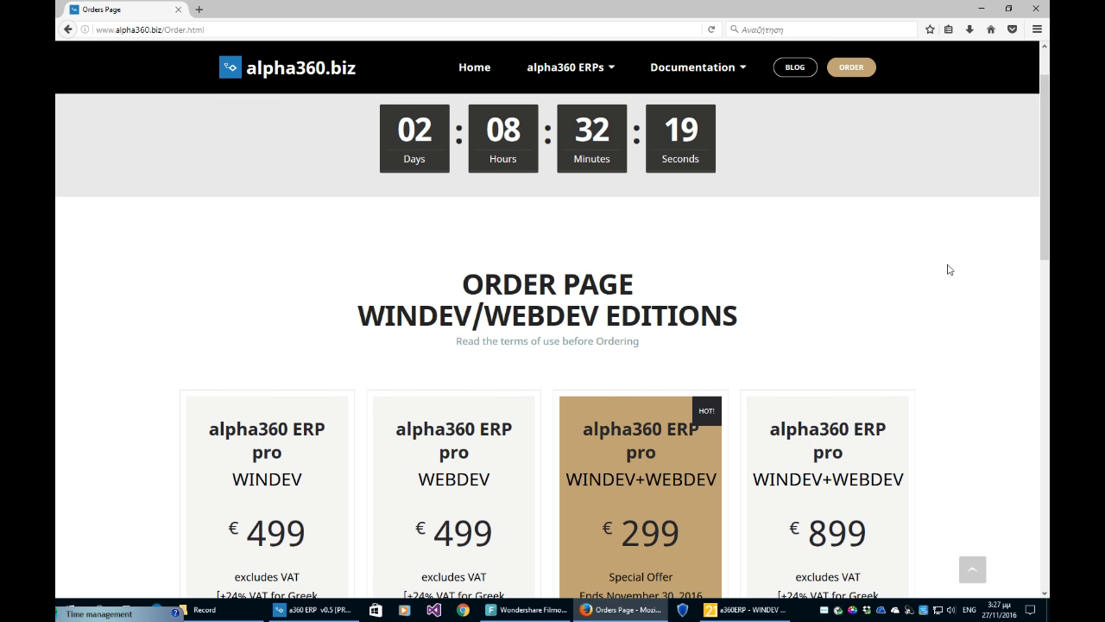
scroll(949, 269, "down", 2)
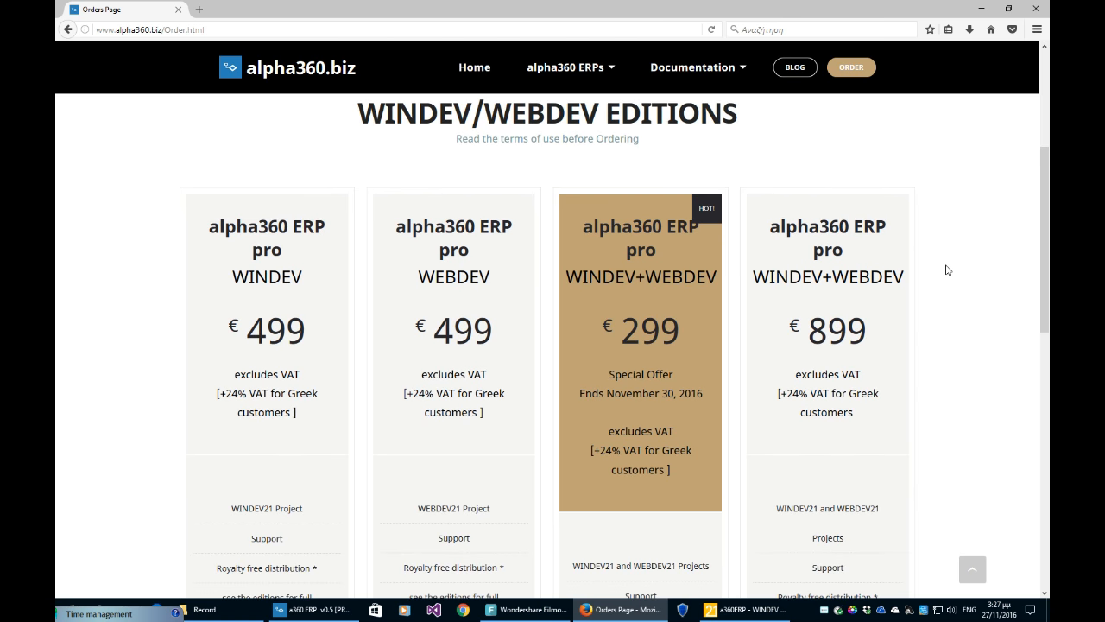
scroll(948, 270, "down", 2)
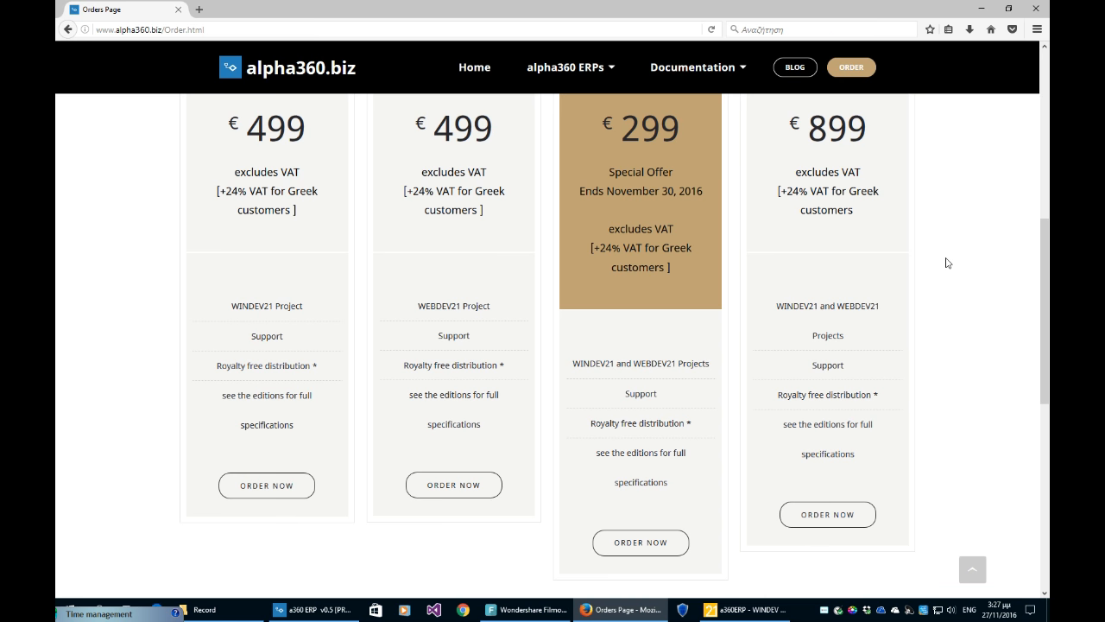
scroll(947, 263, "down", 2)
scroll(947, 263, "up", 3)
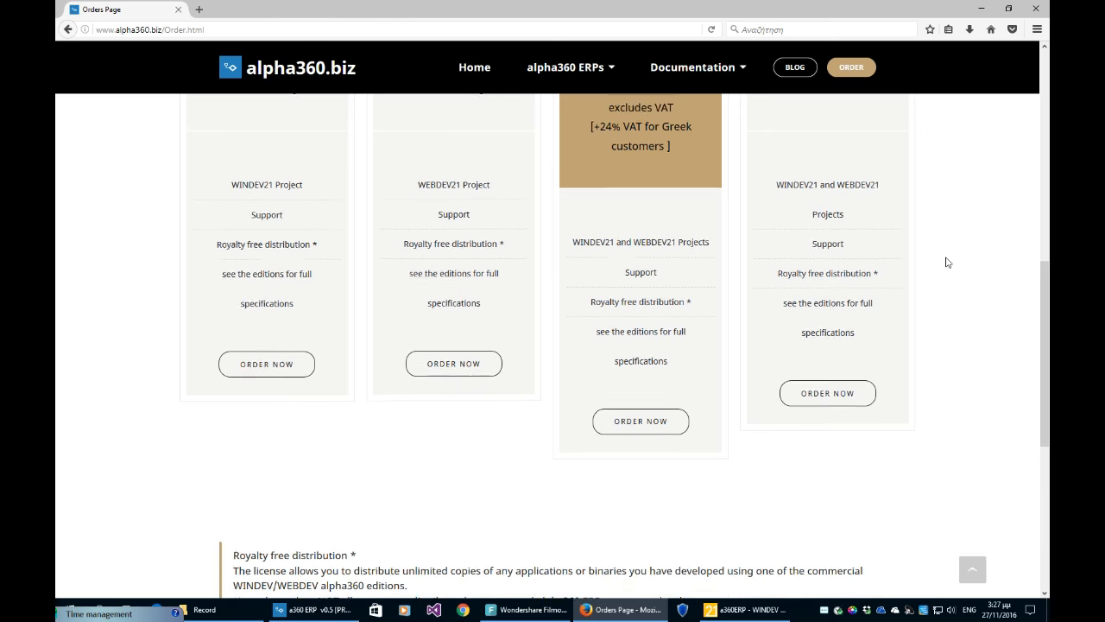
scroll(947, 263, "down", 3)
scroll(947, 263, "up", 5)
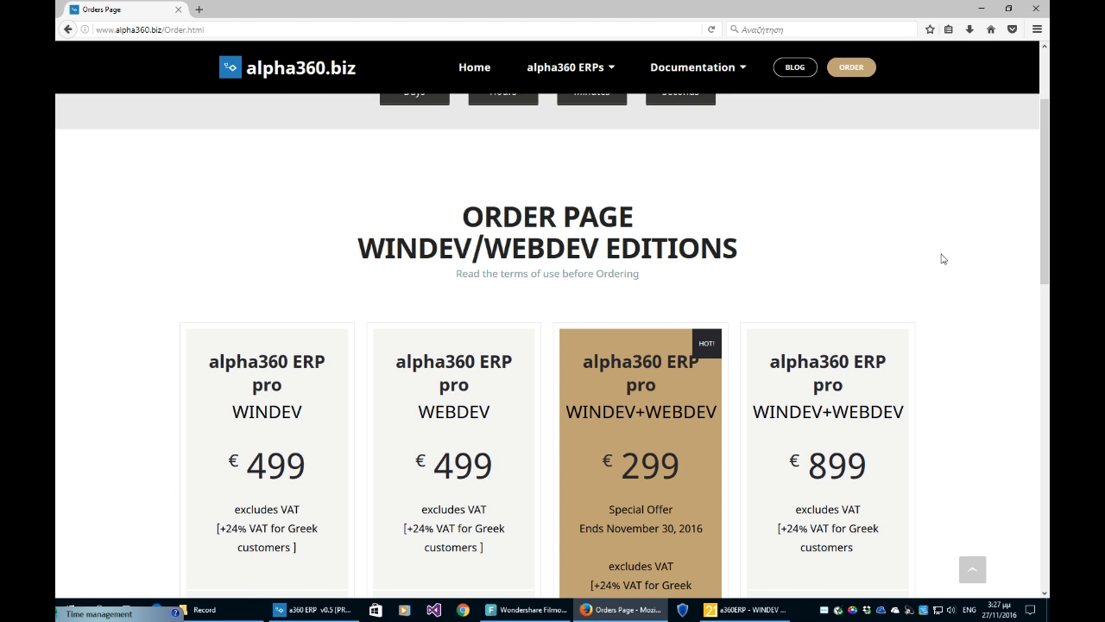
- Review the four price cards and Special Offer countdown, then open the alpha360 ERPs menu
scroll(941, 258, "up", 2)
scroll(940, 259, "down", 2)
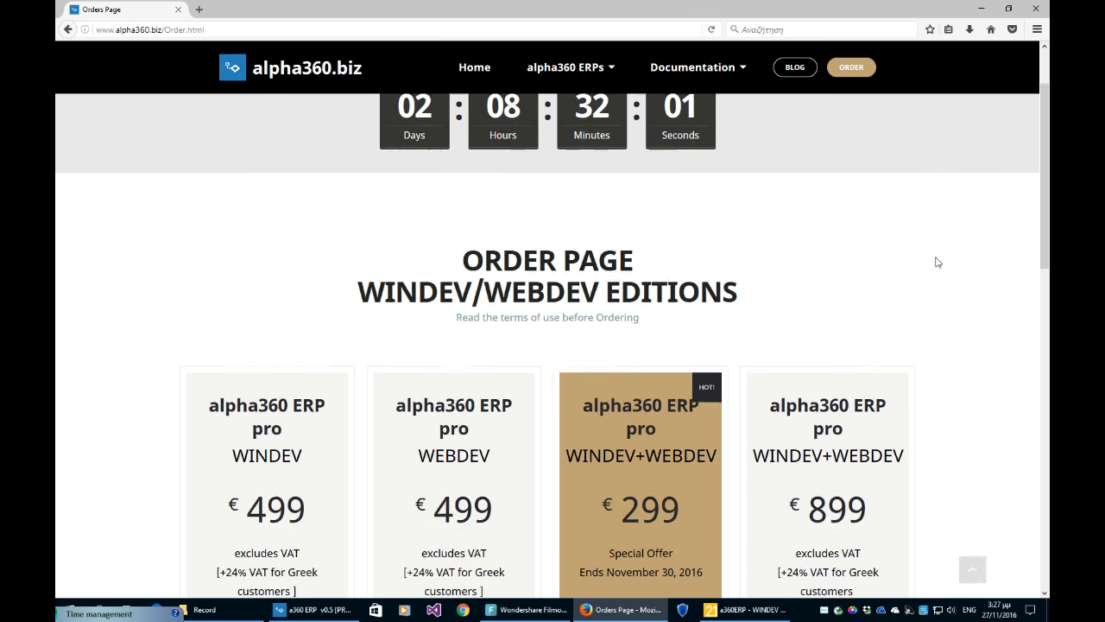
scroll(935, 263, "down", 3)
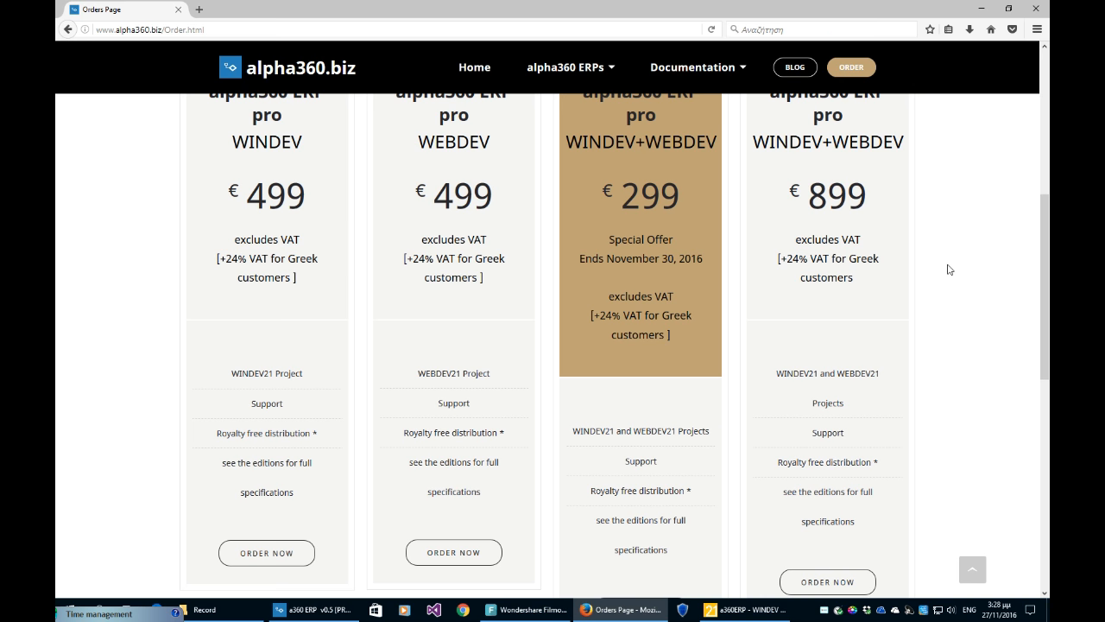
scroll(947, 269, "down", 1)
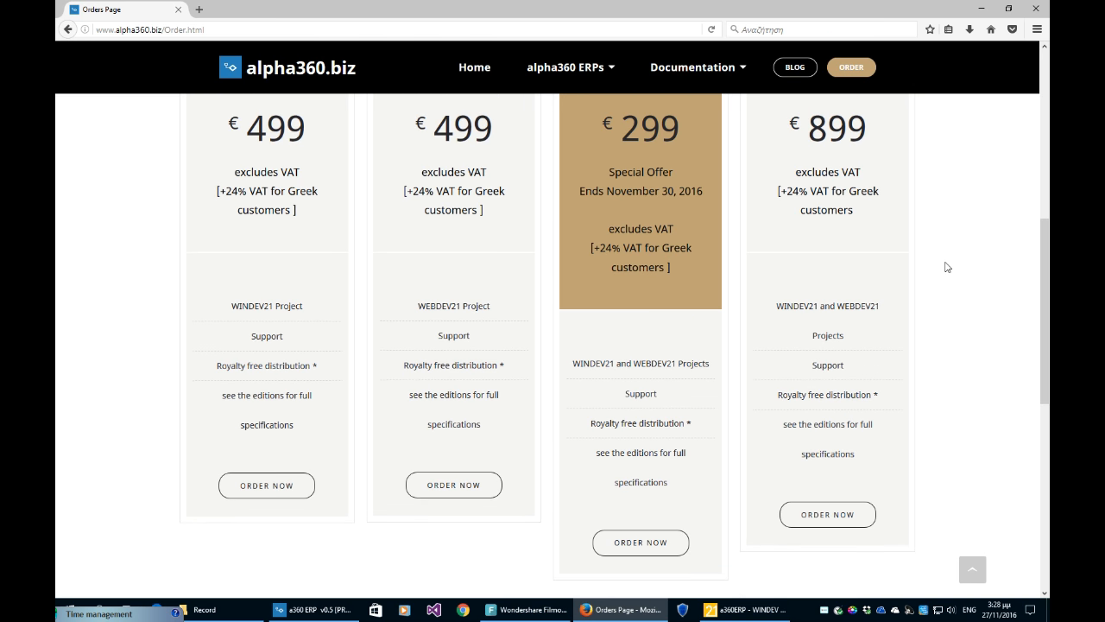
scroll(945, 265, "down", 2)
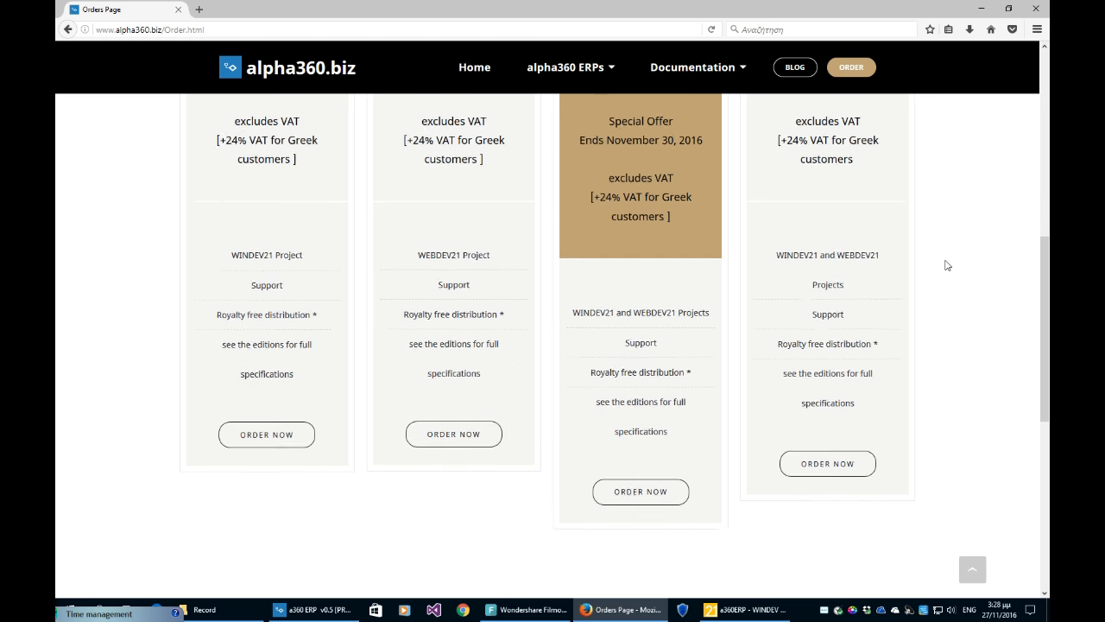
scroll(946, 264, "up", 4)
scroll(945, 265, "up", 3)
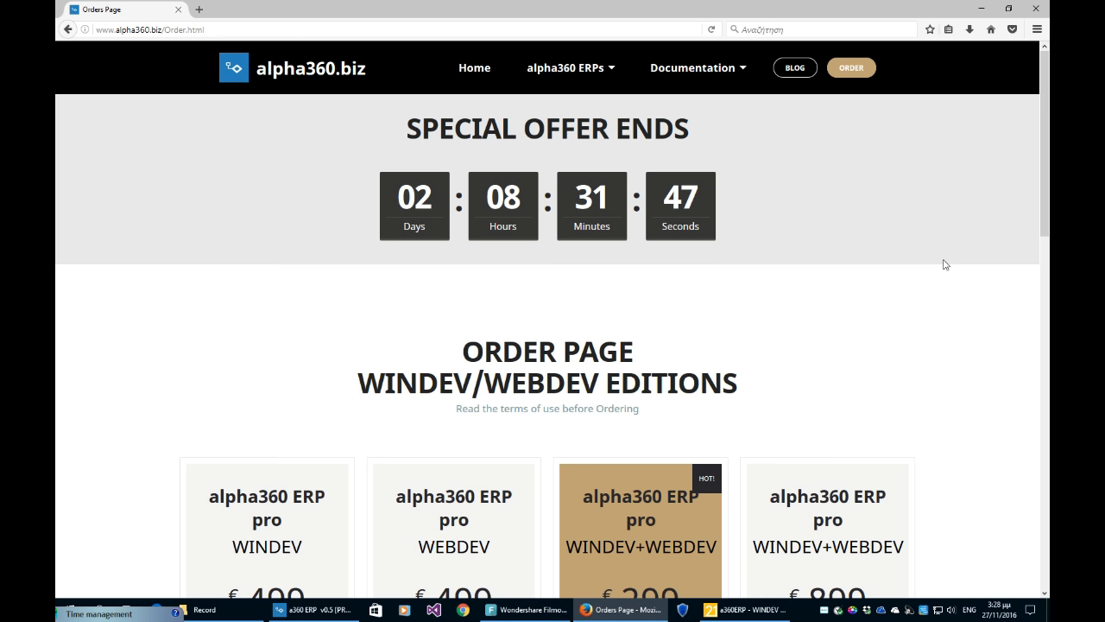
scroll(945, 265, "down", 2)
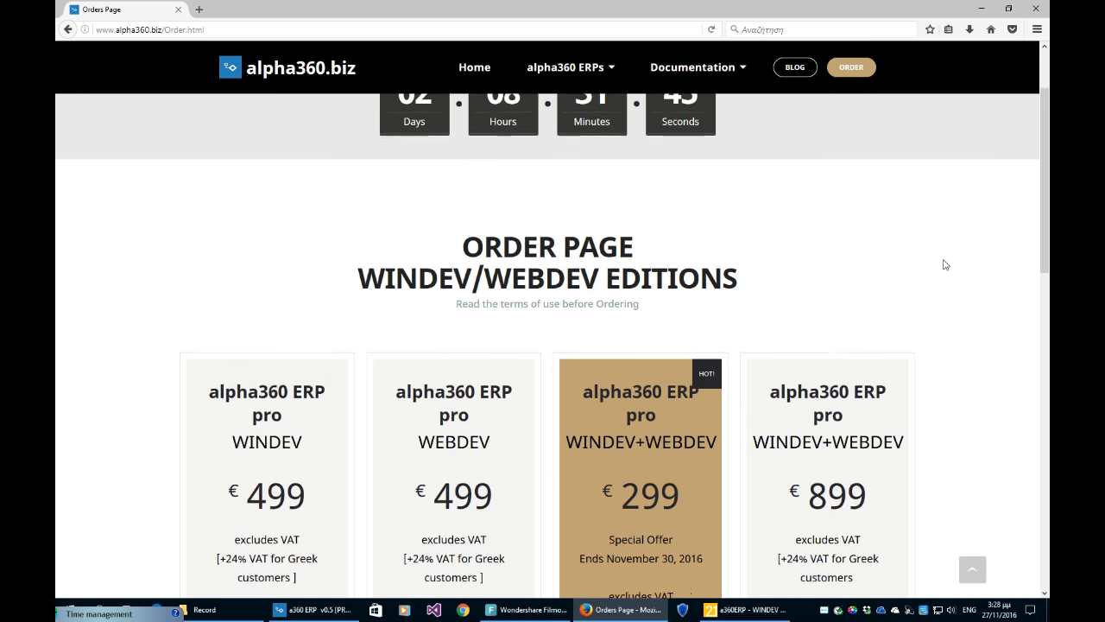
scroll(945, 265, "down", 1)
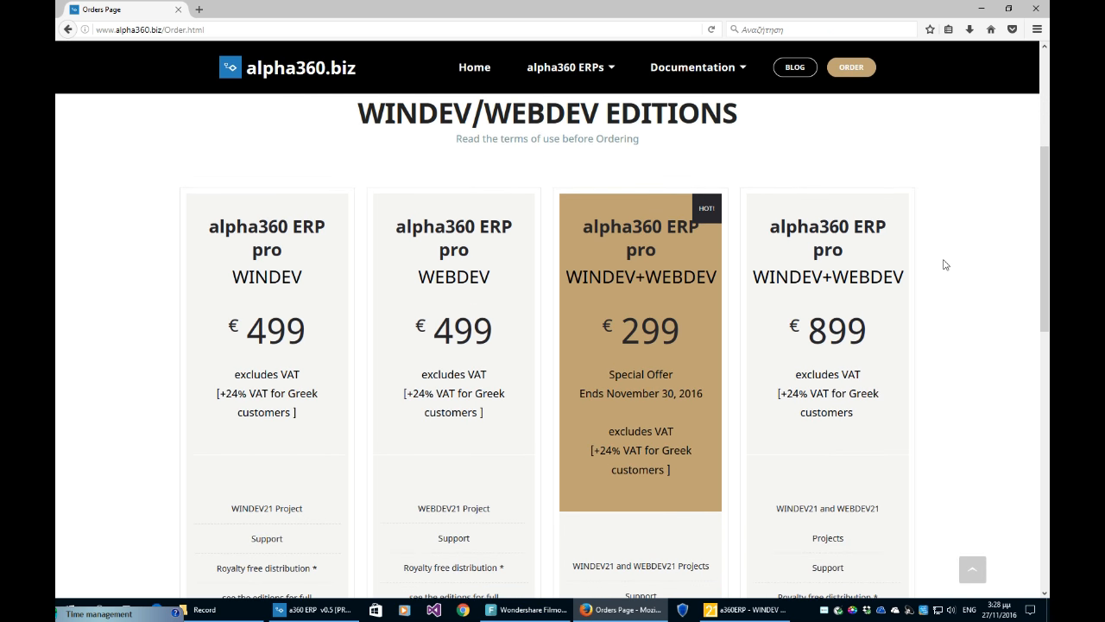
scroll(945, 265, "up", 3)
scroll(945, 265, "down", 4)
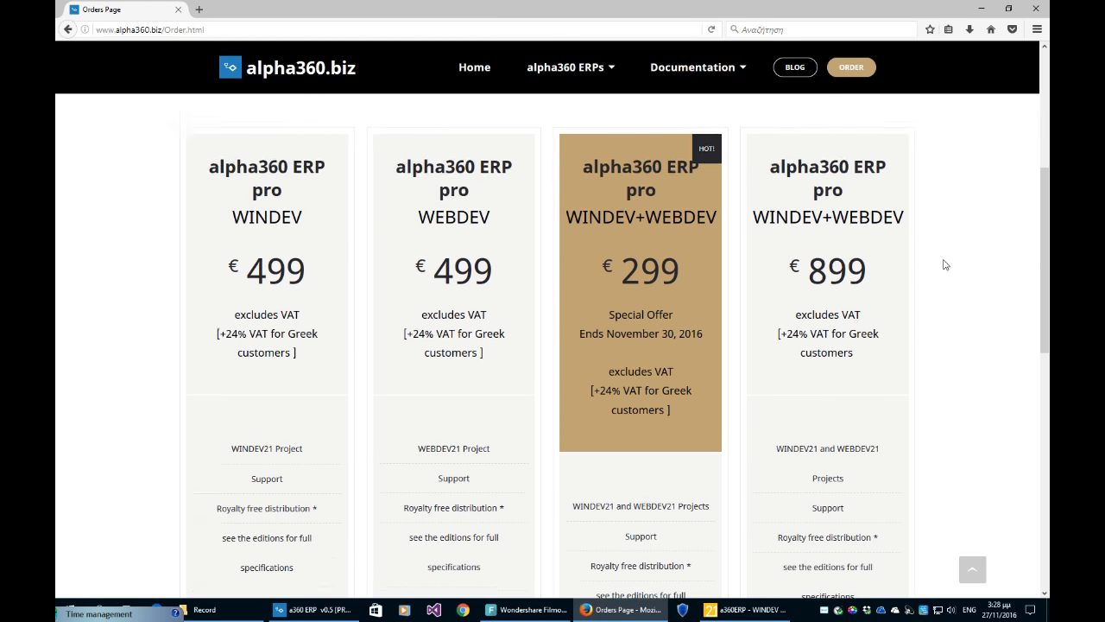
scroll(945, 265, "up", 4)
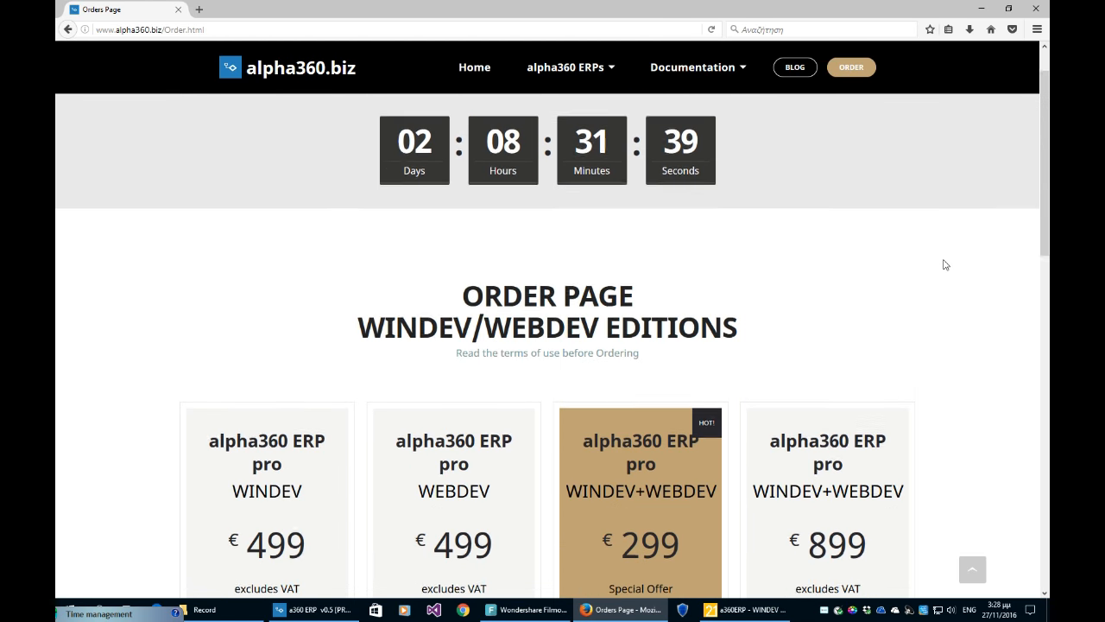
scroll(945, 265, "down", 1)
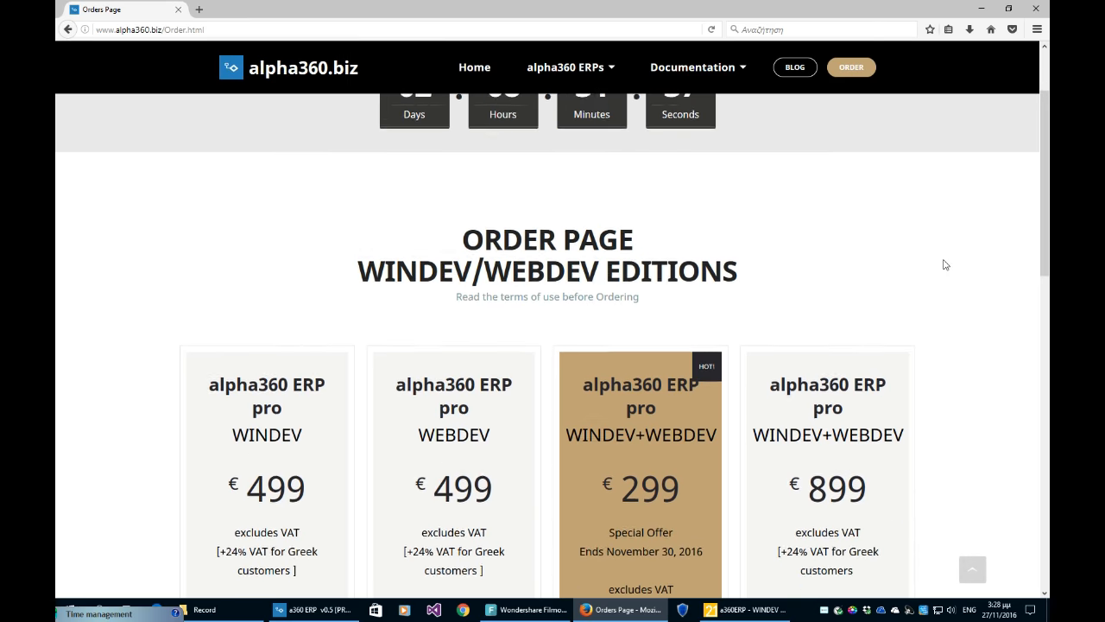
scroll(945, 265, "down", 2)
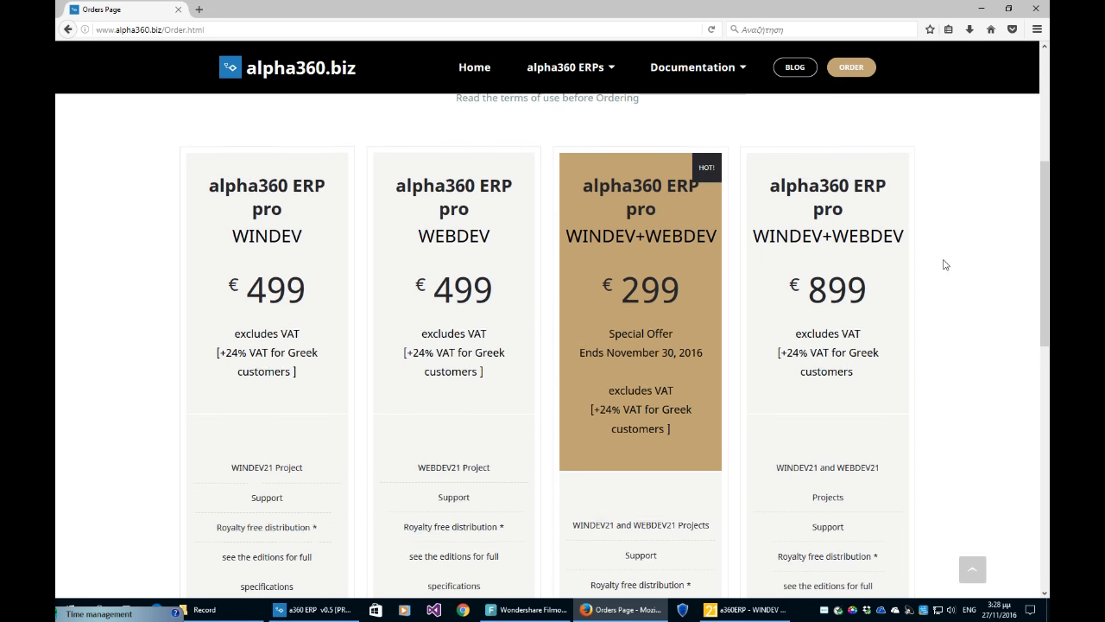
scroll(945, 263, "up", 3)
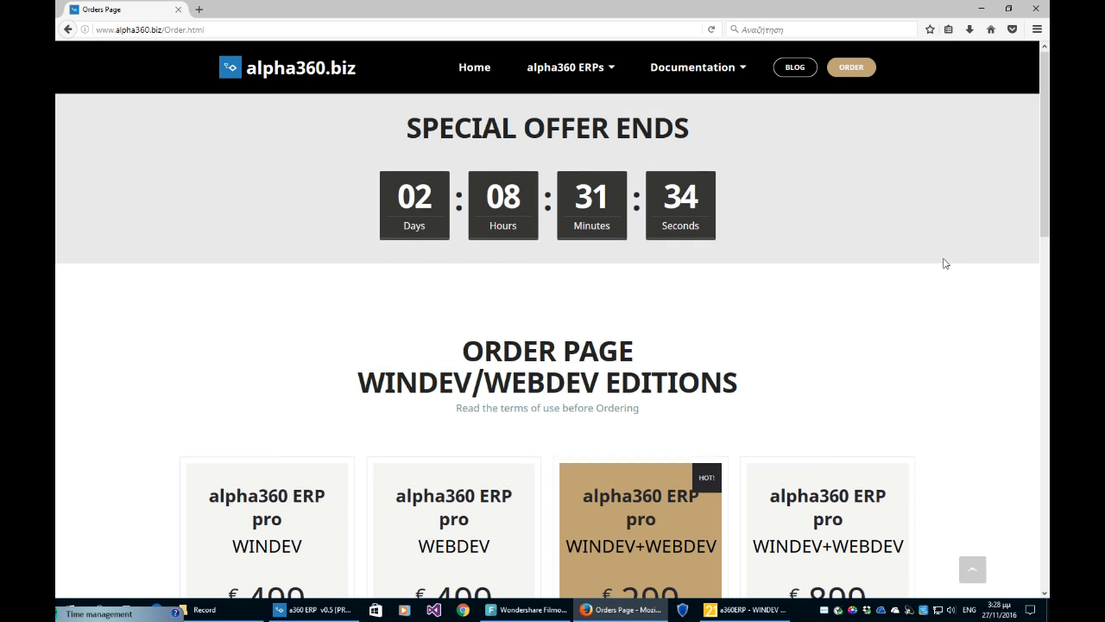
left_click(562, 67)
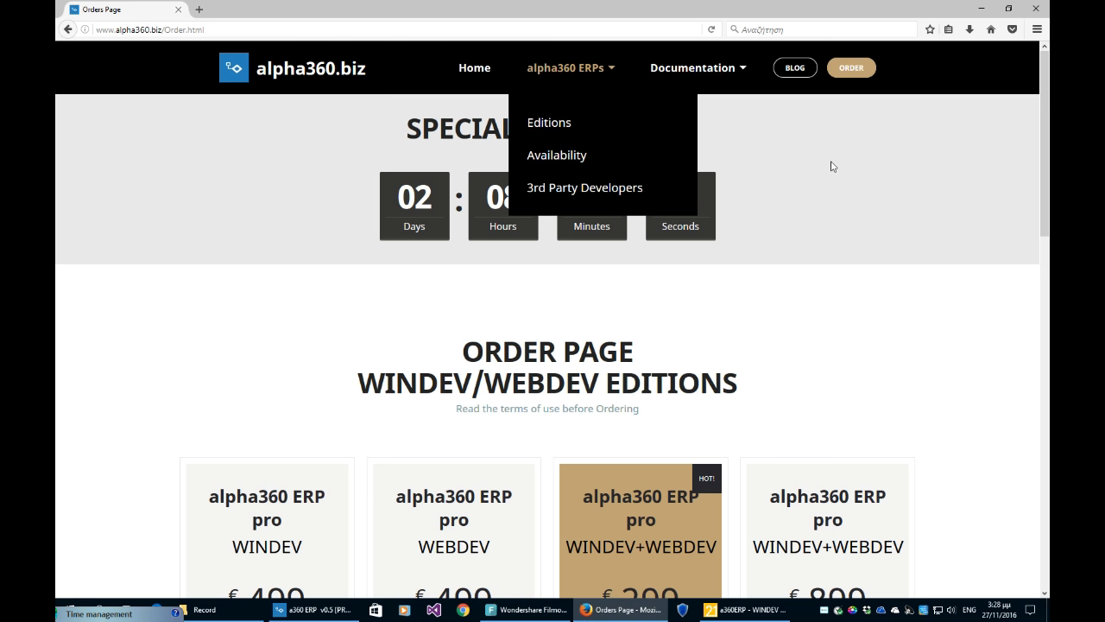